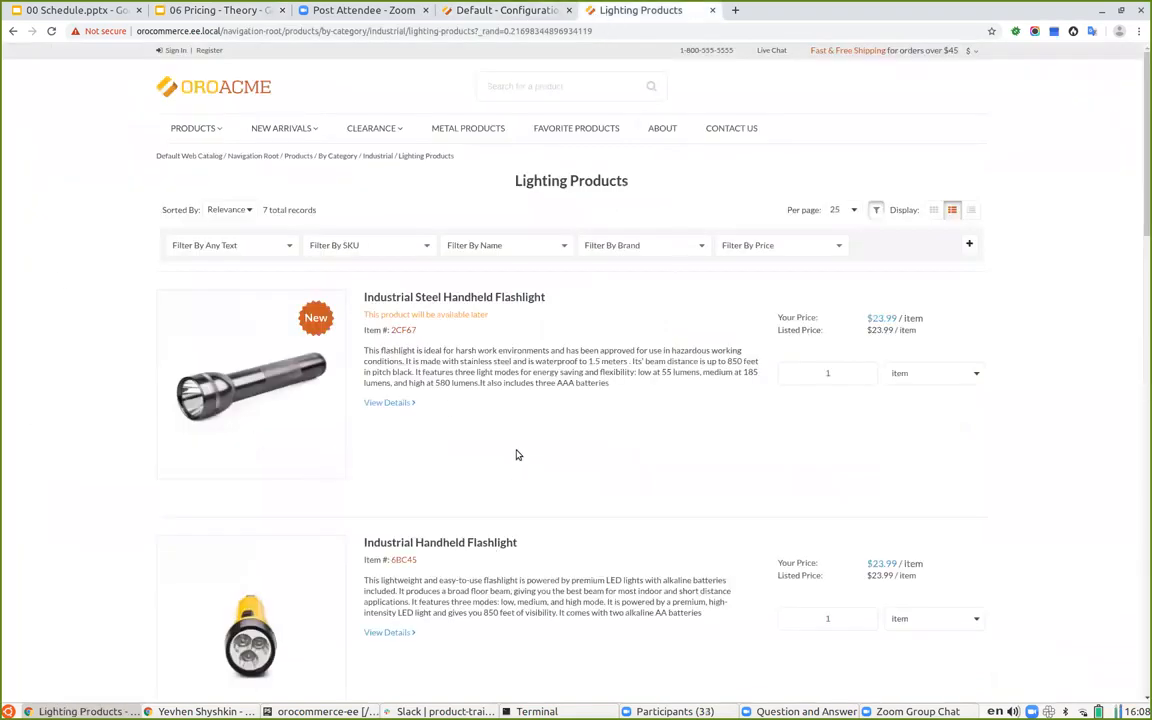
# View the tier prices of the Industrial Steel Handheld Flashlight in the Lighting Products list.
pyautogui.moveTo(885, 318)
pyautogui.click(828, 374)
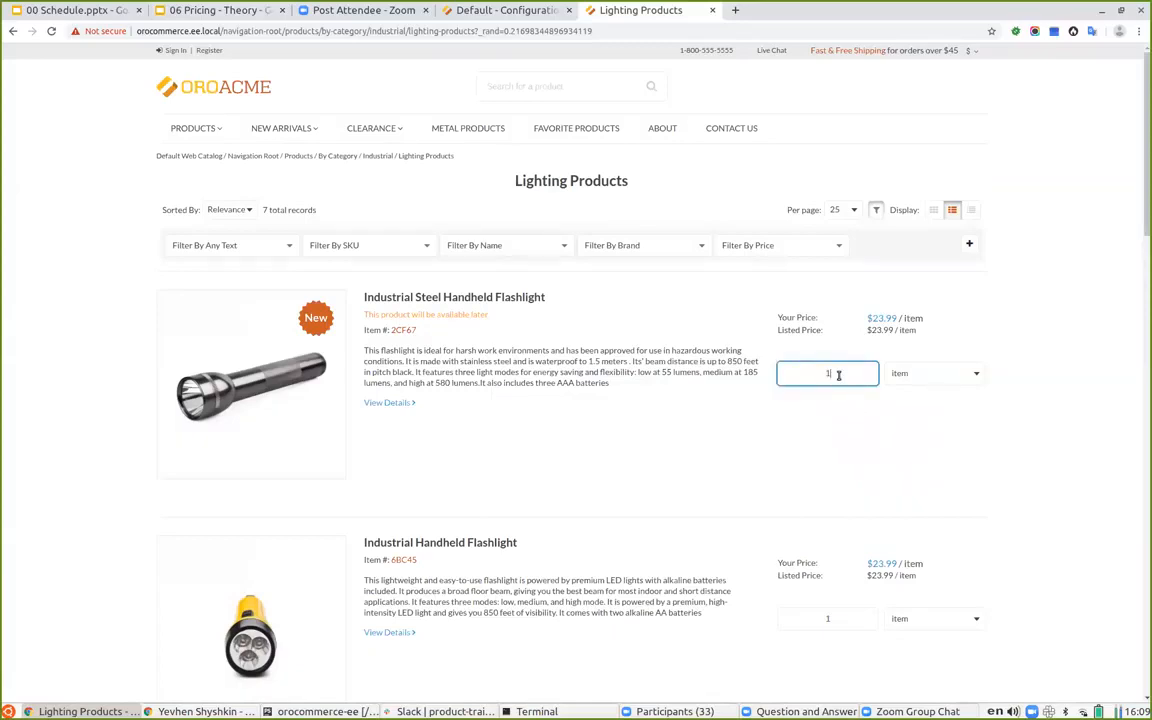
pyautogui.moveTo(805, 318)
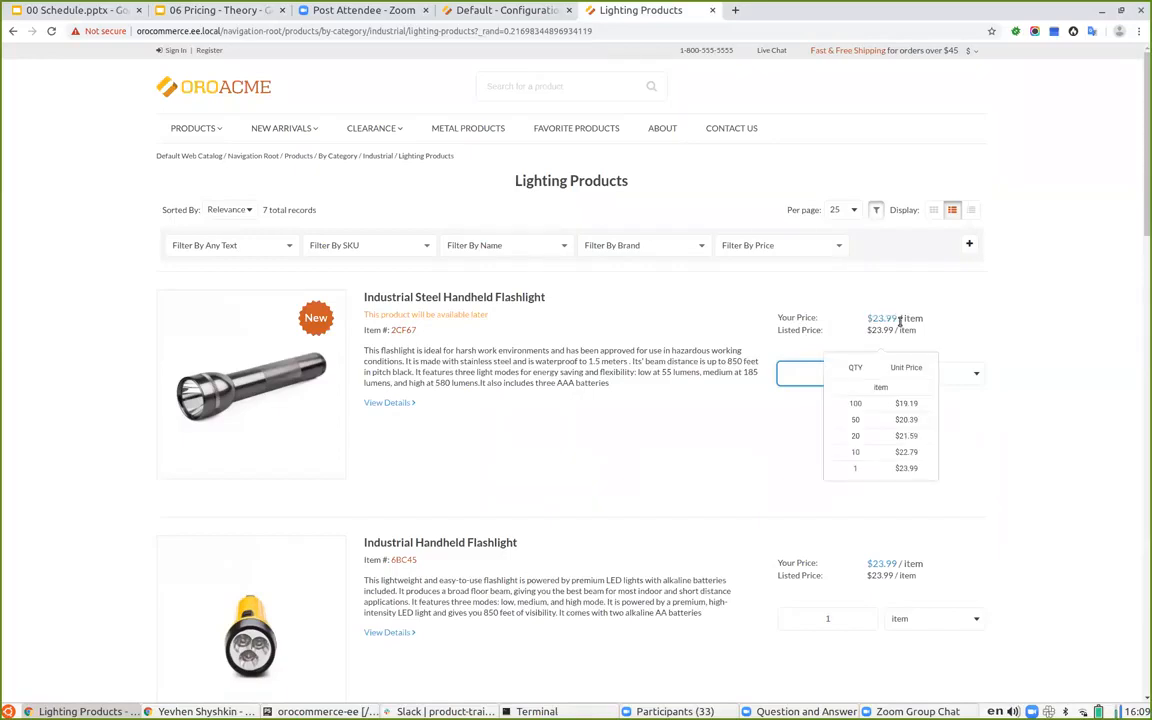
pyautogui.click(955, 319)
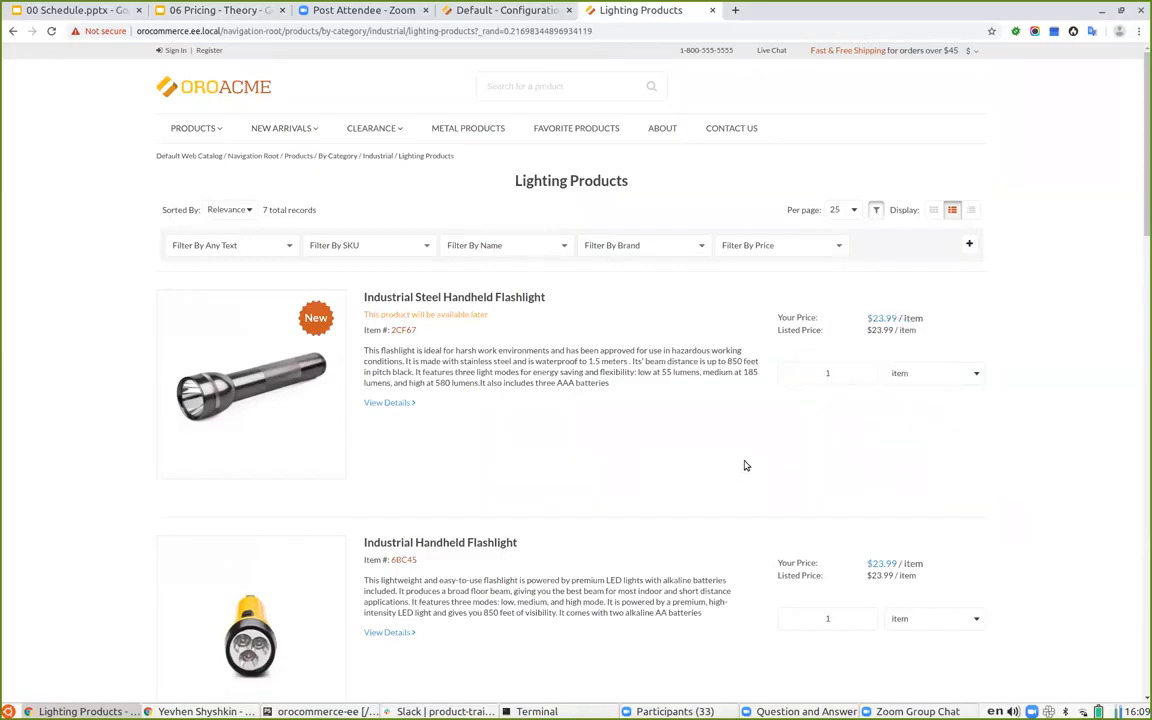
# Set the Industrial Steel Handheld Flashlight's quantity to 100 and compare its price with the tier prices.
pyautogui.click(830, 372)
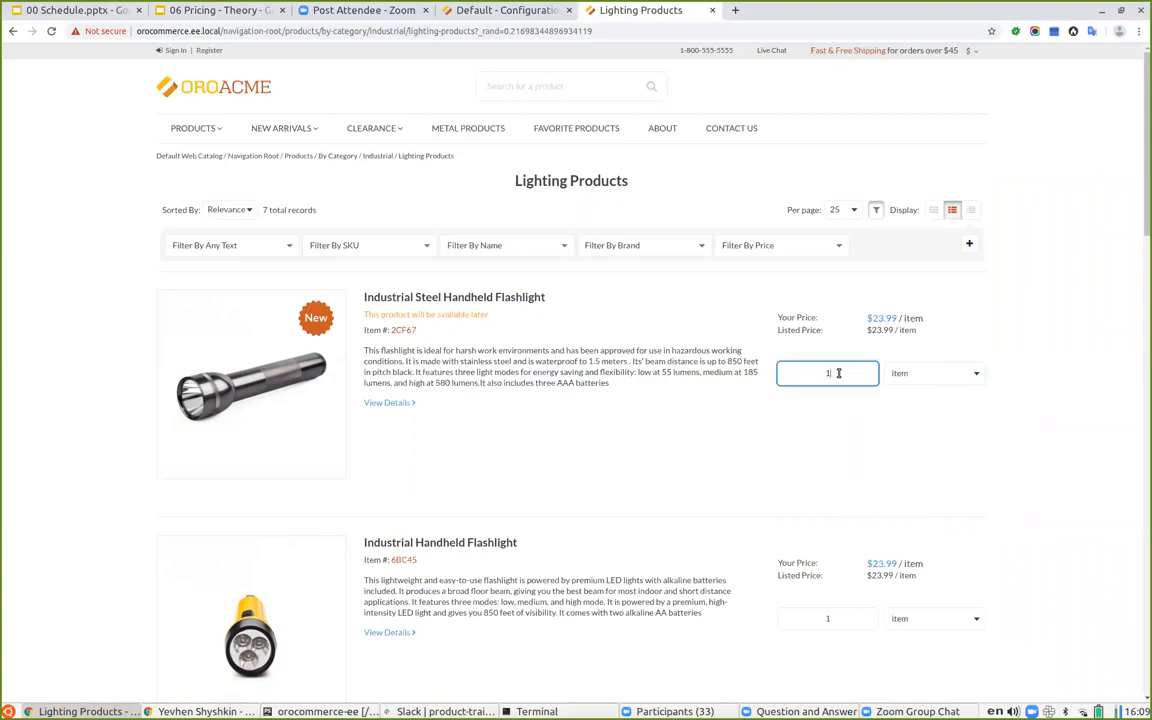
pyautogui.write('00')
pyautogui.click(852, 443)
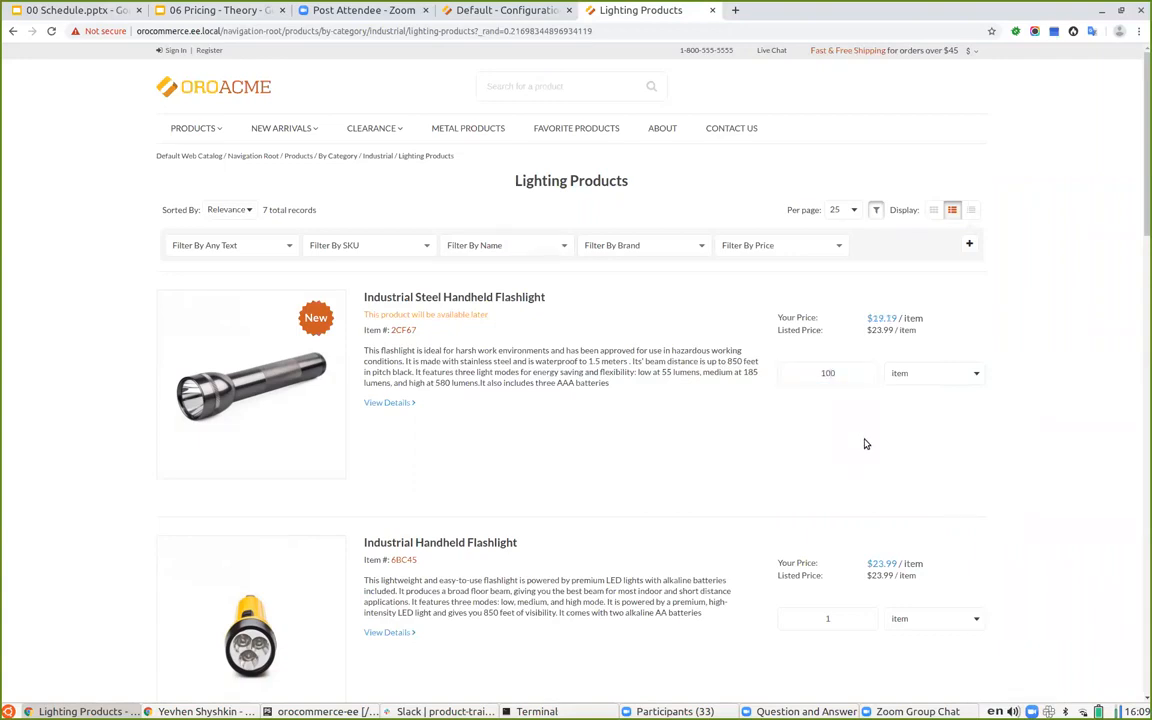
pyautogui.moveTo(875, 340)
pyautogui.moveTo(920, 318)
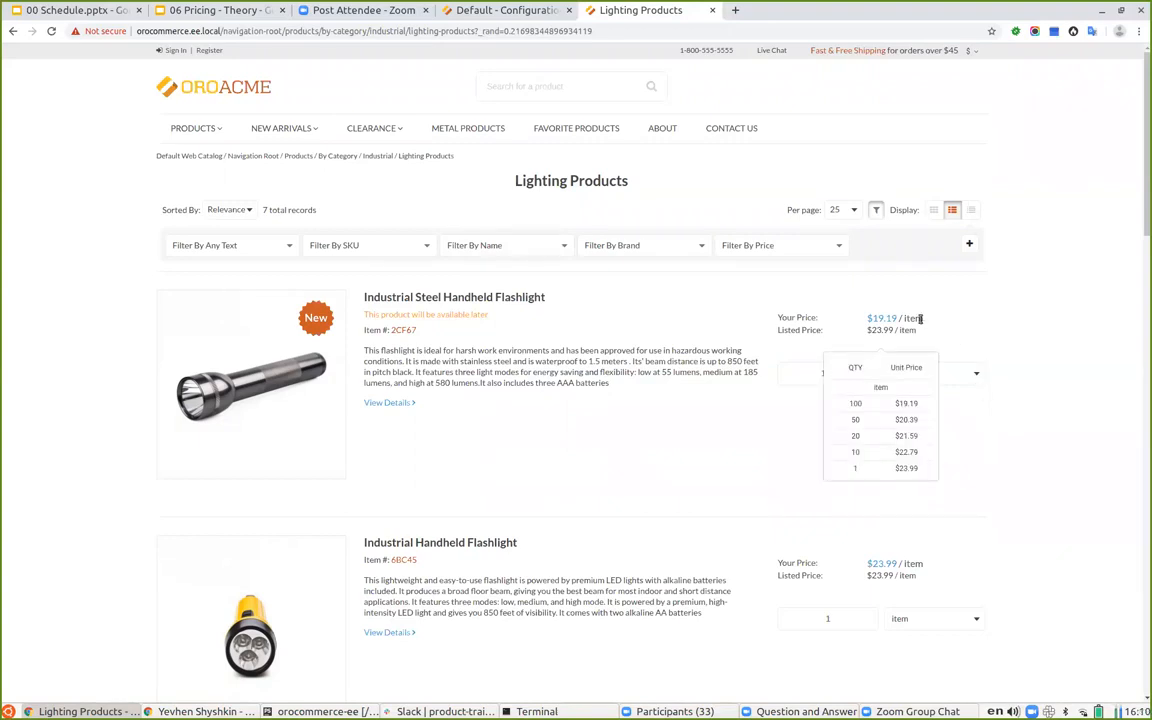
# Change the Industrial Steel Handheld Flashlight's quantity to 80 and check its price against the tiers.
pyautogui.doubleClick(818, 372)
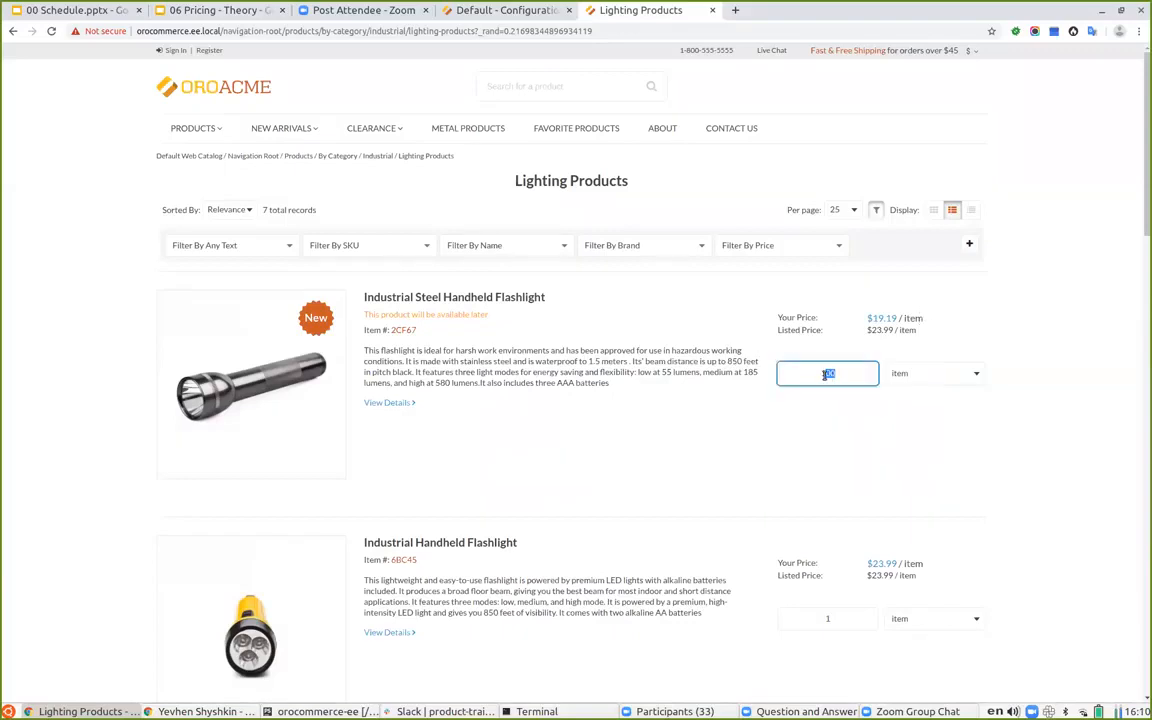
pyautogui.write('80')
pyautogui.click(873, 441)
pyautogui.moveTo(917, 320)
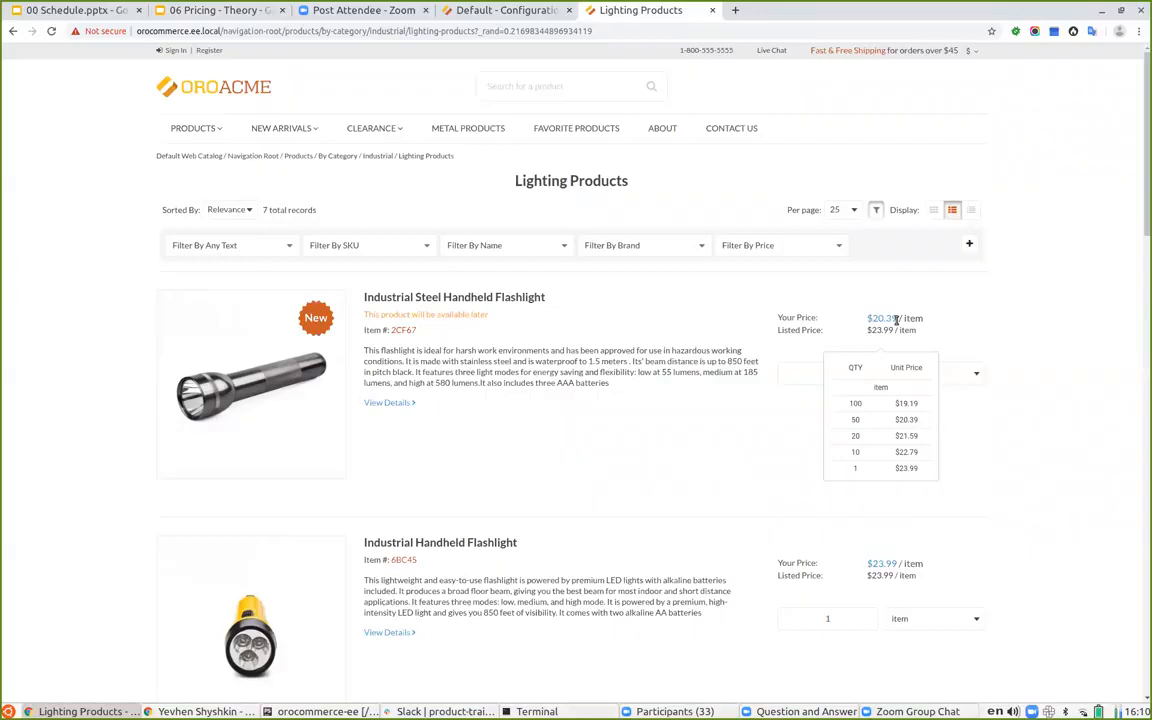
# Check the flashlight's pricing for the unit "set" and return the unit to "item".
pyautogui.click(941, 374)
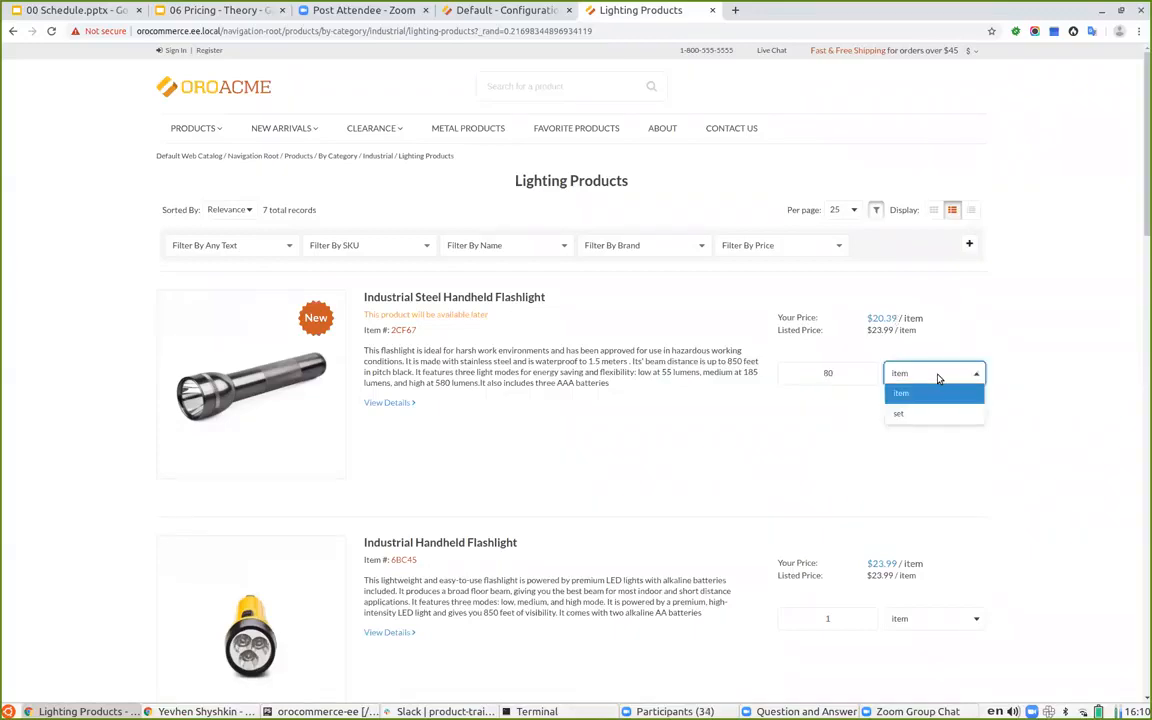
pyautogui.click(906, 415)
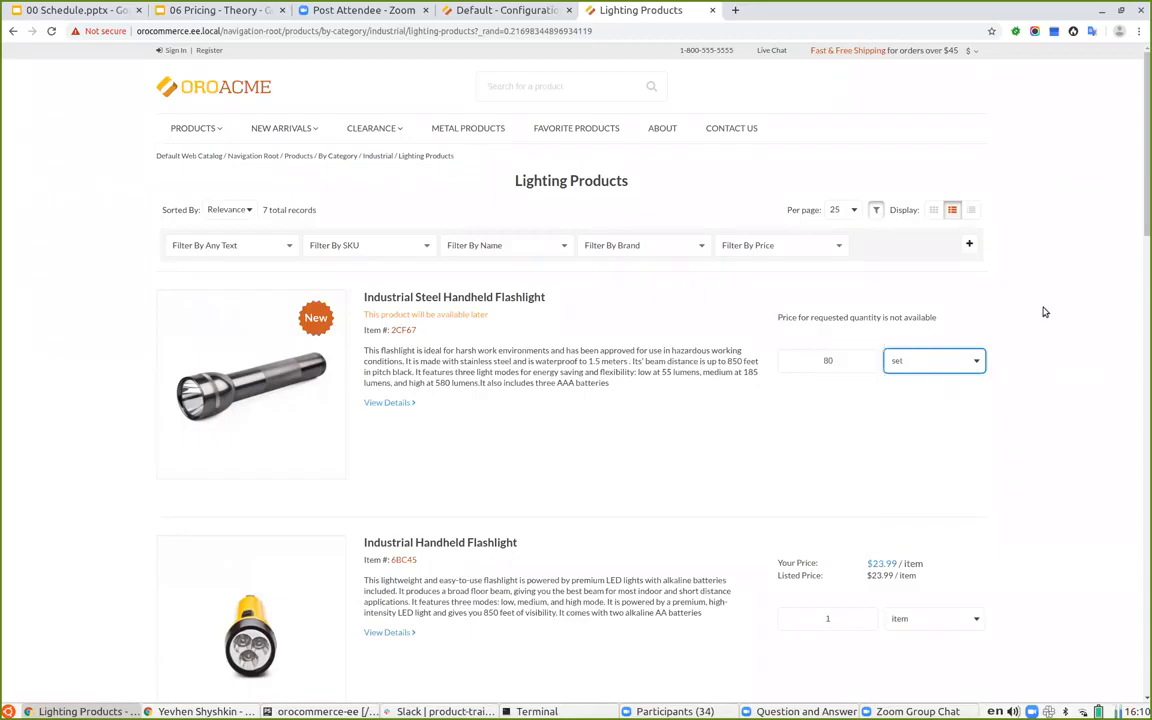
pyautogui.click(943, 444)
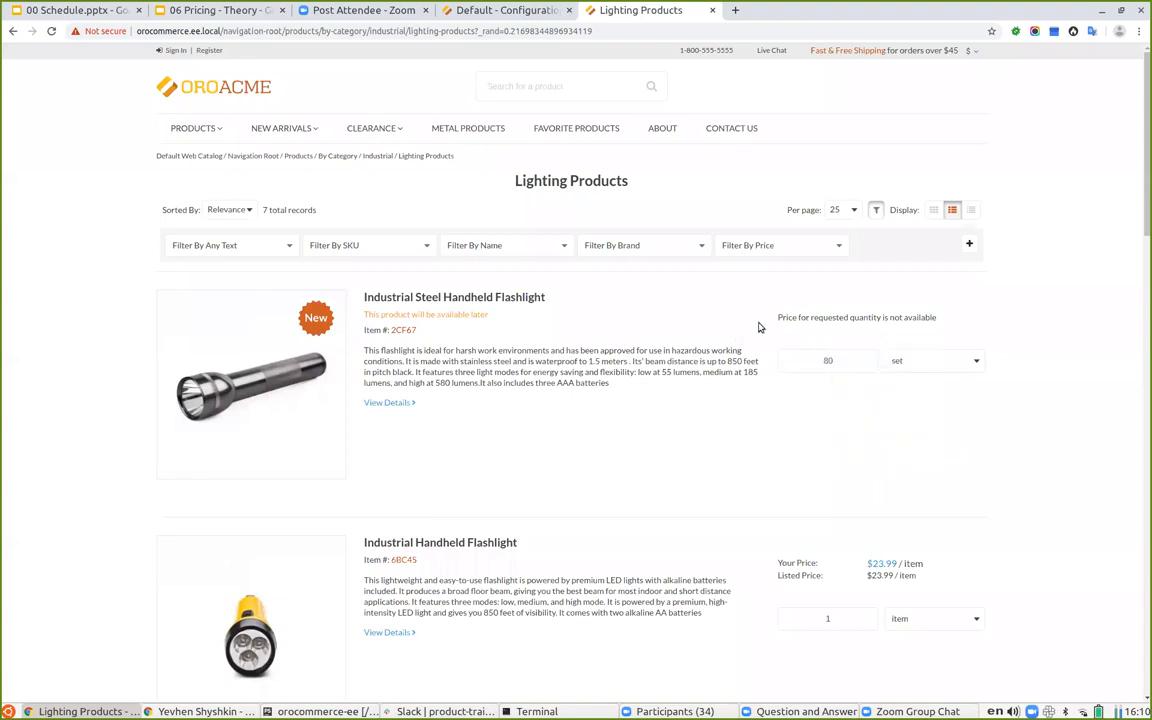
pyautogui.moveTo(782, 317)
pyautogui.moveTo(779, 317); pyautogui.dragTo(920, 326)
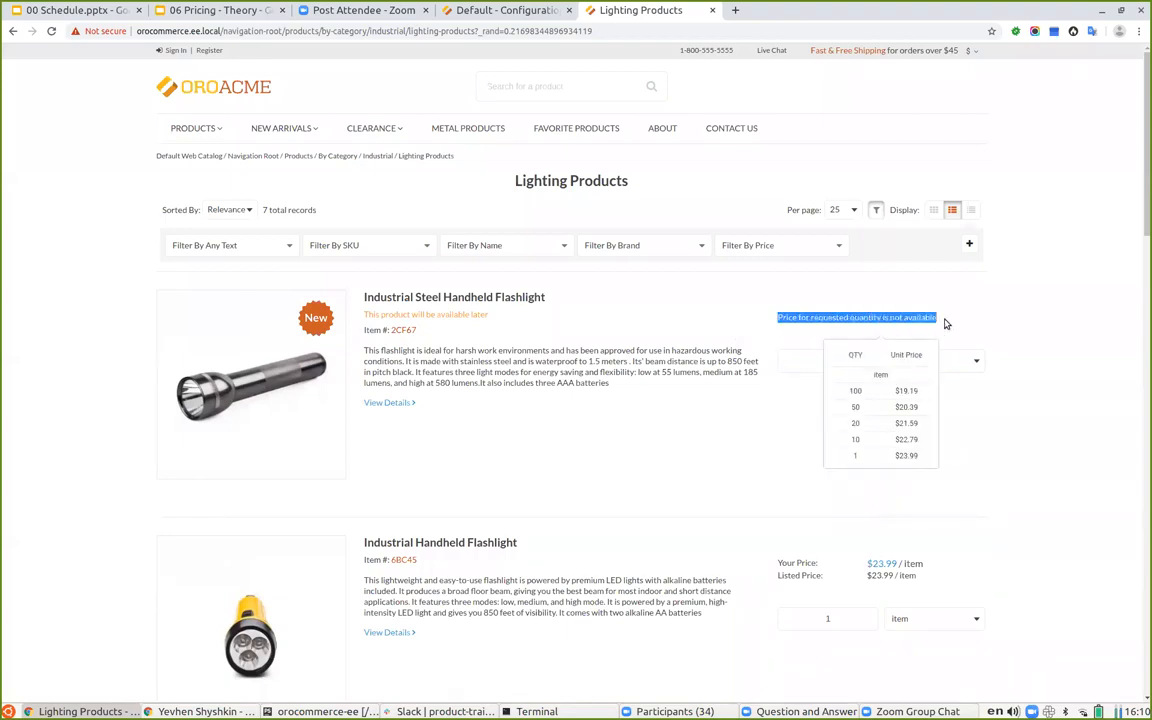
pyautogui.click(952, 314)
pyautogui.click(936, 361)
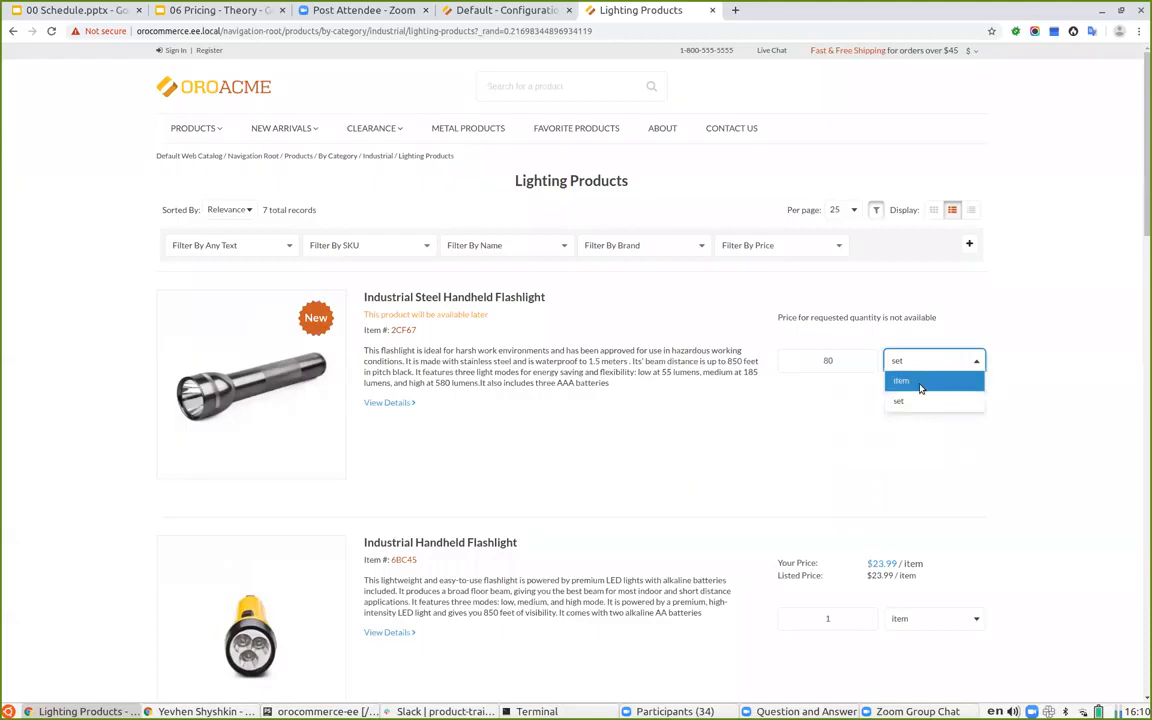
pyautogui.click(919, 384)
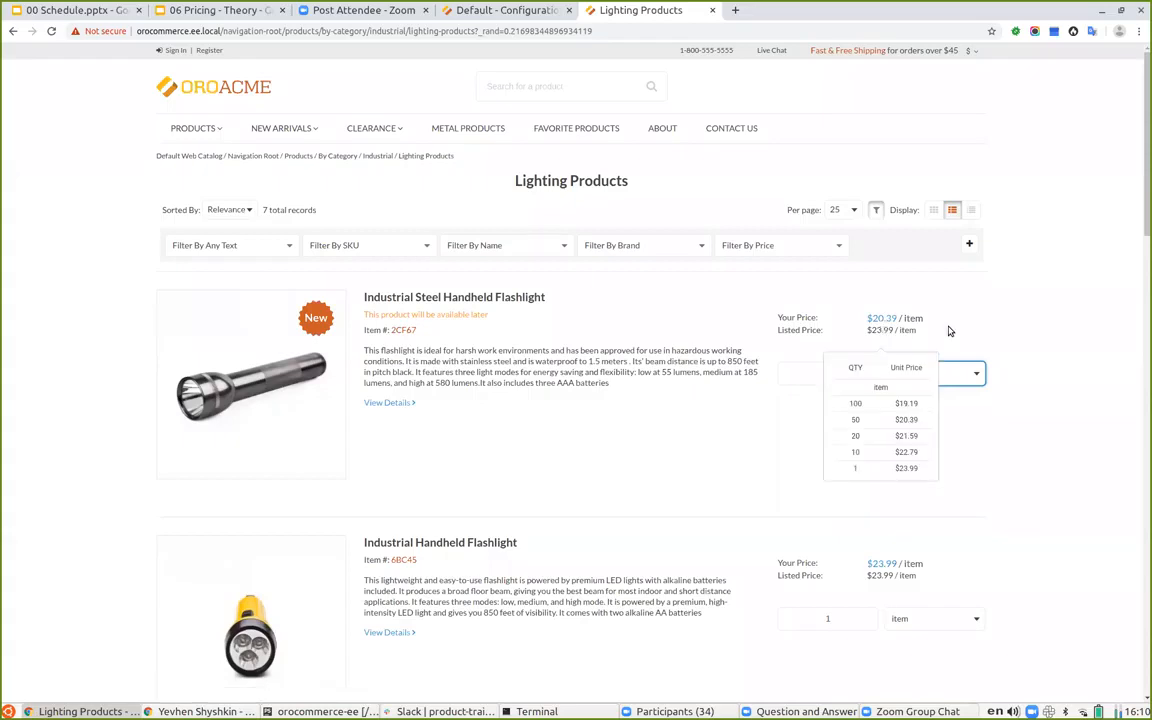
# Open the Industrial Steel Handheld Flashlight's details page and examine its quantity price table.
pyautogui.click(395, 404)
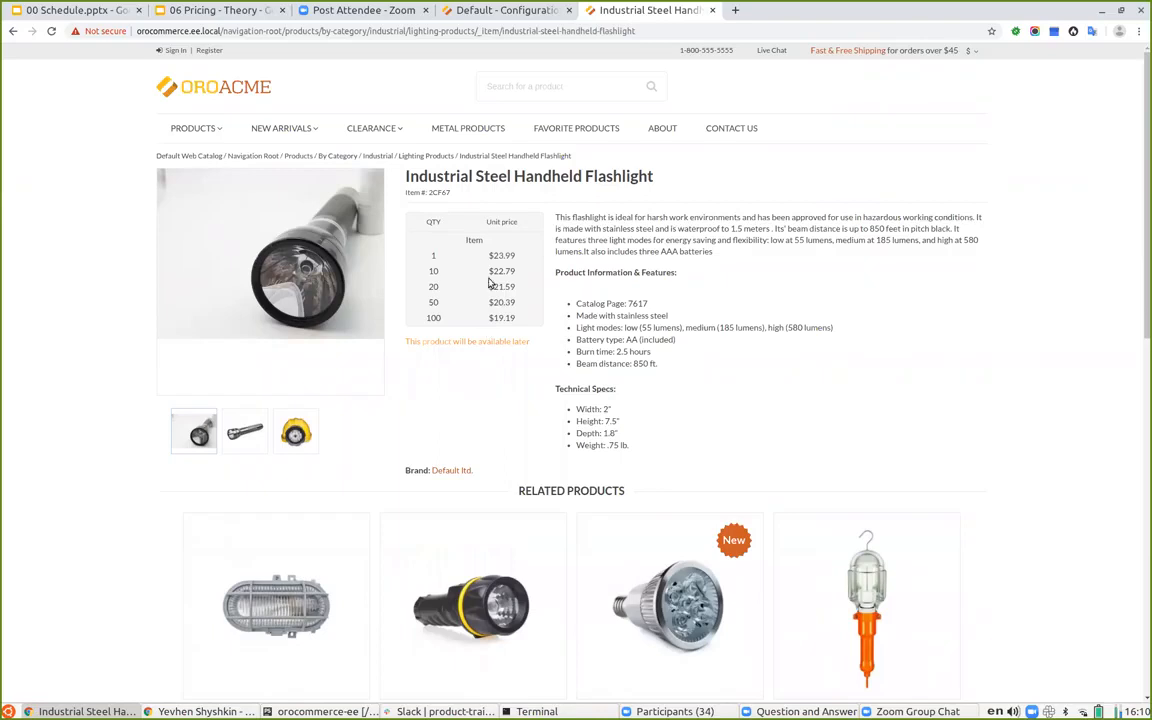
pyautogui.moveTo(464, 244); pyautogui.dragTo(443, 311)
pyautogui.click(466, 406)
# Open the customer users list in the admin back office and copy the first Company A user's e-mail address.
pyautogui.click(470, 11)
pyautogui.moveTo(28, 128)
pyautogui.click(100, 211)
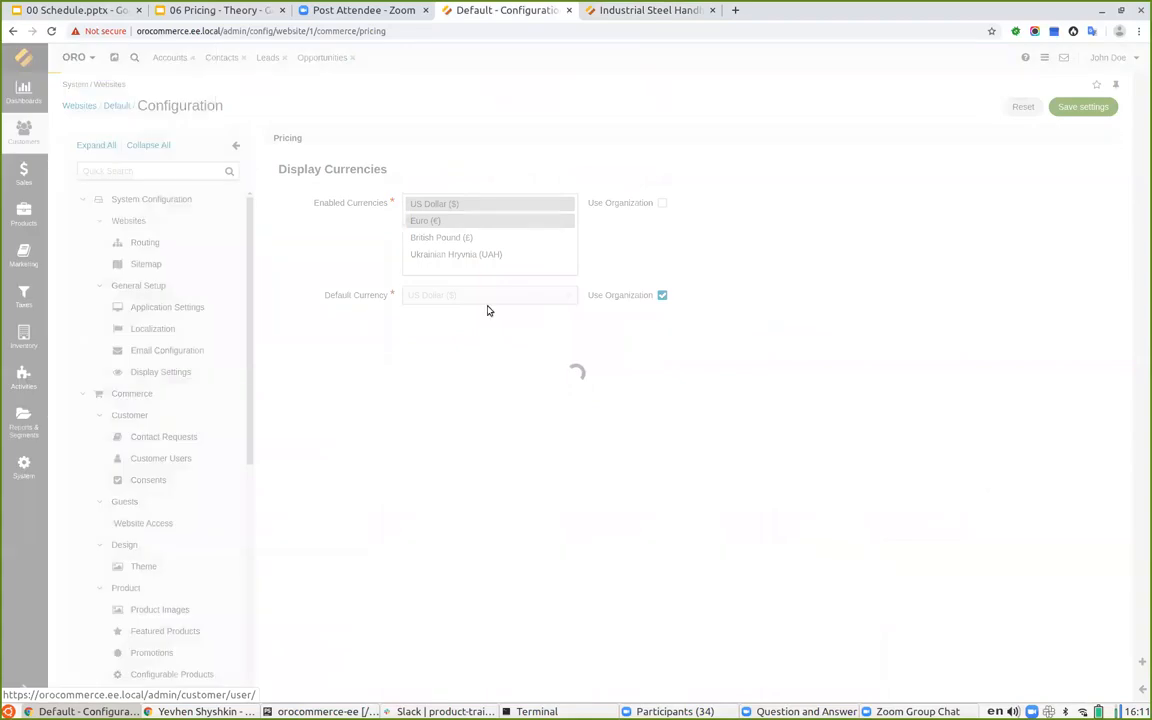
pyautogui.tripleClick(660, 218)
pyautogui.hotkey('ctrl', 'c')
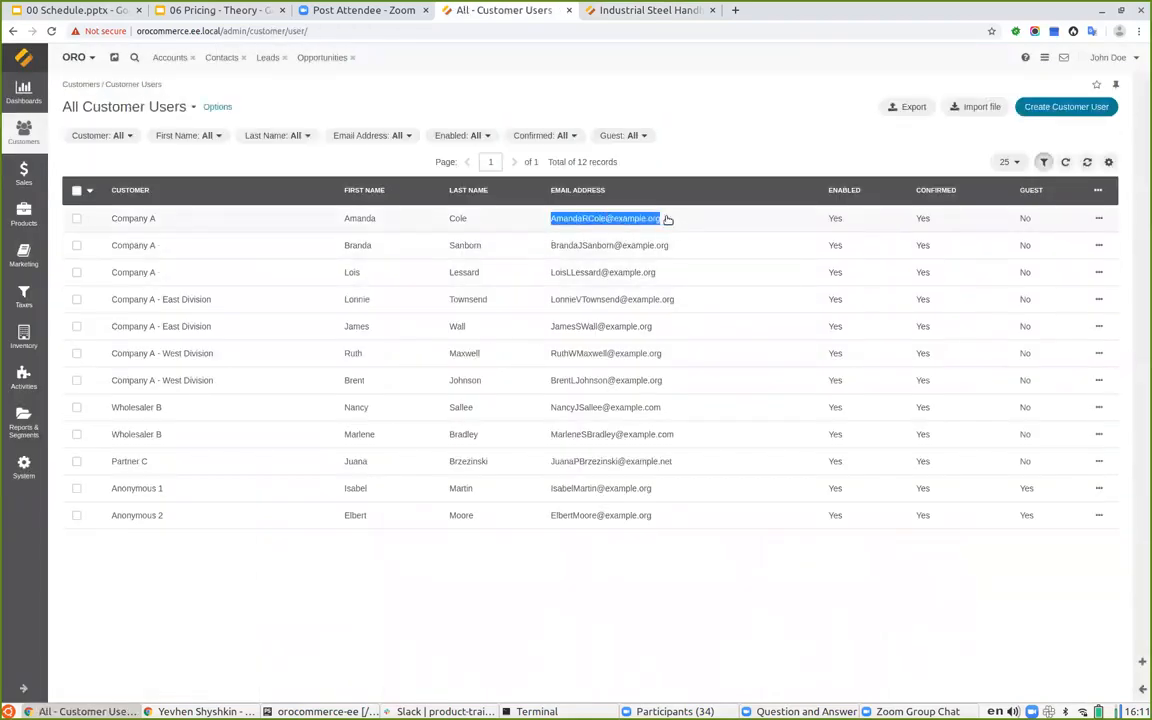
# Sign in to the storefront, pasting the copied e-mail address into both the e-mail and password fields.
pyautogui.click(652, 12)
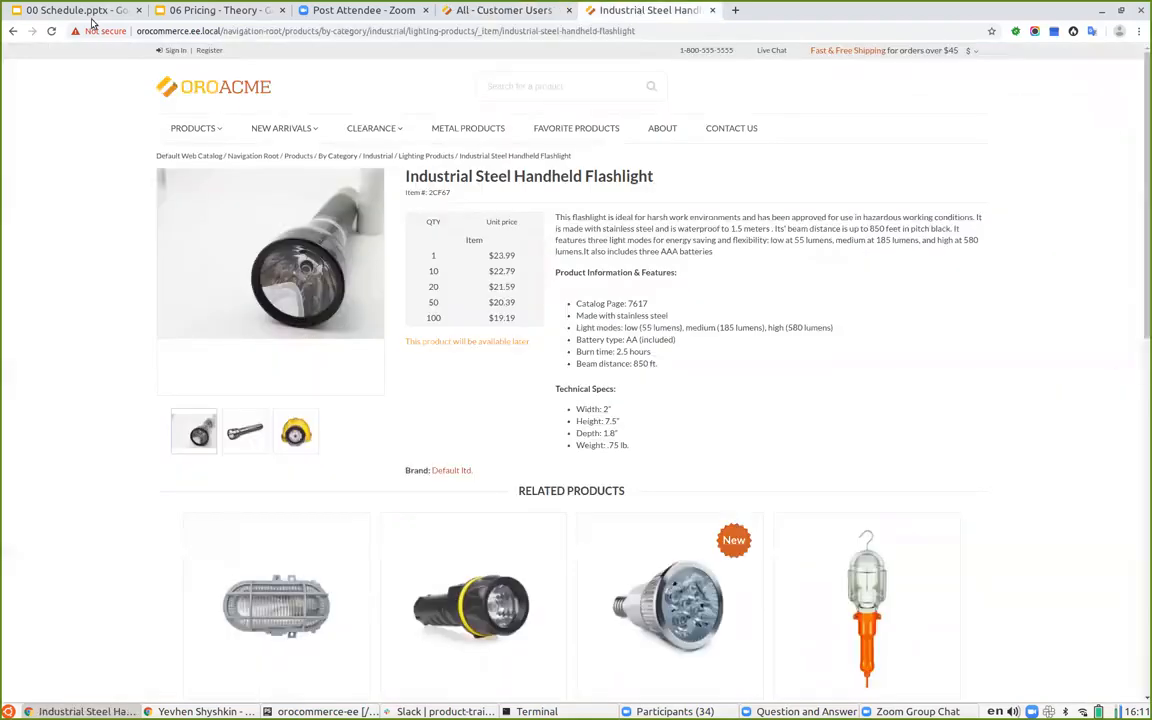
pyautogui.click(173, 50)
pyautogui.hotkey('ctrl', 'v')
pyautogui.click(509, 268)
pyautogui.hotkey('ctrl', 'v')
pyautogui.click(511, 323)
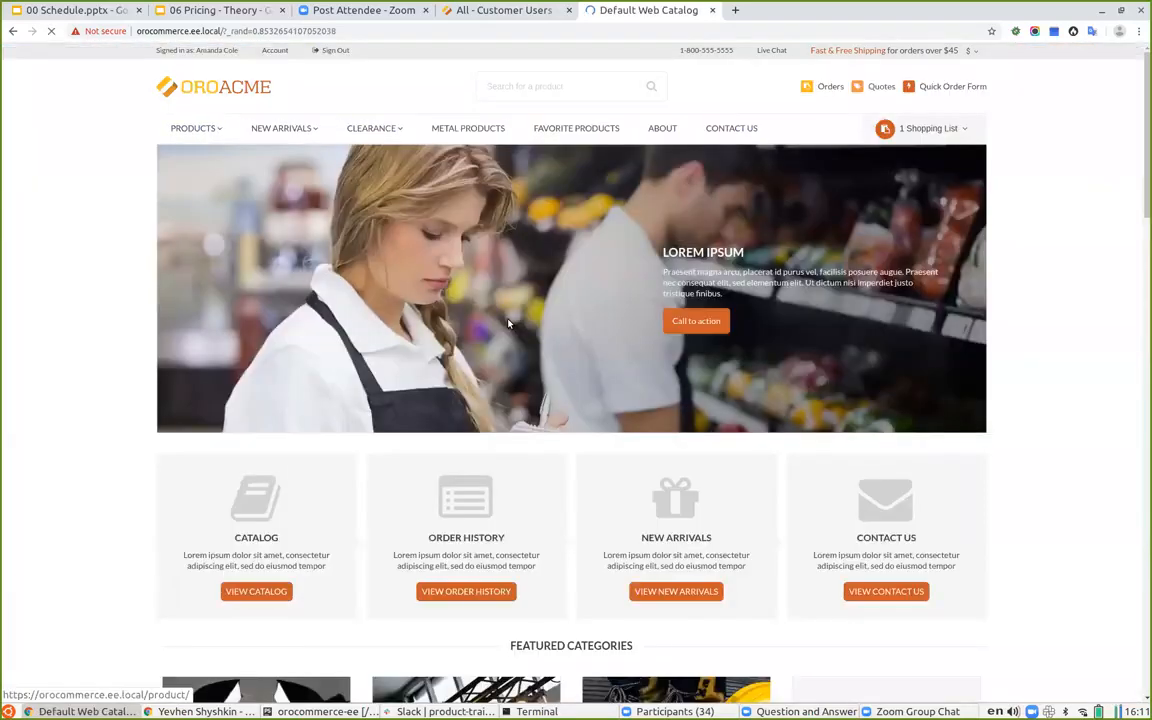
# Open the Industrial Steel Handheld Flashlight's details page from the Lighting Products category.
pyautogui.moveTo(185, 128)
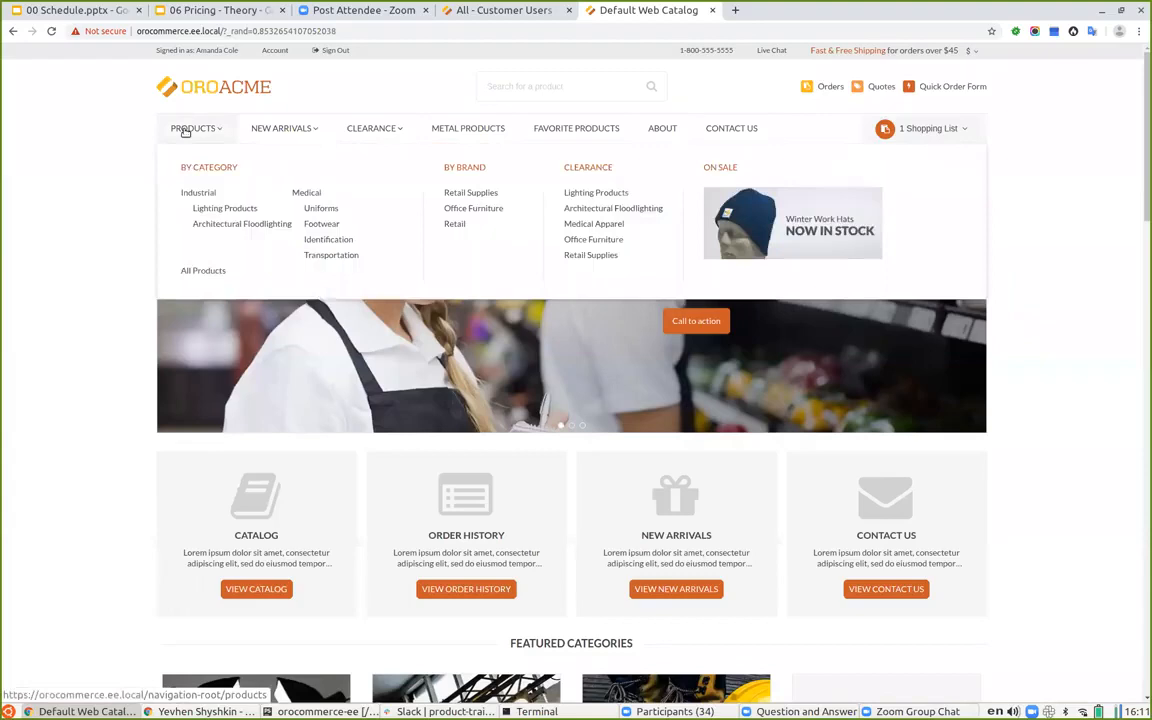
pyautogui.click(210, 207)
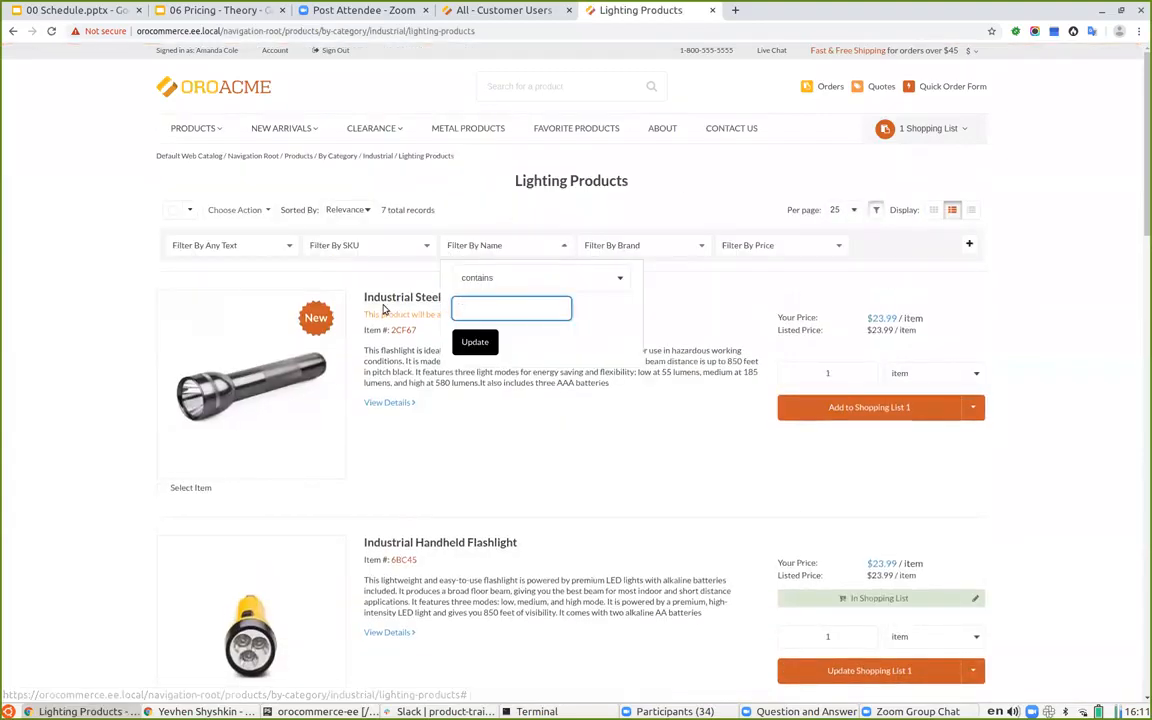
pyautogui.click(380, 300)
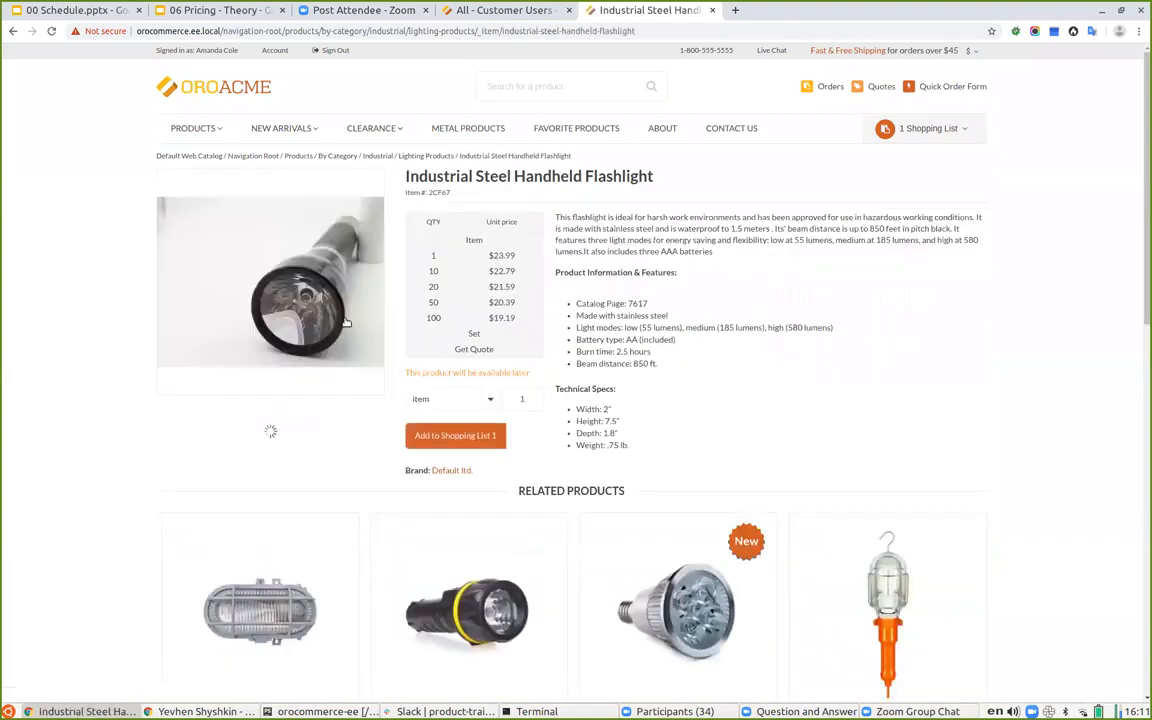
# Check the flashlight's unit choices and quantity field, keeping the unit as item and the quantity as 1.
pyautogui.click(463, 401)
pyautogui.click(420, 418)
pyautogui.click(535, 396)
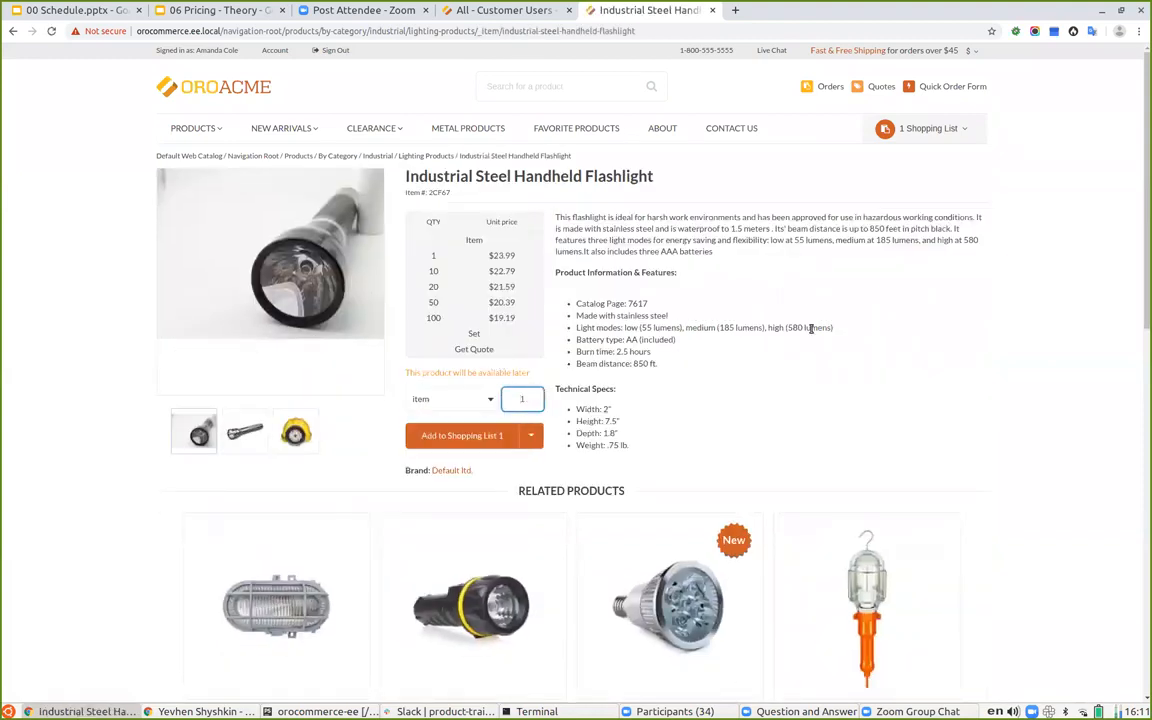
pyautogui.click(811, 350)
# Open Shopping List 1 and view the tier prices of the Women's Basic 1-Pocket Pink Scrub Top.
pyautogui.moveTo(930, 128)
pyautogui.click(800, 197)
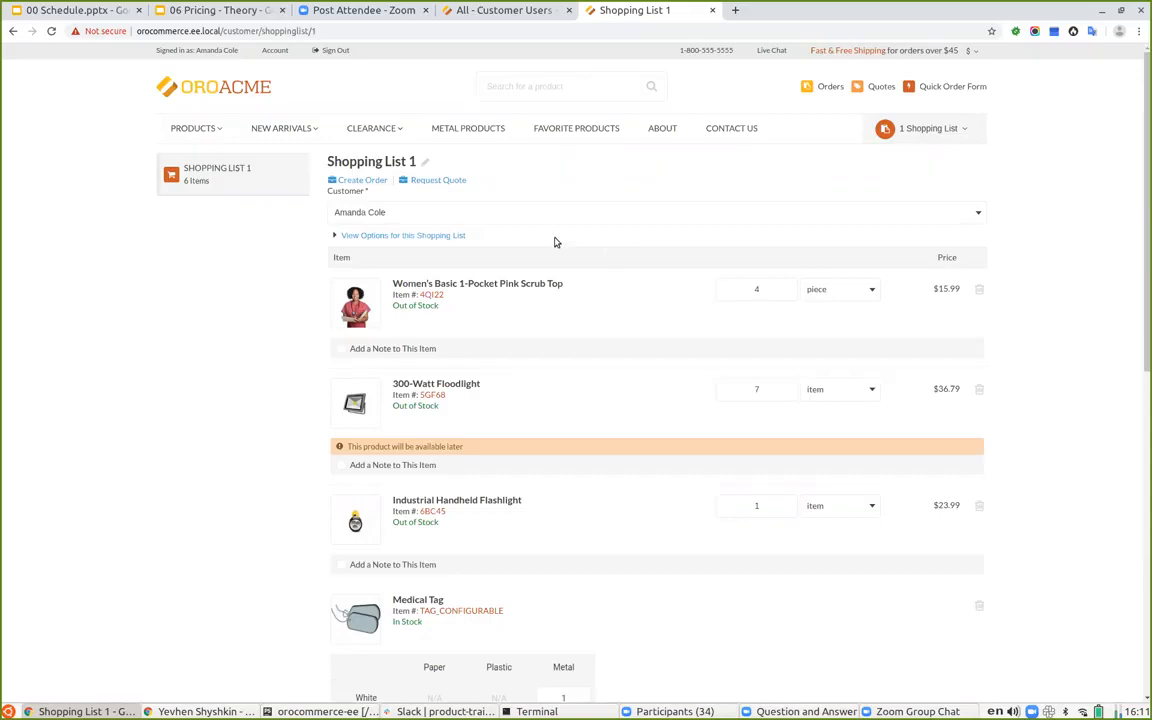
pyautogui.moveTo(953, 286)
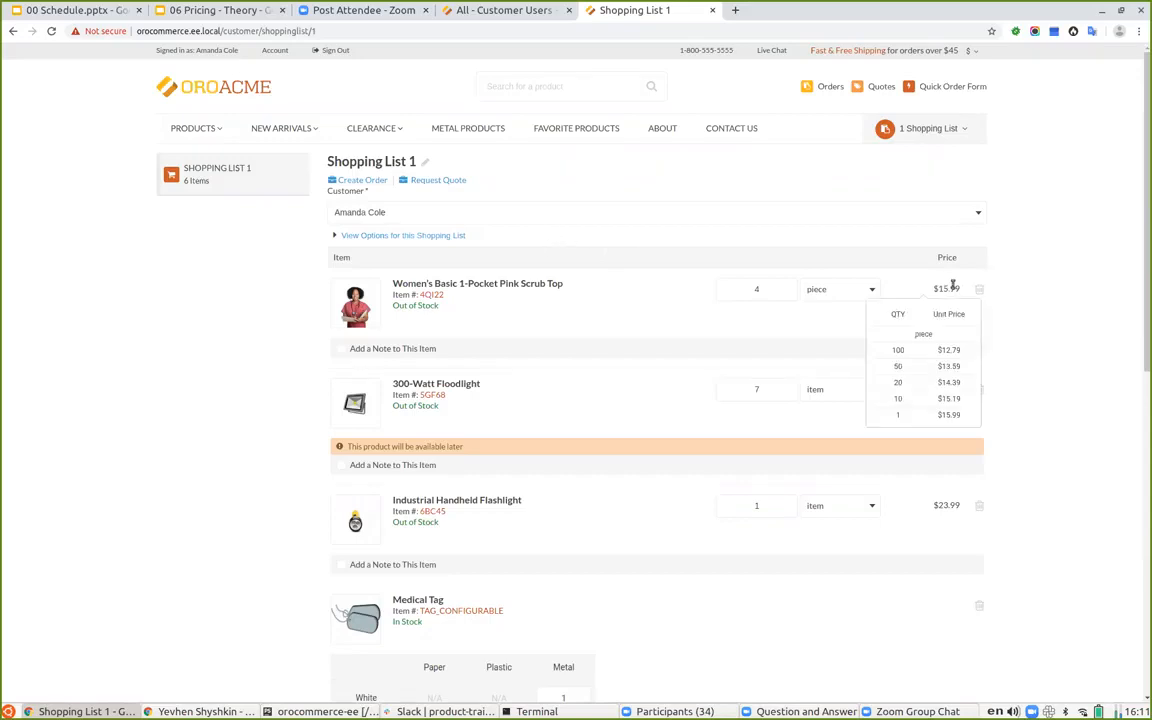
# Switch to the "06 Pricing - Theory" presentation in Google Slides and present it full screen at the Price lists slide.
pyautogui.click(460, 11)
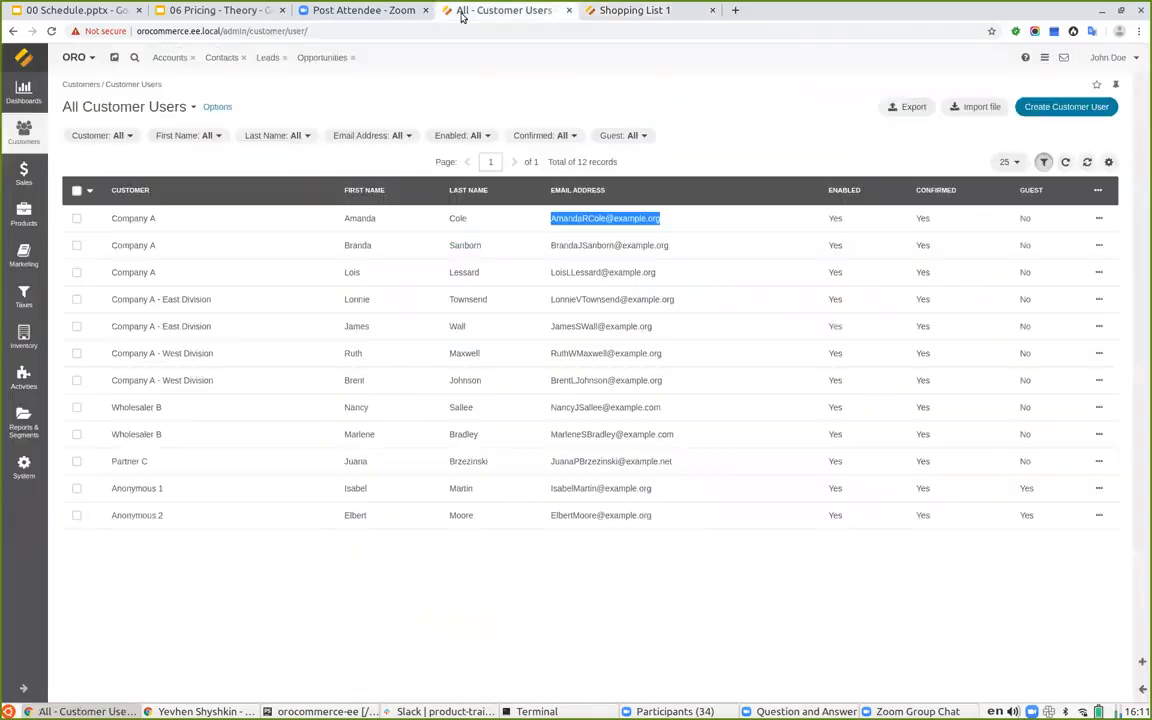
pyautogui.click(205, 10)
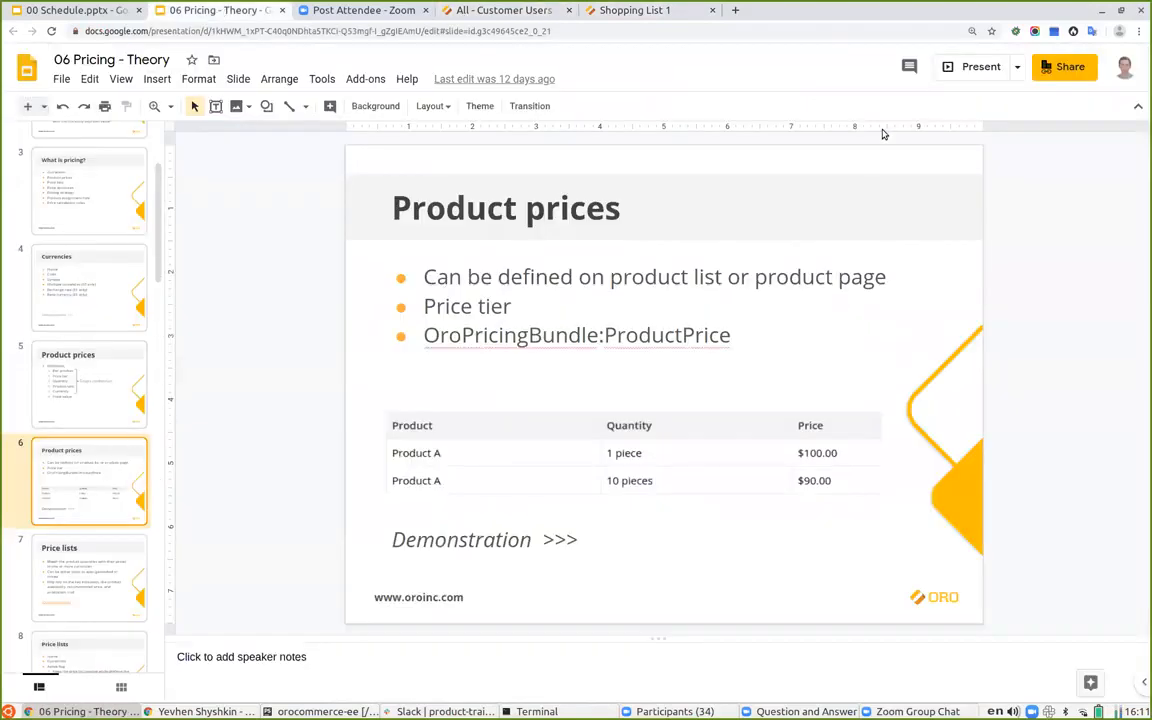
pyautogui.click(981, 66)
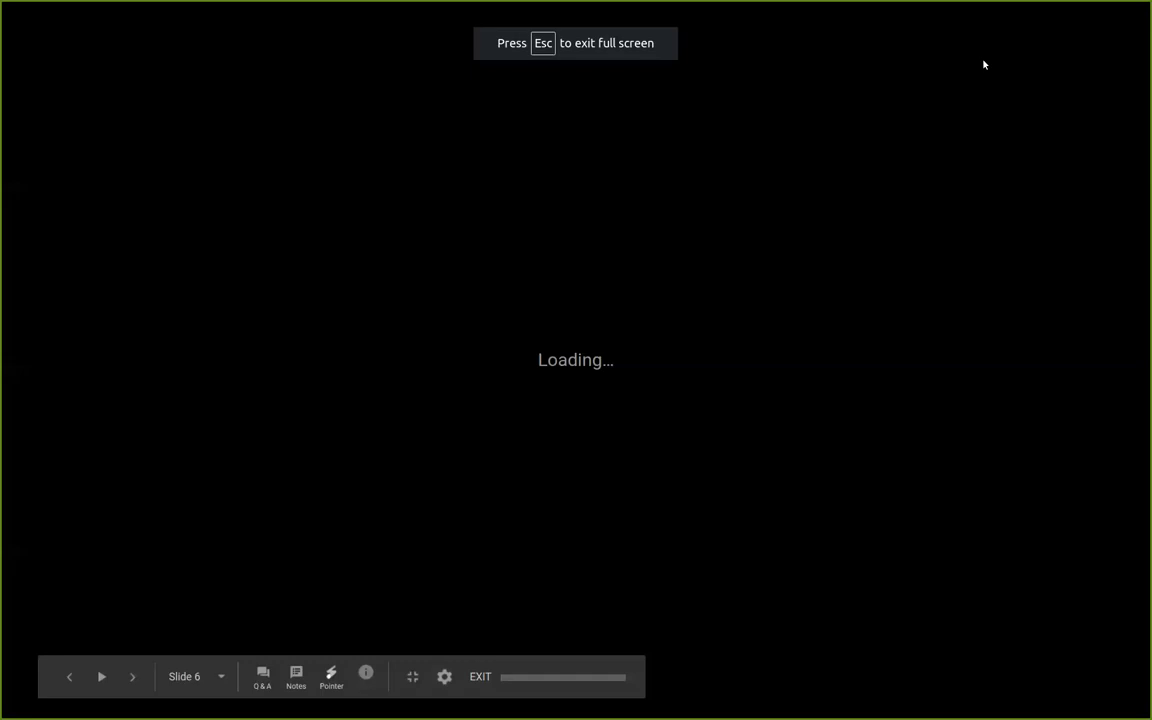
pyautogui.press('Right')
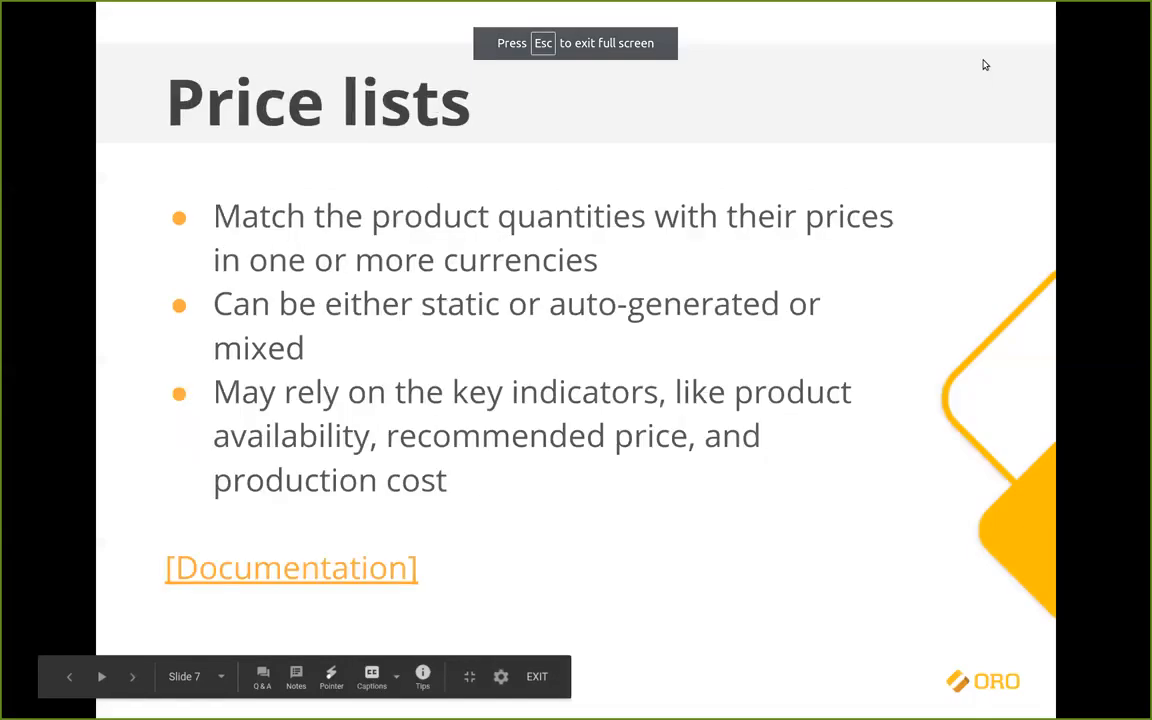
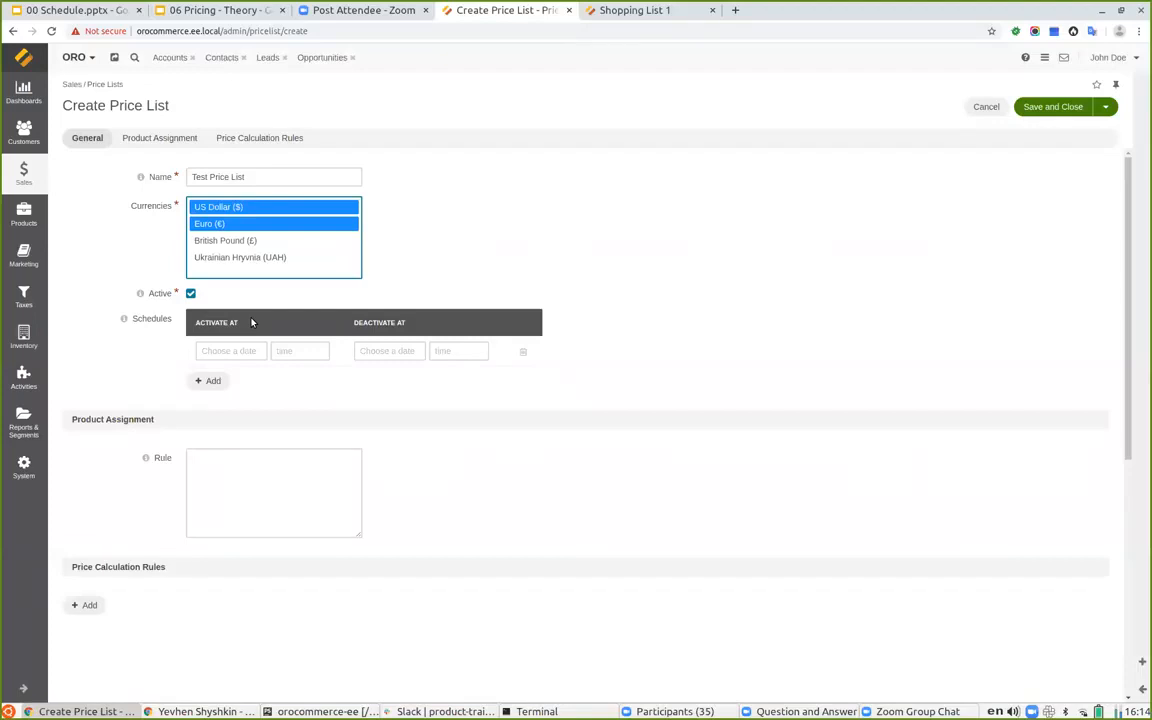
# Add three more activation schedule rows to the new price list.
pyautogui.click(209, 380)
pyautogui.click(210, 412)
pyautogui.click(212, 440)
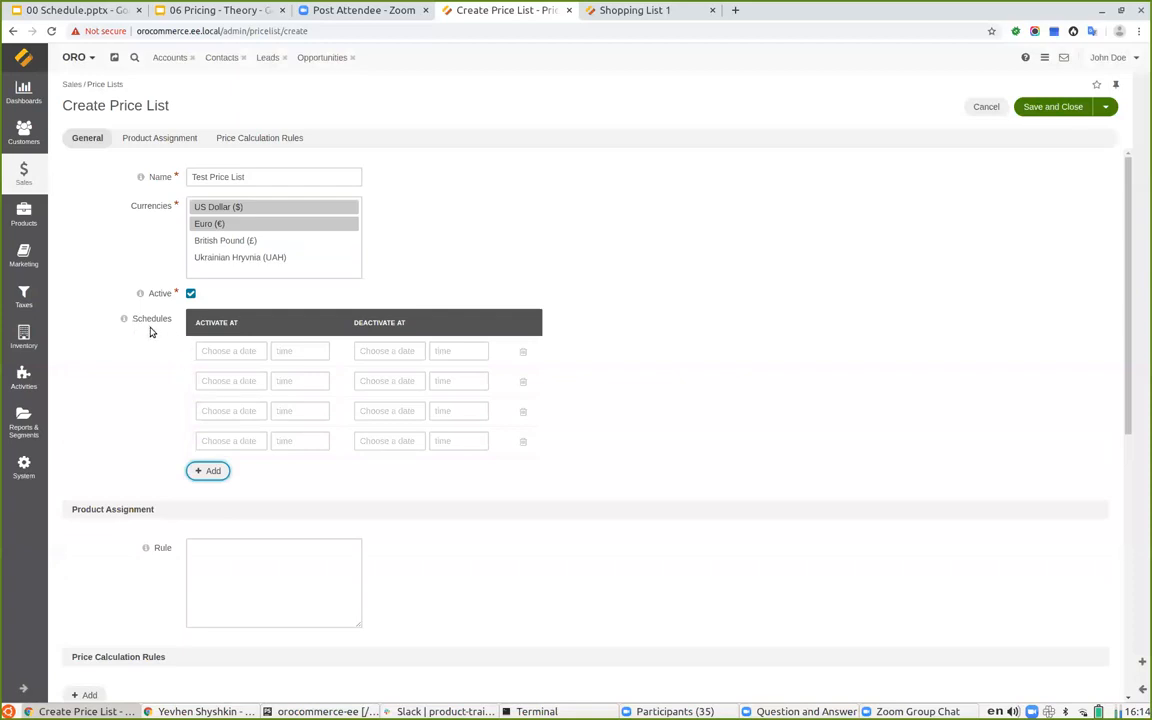
# Remove all schedule rows from Test Price List, save it, and dismiss the notification.
pyautogui.click(523, 352)
pyautogui.click(523, 352)
pyautogui.click(523, 352)
pyautogui.click(523, 352)
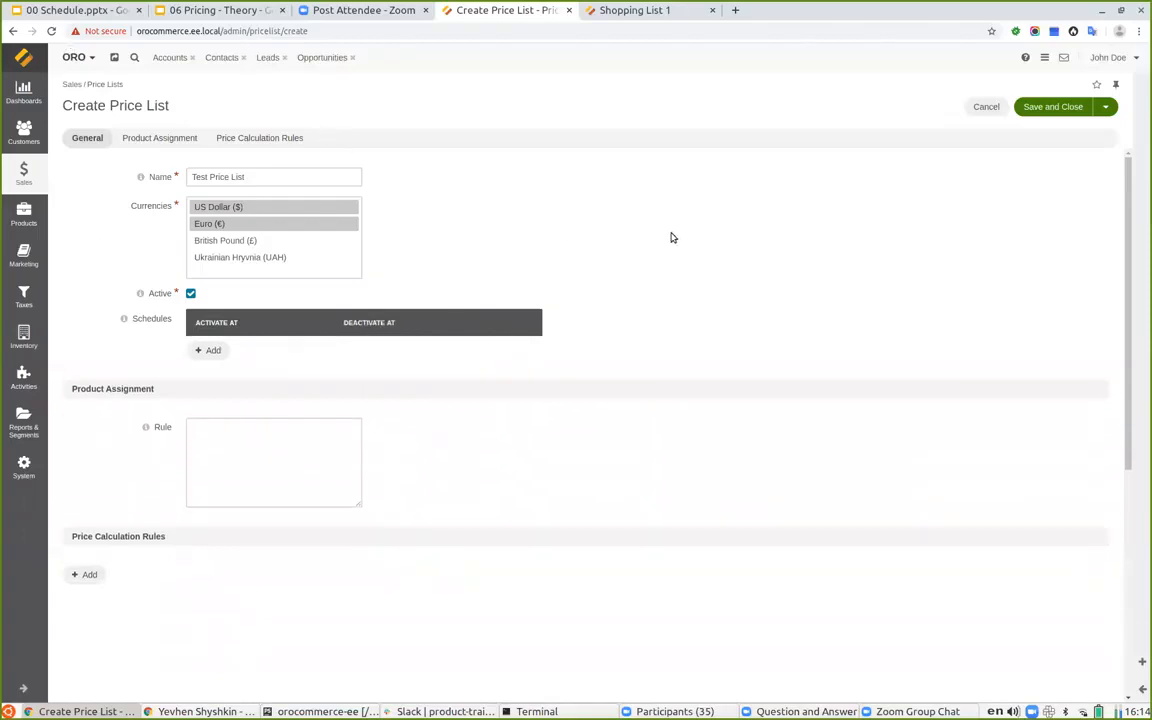
pyautogui.click(1040, 106)
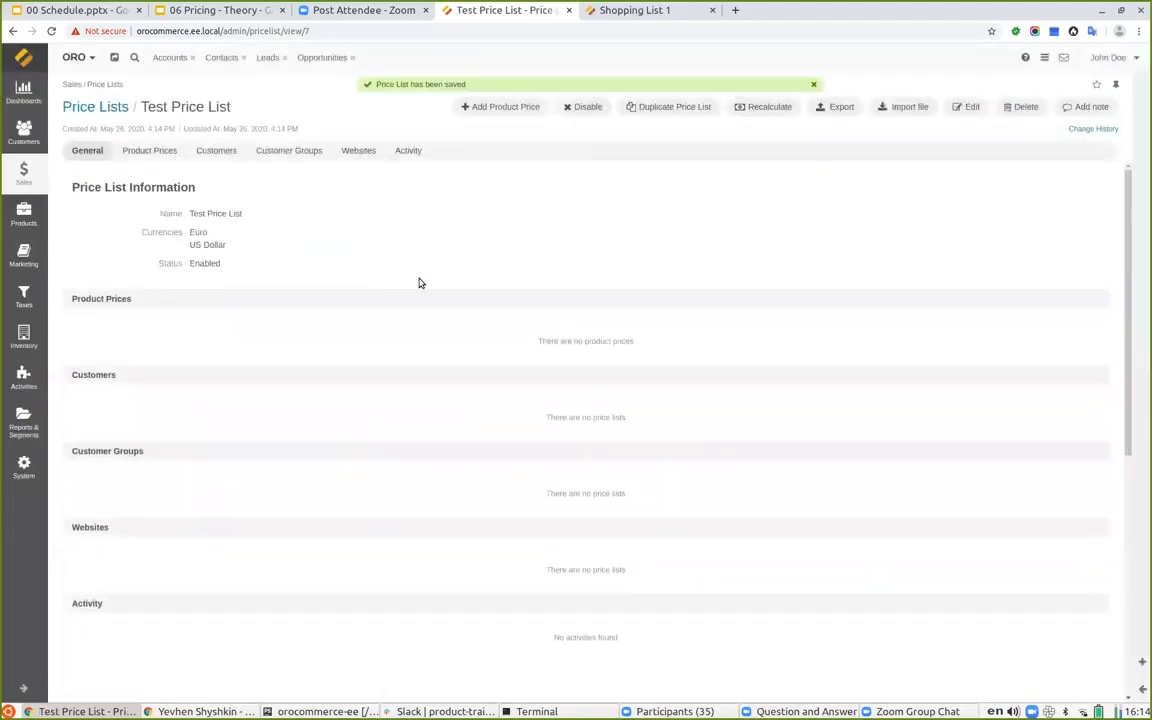
pyautogui.click(816, 85)
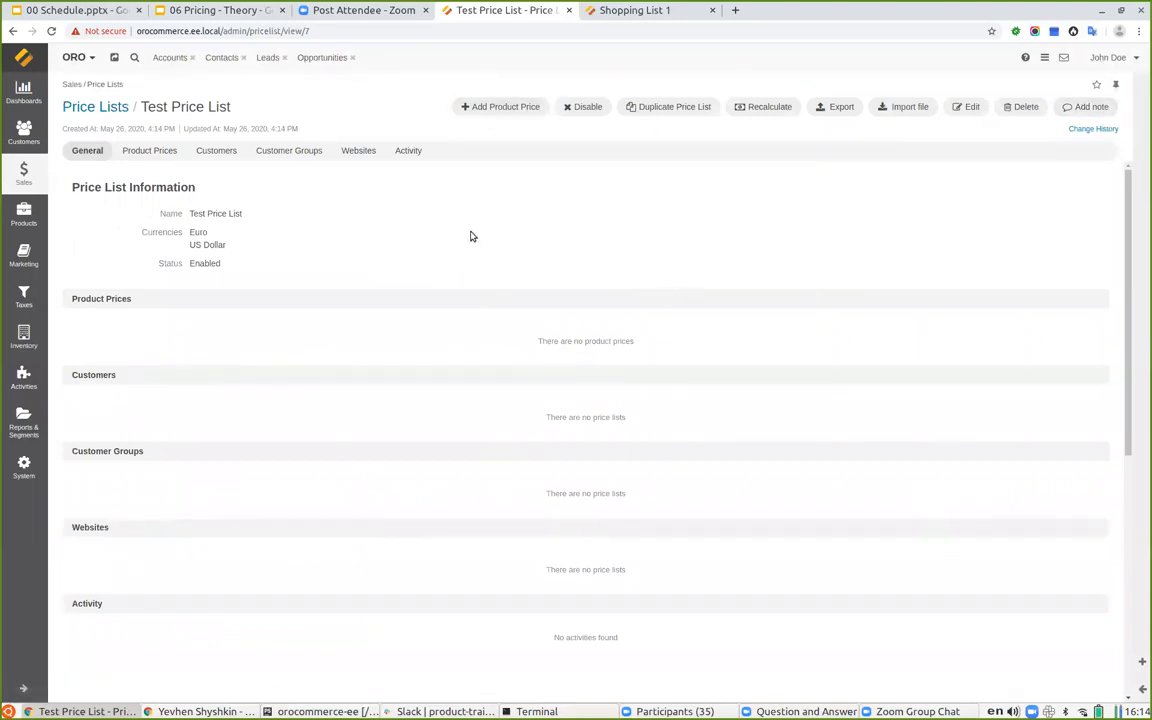
# Add a product price to Test Price List for XS56 - Pricing Labeler: quantity 1, unit item, price $10.
pyautogui.click(491, 108)
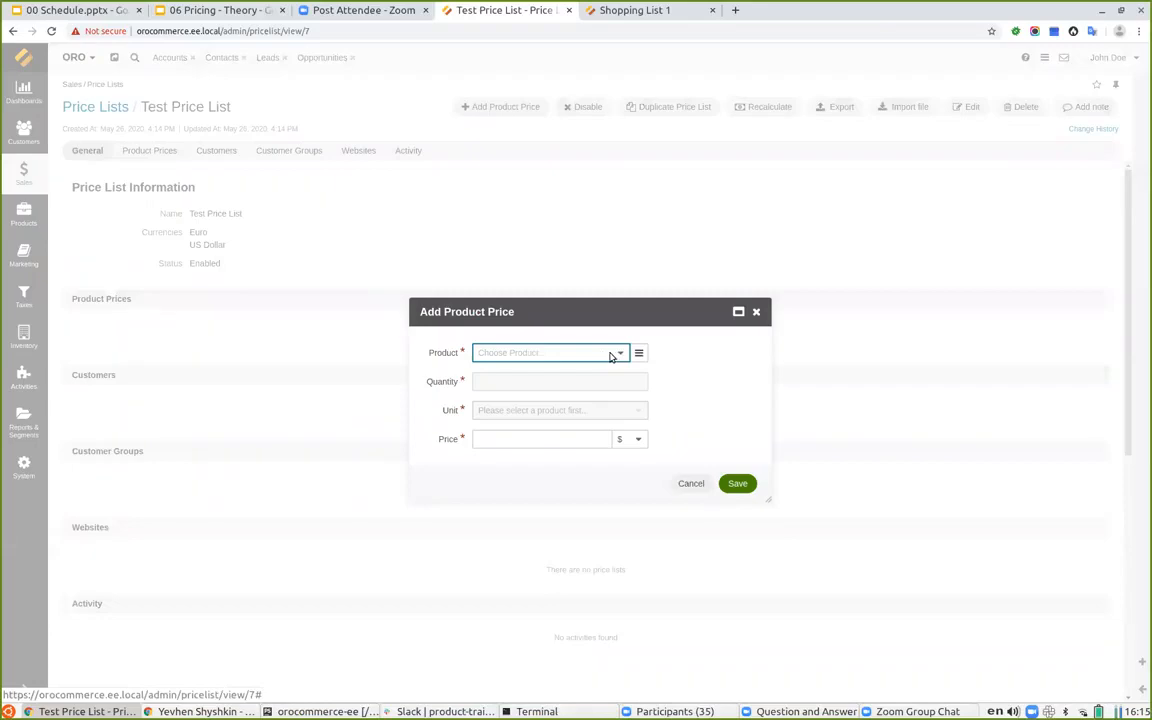
pyautogui.click(639, 352)
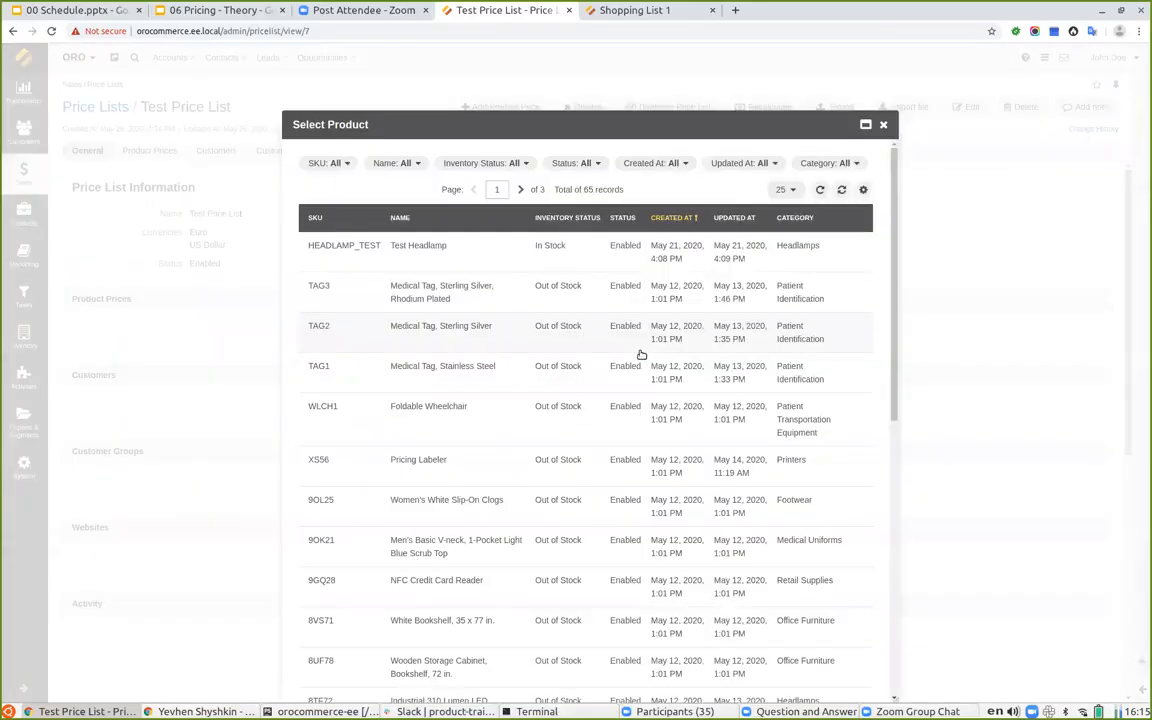
pyautogui.click(418, 471)
pyautogui.click(490, 383)
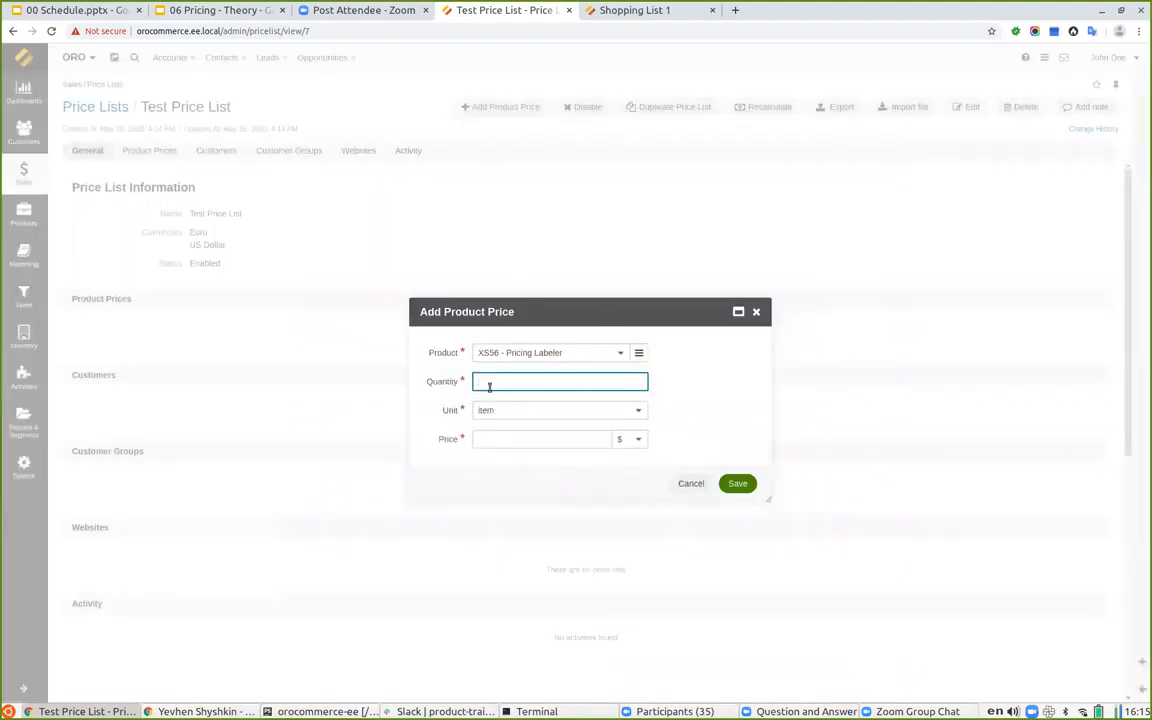
pyautogui.write('1')
pyautogui.click(504, 411)
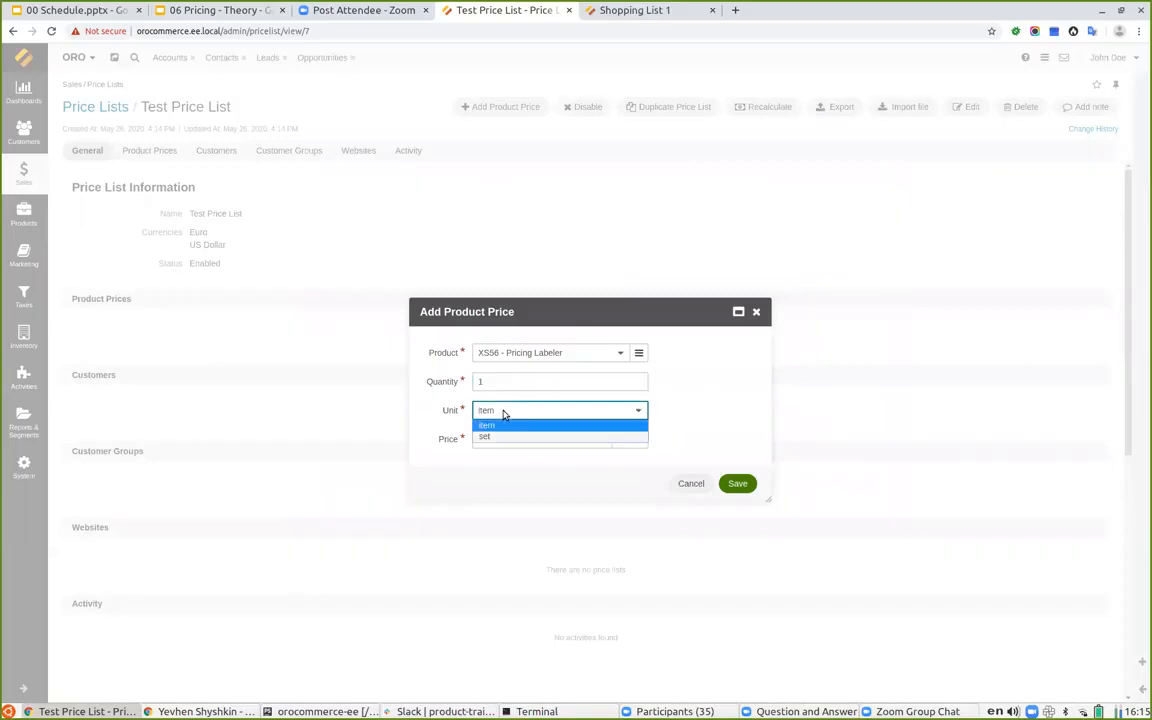
pyautogui.click(508, 411)
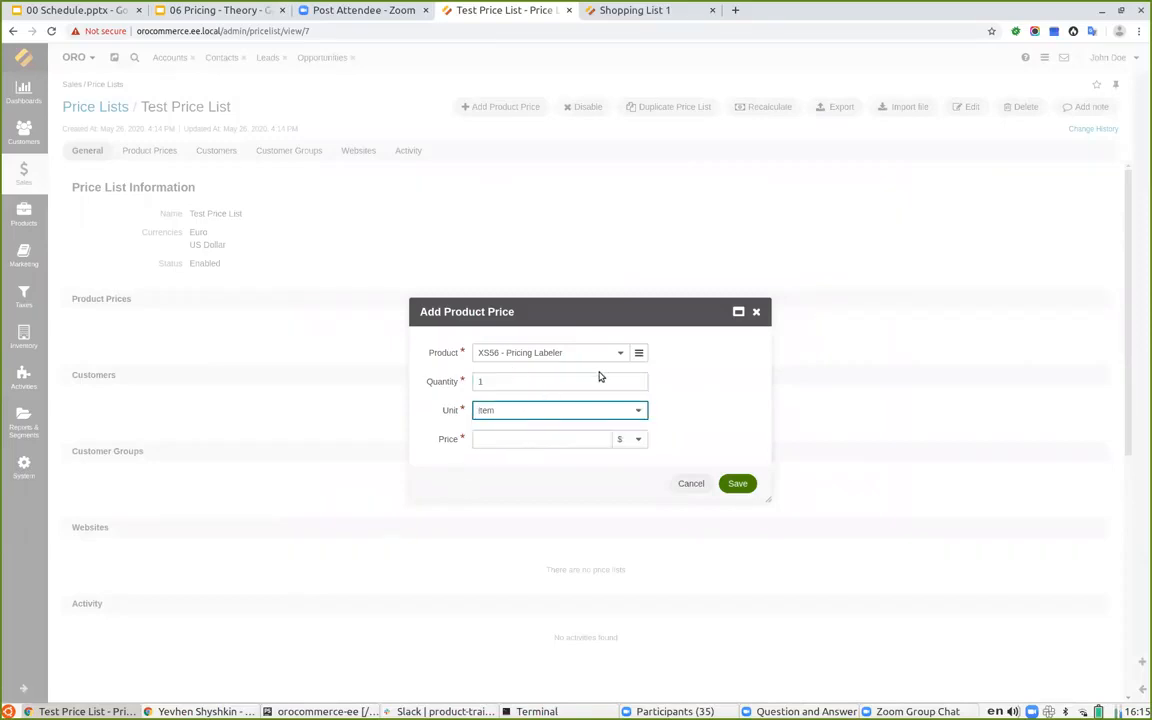
pyautogui.click(511, 439)
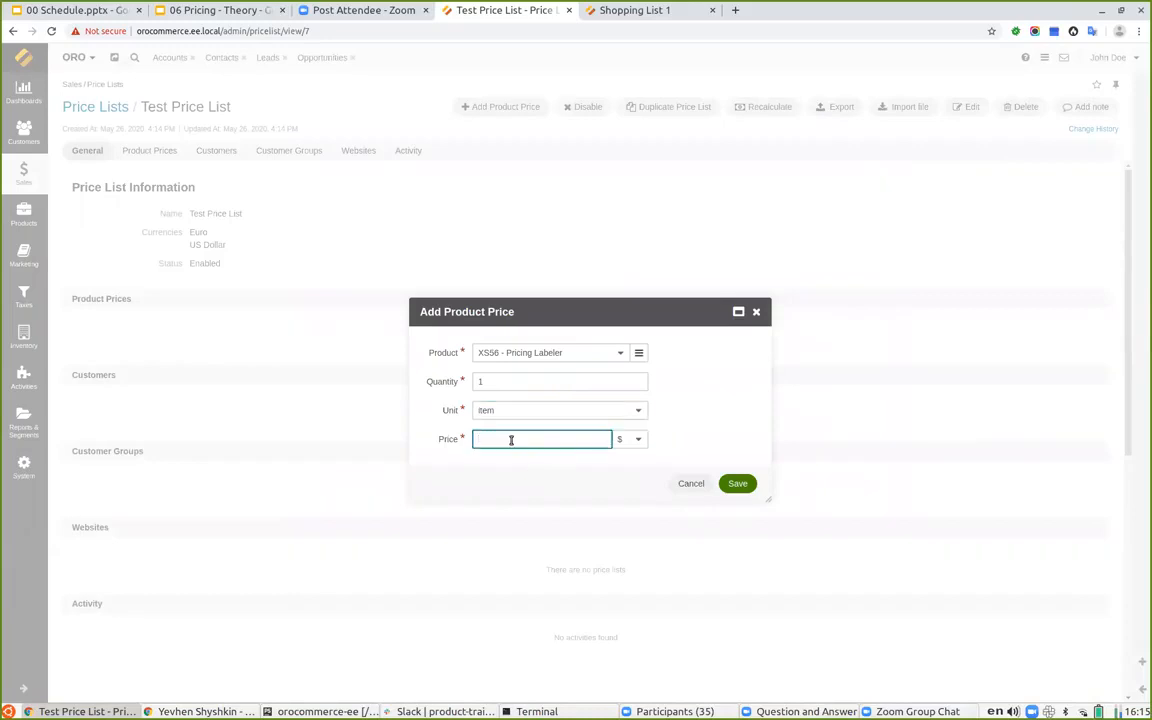
pyautogui.click(737, 483)
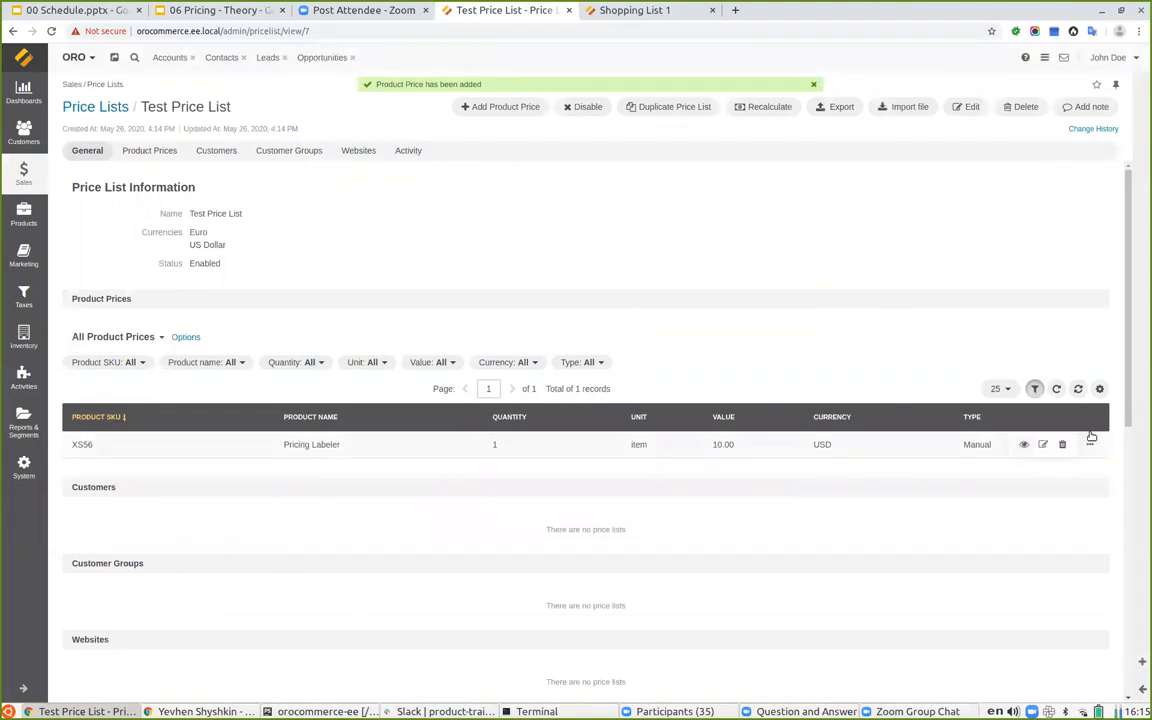
# Add a second Pricing Labeler (XS56) price to the price list: quantity 1, unit item, price €8.
pyautogui.click(512, 107)
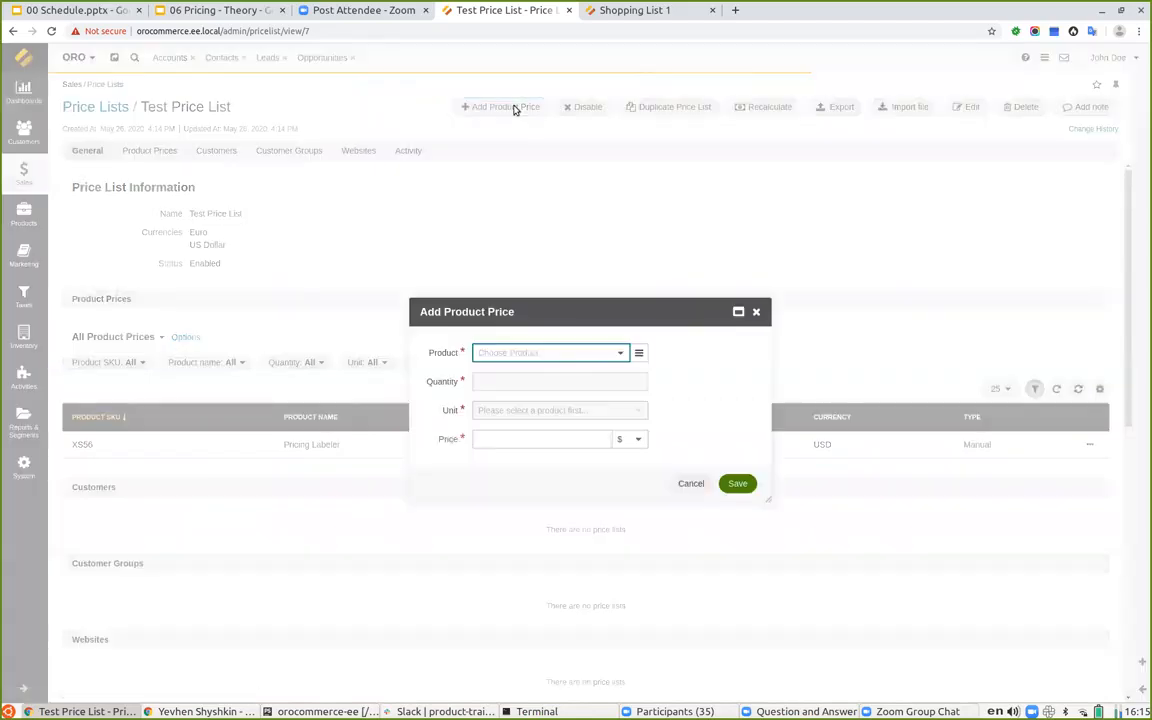
pyautogui.moveTo(583, 321); pyautogui.dragTo(582, 512)
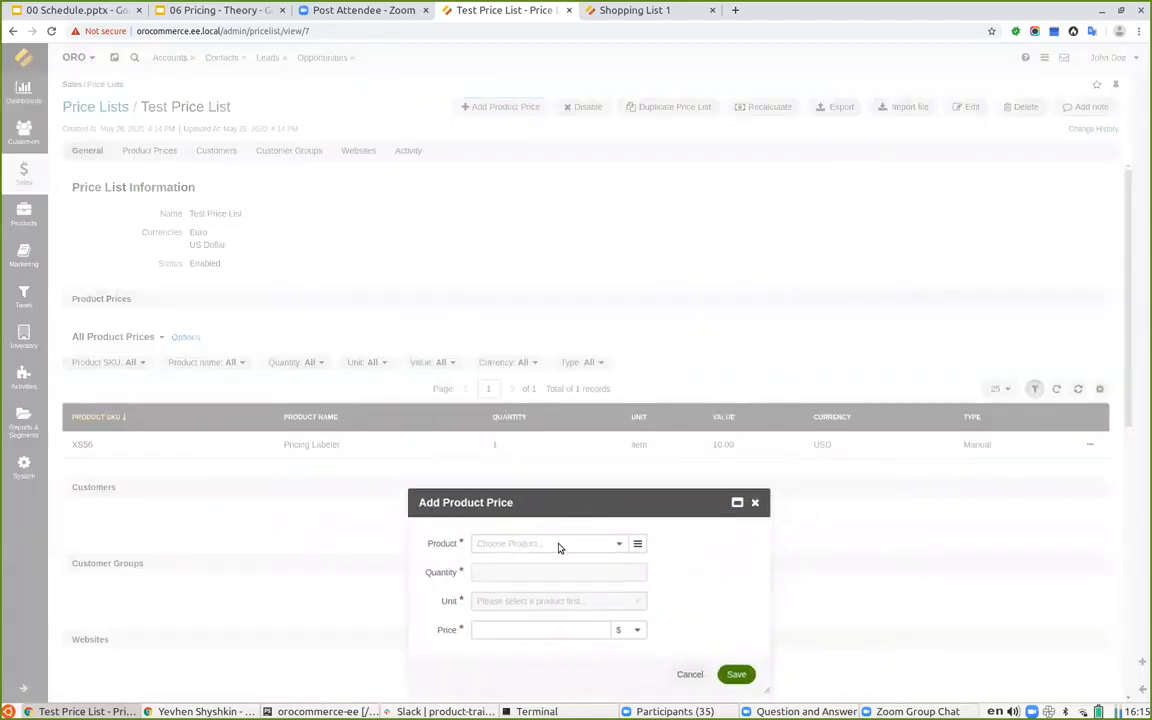
pyautogui.click(548, 543)
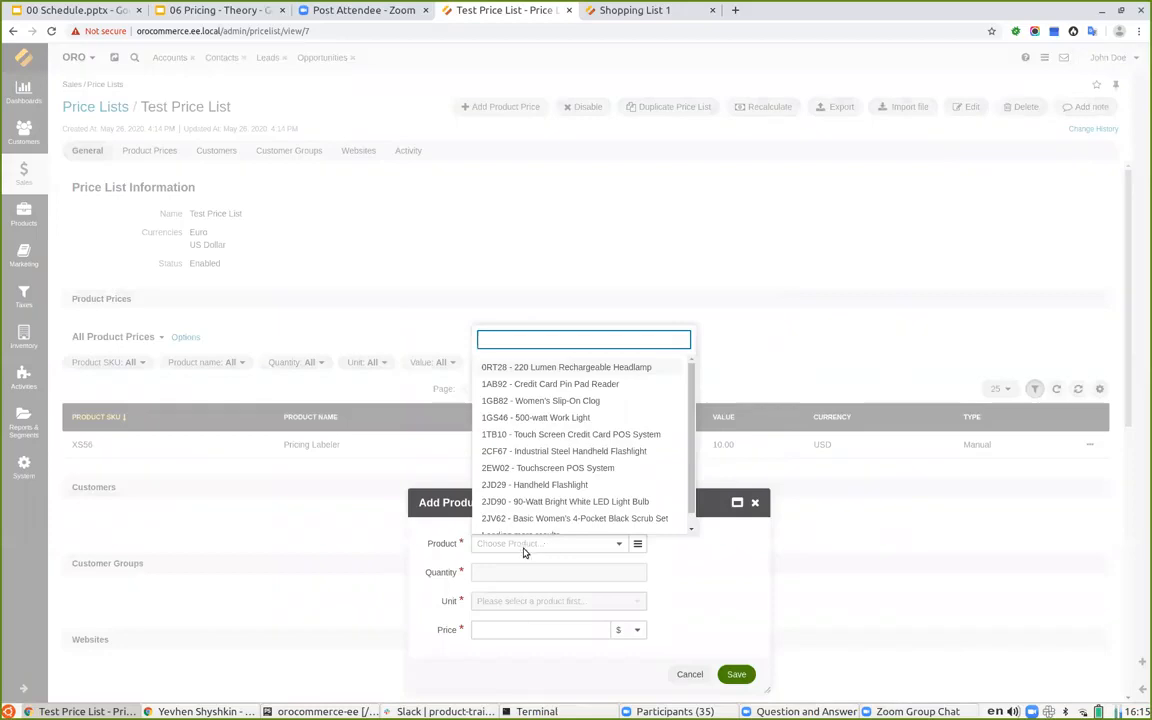
pyautogui.write('xs5')
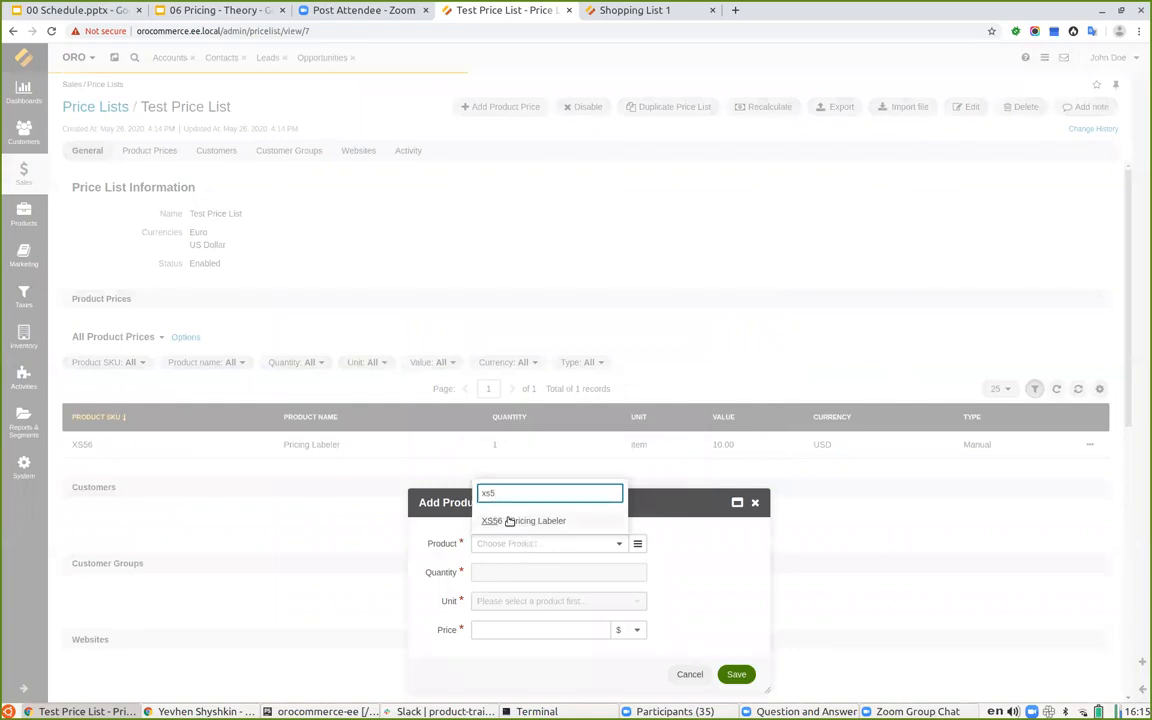
pyautogui.click(512, 518)
pyautogui.write('1')
pyautogui.click(513, 632)
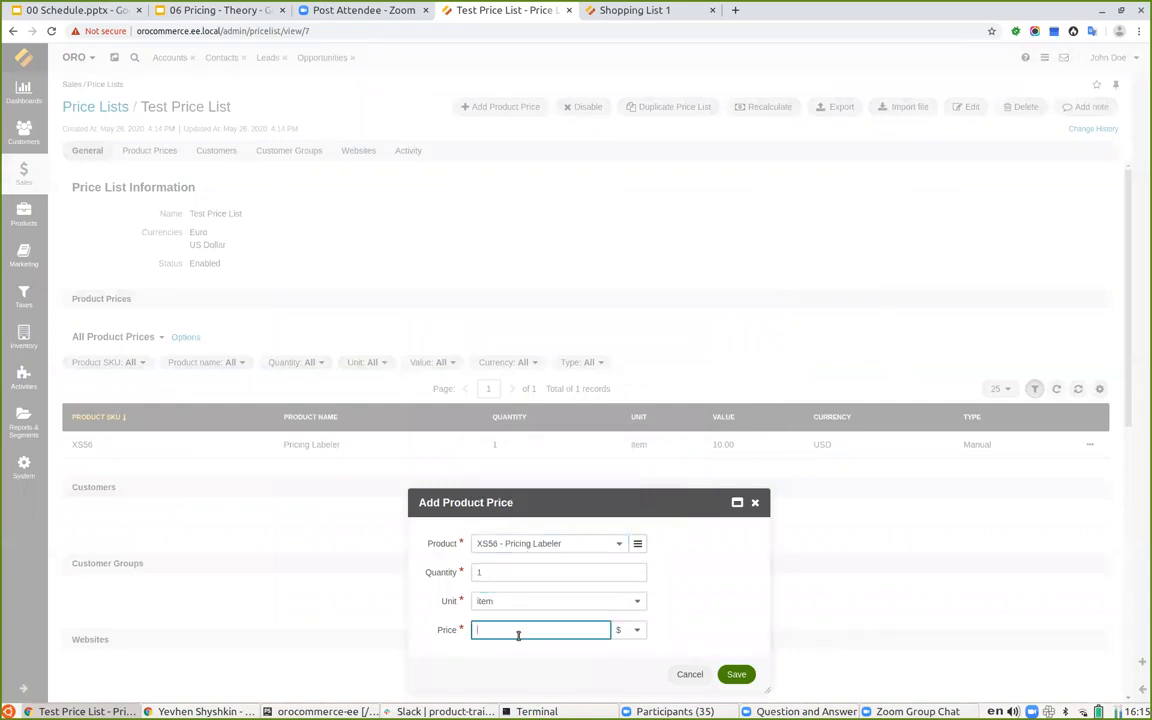
pyautogui.write('8')
pyautogui.click(626, 630)
pyautogui.click(622, 650)
pyautogui.click(735, 675)
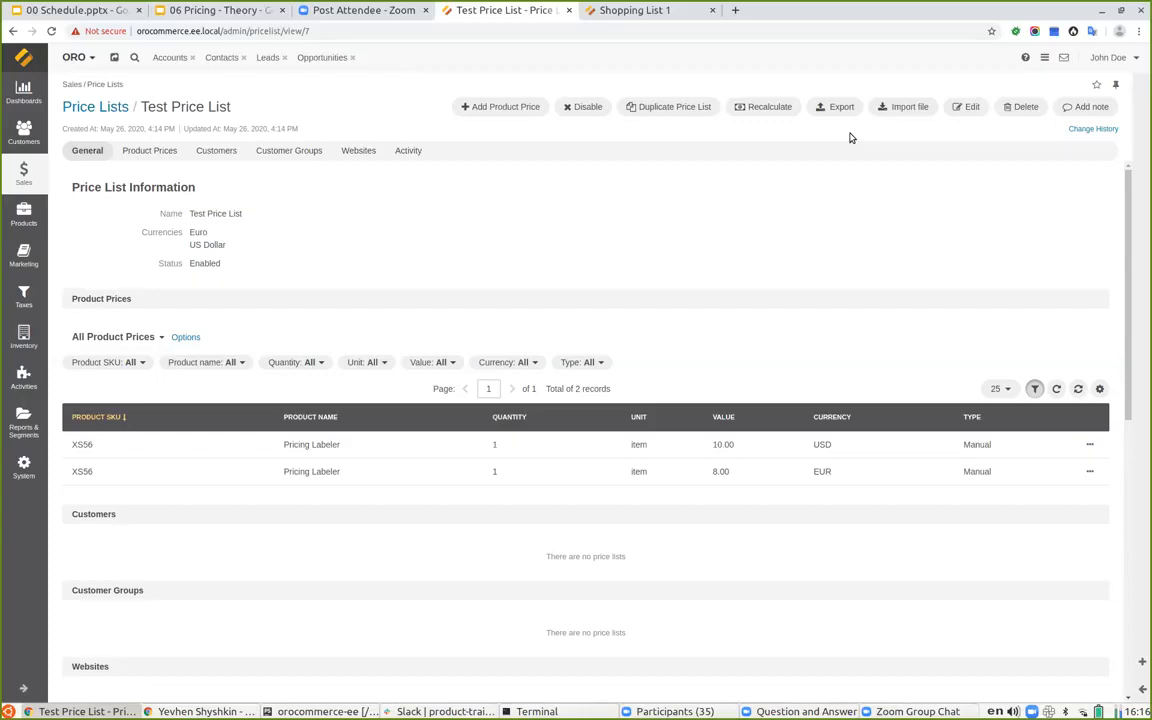
# View the price list's file import options and its edit form without changing anything.
pyautogui.click(905, 106)
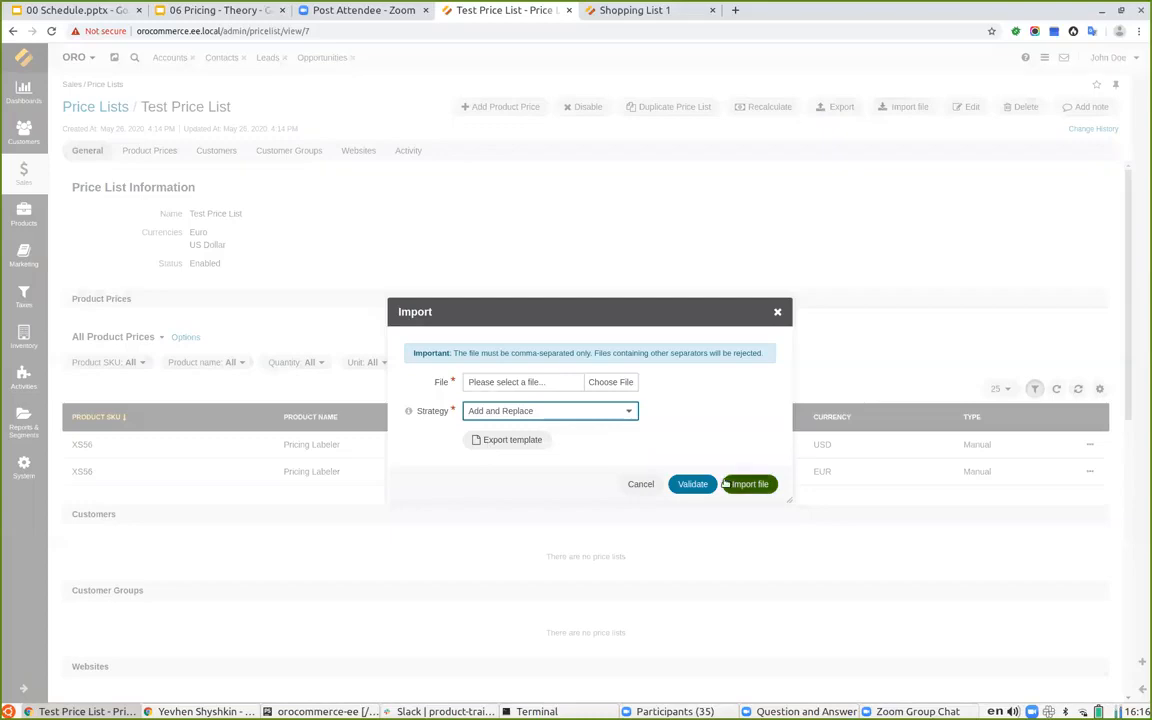
pyautogui.click(640, 484)
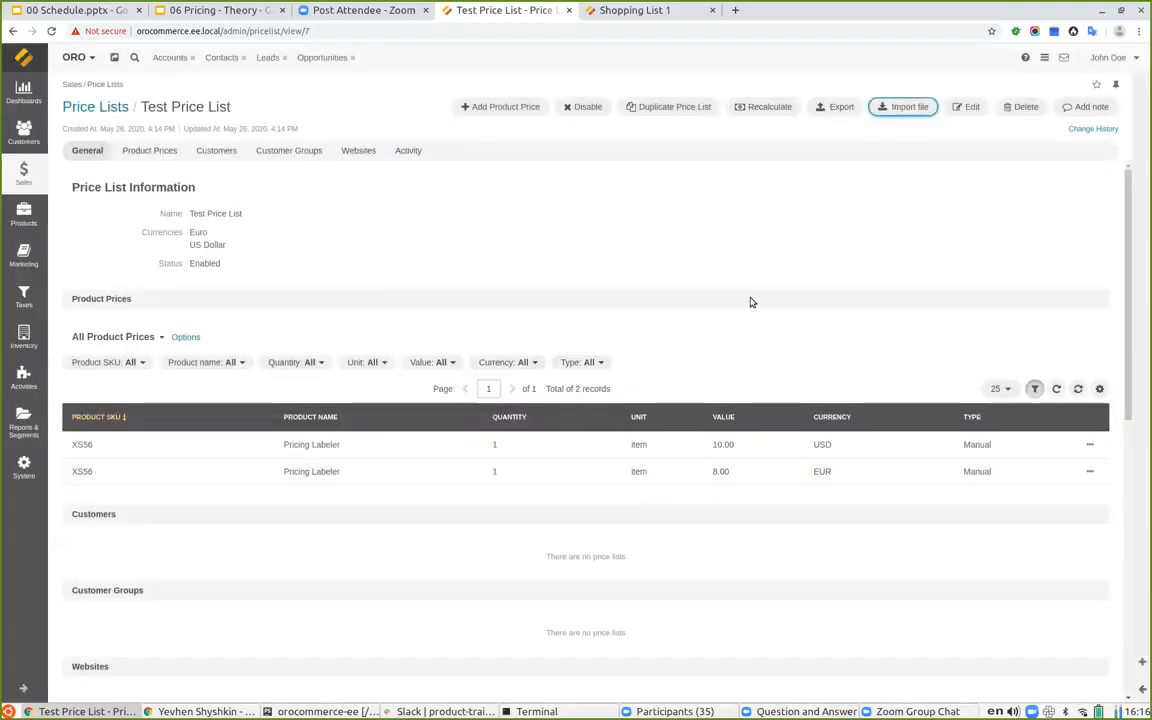
pyautogui.click(968, 106)
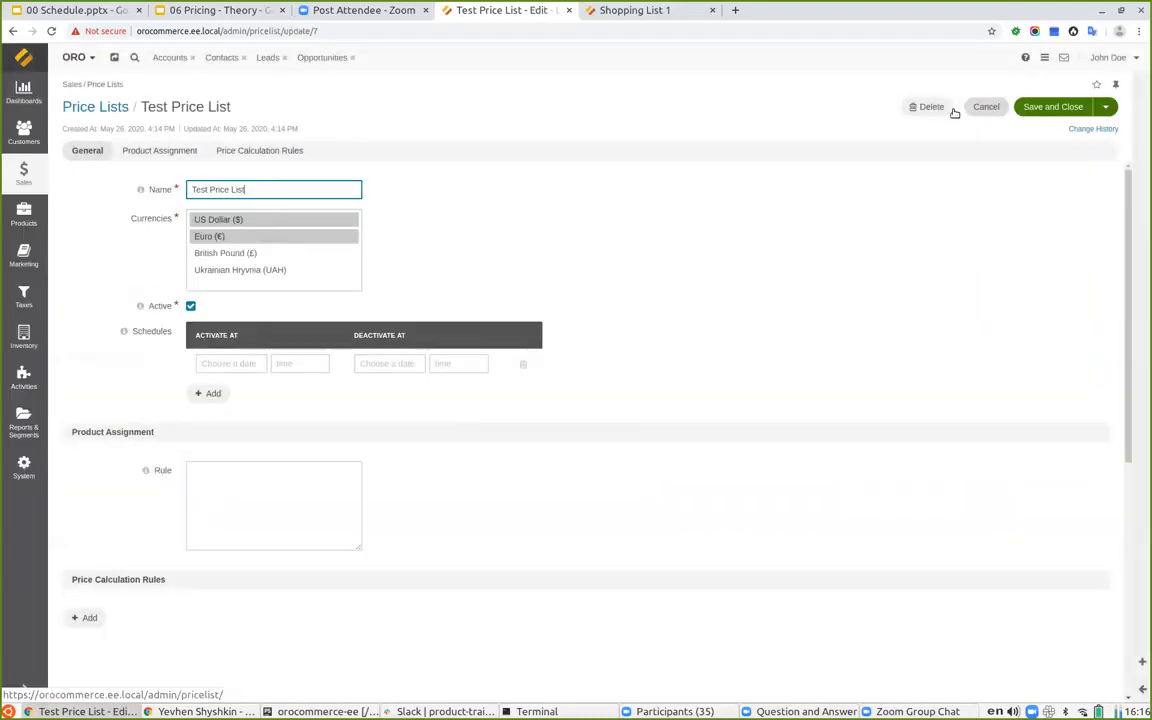
pyautogui.click(12, 33)
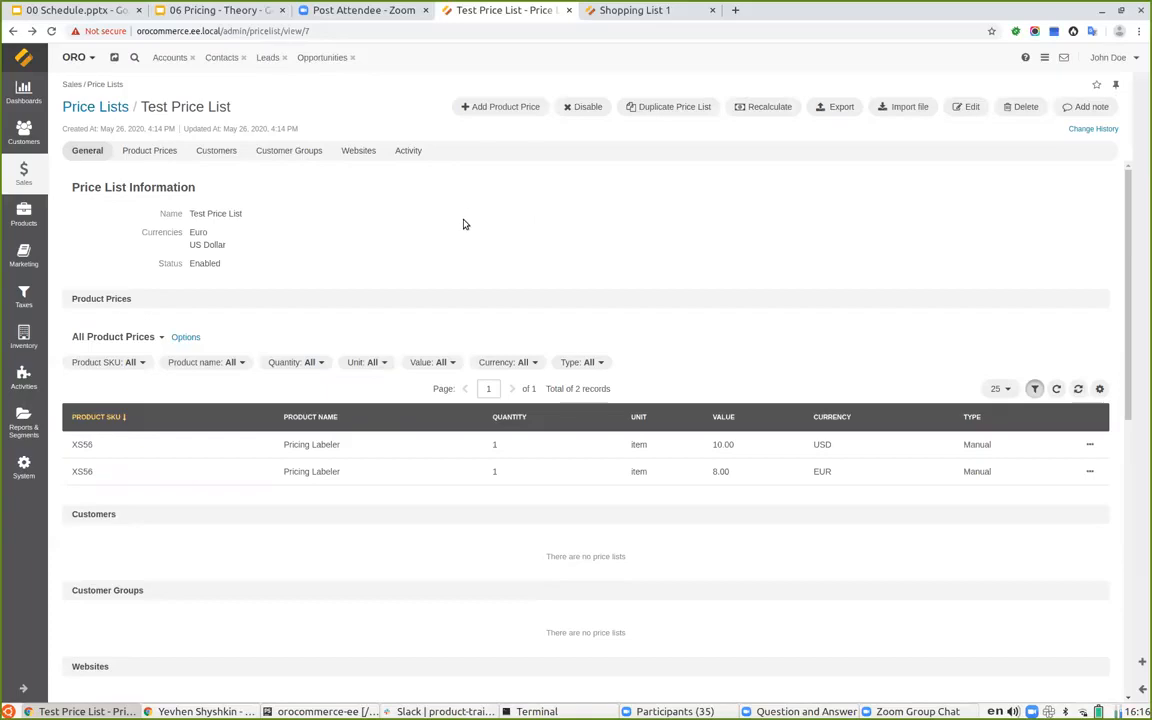
# Open the Pricing Labeler product for editing and go to the end of its product price rows.
pyautogui.click(274, 453)
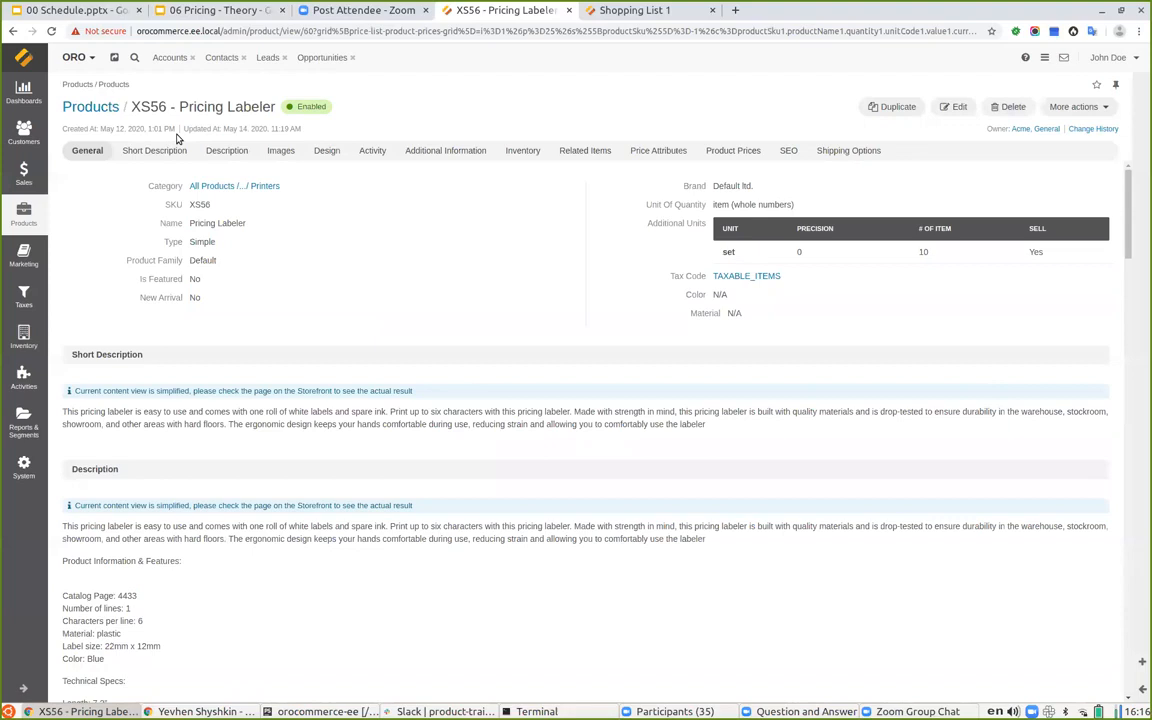
pyautogui.click(958, 107)
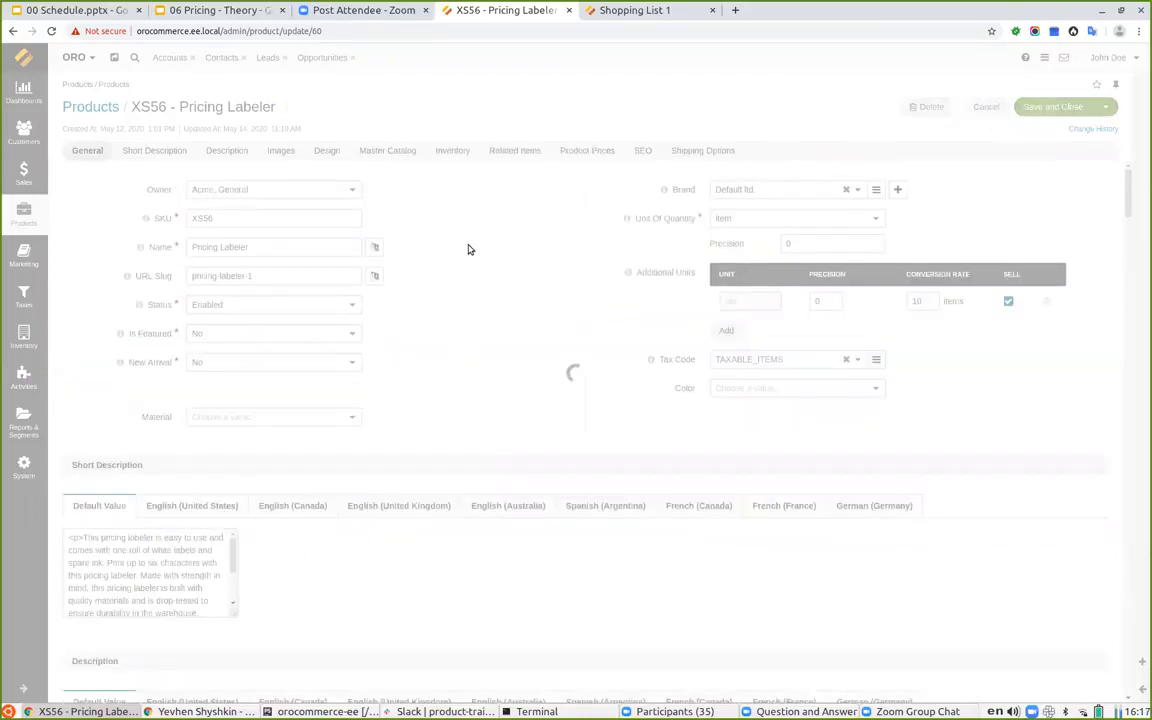
pyautogui.click(576, 153)
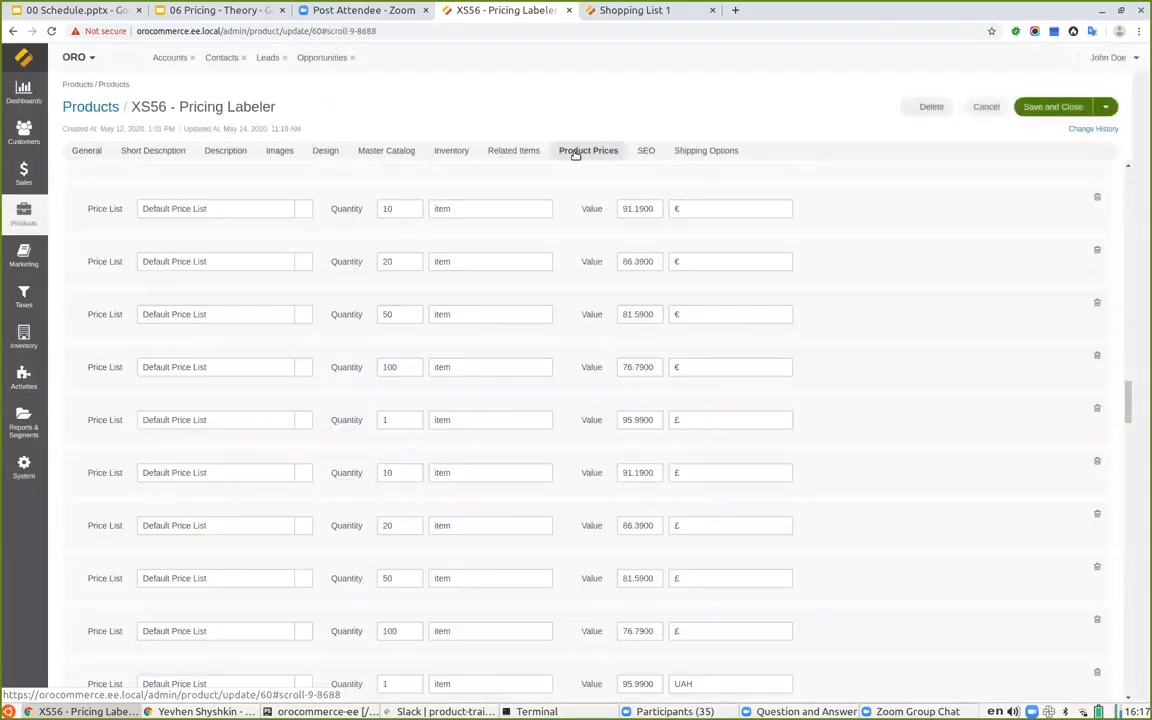
pyautogui.scroll(-15, 410, 465)
pyautogui.scroll(-10, 400, 465)
pyautogui.scroll(1, 400, 468)
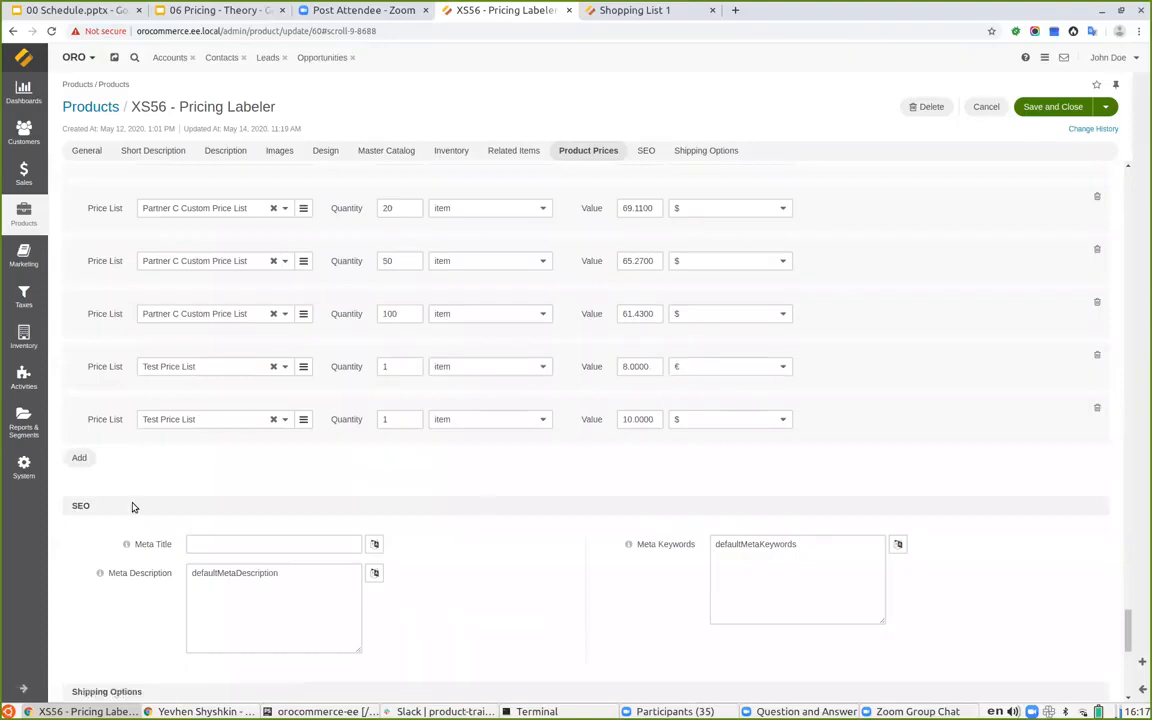
# Add a Test Price List price of $9 for a quantity of 10 items to the product and save it.
pyautogui.click(79, 457)
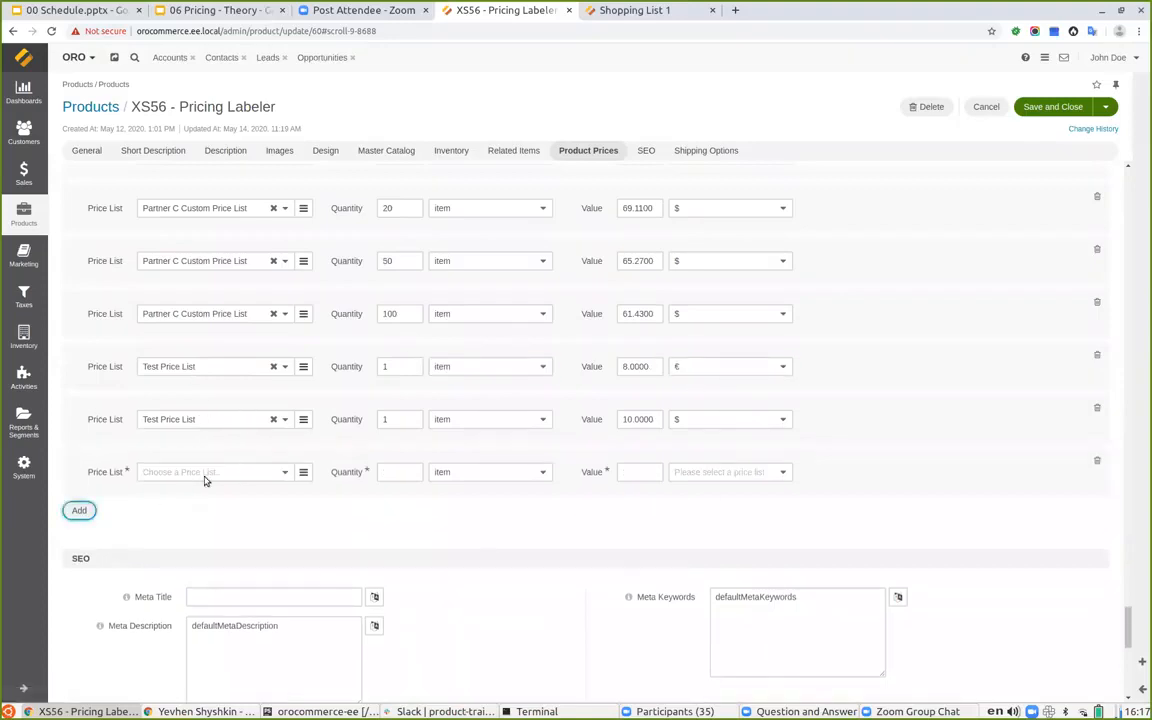
pyautogui.click(200, 472)
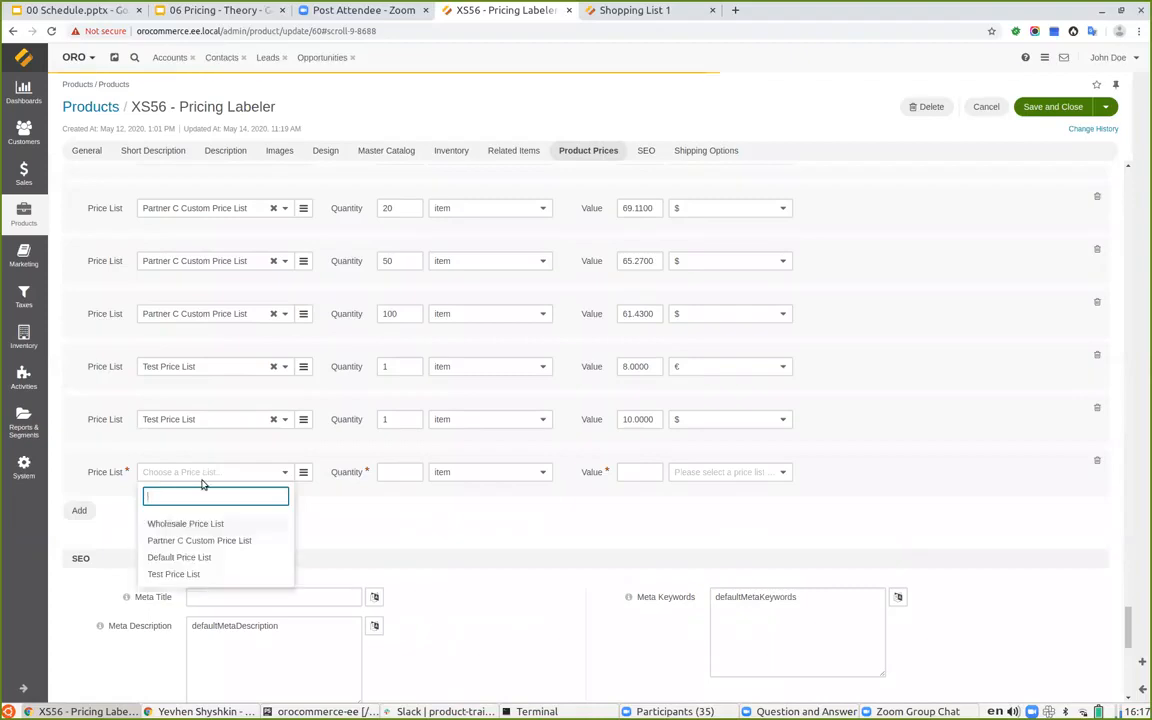
pyautogui.click(185, 574)
pyautogui.click(403, 474)
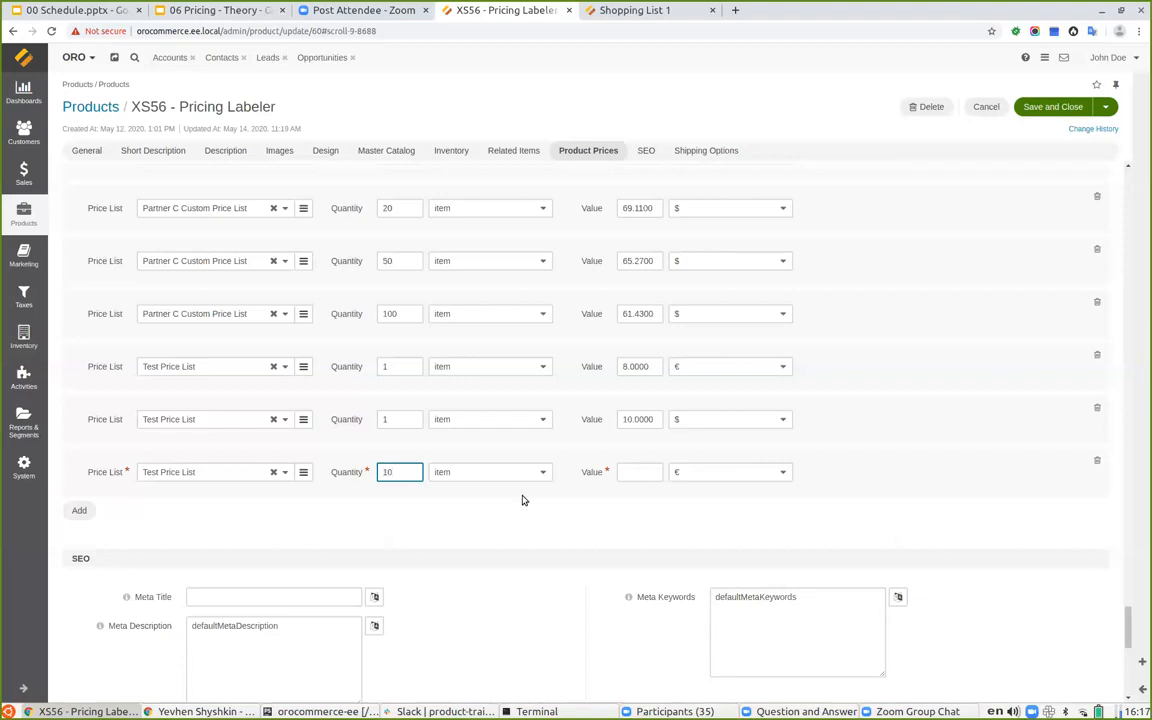
pyautogui.write('10')
pyautogui.click(690, 472)
pyautogui.click(694, 499)
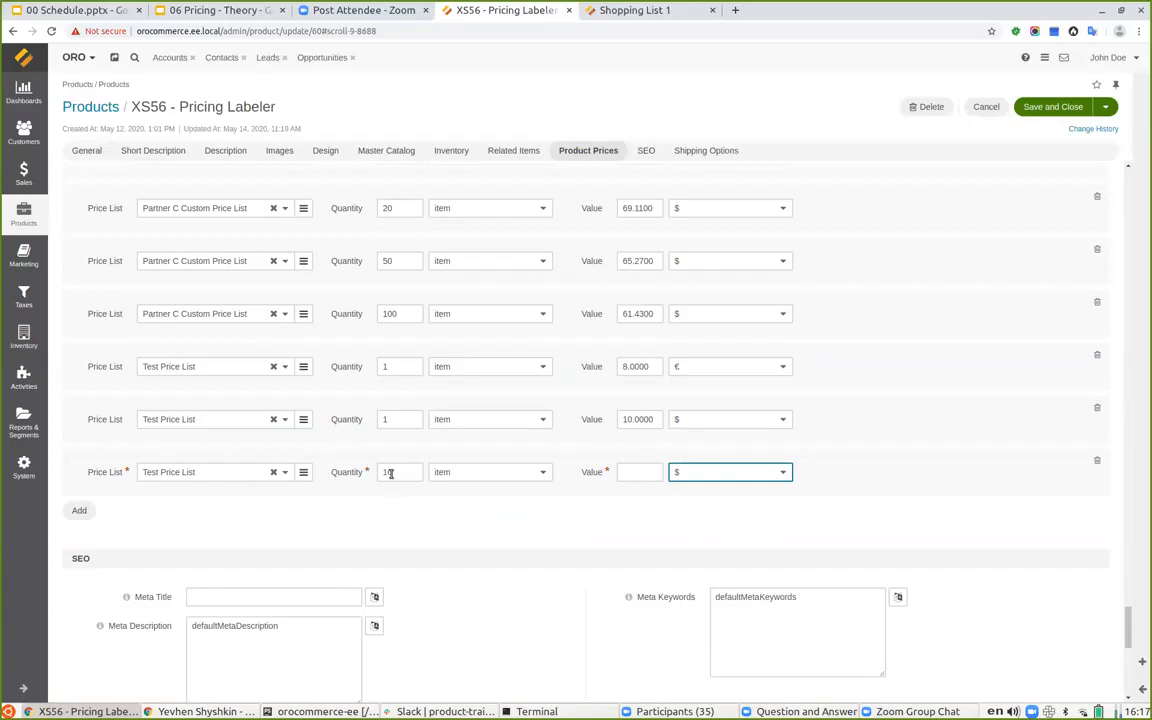
pyautogui.click(650, 479)
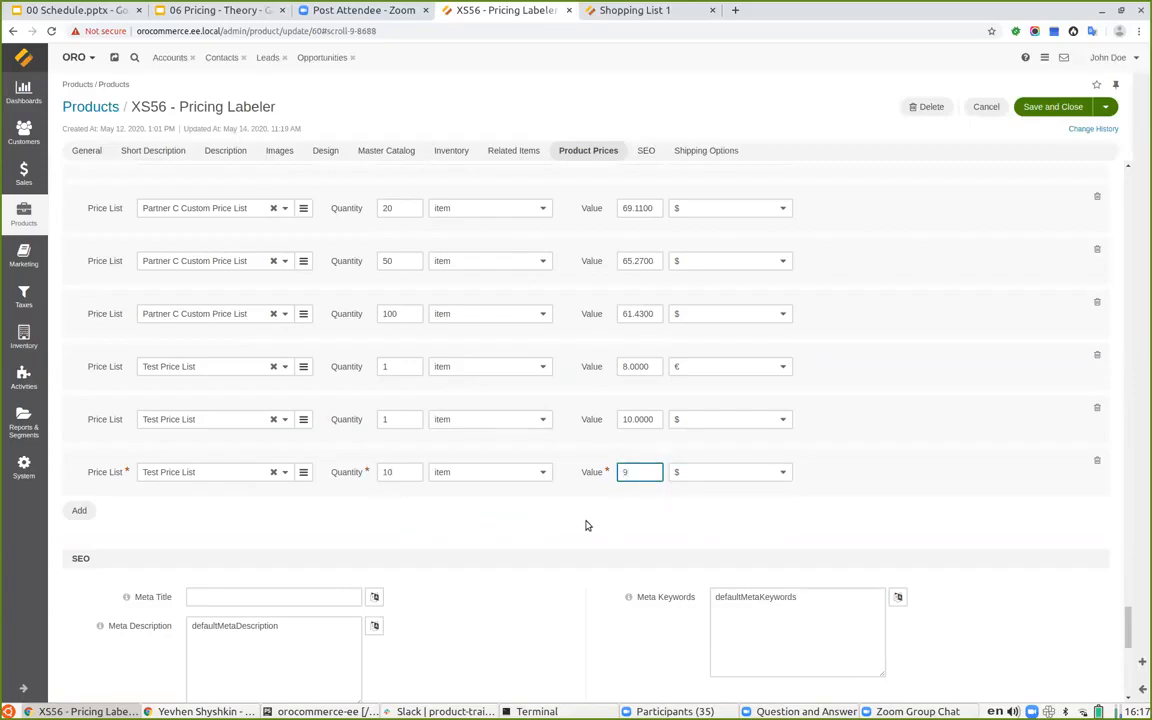
pyautogui.click(1060, 112)
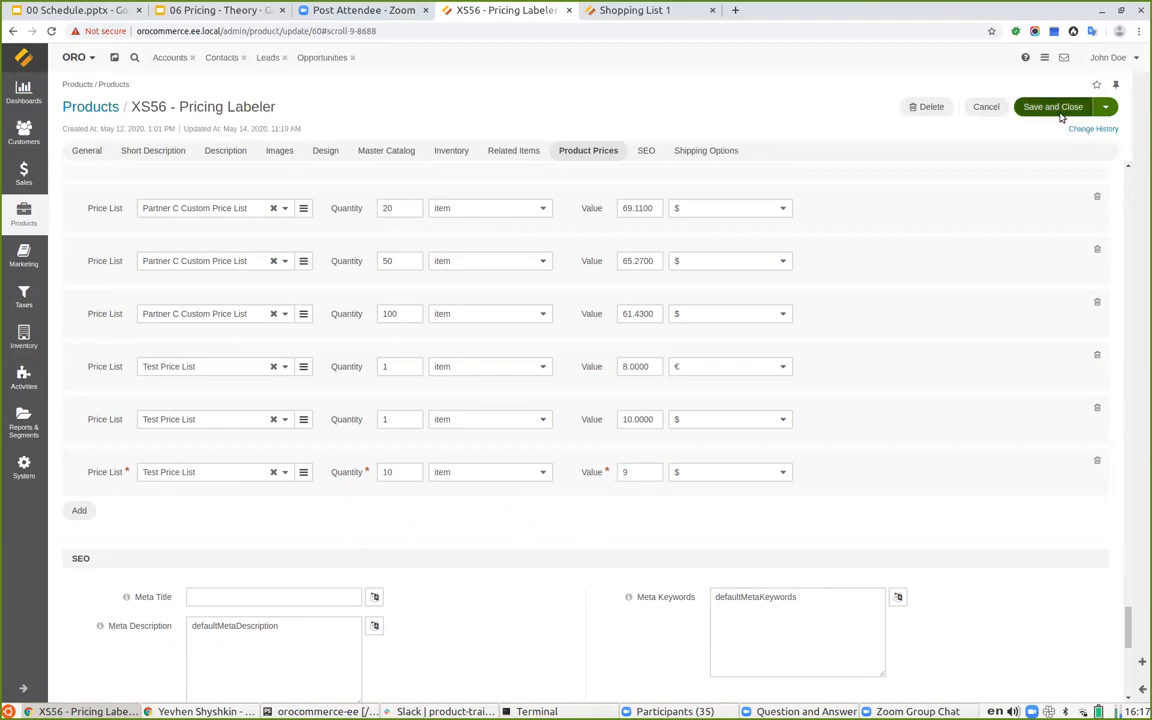
pyautogui.click(1061, 117)
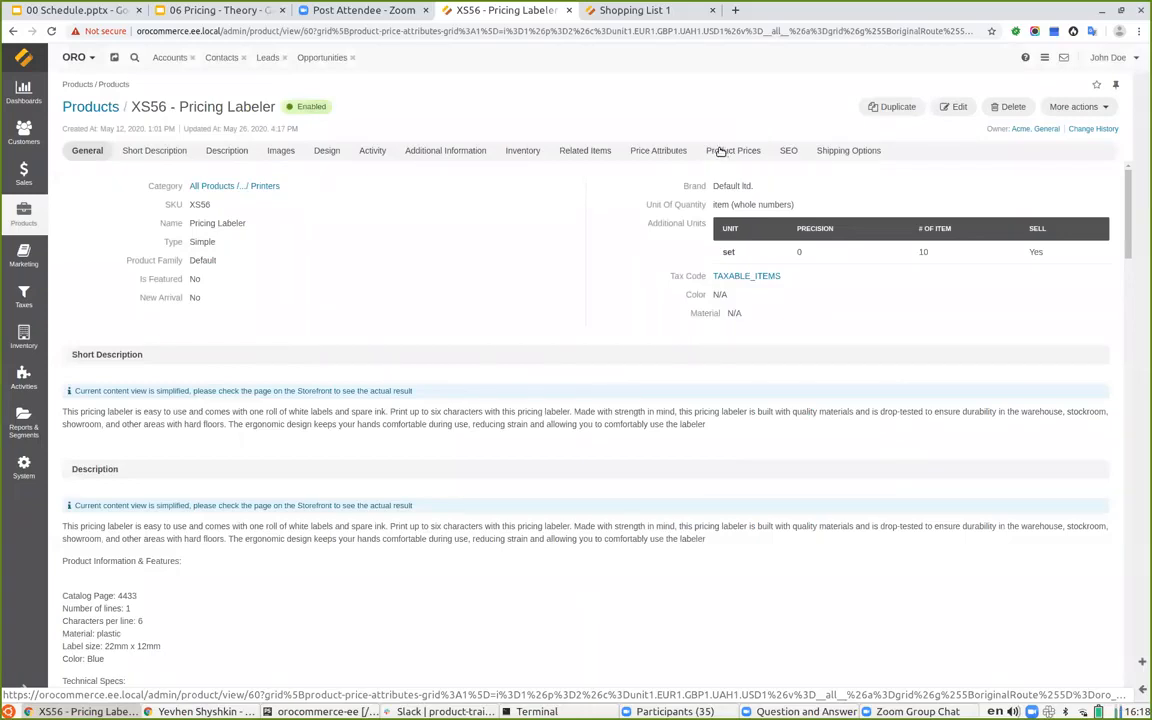
# Filter the saved product's prices to Test Price List and open that price list from a filtered row.
pyautogui.click(720, 150)
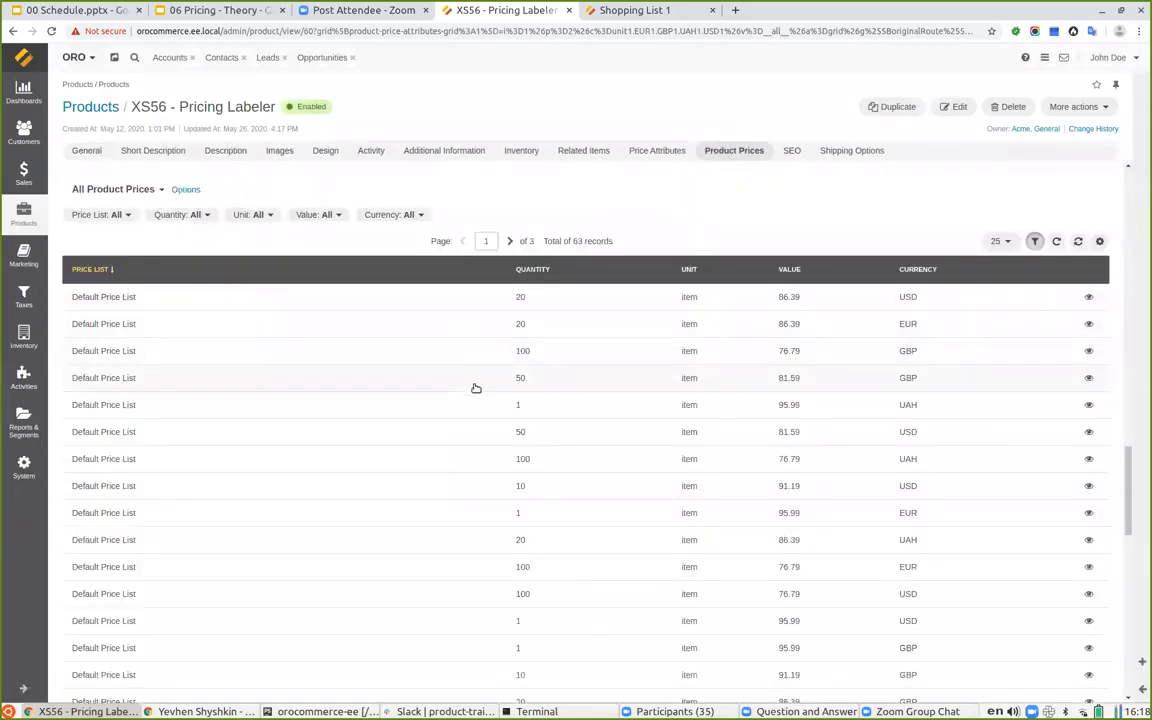
pyautogui.scroll(-5, 478, 380)
pyautogui.scroll(-3, 479, 378)
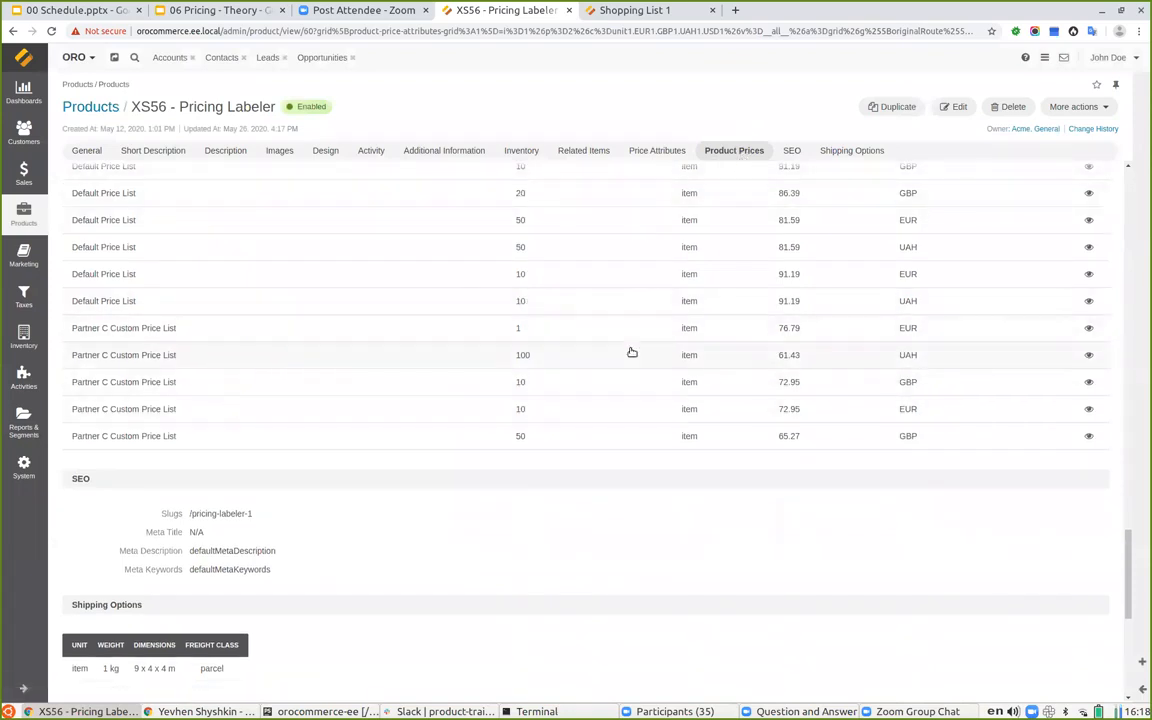
pyautogui.scroll(3, 629, 350)
pyautogui.scroll(5, 622, 342)
pyautogui.scroll(-1, 622, 342)
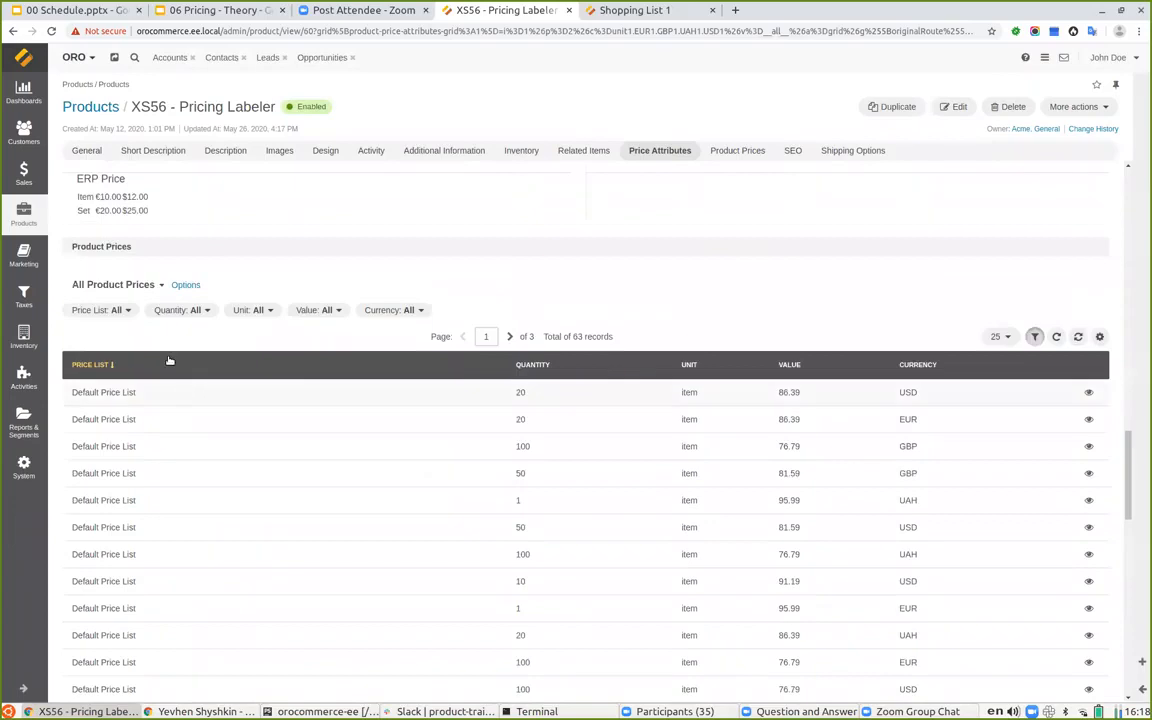
pyautogui.click(112, 311)
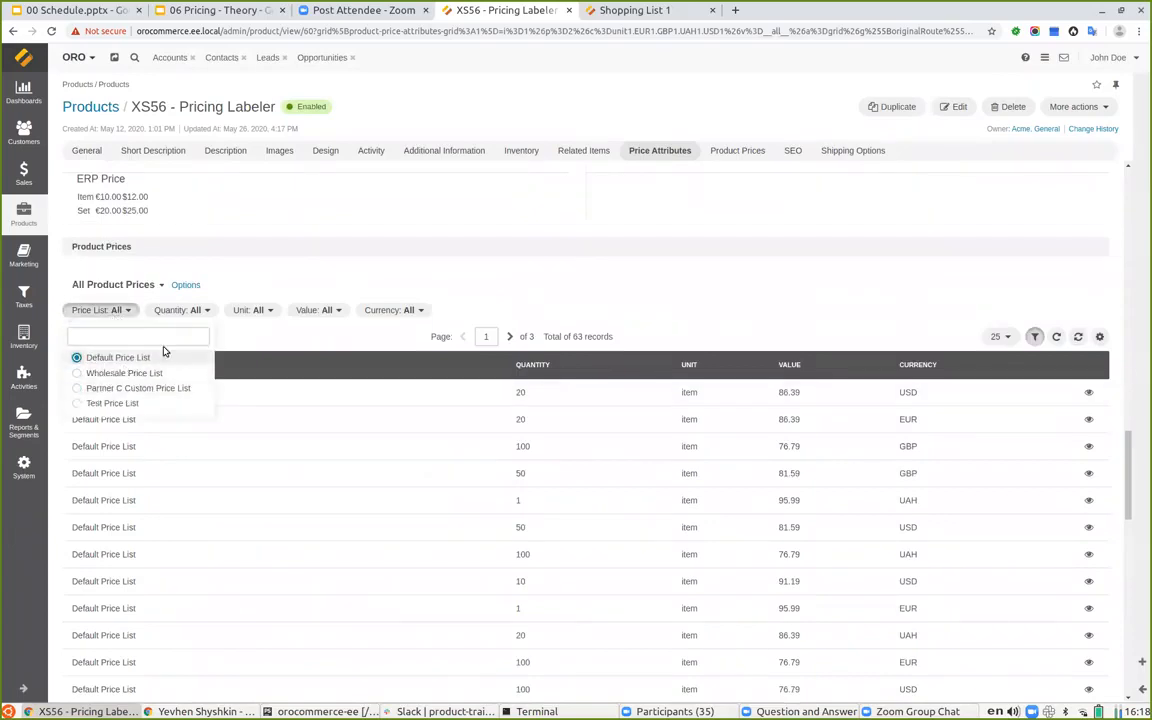
pyautogui.click(167, 312)
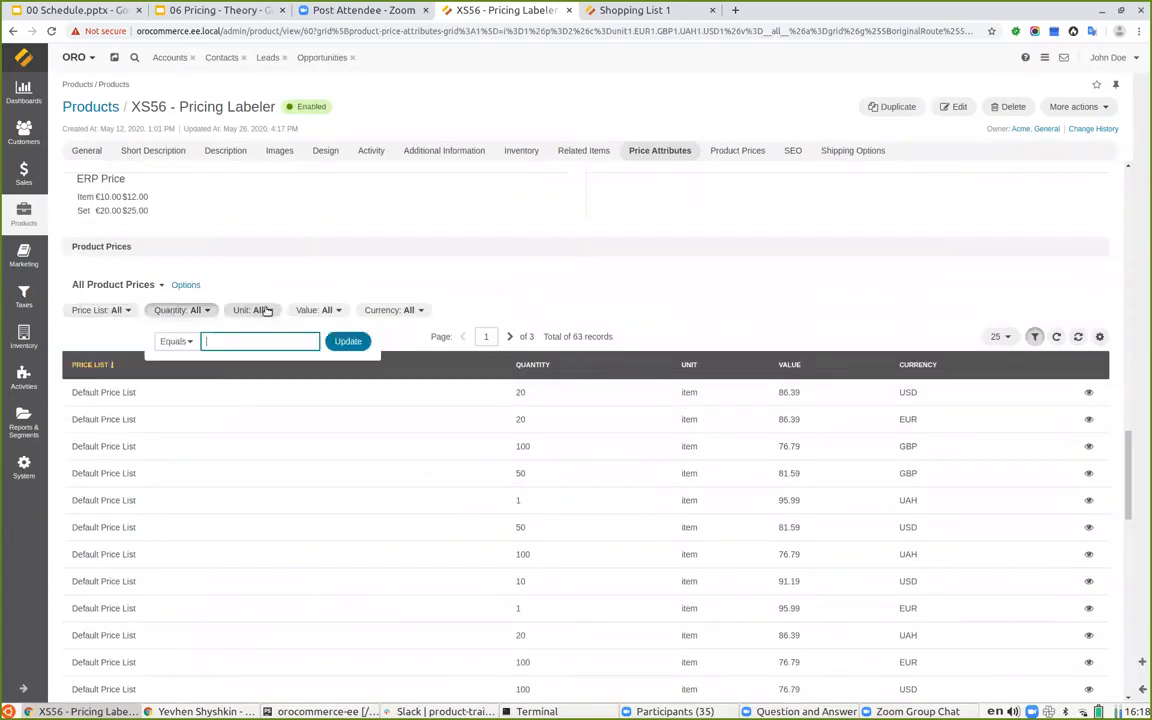
pyautogui.click(96, 309)
pyautogui.click(110, 403)
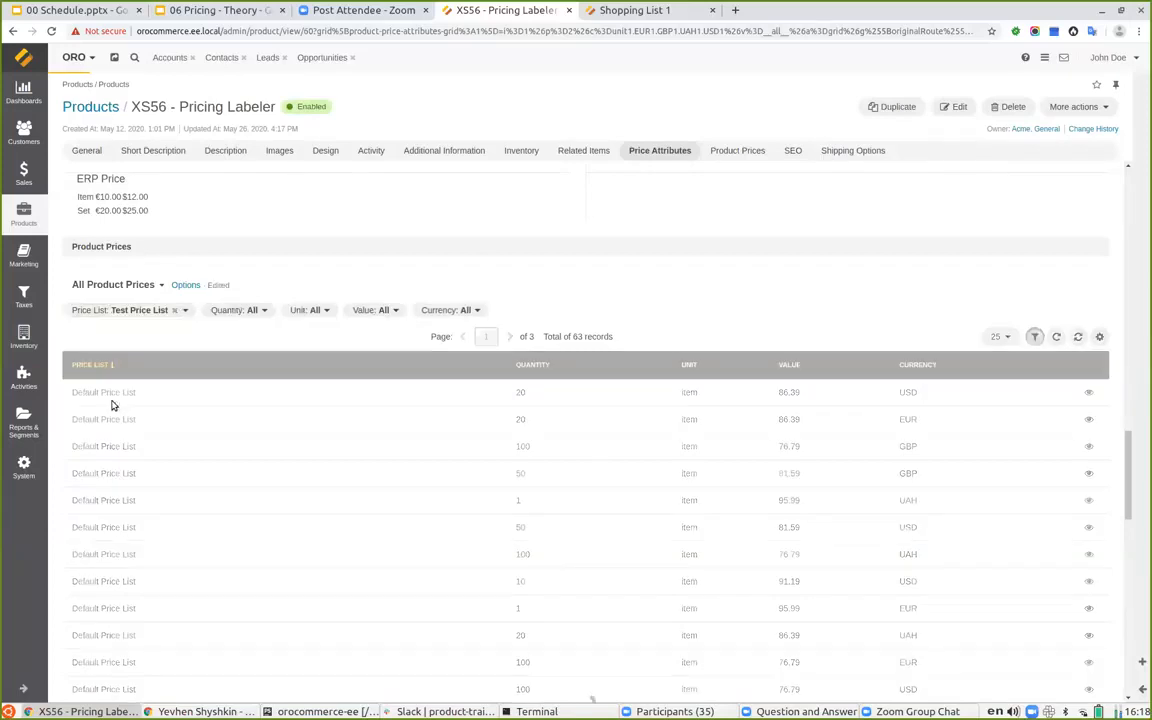
pyautogui.click(1086, 448)
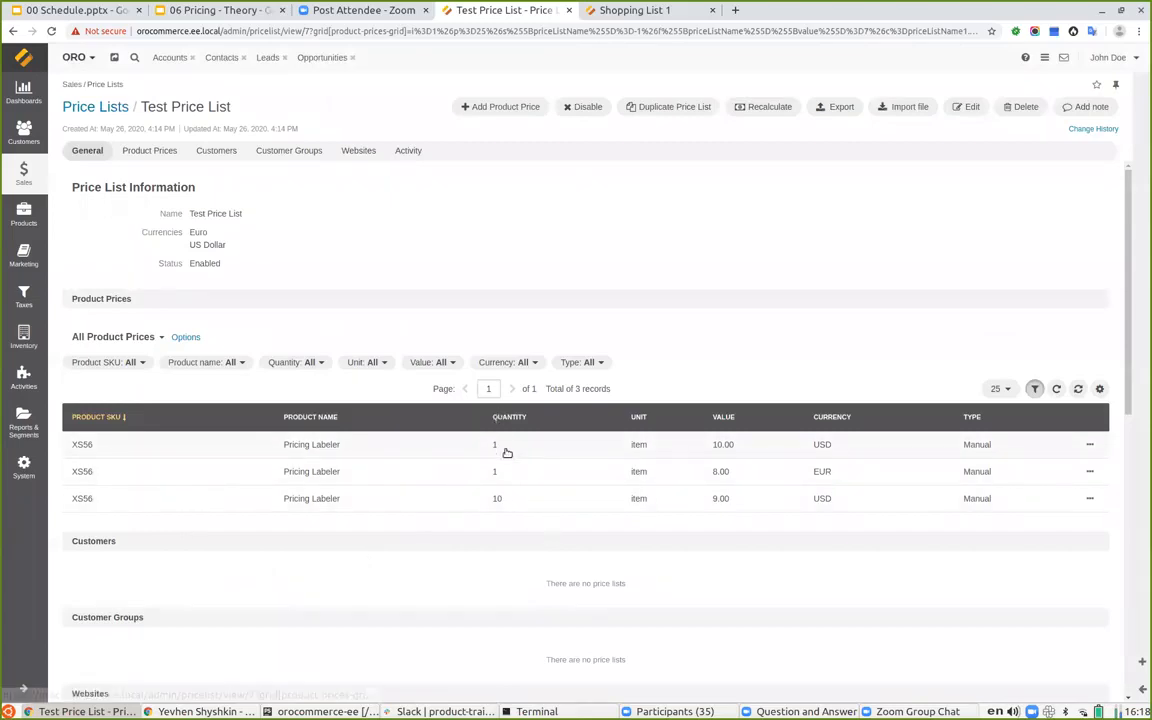
# Switch to the 06 Pricing - Theory slides, present the Price list schedules slide and exit the presentation.
pyautogui.click(200, 12)
pyautogui.scroll(-3, 103, 390)
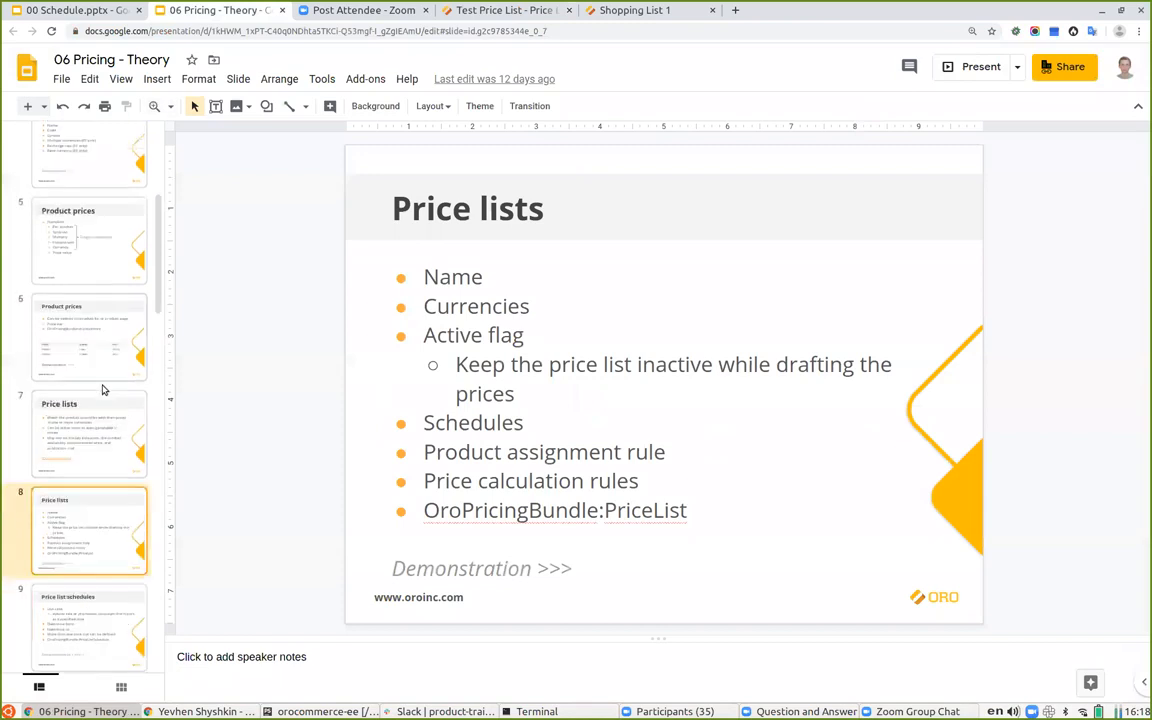
pyautogui.press('Down')
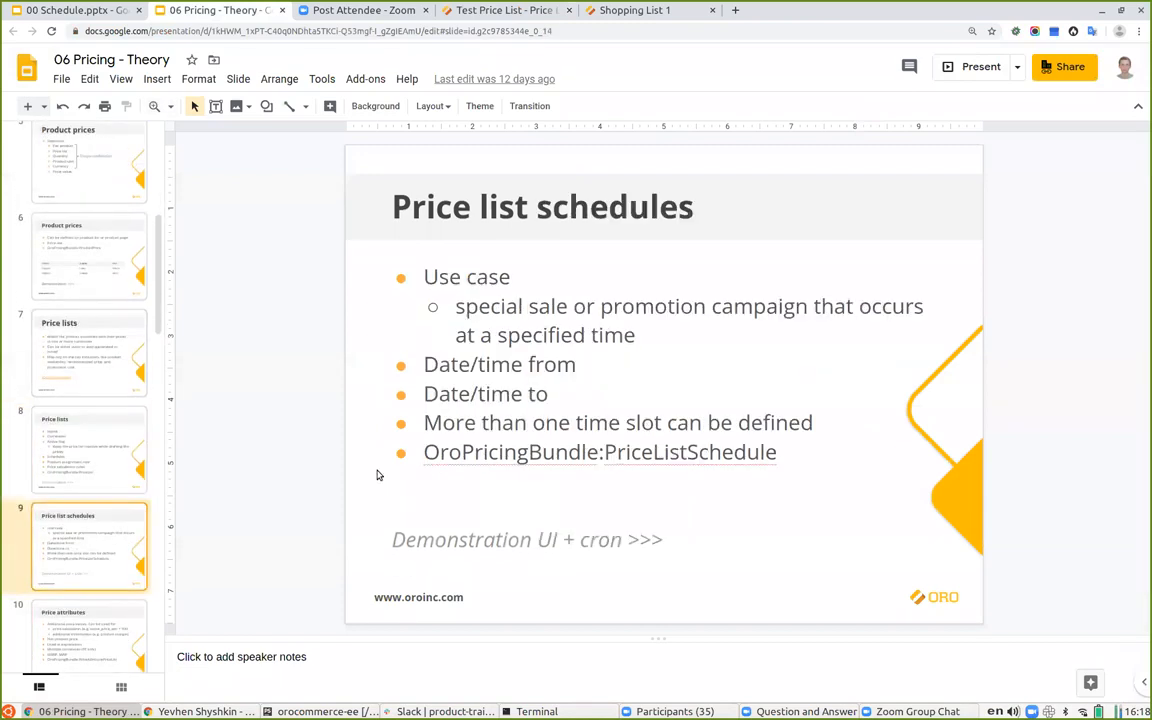
pyautogui.click(957, 67)
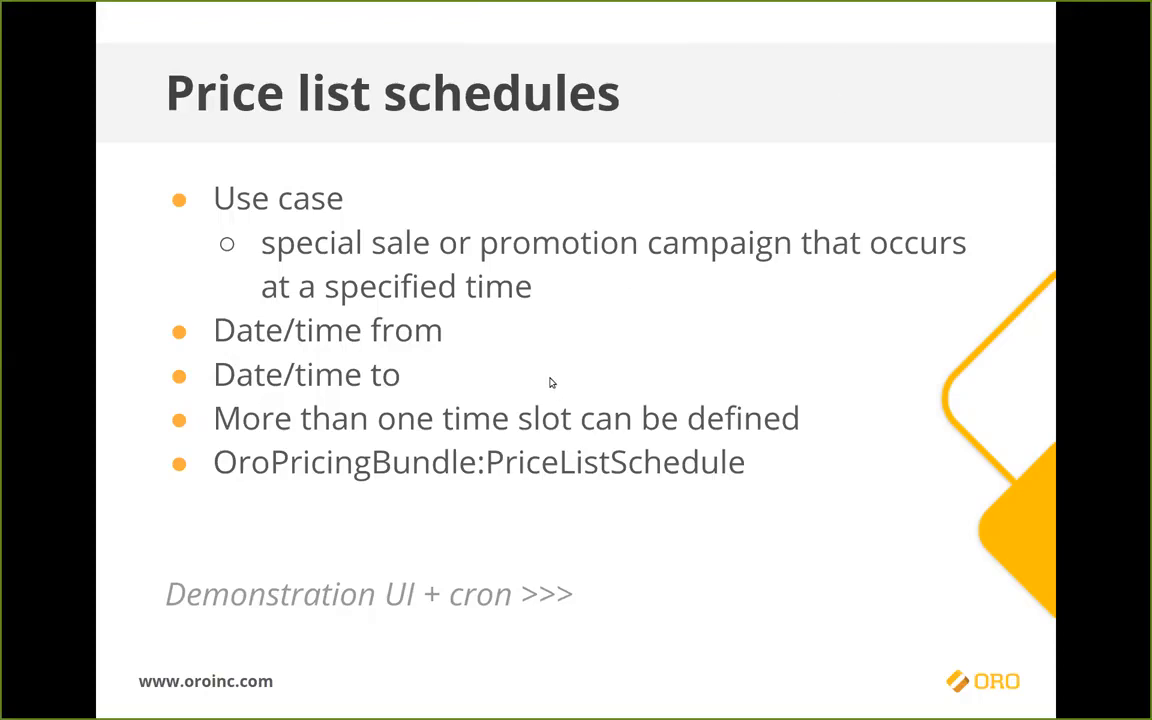
pyautogui.press('Escape')
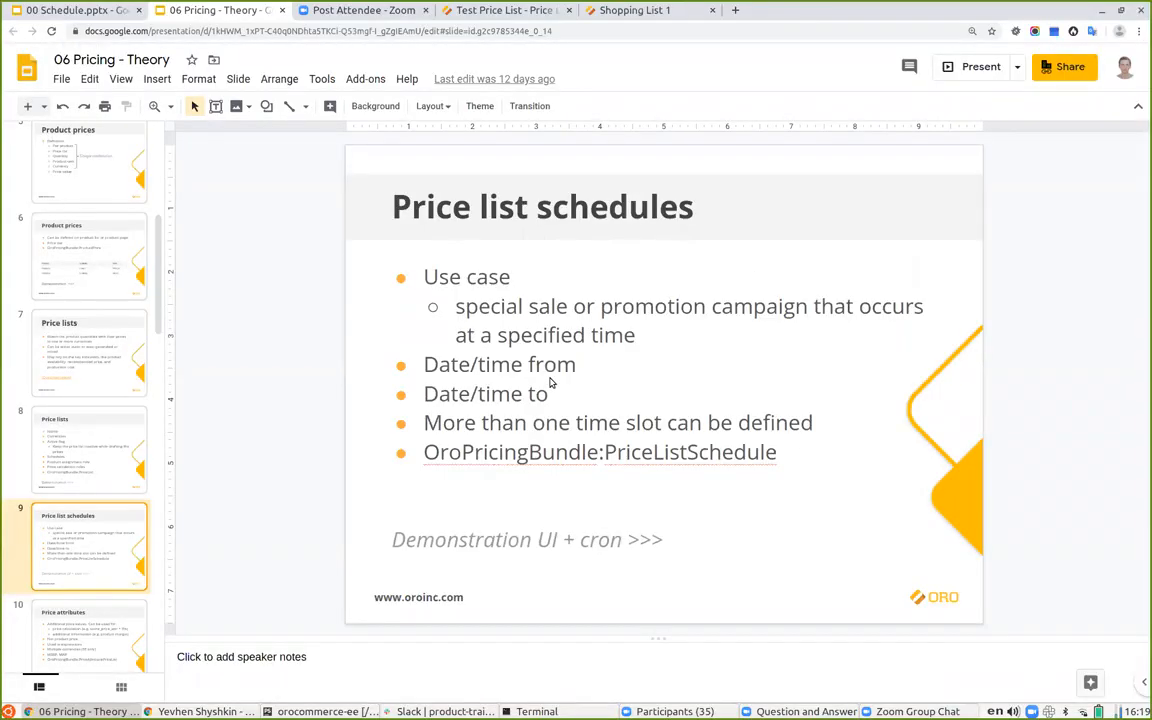
# Return to the OroCommerce back office and open Test Price List for editing from the list of all price lists.
pyautogui.click(480, 10)
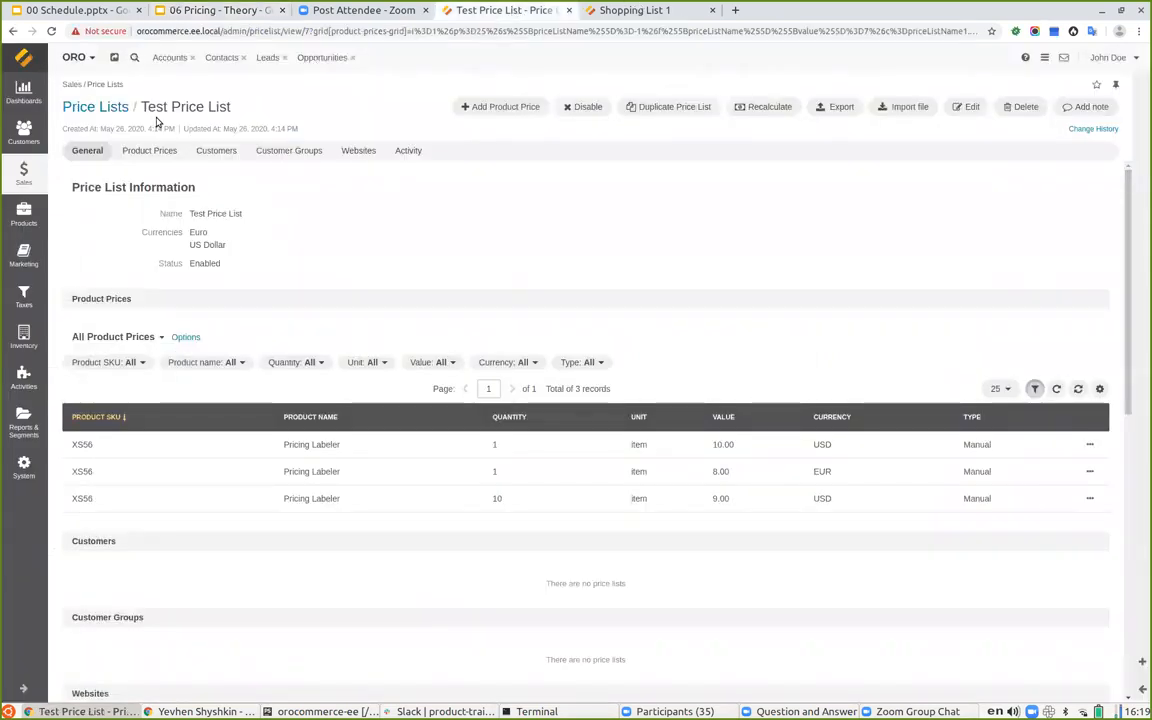
pyautogui.click(24, 172)
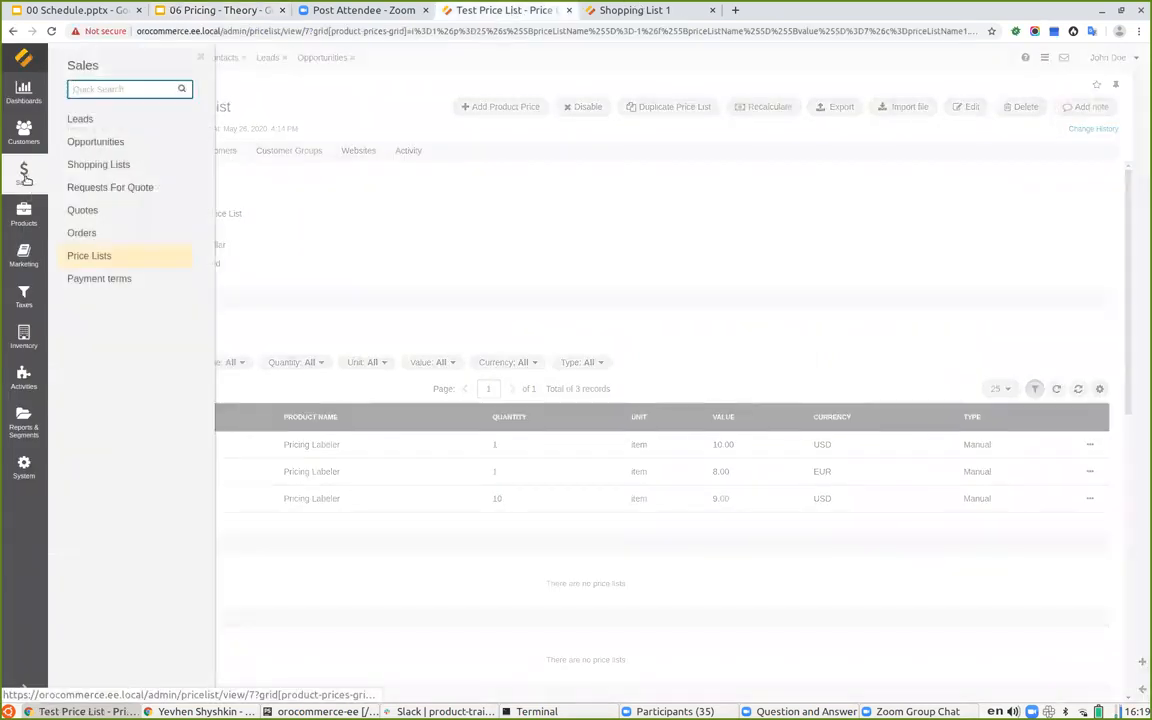
pyautogui.click(101, 256)
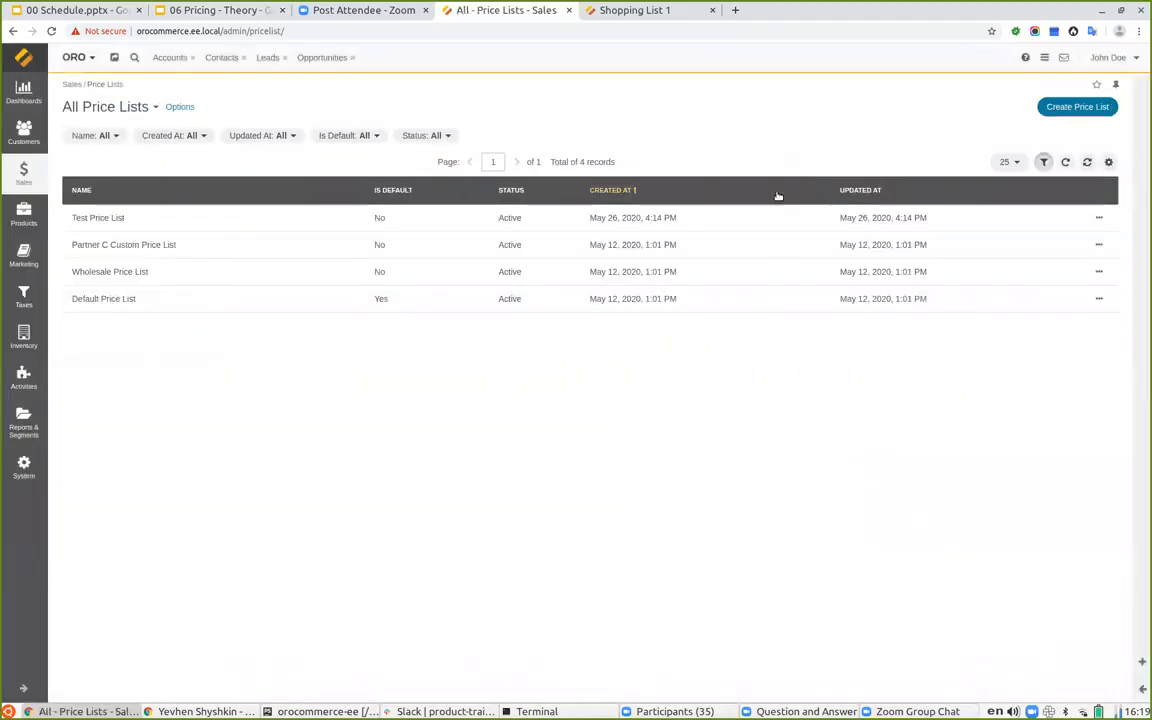
pyautogui.moveTo(1098, 217)
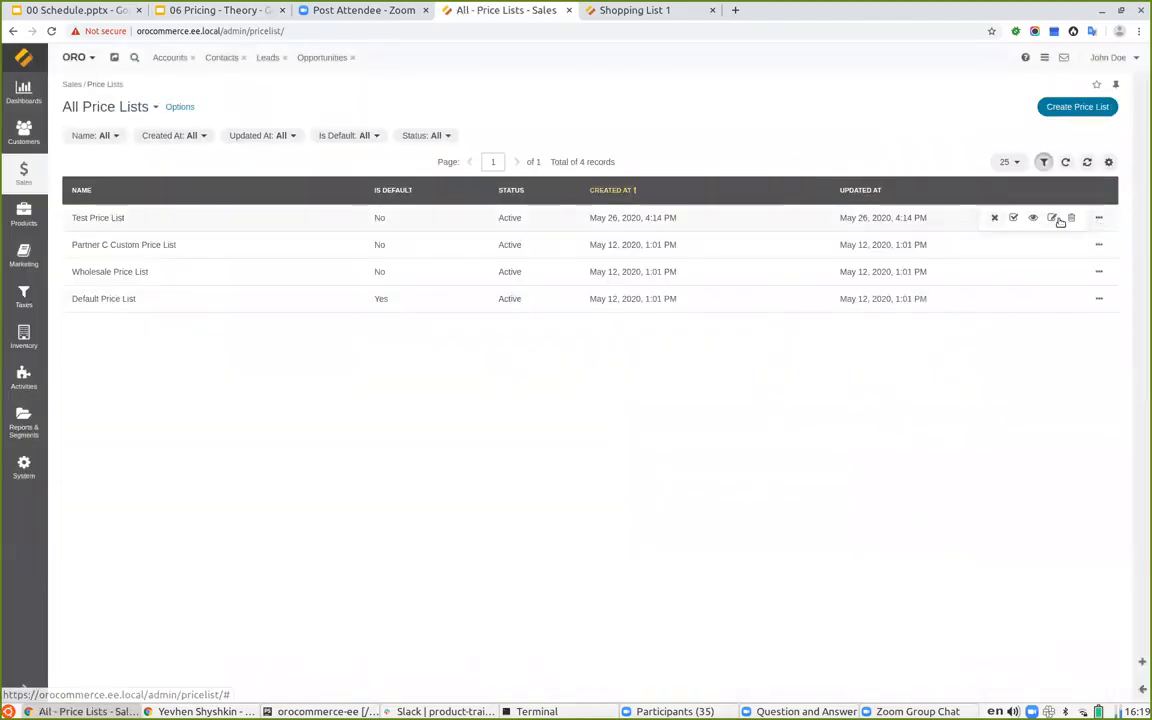
pyautogui.click(1054, 220)
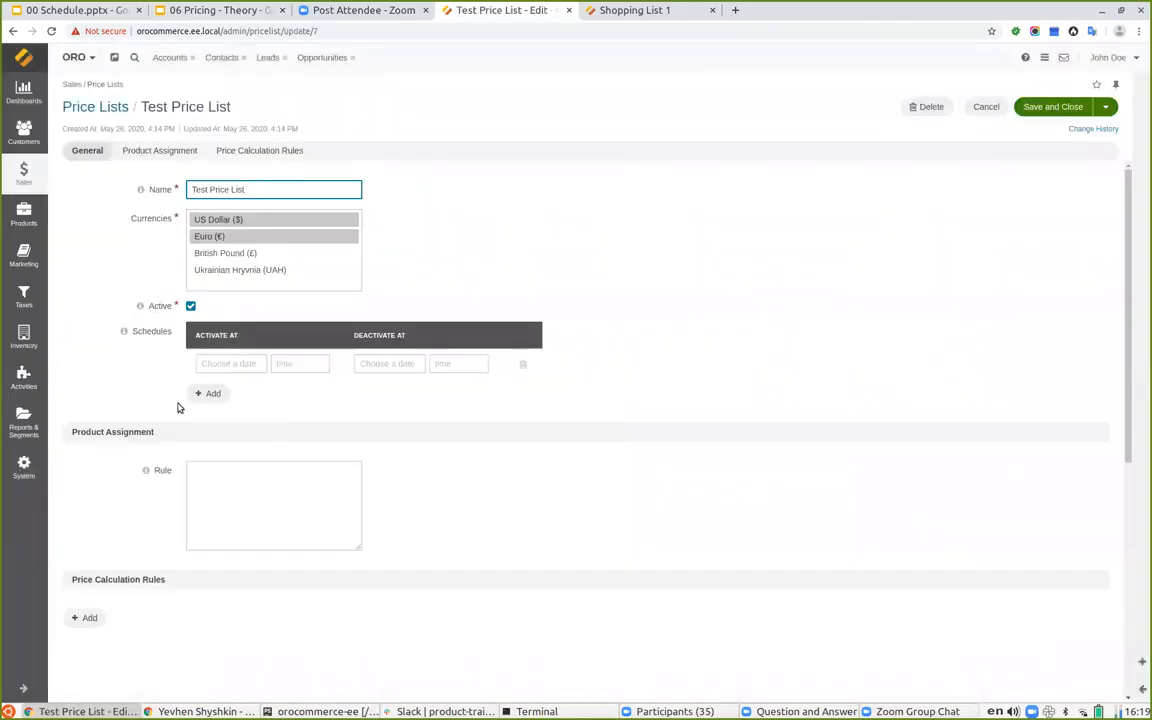
# Add two extra schedule rows to Test Price List and remove all of its schedule rows.
pyautogui.click(208, 393)
pyautogui.click(207, 423)
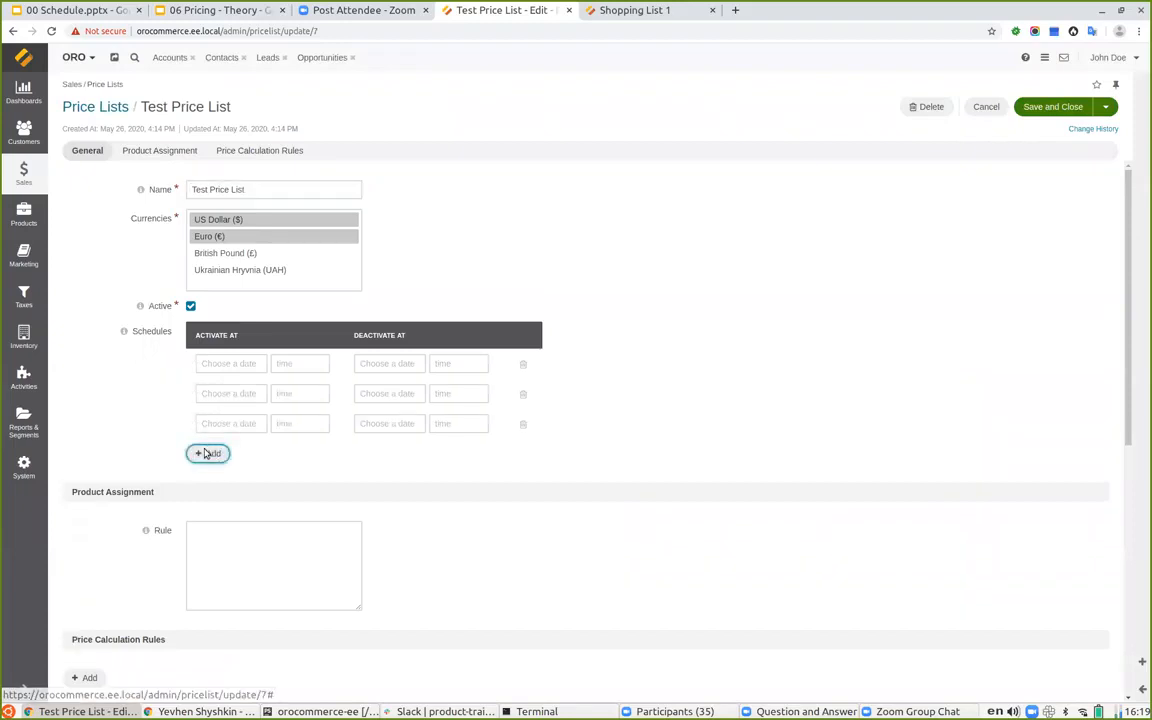
pyautogui.click(522, 364)
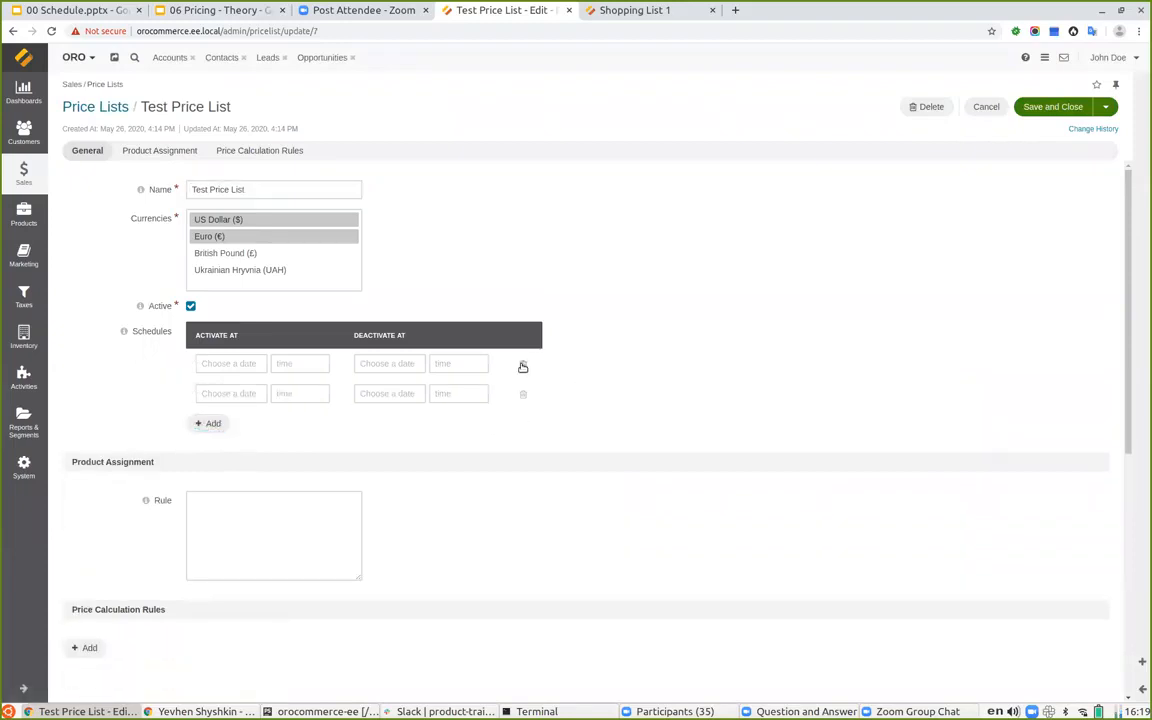
pyautogui.click(522, 365)
pyautogui.click(522, 365)
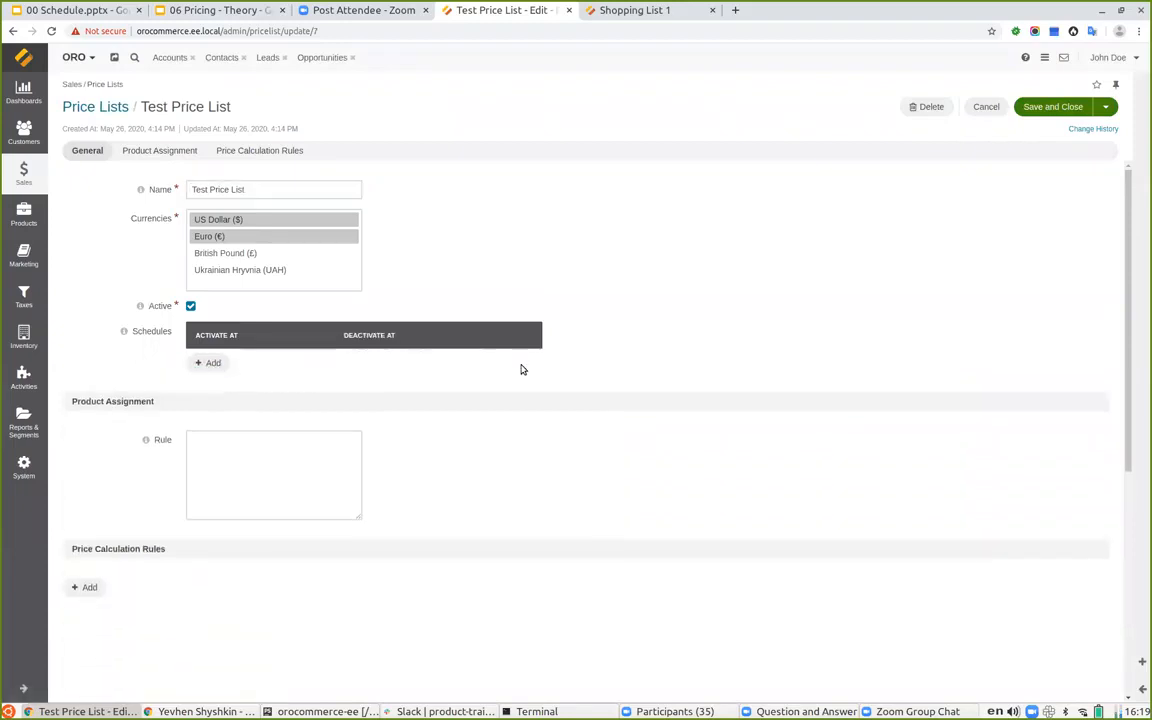
# Switch to PhpStorm and read CombinedPriceListScheduleCommand.php from its class header to the getDefaultDefinition method.
pyautogui.click(309, 711)
pyautogui.doubleClick(162, 308)
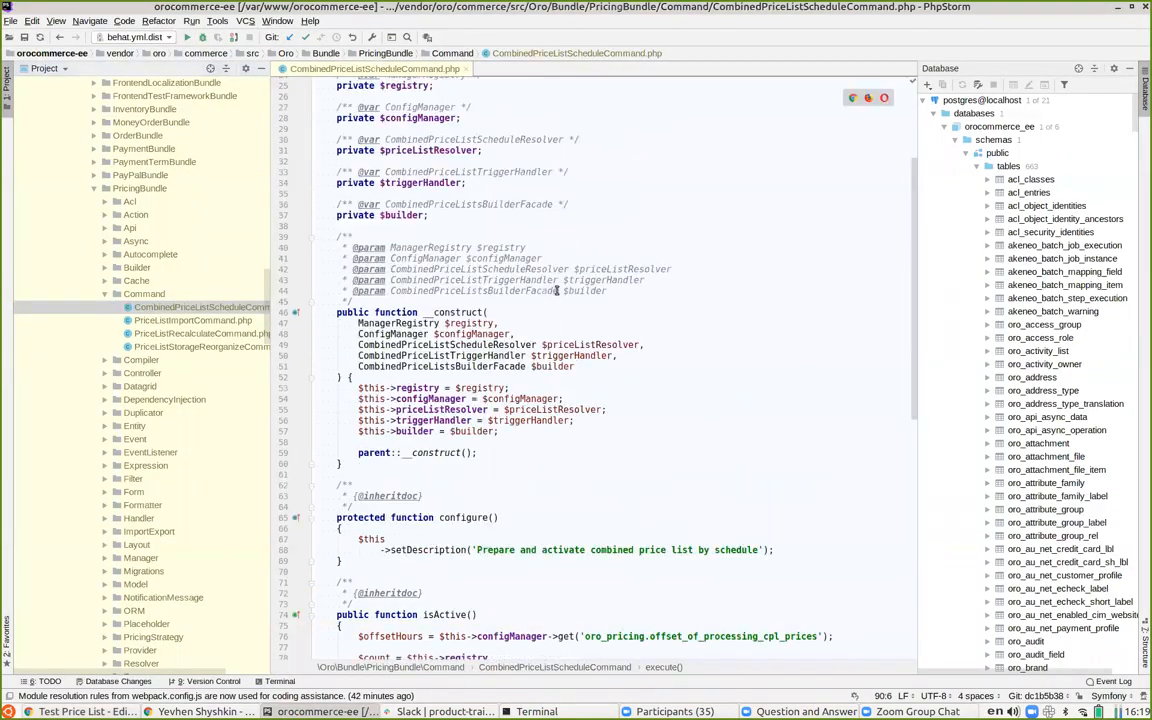
pyautogui.scroll(5, 557, 290)
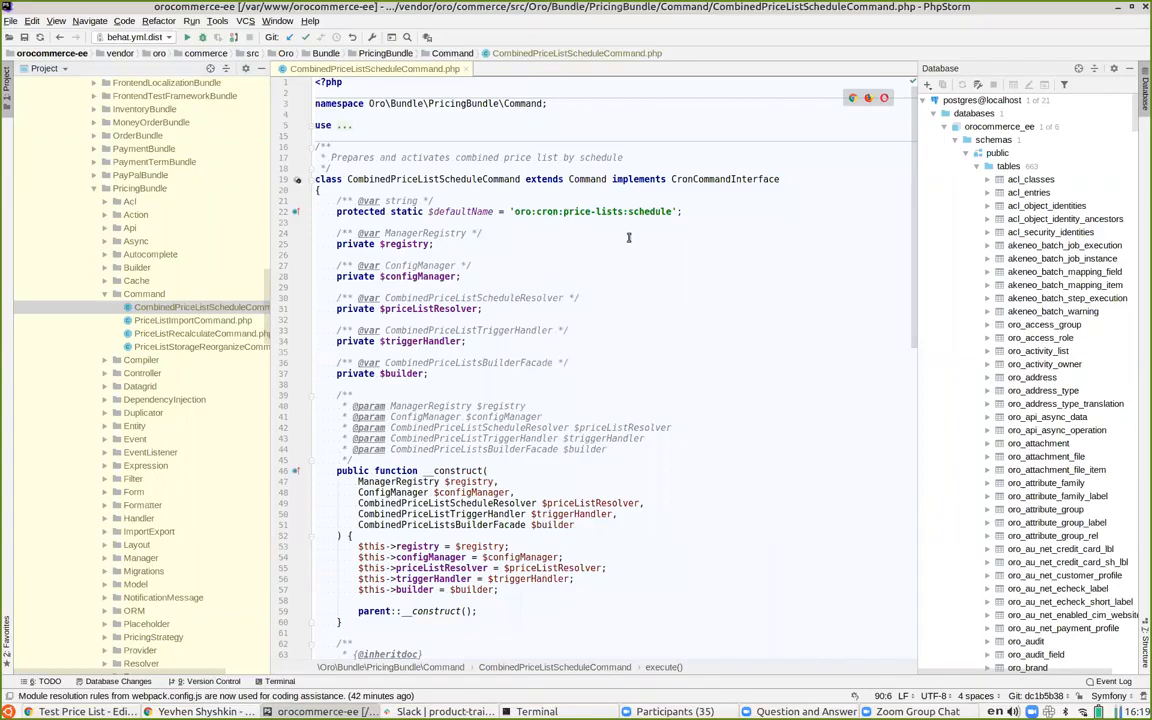
pyautogui.scroll(-5, 550, 262)
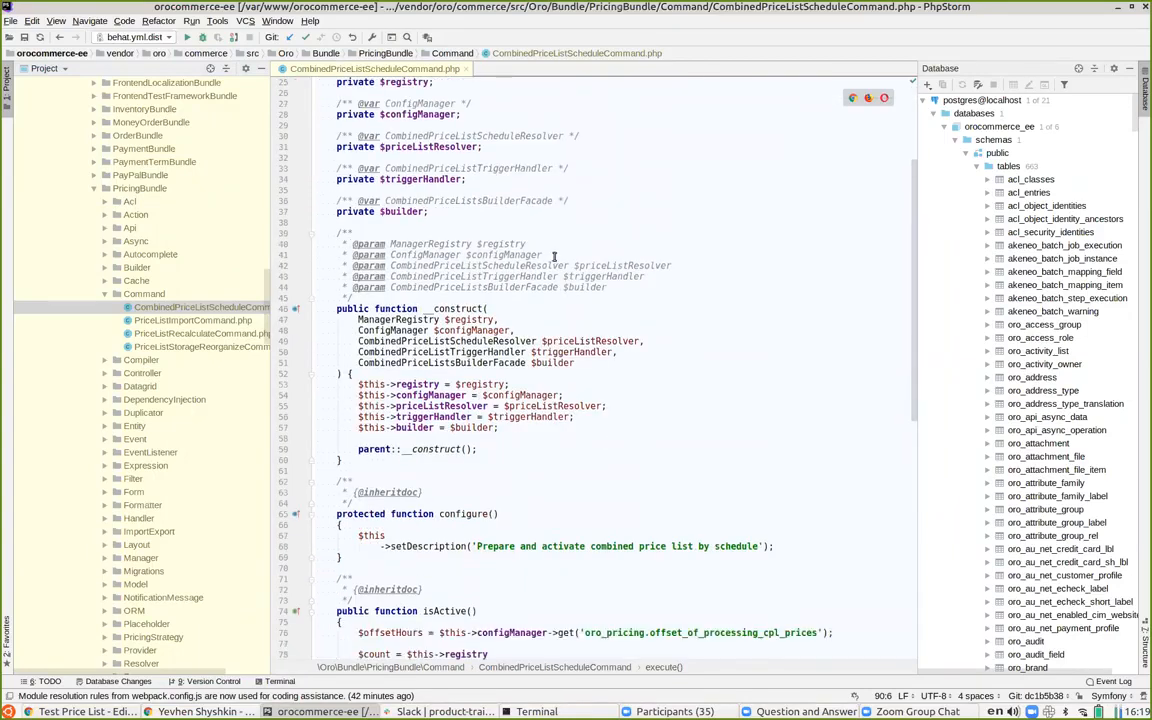
pyautogui.scroll(-6, 554, 257)
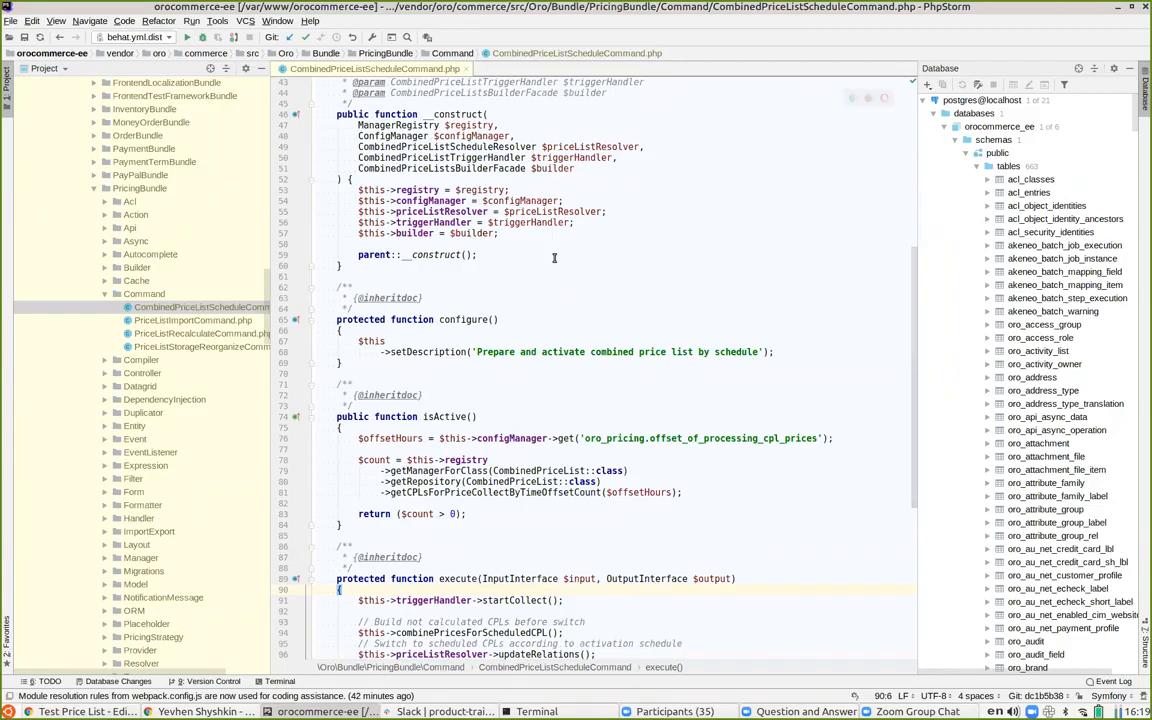
pyautogui.scroll(-6, 554, 257)
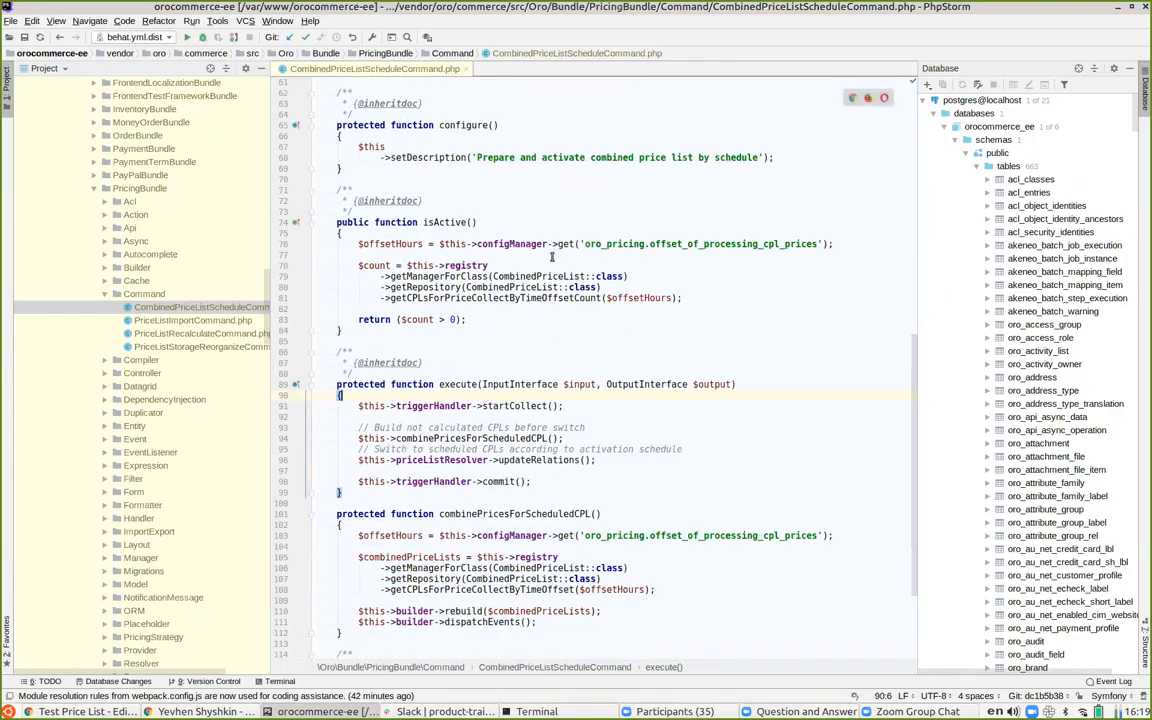
pyautogui.scroll(-5, 594, 352)
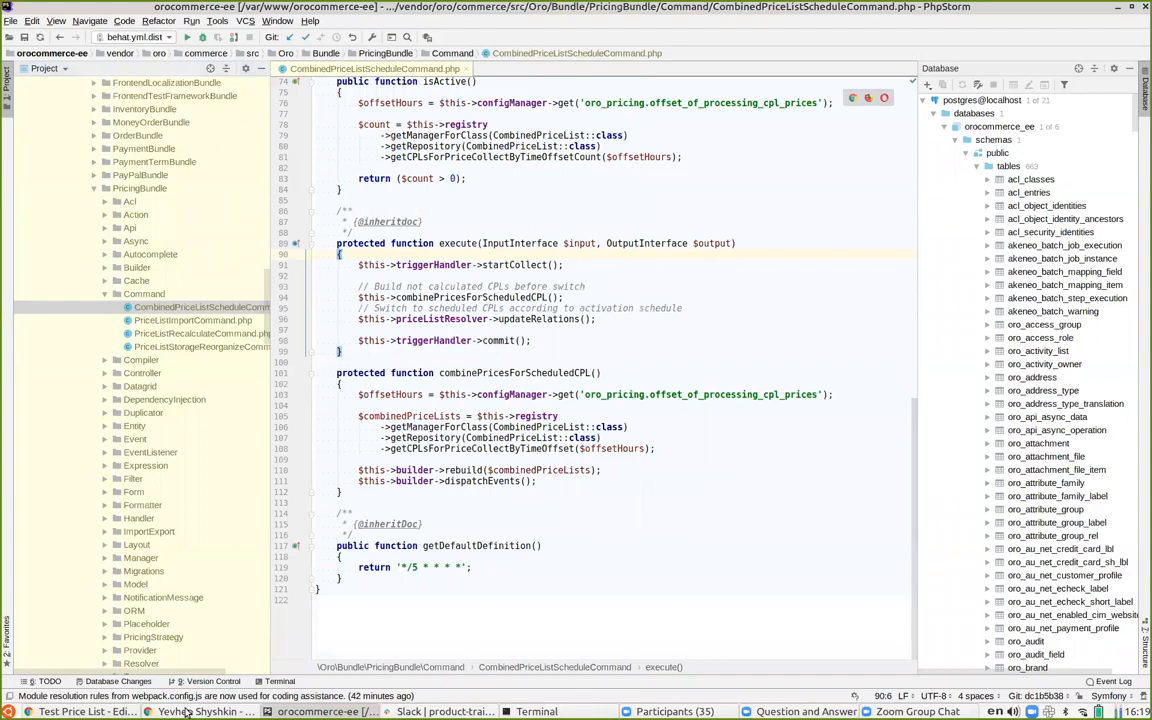
# Return to the pricing theory slides in the browser and present the Price attributes slide.
pyautogui.click(87, 712)
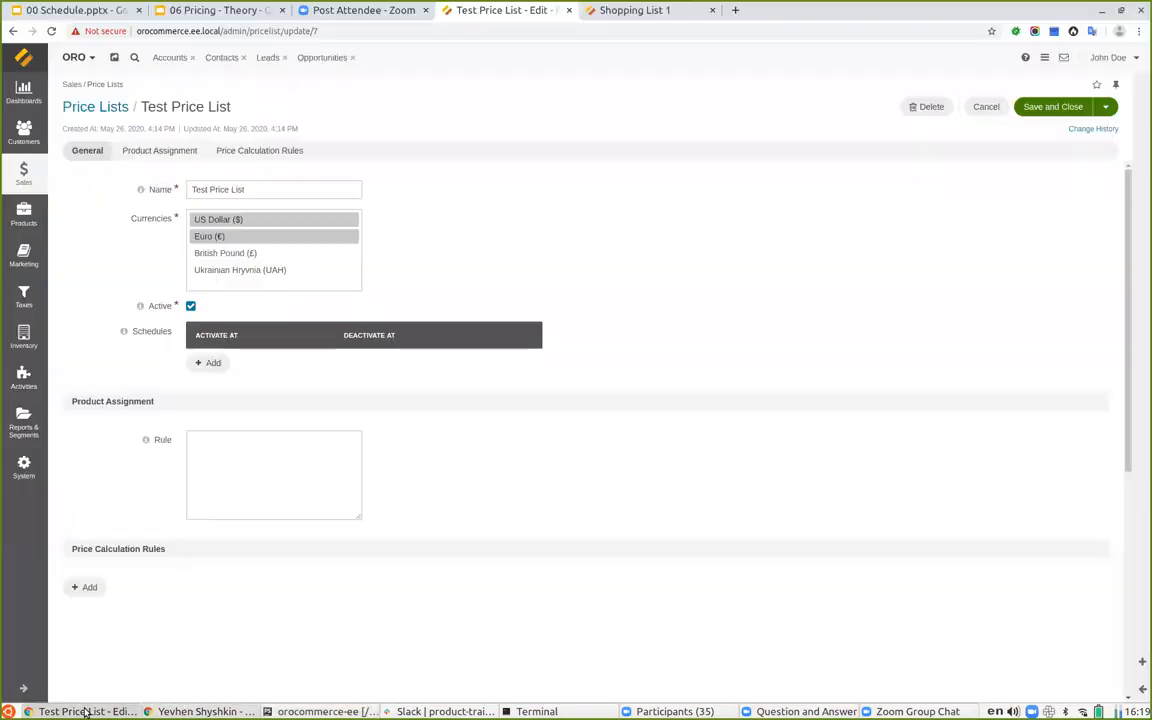
pyautogui.click(199, 10)
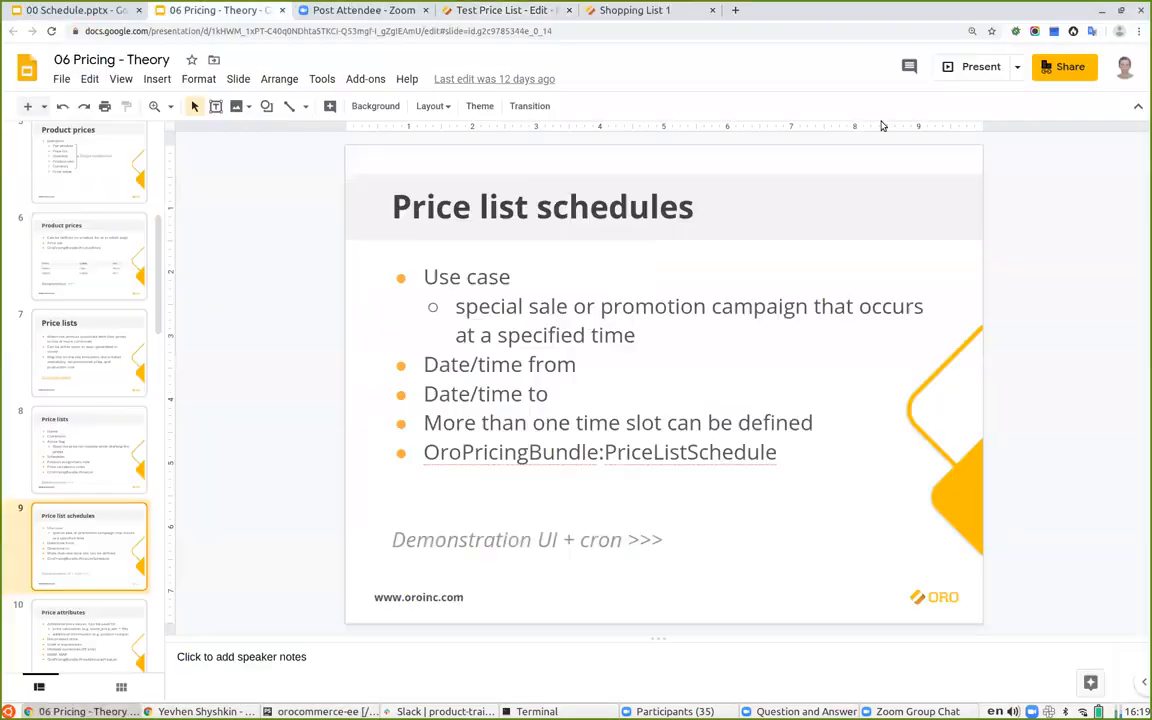
pyautogui.click(970, 67)
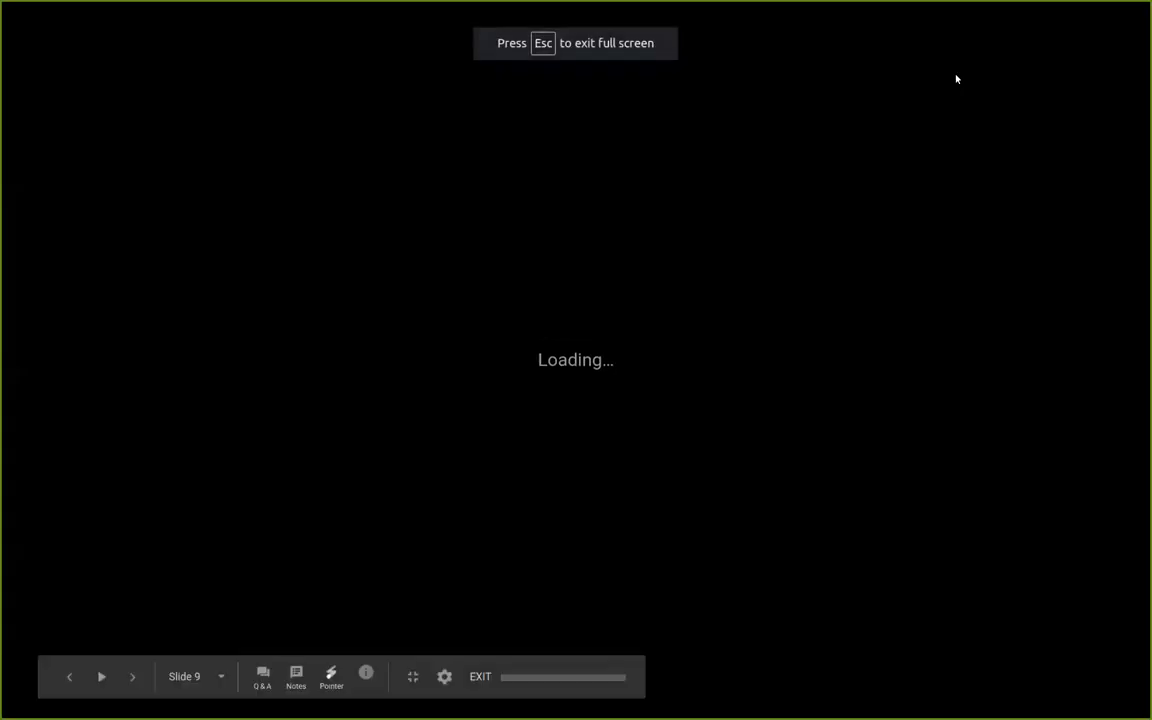
pyautogui.press('Right')
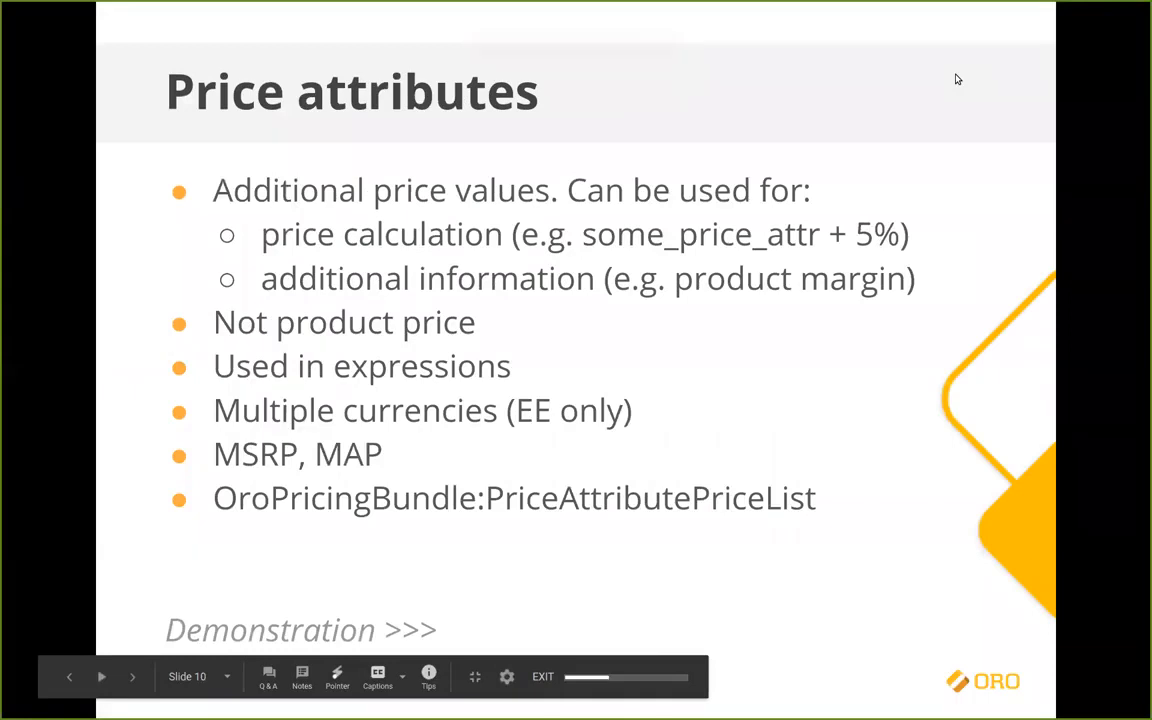
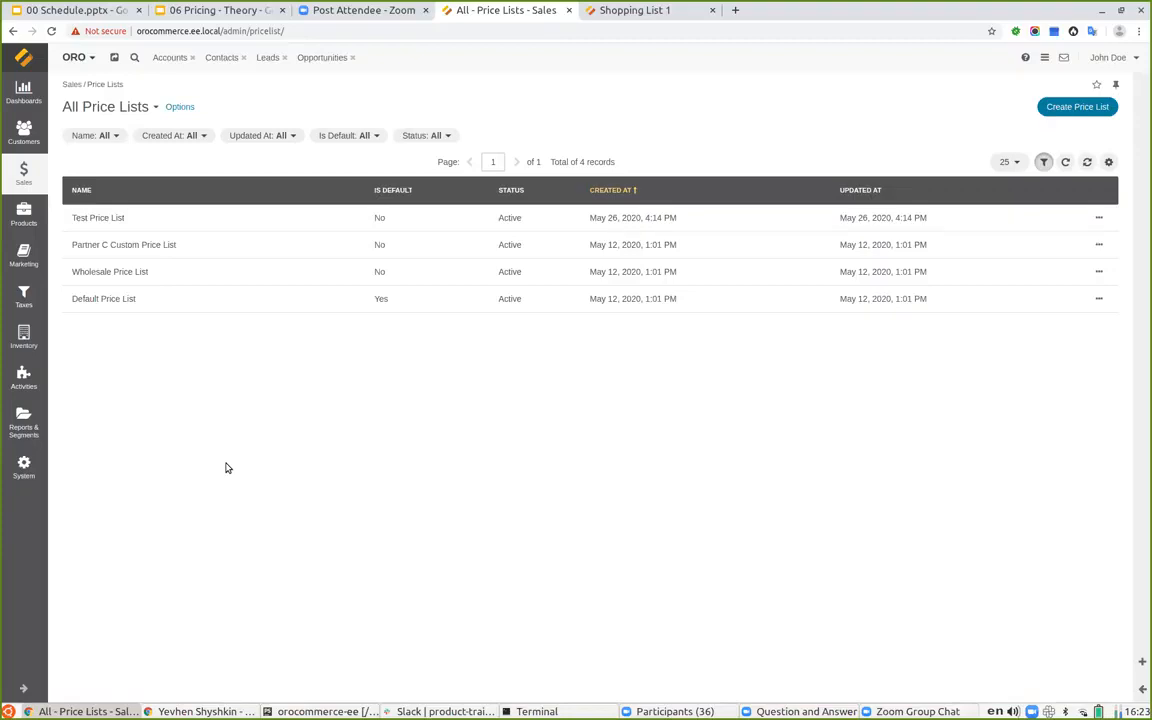
# Start a new price list named "Default + 5%" with the US Dollar and Euro currencies.
pyautogui.click(1074, 110)
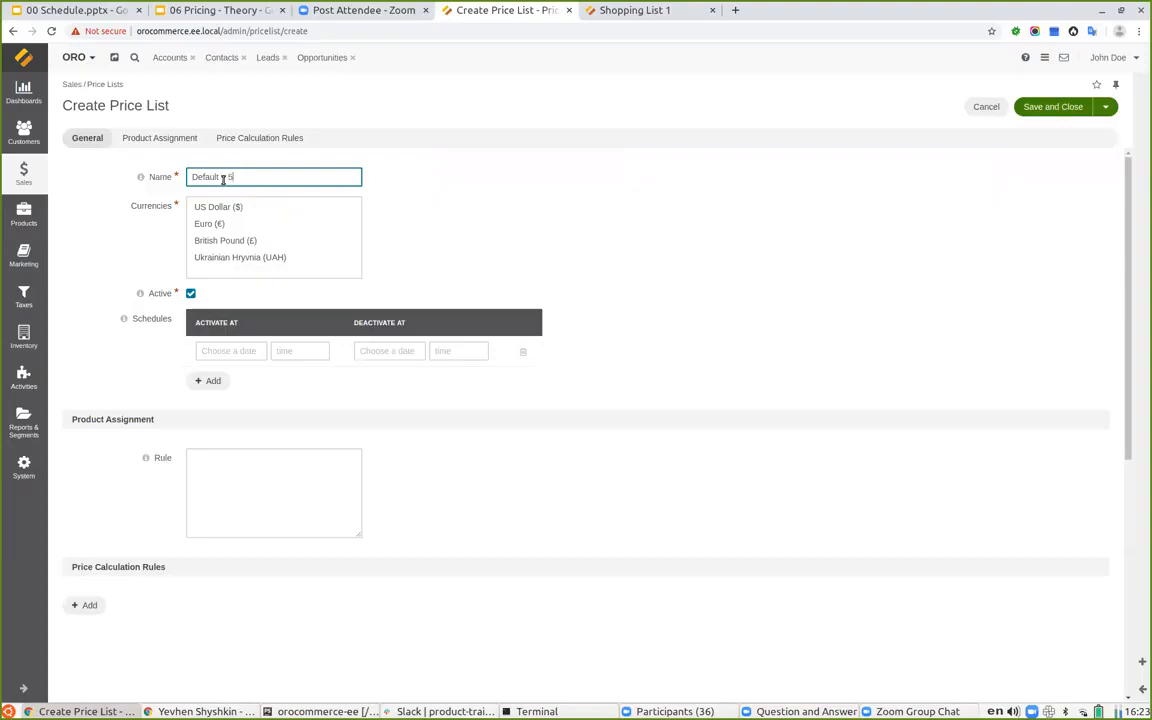
pyautogui.click(215, 206)
pyautogui.keyDown('ctrl'); pyautogui.click(212, 223); pyautogui.keyUp('ctrl')
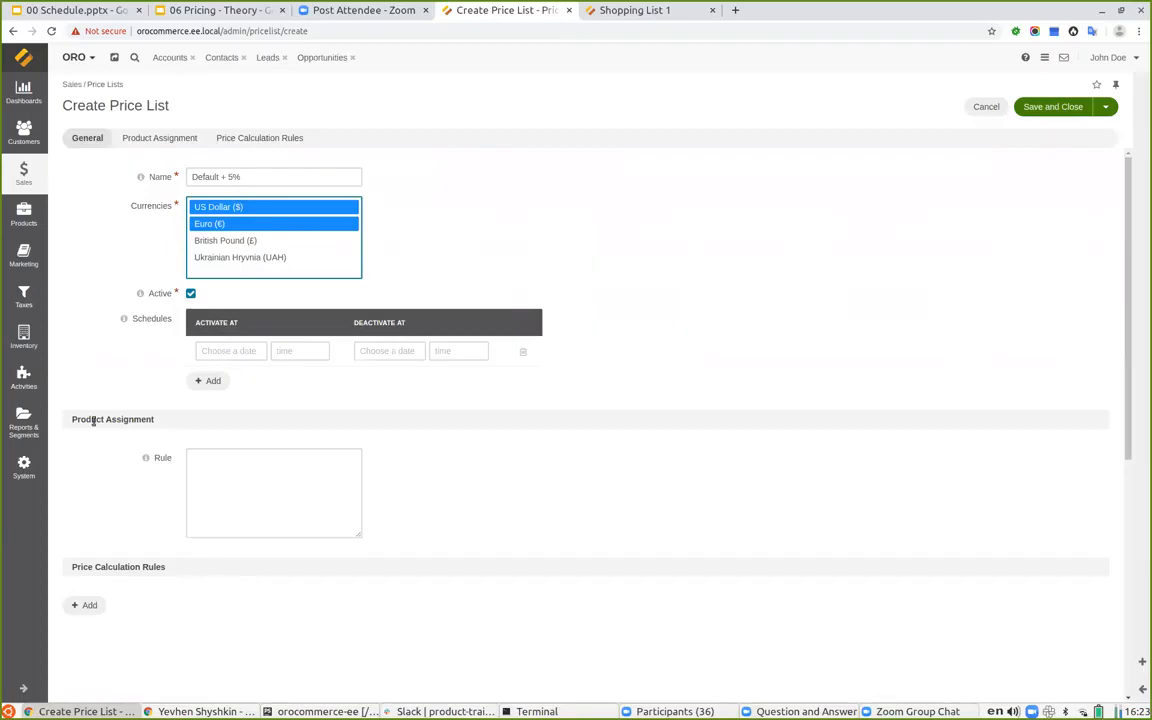
# Enter "product.id > 0" as the new price list's product assignment rule.
pyautogui.click(207, 466)
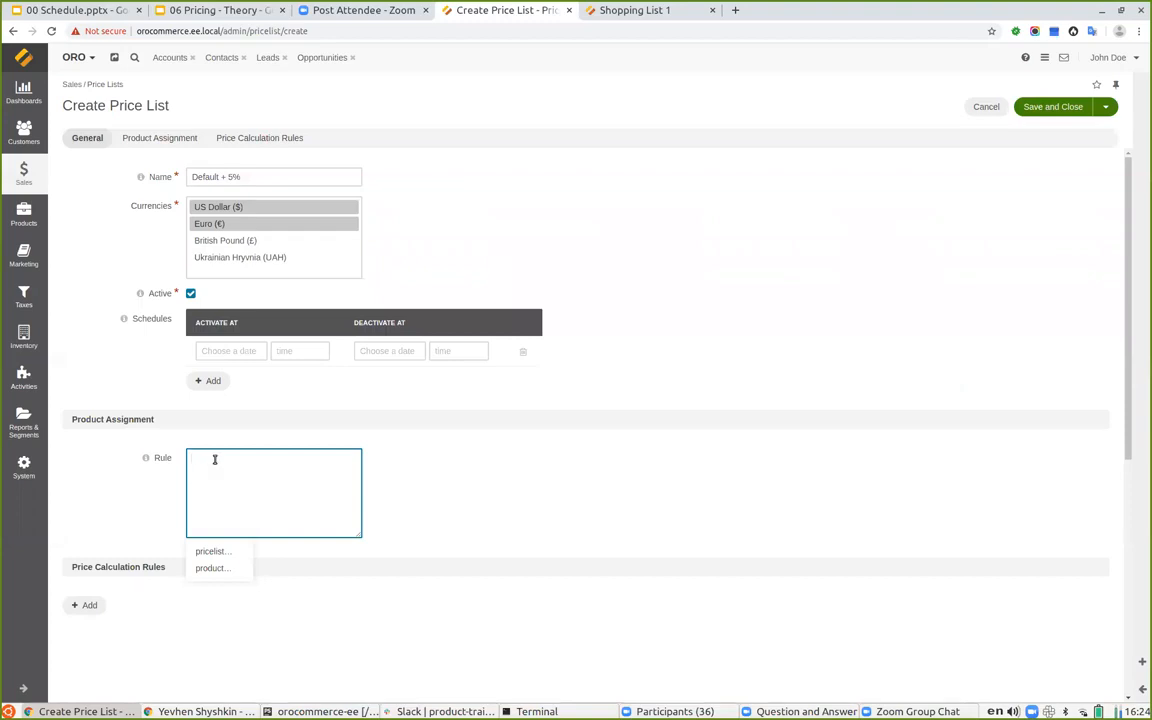
pyautogui.click(212, 568)
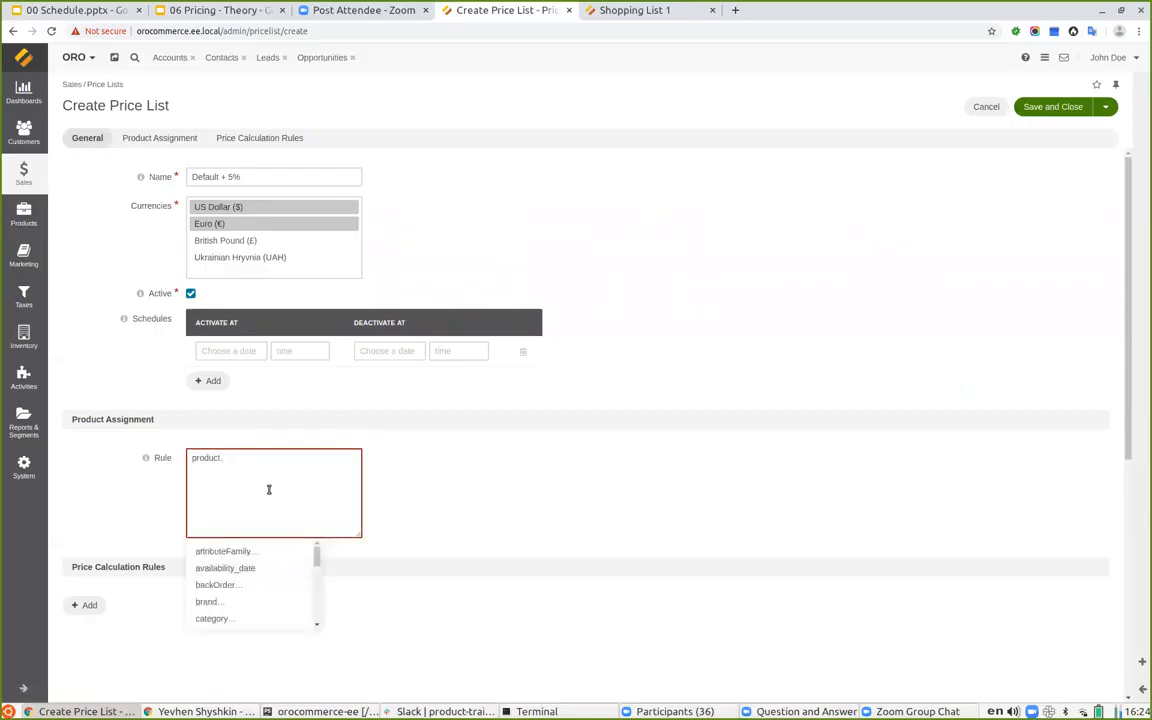
pyautogui.write('id > 0')
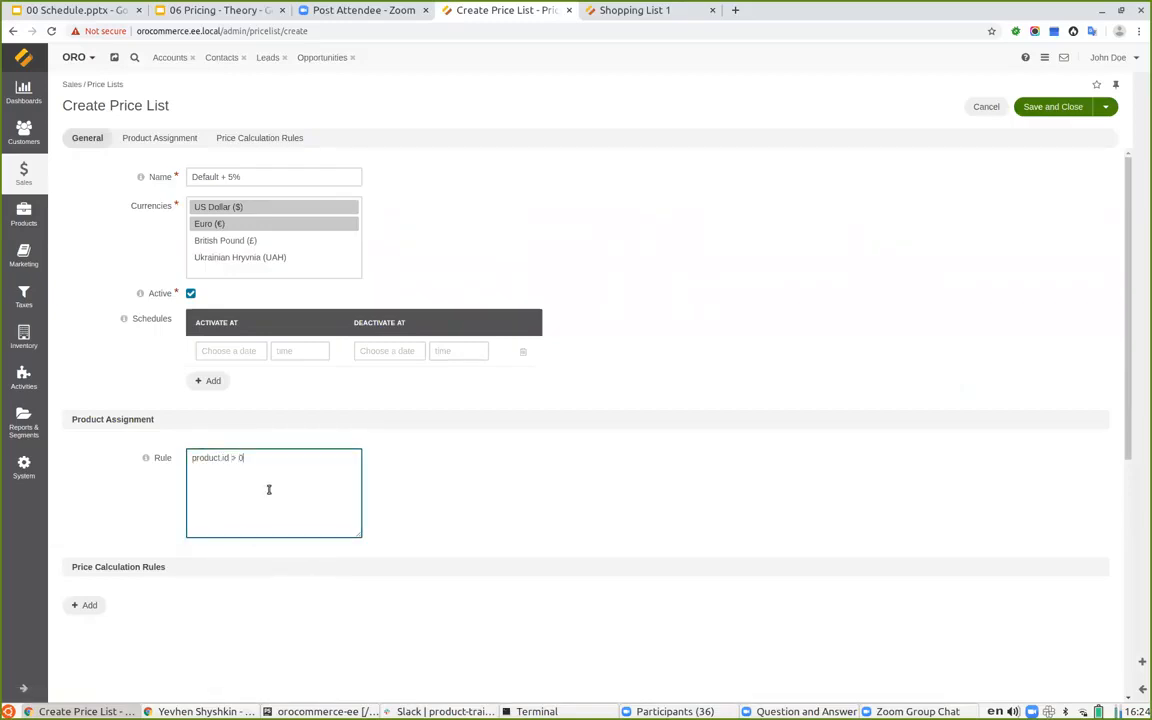
pyautogui.click(572, 481)
# Add a price calculation rule to the new price list and look over its fields.
pyautogui.scroll(-2, 337, 496)
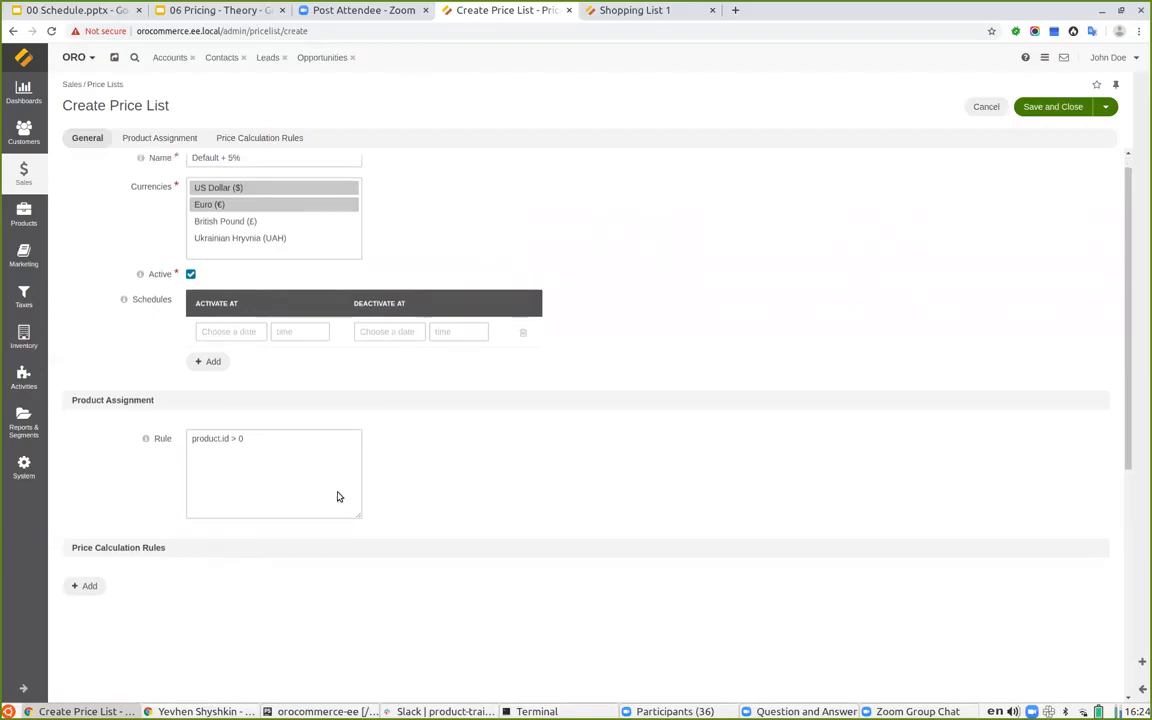
pyautogui.click(82, 541)
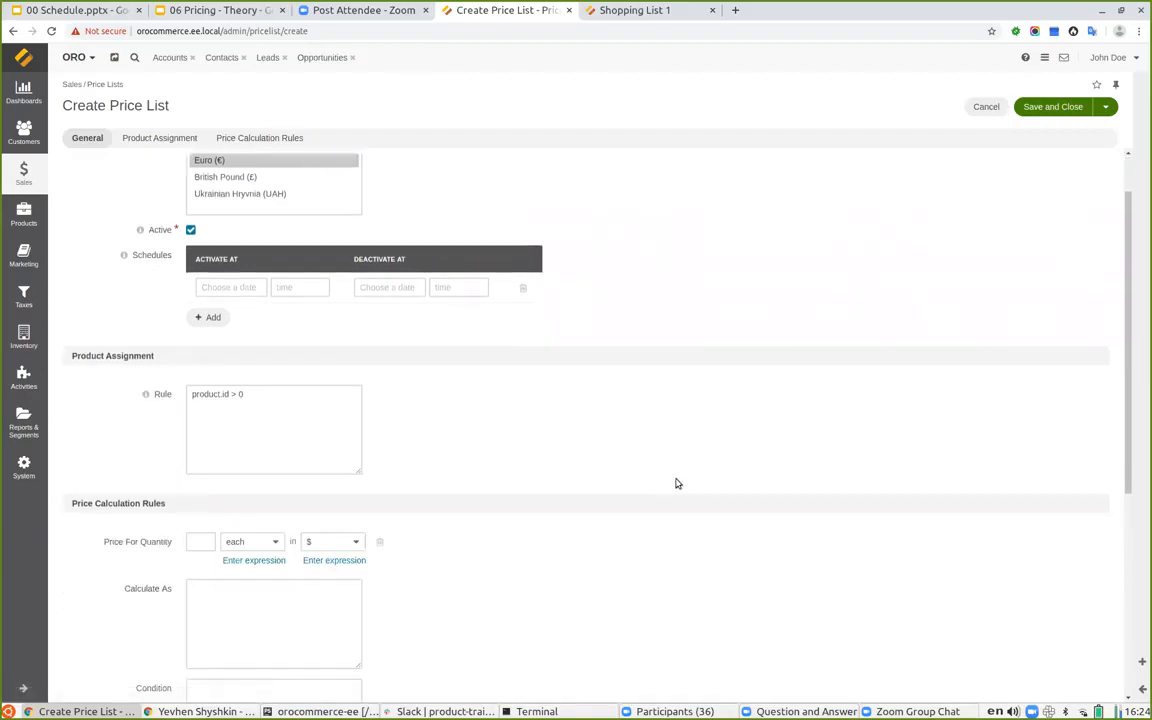
pyautogui.scroll(-2, 655, 483)
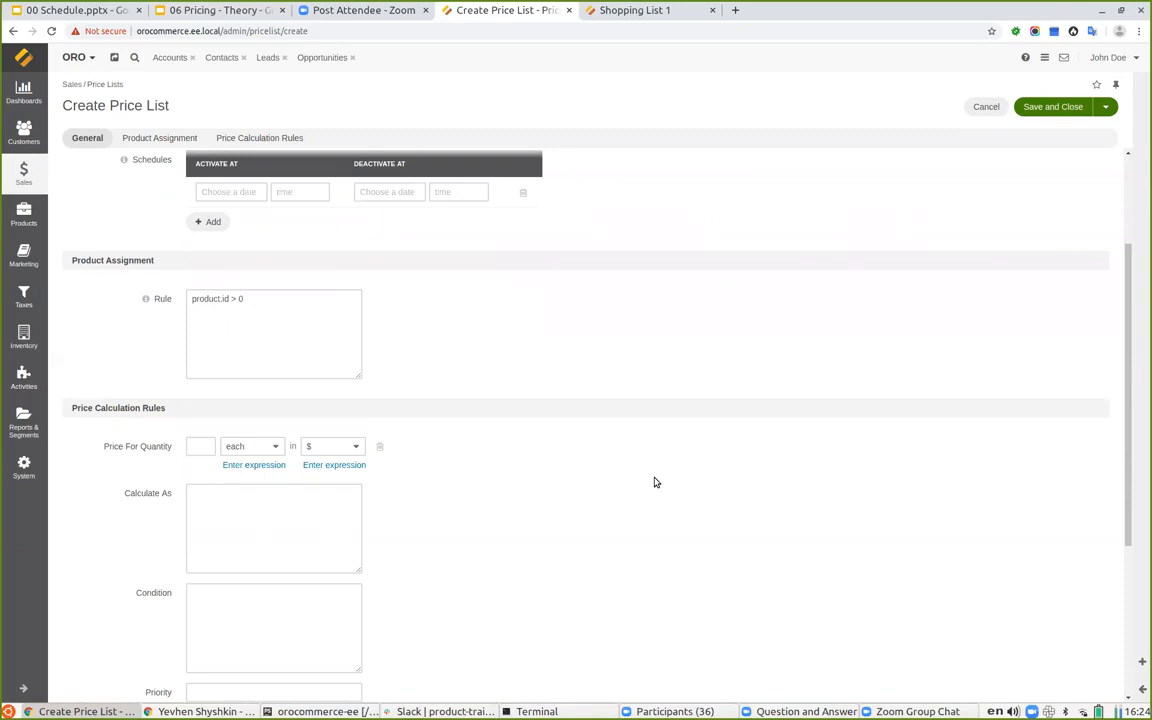
pyautogui.scroll(-2, 655, 483)
pyautogui.scroll(1, 648, 478)
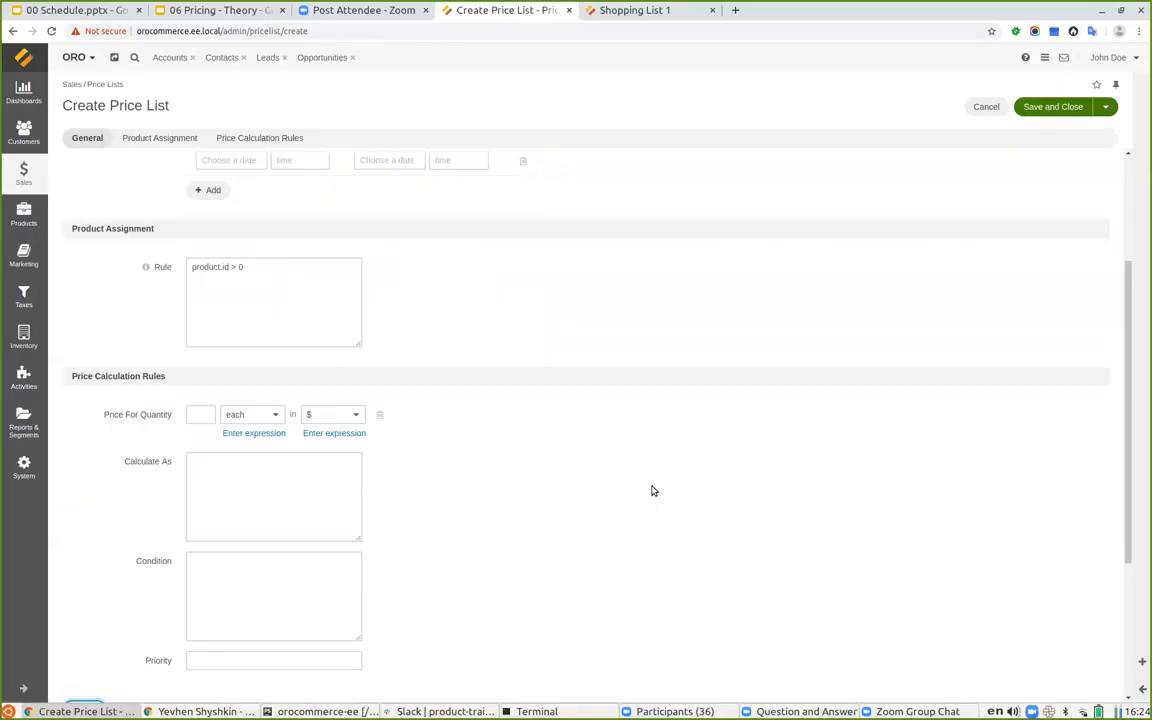
pyautogui.scroll(1, 652, 491)
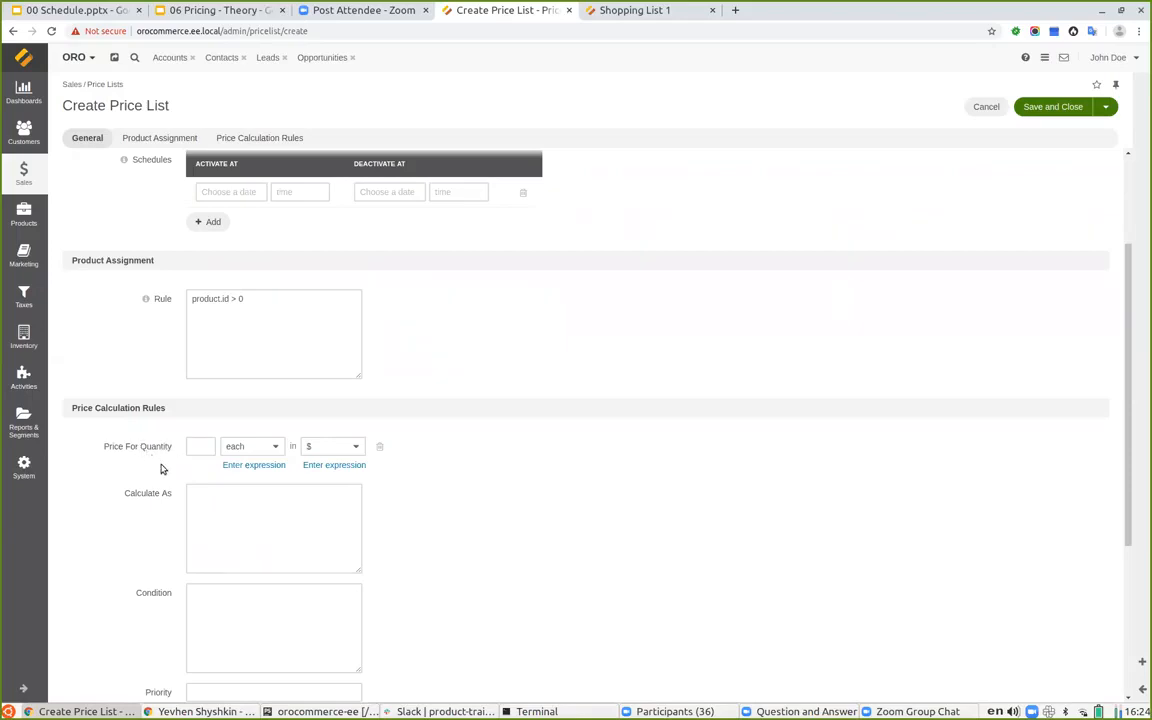
# Set the new calculation rule to price a quantity of 1 item in US dollars.
pyautogui.click(201, 447)
pyautogui.write('1')
pyautogui.click(250, 447)
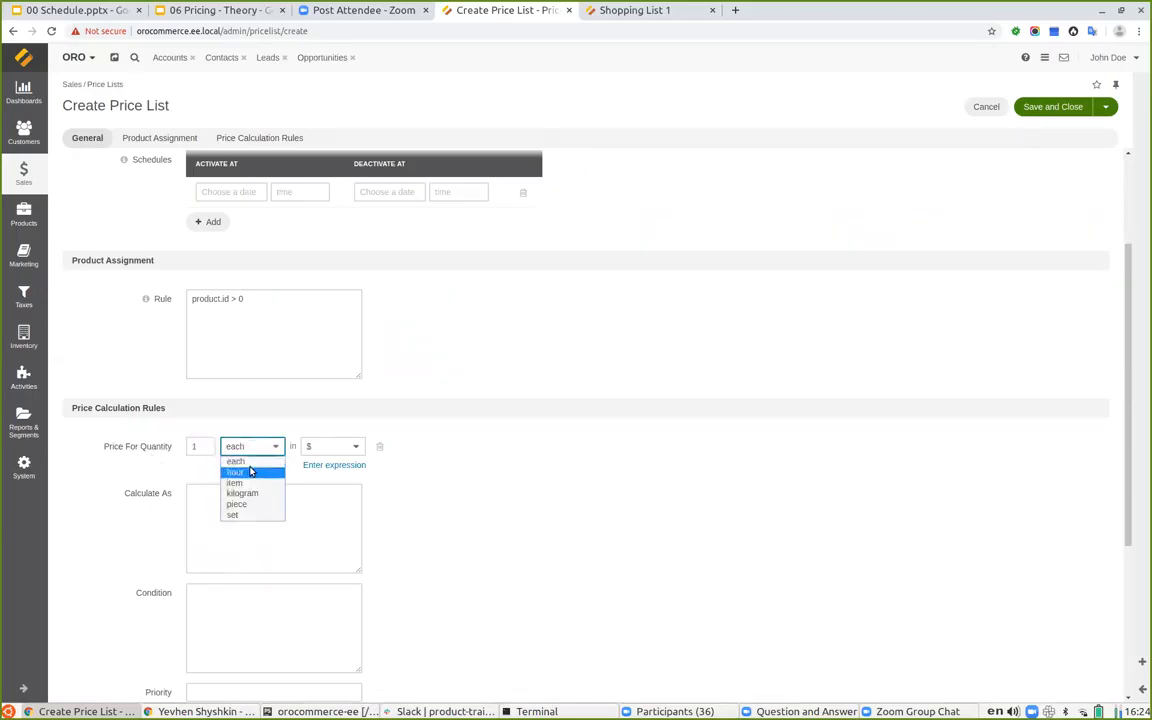
pyautogui.click(246, 484)
pyautogui.click(329, 446)
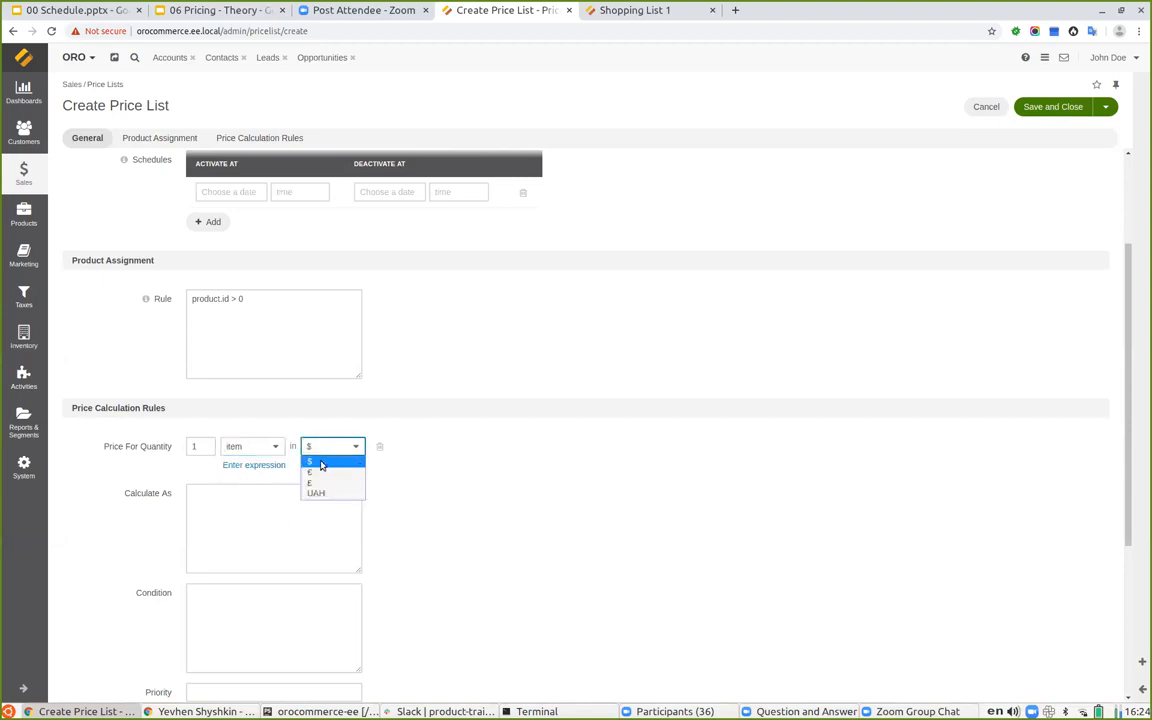
pyautogui.click(321, 463)
pyautogui.click(548, 432)
pyautogui.click(202, 450)
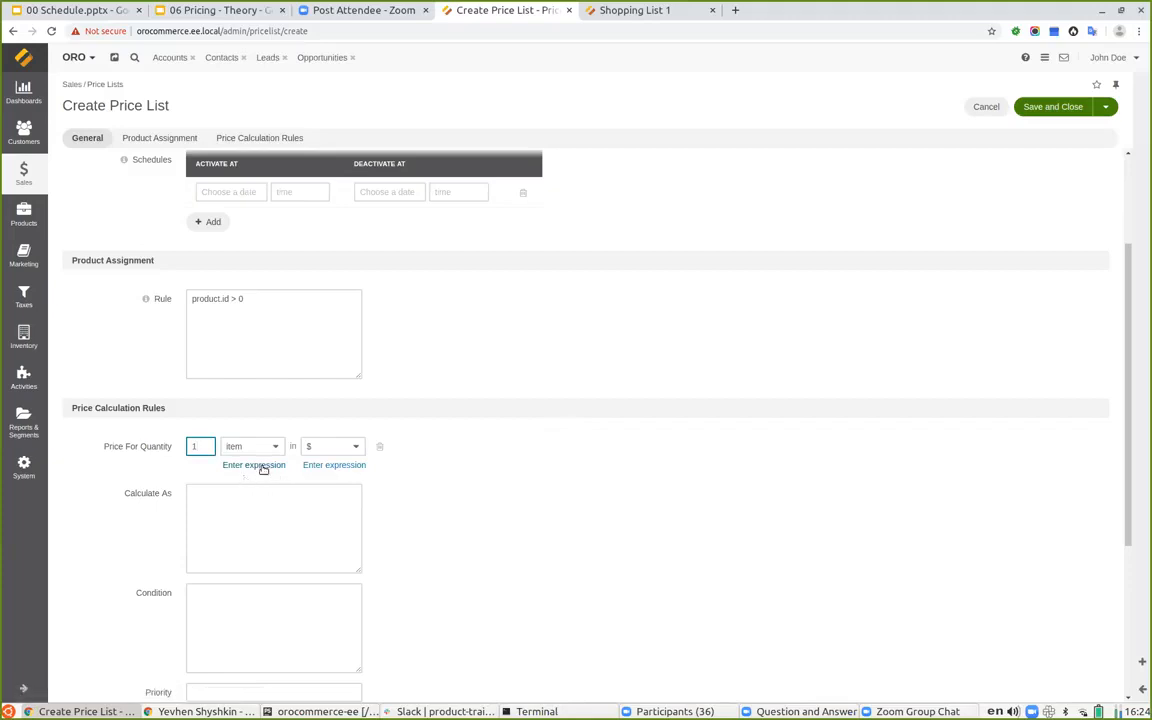
# Replace the rule's fixed currency with an expression using the prices currency of the Default Price List.
pyautogui.click(338, 465)
pyautogui.click(327, 447)
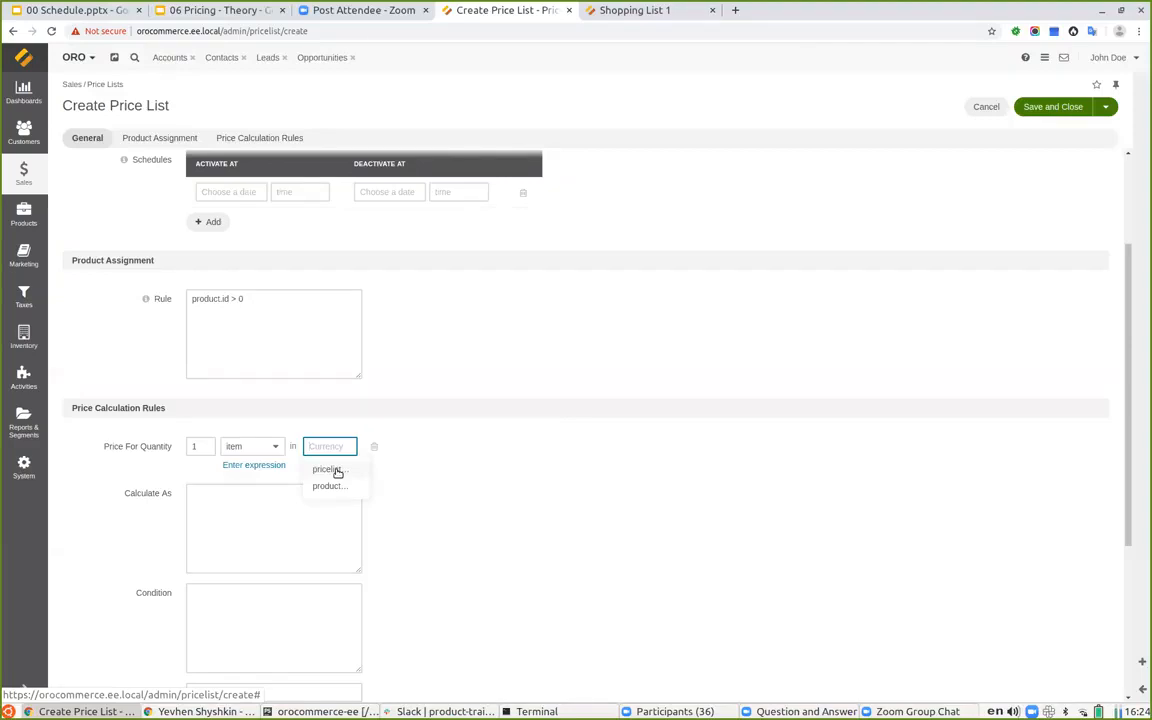
pyautogui.click(330, 470)
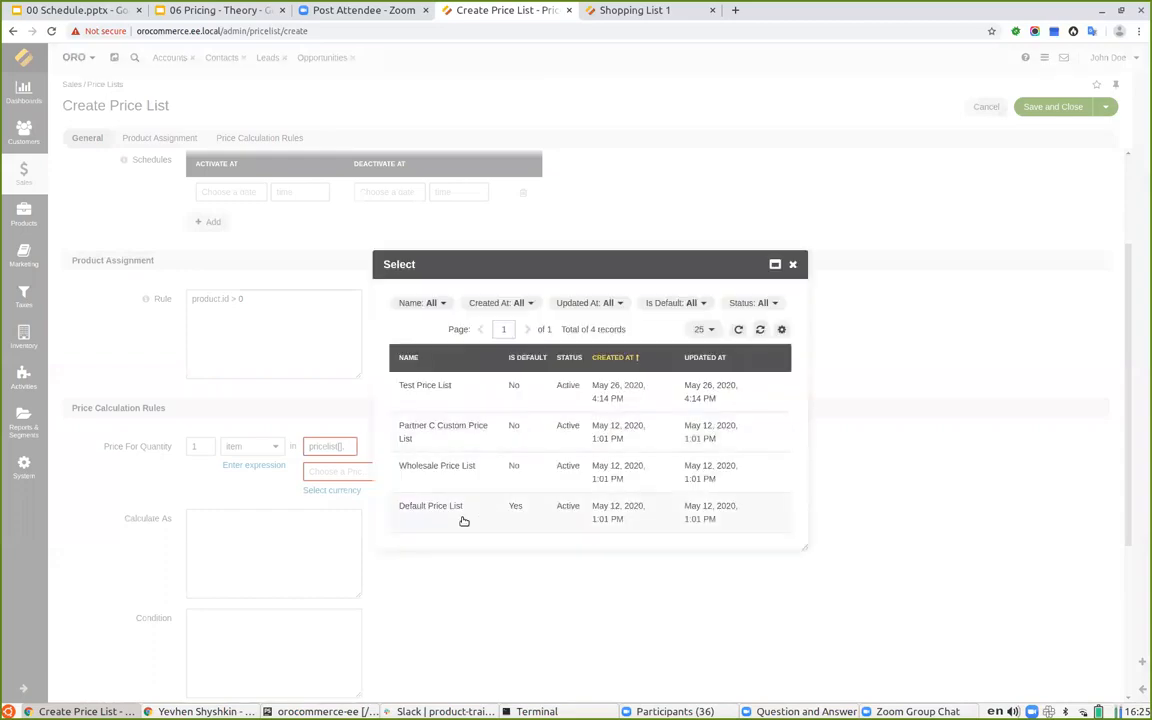
pyautogui.click(460, 515)
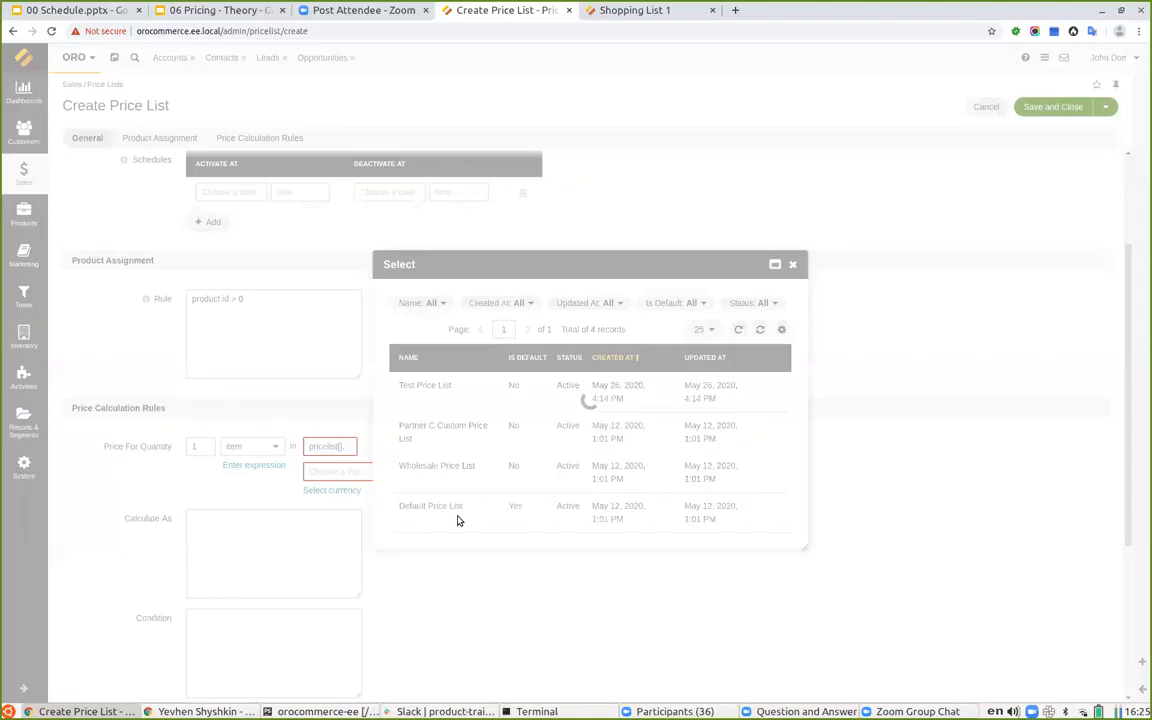
pyautogui.click(346, 471)
pyautogui.click(350, 470)
pyautogui.click(351, 466)
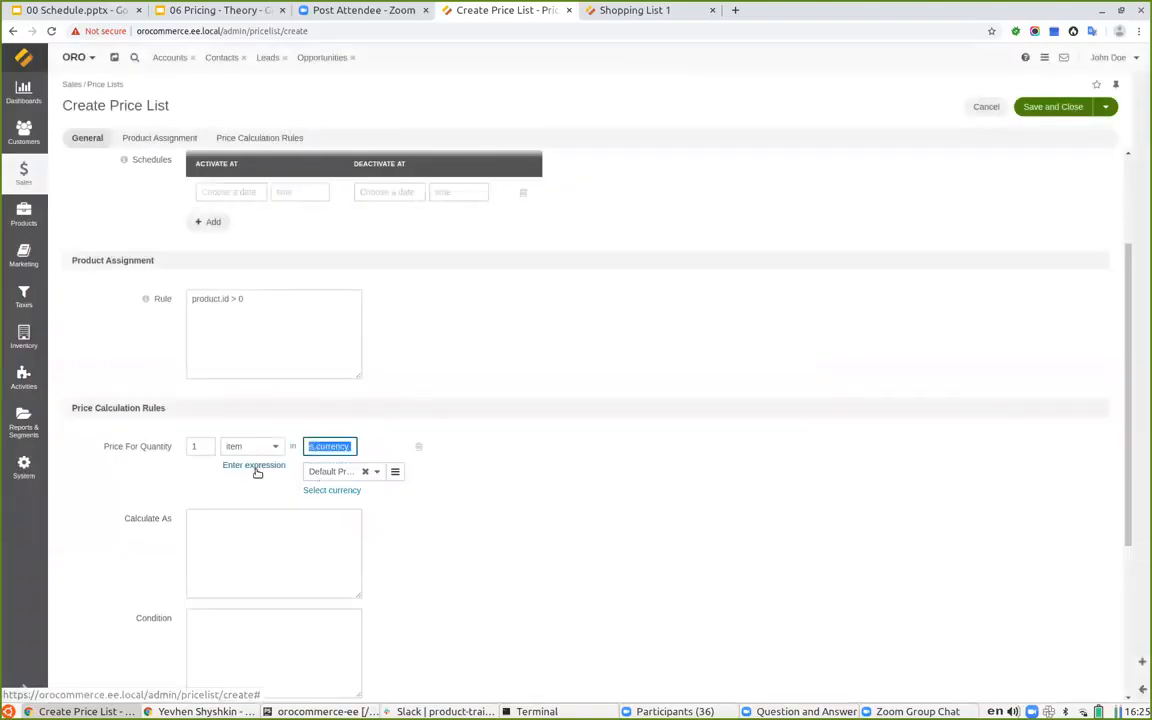
# Replace the rule's fixed unit with the expression "pricelist[1].prices.unit".
pyautogui.click(256, 466)
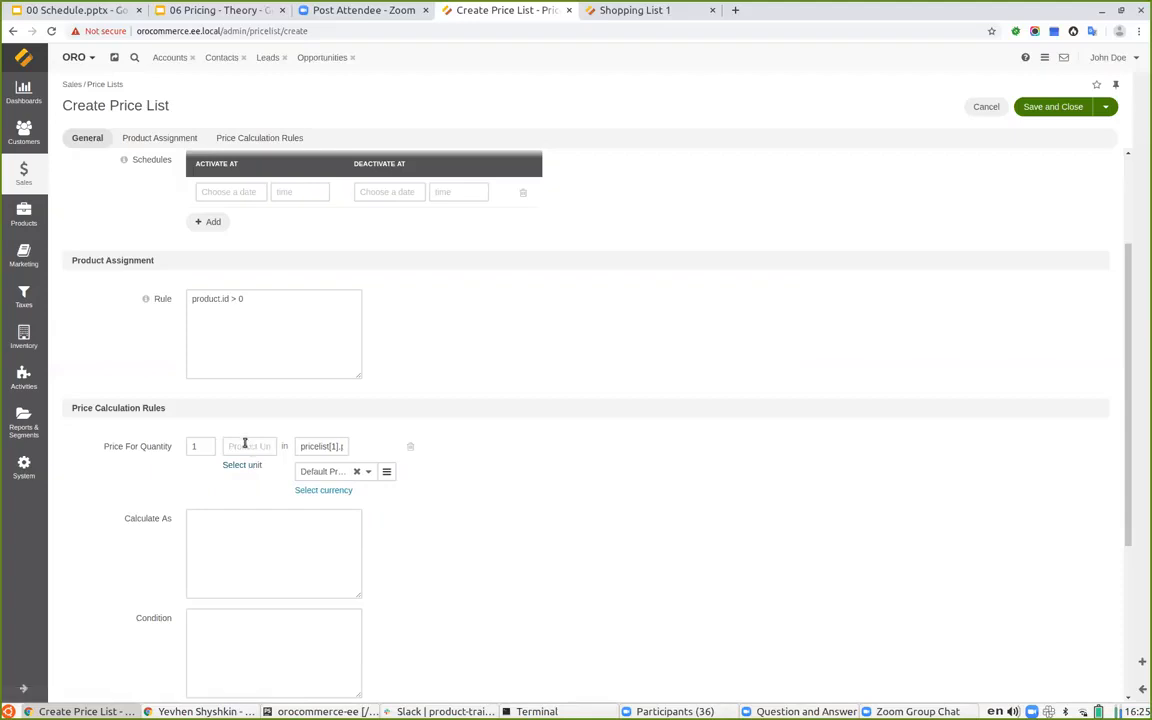
pyautogui.click(248, 447)
pyautogui.write('pricelist[1].prices.currency')
pyautogui.press('BackSpace')
pyautogui.press('BackSpace')
pyautogui.press('BackSpace')
pyautogui.press('BackSpace')
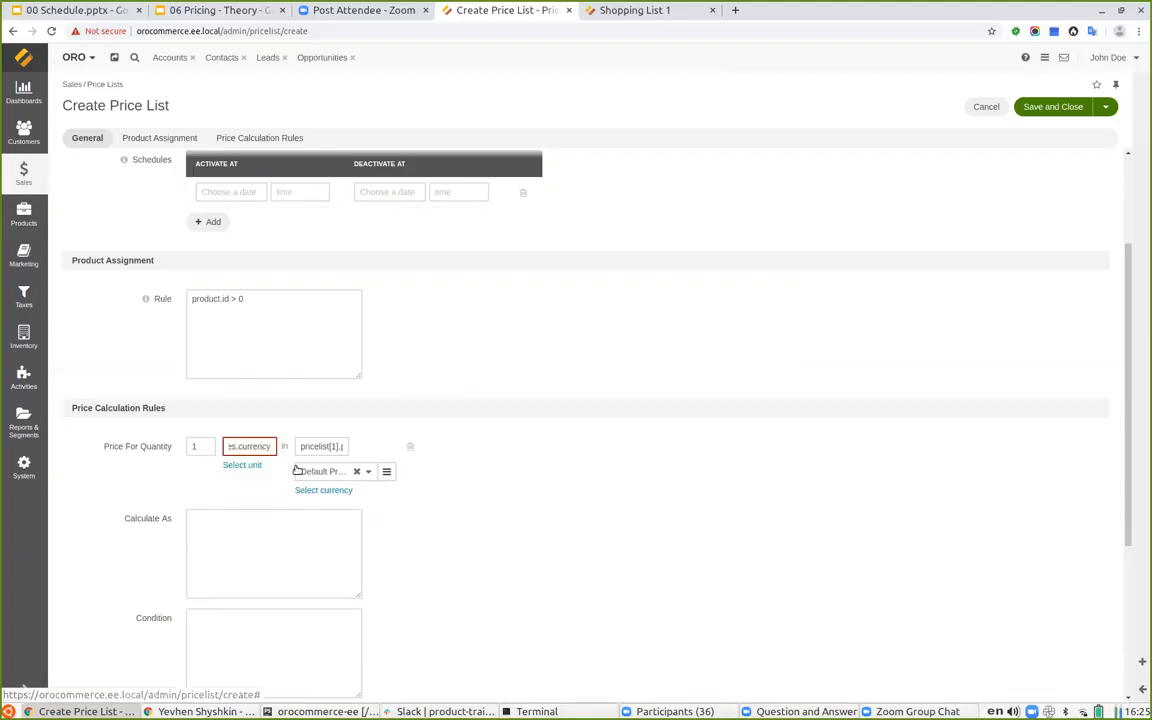
pyautogui.press('BackSpace')
pyautogui.press('BackSpace')
pyautogui.press('BackSpace')
pyautogui.press('BackSpace')
pyautogui.write('uni')
# Replace the rule's fixed quantity with the expression "pricelist[1].prices.quantity".
pyautogui.click(237, 469)
pyautogui.click(194, 442)
pyautogui.hotkey('ctrl', 'v')
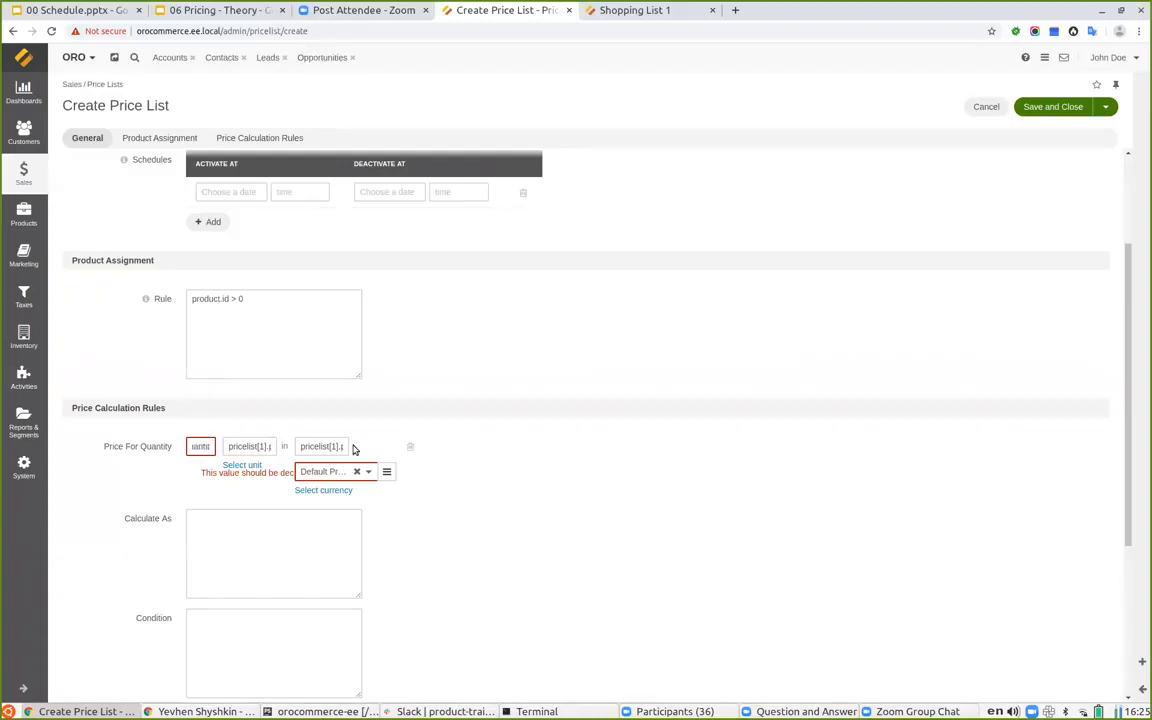
pyautogui.click(609, 474)
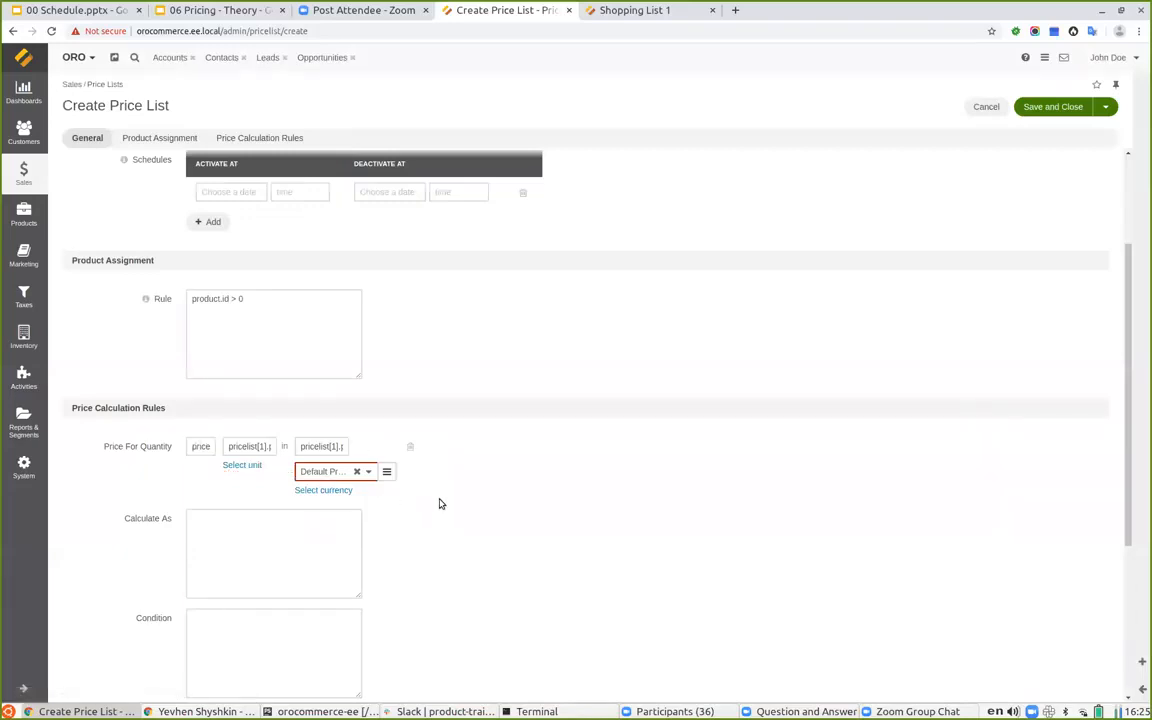
# Set the rule's Calculate As expression to "pricelist[1].prices.value * 1.05", based on the Default Price List.
pyautogui.scroll(-2, 262, 514)
pyautogui.click(247, 459)
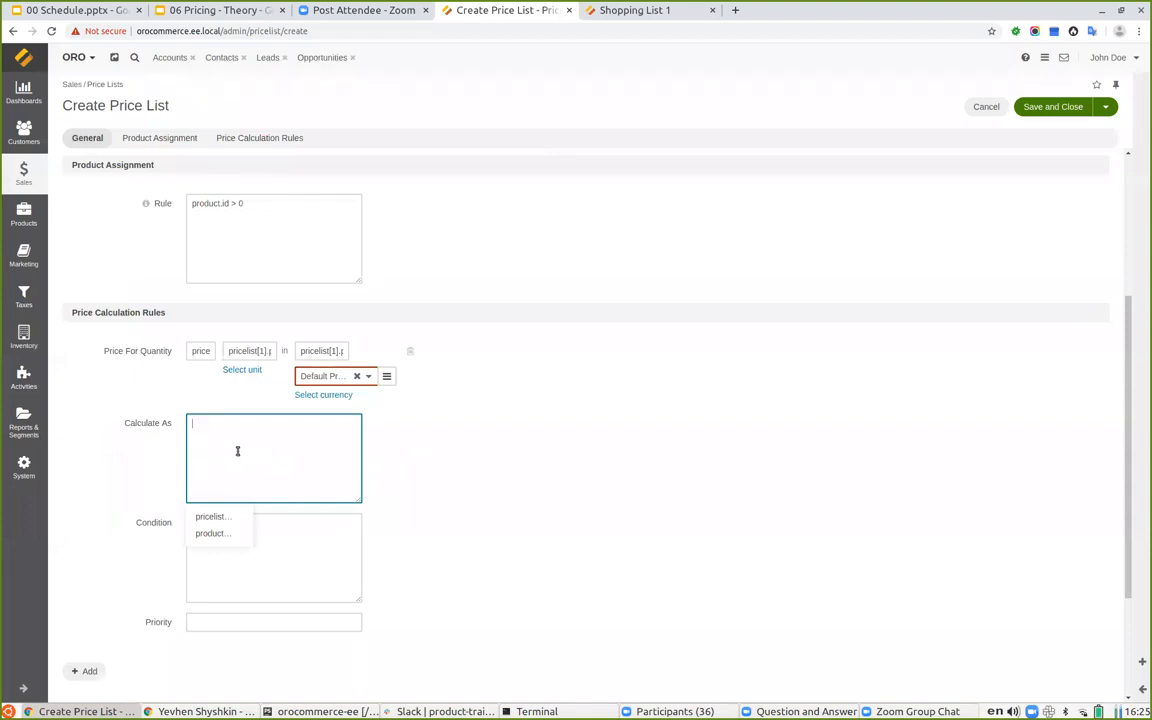
pyautogui.click(212, 517)
pyautogui.click(226, 518)
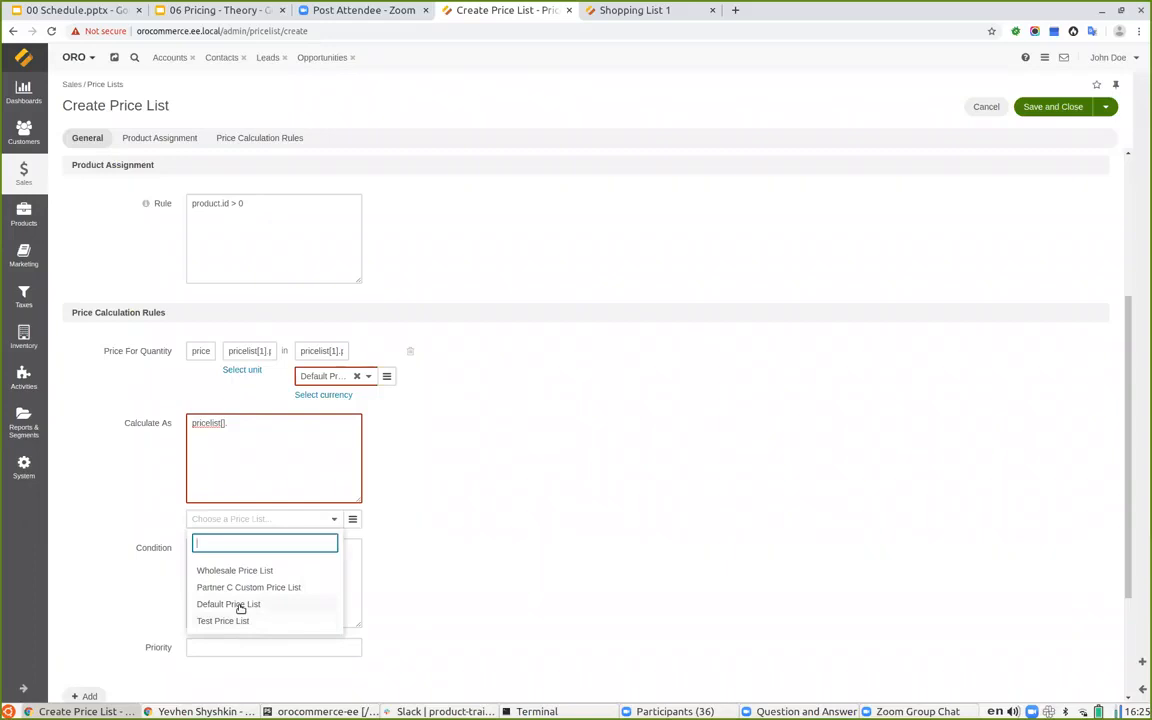
pyautogui.click(239, 605)
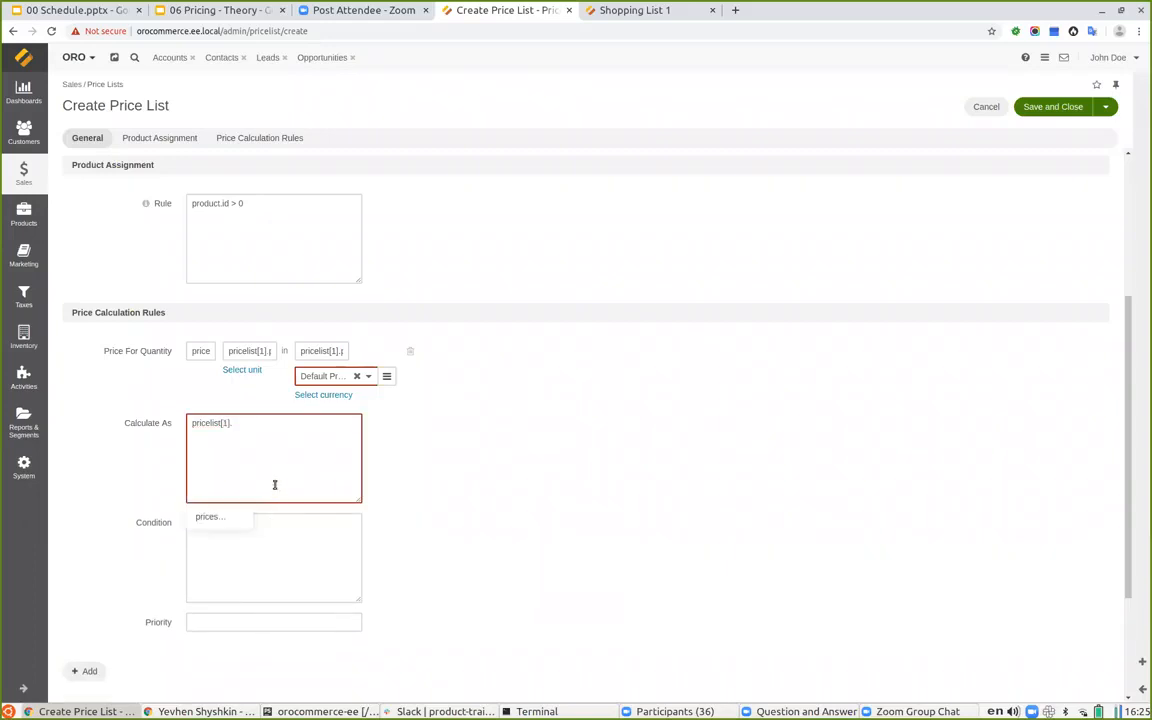
pyautogui.click(224, 514)
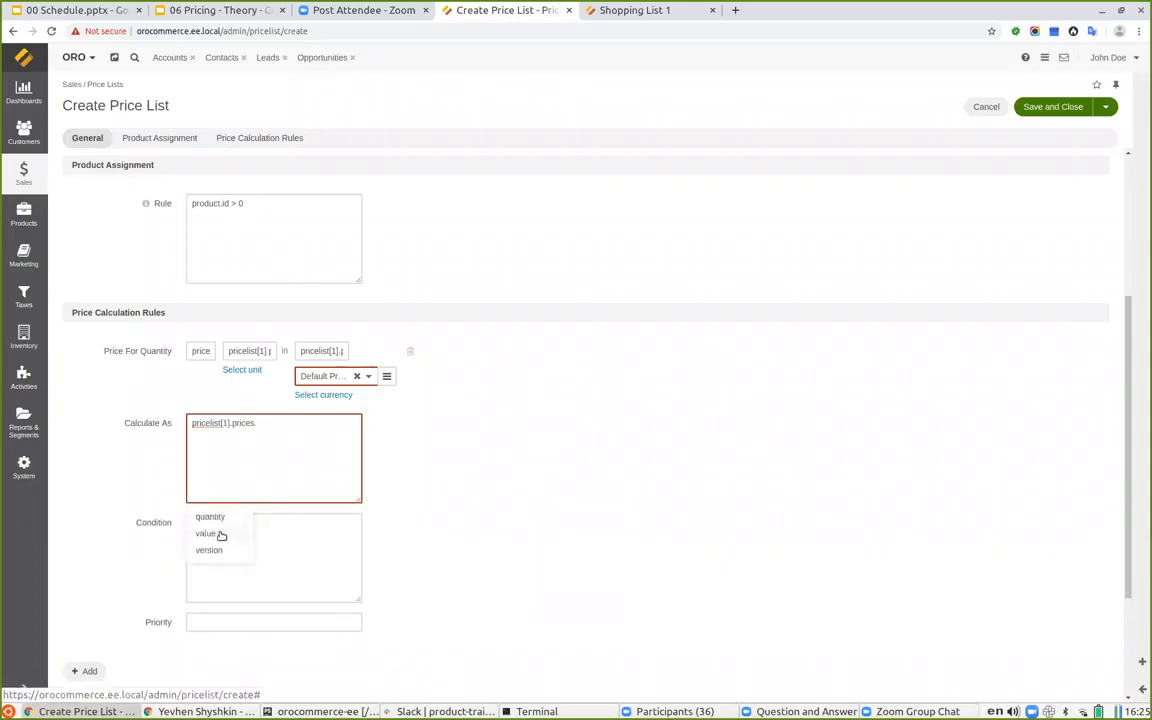
pyautogui.click(221, 535)
pyautogui.write('* 1.05')
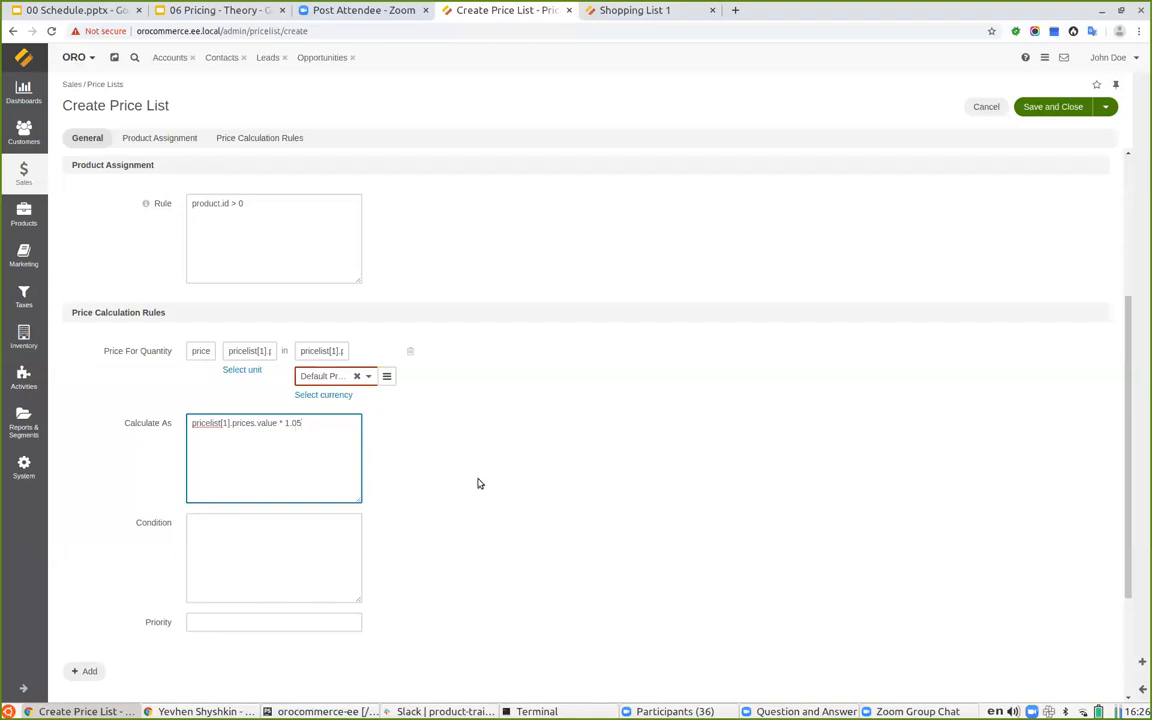
# Leave the condition empty and try adding extra blank price calculation rules below the first one, removing them again.
pyautogui.click(229, 540)
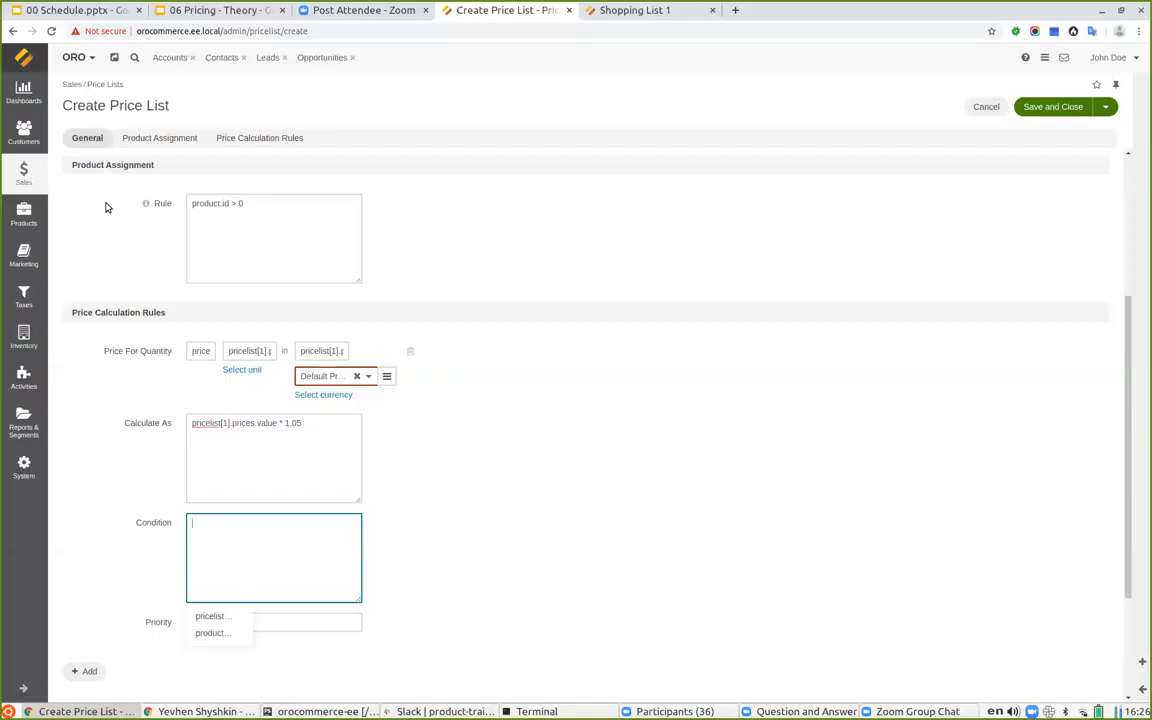
pyautogui.click(486, 511)
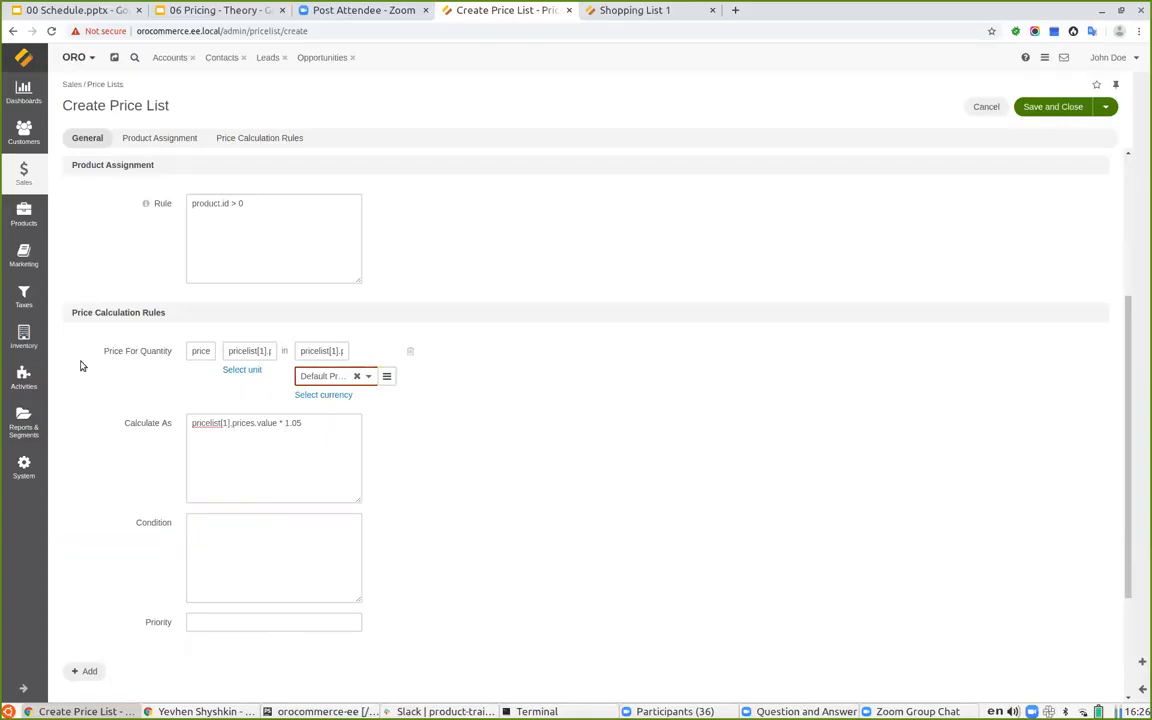
pyautogui.scroll(-1, 290, 594)
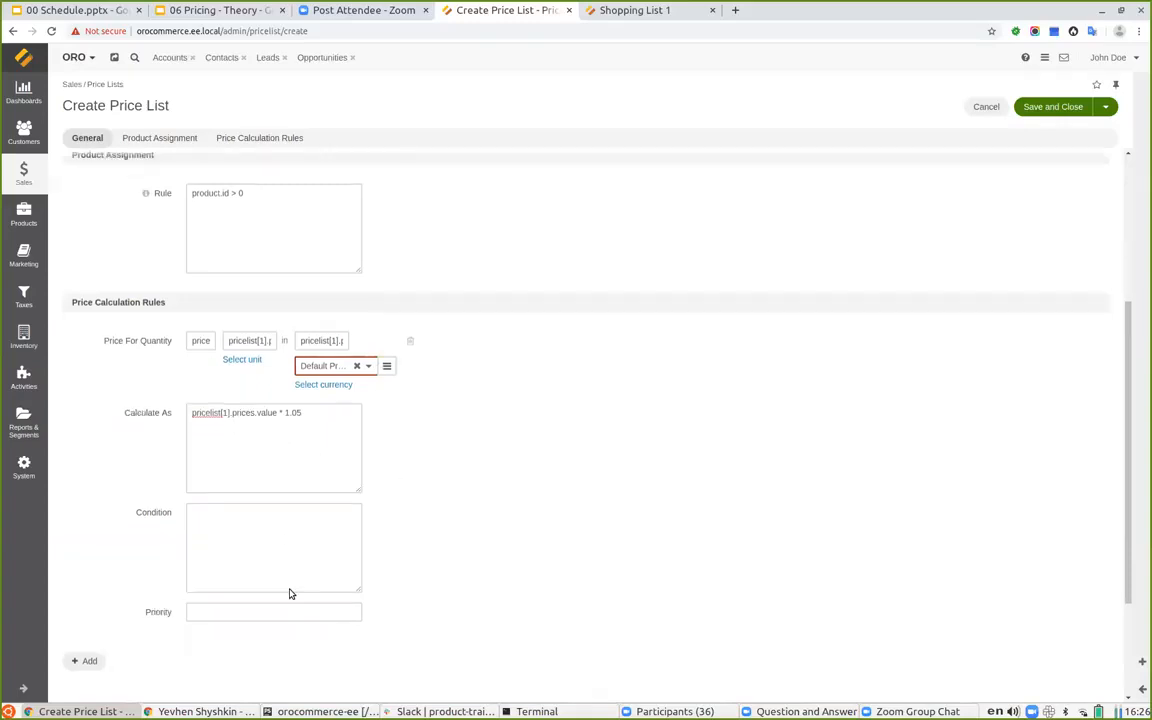
pyautogui.click(76, 609)
pyautogui.scroll(-2, 140, 600)
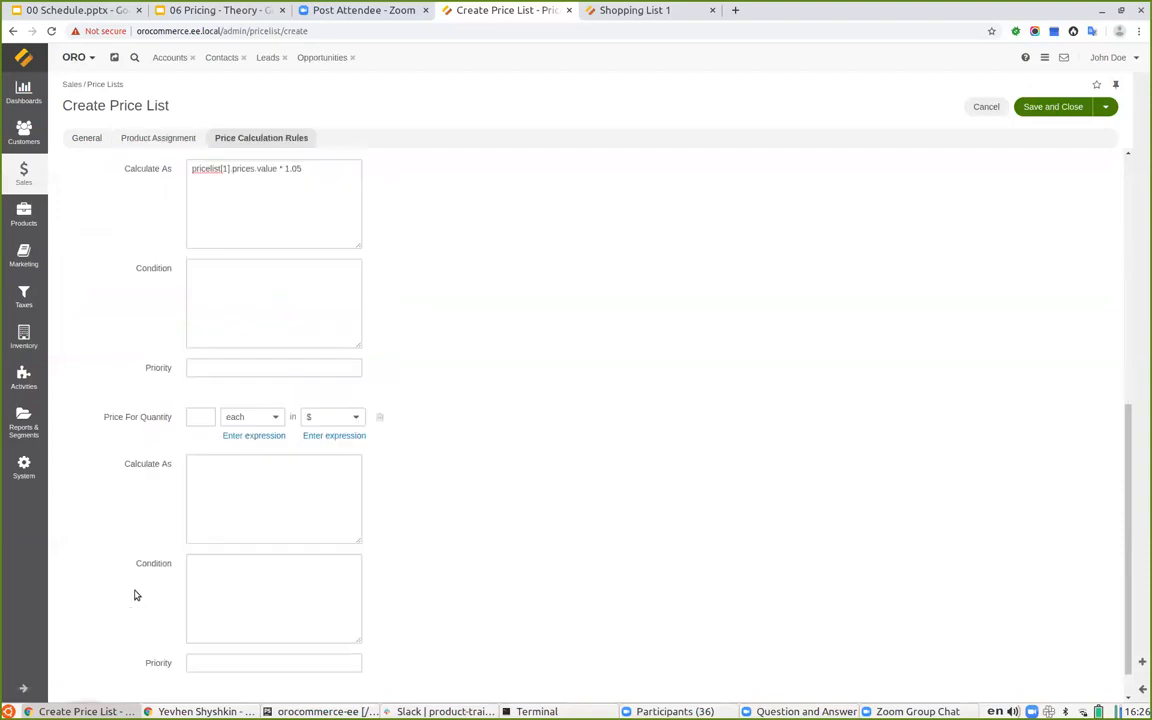
pyautogui.scroll(-1, 135, 600)
pyautogui.click(82, 673)
pyautogui.scroll(-3, 85, 650)
pyautogui.scroll(2, 404, 450)
pyautogui.scroll(-2, 401, 451)
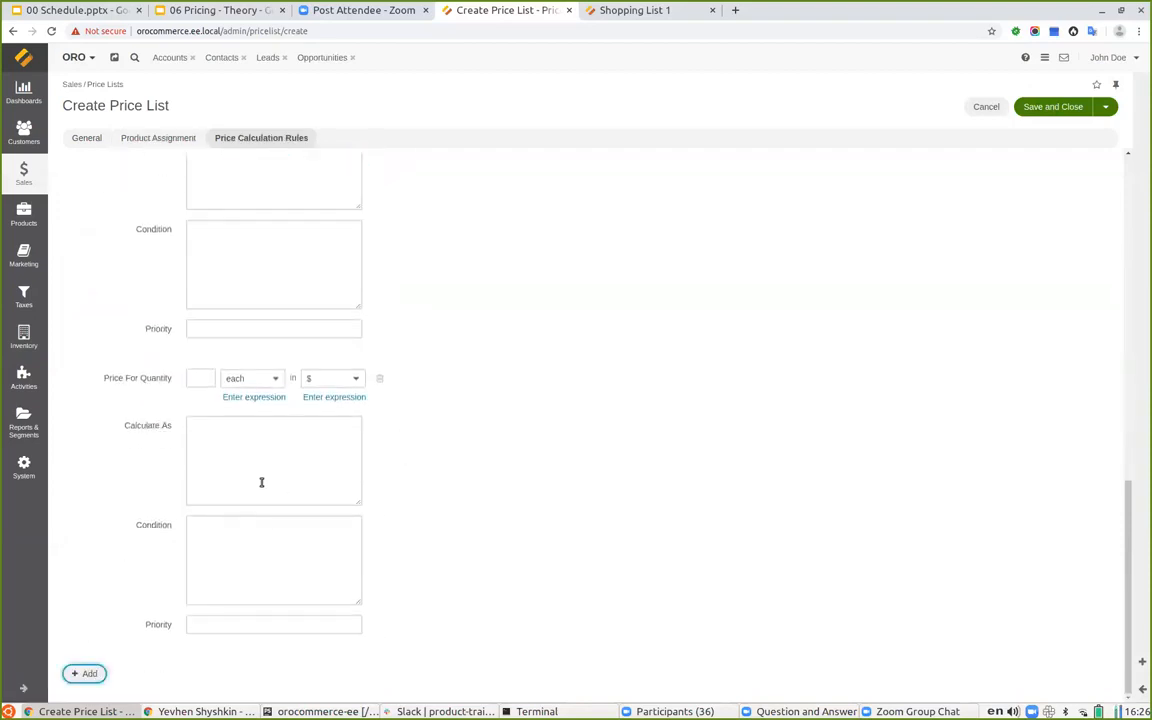
pyautogui.scroll(2, 352, 483)
pyautogui.scroll(-2, 400, 455)
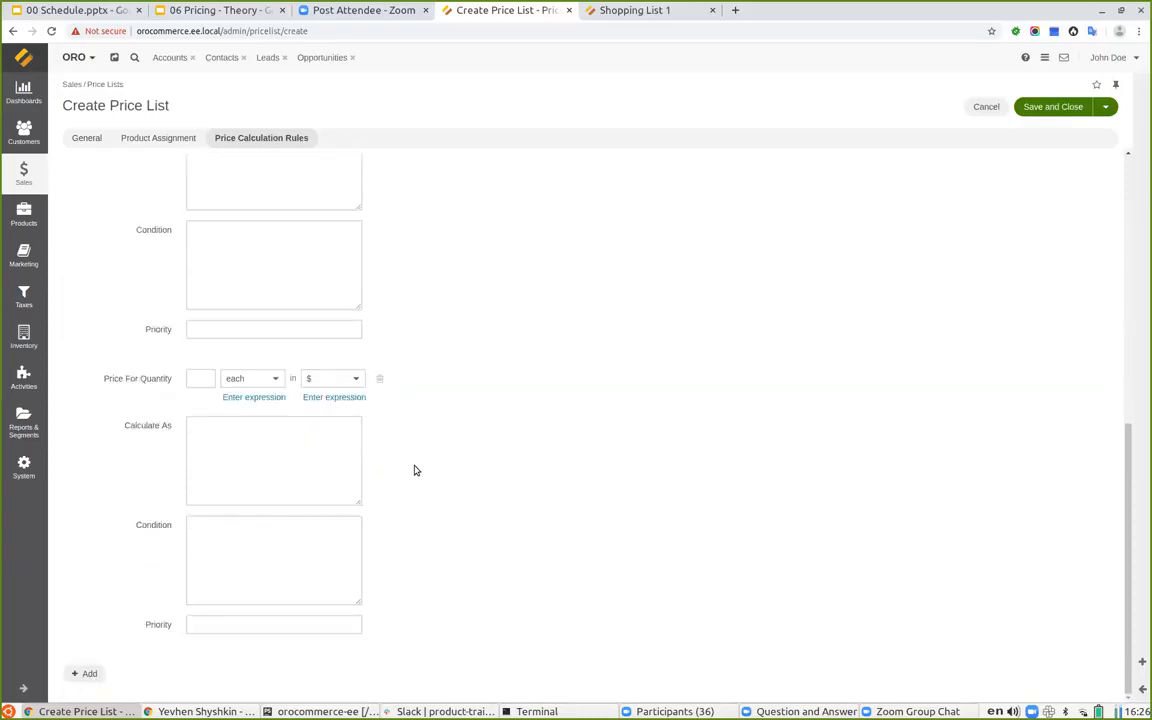
pyautogui.scroll(2, 397, 456)
pyautogui.click(380, 442)
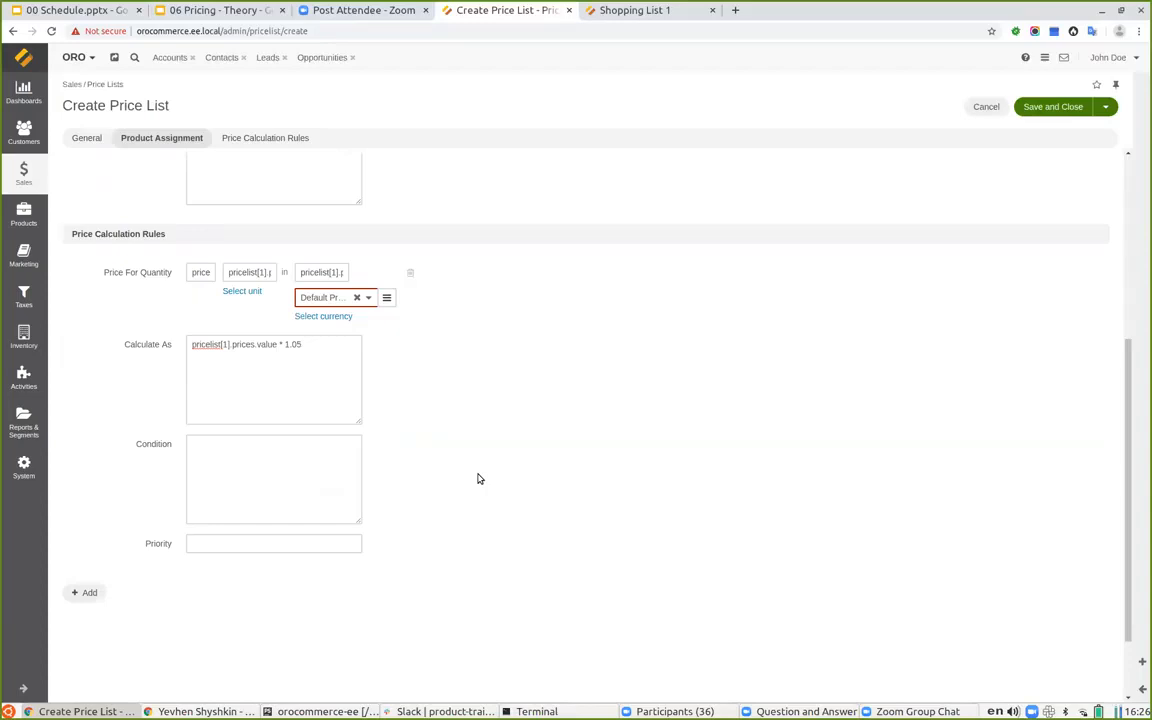
# Set the calculation rule's priority to 1 and save and close the price list.
pyautogui.scroll(3, 275, 514)
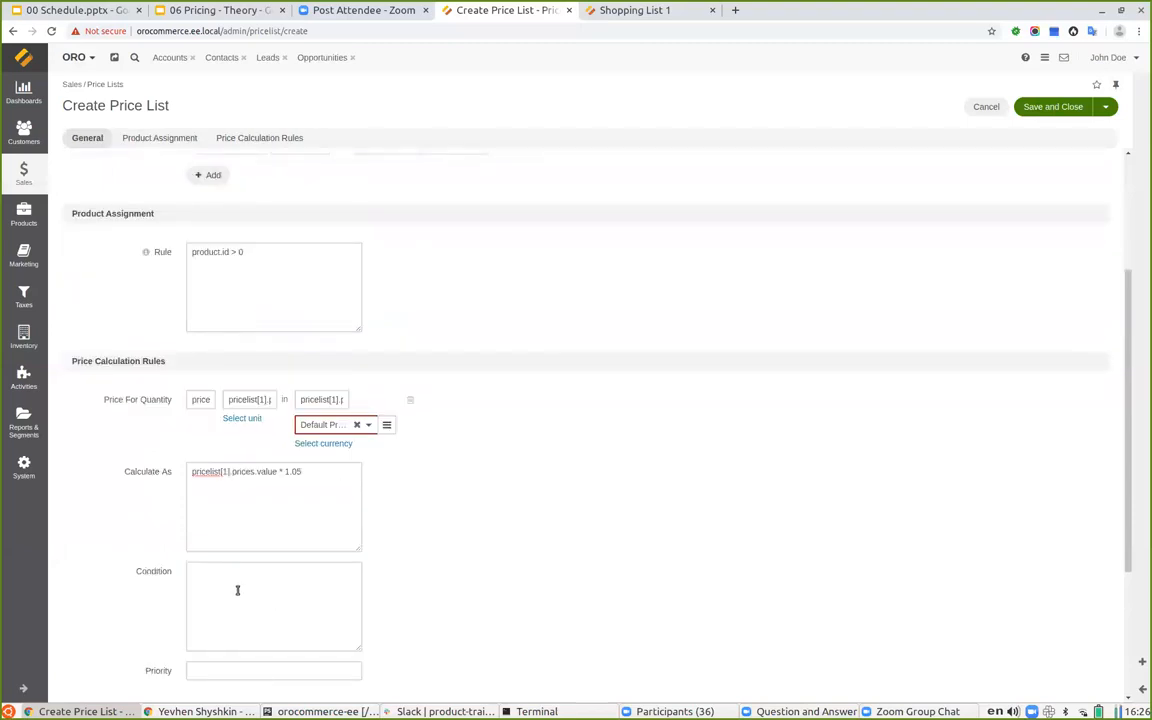
pyautogui.scroll(-1, 226, 590)
pyautogui.click(215, 640)
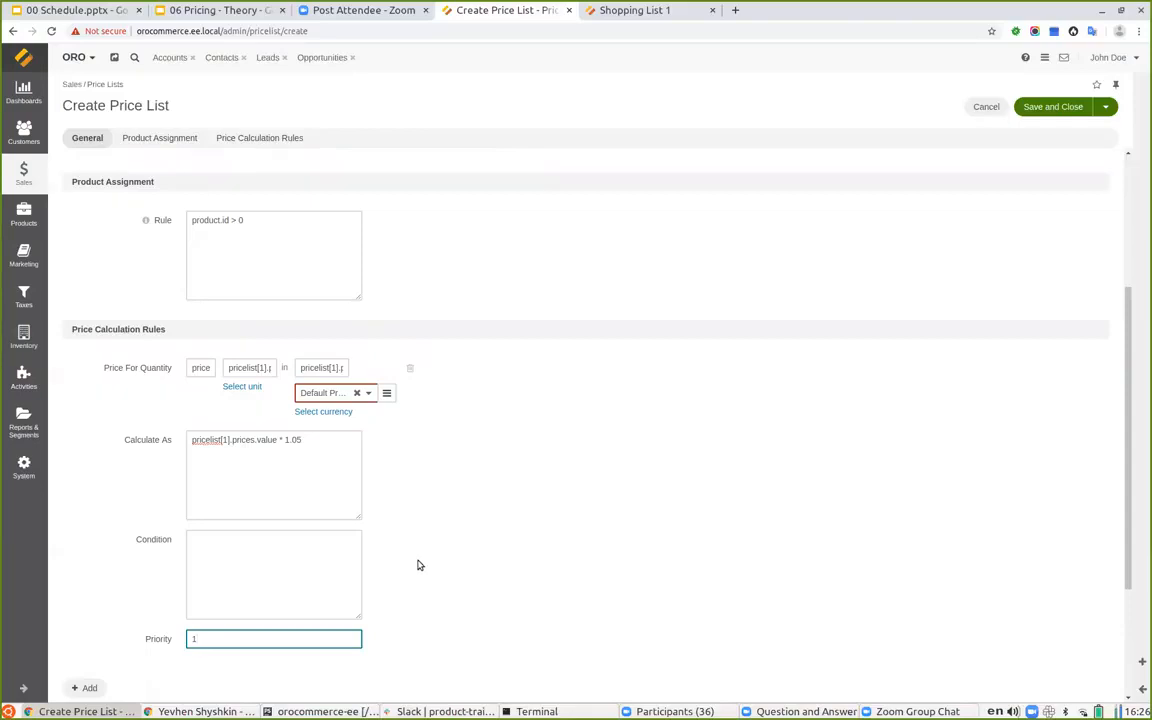
pyautogui.click(1048, 106)
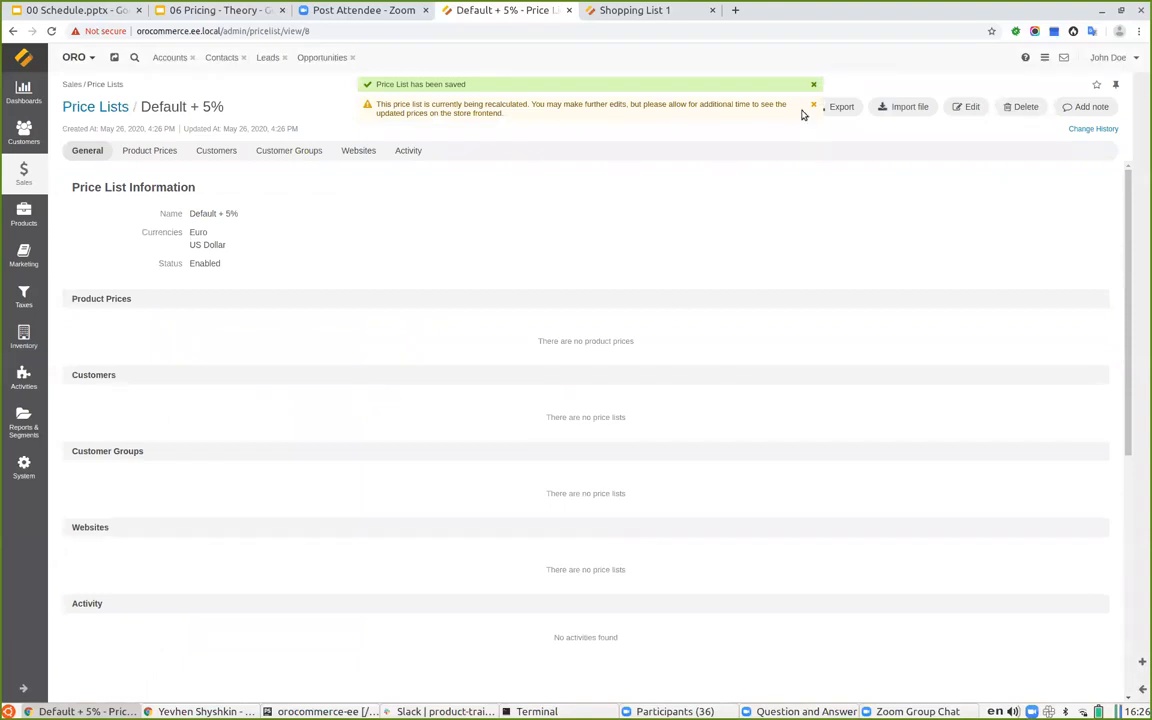
# Dismiss the notifications and reload the "Default + 5%" page to check its product prices.
pyautogui.click(812, 86)
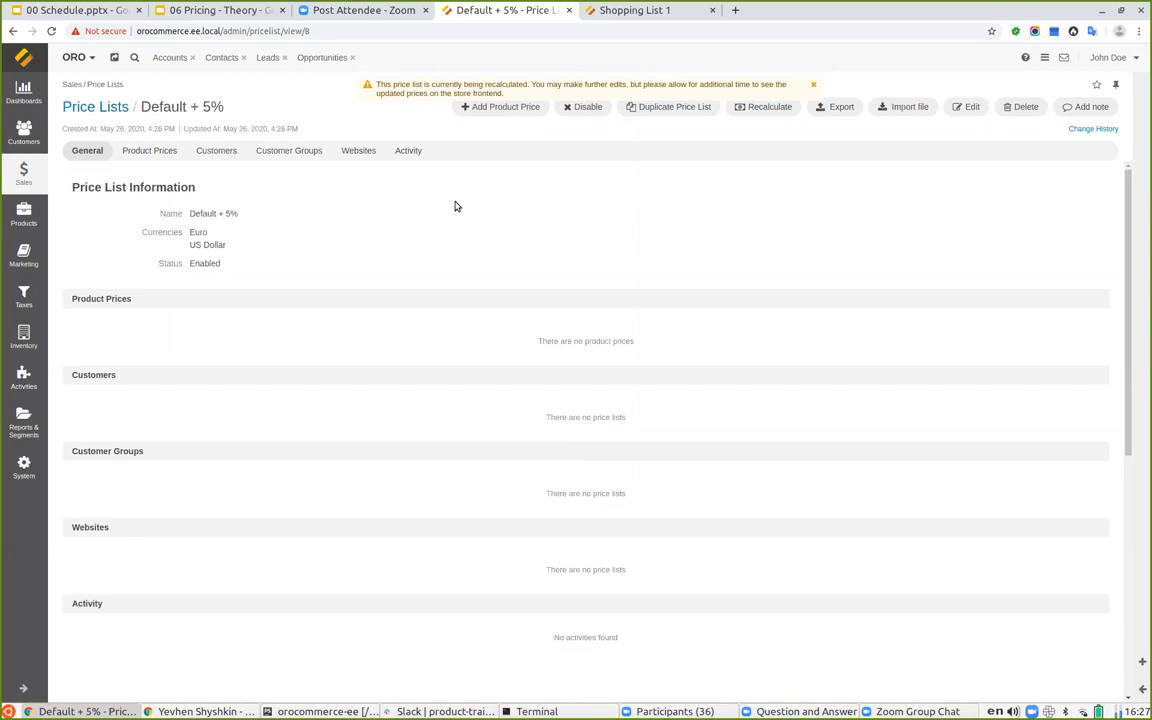
pyautogui.click(813, 84)
pyautogui.click(49, 30)
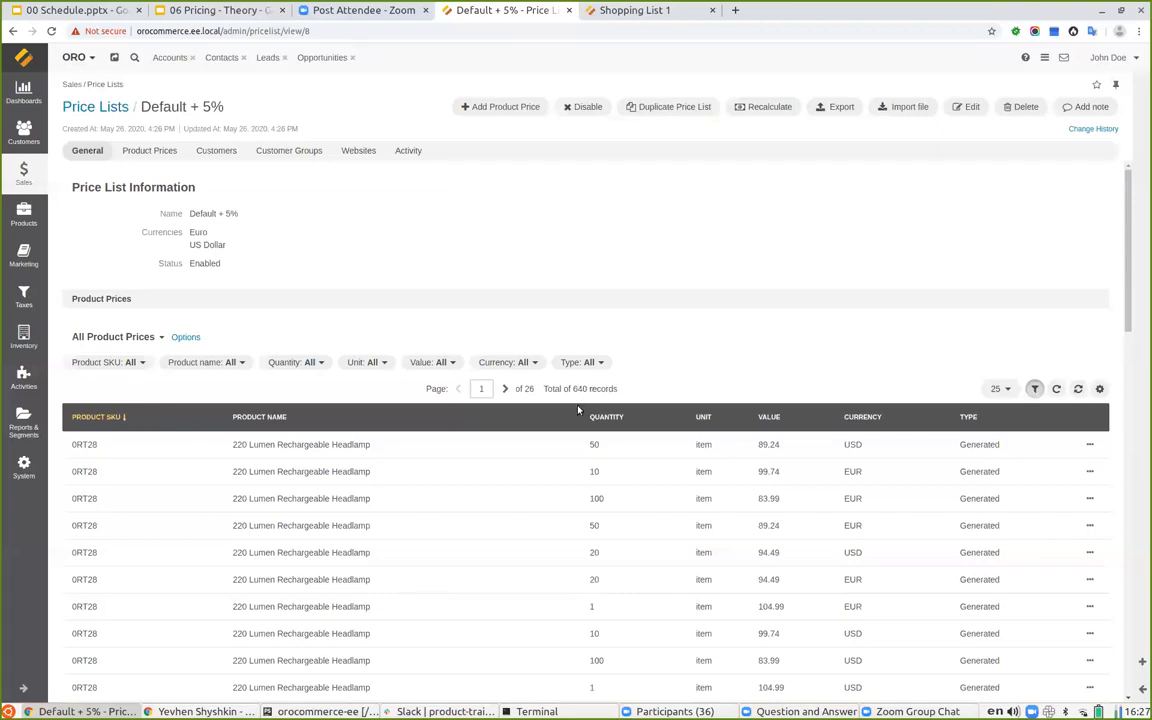
# Open the list of all price lists in a separate browser tab and view the Default Price List.
pyautogui.rightClick(110, 104)
pyautogui.click(150, 122)
pyautogui.click(600, 10)
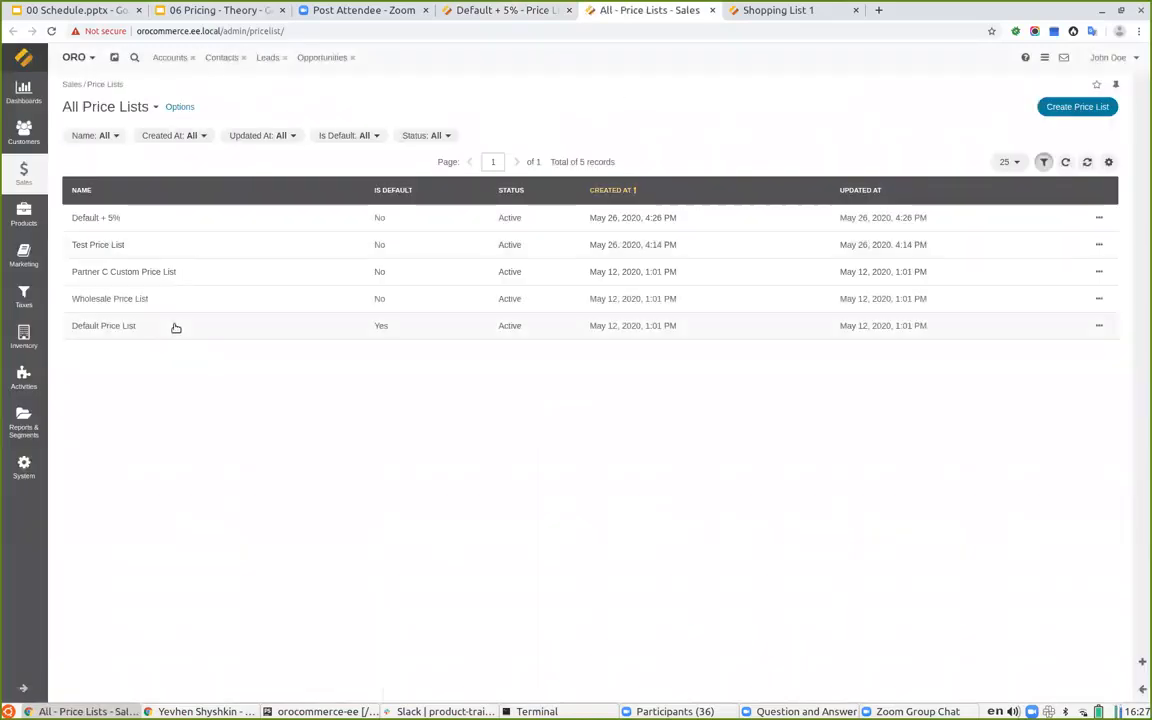
pyautogui.click(174, 328)
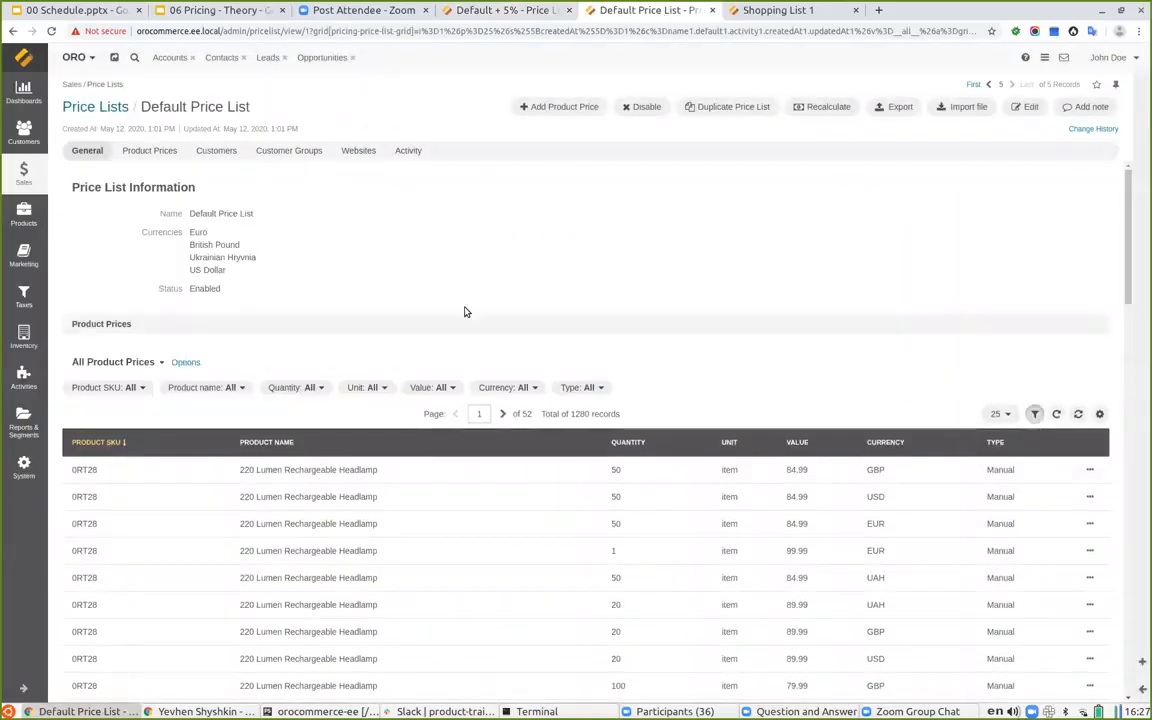
# Filter the Default Price List's product prices to USD and SKU "0RT28", and sort them by quantity ascending.
pyautogui.doubleClick(76, 472)
pyautogui.hotkey('ctrl', 'c')
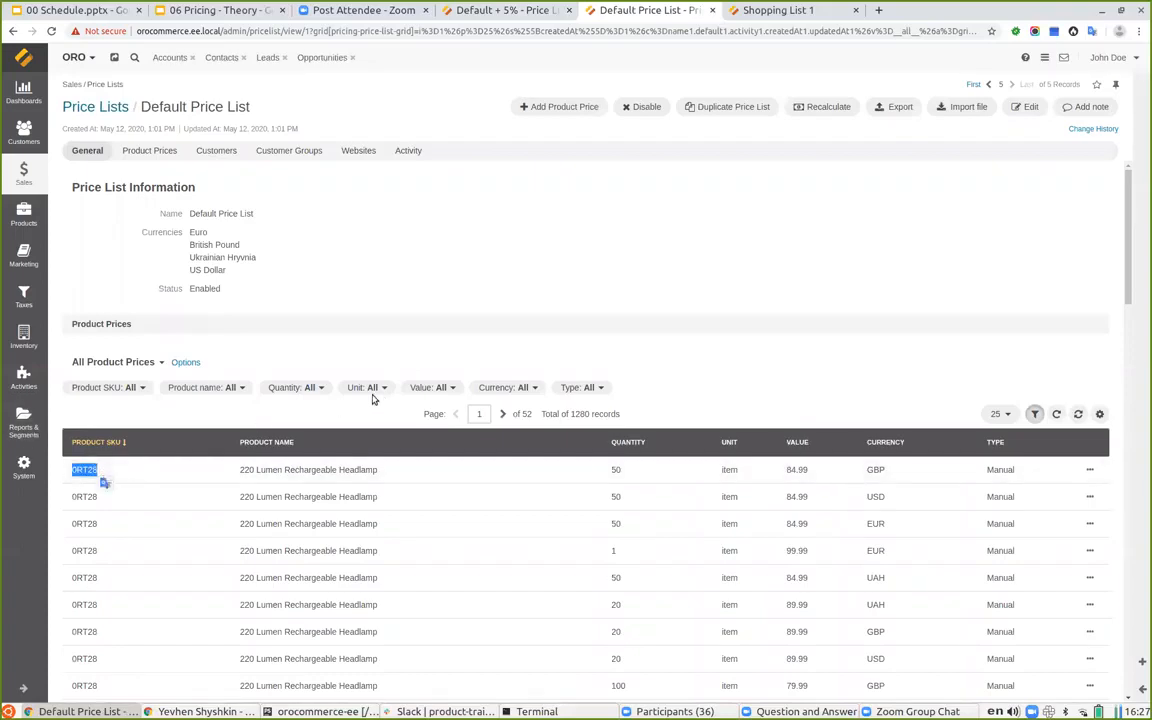
pyautogui.click(507, 387)
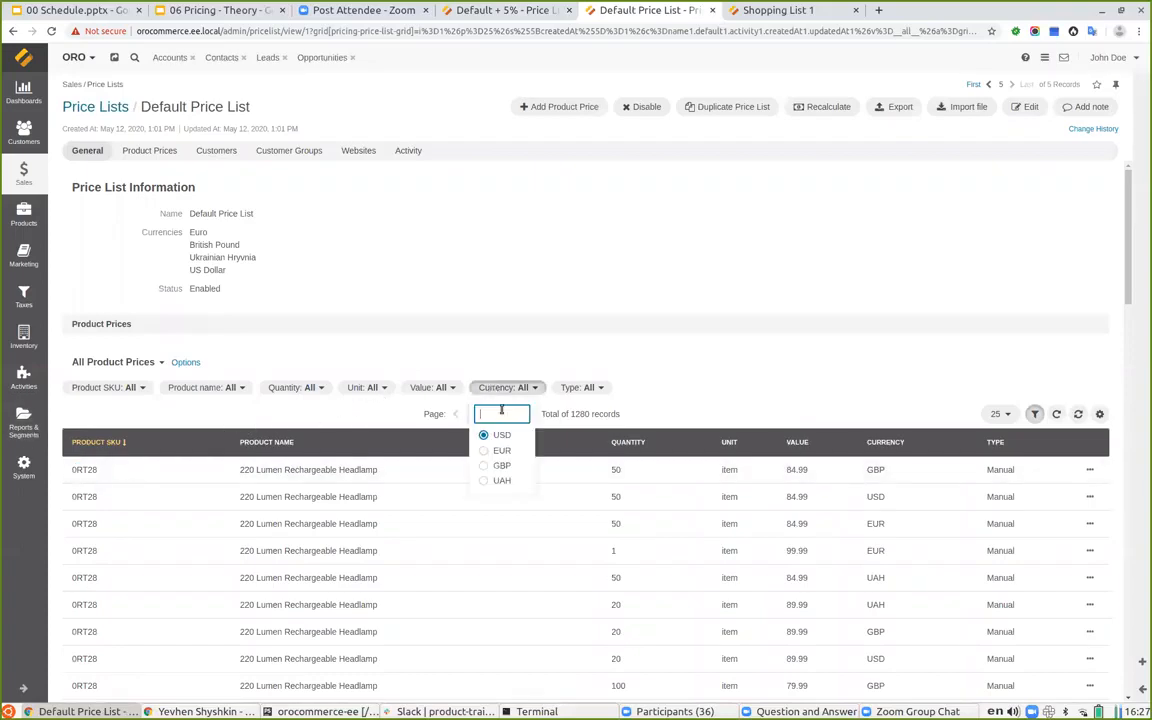
pyautogui.click(497, 440)
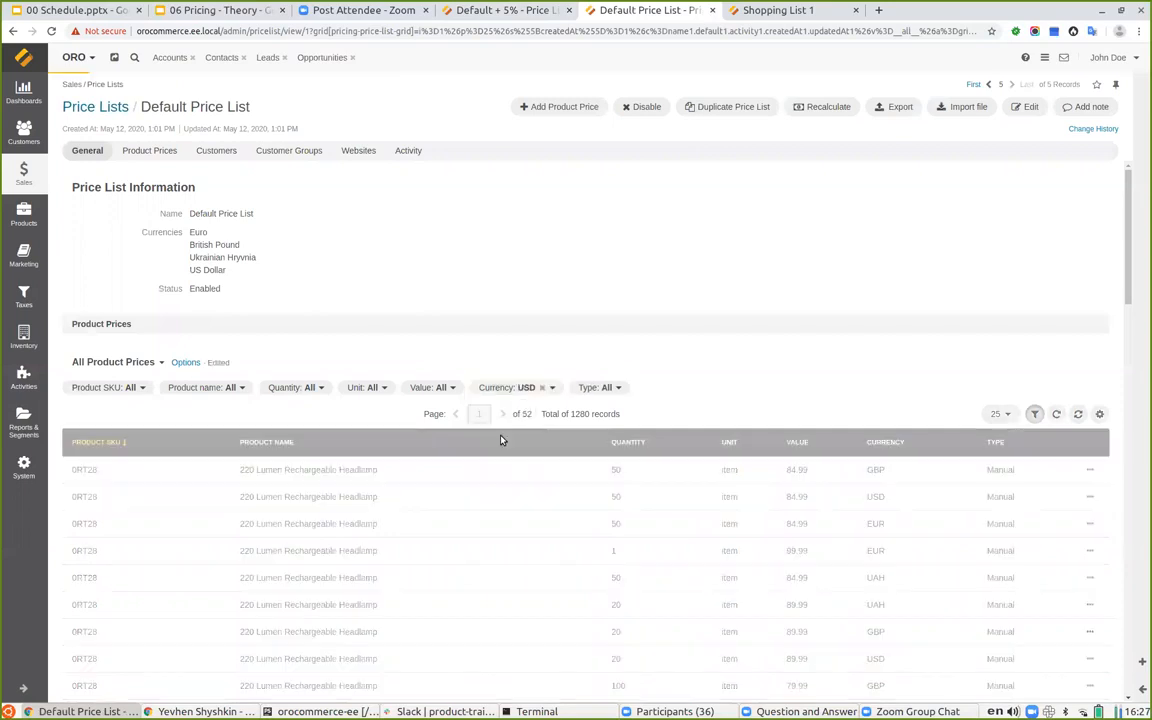
pyautogui.click(105, 387)
pyautogui.hotkey('ctrl', 'v')
pyautogui.click(272, 419)
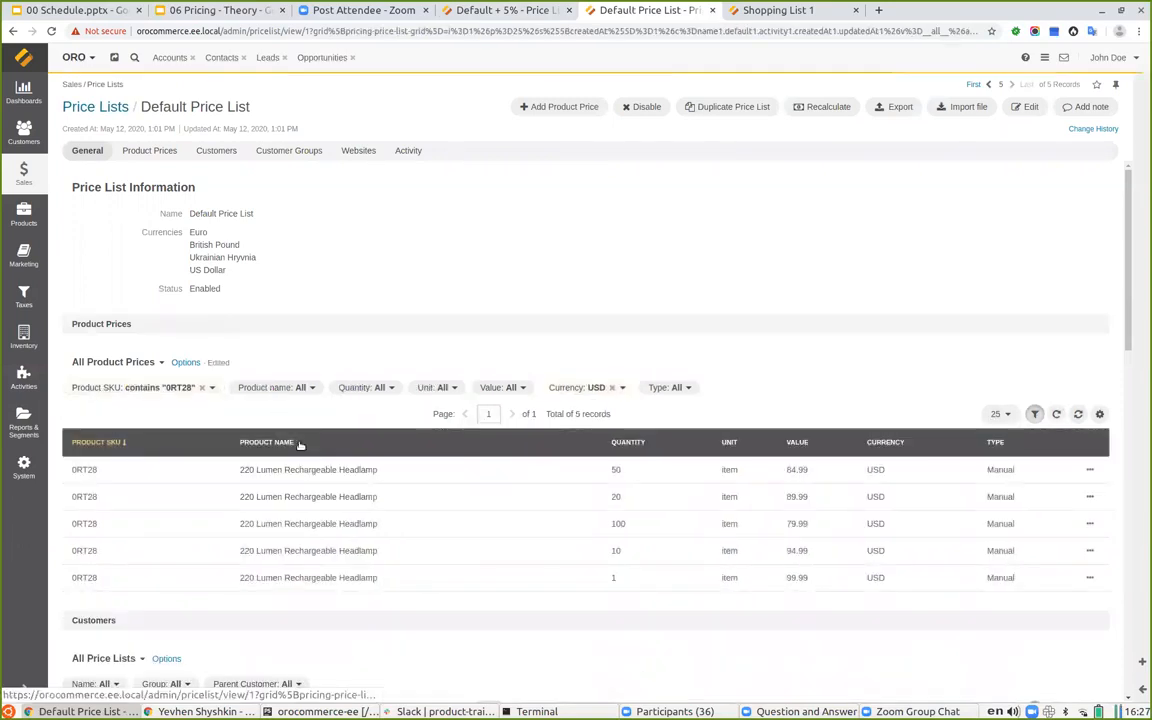
pyautogui.click(617, 442)
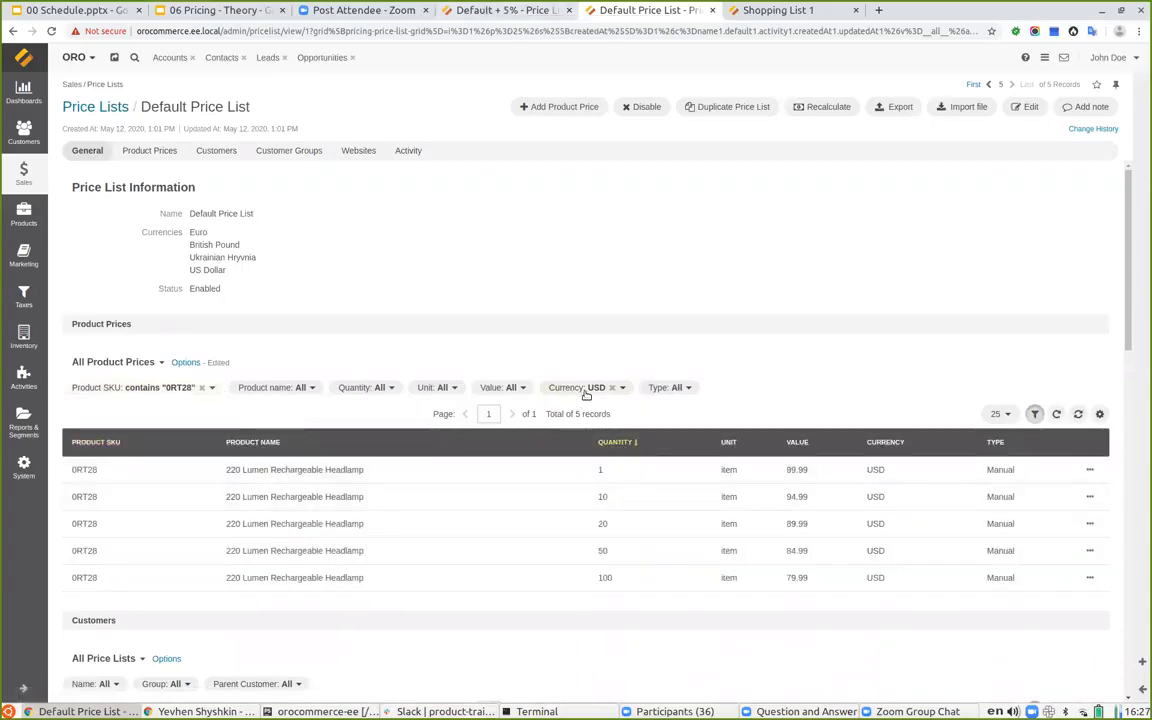
# Filter the "Default + 5%" product prices to USD and SKU "0RT28", and sort them by quantity ascending.
pyautogui.click(503, 7)
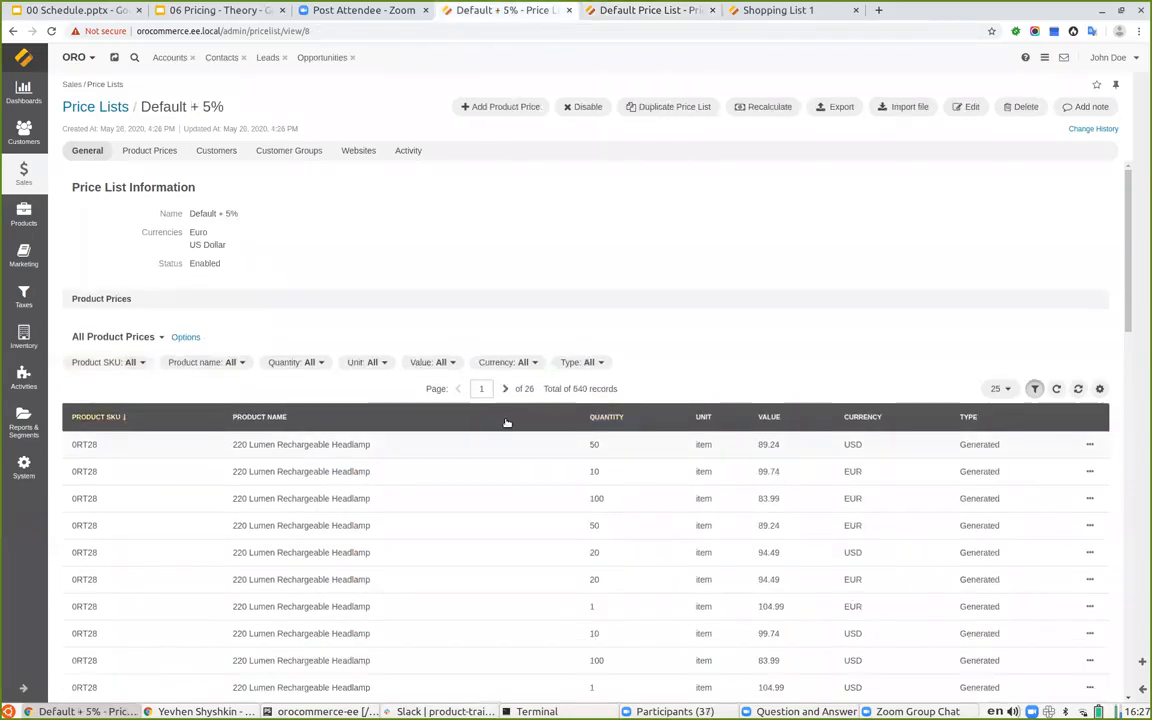
pyautogui.click(501, 362)
pyautogui.click(498, 411)
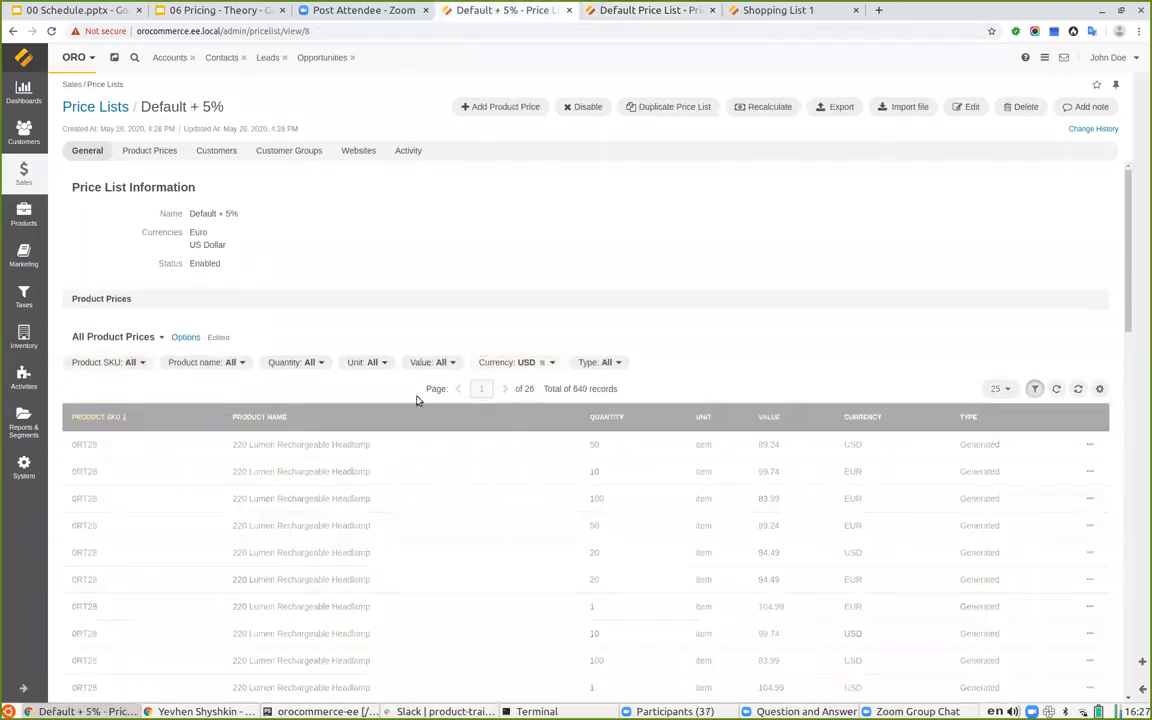
pyautogui.click(129, 362)
pyautogui.write('0RT28')
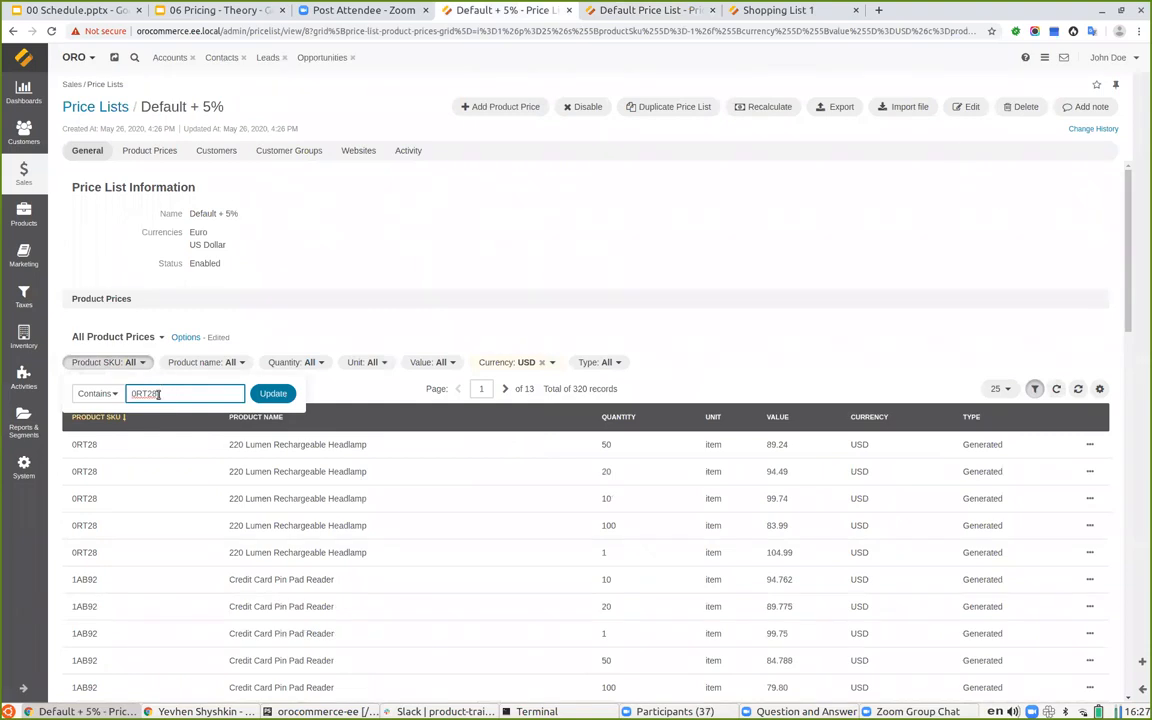
pyautogui.click(273, 393)
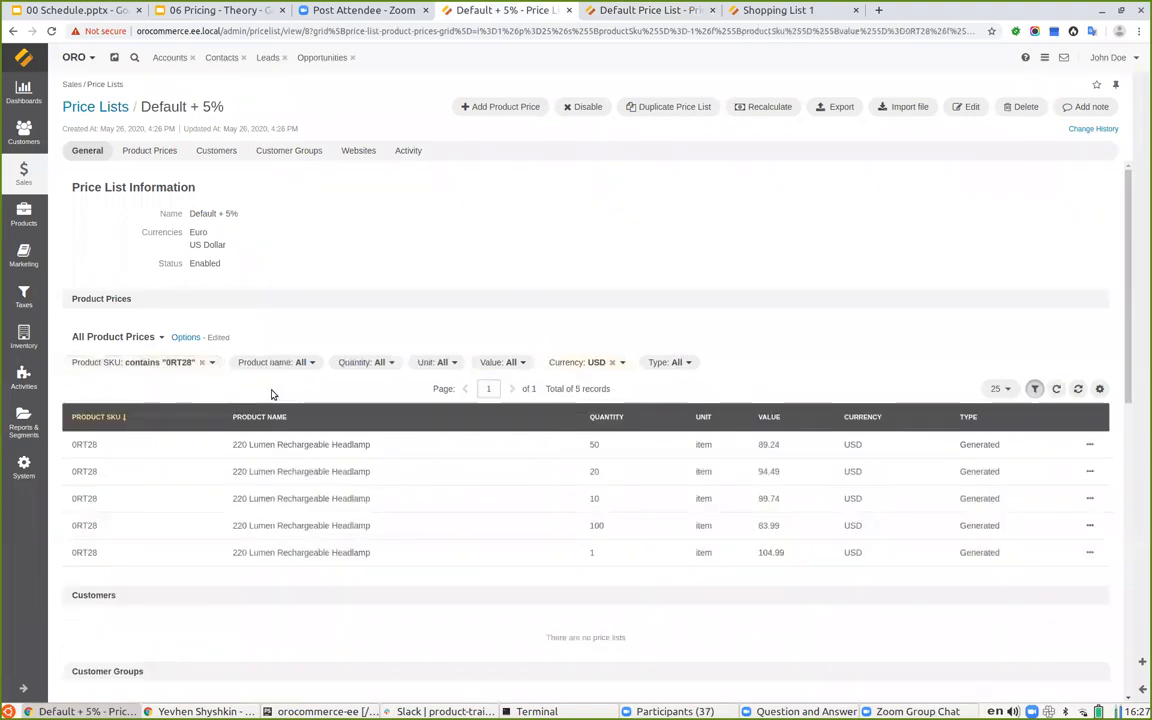
pyautogui.click(598, 417)
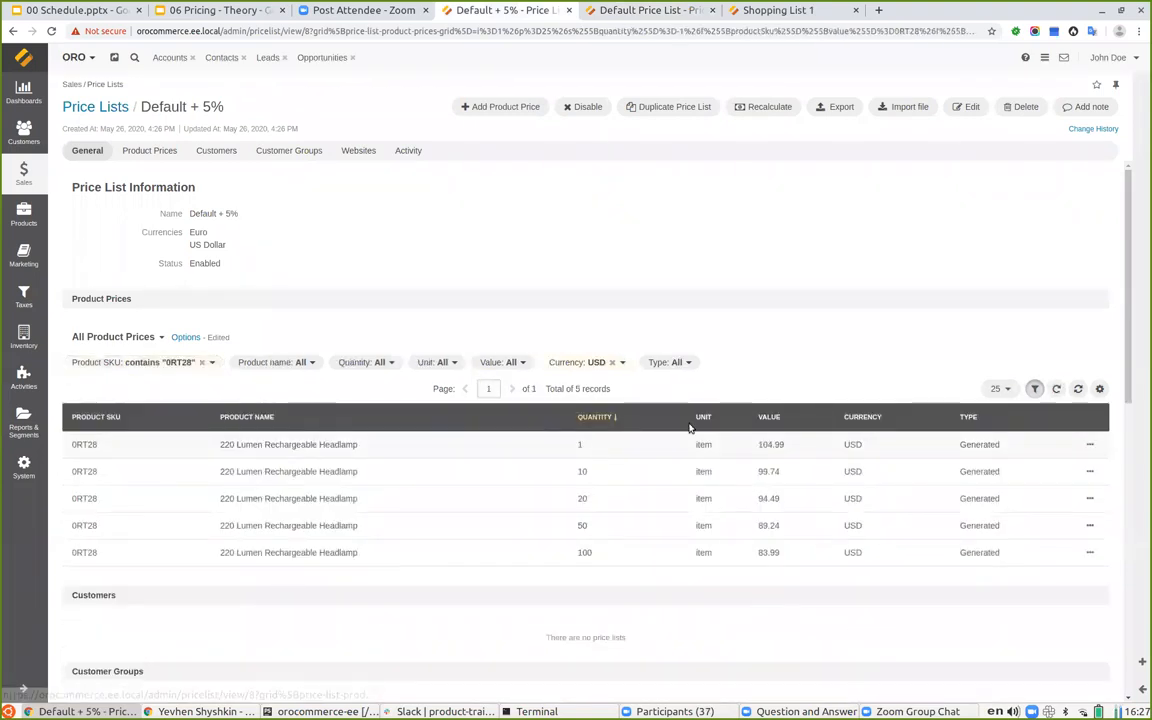
# Compare the 0RT28 tier prices of the Default Price List with those of the "Default + 5%" price list.
pyautogui.click(633, 9)
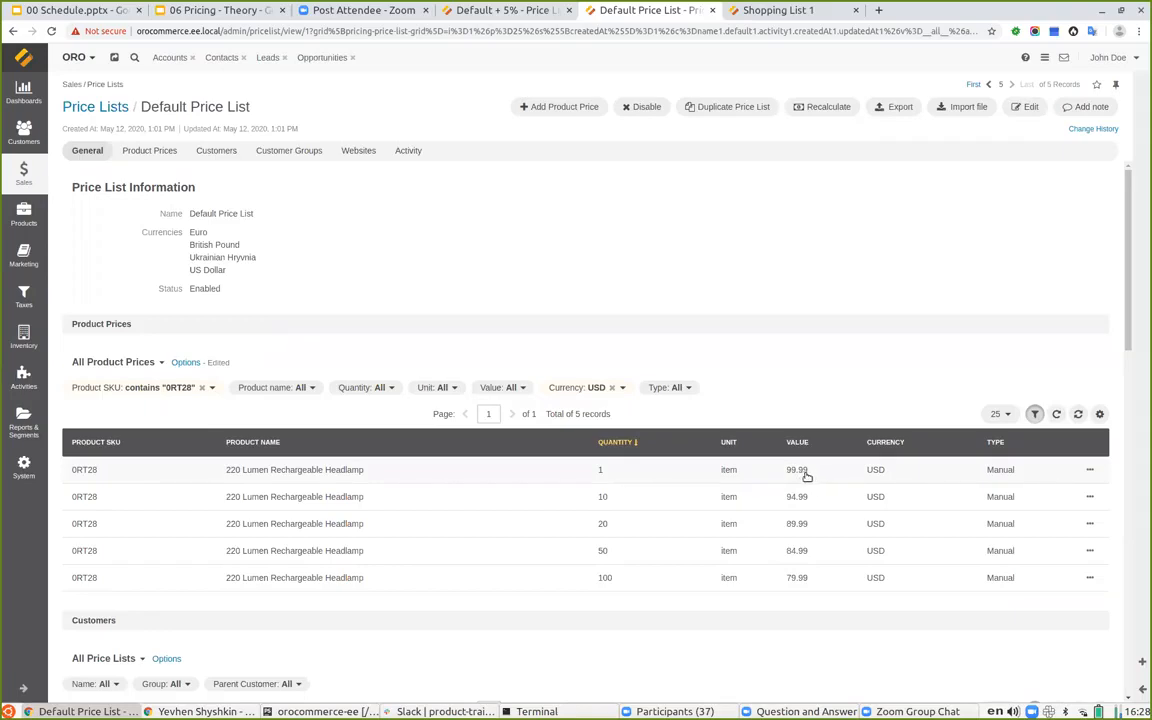
pyautogui.click(445, 13)
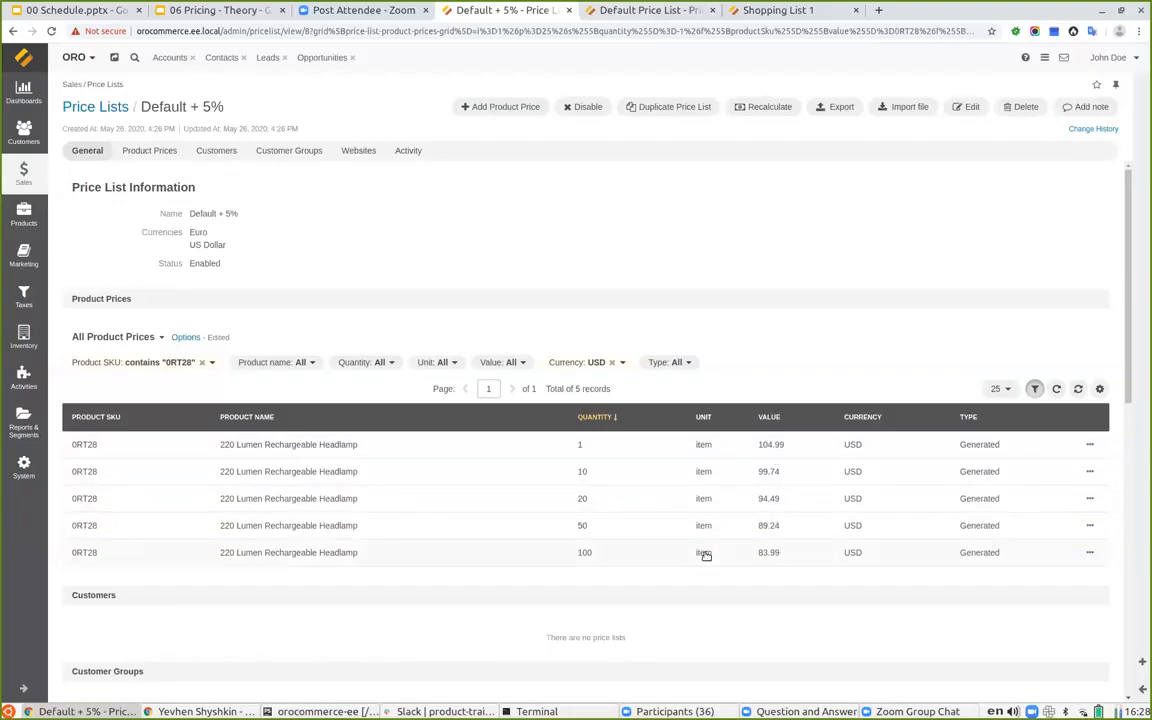
pyautogui.click(622, 10)
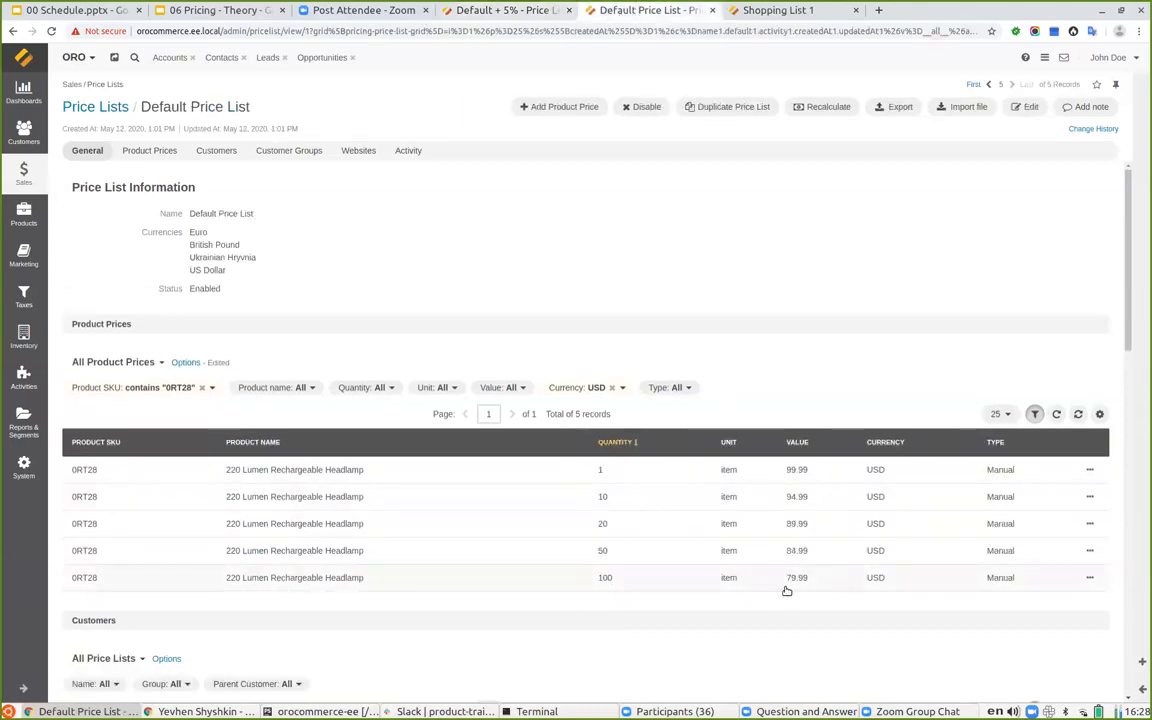
pyautogui.hotkey('ctrl', 'shift', 'Tab')
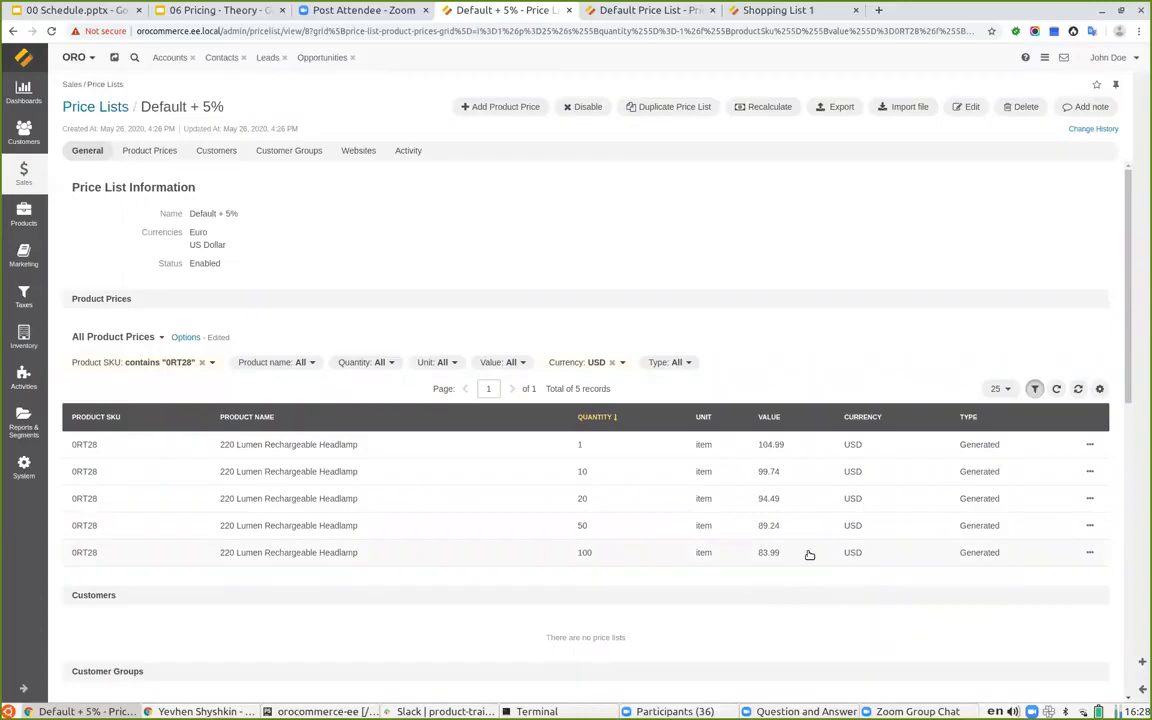
# Compare the price types in both lists, opening the Default Price List's quantity 1 price for editing and cancelling it.
pyautogui.moveTo(958, 447); pyautogui.dragTo(999, 443)
pyautogui.click(952, 350)
pyautogui.click(645, 11)
pyautogui.moveTo(990, 470); pyautogui.dragTo(1072, 465)
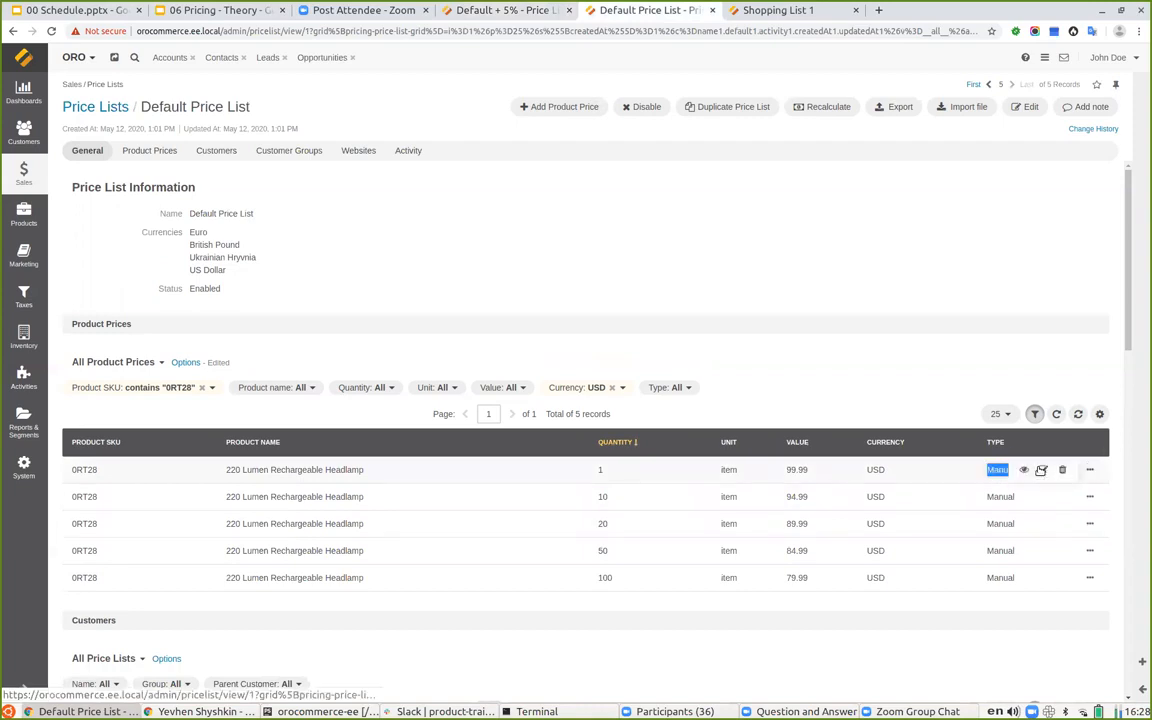
pyautogui.click(1041, 469)
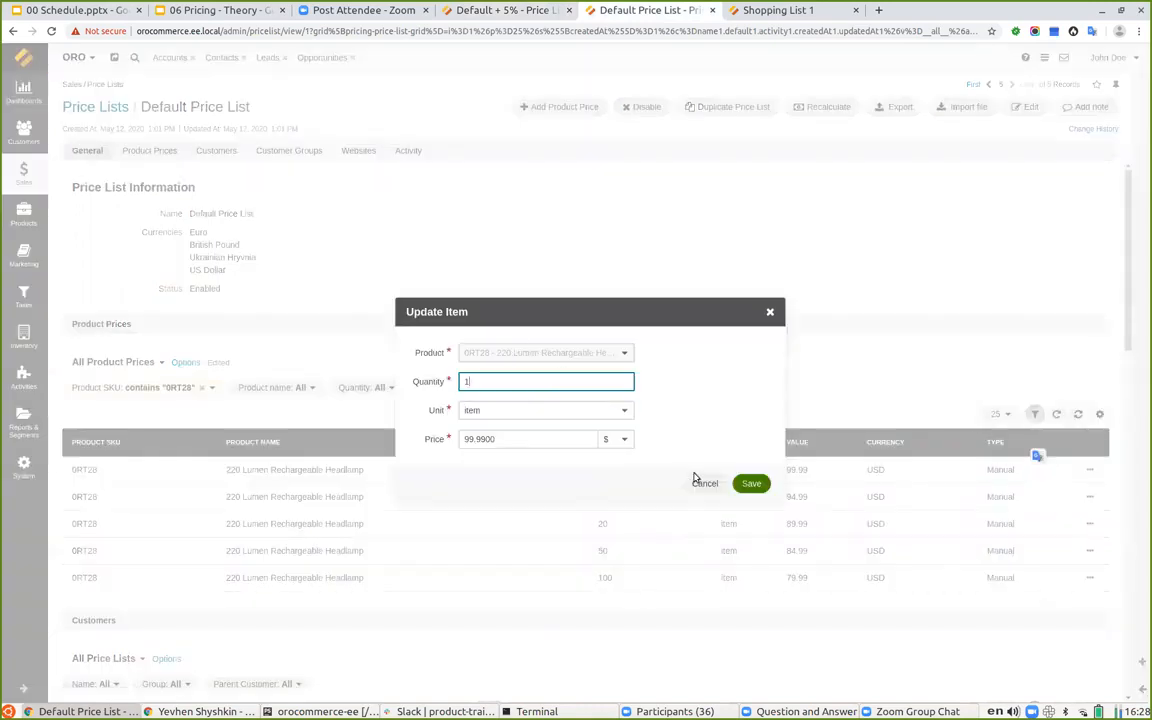
pyautogui.click(703, 484)
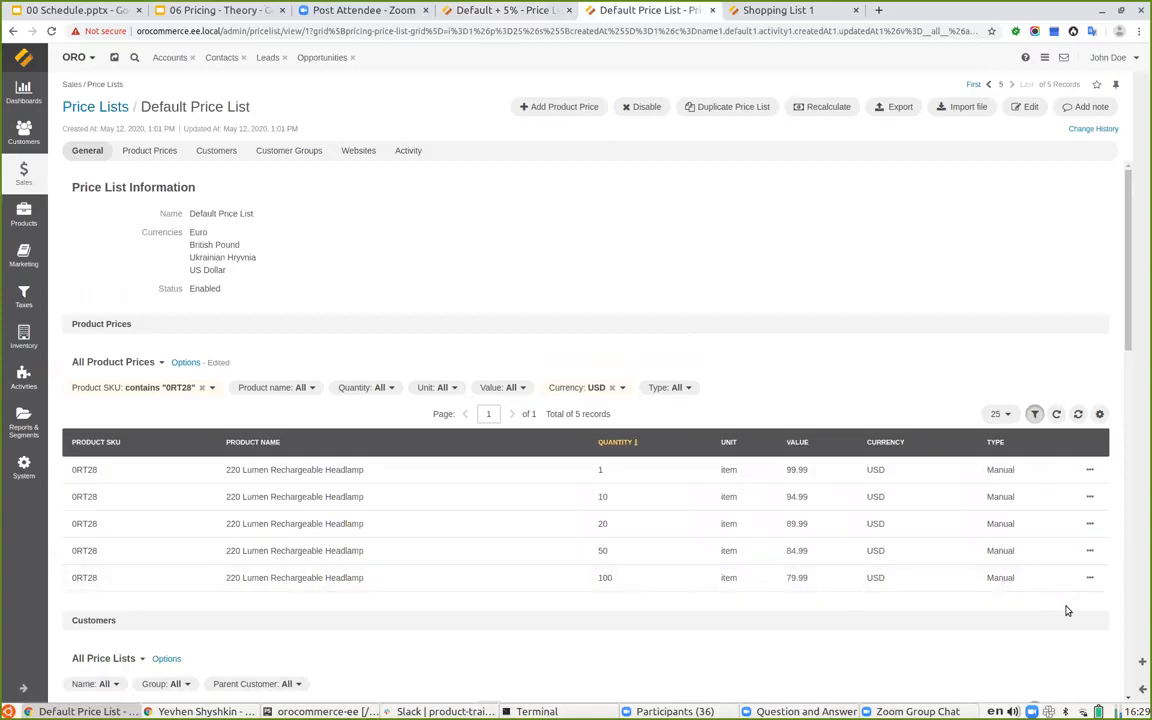
# Set the 0RT28 price for quantity 100 in the Default Price List to 69.99 USD and save it.
pyautogui.moveTo(1090, 580)
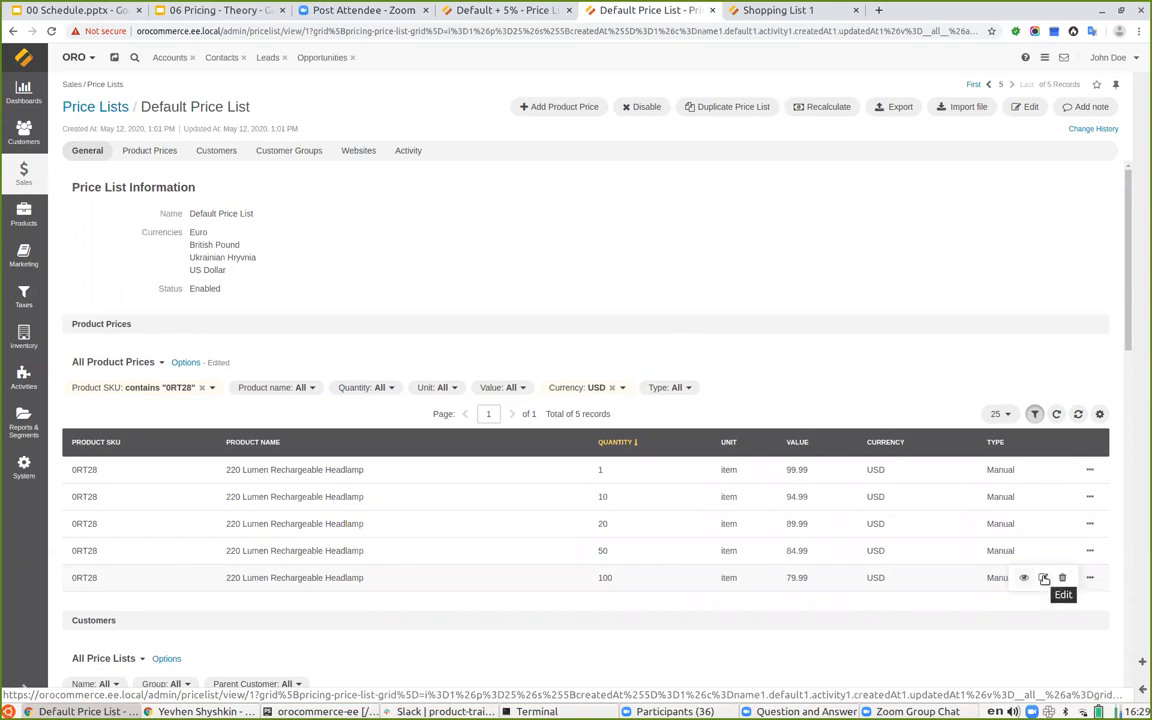
pyautogui.click(1044, 579)
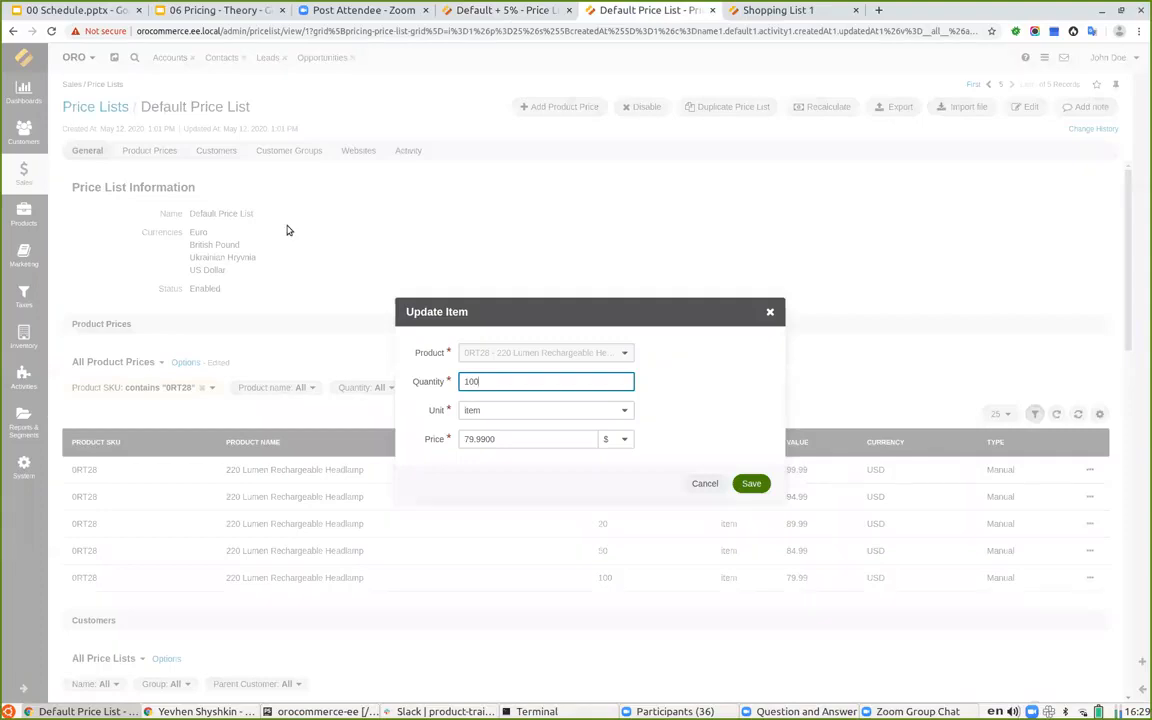
pyautogui.doubleClick(512, 442)
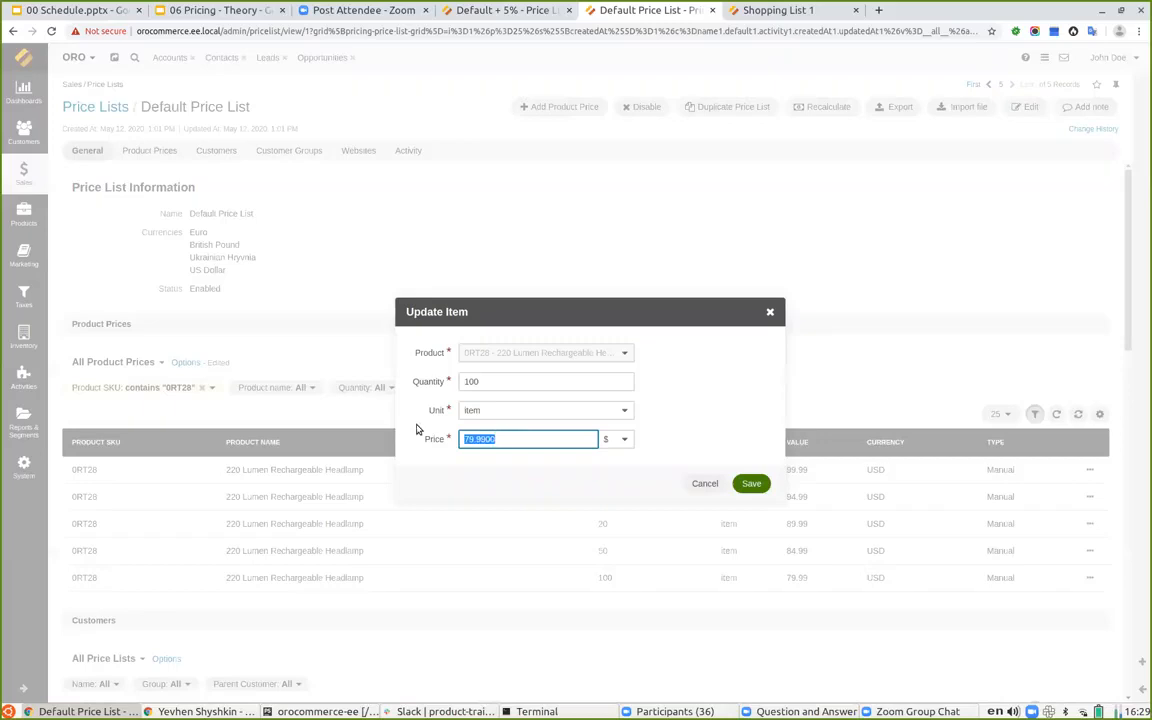
pyautogui.click(467, 438)
pyautogui.click(755, 483)
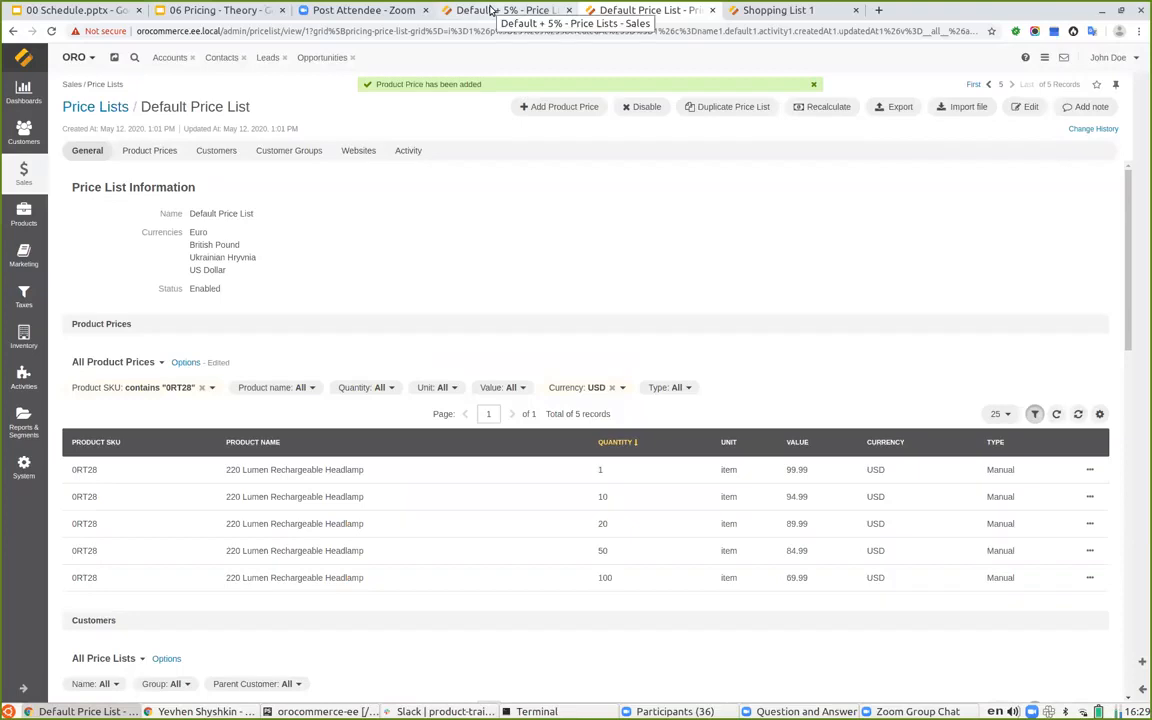
# Refresh the "Default + 5%" product prices and check the recalculated value for quantity 100.
pyautogui.click(492, 10)
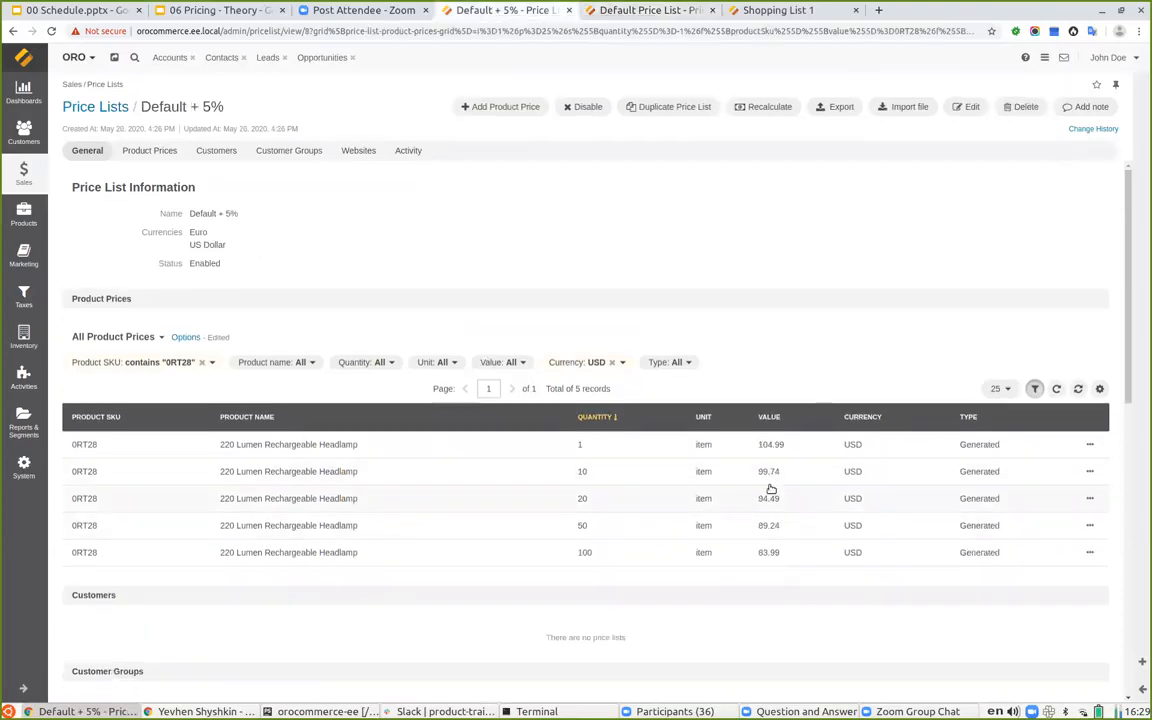
pyautogui.click(1056, 389)
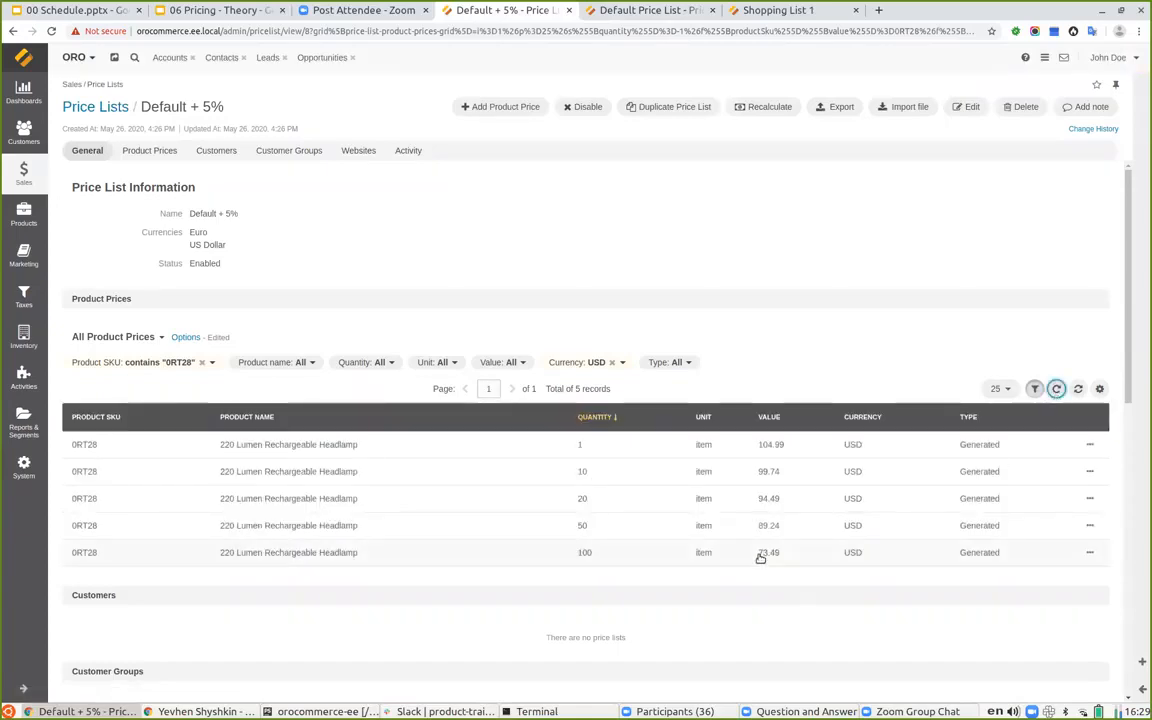
pyautogui.moveTo(760, 556); pyautogui.dragTo(789, 555)
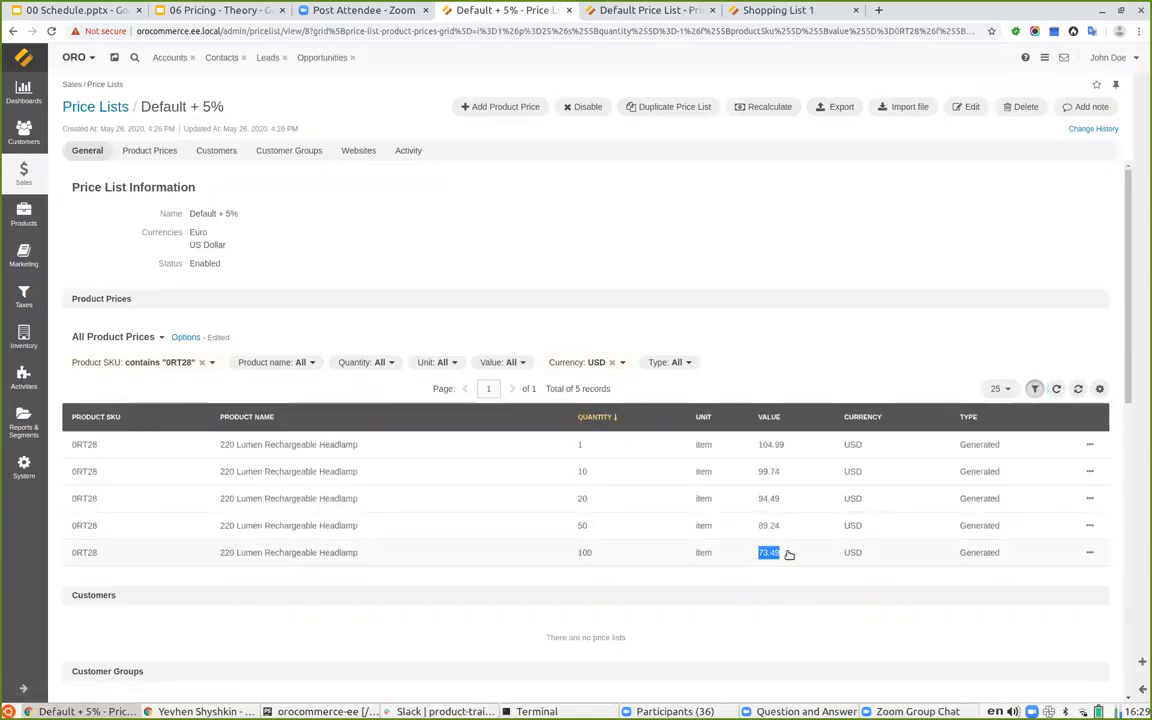
pyautogui.click(763, 575)
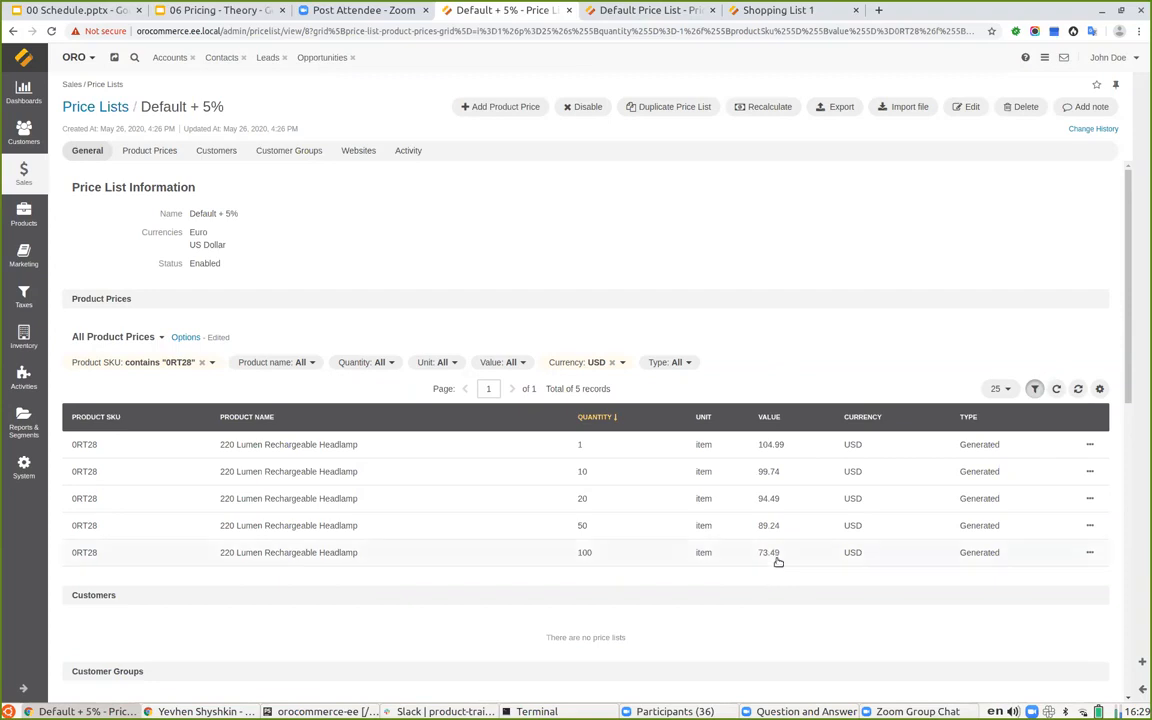
# Leave the Default Price List and view the list of all price attributes.
pyautogui.click(640, 11)
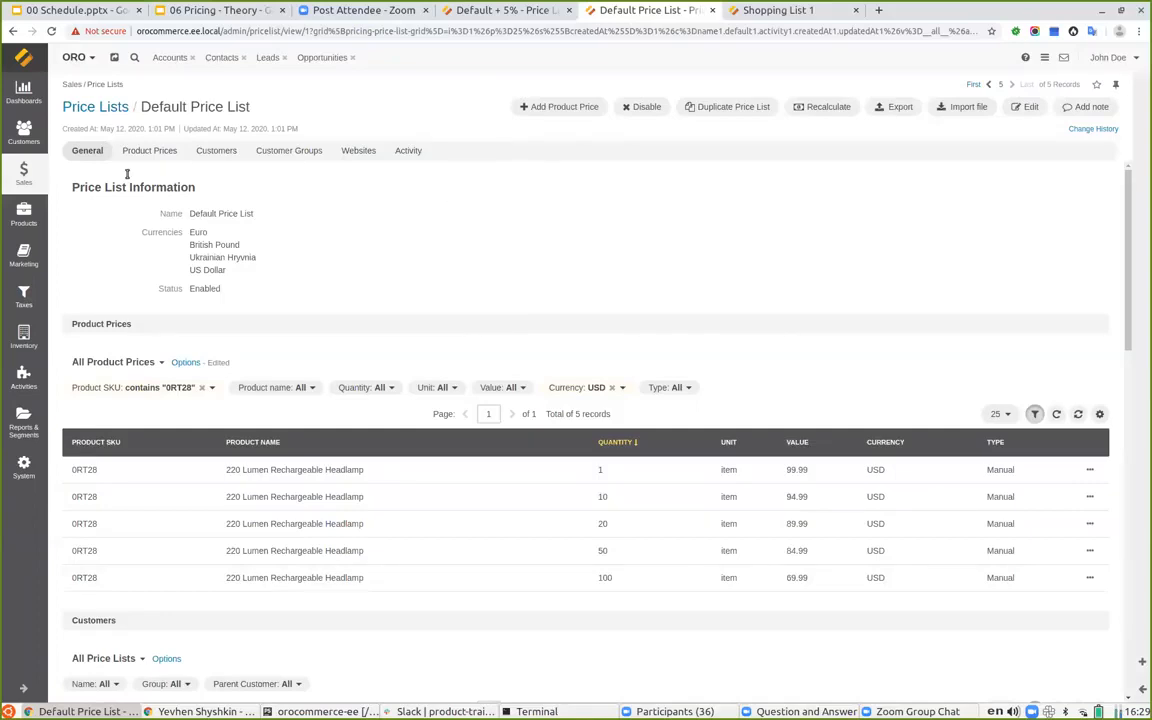
pyautogui.click(88, 107)
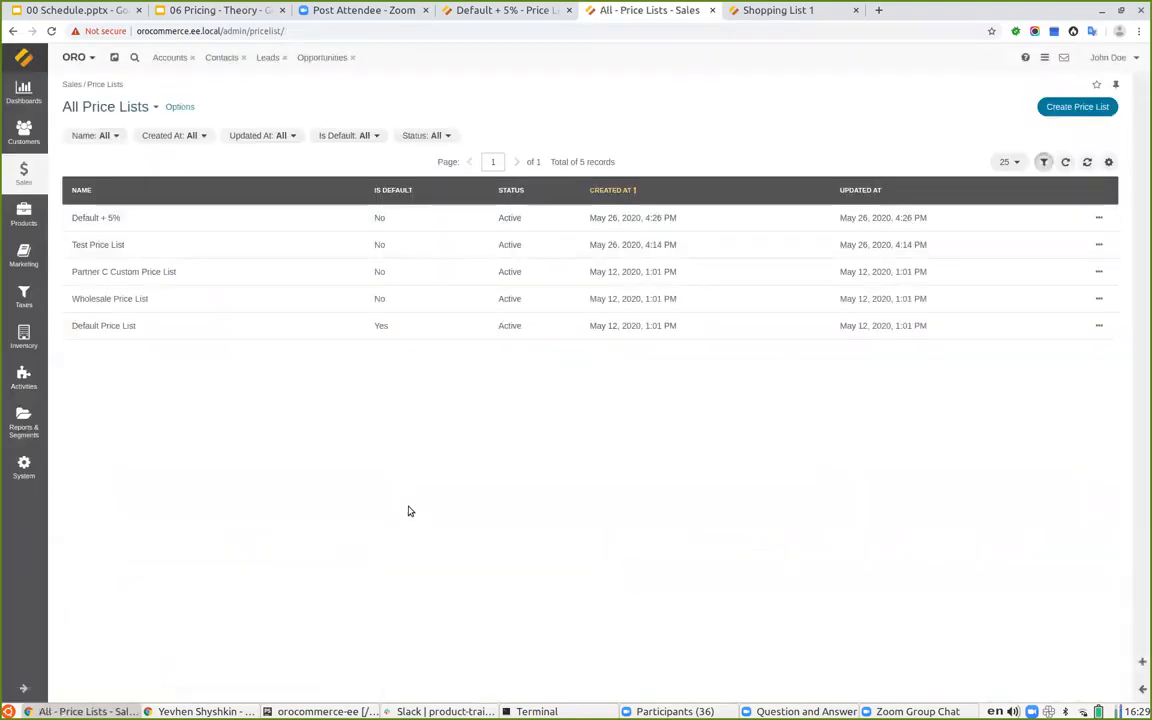
pyautogui.click(20, 170)
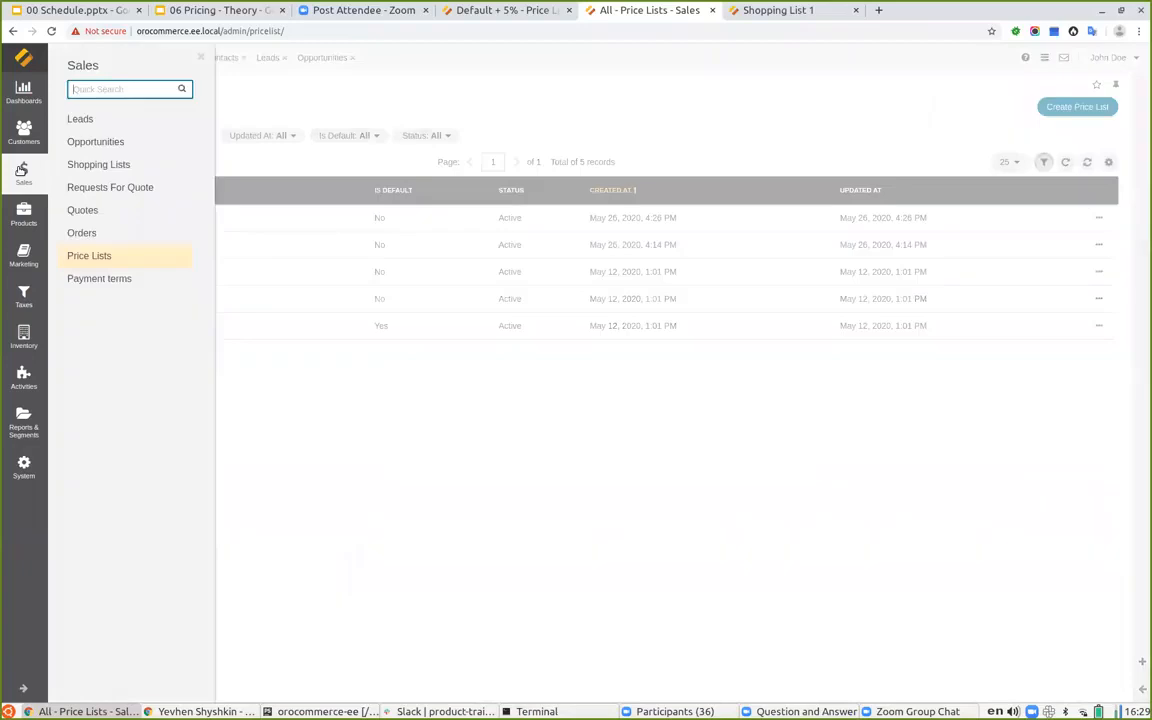
pyautogui.click(23, 213)
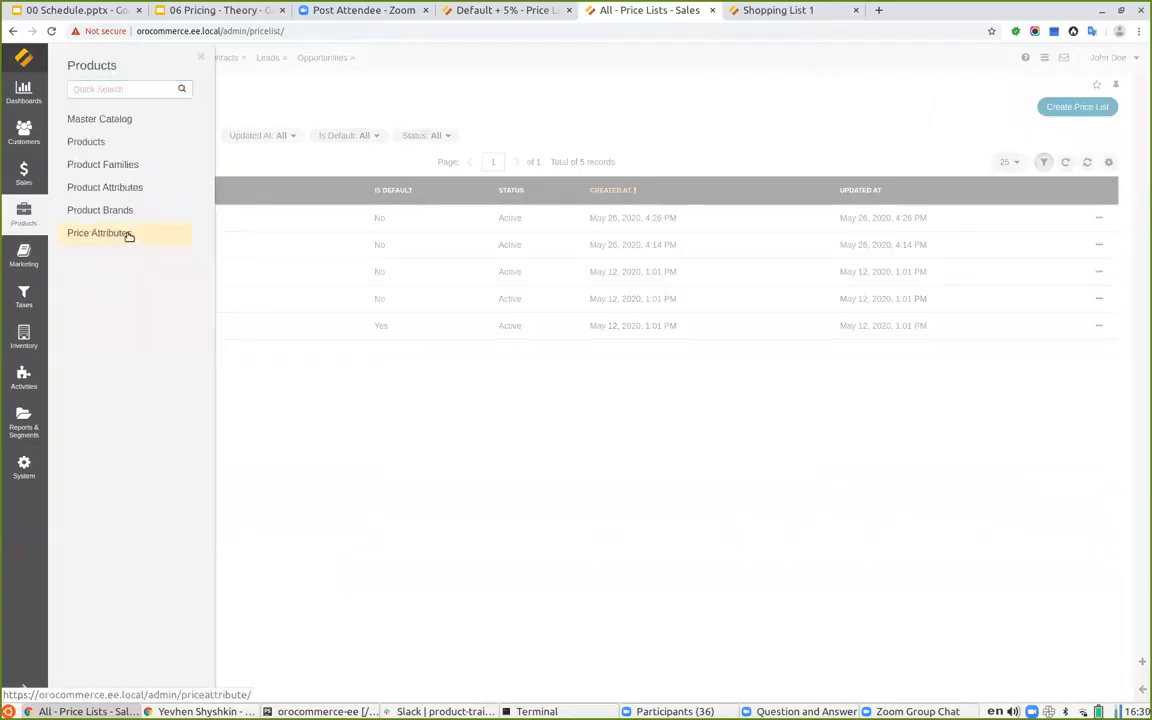
pyautogui.click(128, 236)
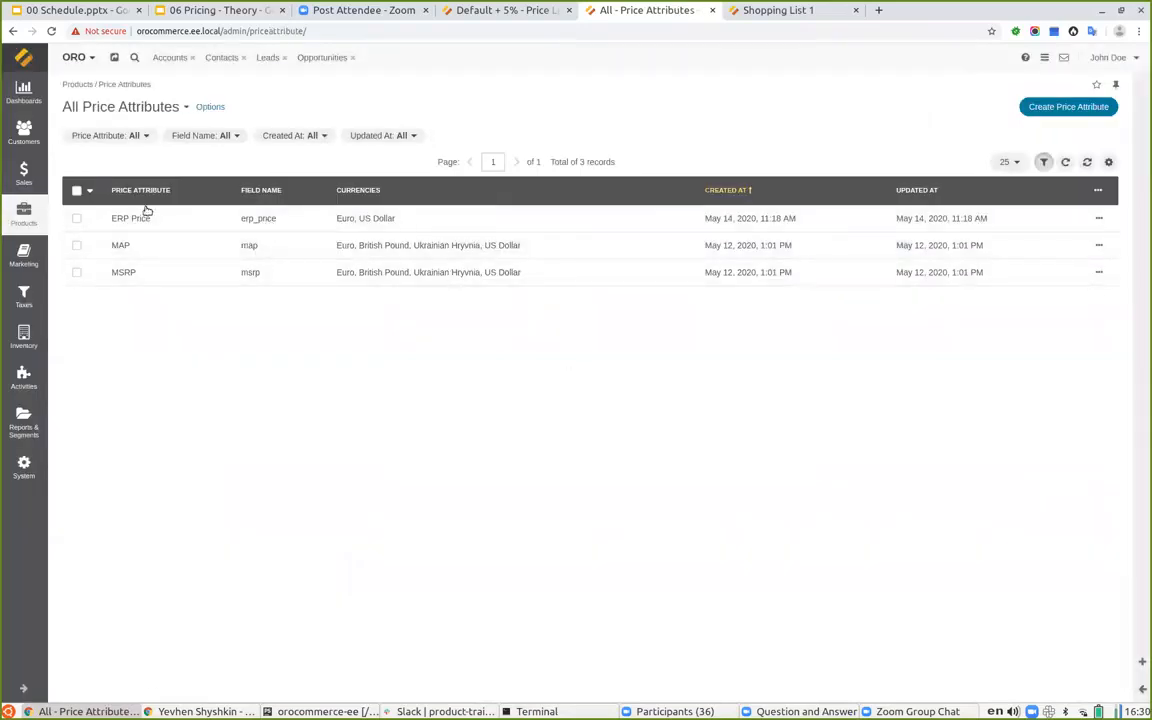
# Open the product 9OL25 - Women's White Slip-On Clogs and examine the ERP Price among its price attributes.
pyautogui.click(20, 205)
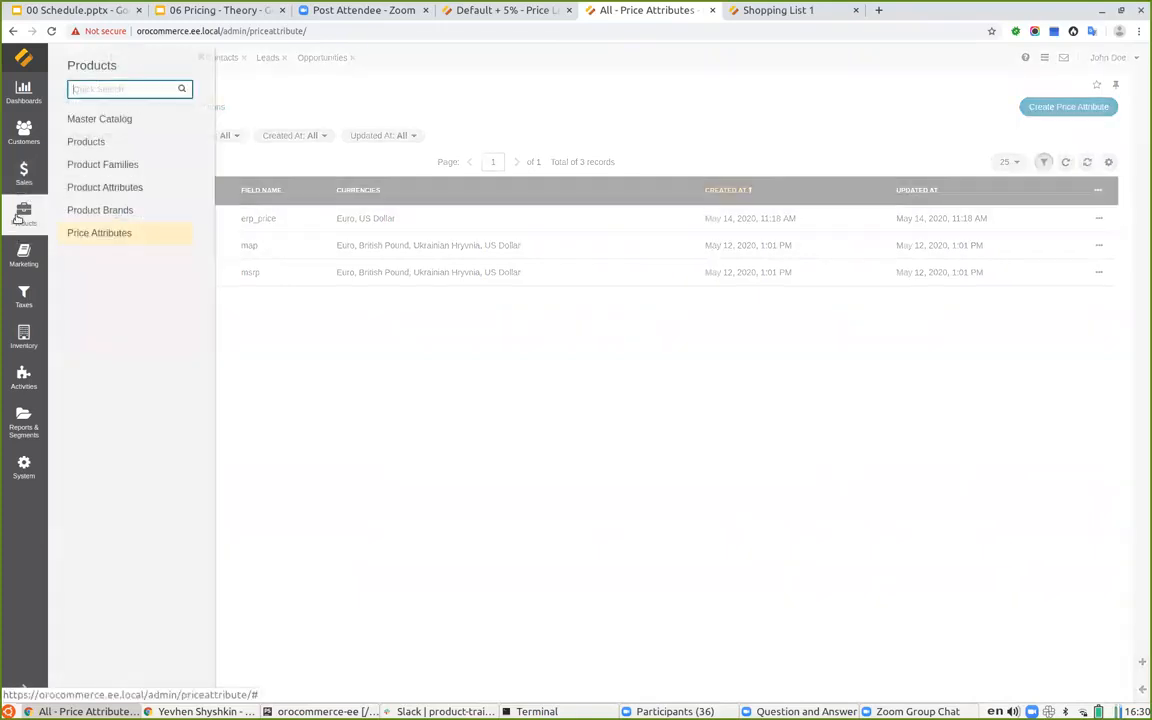
pyautogui.click(79, 147)
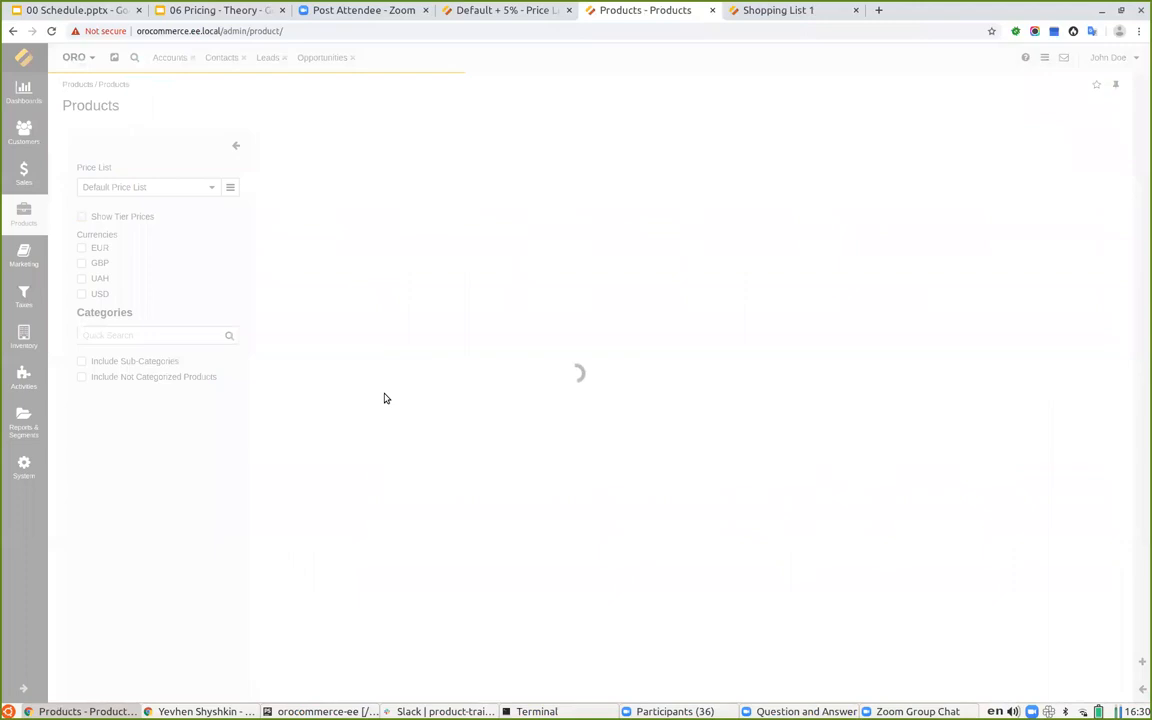
pyautogui.scroll(-3, 848, 329)
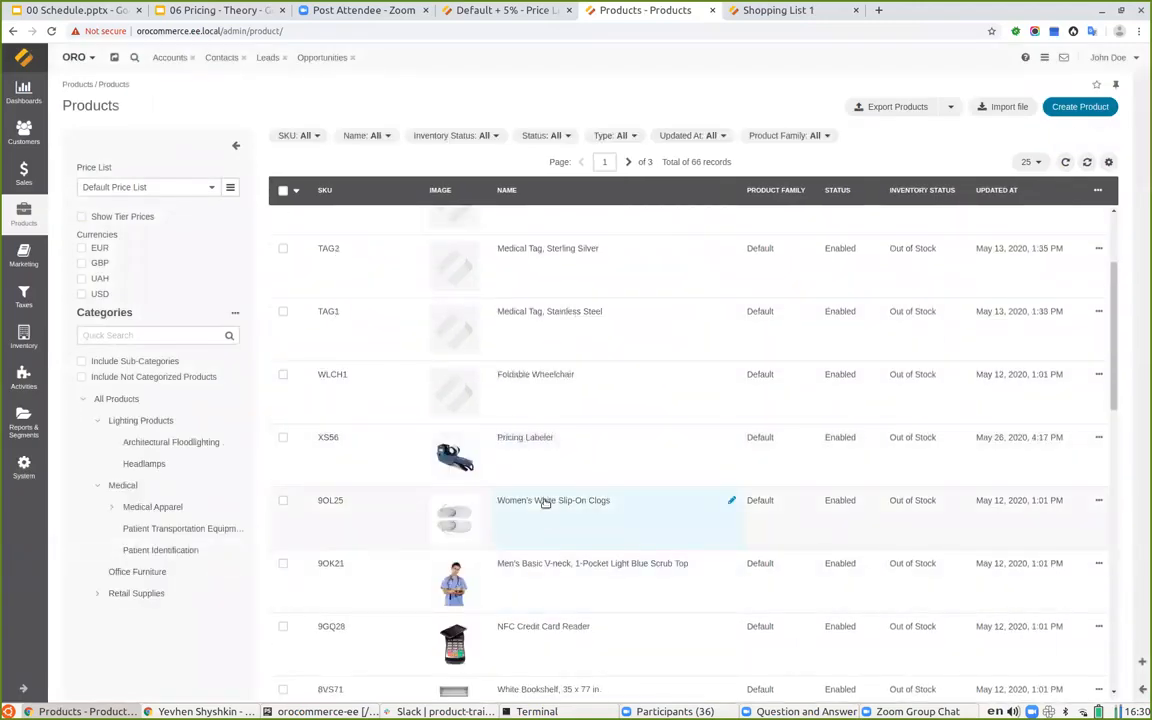
pyautogui.click(541, 502)
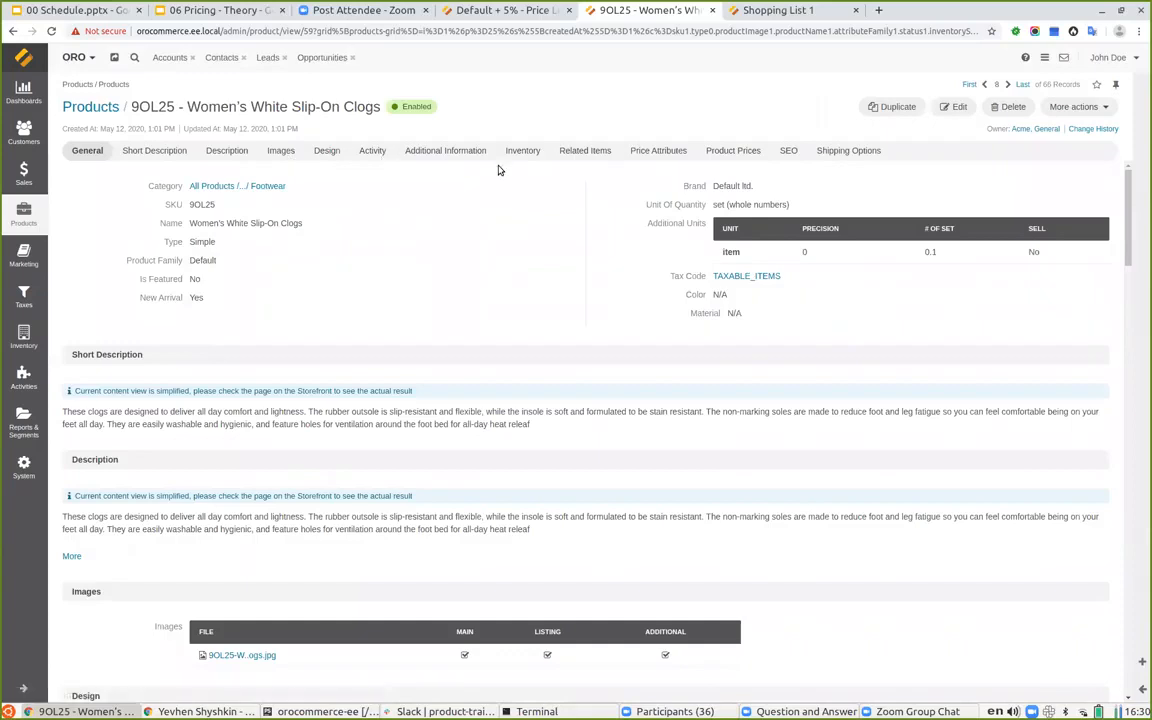
pyautogui.click(580, 150)
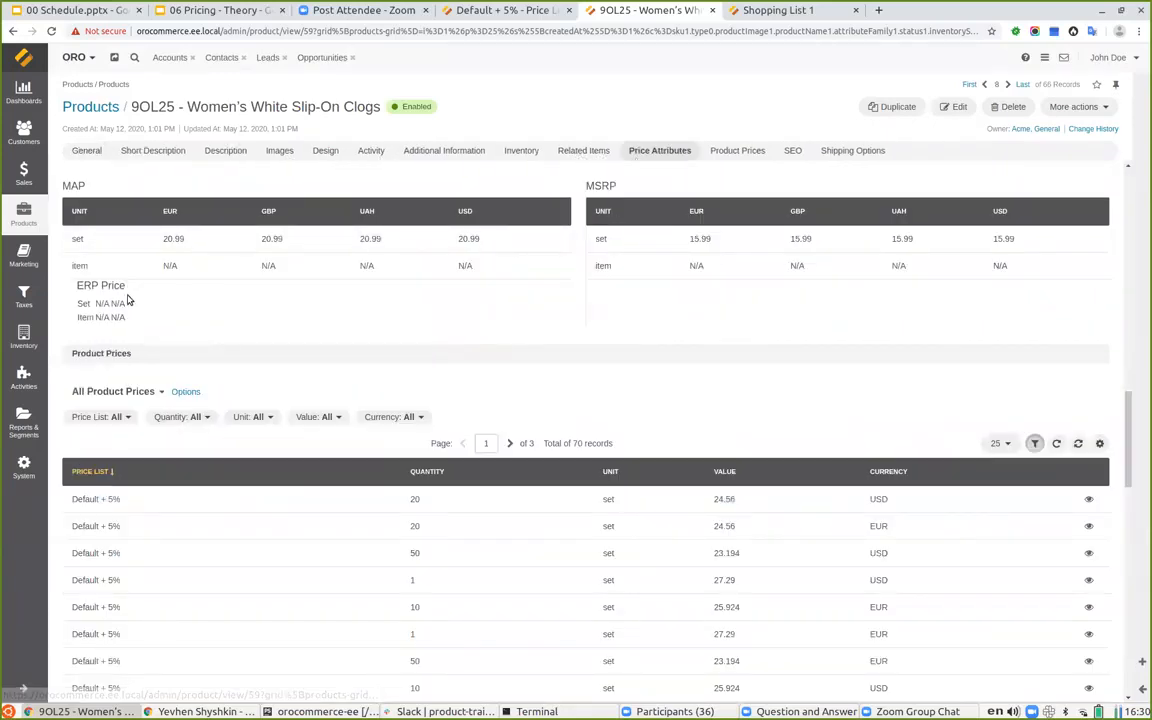
pyautogui.moveTo(77, 284); pyautogui.dragTo(366, 315)
pyautogui.click(366, 315)
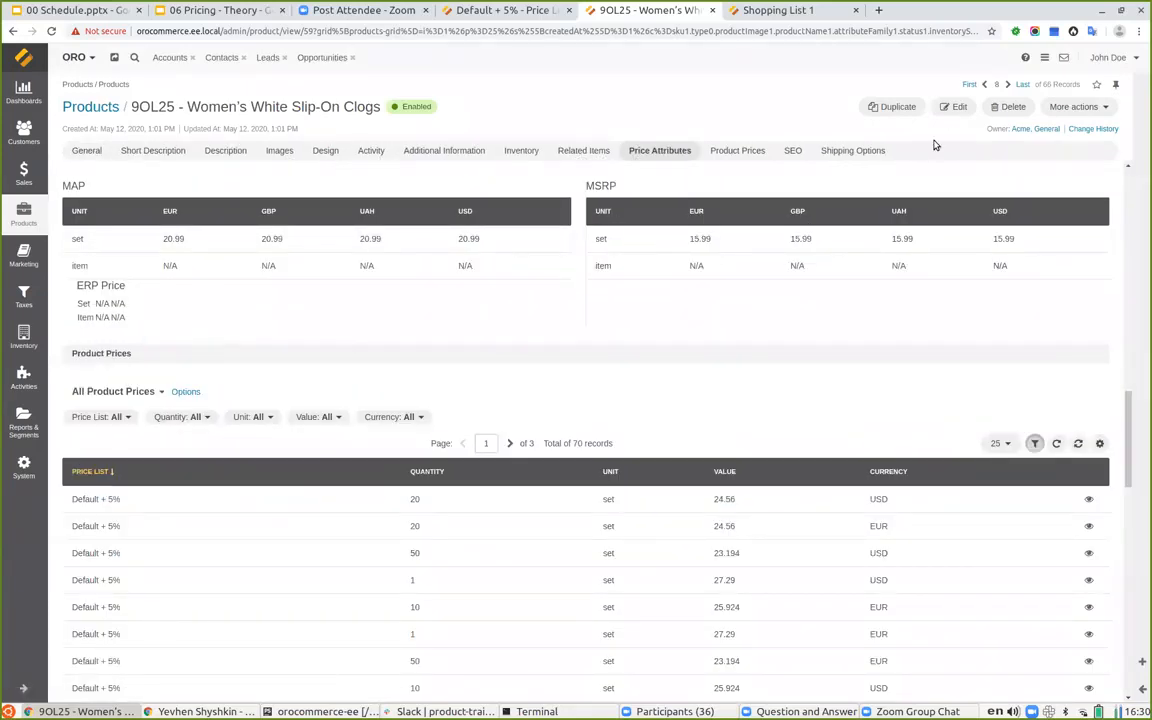
# Edit product 9OL25 and set its ERP Price per set to 15 EUR and 18 USD.
pyautogui.click(954, 106)
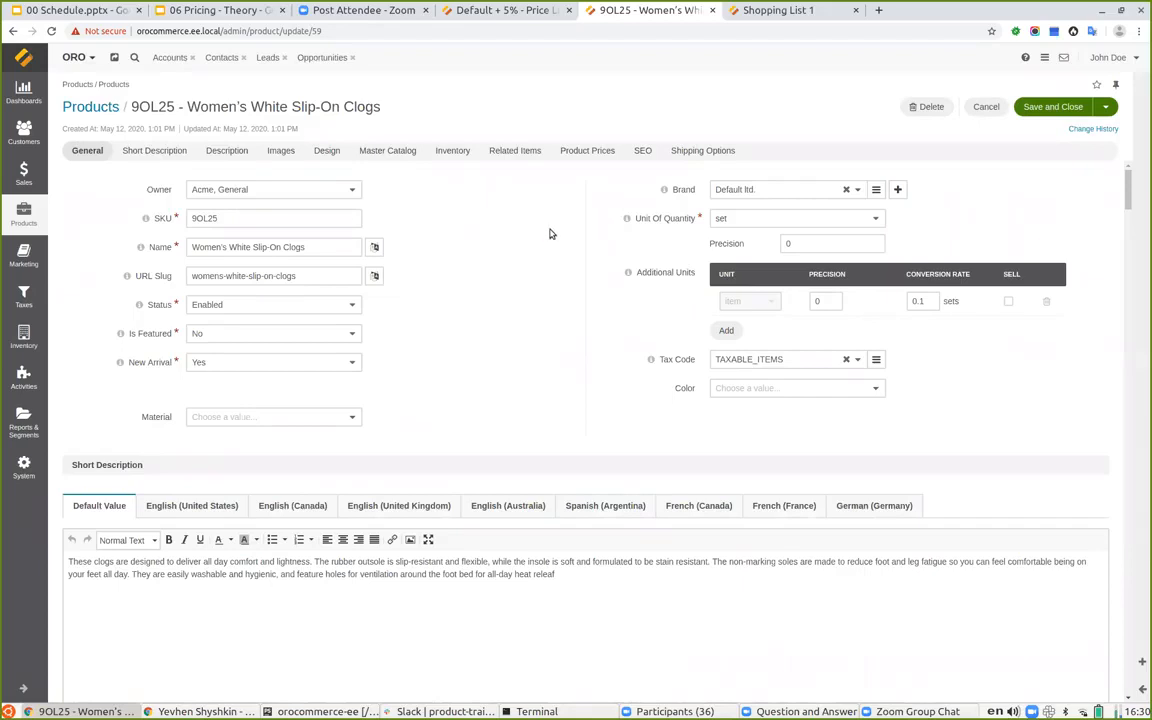
pyautogui.click(583, 151)
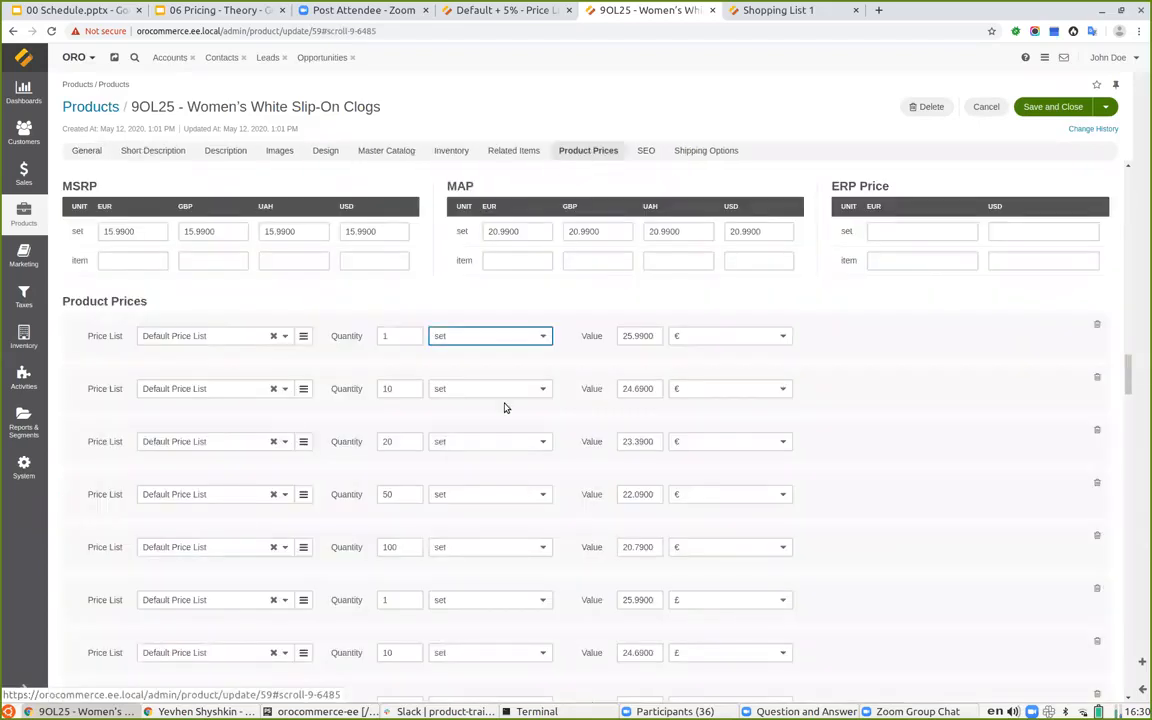
pyautogui.click(890, 232)
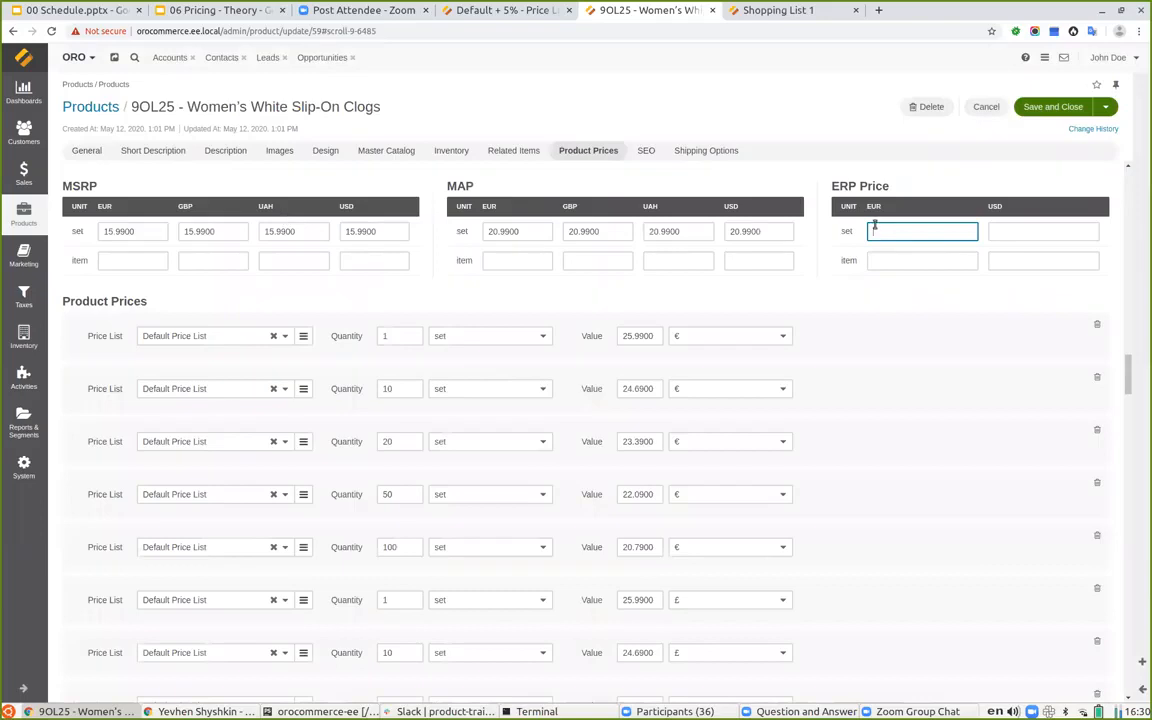
pyautogui.write('15')
pyautogui.click(1013, 232)
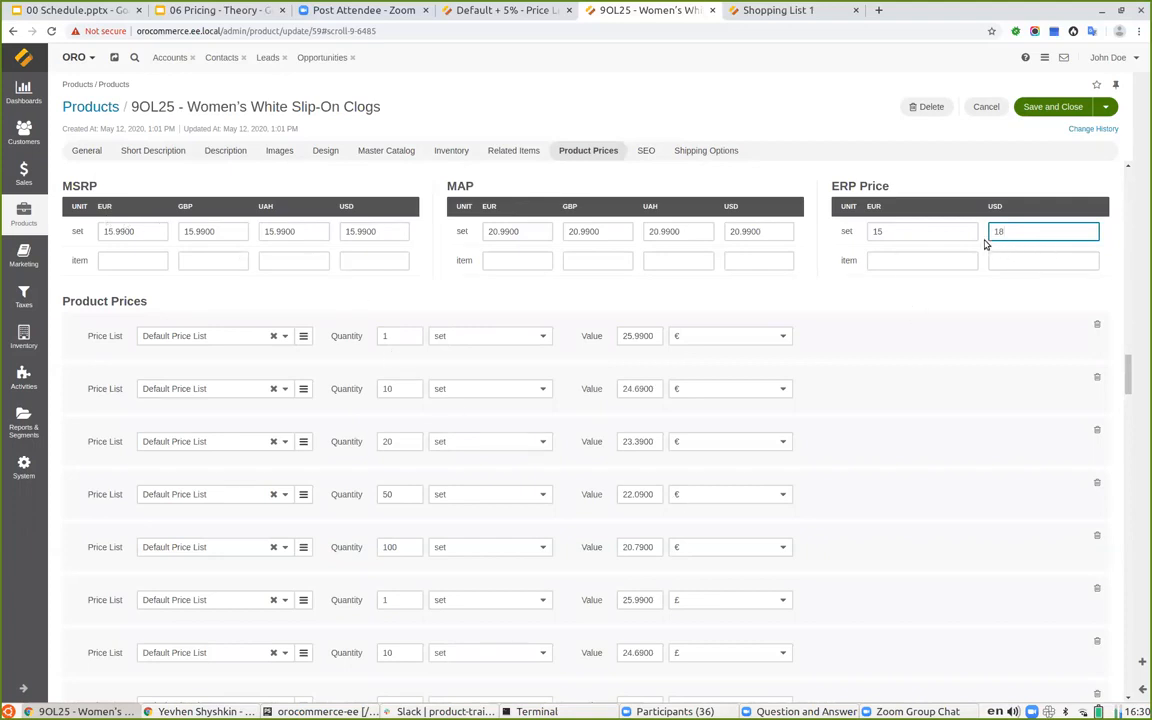
# Save product 9OL25 and check the ERP Price values among its price attributes.
pyautogui.click(1031, 108)
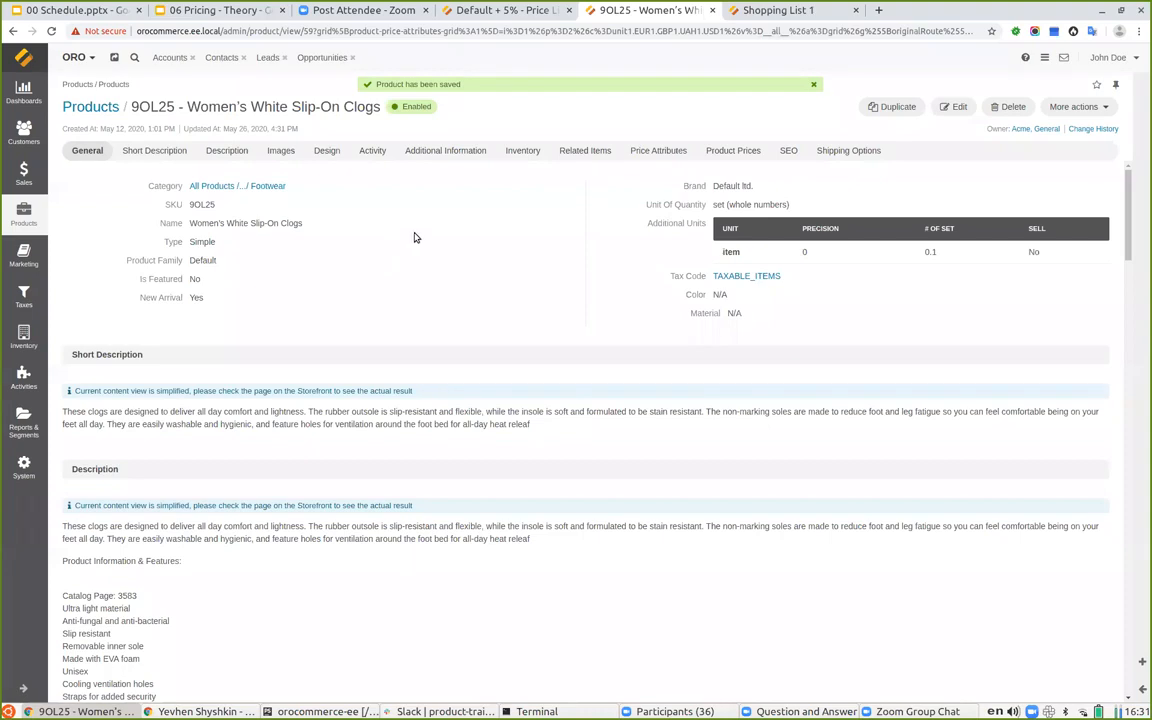
pyautogui.click(724, 150)
pyautogui.scroll(2, 549, 301)
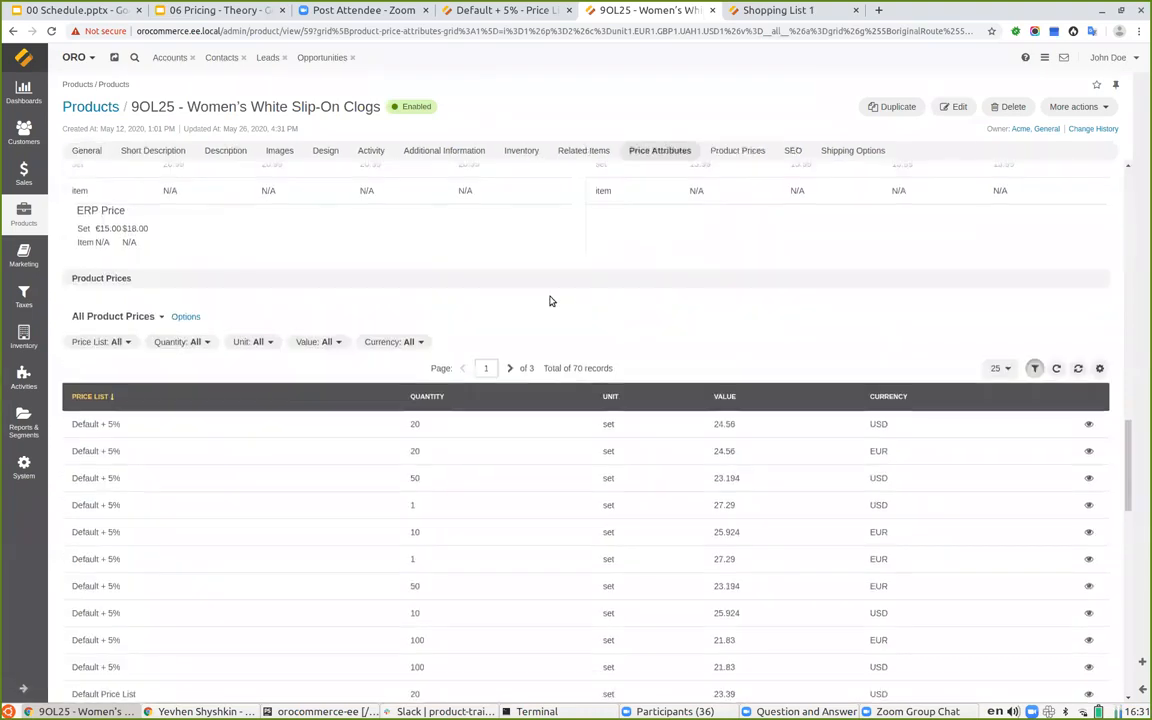
pyautogui.scroll(2, 155, 255)
pyautogui.moveTo(150, 326); pyautogui.dragTo(73, 323)
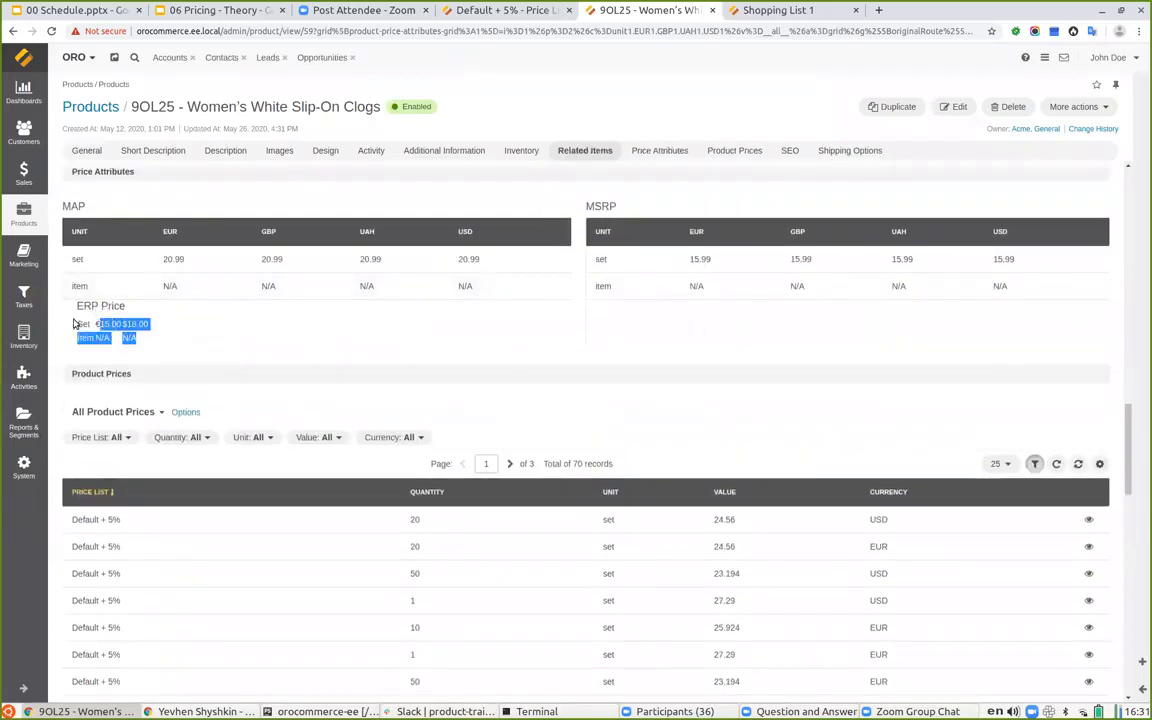
pyautogui.click(73, 323)
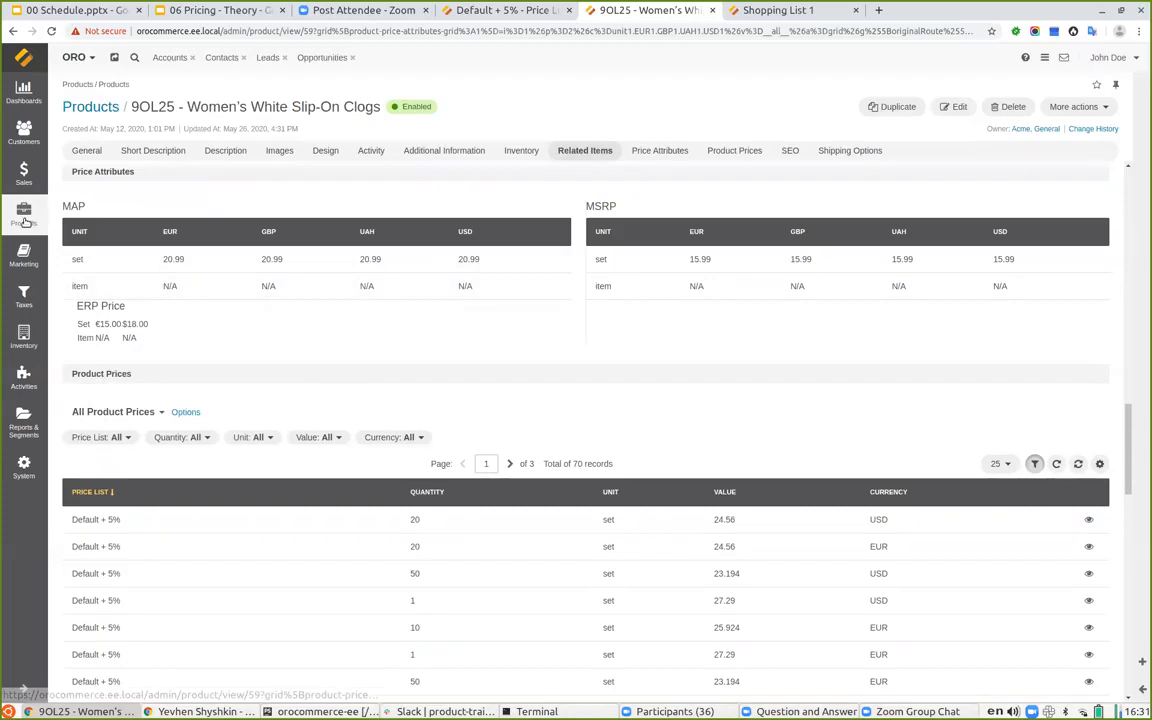
# Start a new price list named "ERP Price - 1" with the currencies US Dollar and Euro.
pyautogui.click(25, 213)
pyautogui.click(24, 172)
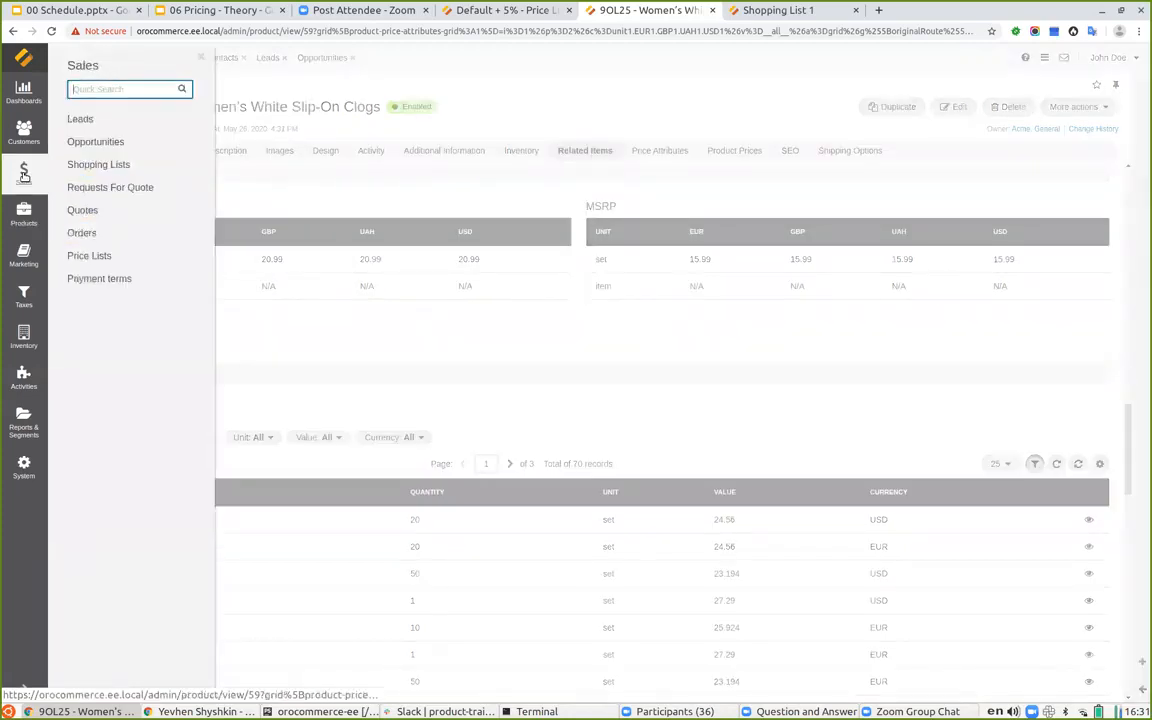
pyautogui.click(96, 256)
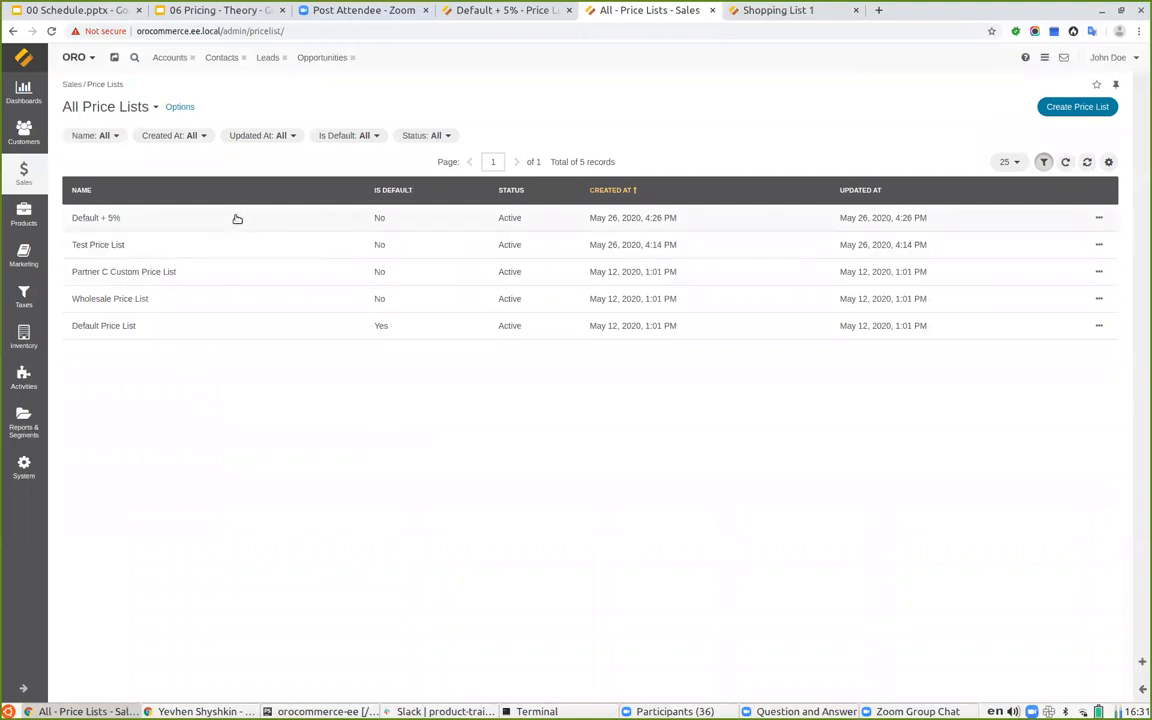
pyautogui.click(1076, 108)
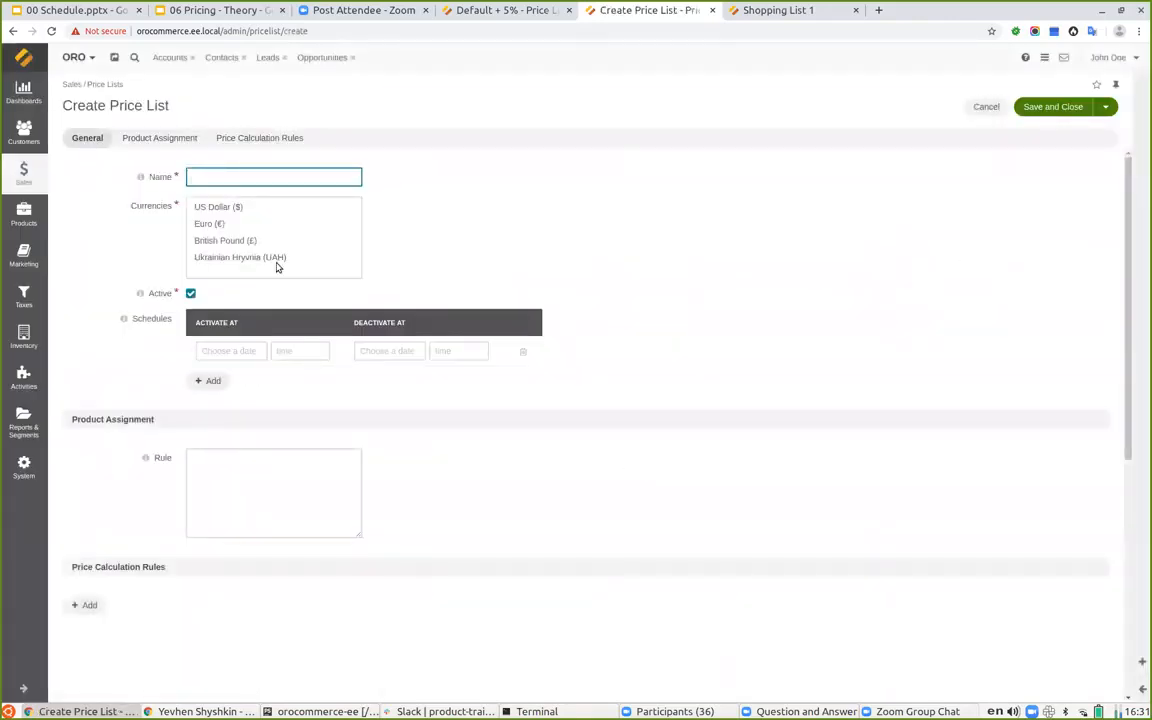
pyautogui.click(228, 210)
pyautogui.keyDown('ctrl'); pyautogui.click(228, 223); pyautogui.keyUp('ctrl')
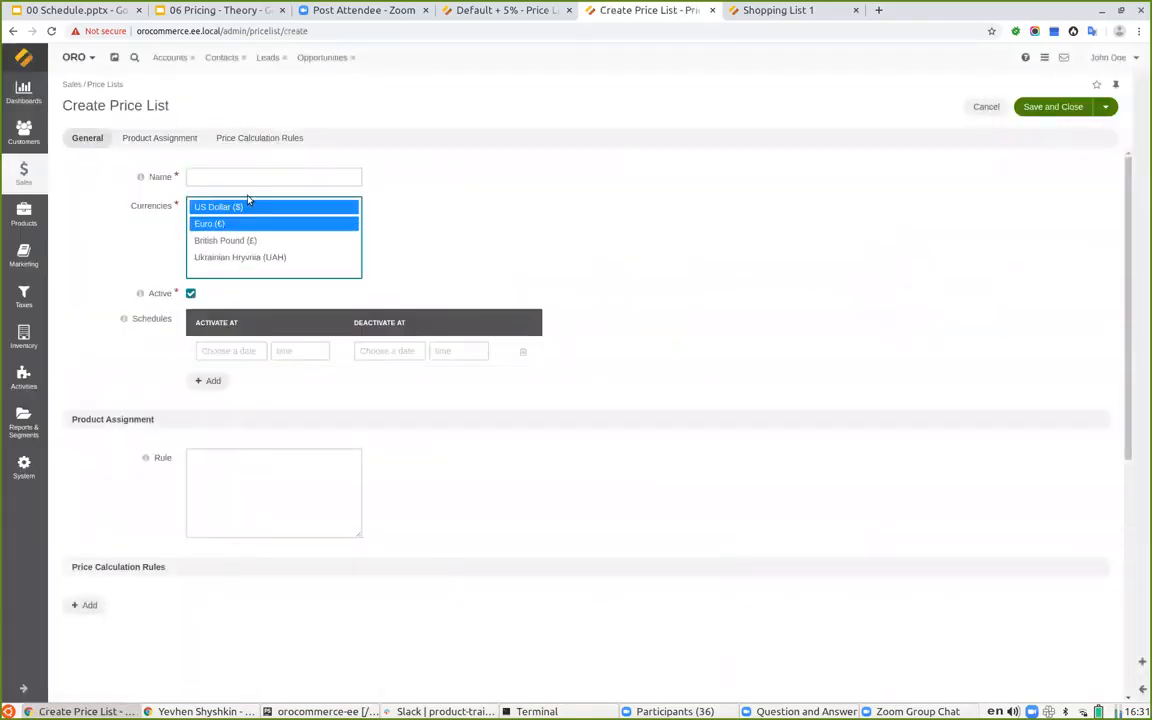
pyautogui.click(212, 179)
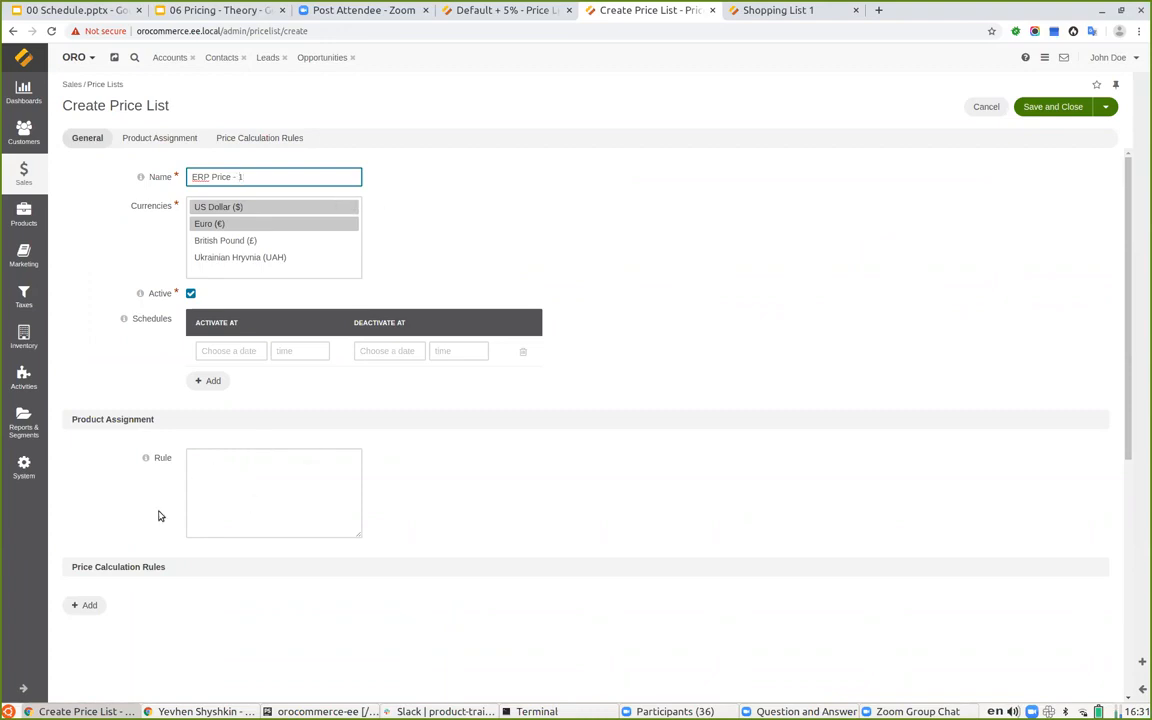
pyautogui.click(548, 213)
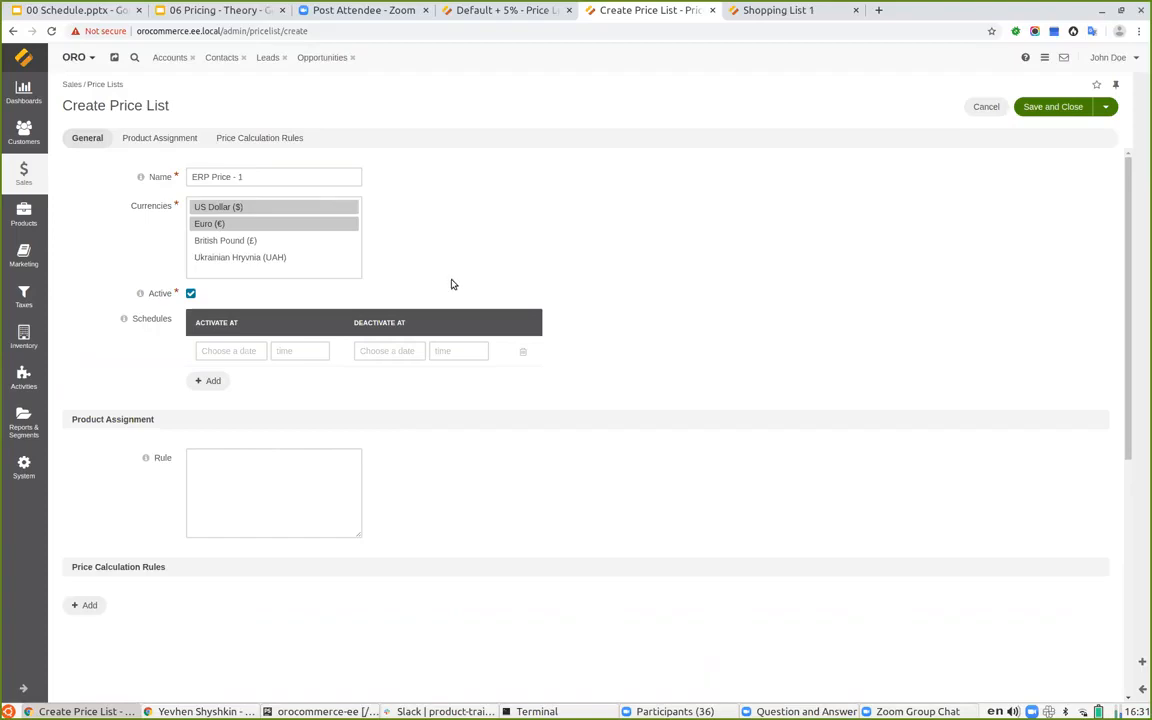
# Set the product assignment rule to "product.id > 0".
pyautogui.click(263, 493)
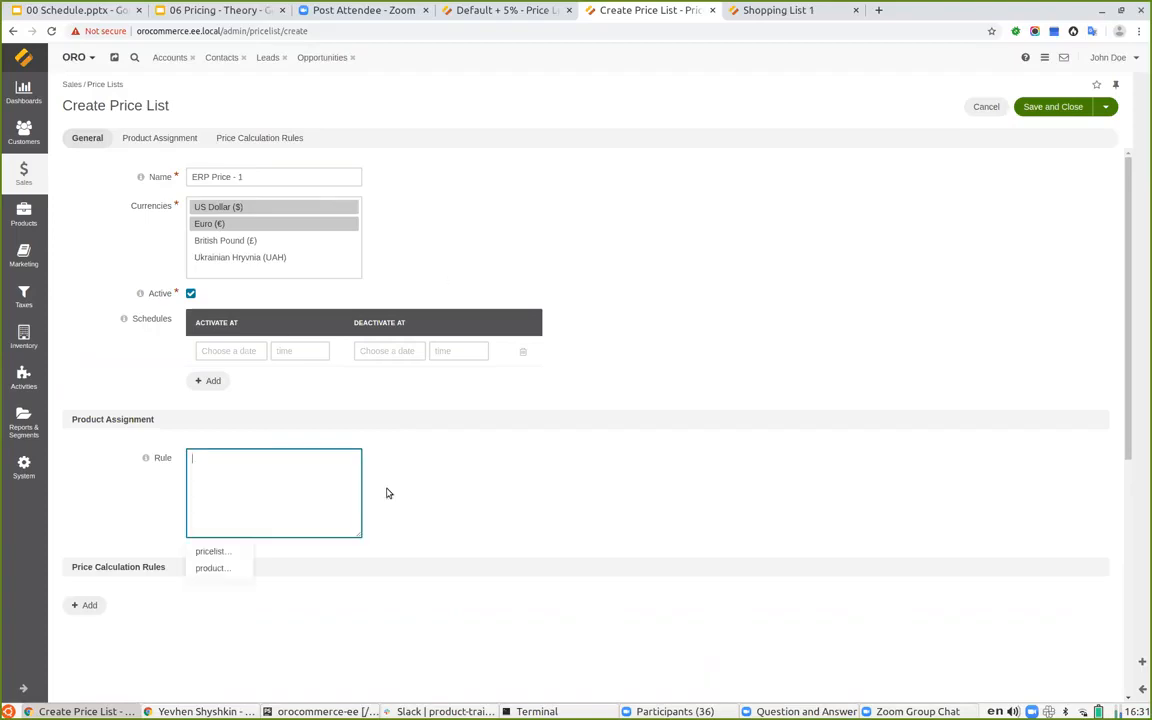
pyautogui.click(211, 566)
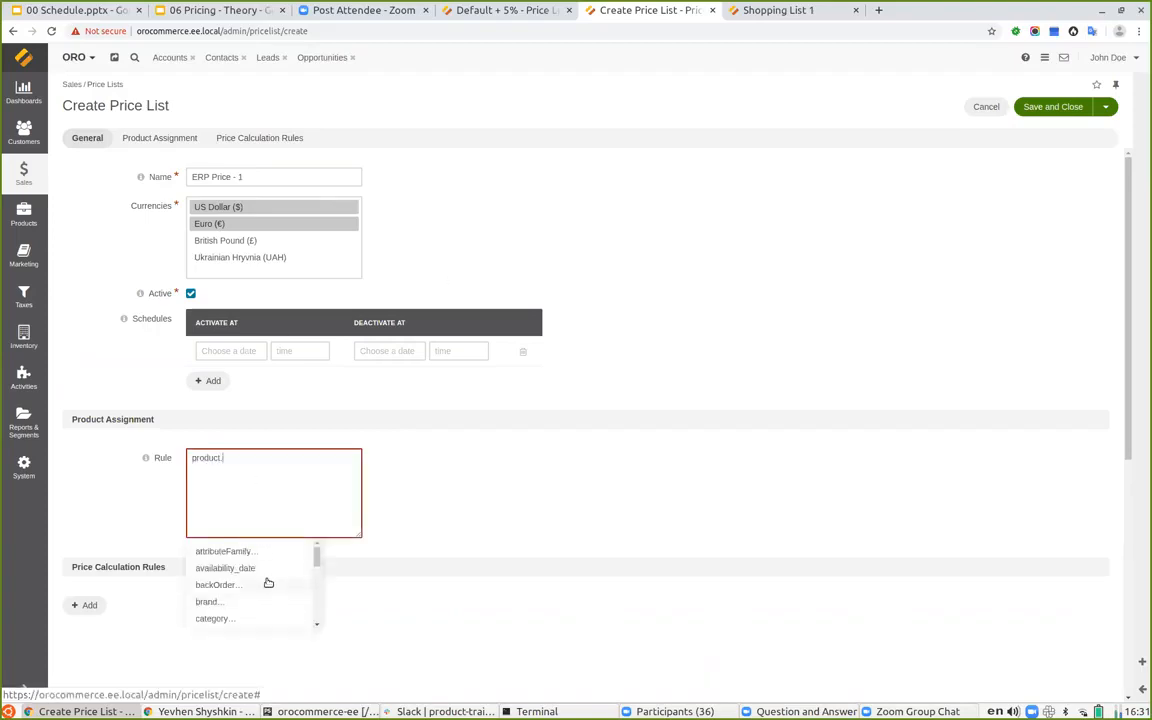
pyautogui.write('id > 0')
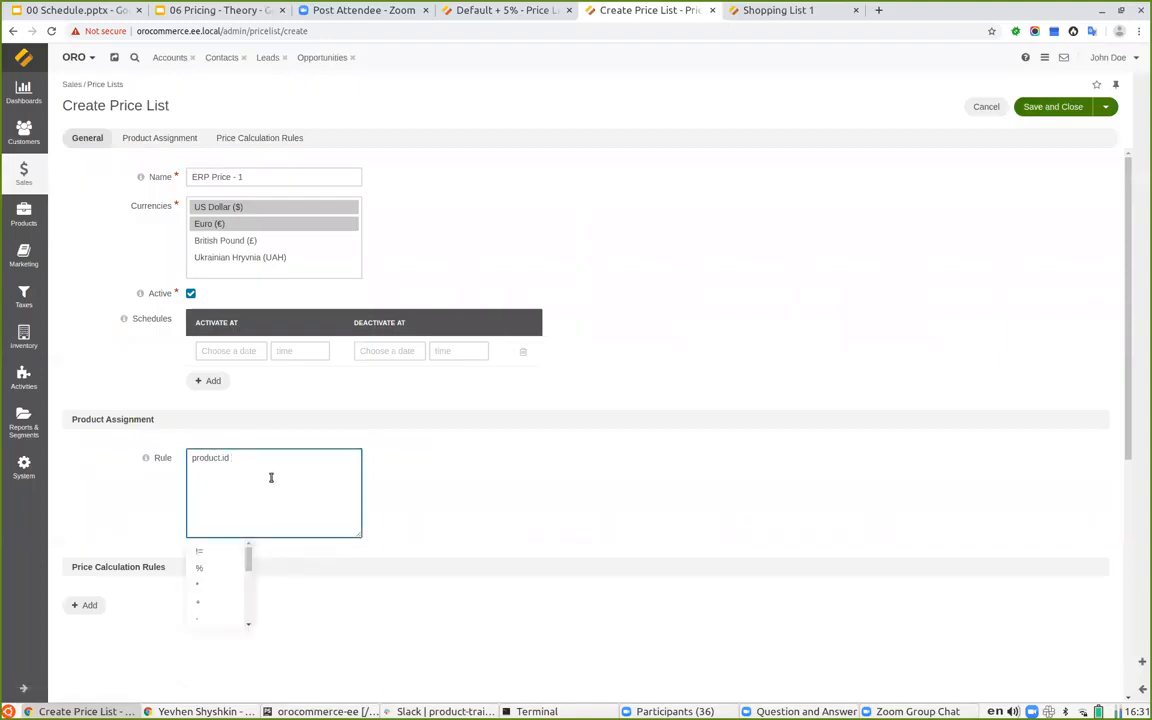
# Add a price calculation rule and set its currency expression to product.erp_price.currency.
pyautogui.click(88, 605)
pyautogui.scroll(-3, 279, 422)
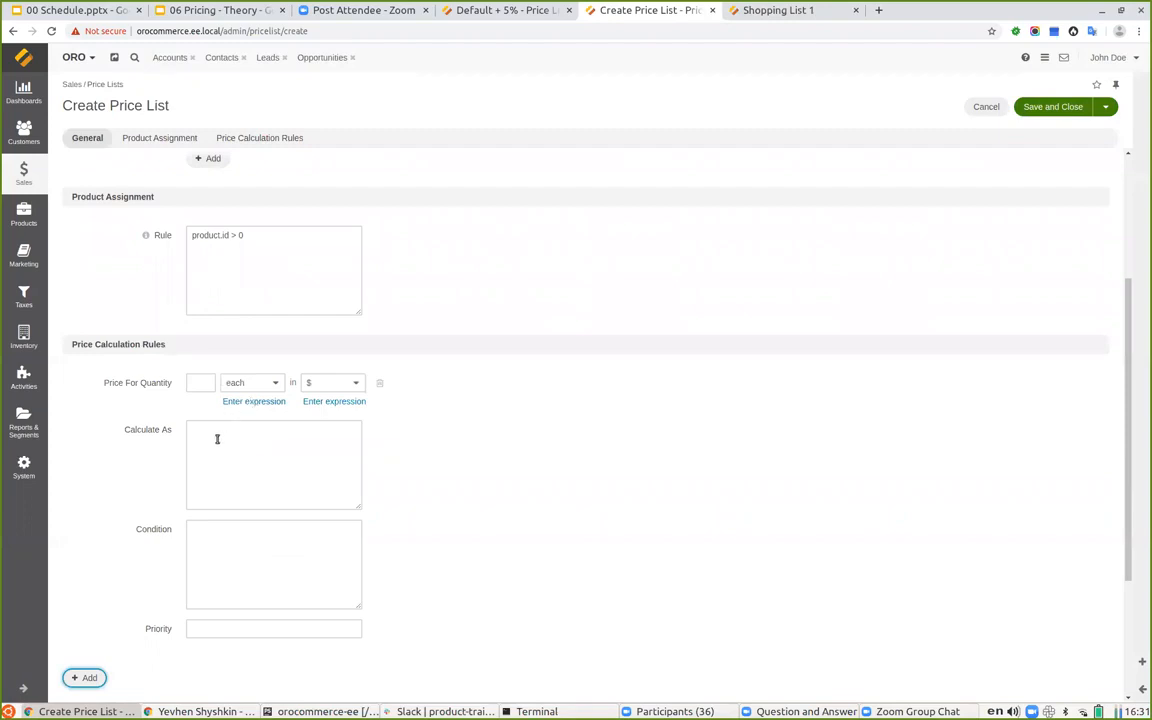
pyautogui.click(334, 401)
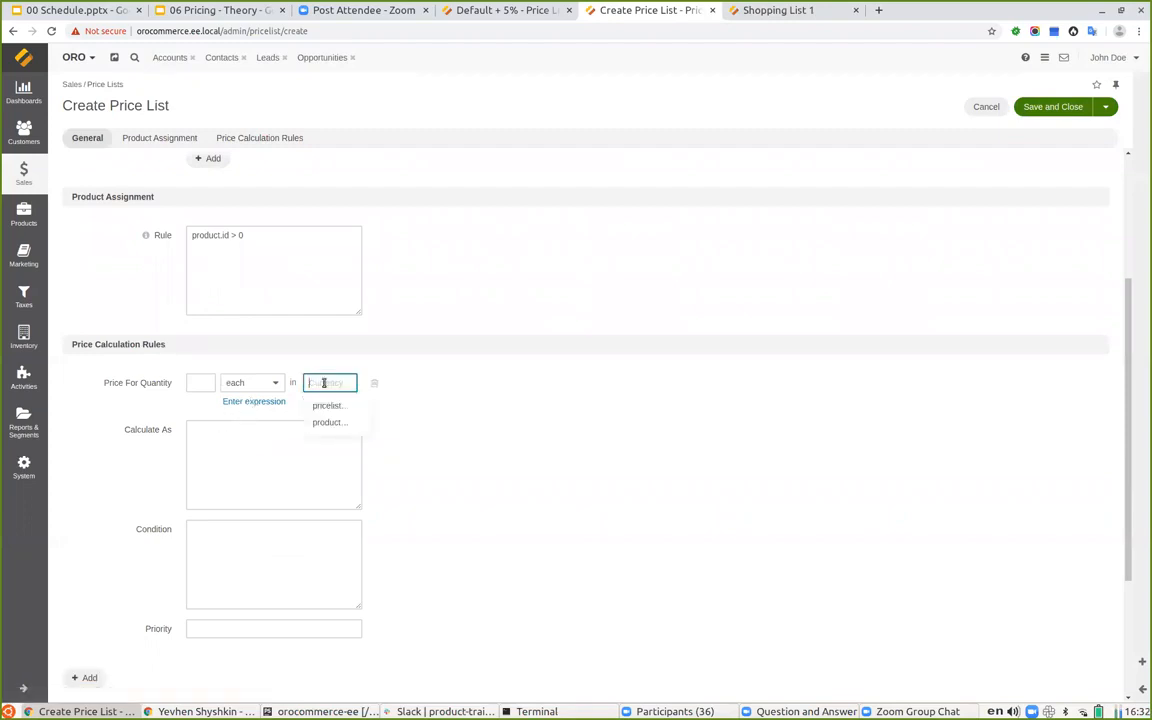
pyautogui.click(325, 422)
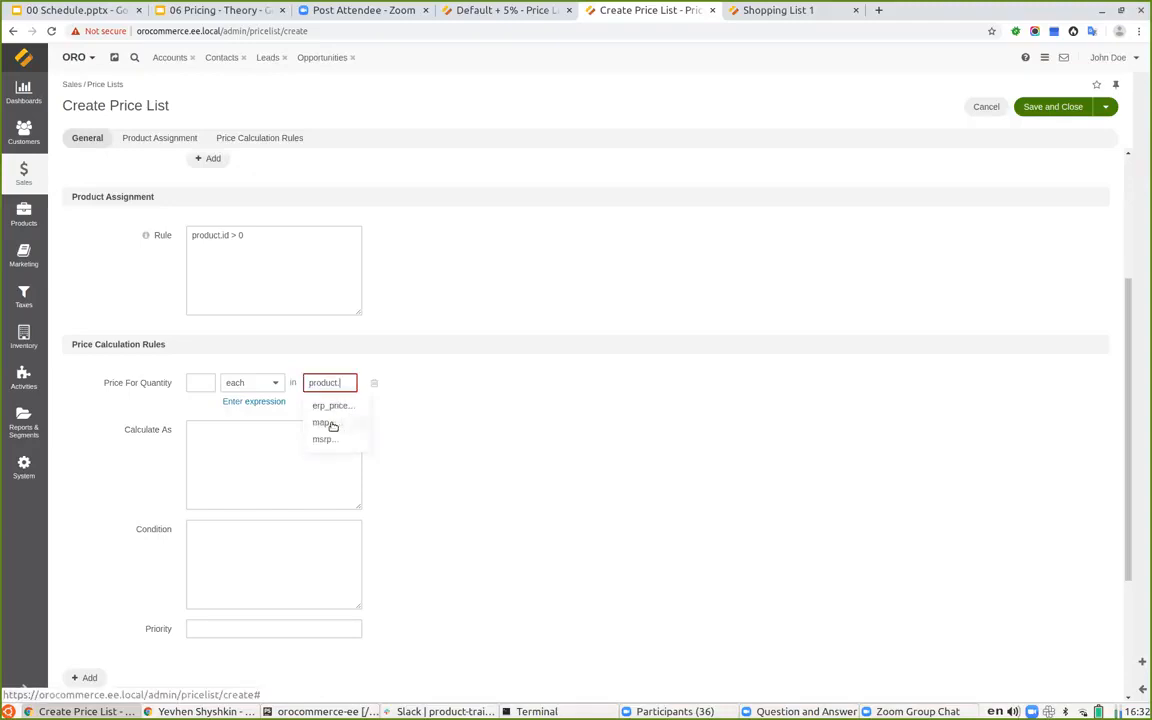
pyautogui.click(333, 406)
pyautogui.click(330, 407)
# Switch the calculation rule's unit to an expression and make it reference the unit of the product's erp_price attribute.
pyautogui.click(252, 385)
pyautogui.click(255, 389)
pyautogui.click(246, 402)
pyautogui.click(249, 386)
pyautogui.hotkey('ctrl', 'v')
pyautogui.click(190, 382)
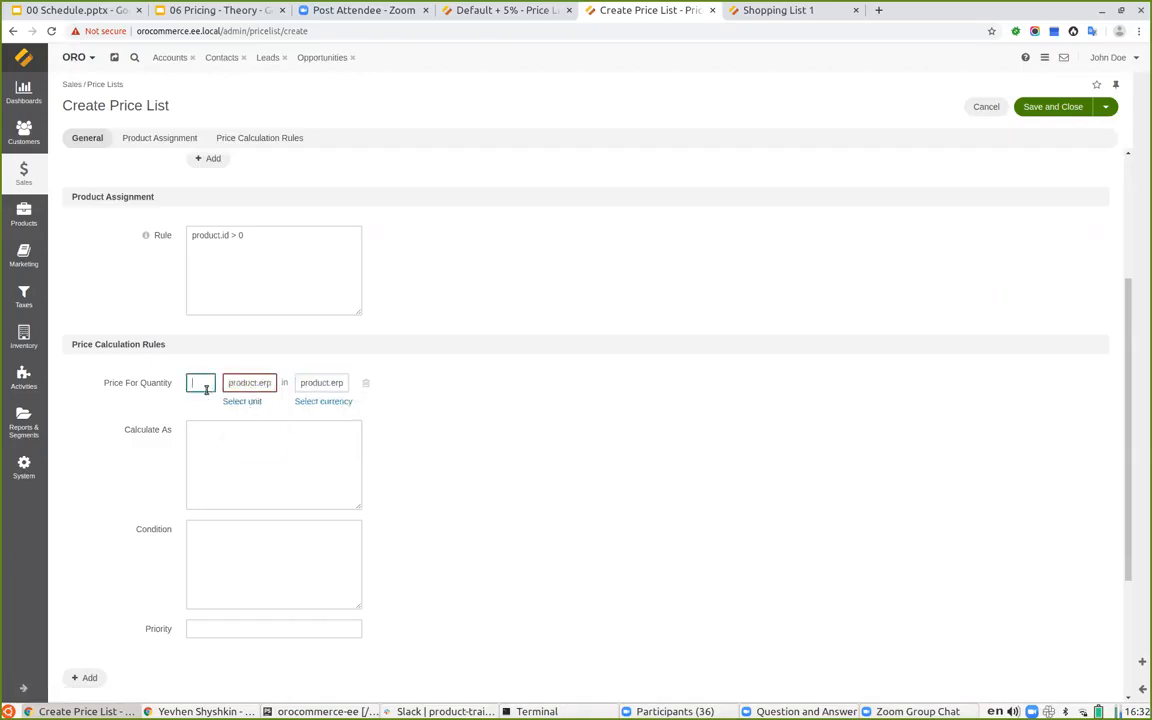
pyautogui.click(260, 381)
pyautogui.press('End')
pyautogui.press('BackSpace')
pyautogui.press('BackSpace')
pyautogui.press('BackSpace')
pyautogui.press('BackSpace')
pyautogui.press('BackSpace')
pyautogui.press('BackSpace')
pyautogui.press('BackSpace')
pyautogui.press('BackSpace')
pyautogui.press('Right')
pyautogui.press('Right')
pyautogui.press('Right')
pyautogui.press('Right')
pyautogui.press('Right')
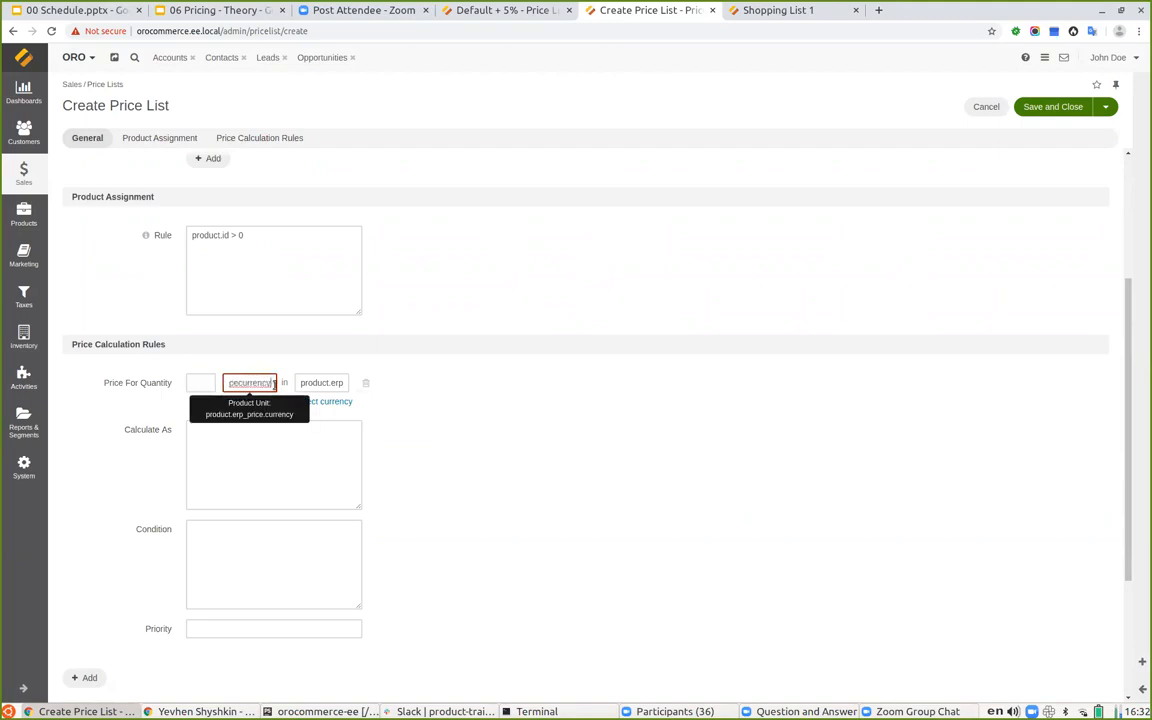
pyautogui.press('BackSpace')
pyautogui.press('BackSpace')
pyautogui.press('BackSpace')
pyautogui.press('BackSpace')
pyautogui.press('BackSpace')
pyautogui.press('BackSpace')
pyautogui.press('BackSpace')
pyautogui.press('BackSpace')
pyautogui.write('e.')
pyautogui.press('BackSpace')
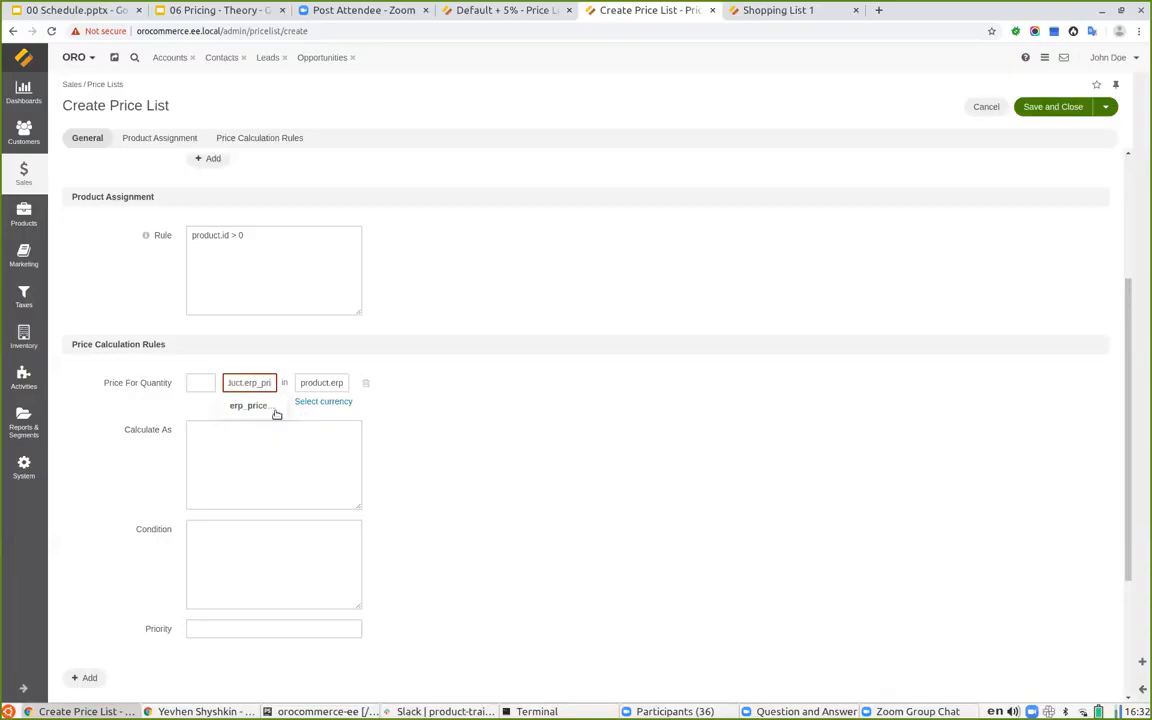
pyautogui.click(252, 406)
pyautogui.click(256, 407)
# Set the calculation rule's quantity expression to product.erp_price.quantity.
pyautogui.click(204, 381)
pyautogui.hotkey('ctrl', 'v')
pyautogui.hotkey('ctrl', 'a')
pyautogui.click(247, 387)
pyautogui.hotkey('ctrl', 'a')
pyautogui.click(204, 386)
pyautogui.hotkey('ctrl', 'a')
pyautogui.hotkey('ctrl', 'v')
pyautogui.click(213, 382)
pyautogui.press('BackSpace')
pyautogui.press('BackSpace')
pyautogui.press('BackSpace')
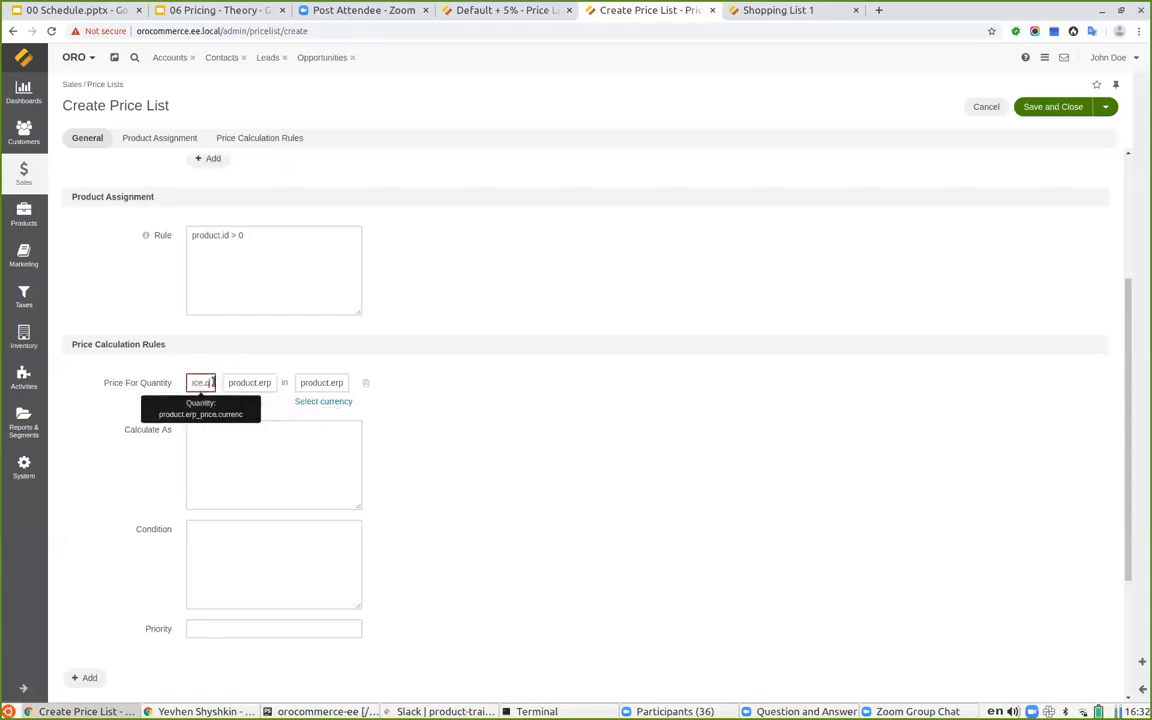
pyautogui.click(200, 404)
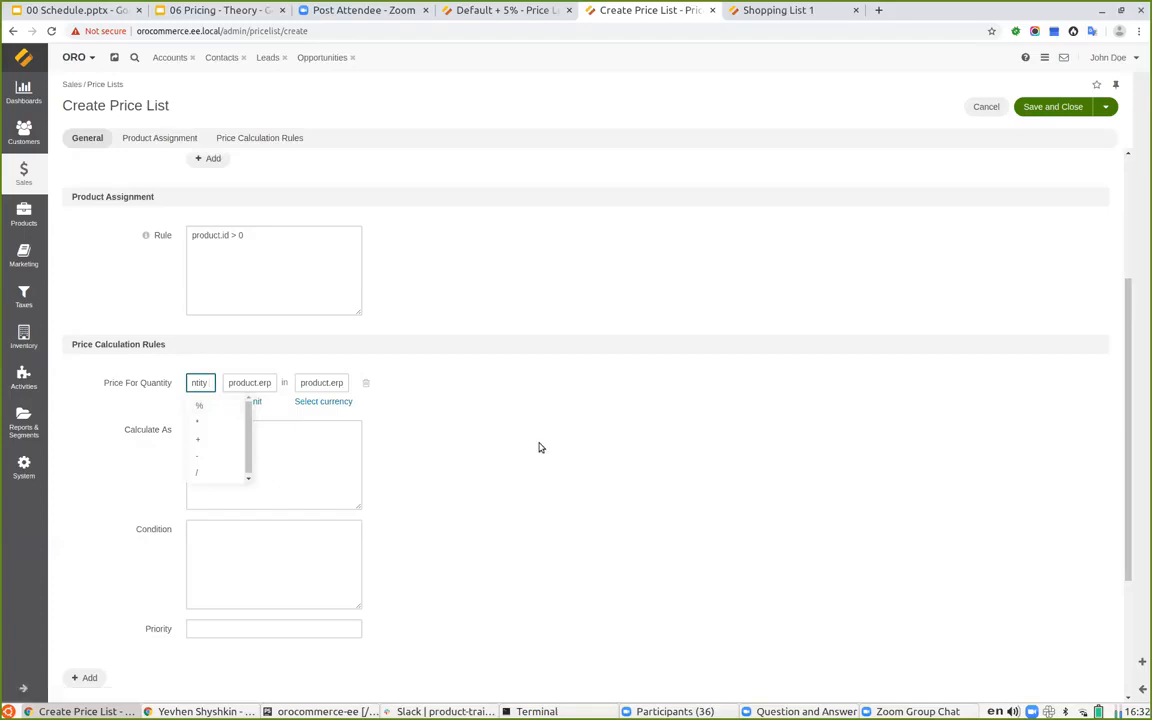
# Set the rule's price calculation formula to "product.erp_price.value - 1".
pyautogui.click(314, 459)
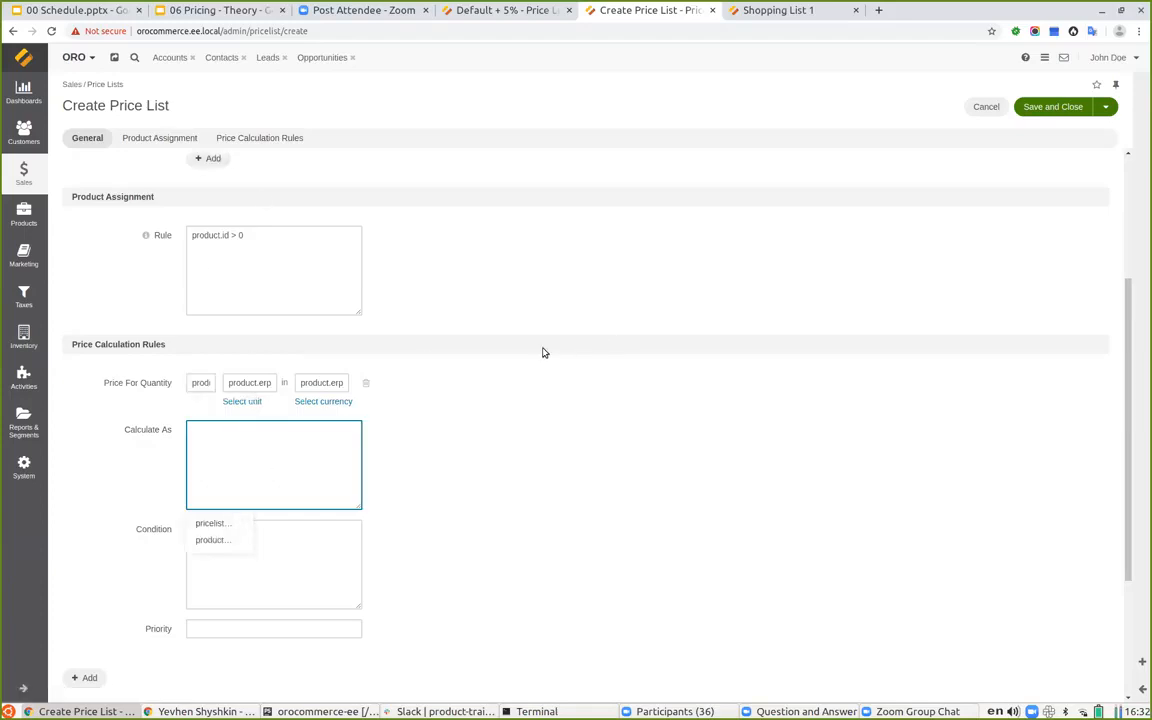
pyautogui.scroll(2, 432, 342)
pyautogui.scroll(-3, 432, 347)
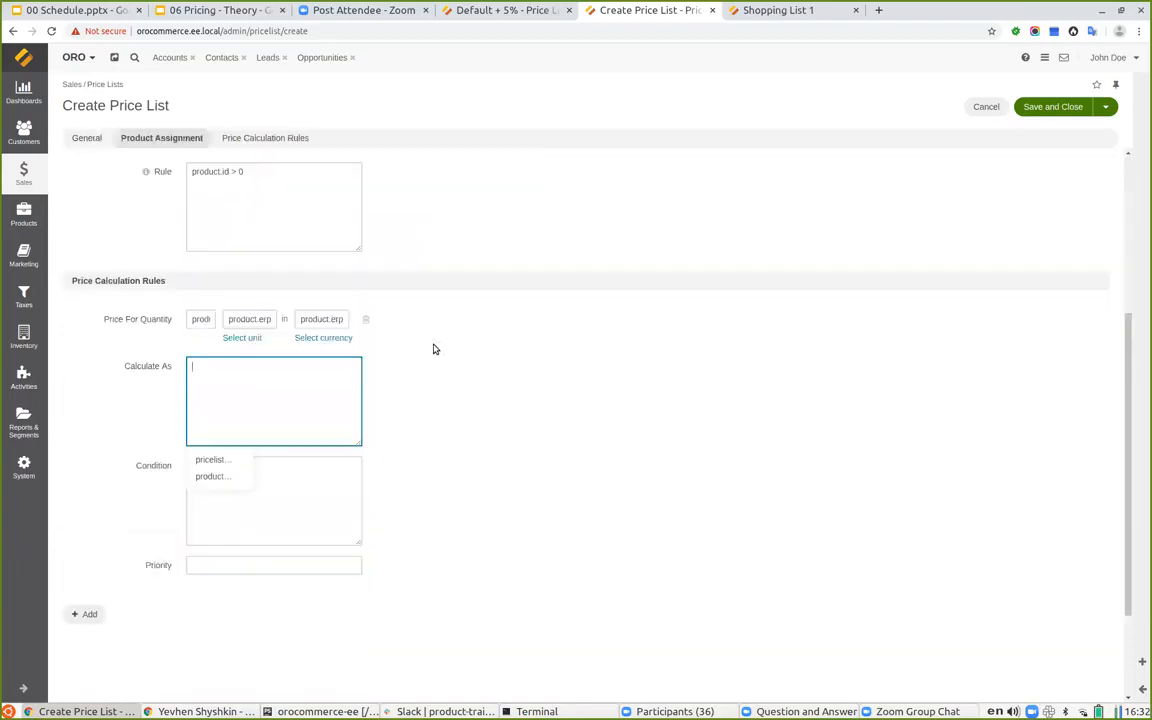
pyautogui.click(219, 475)
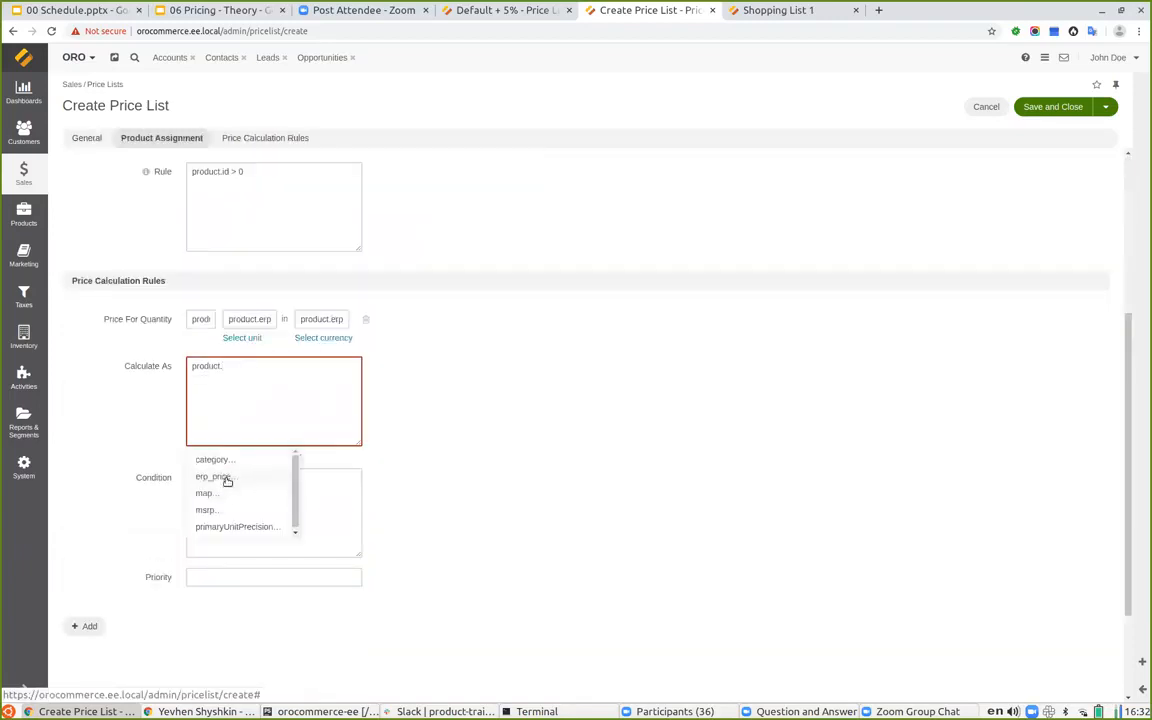
pyautogui.click(227, 478)
pyautogui.click(221, 479)
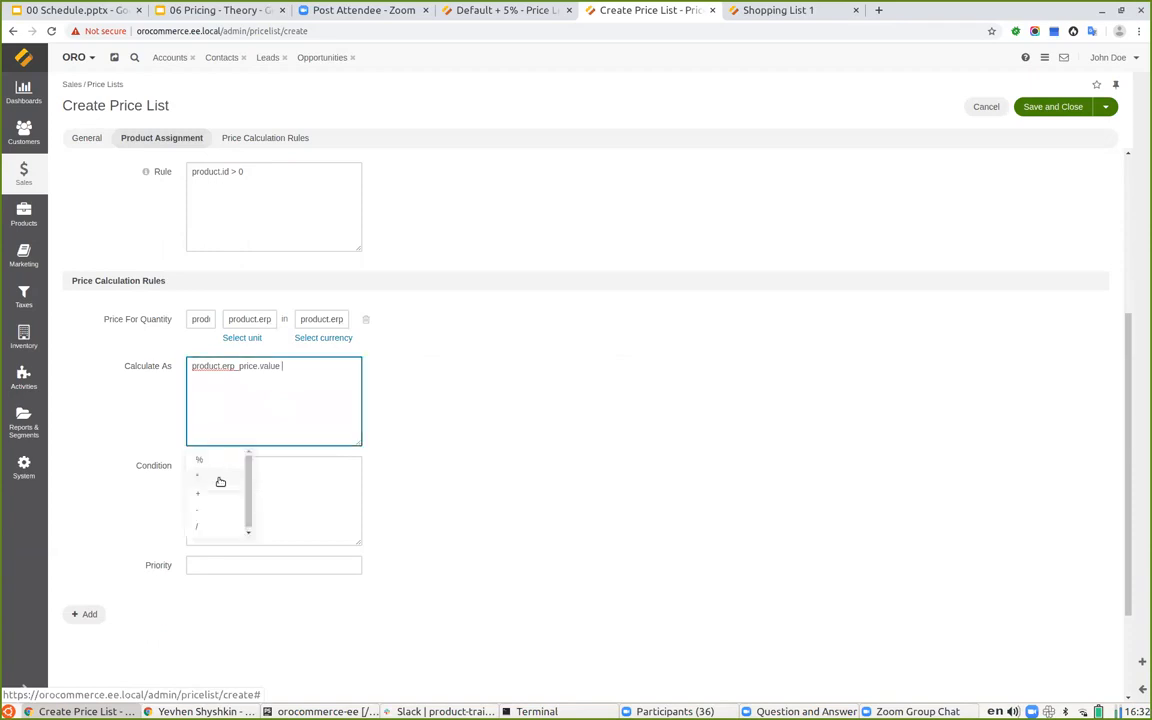
pyautogui.write('- 1')
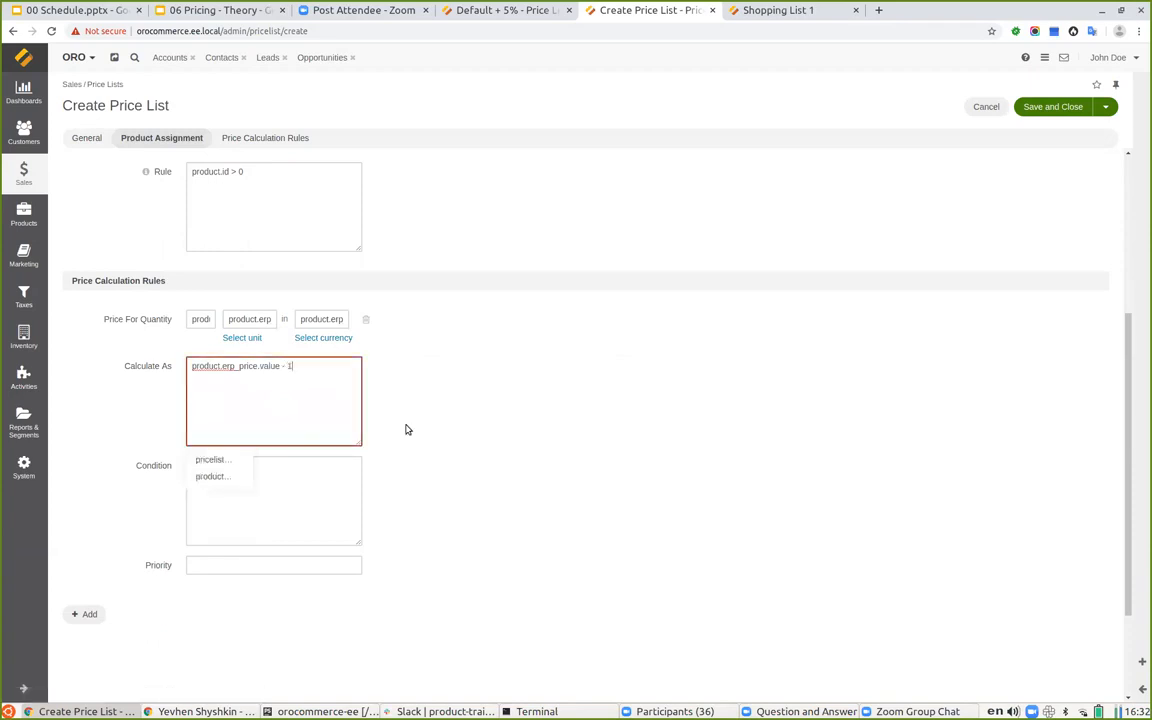
# Set the calculation rule's priority to 1, save the price list and dismiss the notifications.
pyautogui.click(235, 487)
pyautogui.click(278, 566)
pyautogui.write('1')
pyautogui.click(1045, 106)
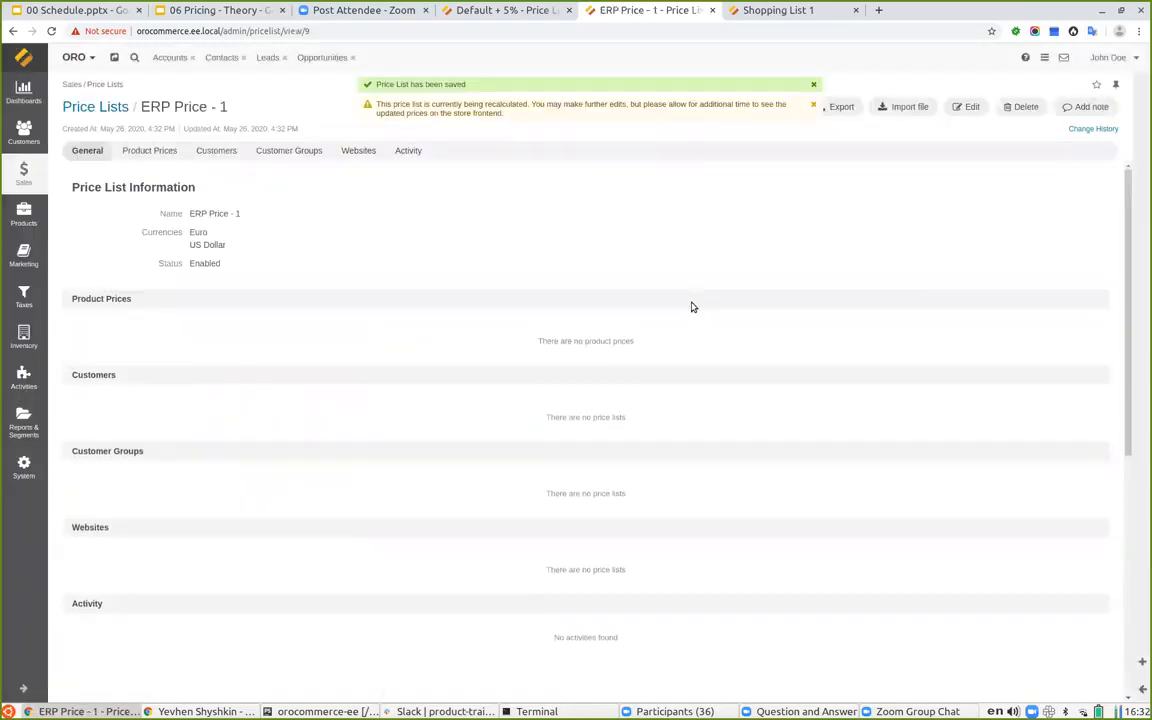
pyautogui.click(813, 87)
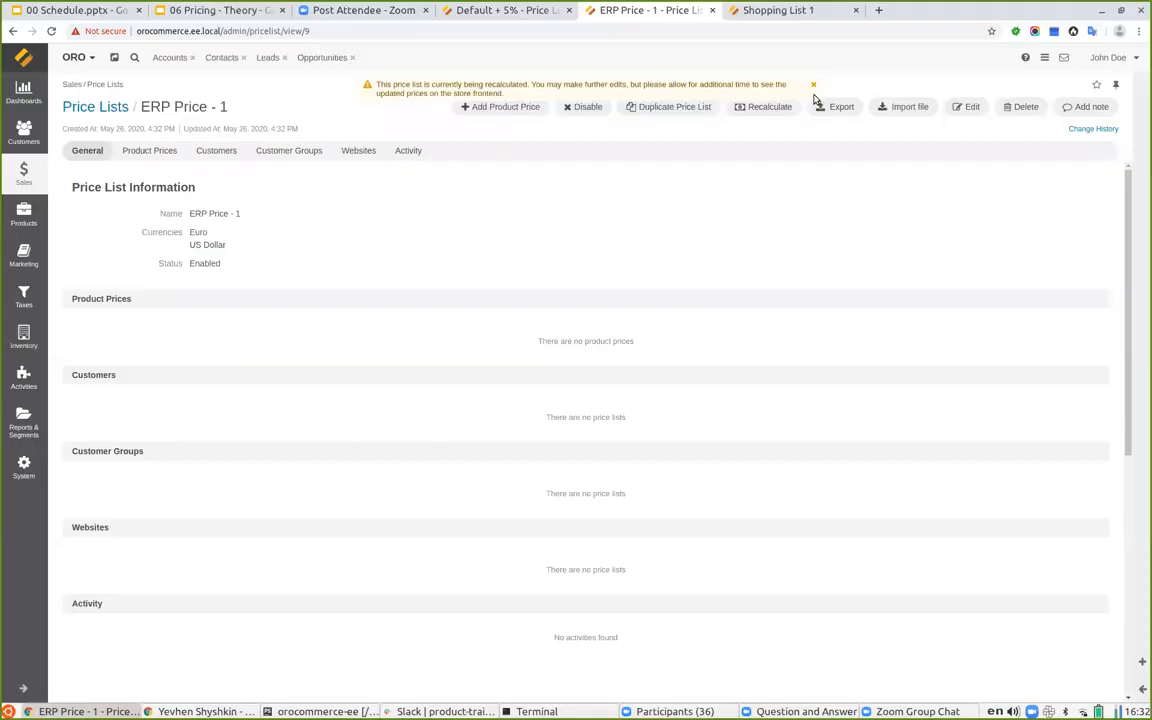
pyautogui.click(813, 86)
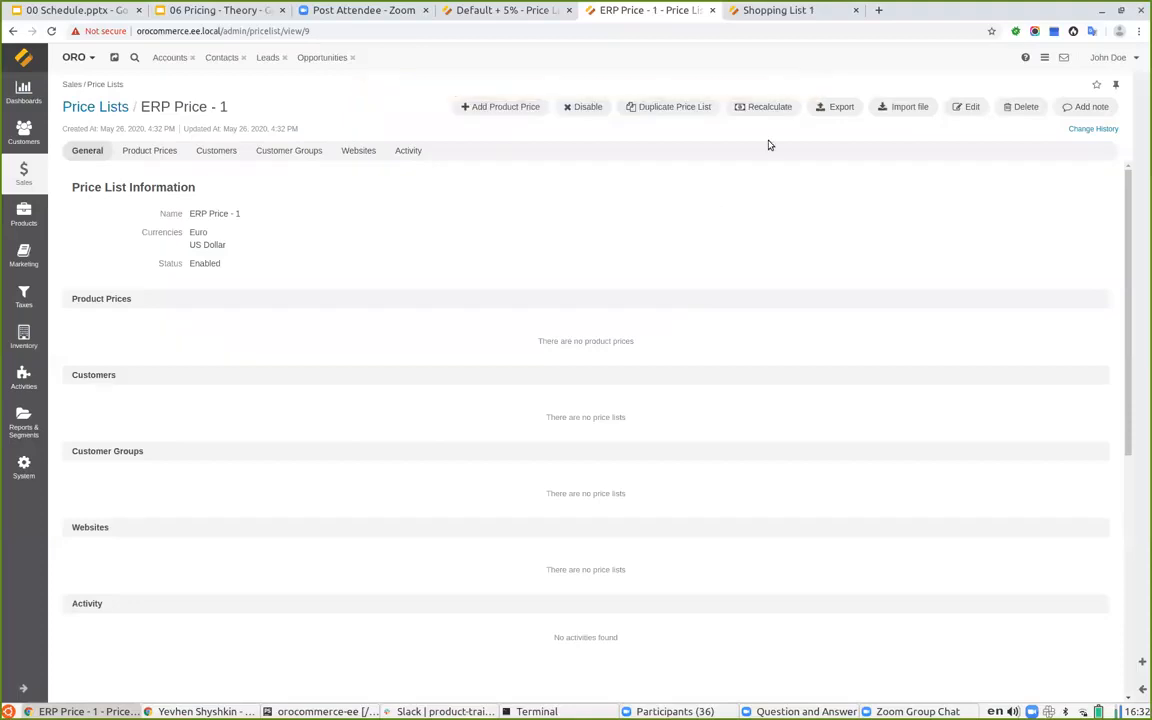
# Reload the "ERP Price - 1" price list and check the generated EUR and USD prices of product 9OL25.
pyautogui.click(51, 31)
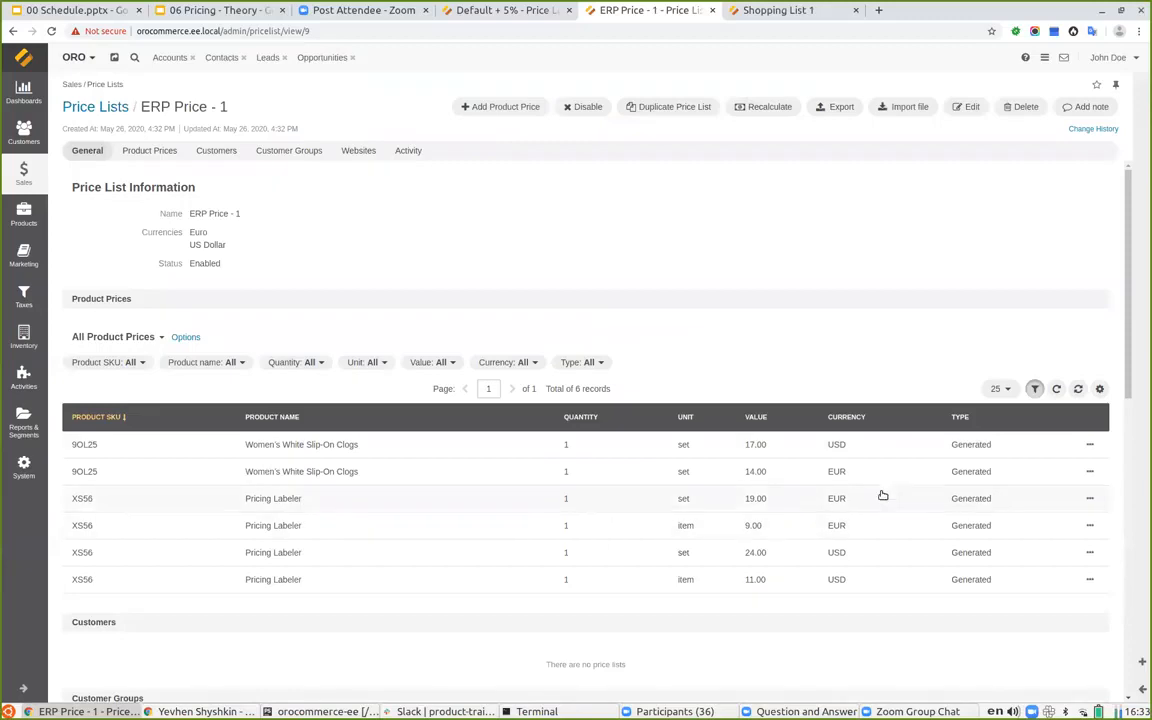
pyautogui.moveTo(744, 471); pyautogui.dragTo(771, 469)
pyautogui.doubleClick(755, 444)
pyautogui.click(650, 242)
# Edit the "ERP Price - 1" price list and add a second, blank price calculation rule.
pyautogui.click(968, 112)
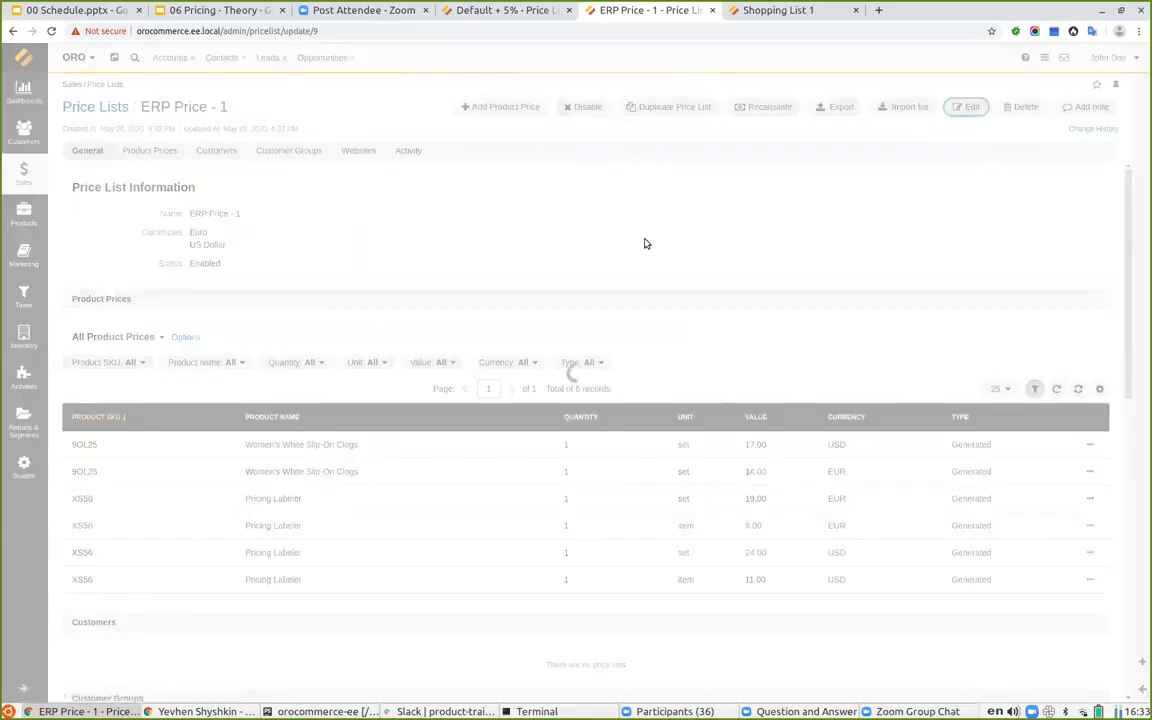
pyautogui.scroll(-1, 531, 408)
pyautogui.scroll(-5, 531, 408)
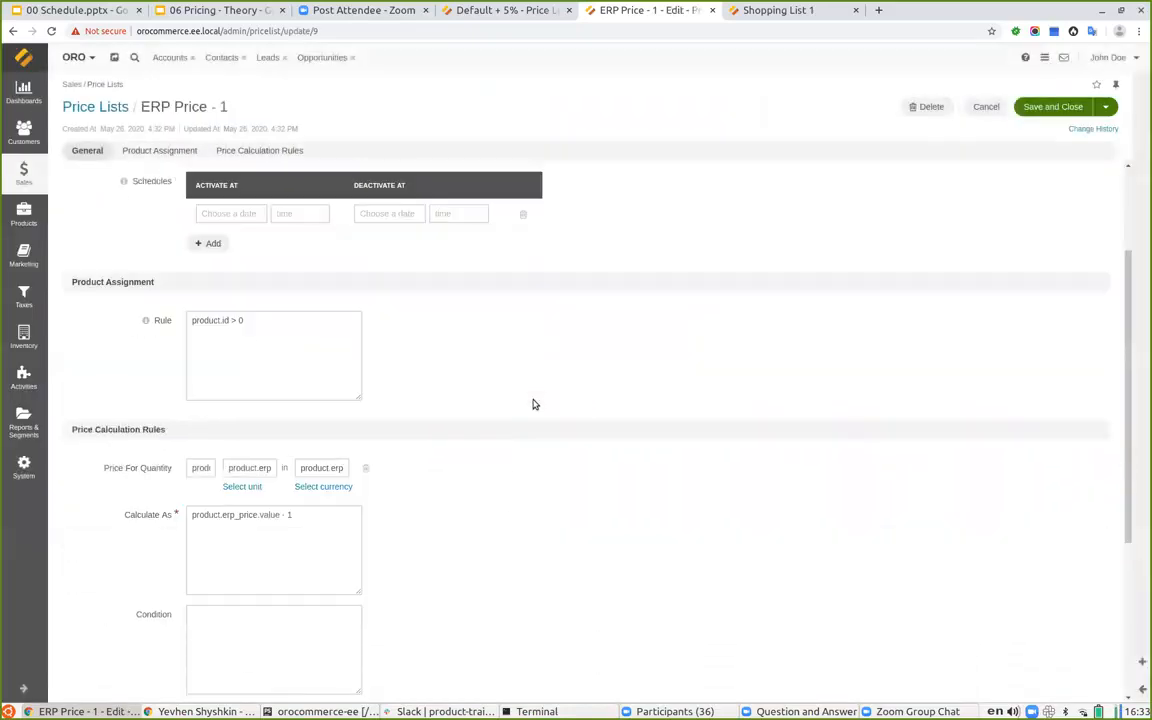
pyautogui.click(85, 533)
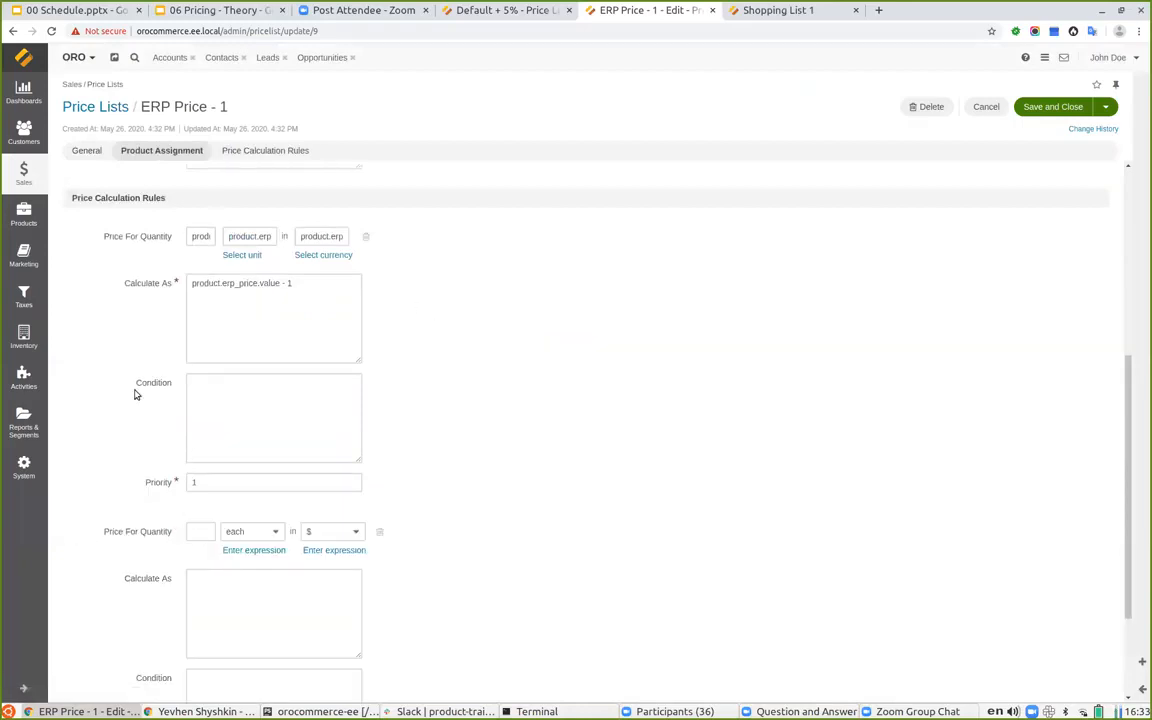
# Switch the first price calculation rule's currency from an expression to a fixed selection of $.
pyautogui.click(307, 288)
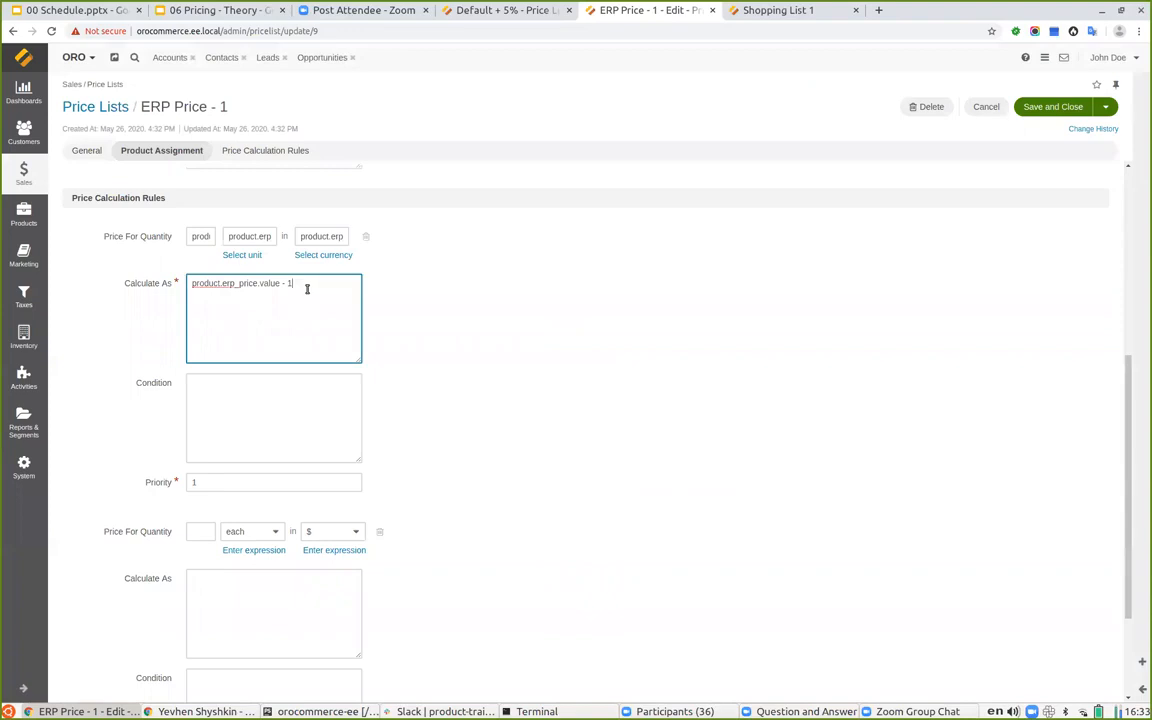
pyautogui.click(339, 235)
pyautogui.click(509, 263)
pyautogui.click(345, 257)
pyautogui.click(334, 237)
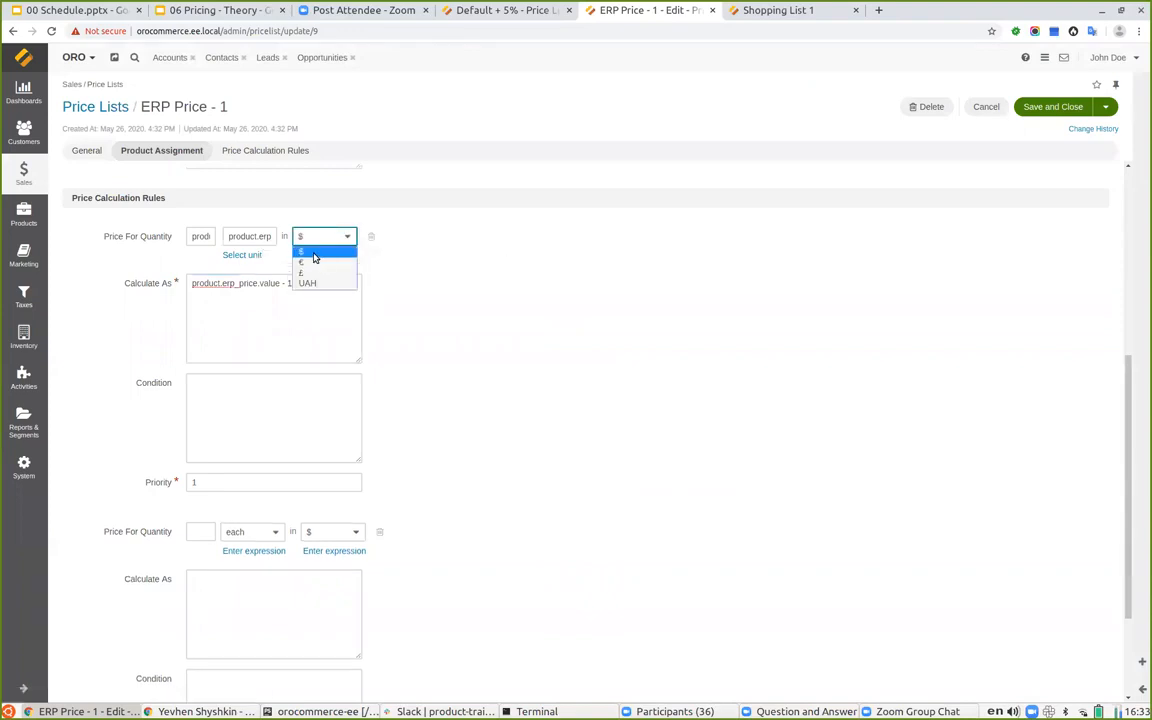
pyautogui.click(315, 258)
# Copy the first rule's unit expression "product.erp_price.unit" into the second rule as its unit expression.
pyautogui.click(299, 287)
pyautogui.hotkey('ctrl', 'a')
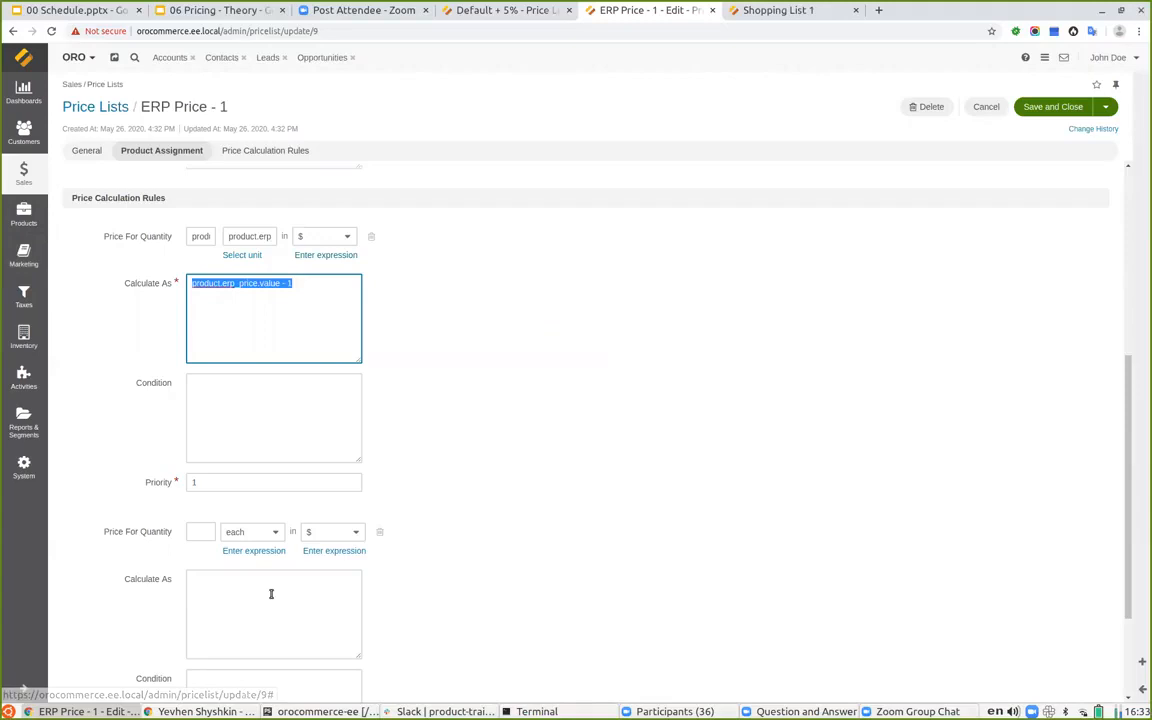
pyautogui.click(262, 237)
pyautogui.hotkey('ctrl', 'a')
pyautogui.hotkey('ctrl', 'c')
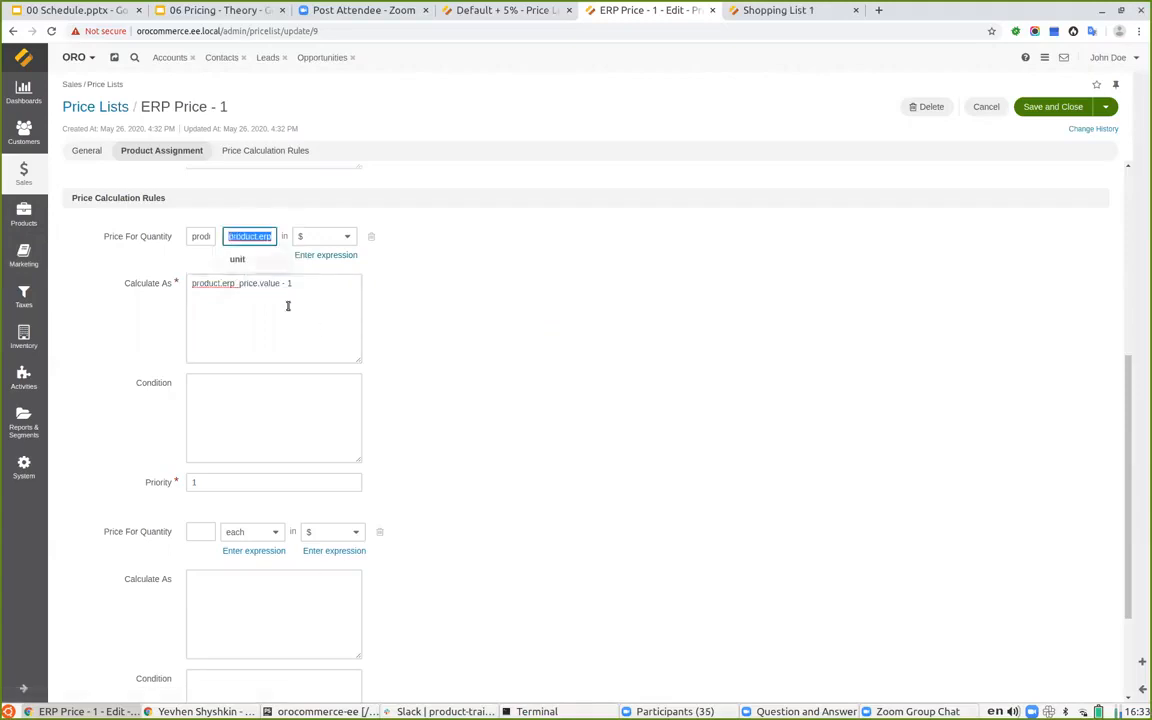
pyautogui.click(259, 550)
pyautogui.hotkey('ctrl', 'v')
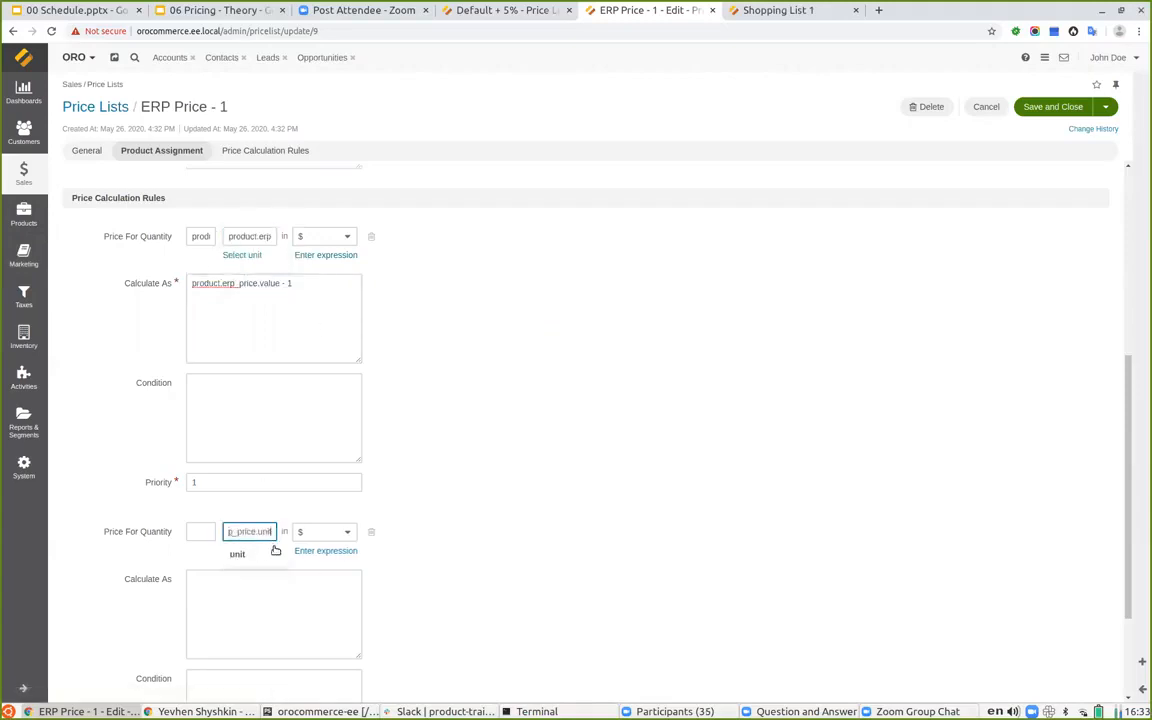
pyautogui.click(265, 553)
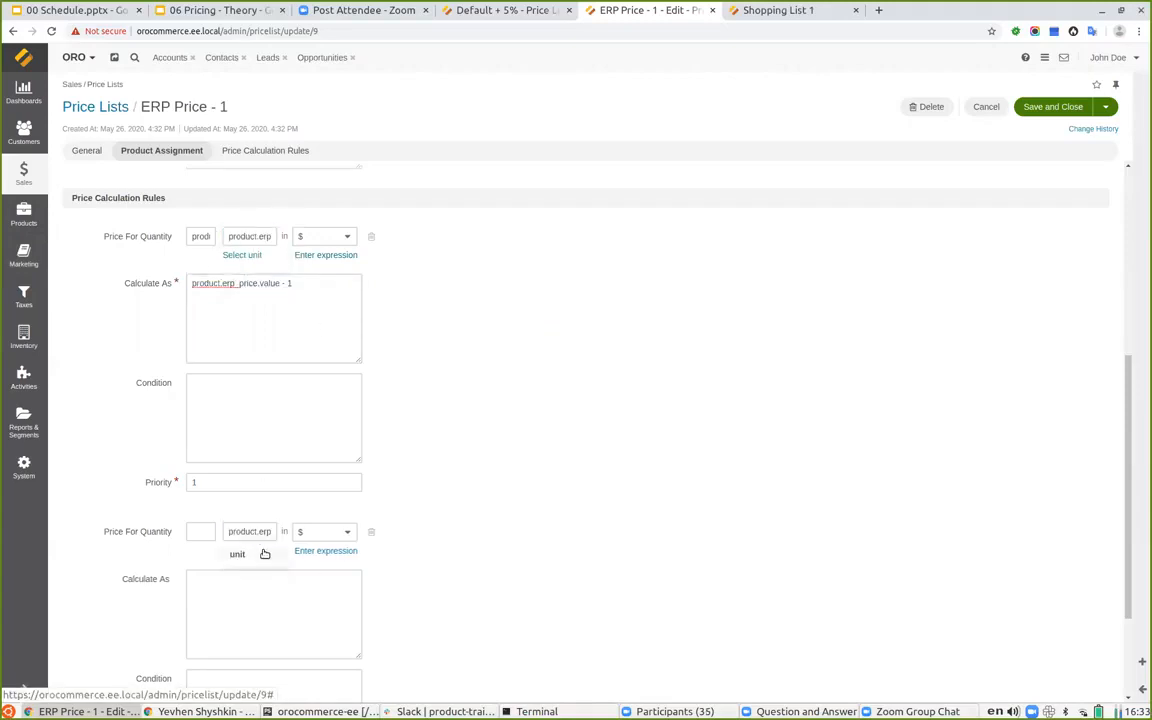
# Set the second rule's currency to € and reference the ERP price quantity as its quantity expression.
pyautogui.click(315, 539)
pyautogui.click(304, 558)
pyautogui.click(202, 533)
pyautogui.write('qua')
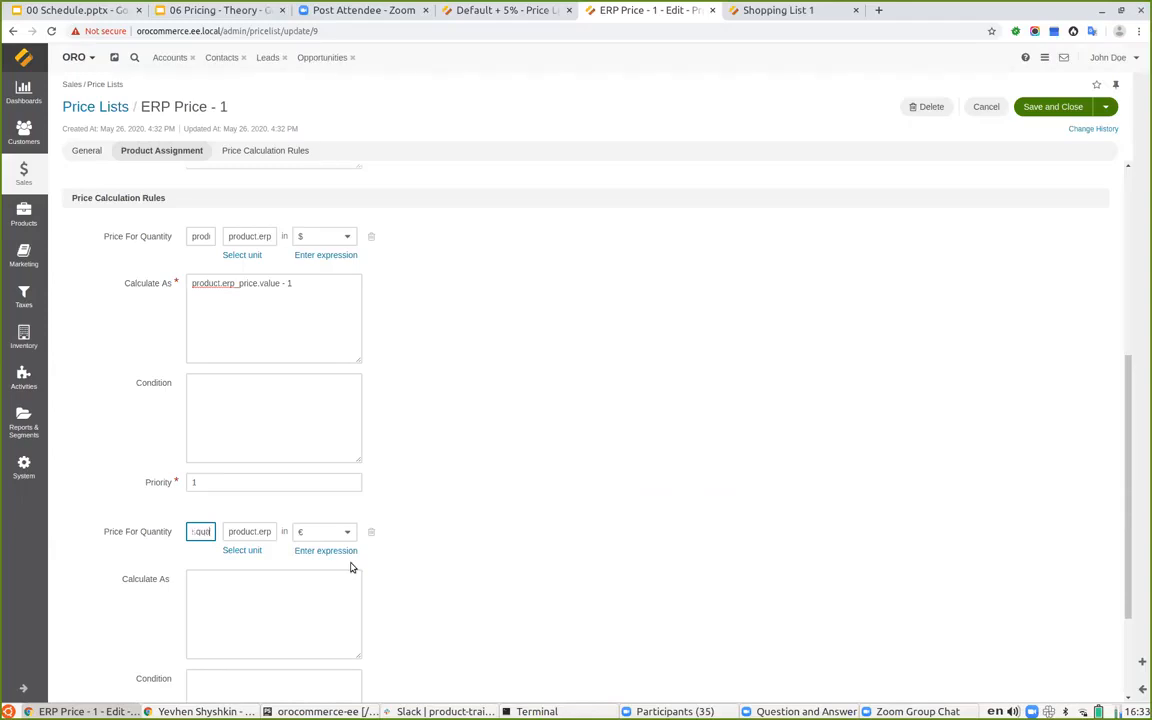
pyautogui.click(519, 513)
# Reuse the first rule's formula in the second rule, changing it to "product.erp_price.value - 2".
pyautogui.click(329, 293)
pyautogui.hotkey('ctrl', 'a')
pyautogui.click(249, 611)
pyautogui.write('product.erp_price.value - 1')
pyautogui.press('BackSpace')
pyautogui.write('2')
pyautogui.click(424, 548)
pyautogui.scroll(-1, 291, 656)
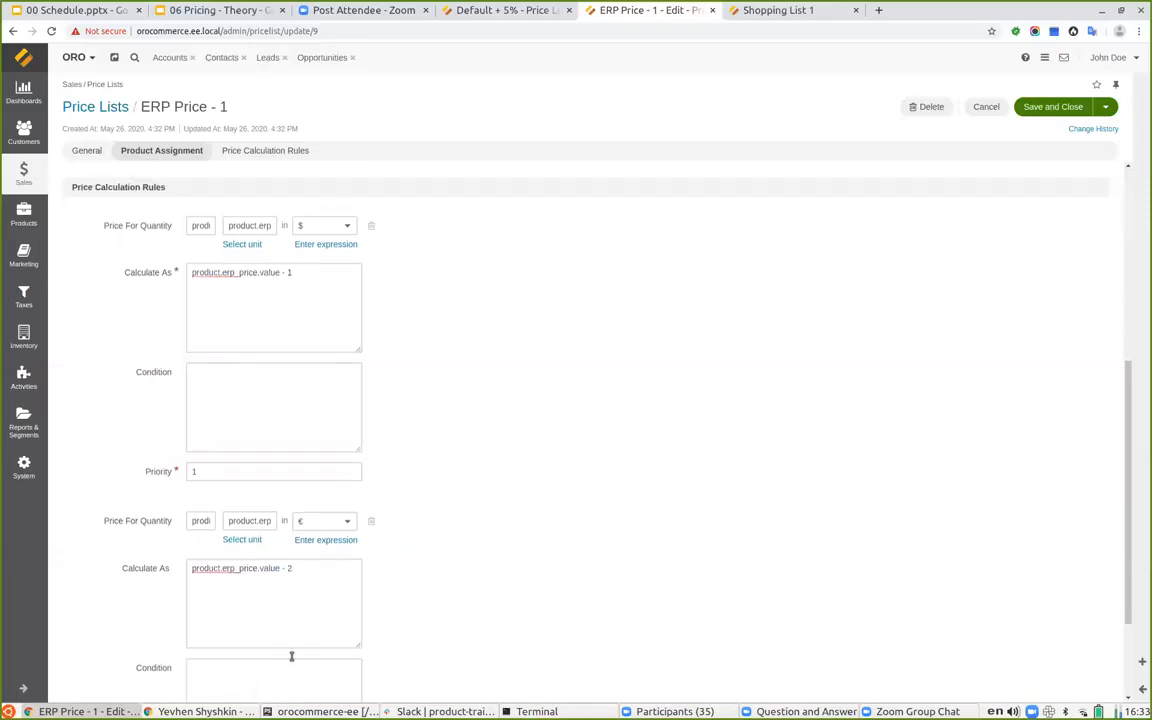
# Set the second price calculation rule's priority to 2.
pyautogui.scroll(-3, 291, 656)
pyautogui.click(211, 624)
pyautogui.write('2')
pyautogui.click(632, 492)
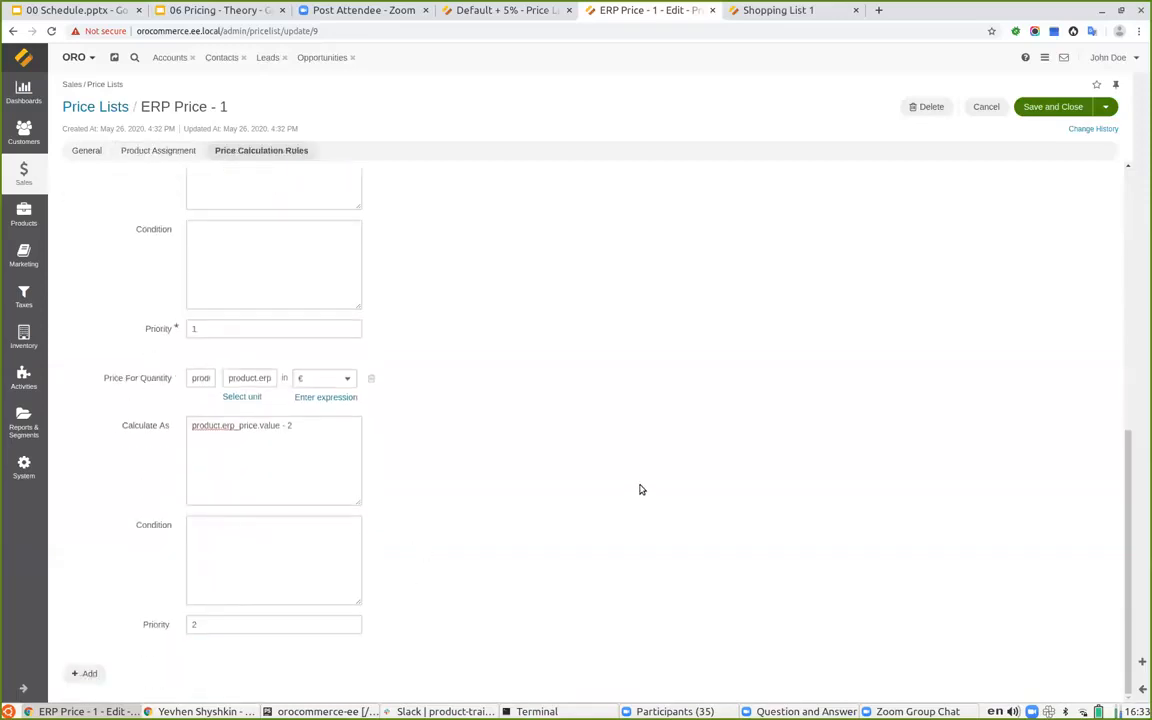
# Save the "ERP Price - 1" price list and check the generated EUR price of product 9OL25.
pyautogui.scroll(2, 641, 490)
pyautogui.click(1050, 107)
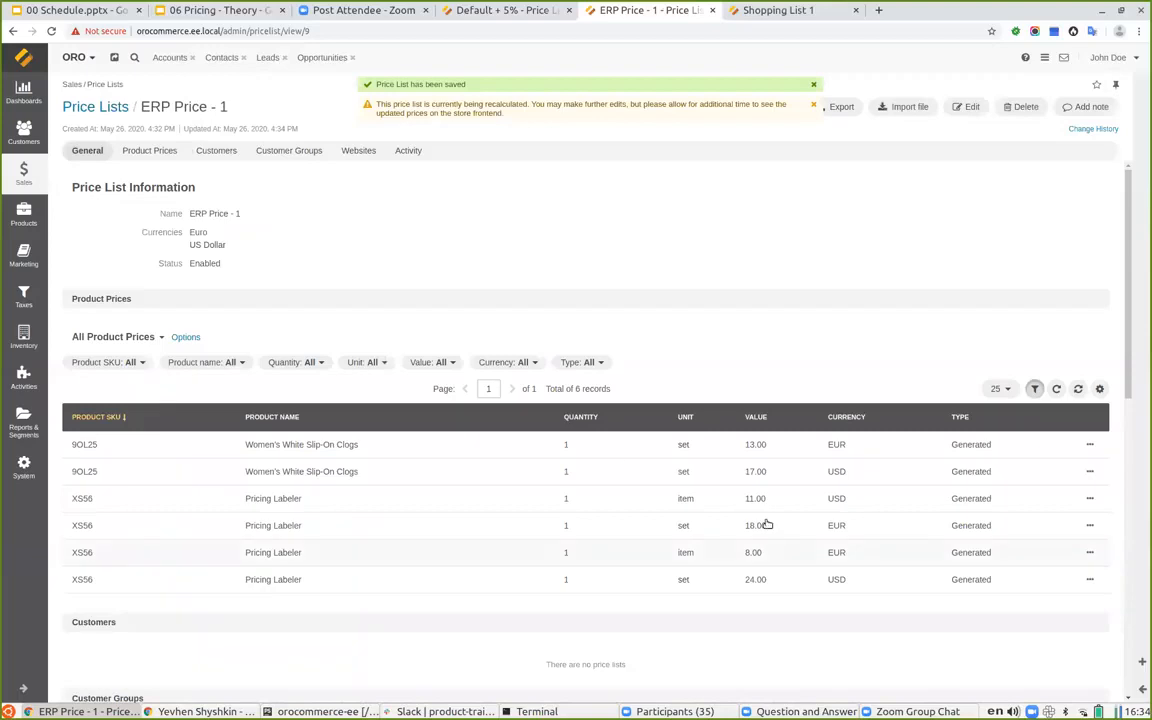
pyautogui.moveTo(745, 445); pyautogui.dragTo(767, 452)
pyautogui.click(701, 327)
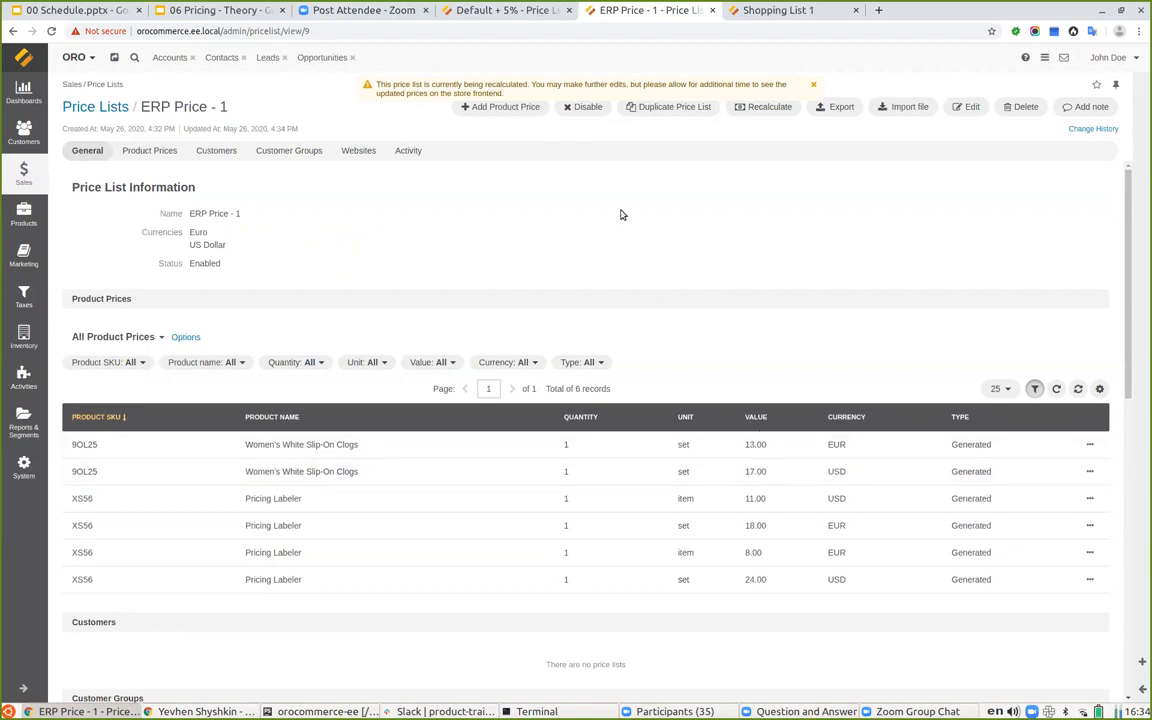
# Return to the list of all price lists and open Test Price List for editing.
pyautogui.click(90, 105)
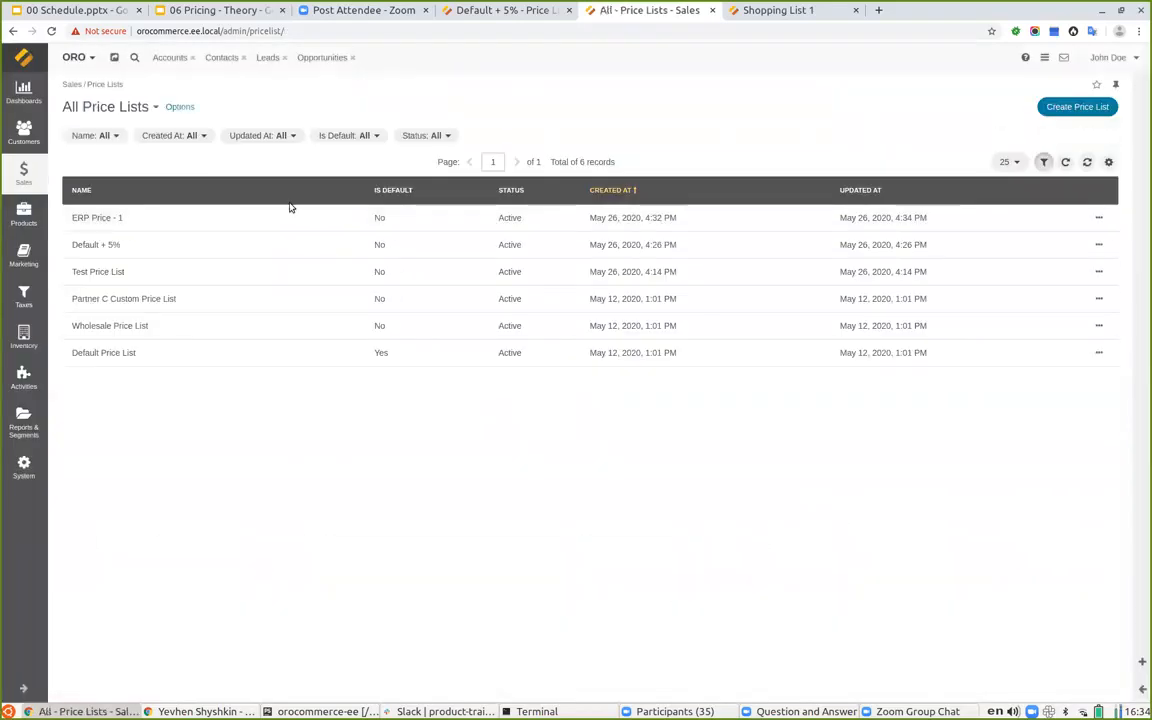
pyautogui.click(152, 275)
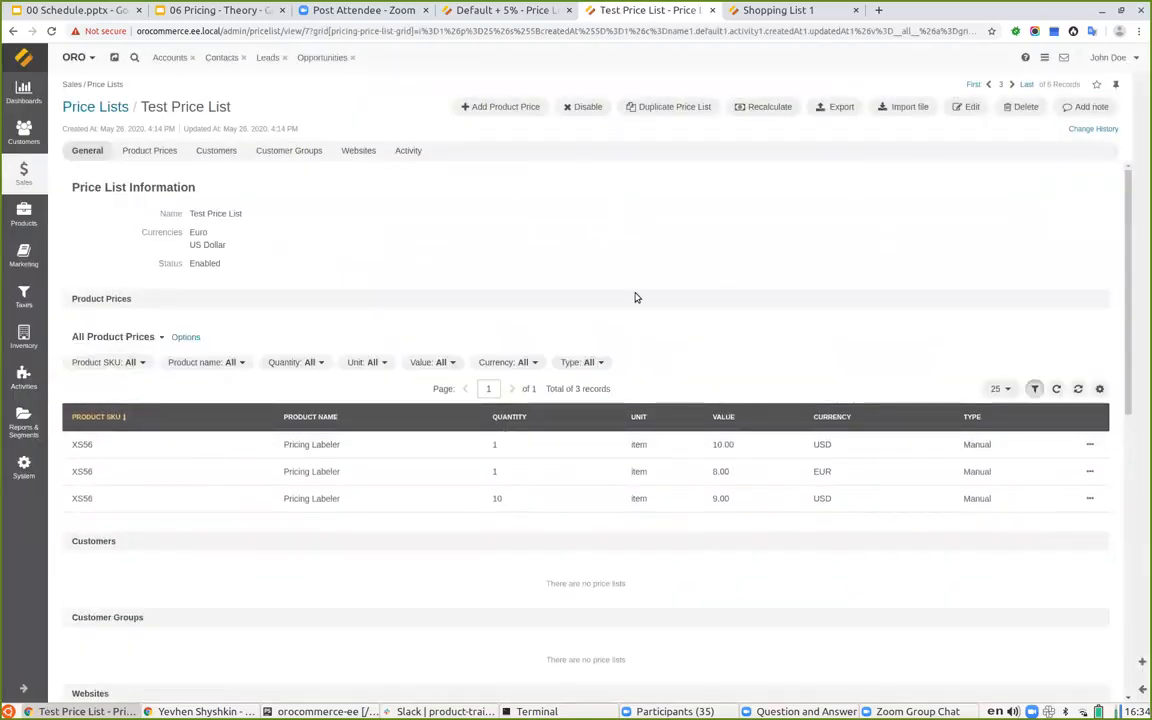
pyautogui.click(966, 106)
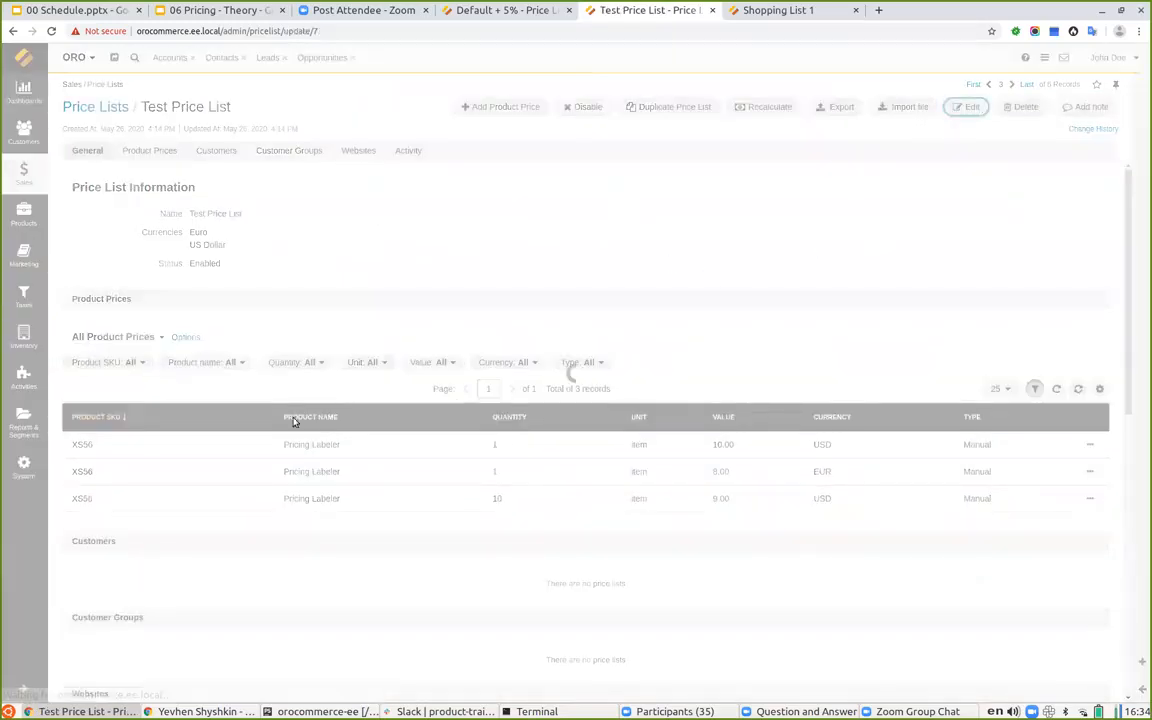
pyautogui.scroll(-3, 280, 459)
# Try a pricelist reference in the product assignment rule and bring up the choice of price lists.
pyautogui.click(229, 374)
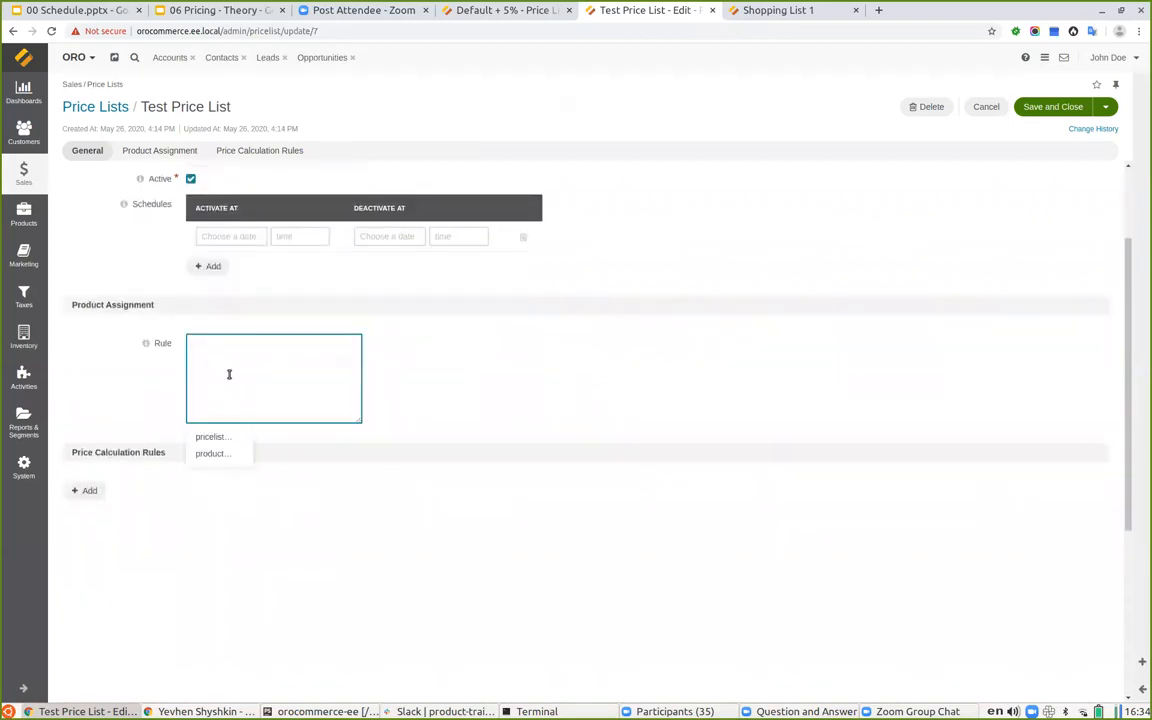
pyautogui.click(212, 437)
pyautogui.click(305, 438)
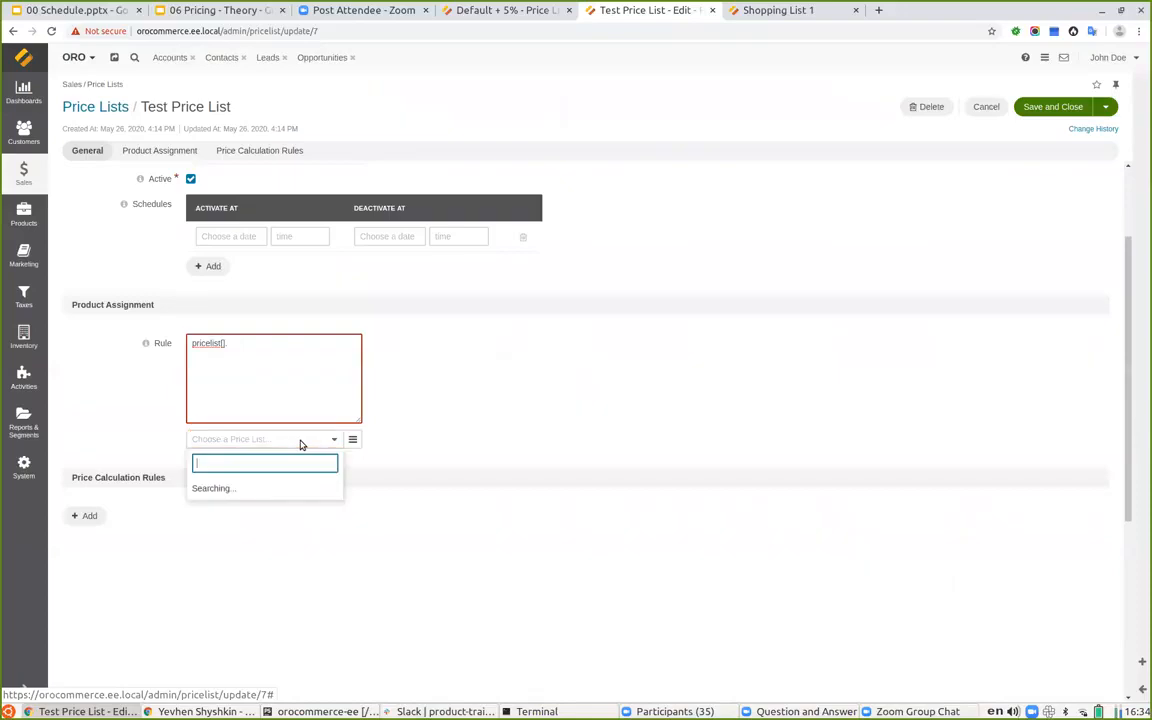
pyautogui.click(116, 389)
pyautogui.click(255, 357)
# Replace the product assignment rule with "product." and look through the suggested product fields.
pyautogui.moveTo(255, 357); pyautogui.dragTo(144, 337)
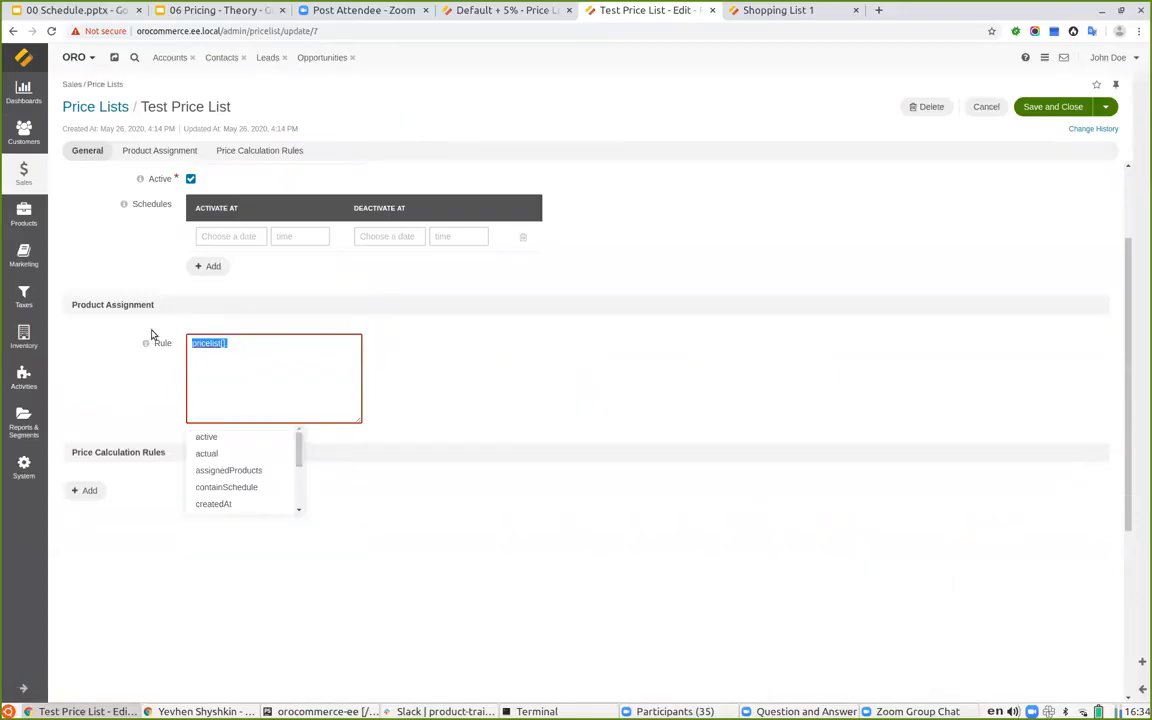
pyautogui.write('pro')
pyautogui.click(226, 437)
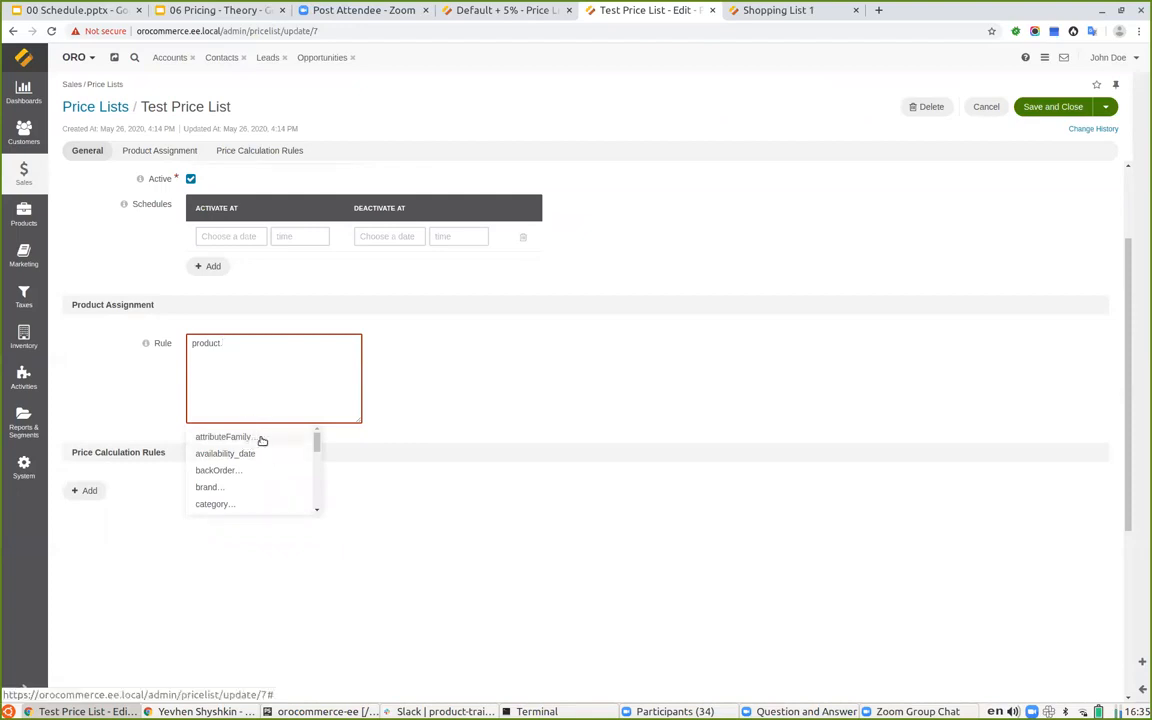
pyautogui.scroll(-1, 250, 472)
pyautogui.scroll(-1, 252, 468)
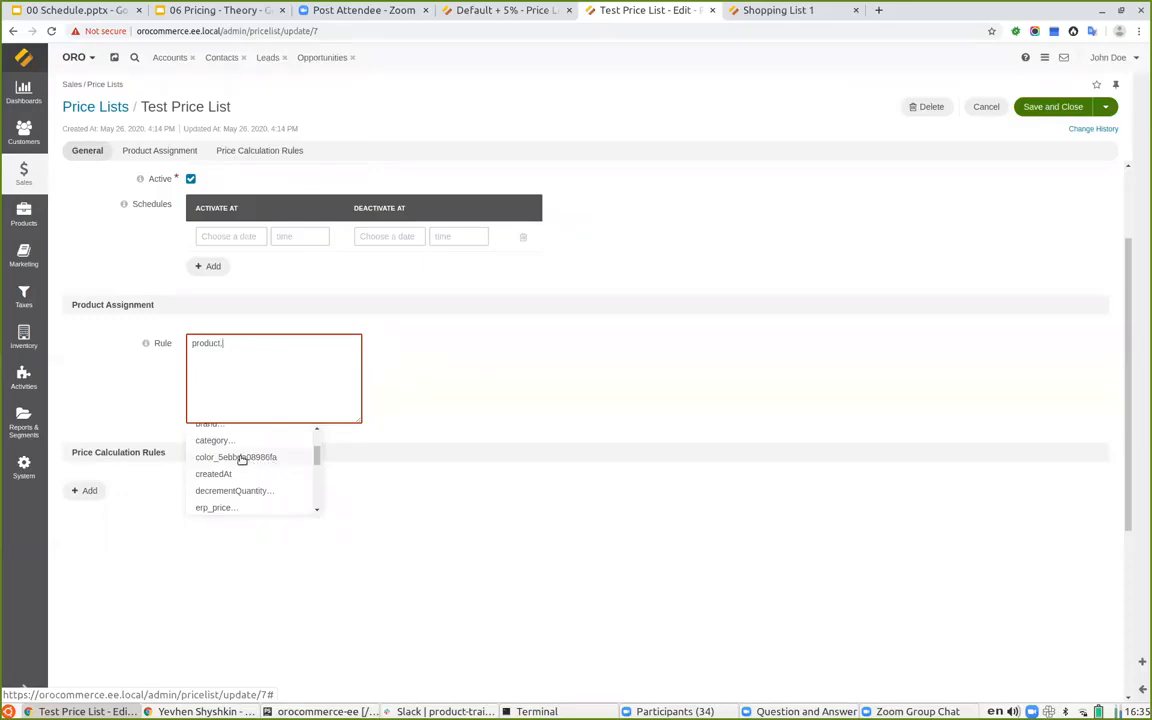
pyautogui.scroll(-1, 242, 458)
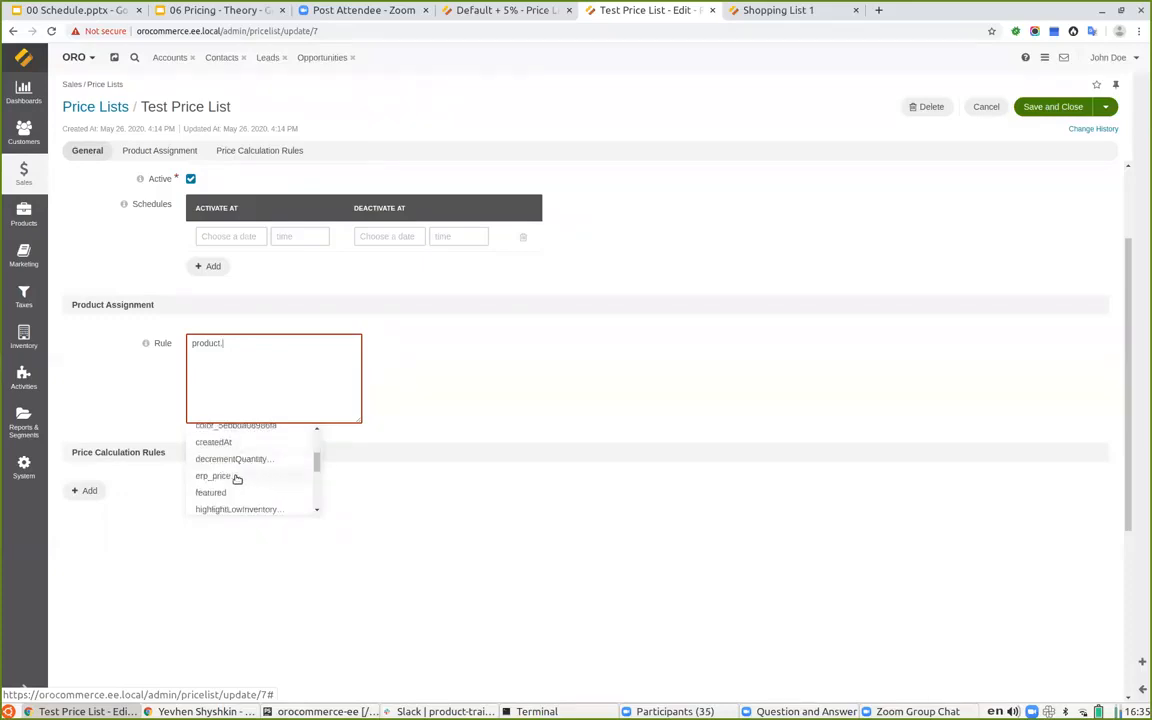
pyautogui.scroll(-1, 240, 470)
pyautogui.scroll(-1, 247, 462)
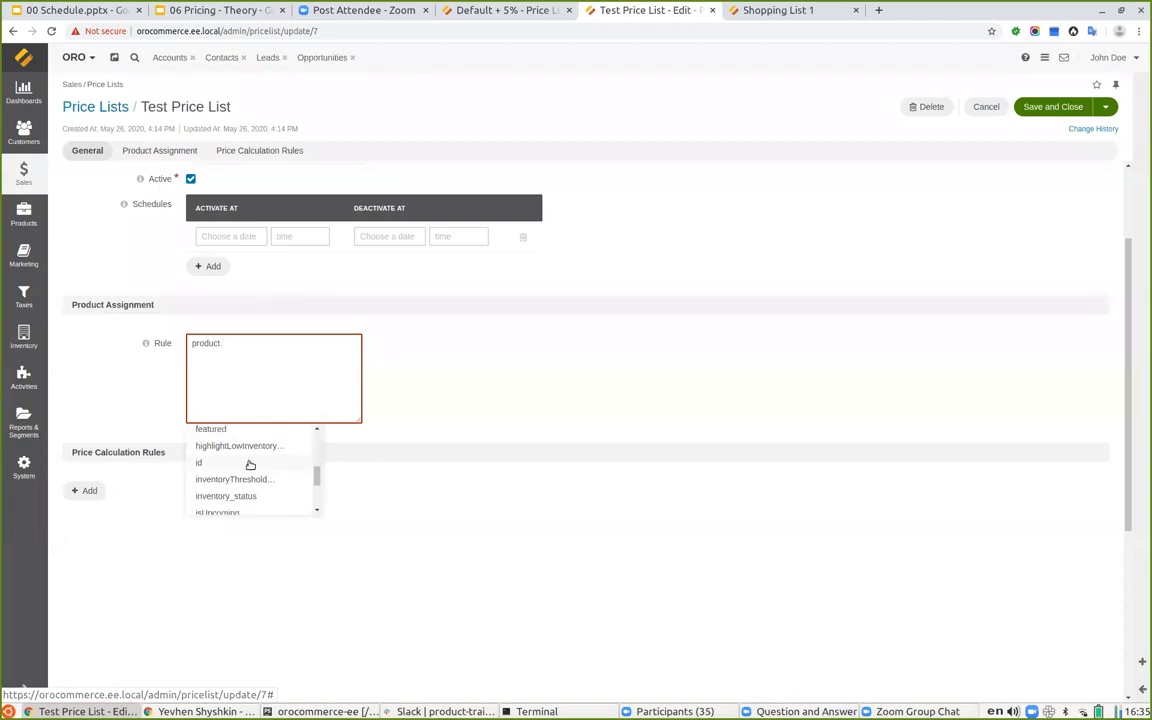
pyautogui.scroll(-3, 251, 468)
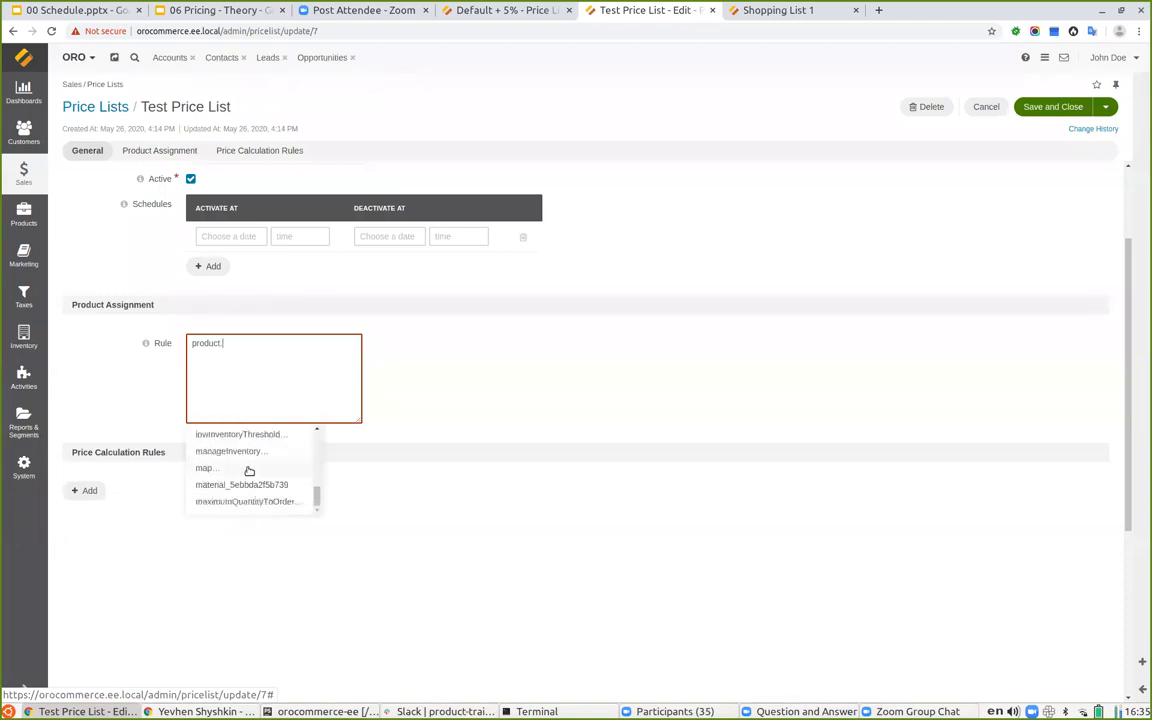
pyautogui.click(450, 400)
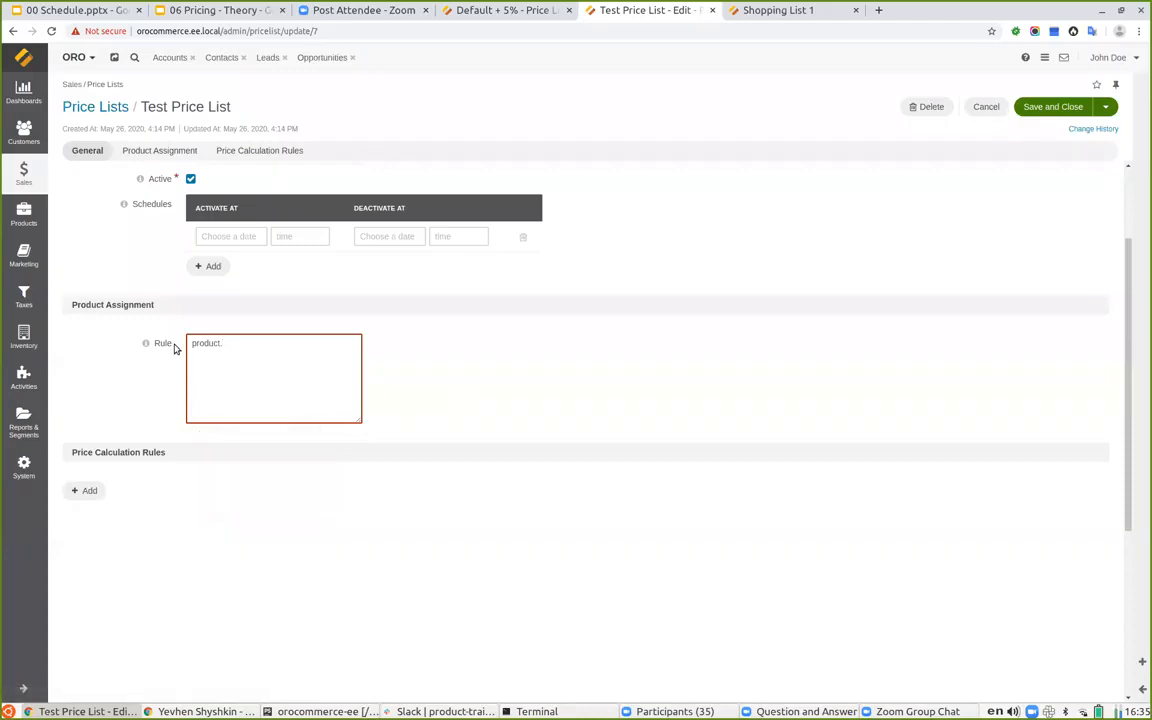
# Add a price calculation rule to Test Price List and start its formula with "product." to see the suggested fields.
pyautogui.click(89, 490)
pyautogui.scroll(-2, 229, 416)
pyautogui.click(231, 418)
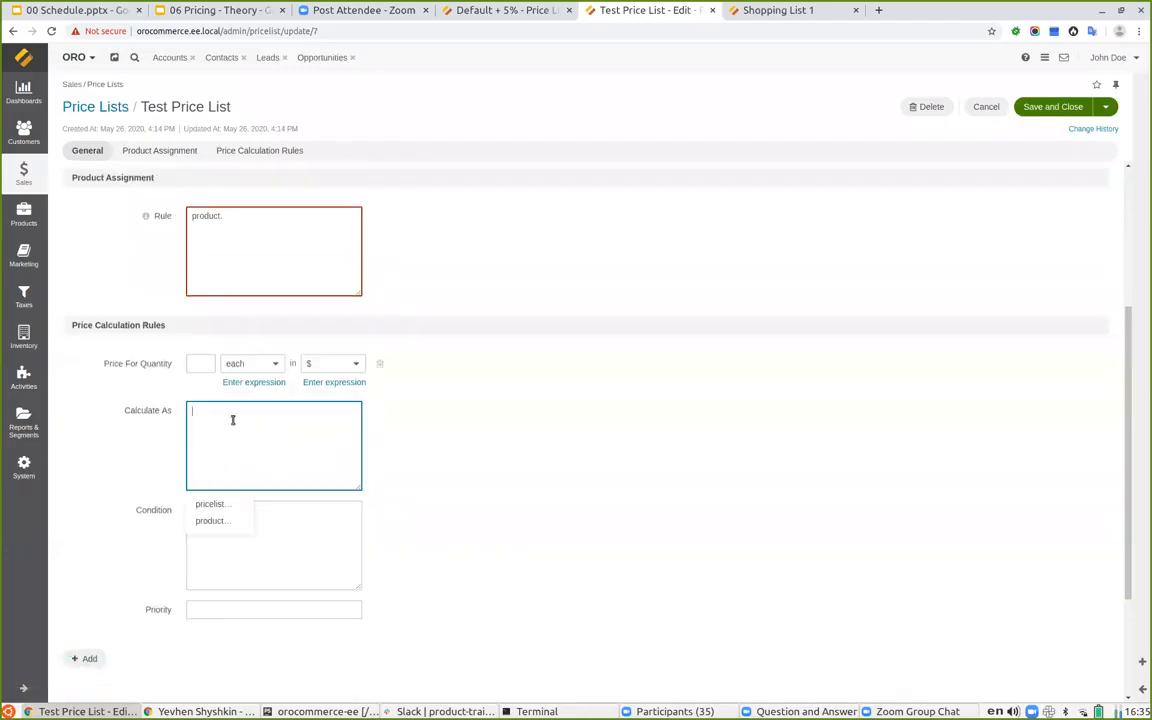
pyautogui.click(230, 522)
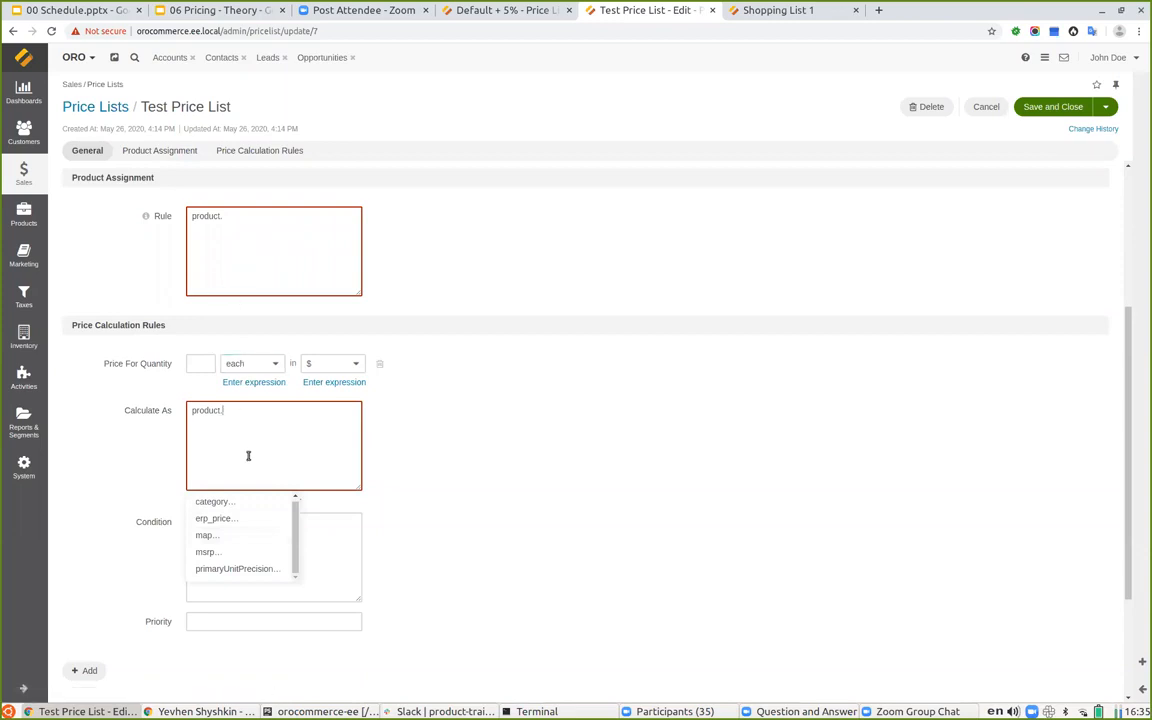
pyautogui.click(604, 436)
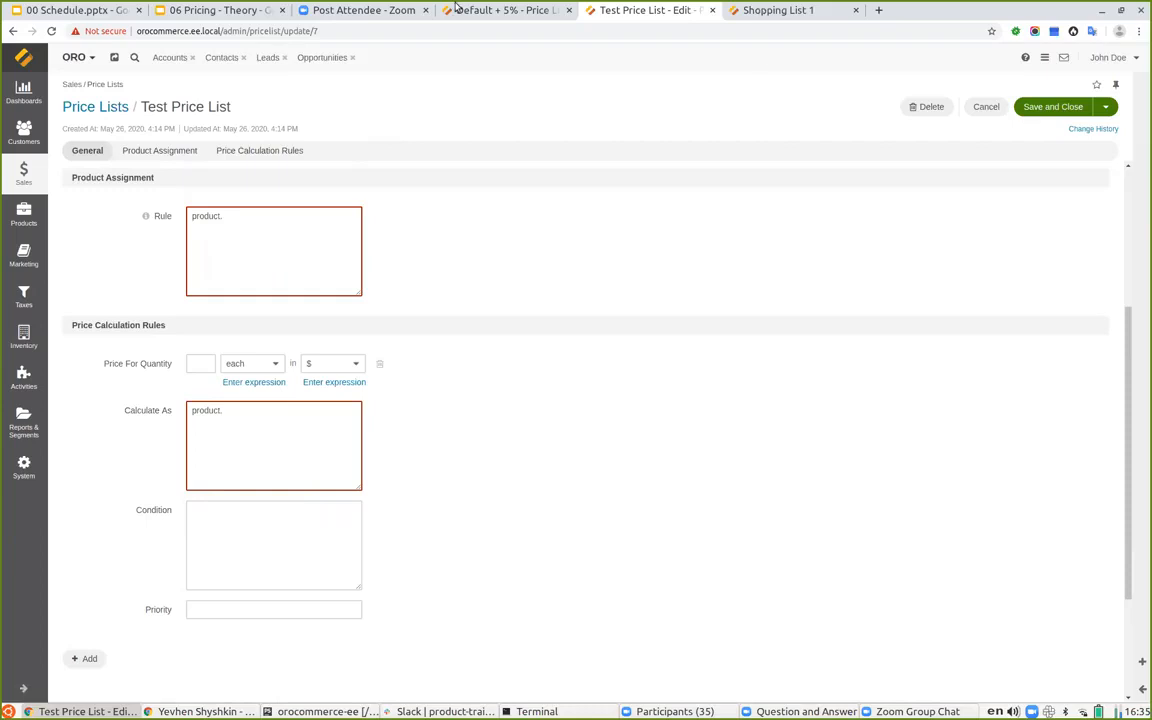
# Switch to the "06 Pricing - Theory" Google Slides deck and present it from the "Price calculation rules" slide.
pyautogui.click(500, 10)
pyautogui.click(205, 10)
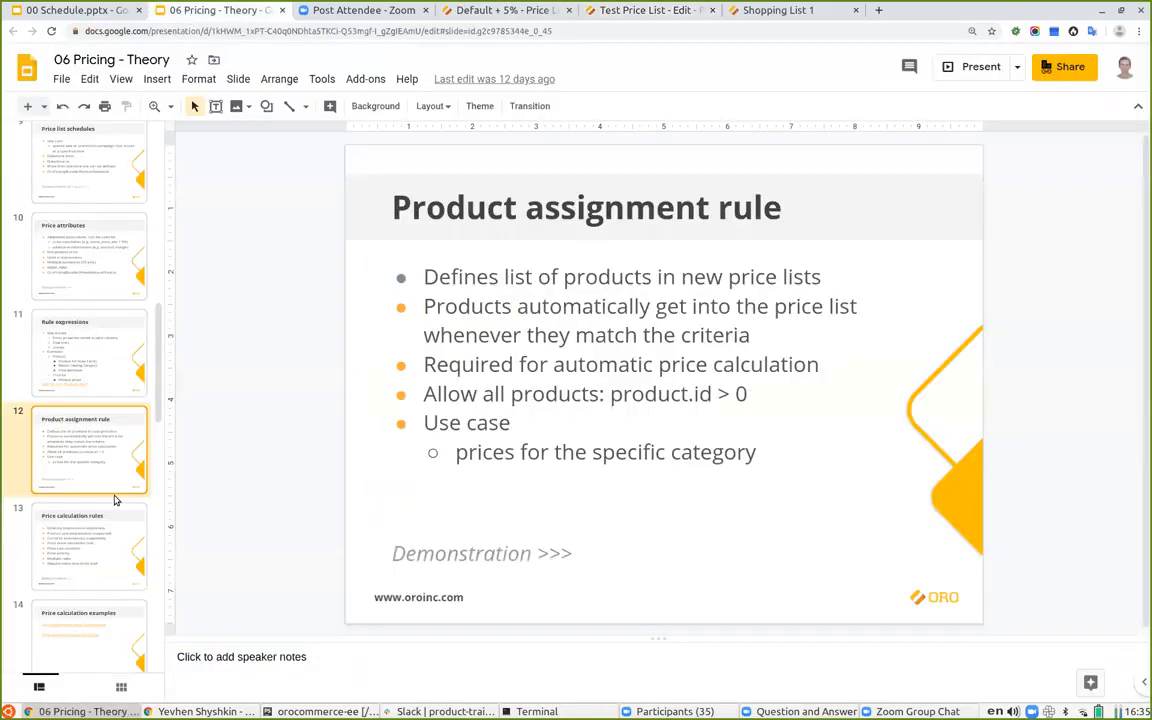
pyautogui.click(107, 537)
pyautogui.click(968, 70)
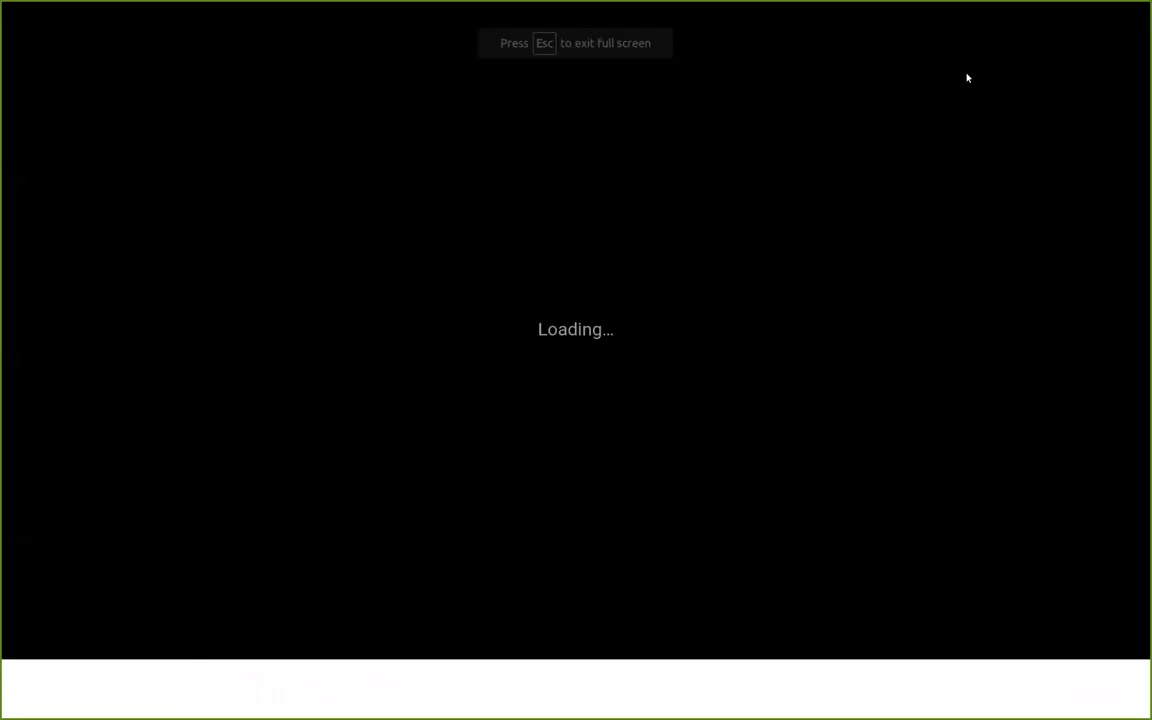
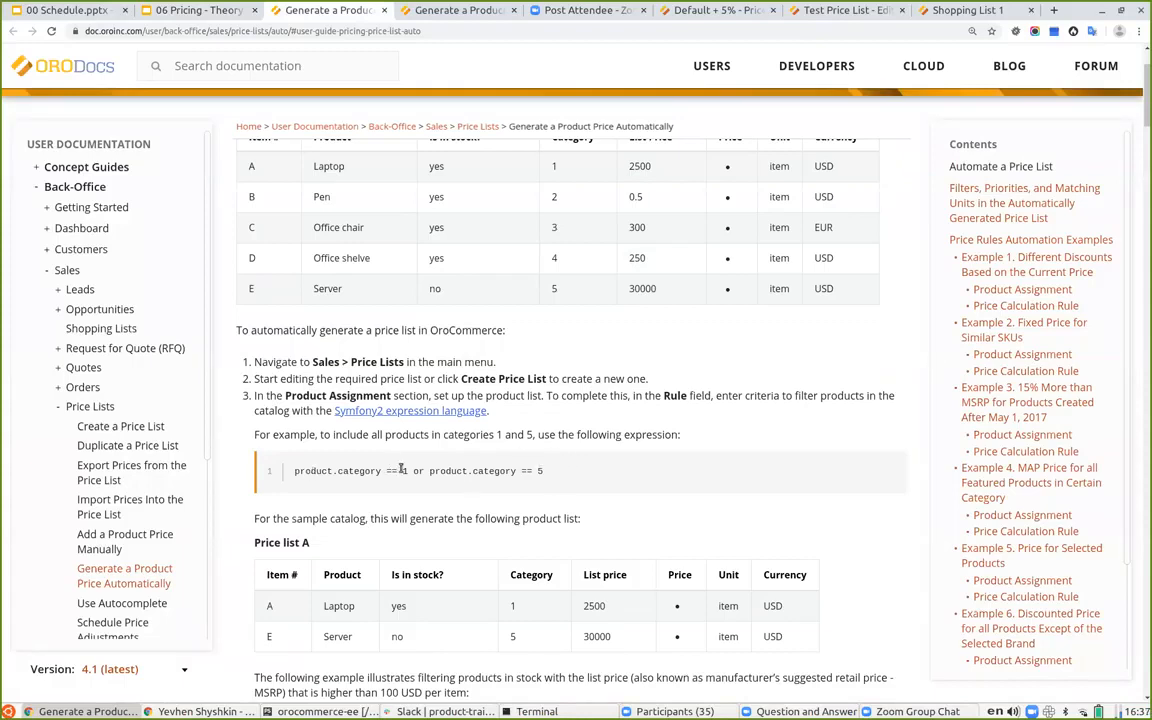
# Examine the OroDocs product assignment example that filters by MSRP value, currency, unit and inventory status.
pyautogui.scroll(-4, 512, 432)
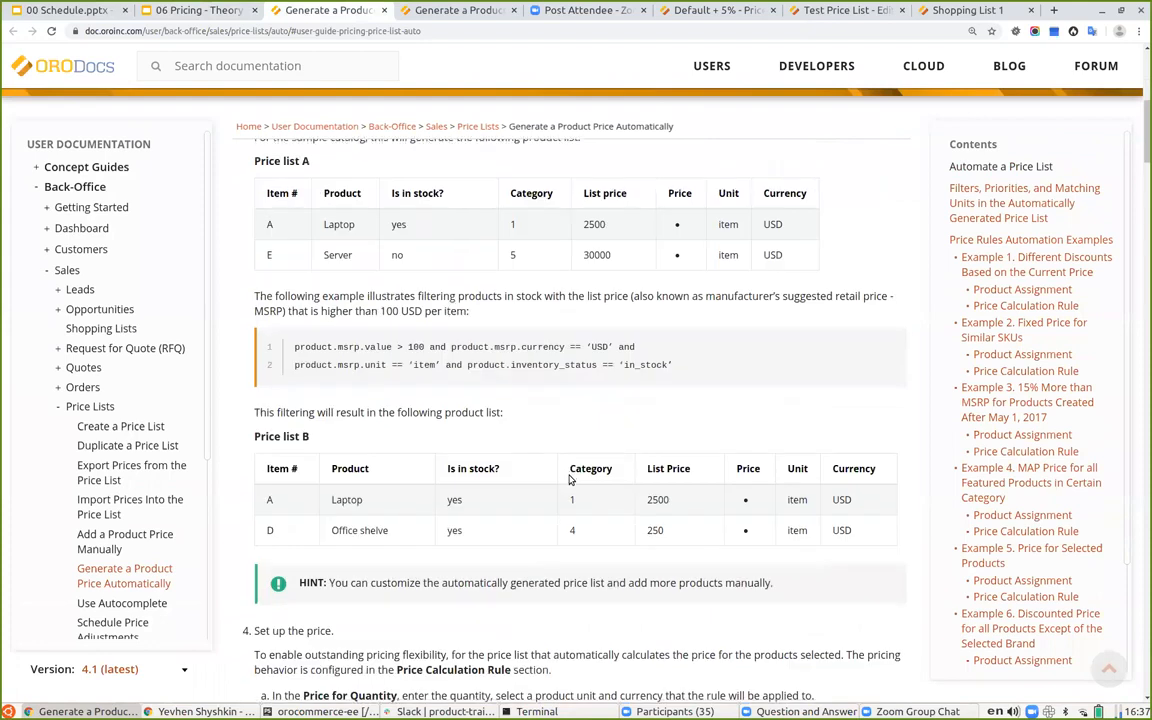
pyautogui.doubleClick(349, 346)
pyautogui.doubleClick(540, 347)
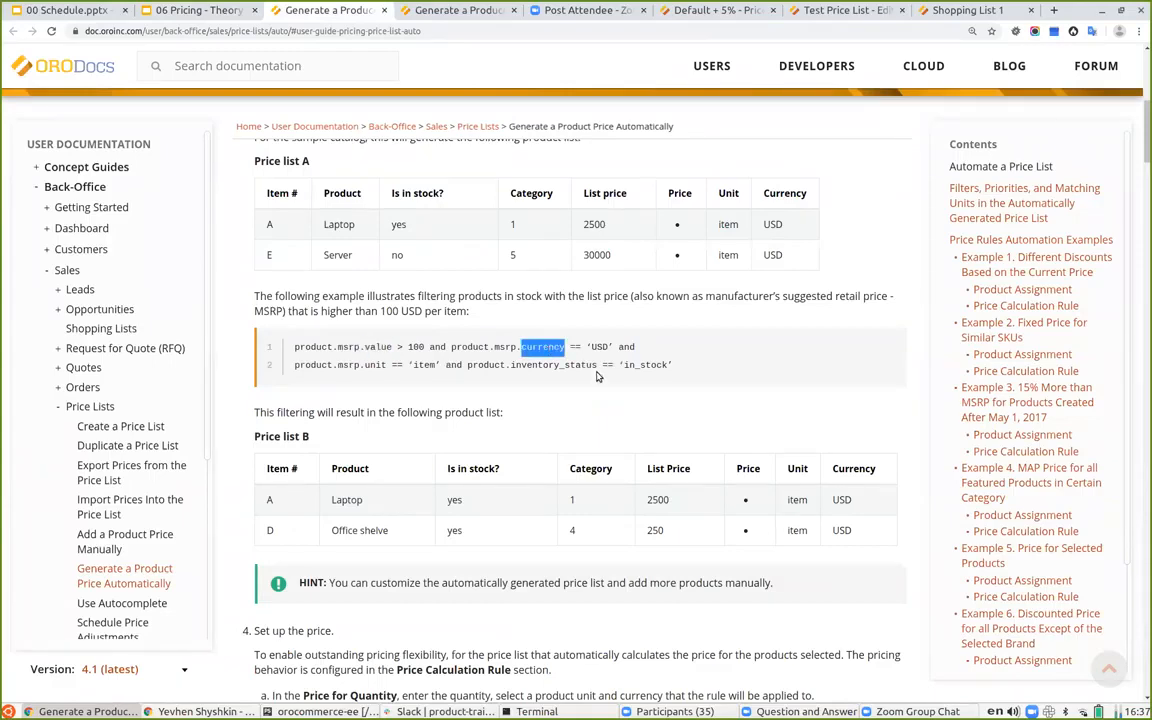
pyautogui.doubleClick(627, 365)
# Examine the documentation's price formula examples for a fixed price and category margin, plus the Condition field example.
pyautogui.scroll(-4, 590, 389)
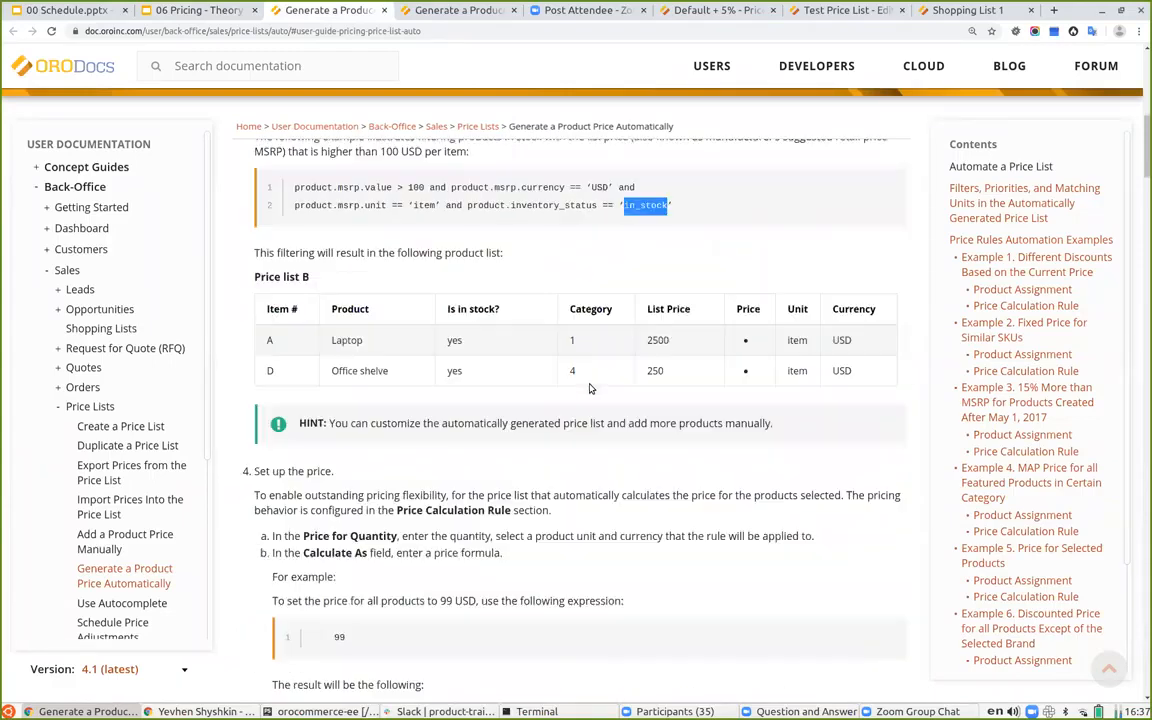
pyautogui.scroll(-4, 590, 389)
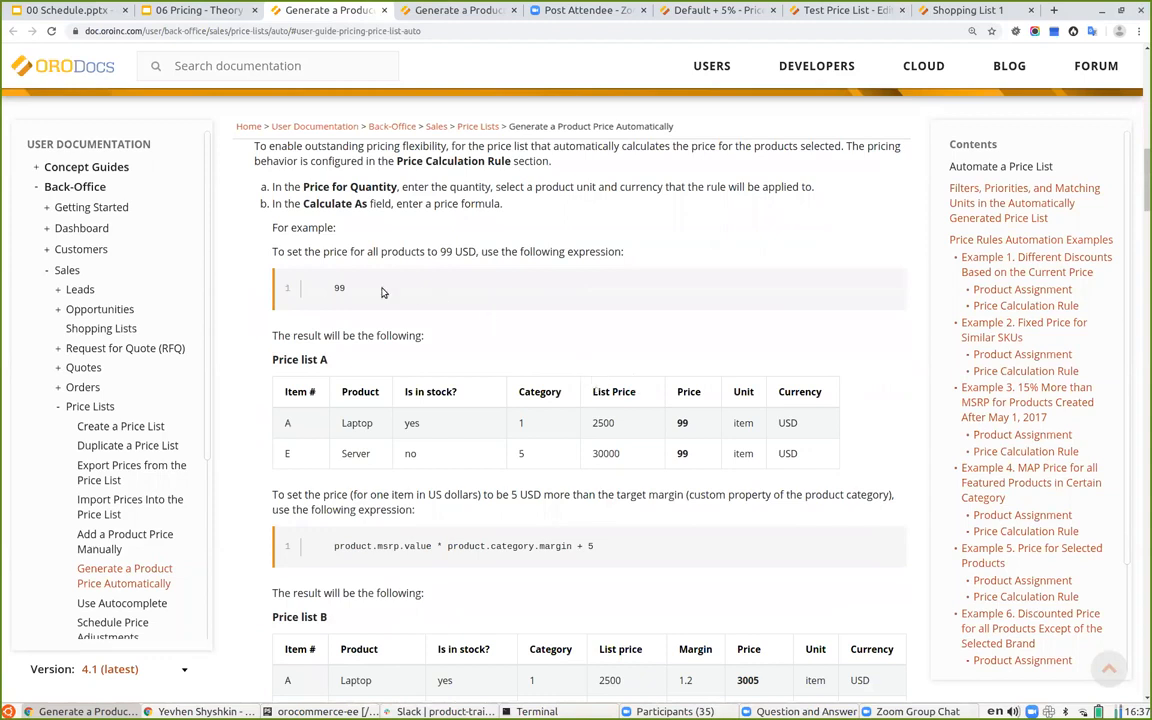
pyautogui.moveTo(346, 288); pyautogui.dragTo(305, 295)
pyautogui.doubleClick(682, 423)
pyautogui.scroll(-2, 631, 489)
pyautogui.scroll(-2, 631, 489)
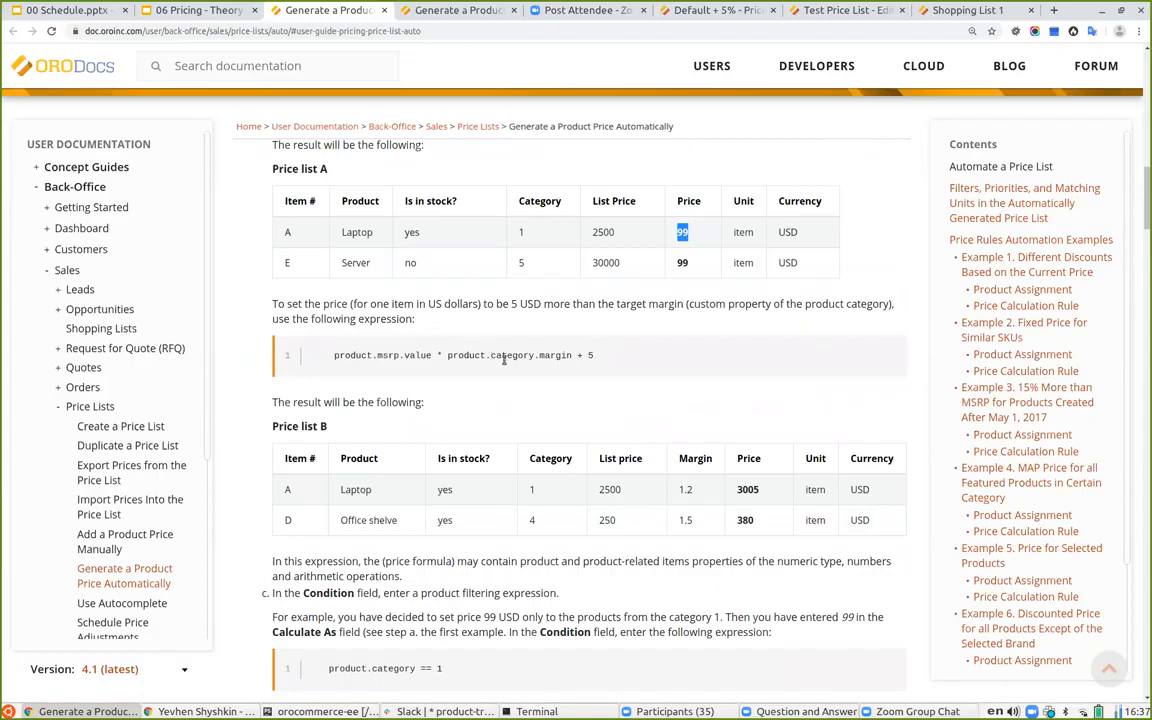
pyautogui.moveTo(593, 355); pyautogui.dragTo(577, 355)
pyautogui.scroll(-1, 493, 460)
pyautogui.scroll(-9, 493, 460)
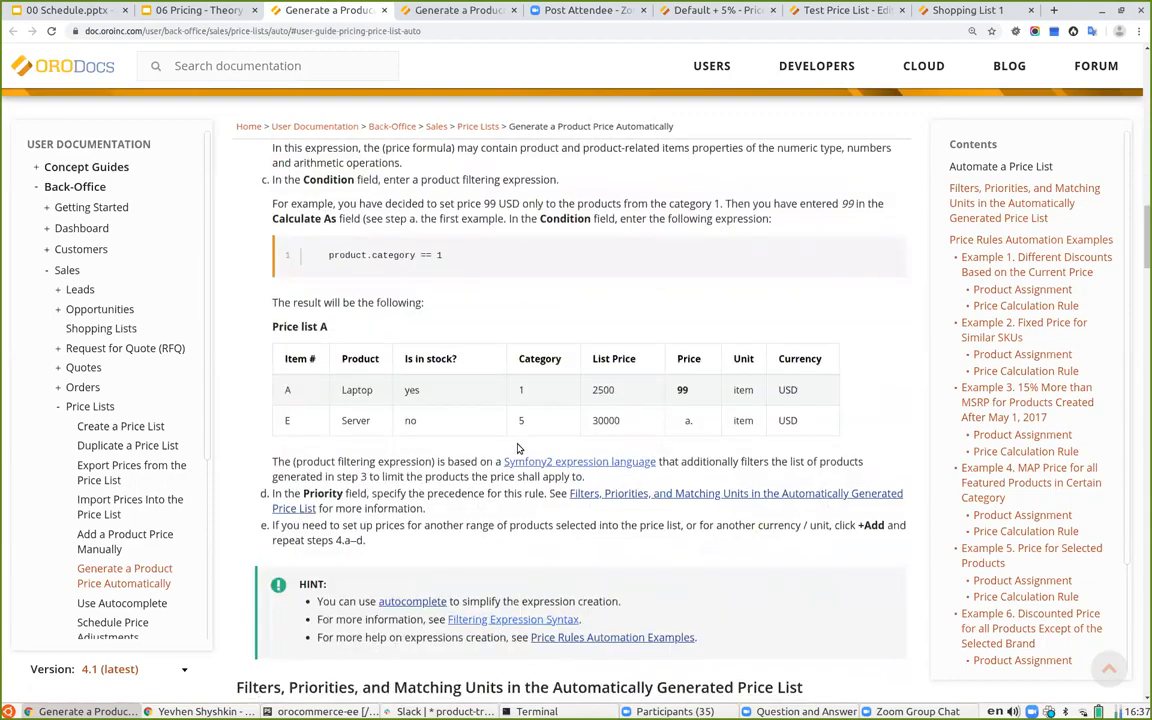
# Examine the documentation on filters, priorities and matching units, plus Example 1's discount rules based on the Wholesale price list.
pyautogui.scroll(1, 518, 447)
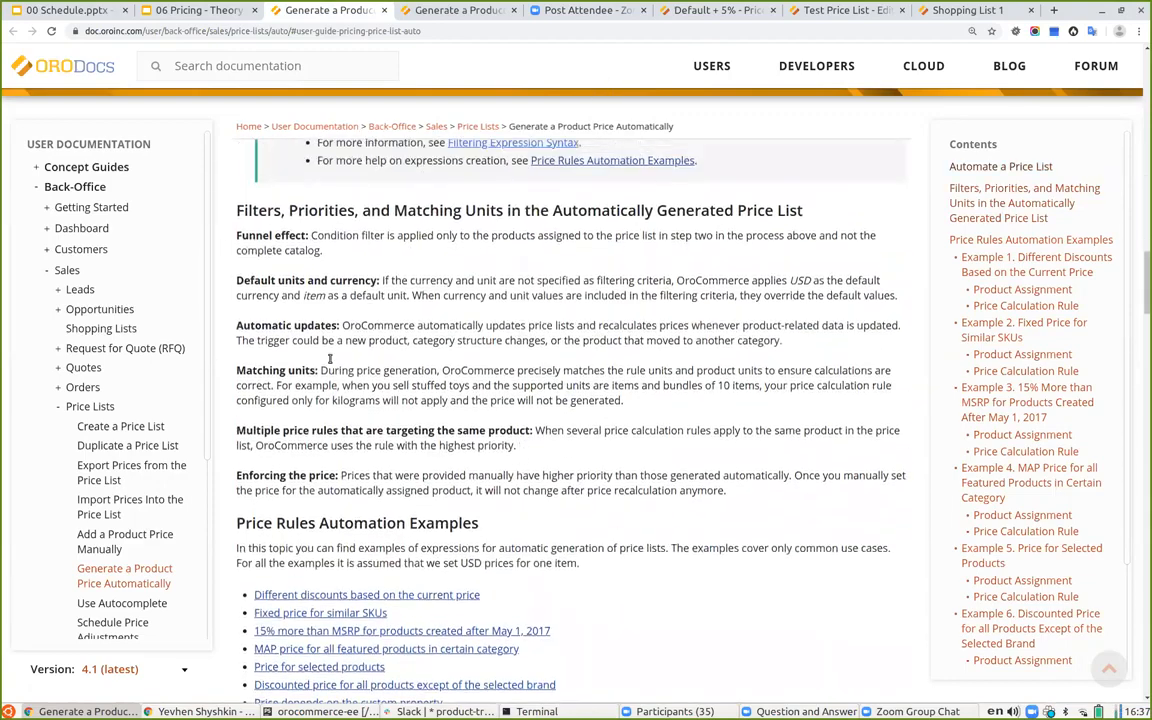
pyautogui.scroll(-3, 530, 375)
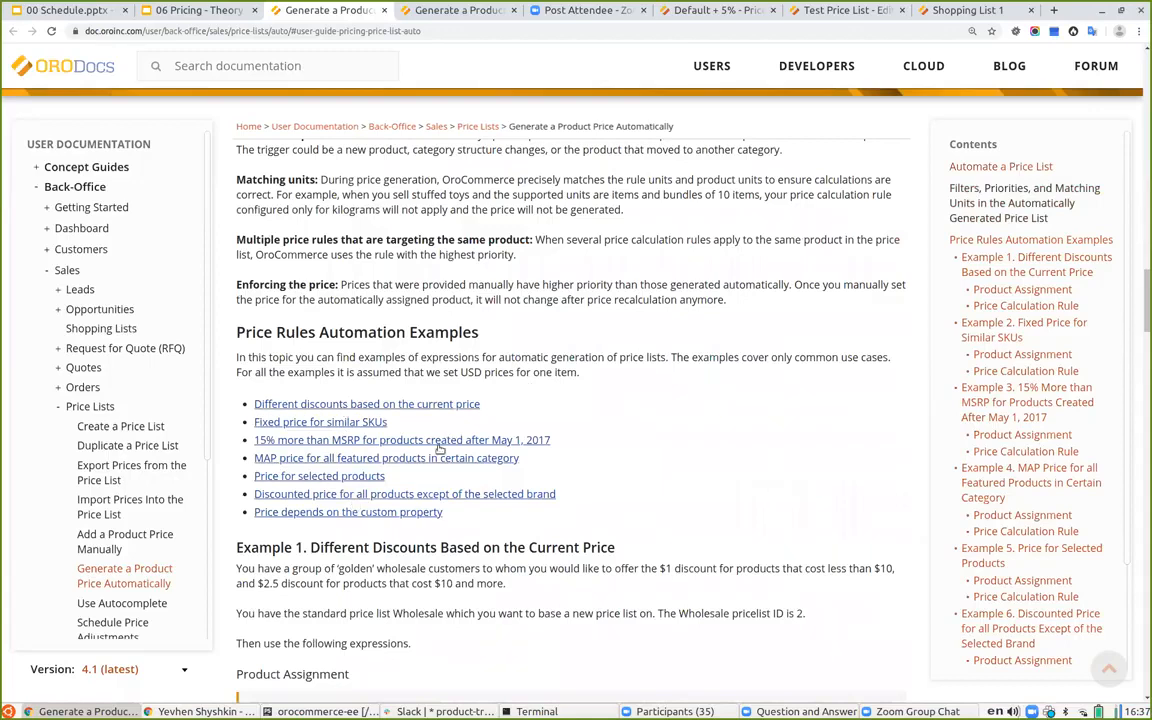
pyautogui.scroll(-3, 430, 451)
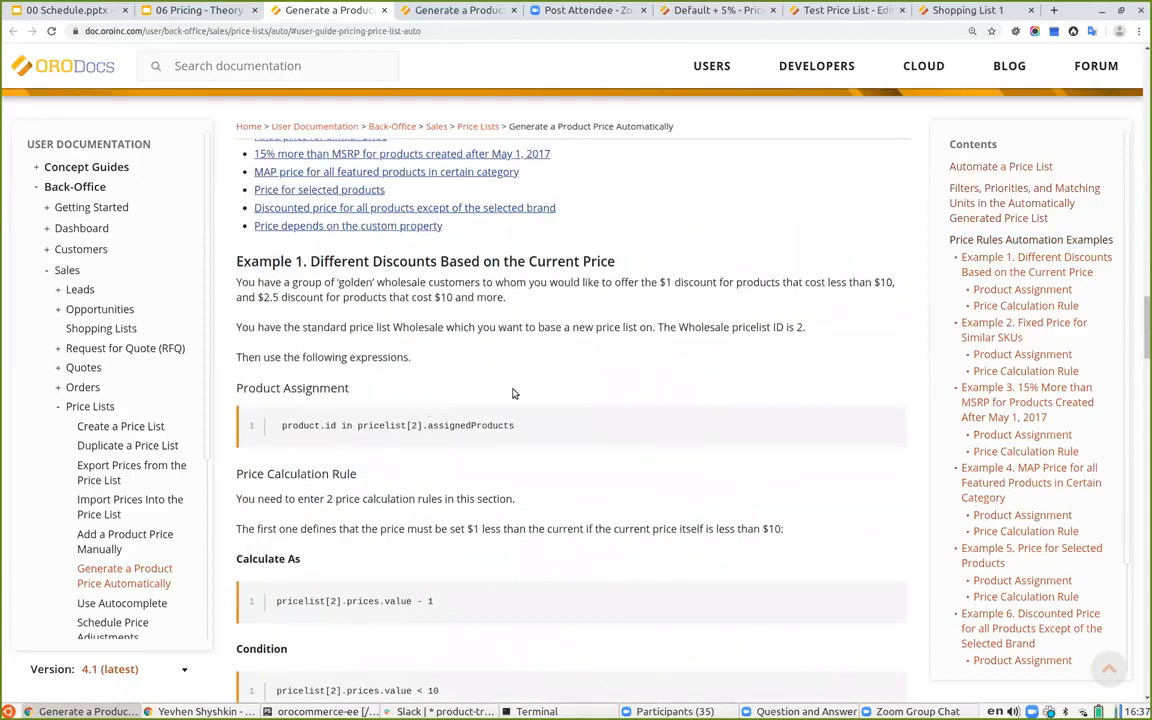
pyautogui.scroll(-3, 510, 390)
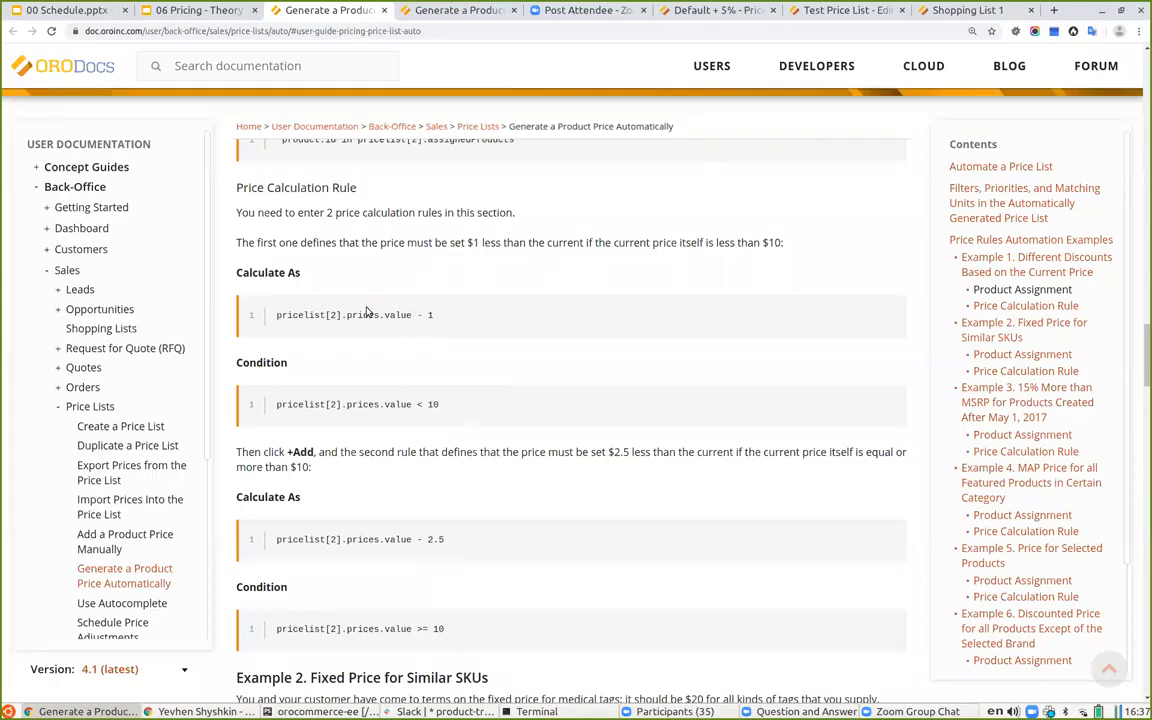
pyautogui.moveTo(337, 318); pyautogui.dragTo(275, 314)
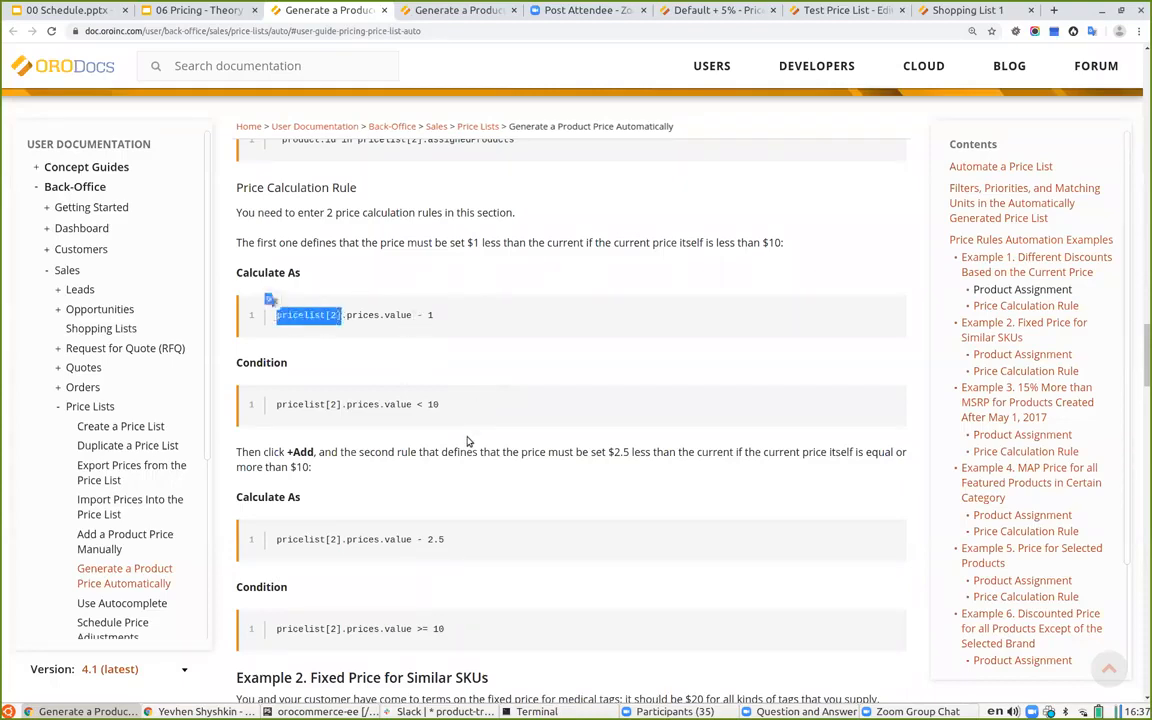
# Examine documented Examples 2 to 7, covering similar SKUs, MSRP markup, MAP price, selected products and custom property rules.
pyautogui.scroll(-2, 465, 457)
pyautogui.scroll(-2, 465, 457)
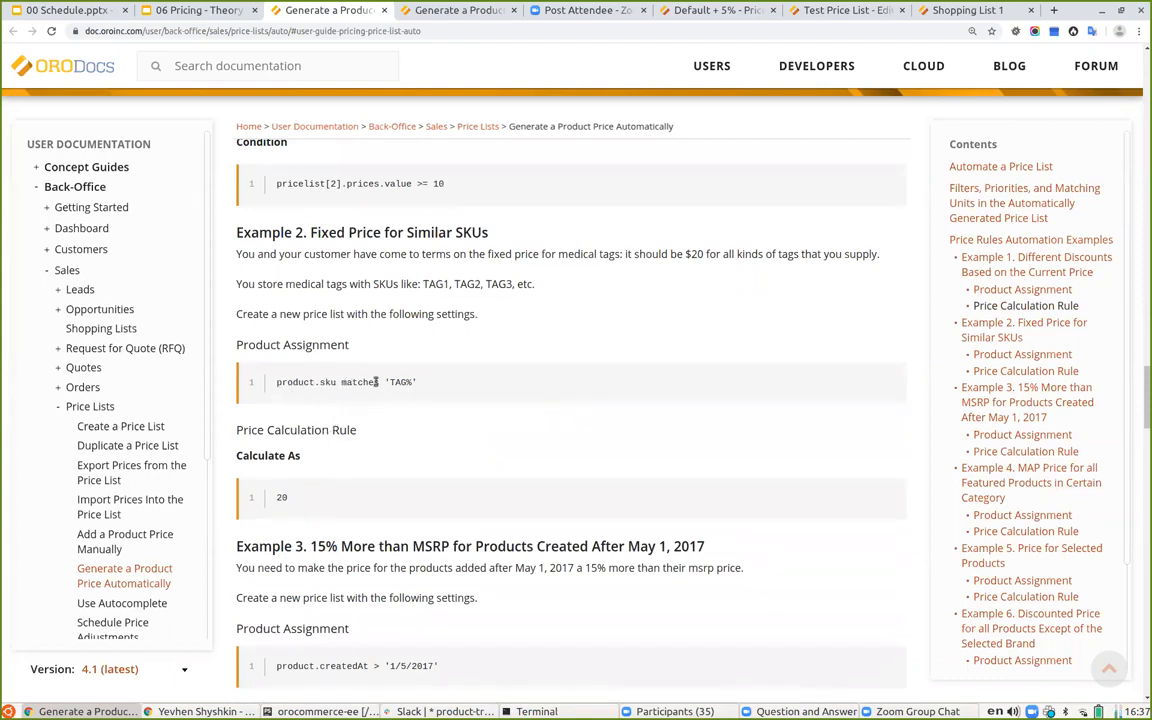
pyautogui.moveTo(390, 382); pyautogui.dragTo(412, 383)
pyautogui.click(441, 384)
pyautogui.scroll(-3, 406, 425)
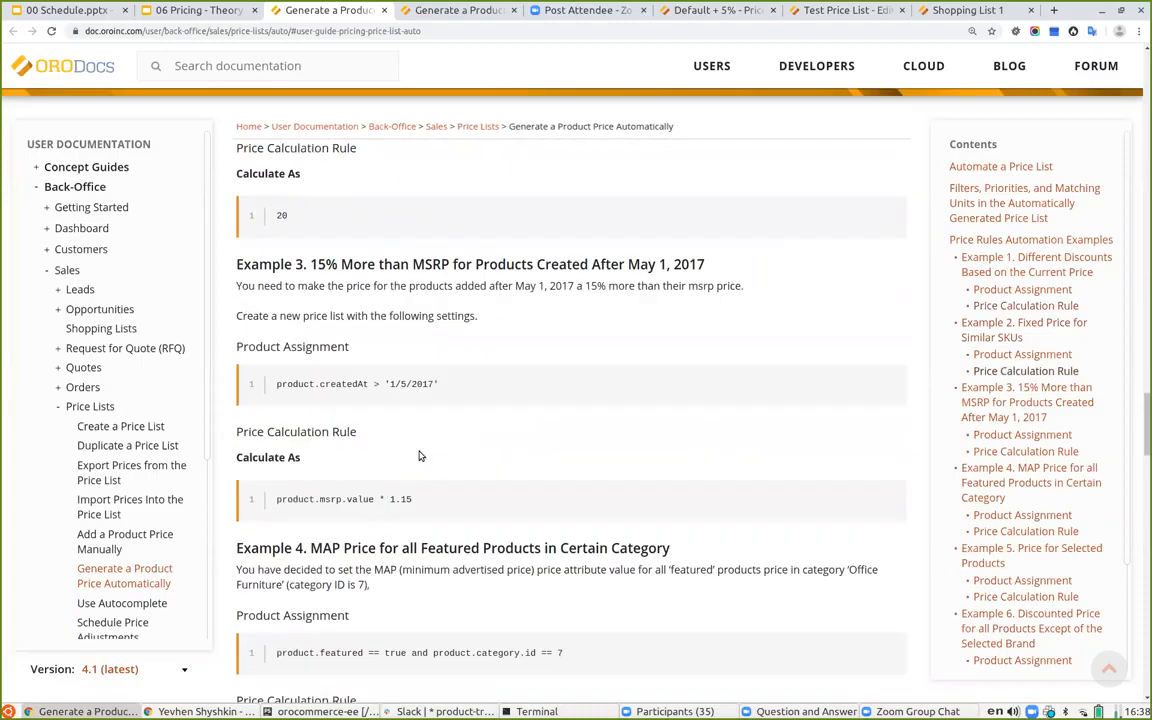
pyautogui.scroll(-1, 431, 426)
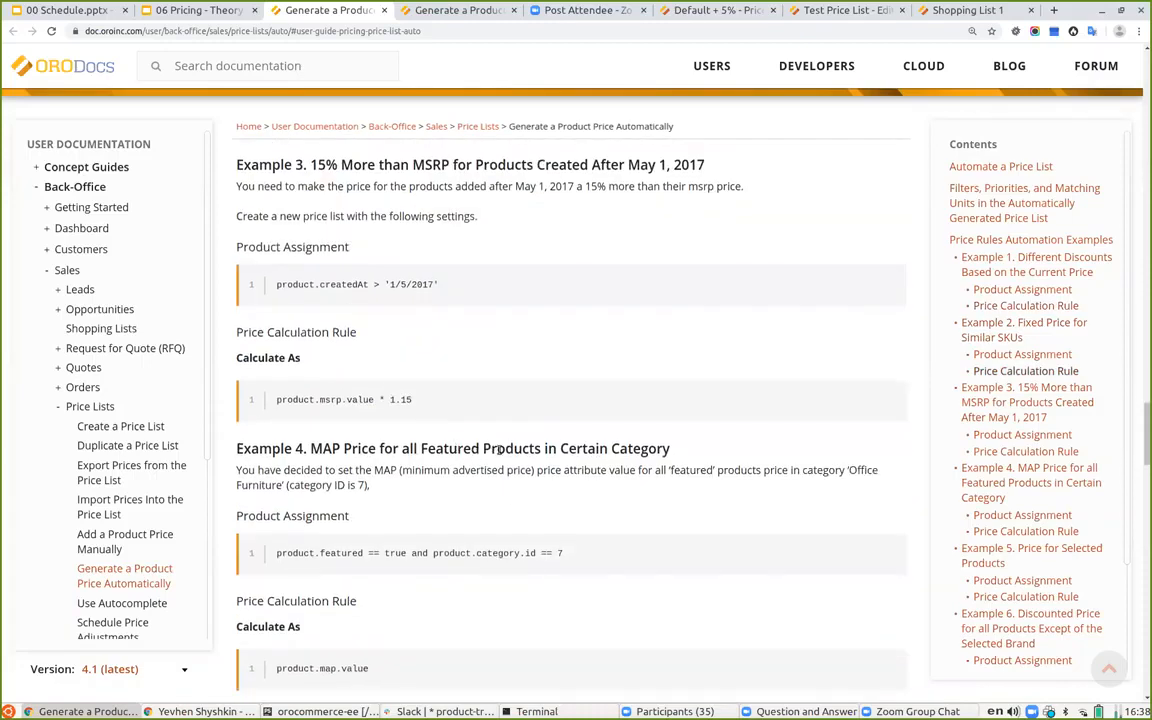
pyautogui.scroll(-1, 499, 450)
pyautogui.scroll(-2, 420, 362)
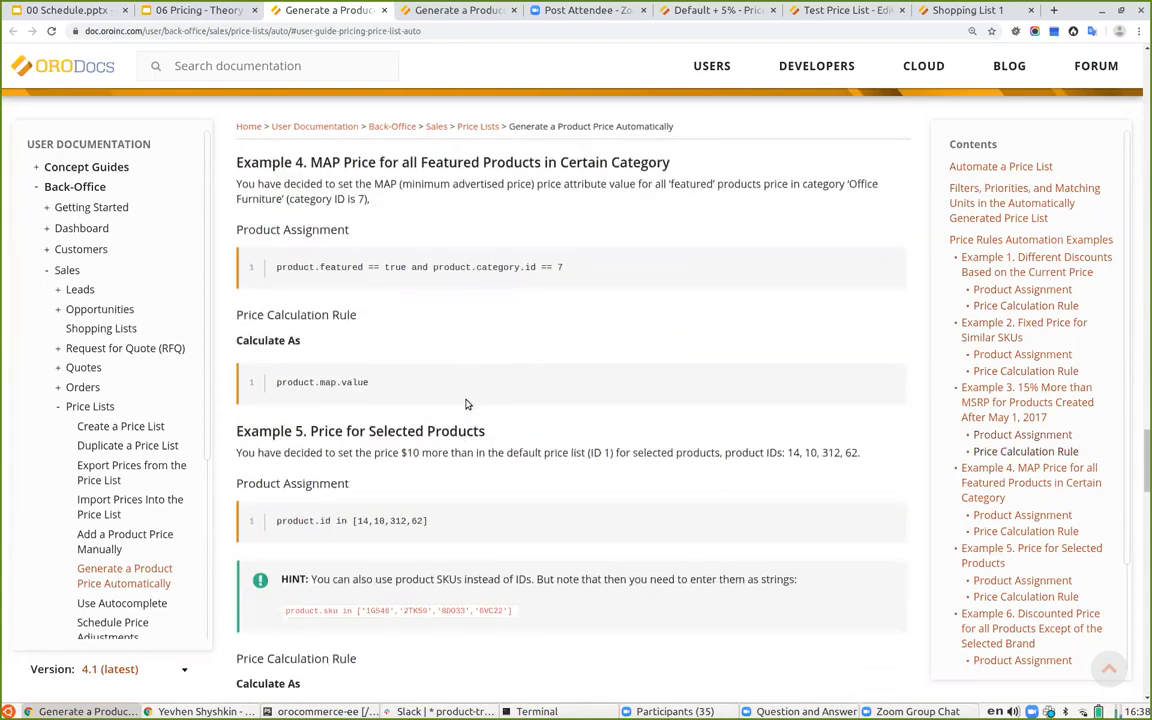
pyautogui.moveTo(438, 527)
pyautogui.mouseDown()
pyautogui.moveTo(340, 521)
pyautogui.moveTo(440, 521)
pyautogui.mouseUp()
pyautogui.click(355, 521)
pyautogui.scroll(-3, 480, 455)
pyautogui.scroll(-9, 480, 455)
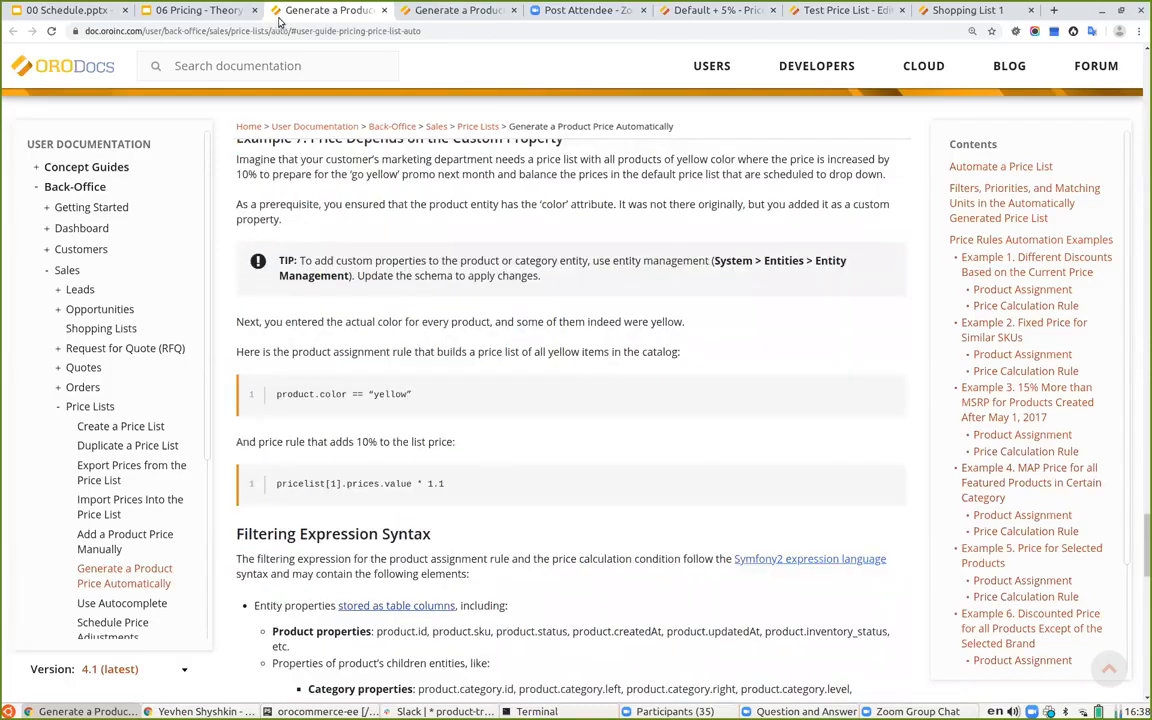
# Review the Price Rules Automation Examples page and the "Price calculation examples" slide in the "06 Pricing - Theory" deck.
pyautogui.click(420, 12)
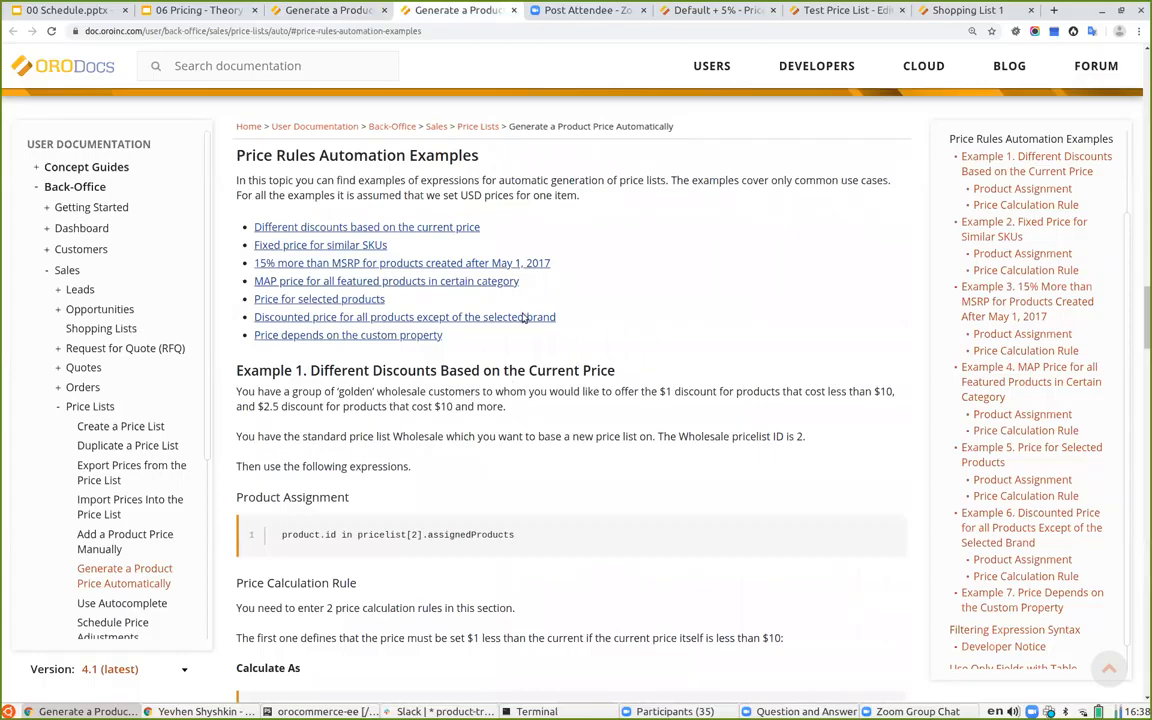
pyautogui.click(196, 12)
pyautogui.scroll(-1, 95, 420)
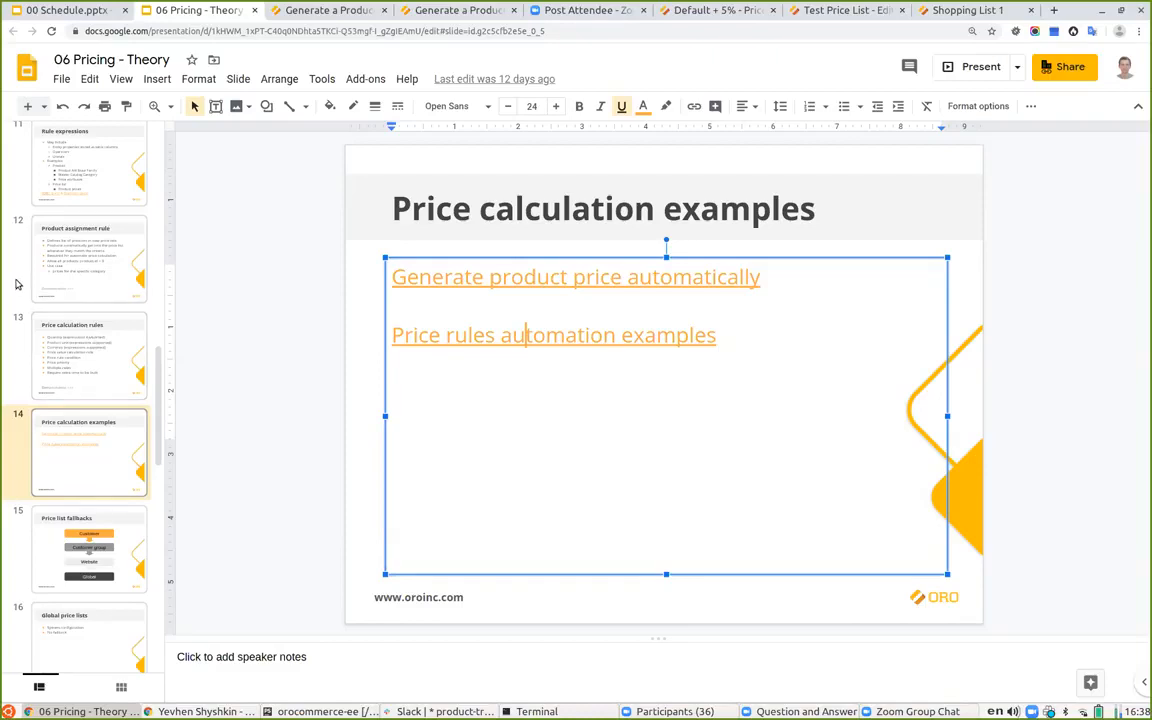
pyautogui.click(346, 16)
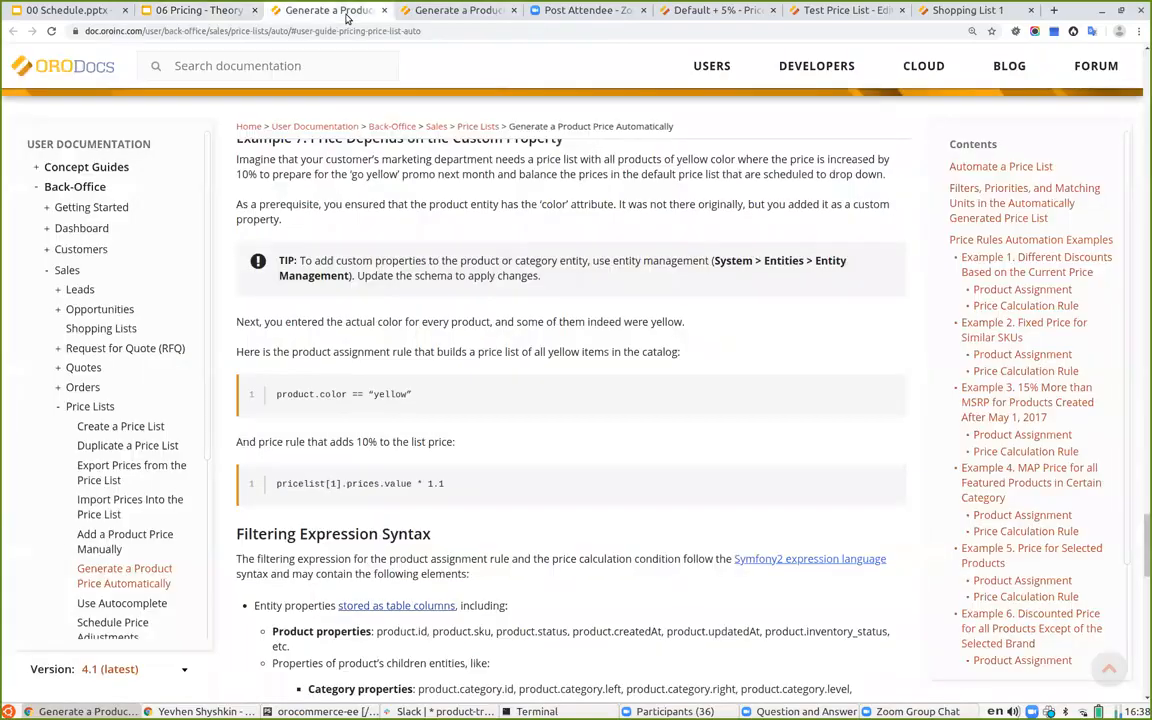
# Switch to the OroCommerce back-office and open Test Price List from the sales price lists.
pyautogui.click(656, 20)
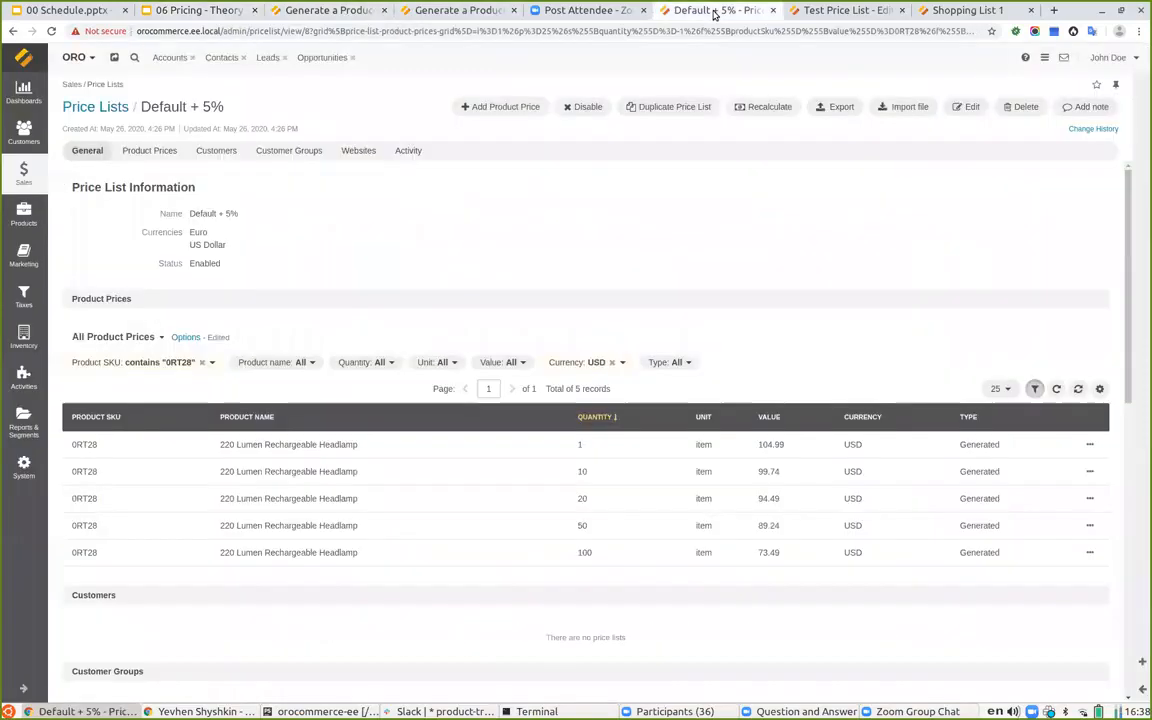
pyautogui.click(23, 212)
pyautogui.click(86, 141)
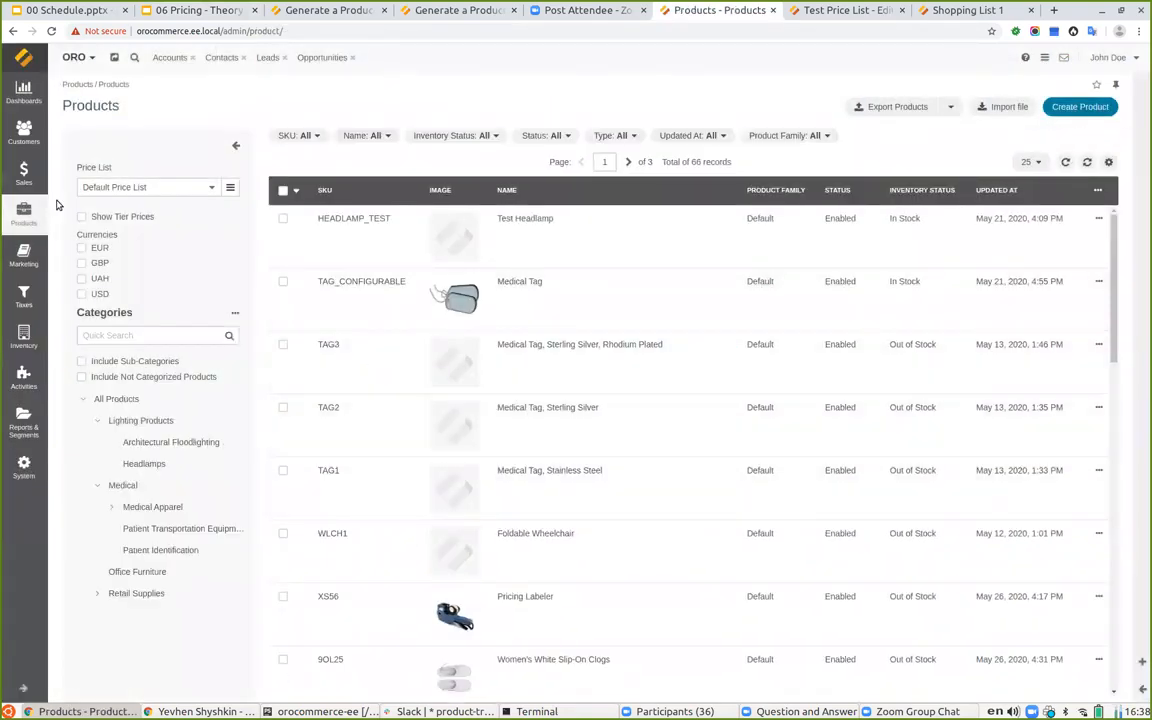
pyautogui.click(23, 212)
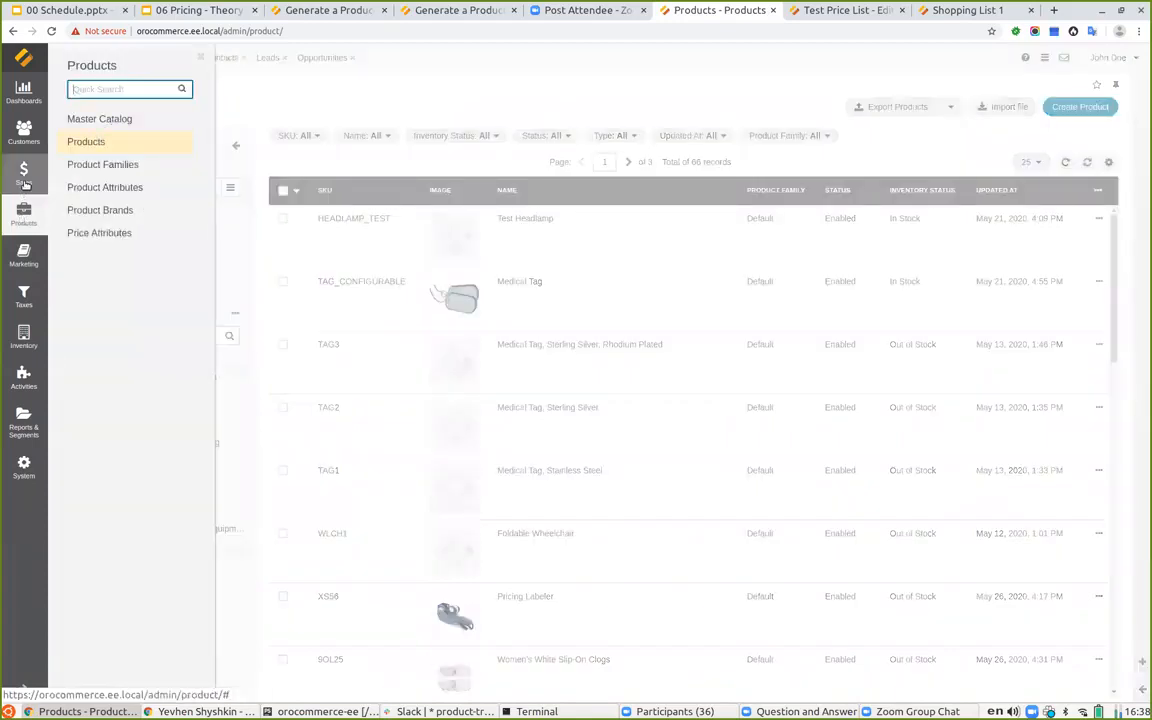
pyautogui.click(25, 182)
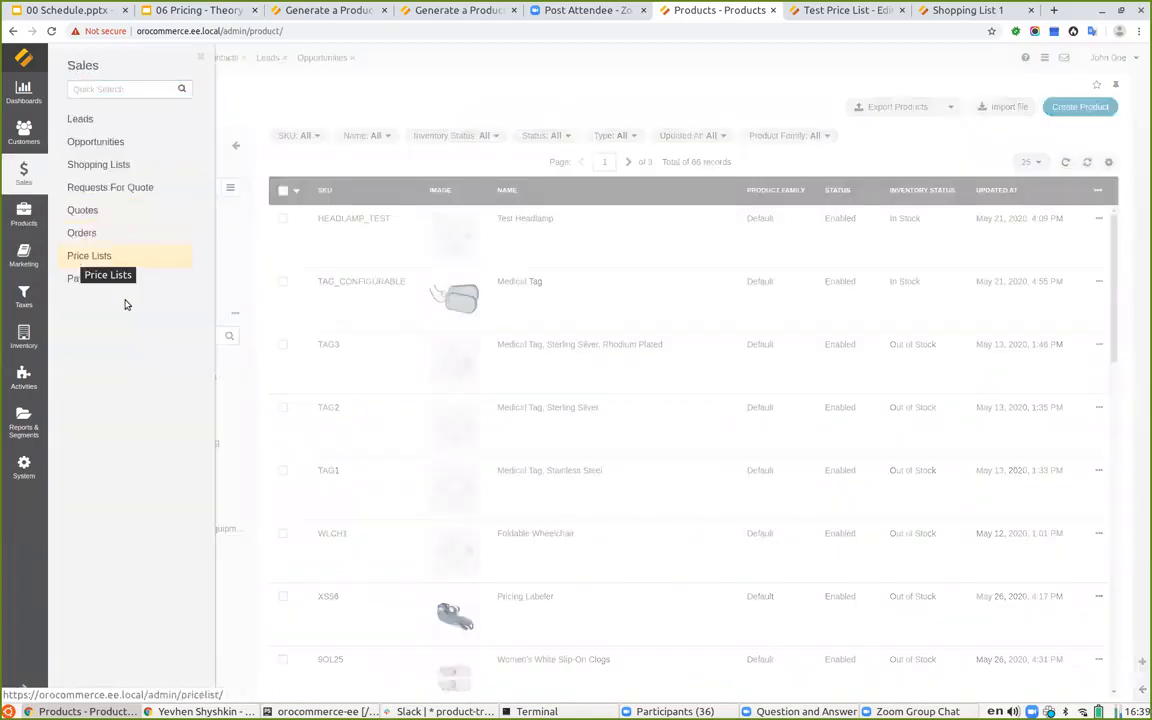
pyautogui.click(126, 304)
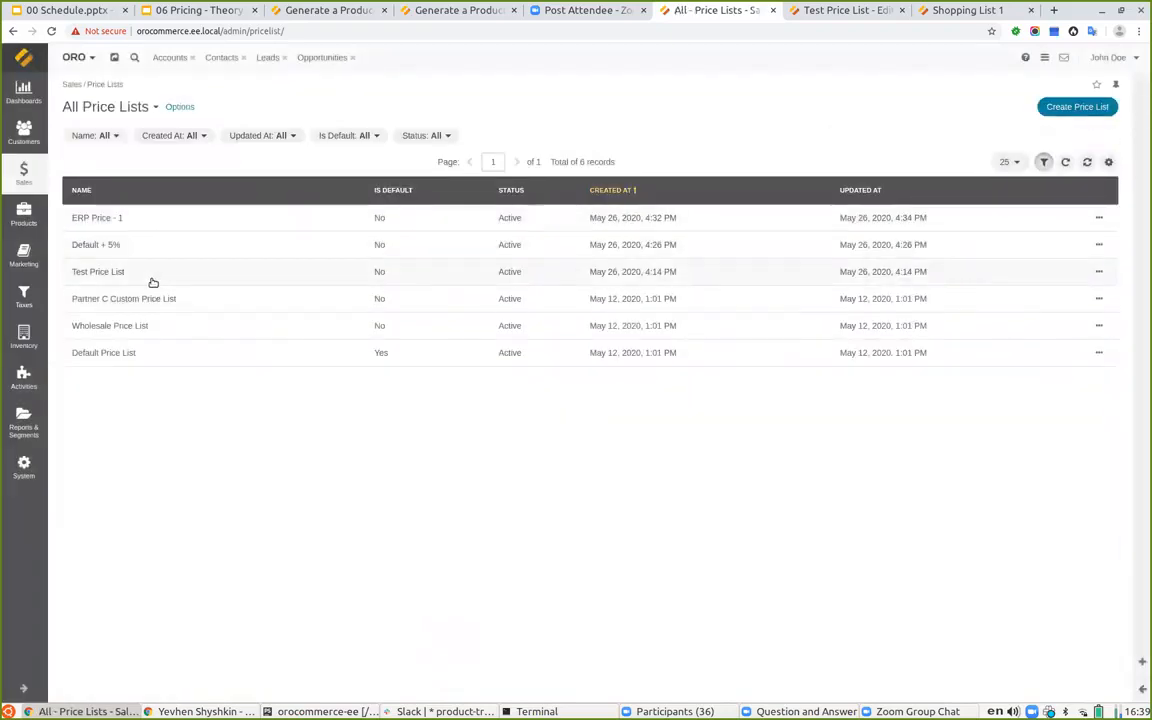
pyautogui.click(152, 281)
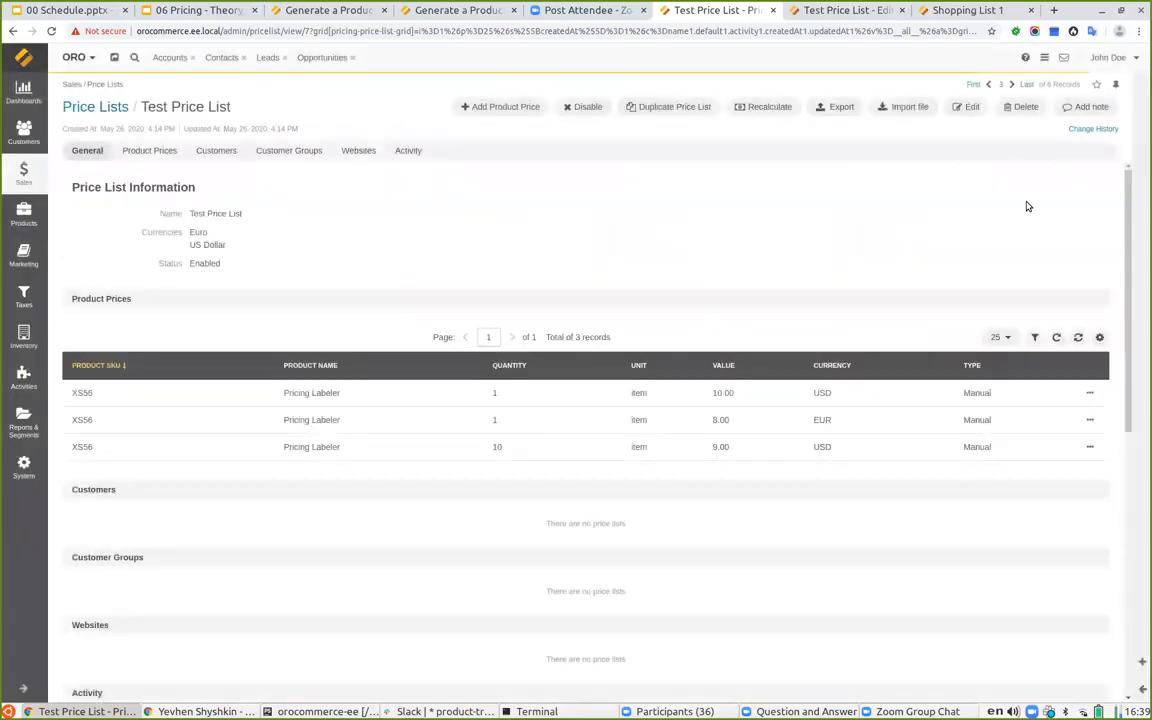
# Add a product price to Test Price List for TAG1 - Medical Tag, Stainless Steel: quantity 1, unit item, price 0.50 USD.
pyautogui.click(506, 106)
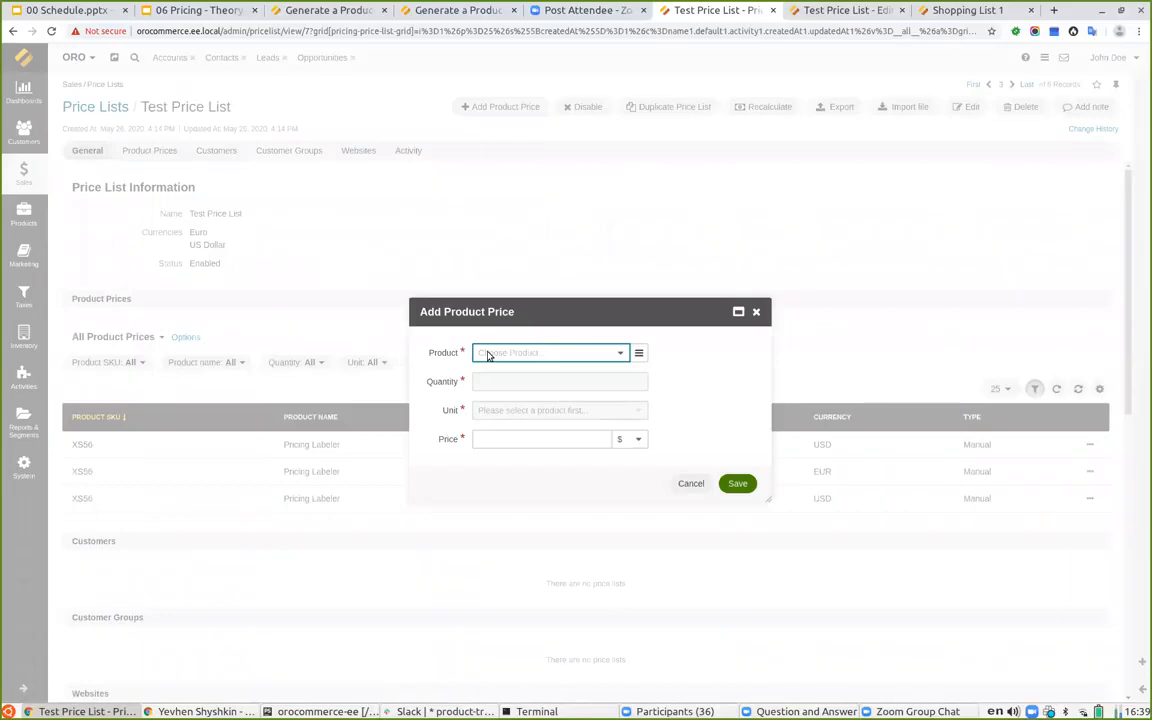
pyautogui.click(490, 353)
pyautogui.write('TAG')
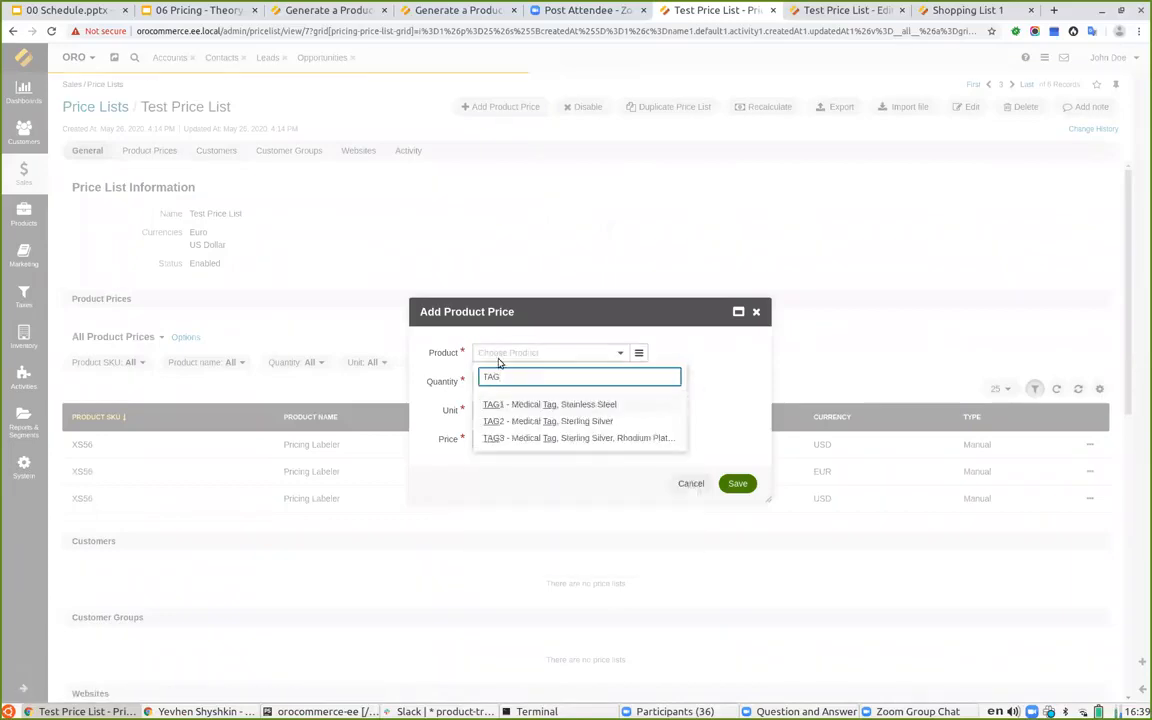
pyautogui.click(538, 405)
pyautogui.click(506, 386)
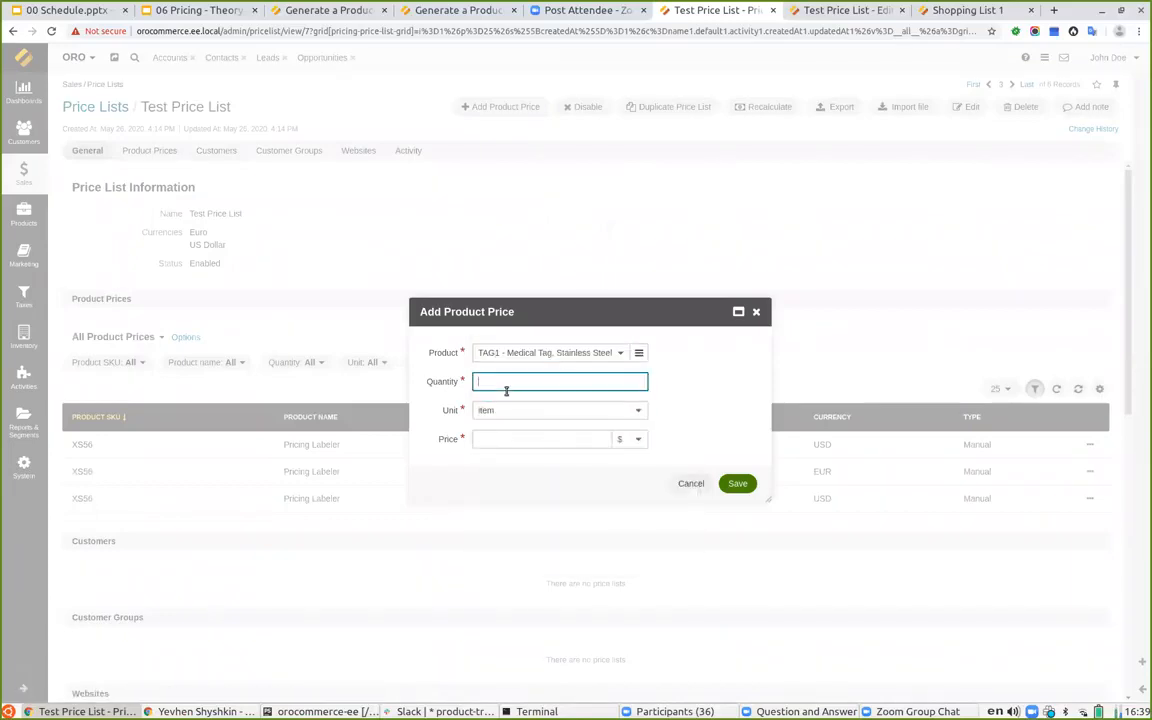
pyautogui.write('1')
pyautogui.click(514, 411)
pyautogui.click(497, 424)
pyautogui.click(497, 440)
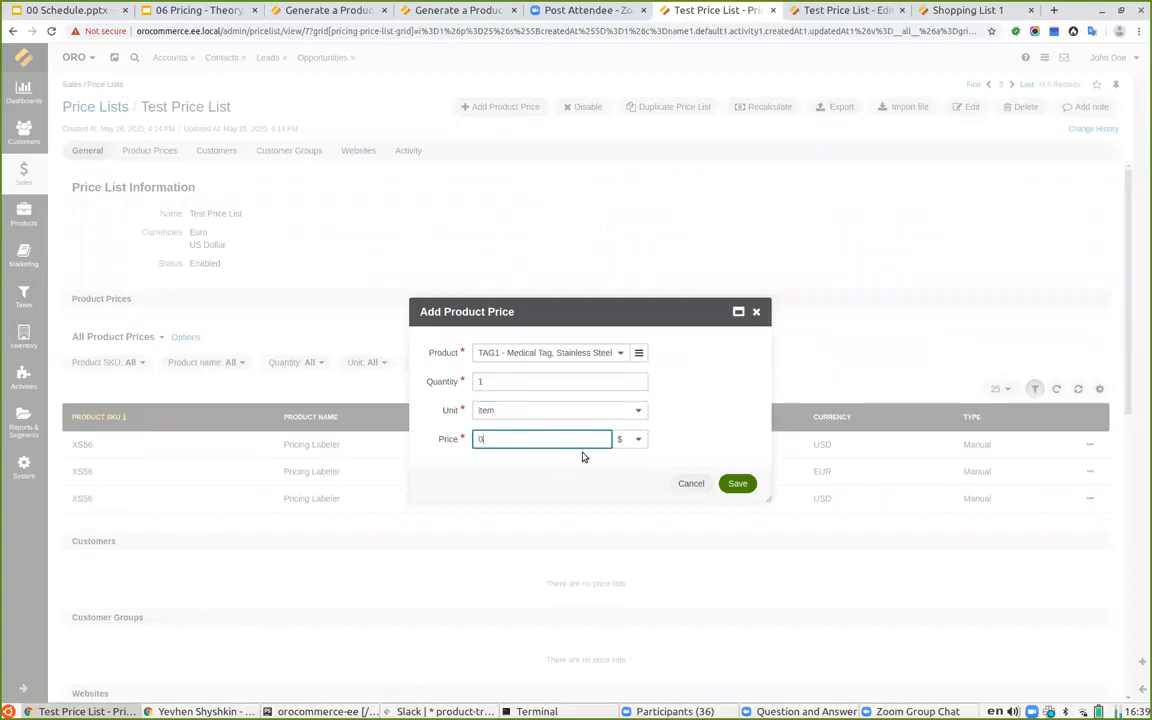
pyautogui.click(737, 483)
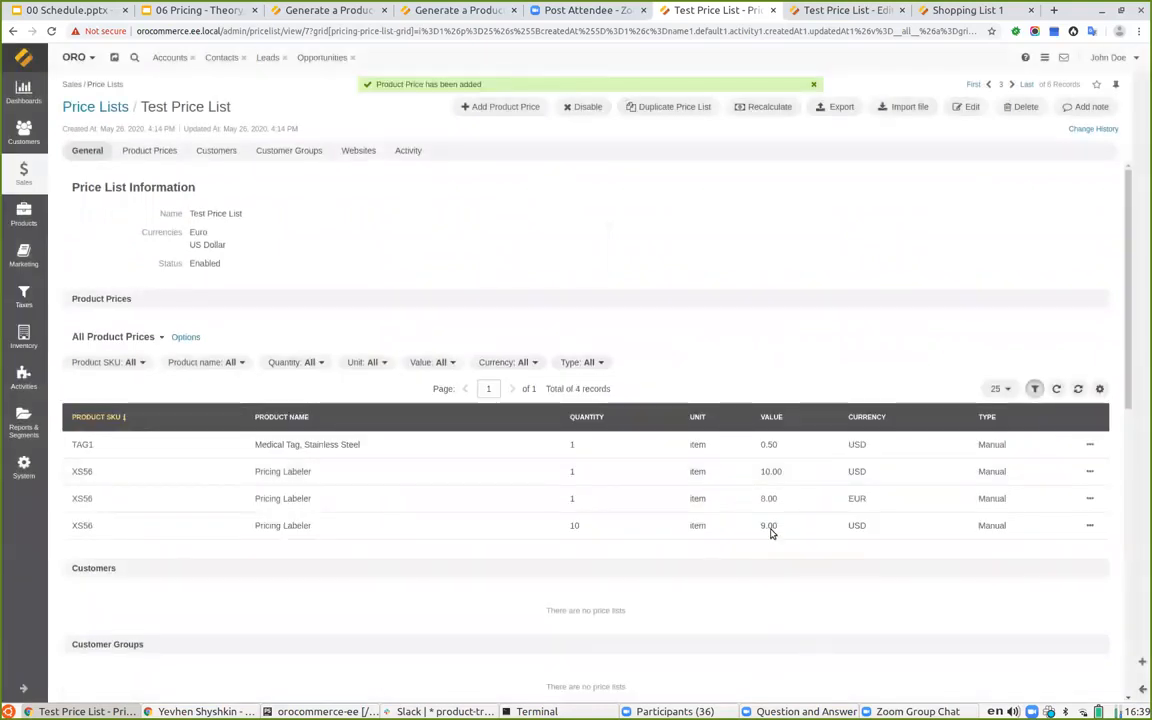
pyautogui.moveTo(762, 446); pyautogui.dragTo(775, 447)
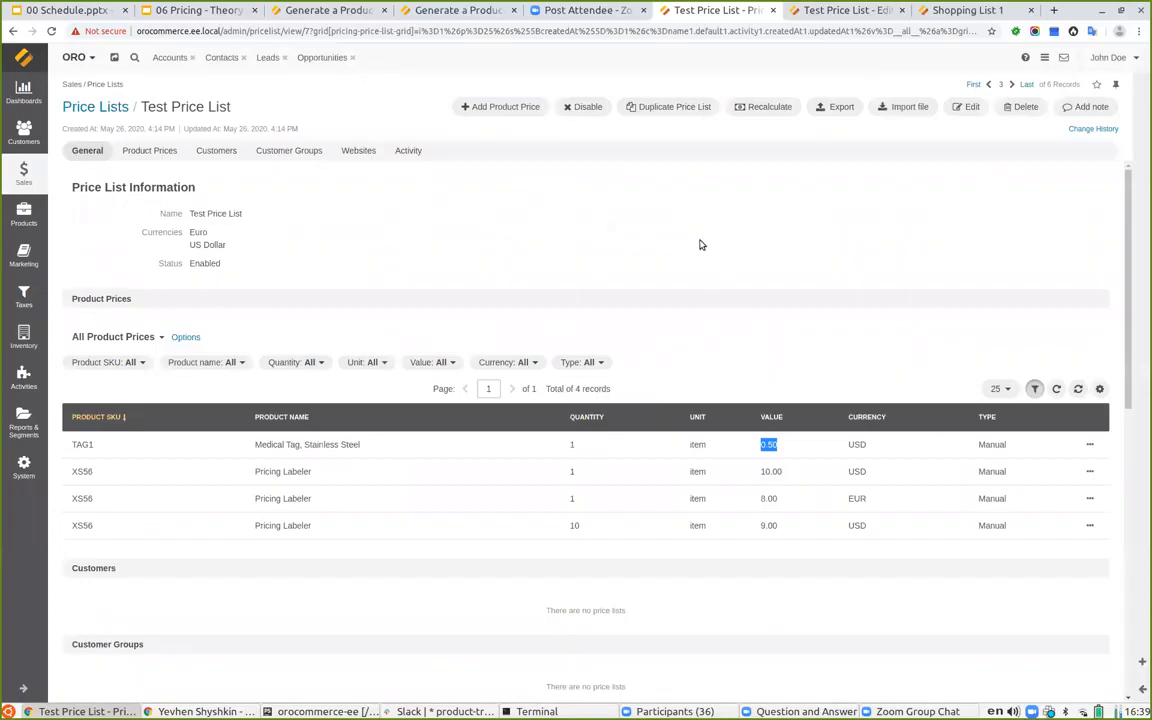
pyautogui.click(701, 283)
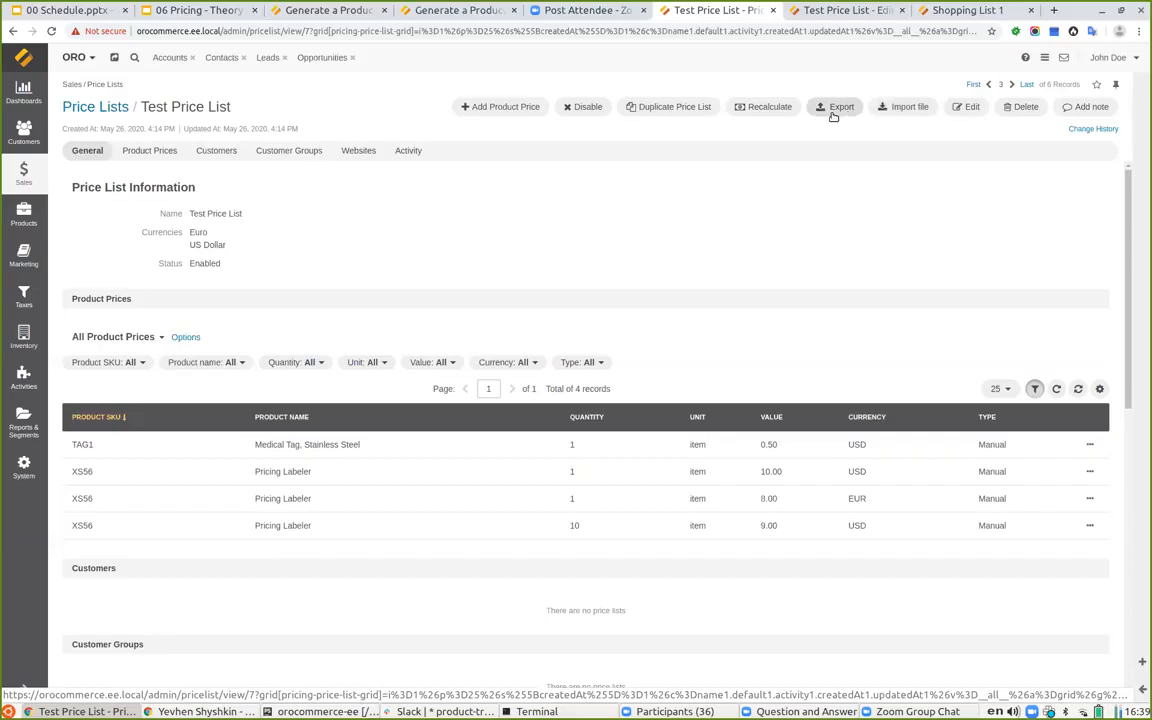
# Switch to PhpStorm and open PriceListImportCommand.php from the PricingBundle Command folder.
pyautogui.click(308, 712)
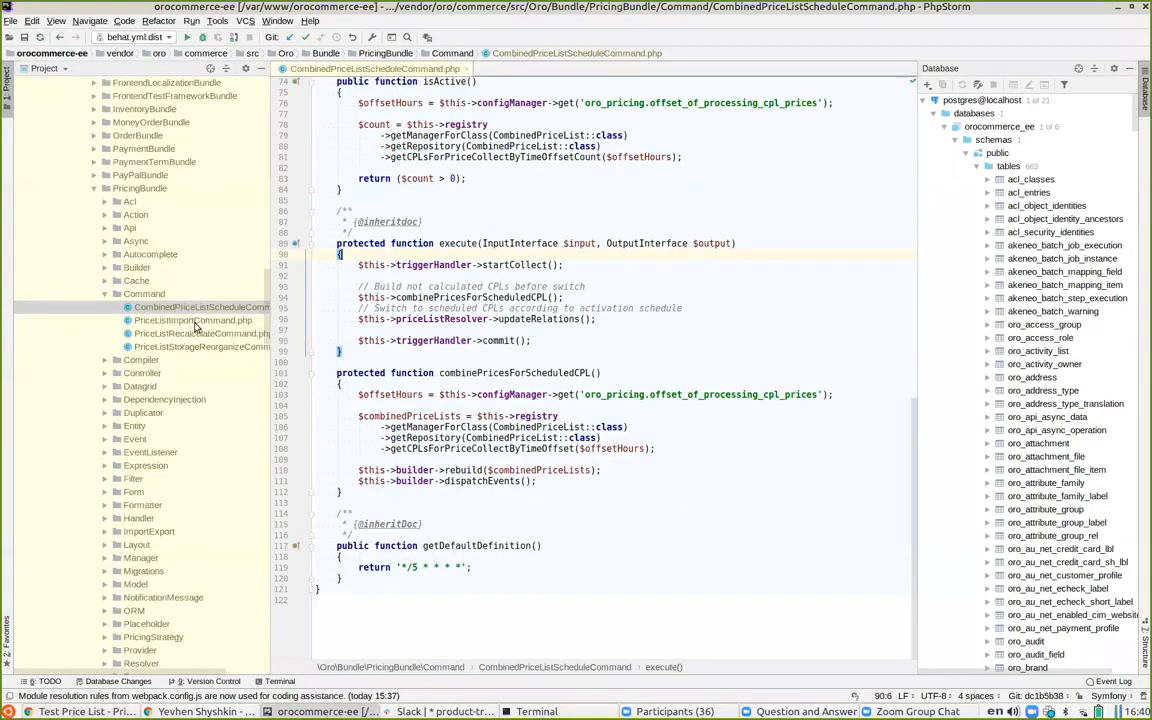
pyautogui.doubleClick(185, 320)
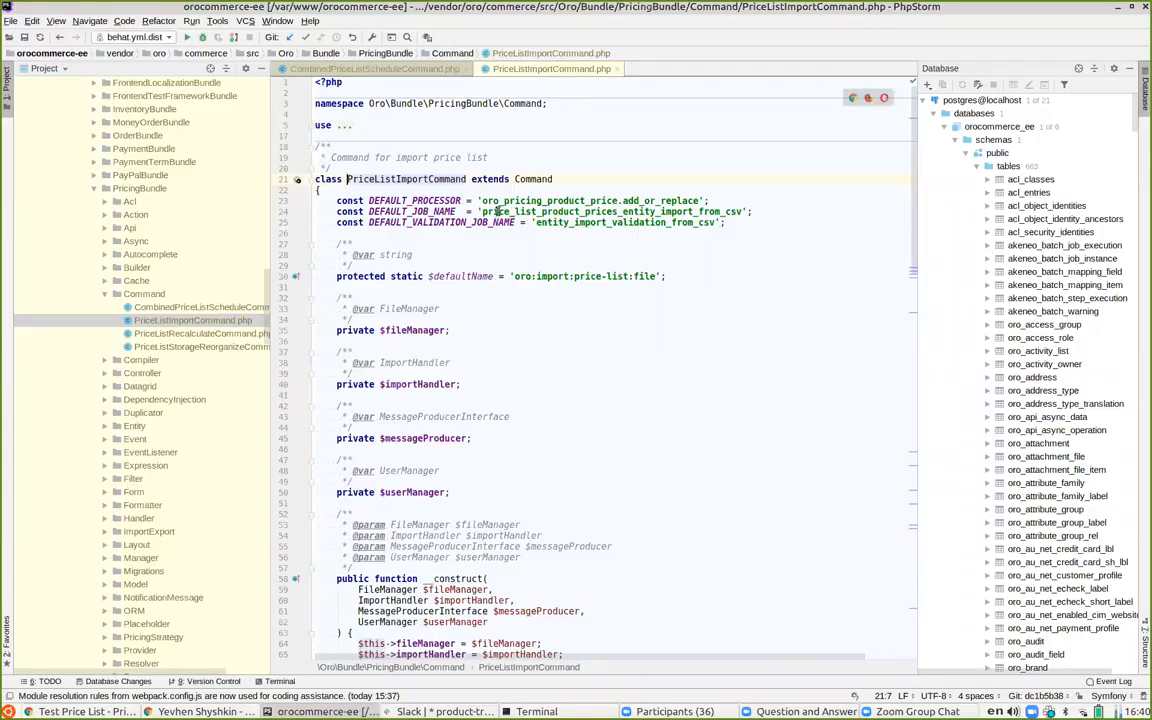
# Switch to the OroCommerce back-office in the browser and open Test Price List for editing.
pyautogui.click(85, 711)
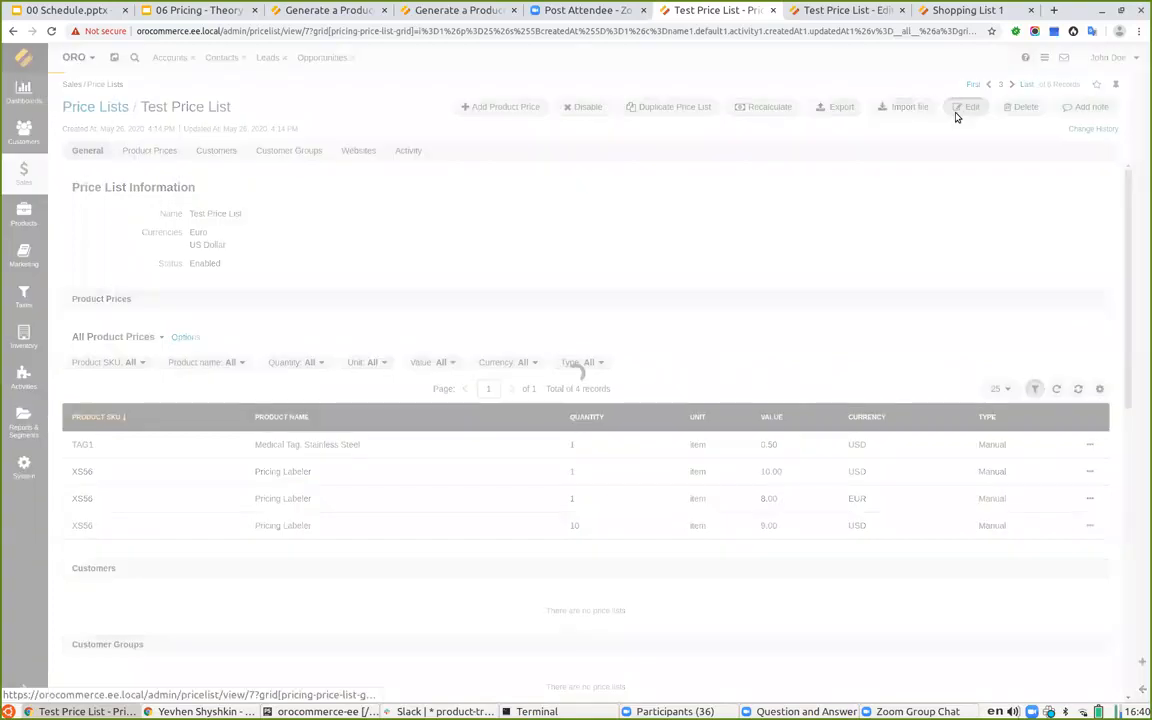
pyautogui.click(960, 110)
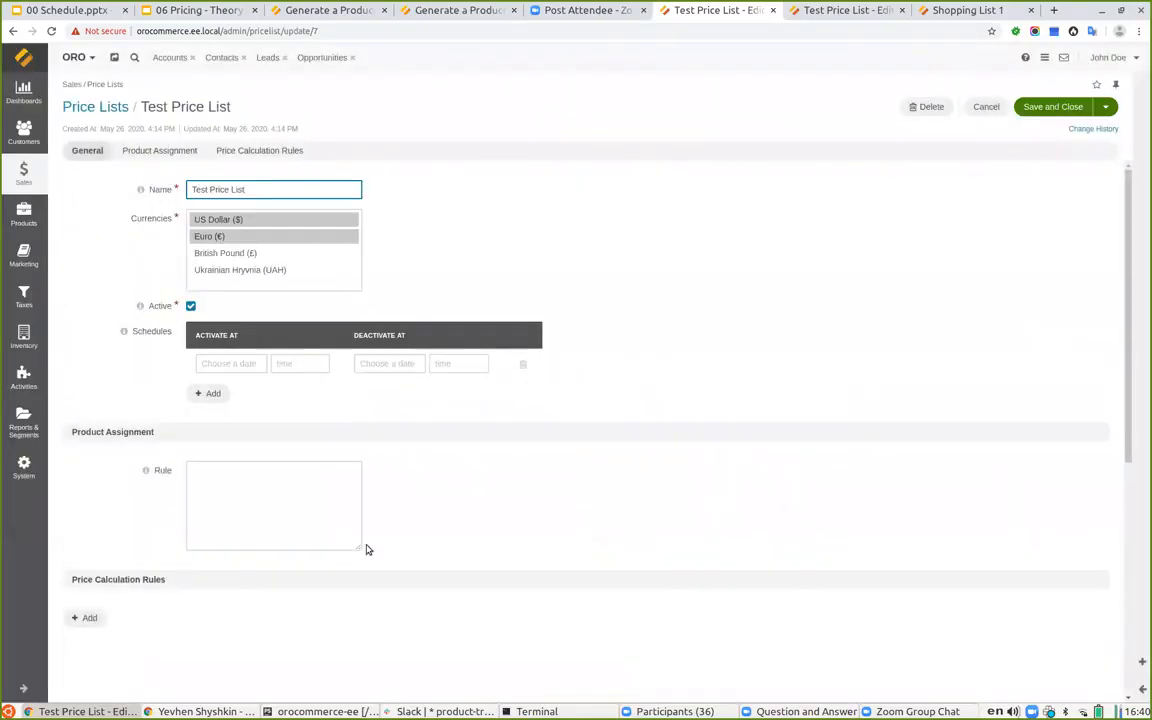
# Start the product assignment rule with a price list reference to Default Price List, giving pricelist[1].
pyautogui.click(241, 495)
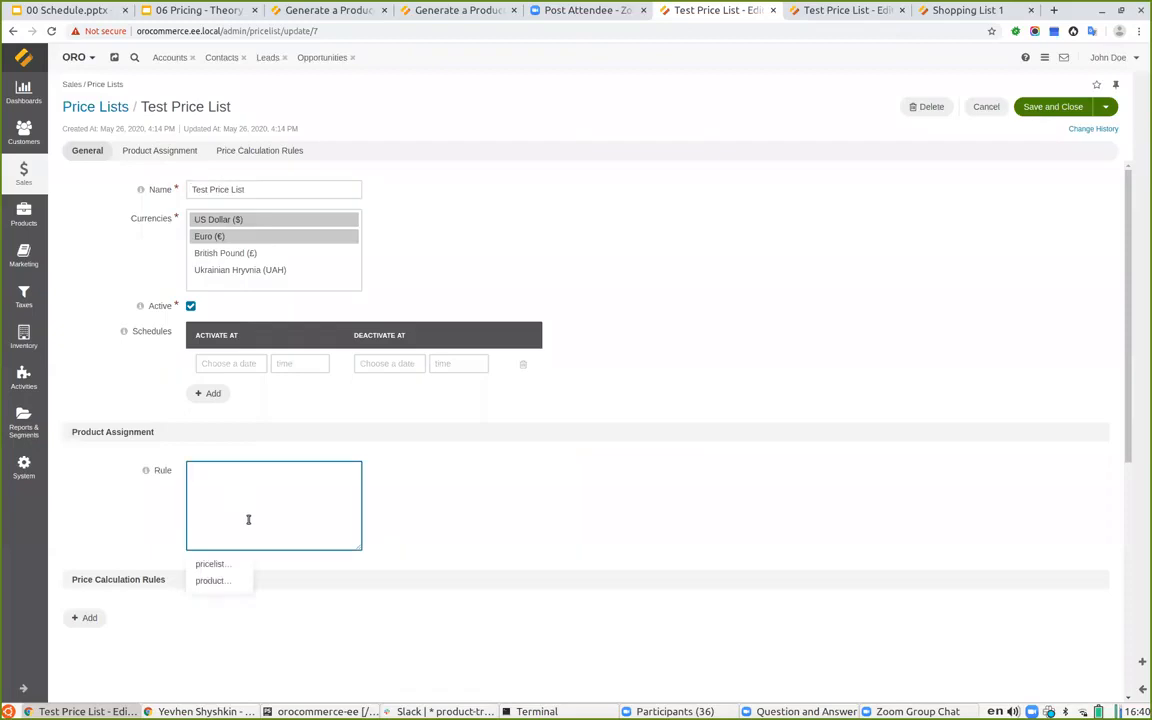
pyautogui.click(213, 564)
pyautogui.click(229, 568)
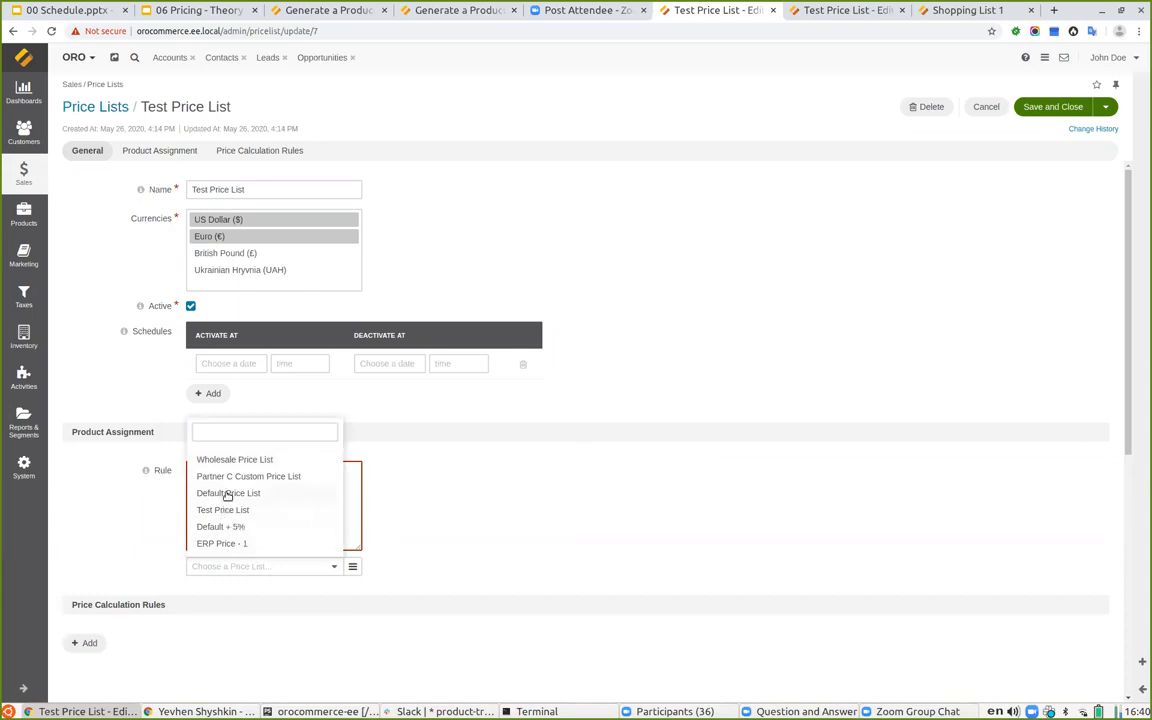
pyautogui.click(228, 494)
pyautogui.click(268, 506)
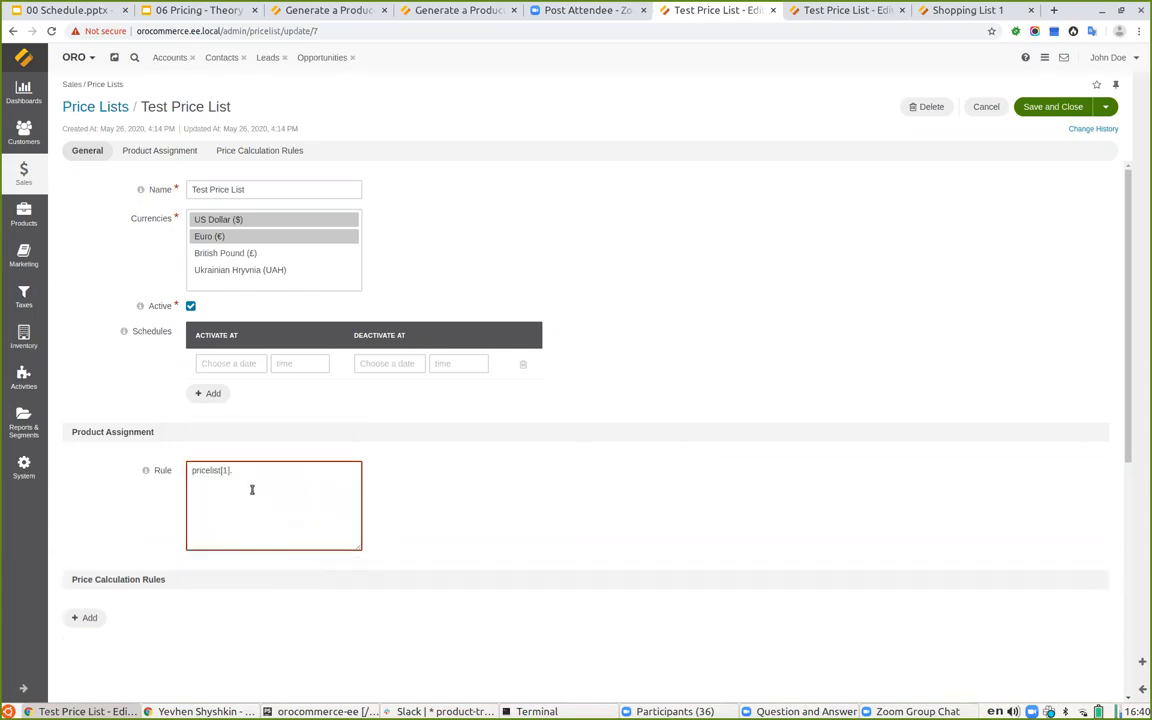
# Extend the product assignment rule with the suggested fields to pricelist[1].prices.currency.
pyautogui.click(252, 489)
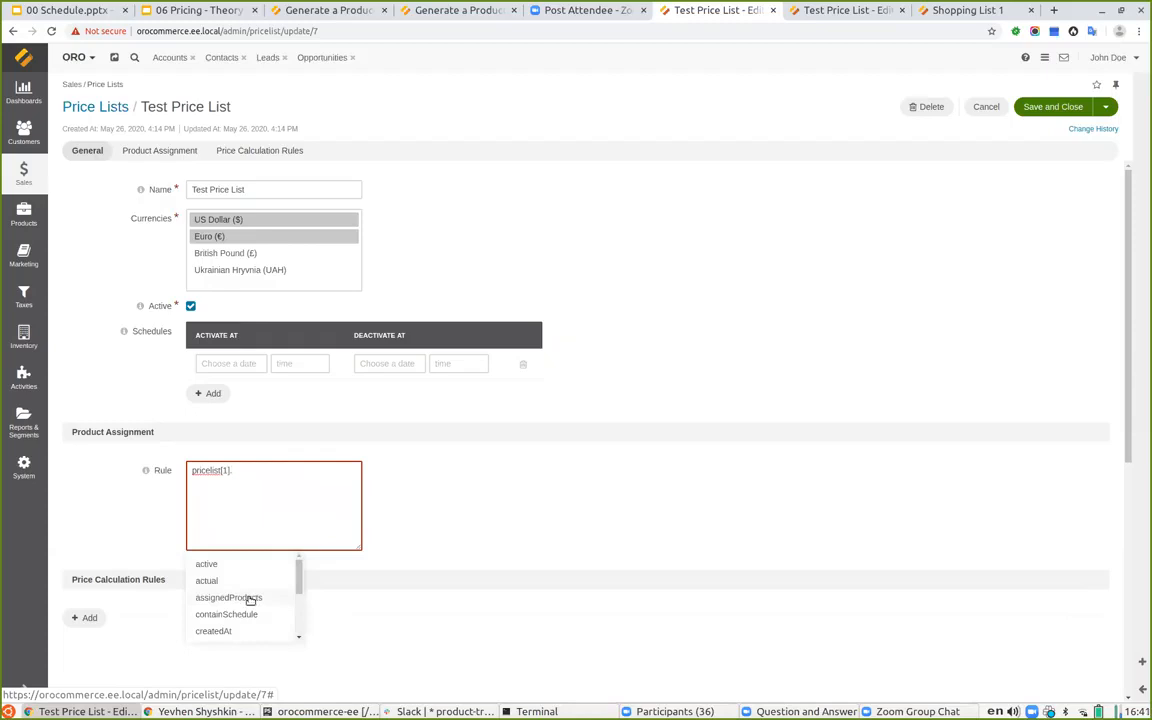
pyautogui.scroll(-2, 243, 594)
pyautogui.scroll(-2, 242, 592)
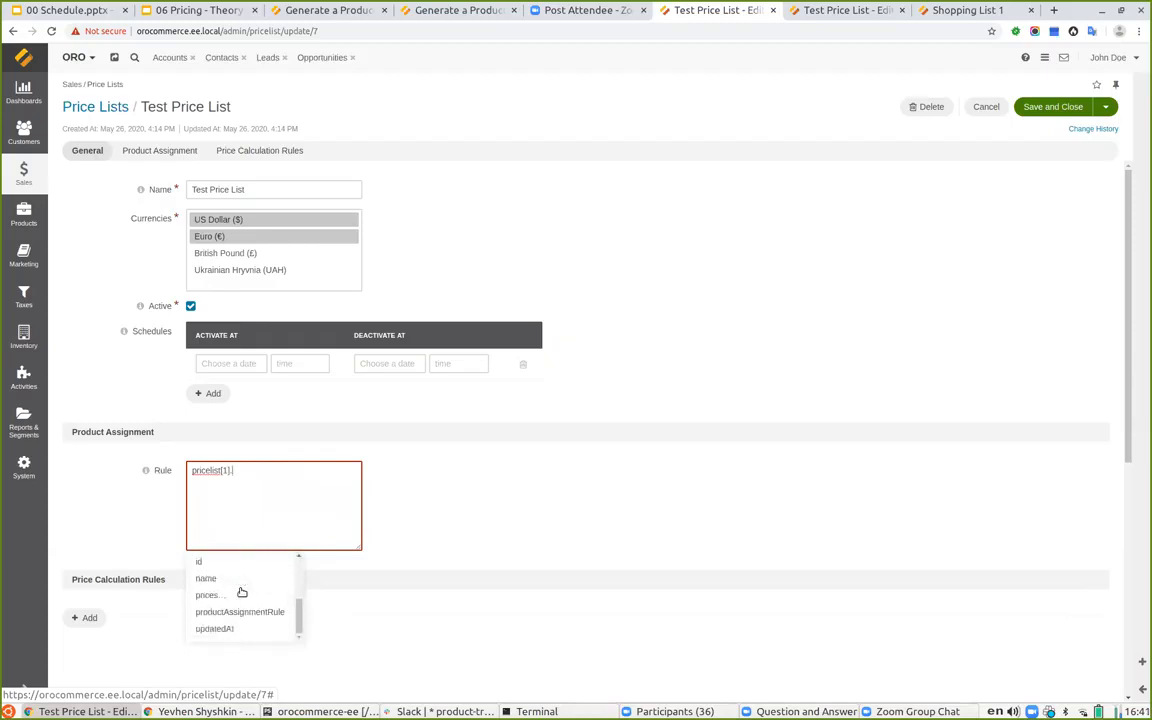
pyautogui.click(227, 597)
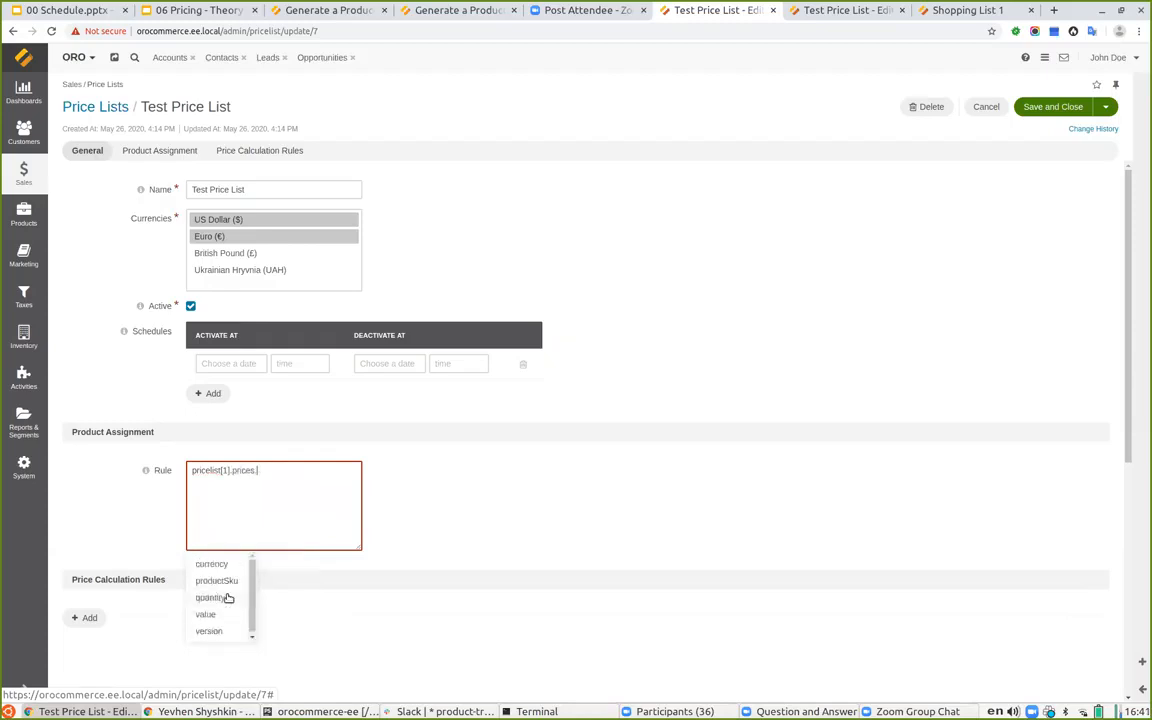
pyautogui.click(213, 566)
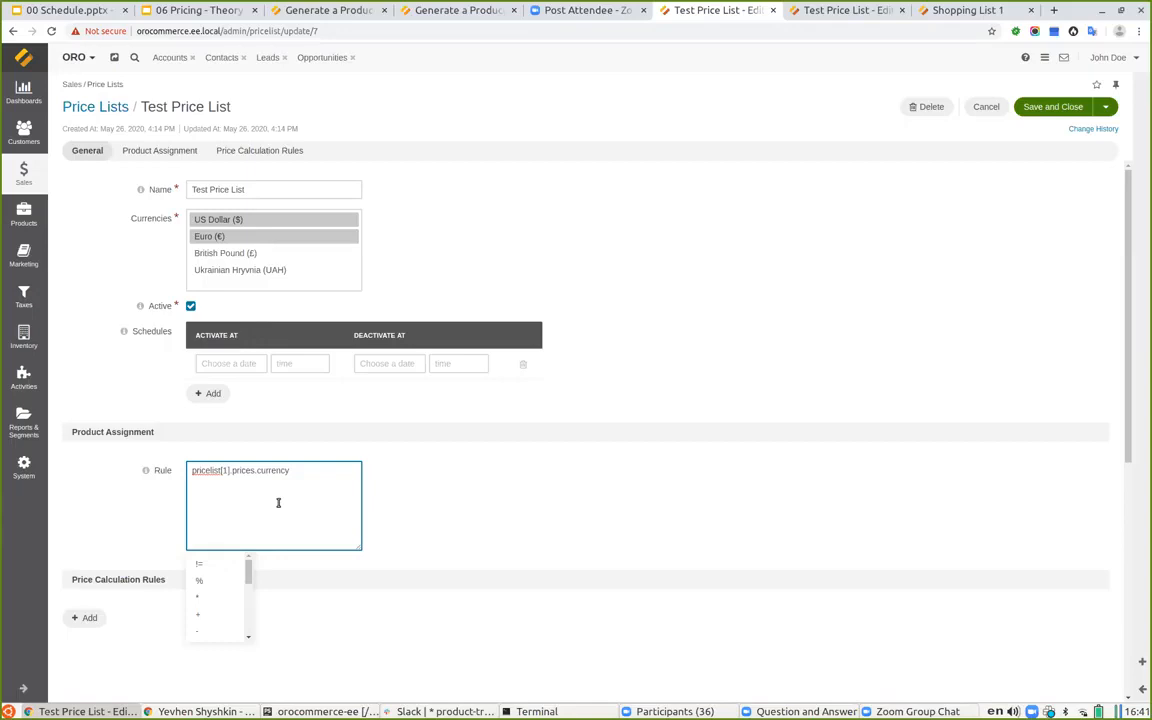
# Delete prices.currency from the product assignment rule and look through the fields suggested for pricelist[1].
pyautogui.click(314, 469)
pyautogui.press('BackSpace')
pyautogui.press('BackSpace')
pyautogui.press('BackSpace')
pyautogui.press('BackSpace')
pyautogui.press('BackSpace')
pyautogui.press('BackSpace')
pyautogui.press('BackSpace')
pyautogui.press('BackSpace')
pyautogui.press('BackSpace')
pyautogui.press('BackSpace')
pyautogui.press('BackSpace')
pyautogui.press('BackSpace')
pyautogui.press('BackSpace')
pyautogui.press('BackSpace')
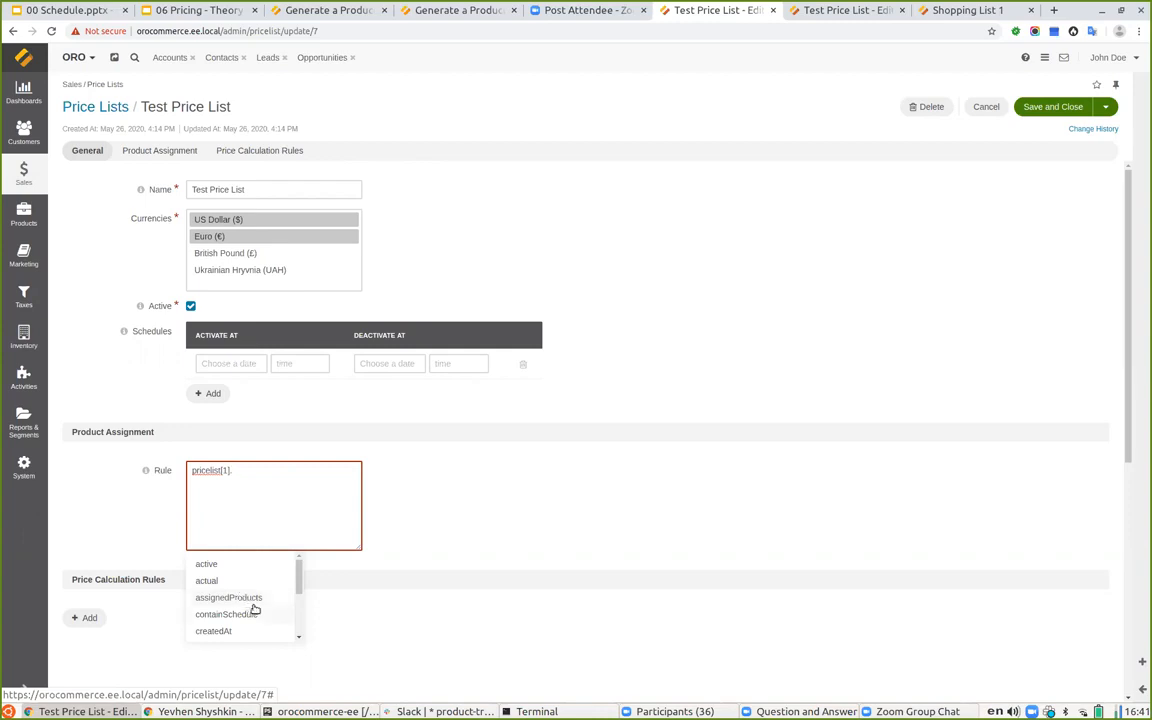
pyautogui.scroll(-3, 240, 597)
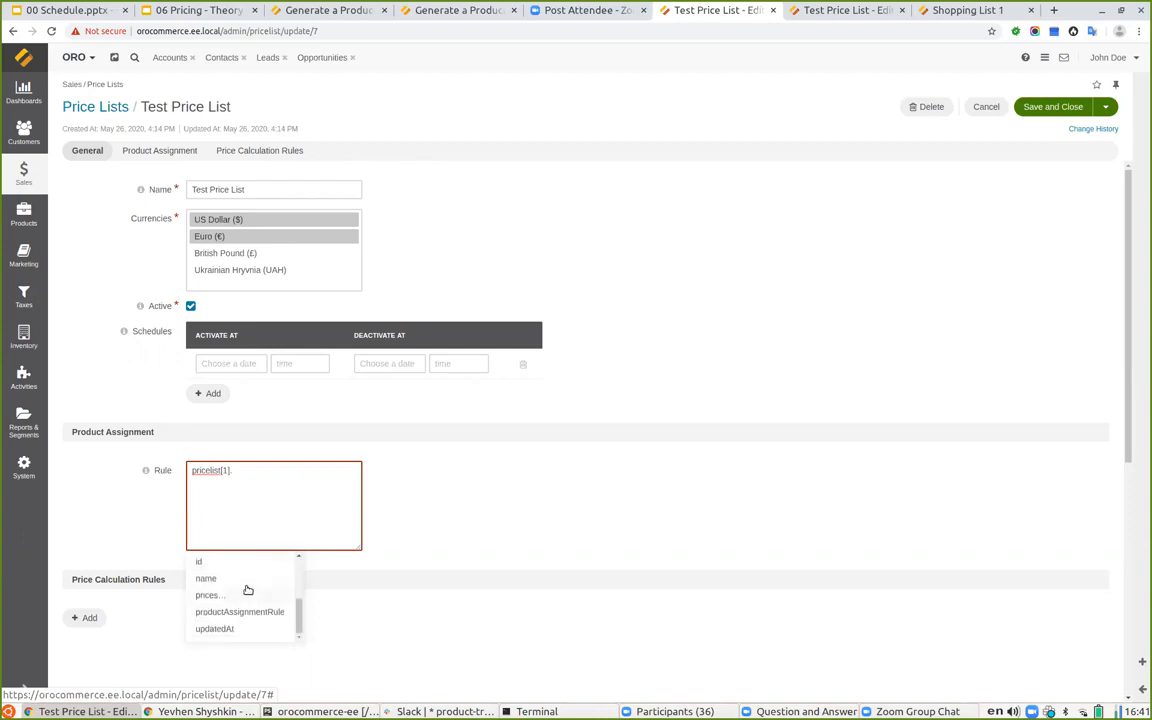
pyautogui.click(742, 361)
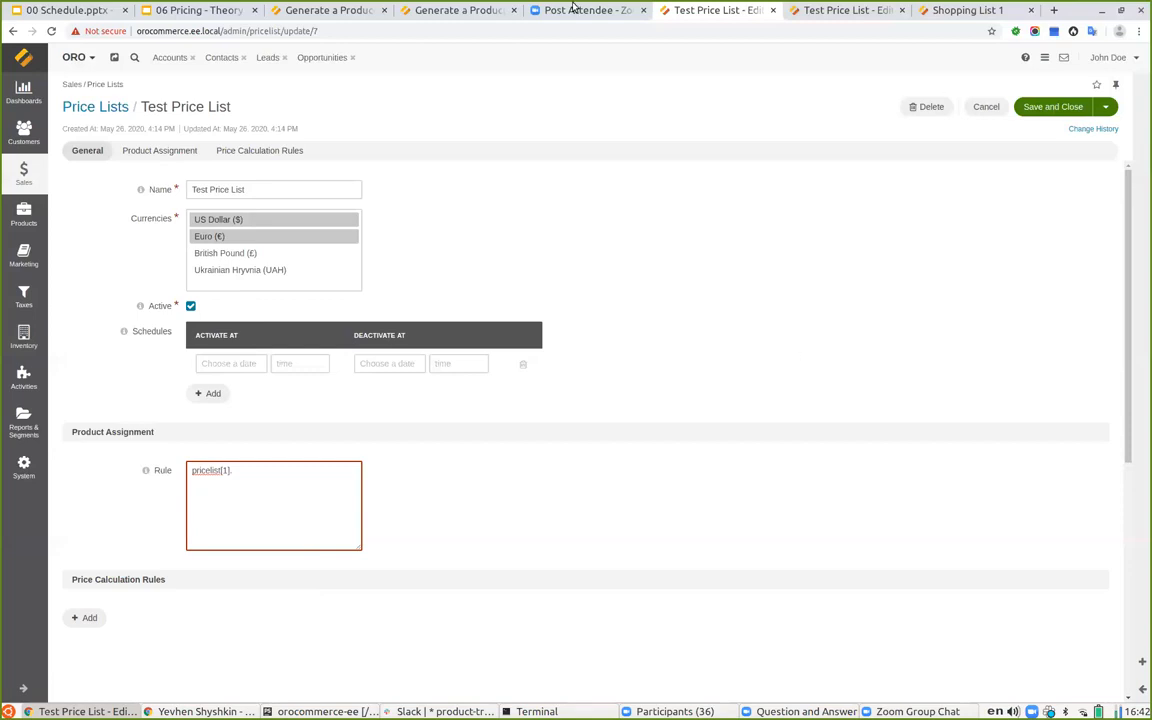
# Leave Test Price List without saving the rule and open the ERP Price - 1 price list for editing.
pyautogui.click(68, 107)
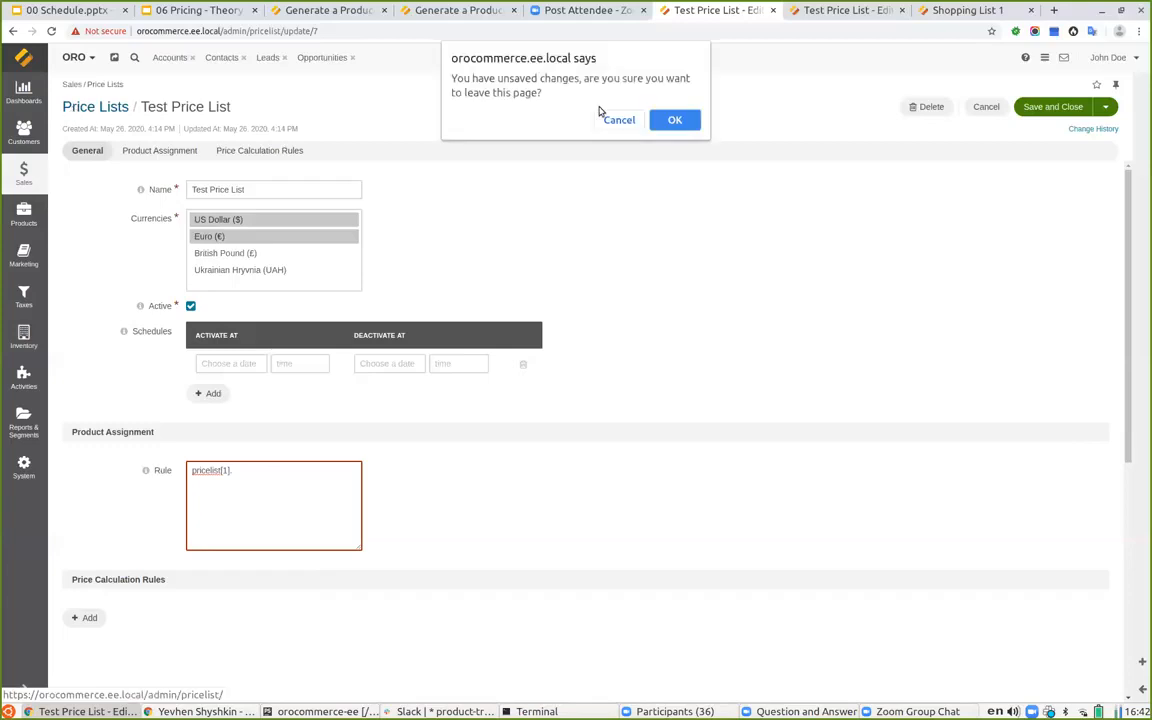
pyautogui.click(675, 119)
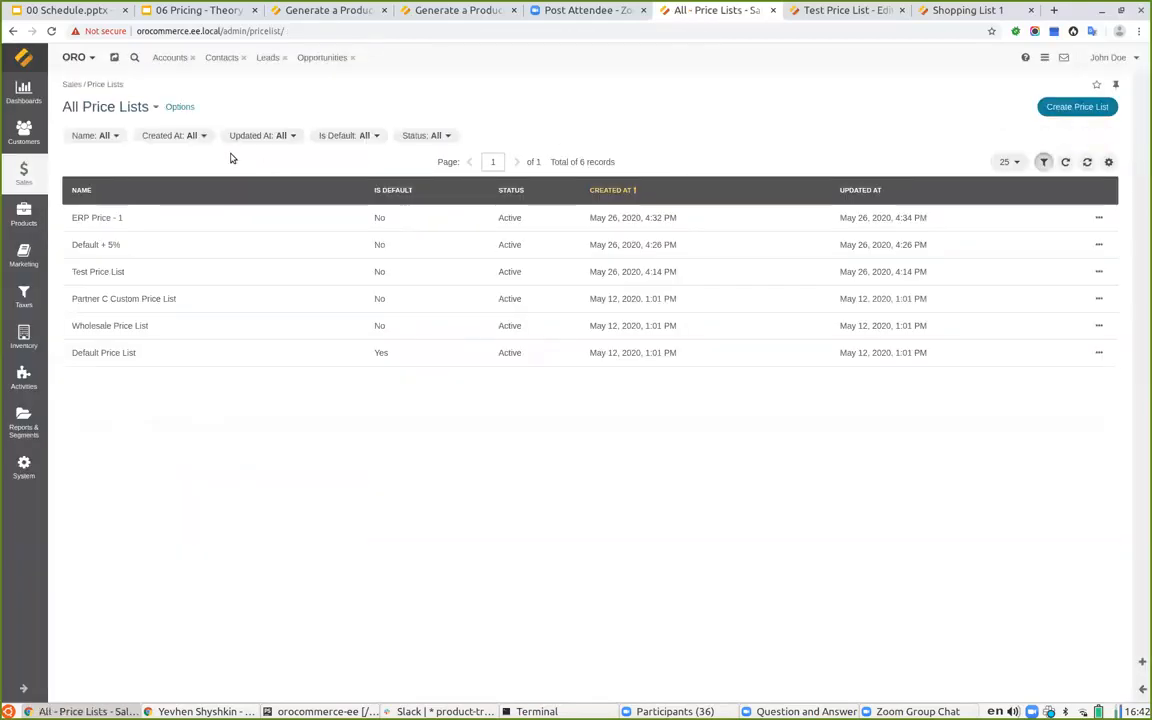
pyautogui.click(159, 219)
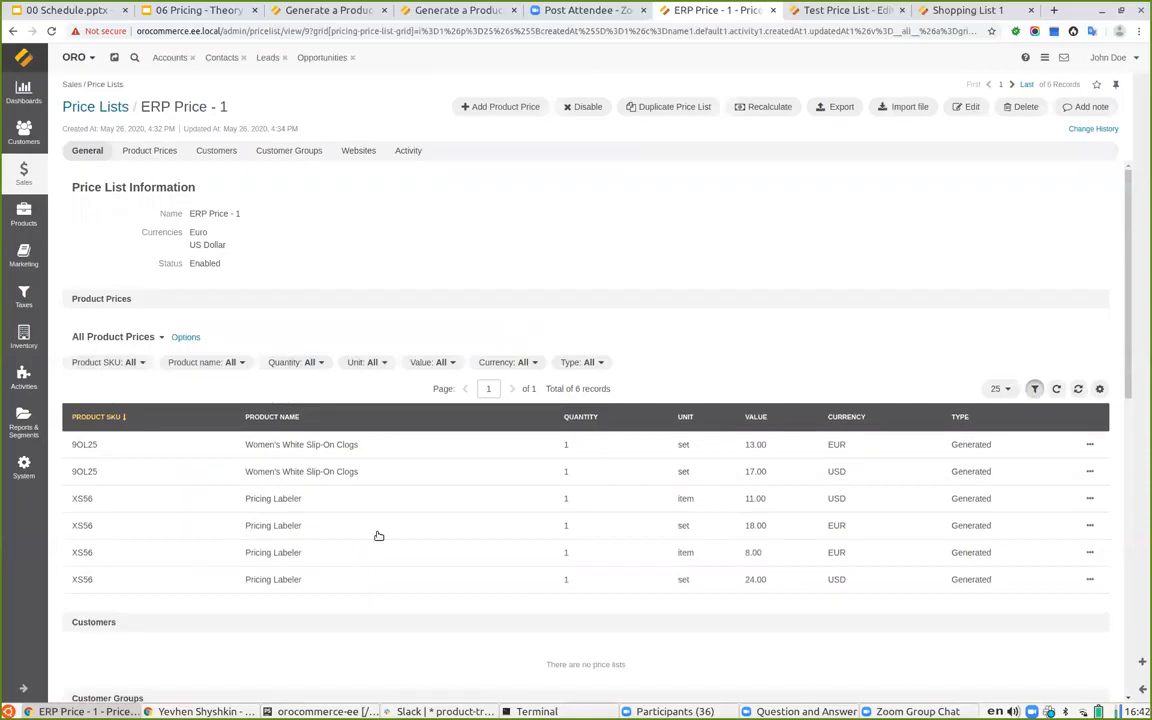
pyautogui.click(969, 113)
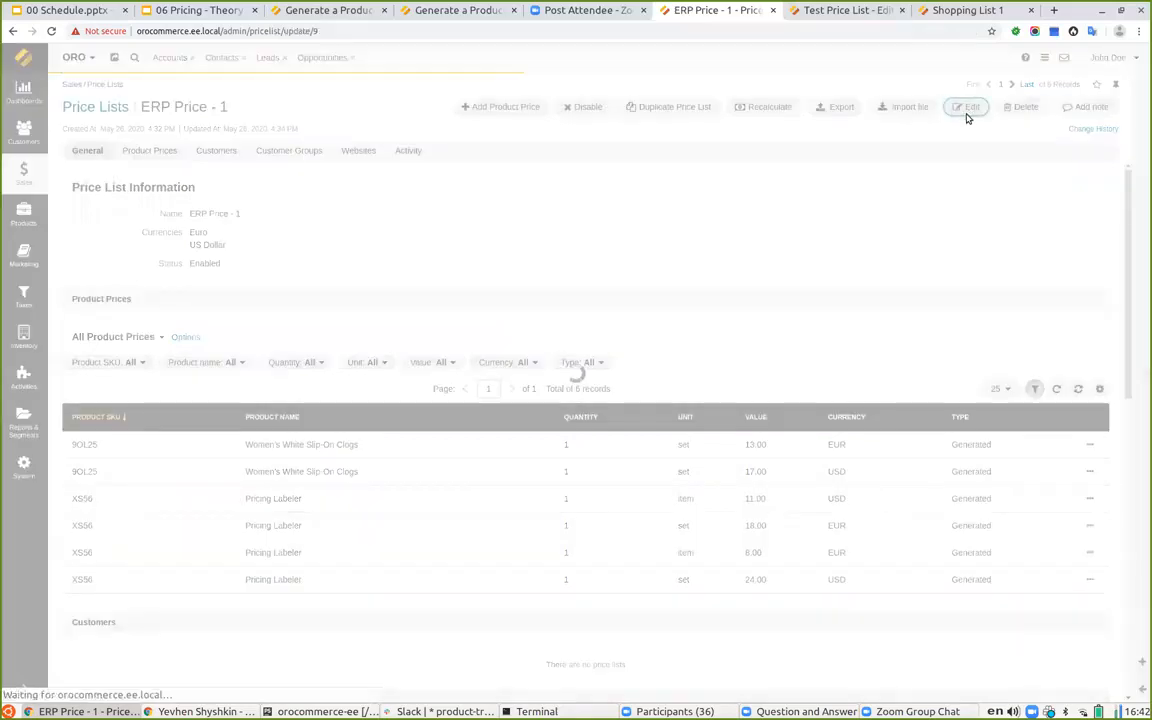
# Examine the product assignment rule and the dollar and euro price calculation rules of ERP Price - 1, especially their Calculate As expressions.
pyautogui.scroll(-2, 332, 453)
pyautogui.scroll(-2, 334, 451)
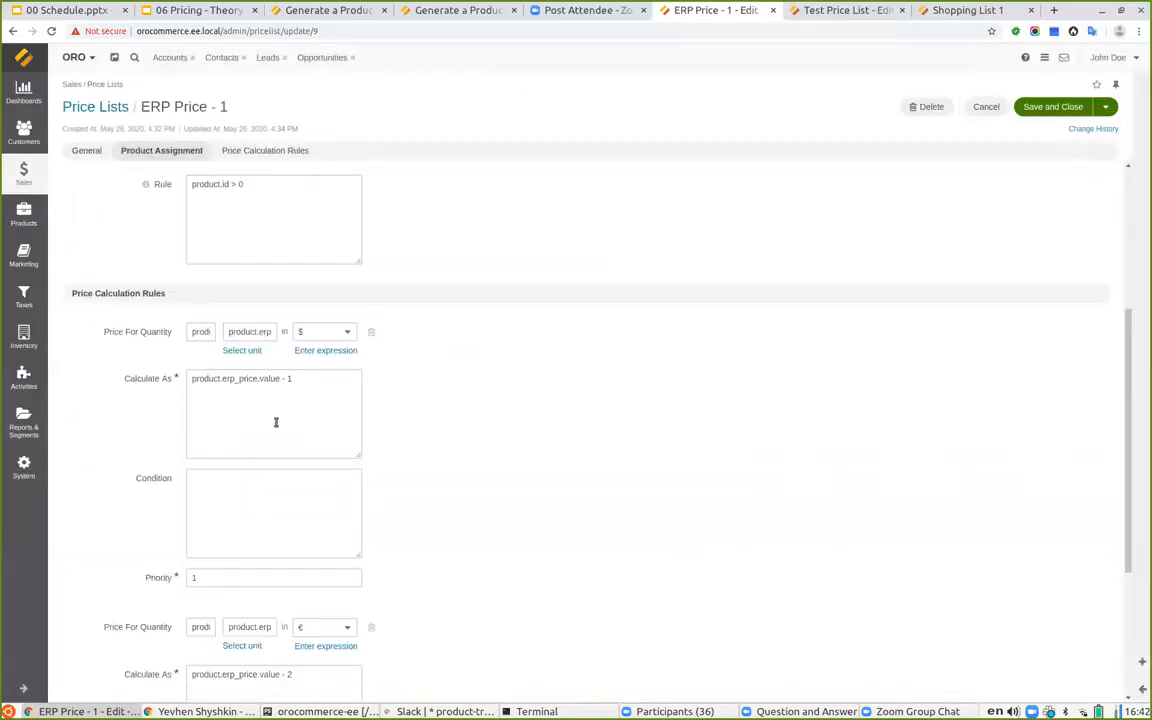
pyautogui.doubleClick(239, 380)
pyautogui.click(293, 391)
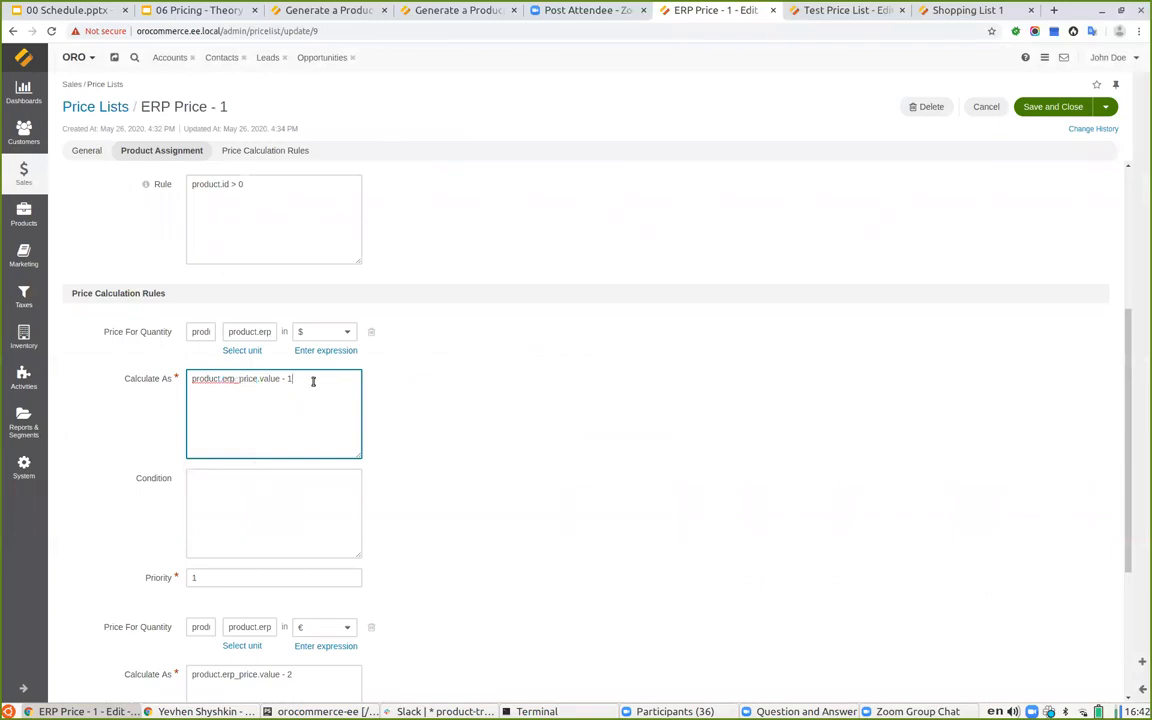
pyautogui.moveTo(313, 381); pyautogui.dragTo(172, 368)
pyautogui.click(276, 408)
pyautogui.scroll(2, 264, 170)
pyautogui.scroll(2, 296, 234)
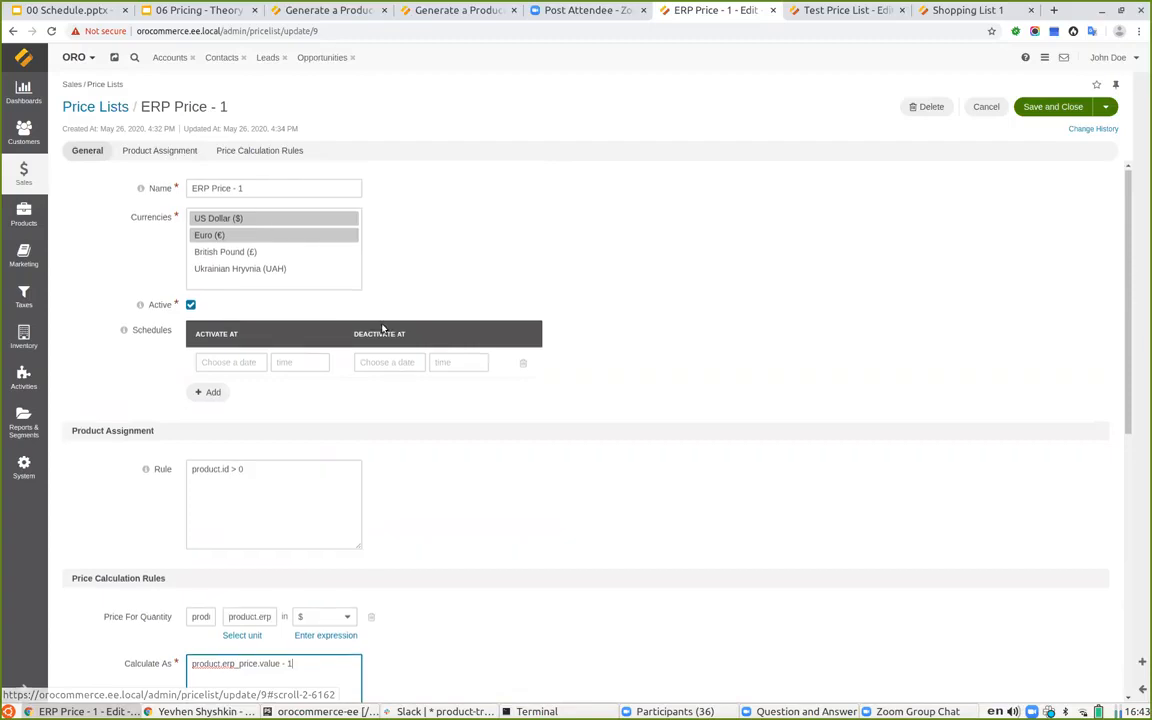
pyautogui.scroll(-2, 226, 357)
pyautogui.scroll(-2, 226, 357)
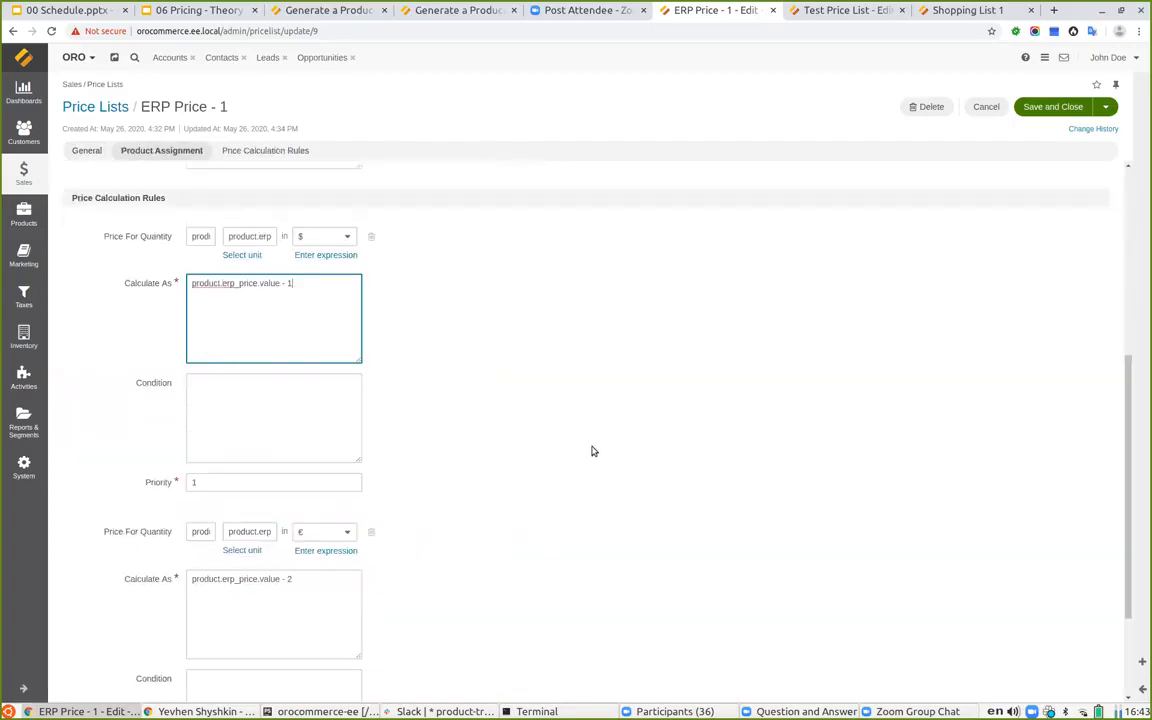
pyautogui.scroll(2, 592, 451)
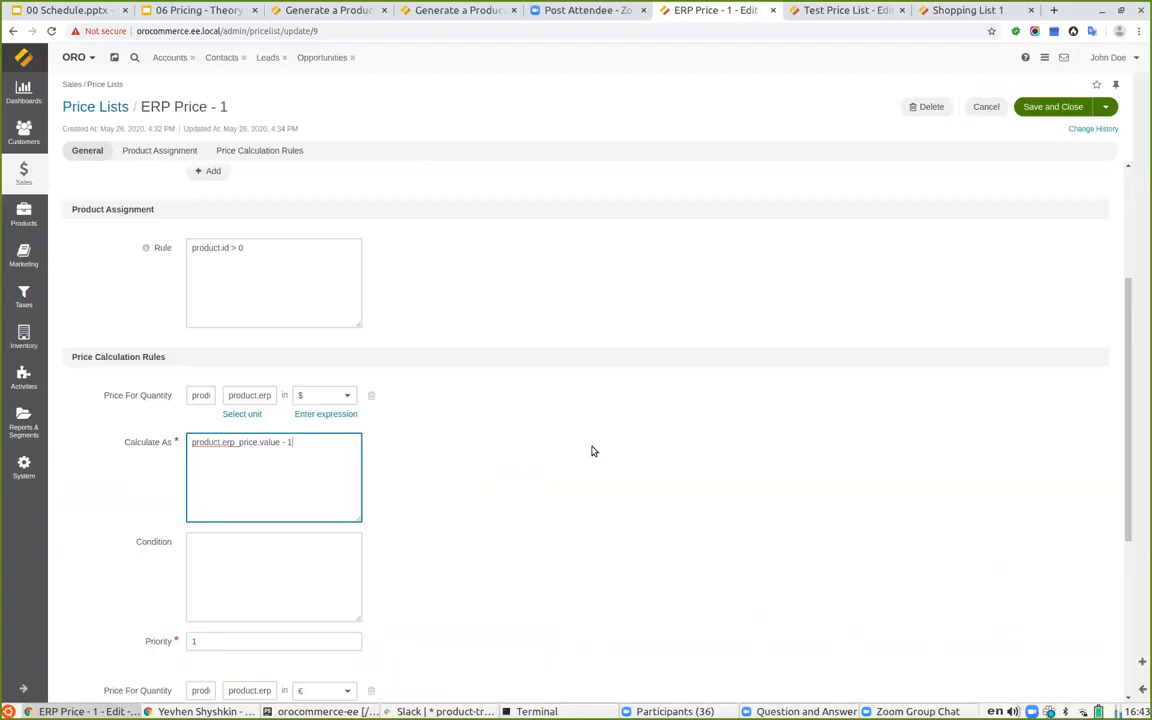
pyautogui.scroll(1, 558, 458)
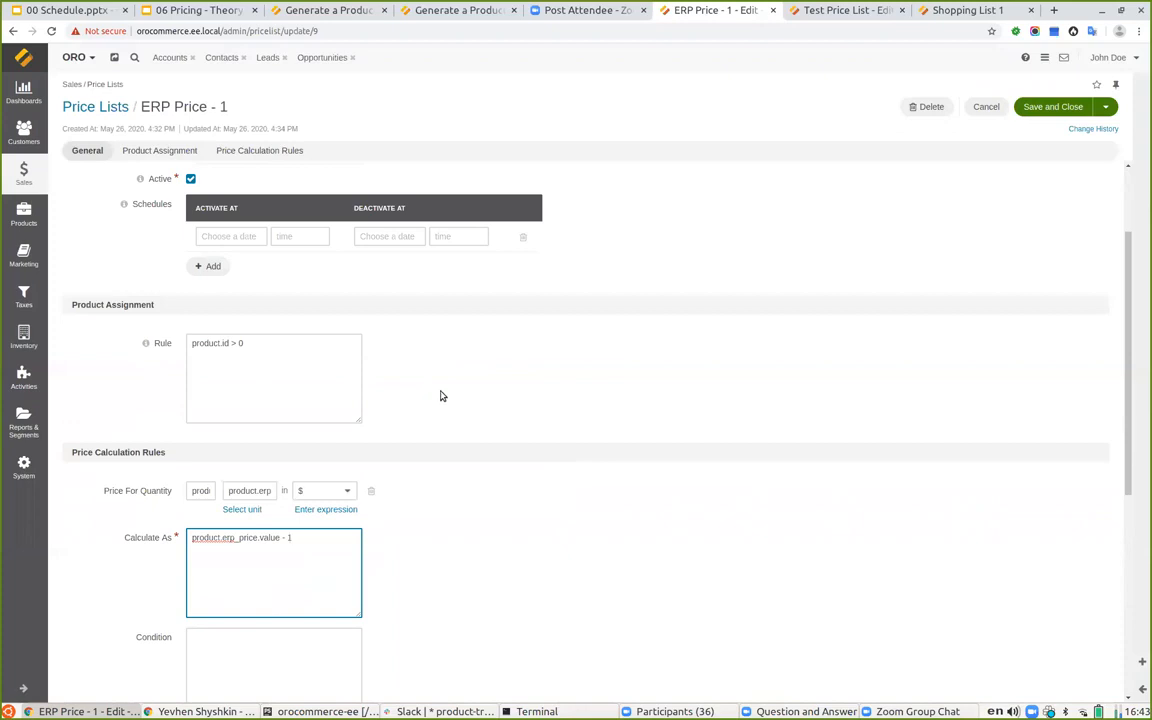
# Return to the price list overview, view the ERP Price - 1 price list and open it for editing.
pyautogui.scroll(1, 441, 394)
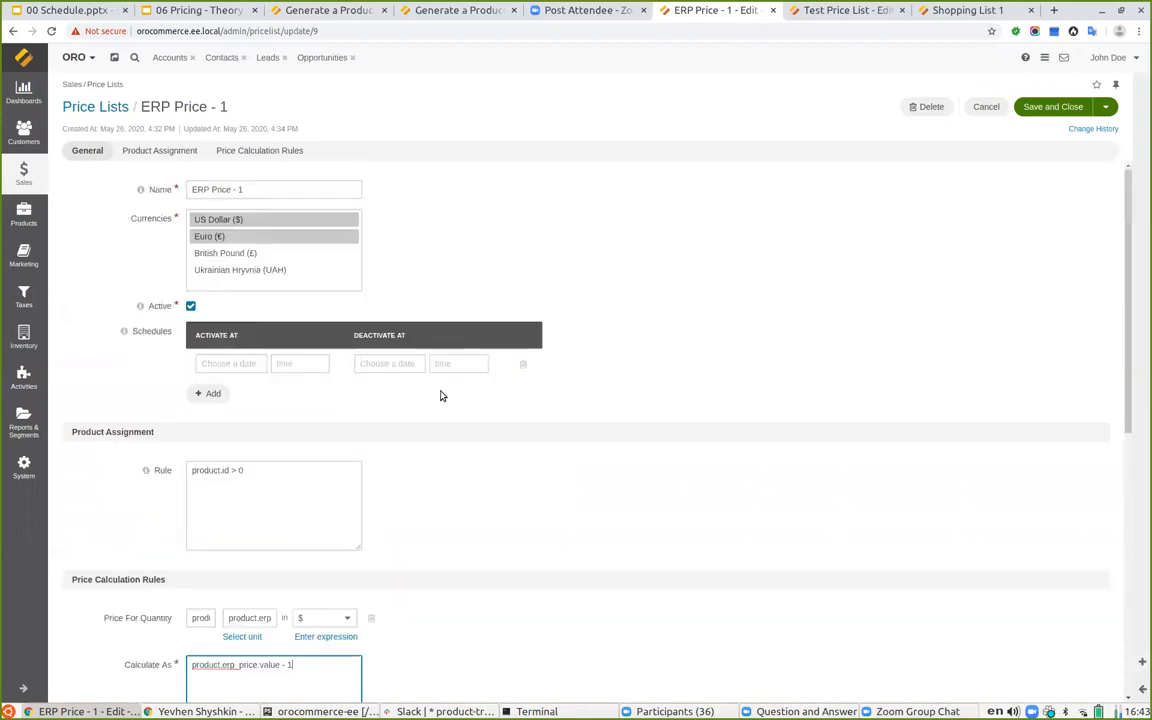
pyautogui.click(107, 107)
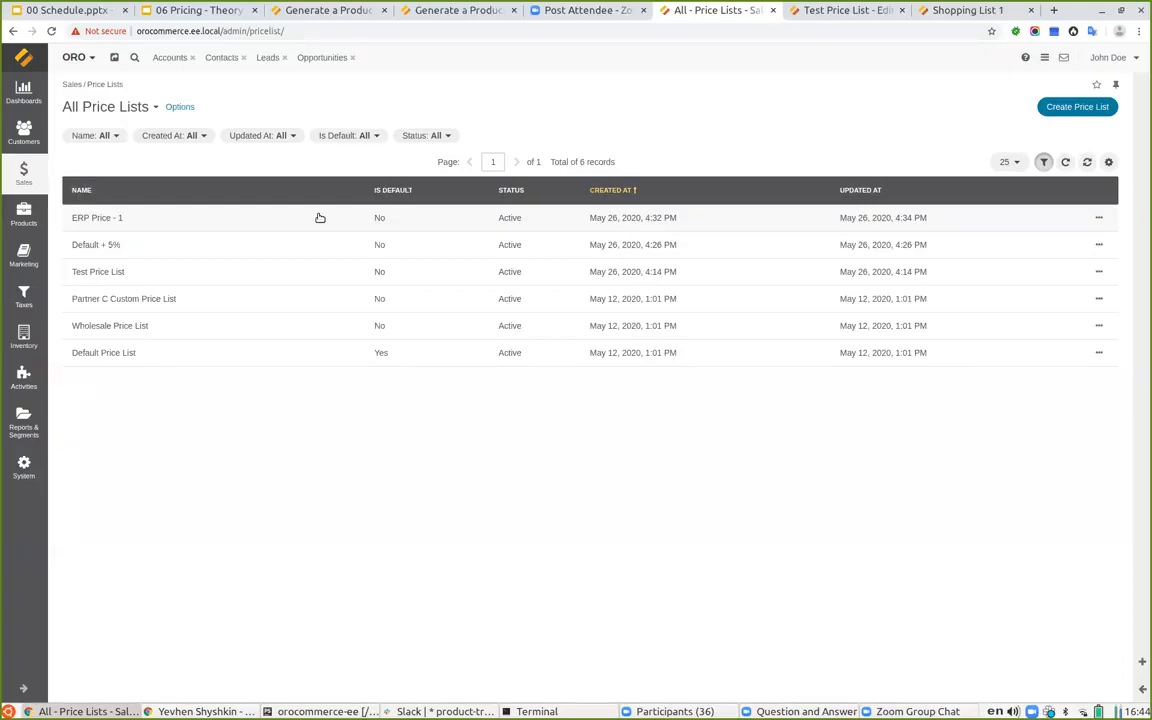
pyautogui.click(152, 224)
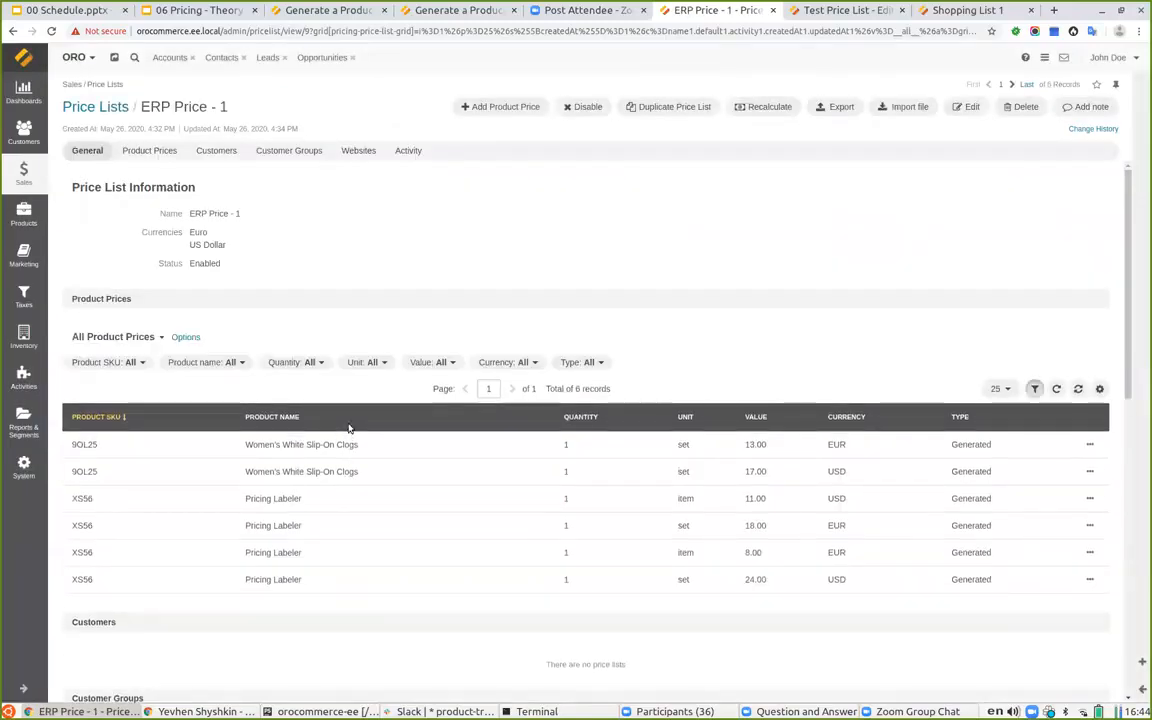
pyautogui.click(958, 110)
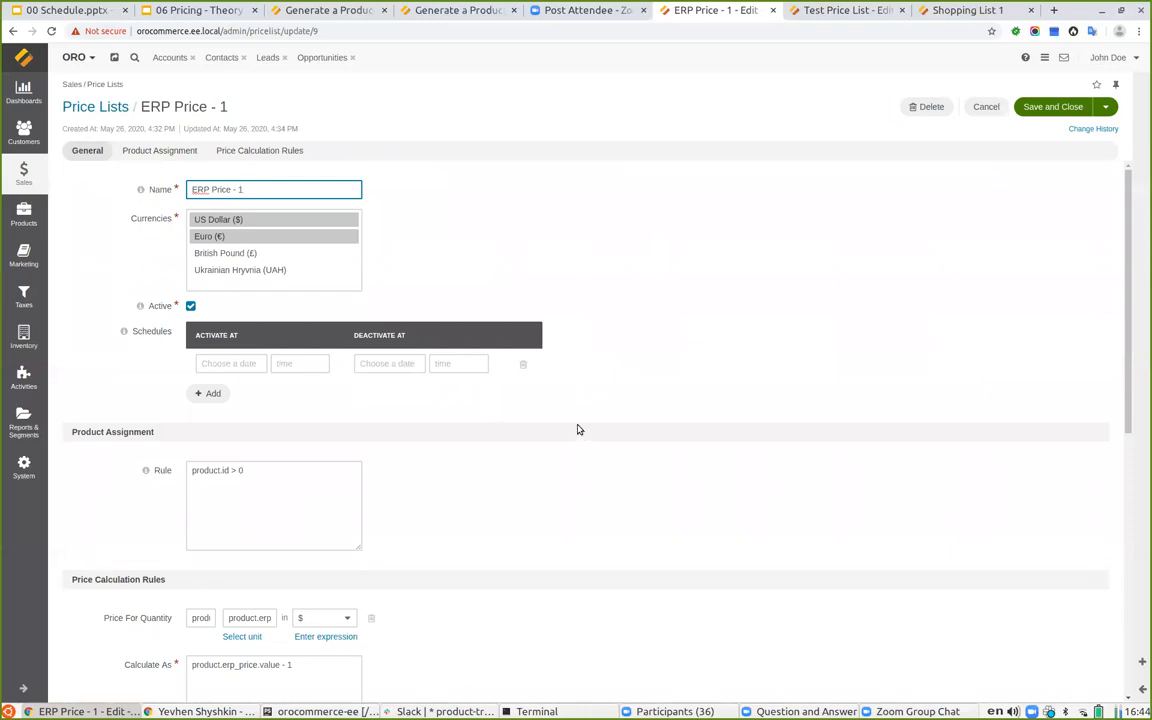
# Clear the calculation formula of the euro price calculation rule.
pyautogui.scroll(-3, 580, 495)
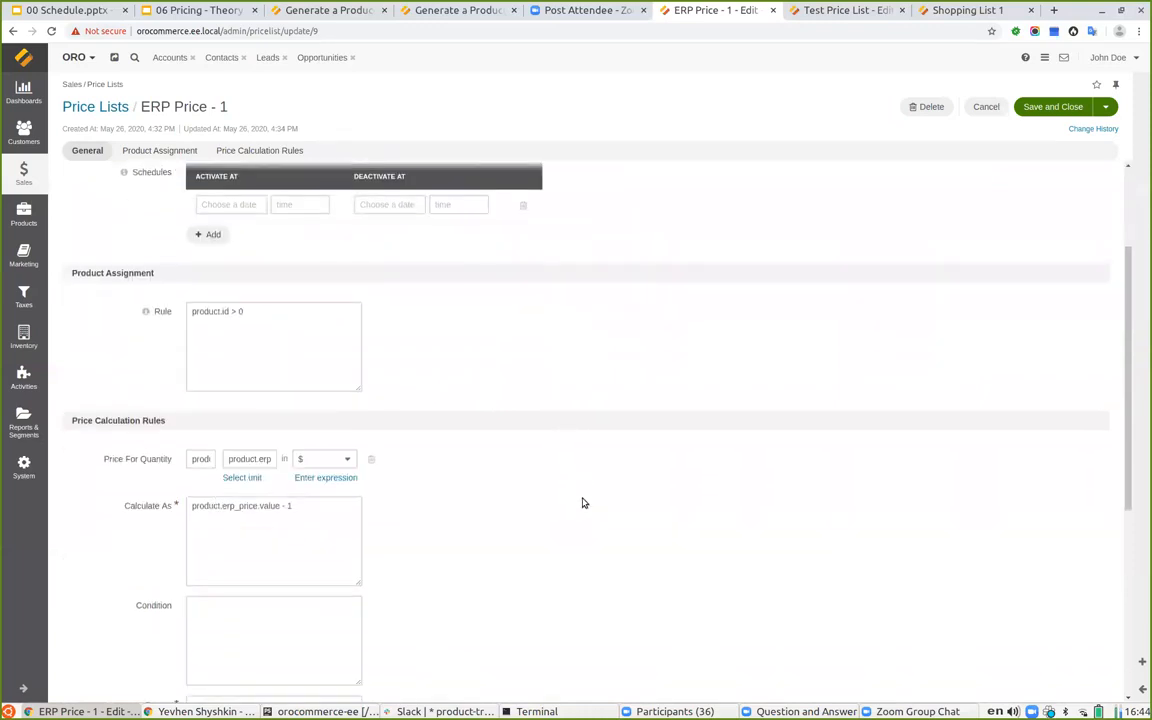
pyautogui.scroll(-3, 584, 503)
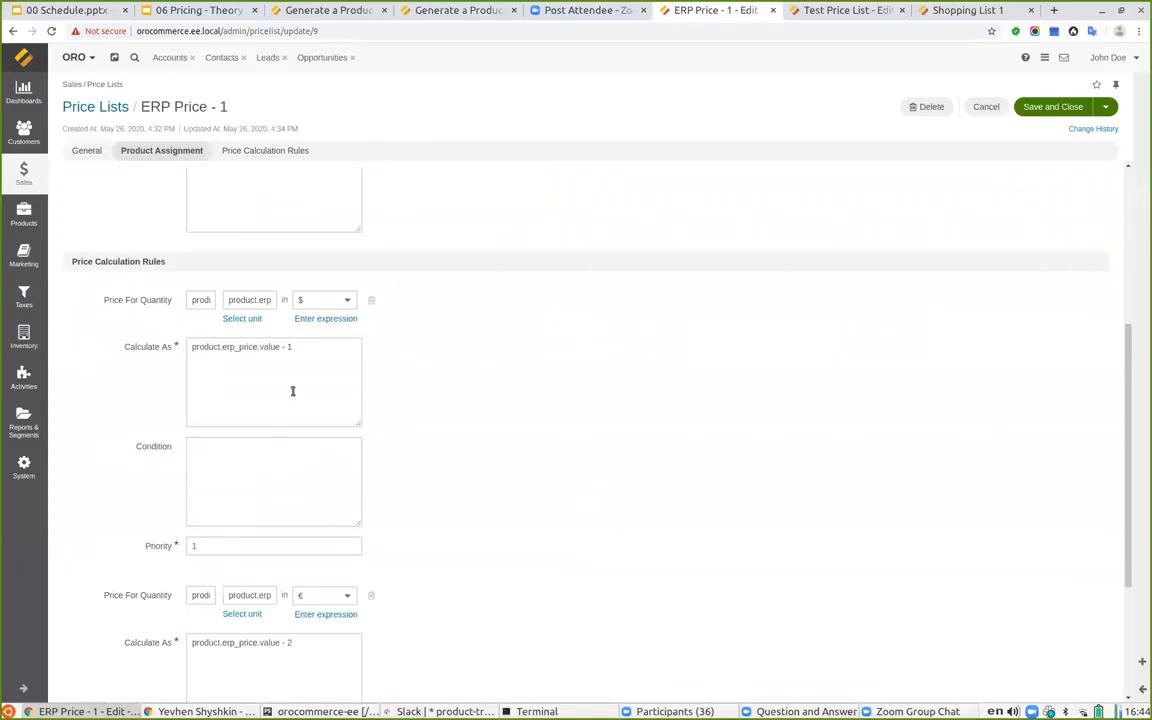
pyautogui.scroll(2, 293, 391)
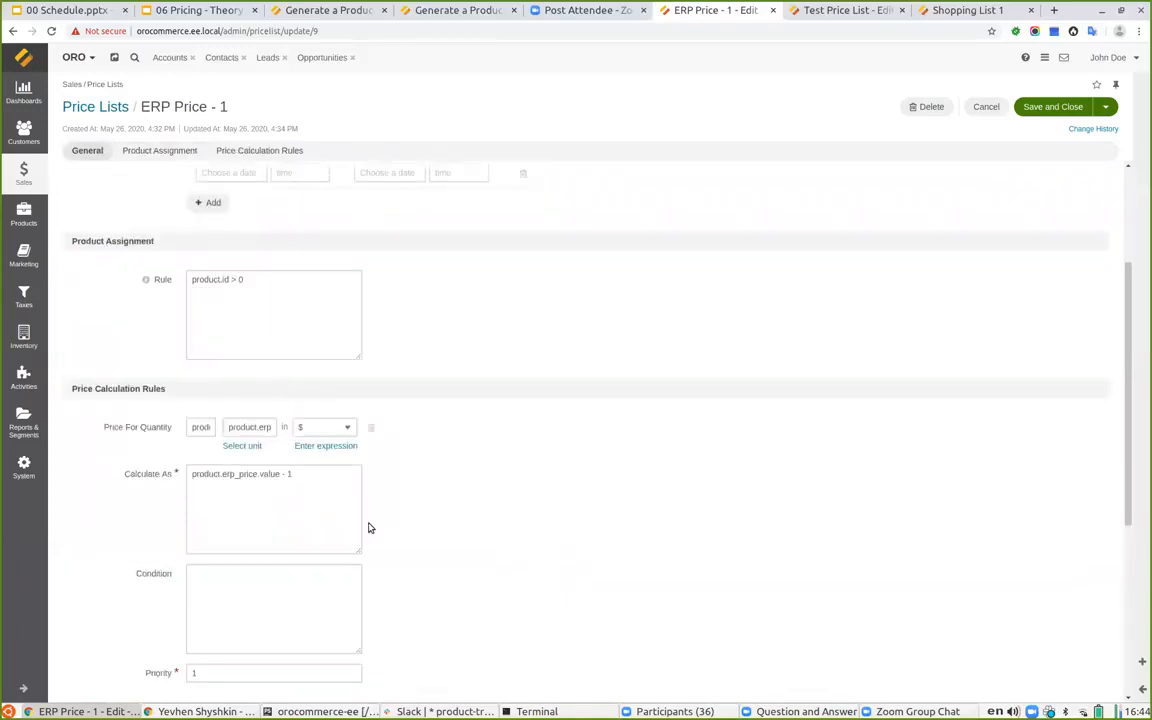
pyautogui.click(296, 475)
pyautogui.scroll(-1, 315, 602)
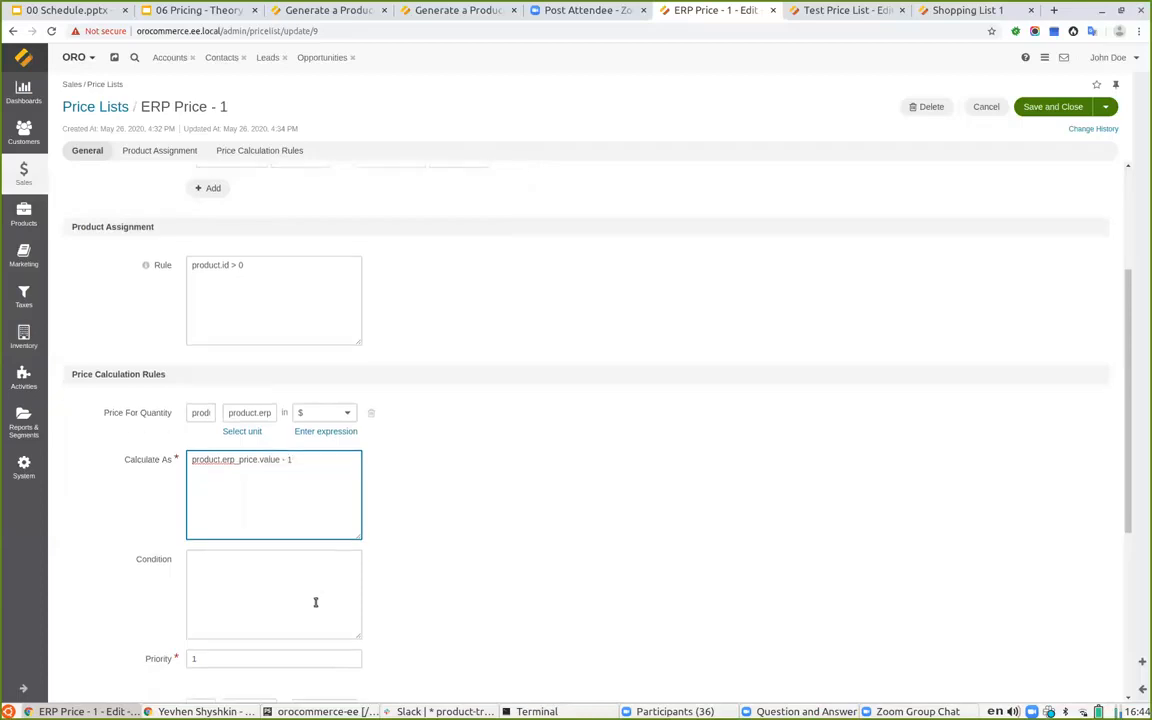
pyautogui.scroll(-3, 316, 602)
pyautogui.click(334, 558)
pyautogui.press('BackSpace')
pyautogui.press('BackSpace')
pyautogui.press('BackSpace')
pyautogui.press('BackSpace')
pyautogui.press('BackSpace')
pyautogui.press('BackSpace')
pyautogui.press('BackSpace')
pyautogui.press('BackSpace')
pyautogui.press('BackSpace')
pyautogui.press('BackSpace')
pyautogui.press('BackSpace')
pyautogui.press('BackSpace')
pyautogui.press('BackSpace')
pyautogui.press('BackSpace')
pyautogui.press('BackSpace')
pyautogui.press('BackSpace')
pyautogui.press('BackSpace')
pyautogui.press('BackSpace')
pyautogui.press('BackSpace')
pyautogui.scroll(-1, 308, 560)
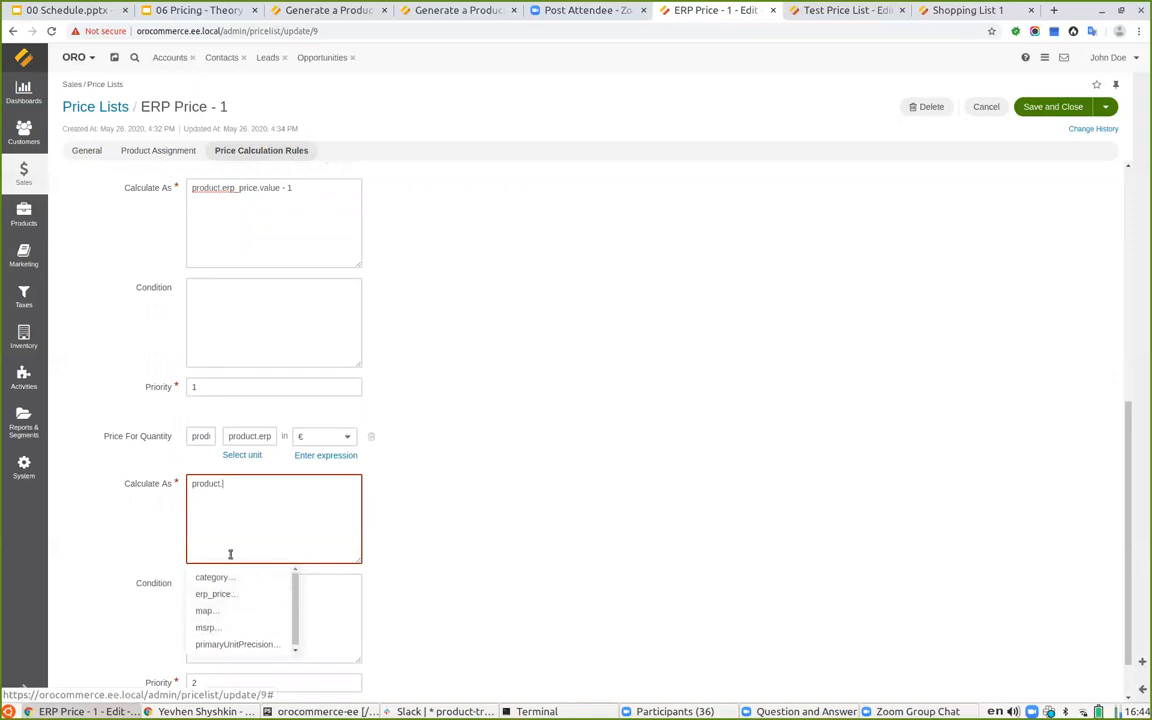
pyautogui.press('BackSpace')
pyautogui.press('BackSpace')
pyautogui.press('BackSpace')
pyautogui.press('BackSpace')
pyautogui.press('BackSpace')
pyautogui.press('BackSpace')
pyautogui.press('BackSpace')
pyautogui.press('BackSpace')
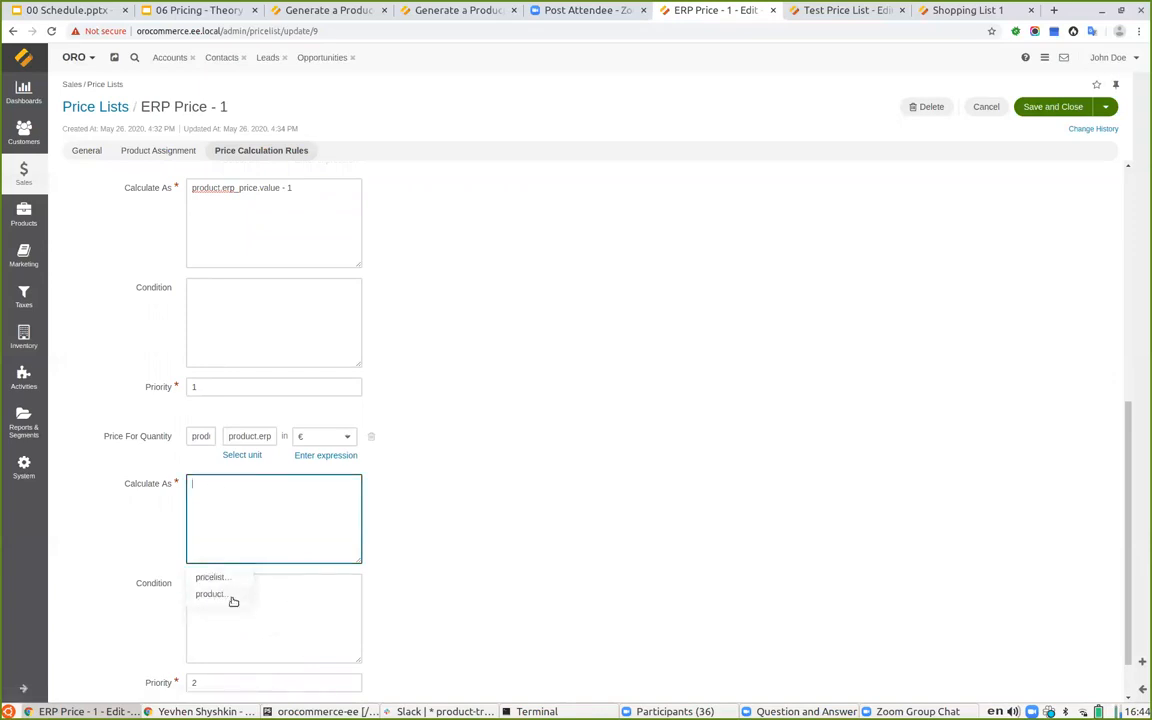
# Set the euro rule's calculation formula to pricelist[1].prices.value - 2, using the Default Price List as the source.
pyautogui.click(214, 579)
pyautogui.click(334, 581)
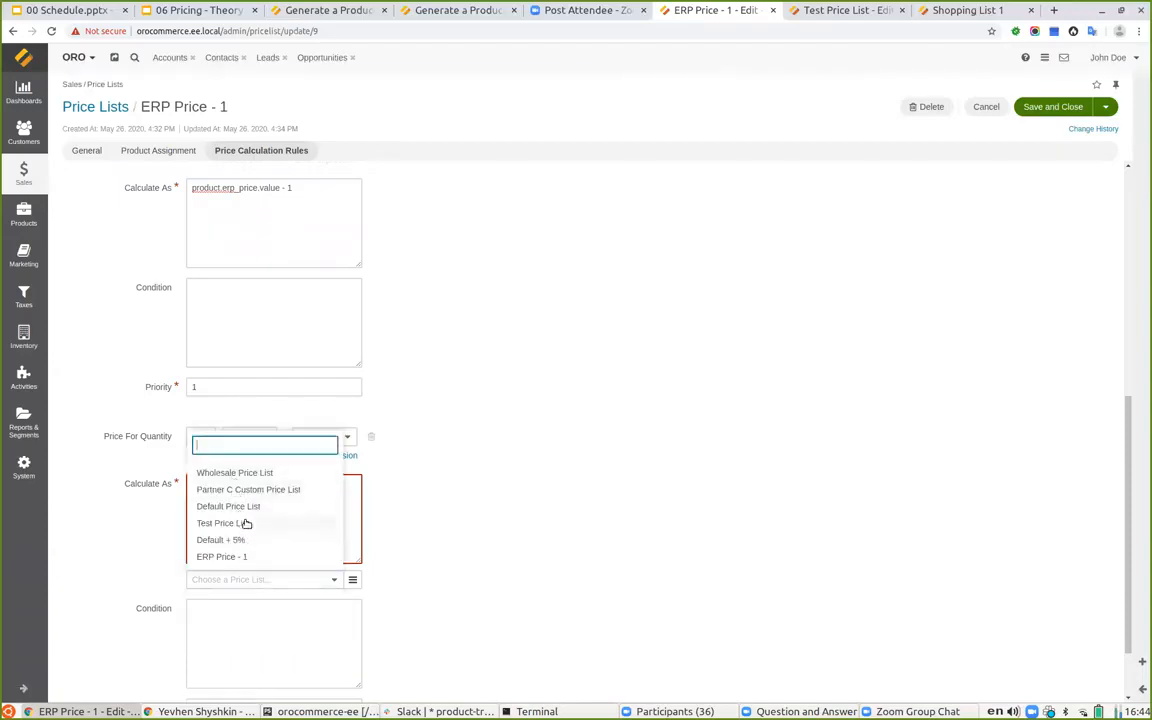
pyautogui.click(237, 506)
pyautogui.click(222, 579)
pyautogui.click(206, 594)
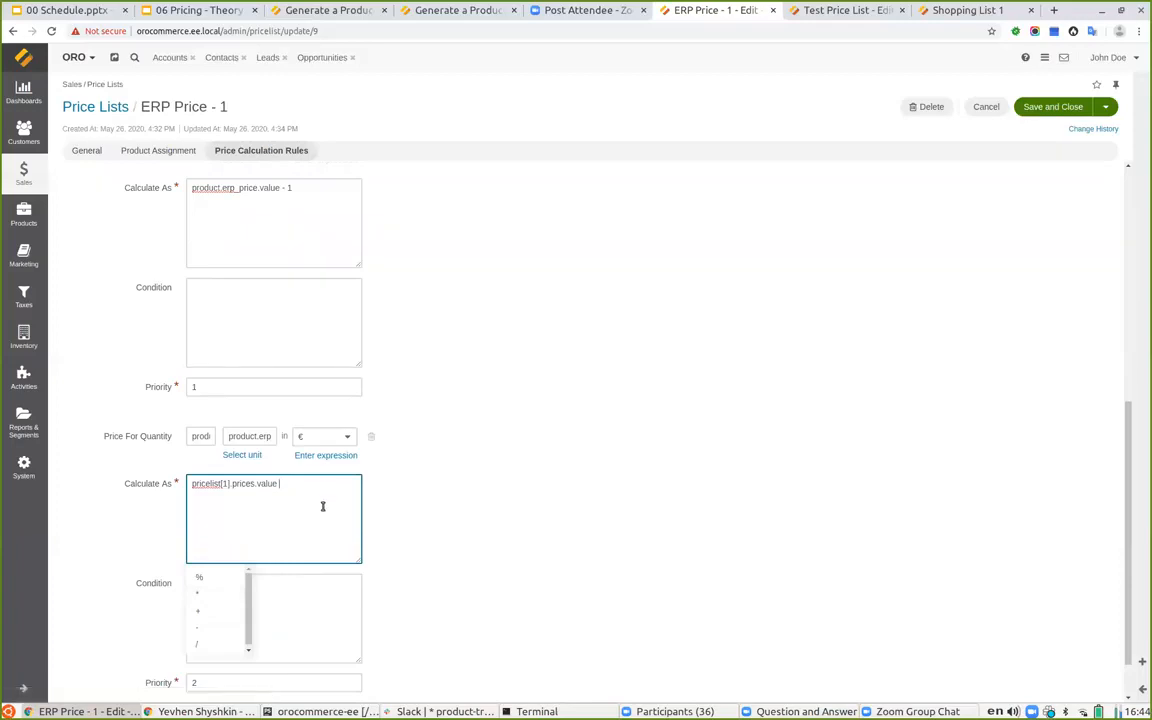
pyautogui.write('- 2')
pyautogui.click(603, 494)
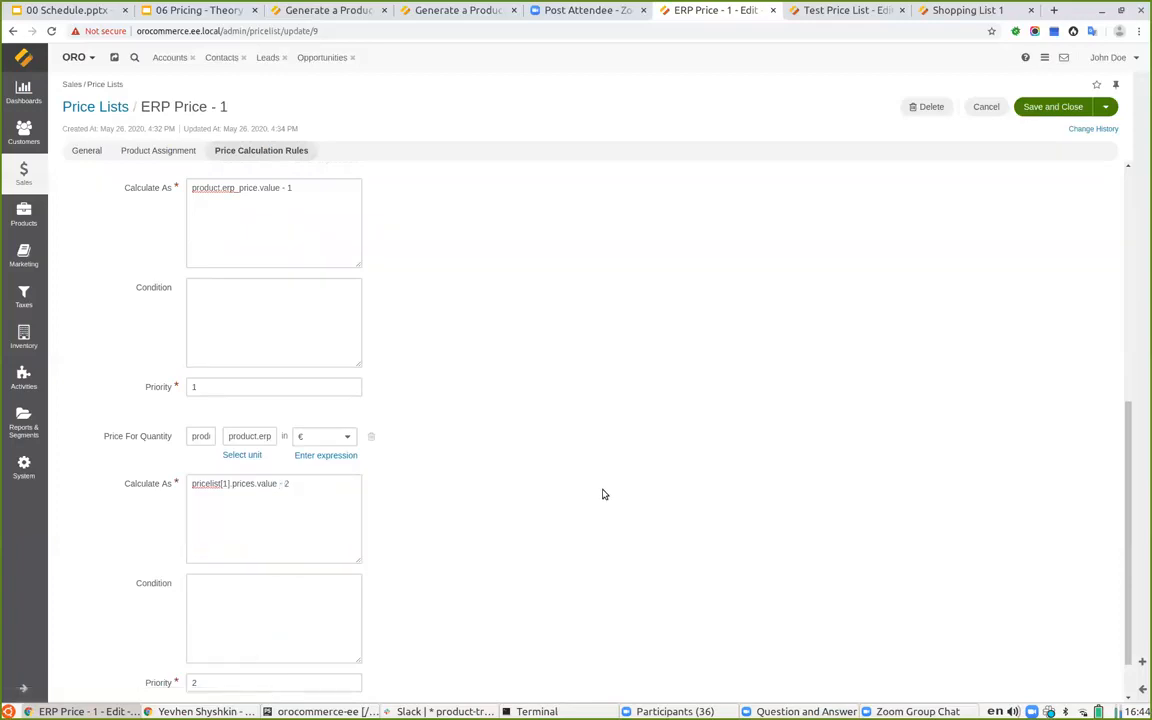
# Review the product assignment and price calculation rules and try to save the price list.
pyautogui.scroll(5, 429, 499)
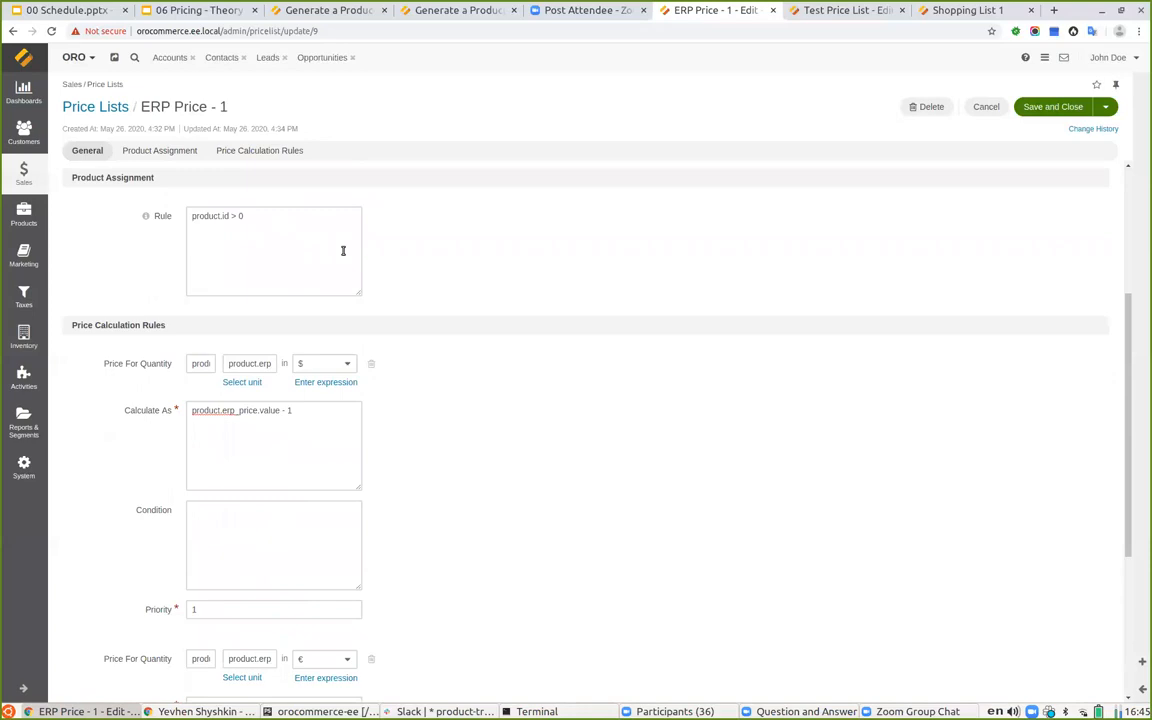
pyautogui.scroll(1, 335, 300)
pyautogui.scroll(-3, 393, 368)
pyautogui.click(298, 472)
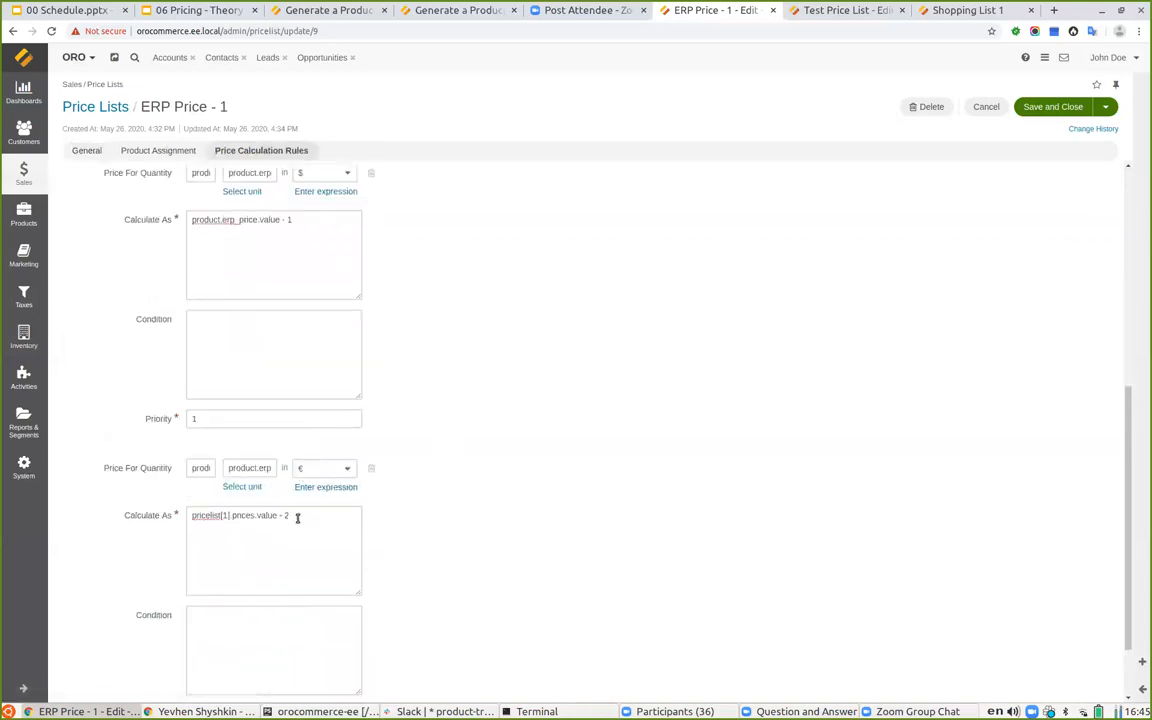
pyautogui.scroll(3, 333, 414)
pyautogui.scroll(-5, 400, 400)
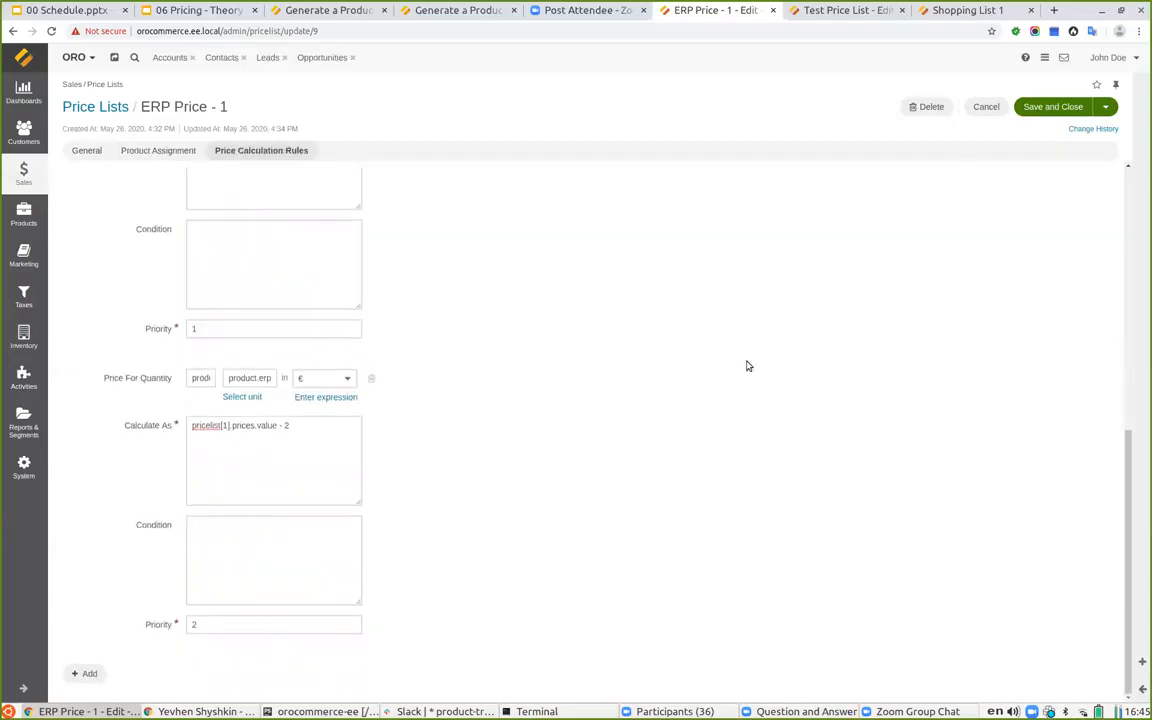
pyautogui.click(1088, 101)
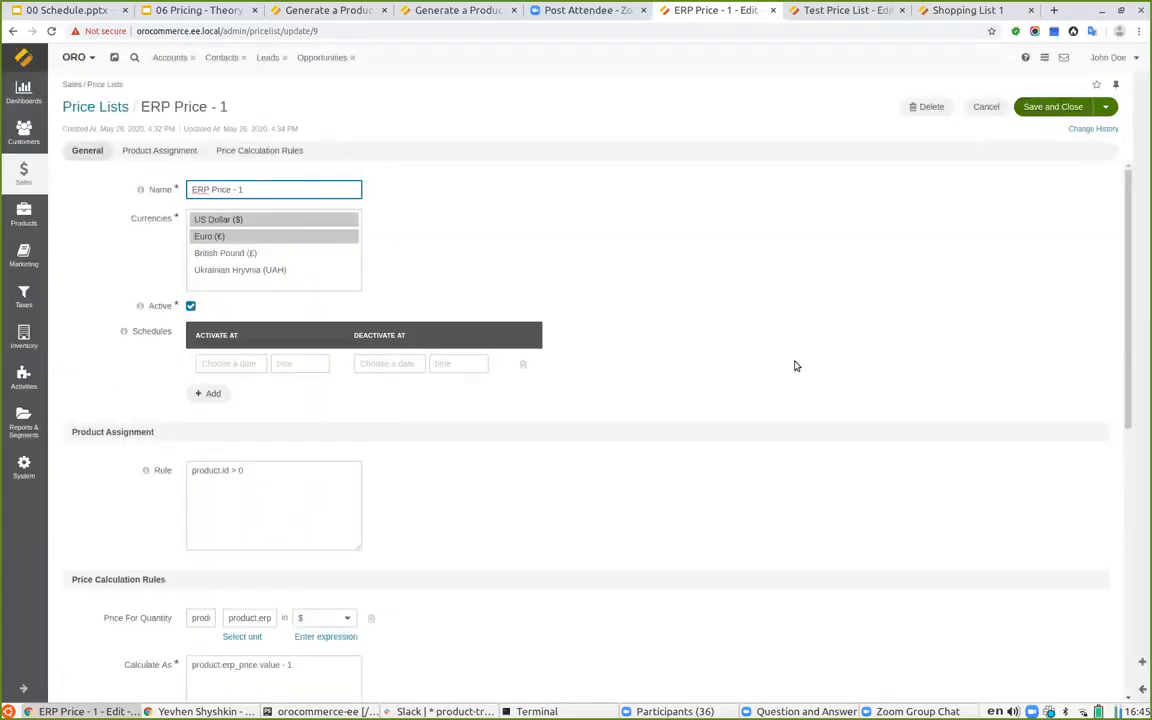
# Set the euro rule's product unit expression to the Default Price List's unit, pricelist[1].prices.unit.
pyautogui.scroll(-4, 796, 366)
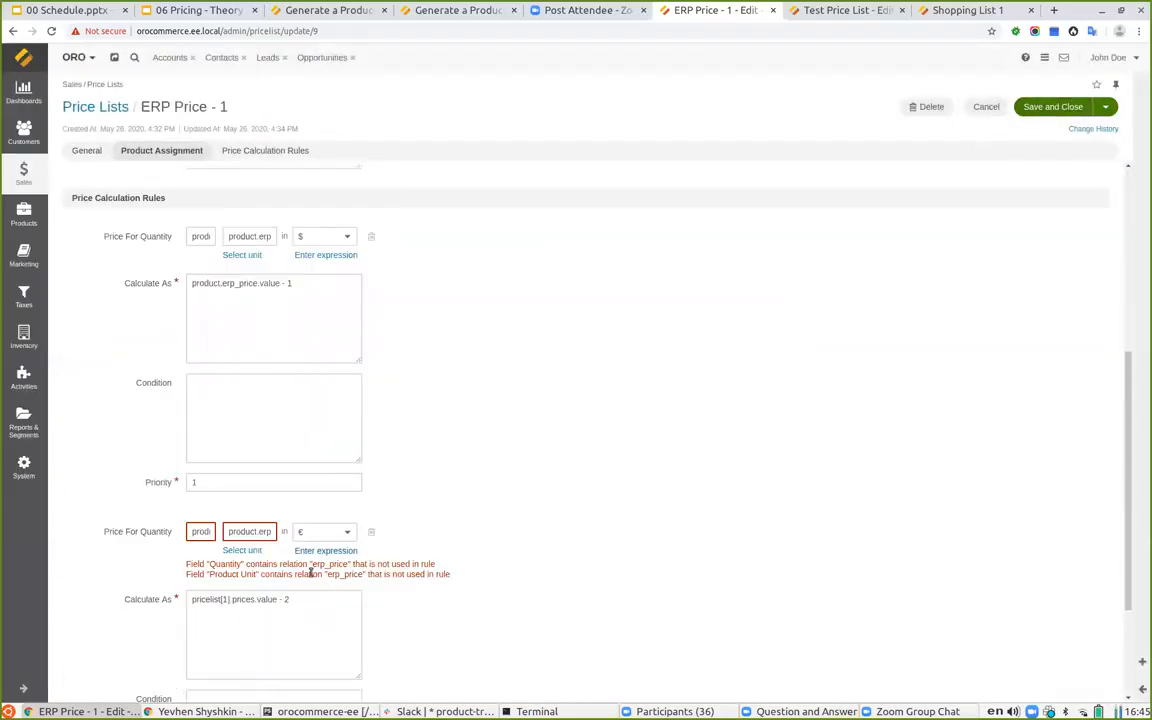
pyautogui.moveTo(255, 599); pyautogui.dragTo(85, 575)
pyautogui.hotkey('ctrl', 'c')
pyautogui.click(248, 531)
pyautogui.hotkey('ctrl', 'v')
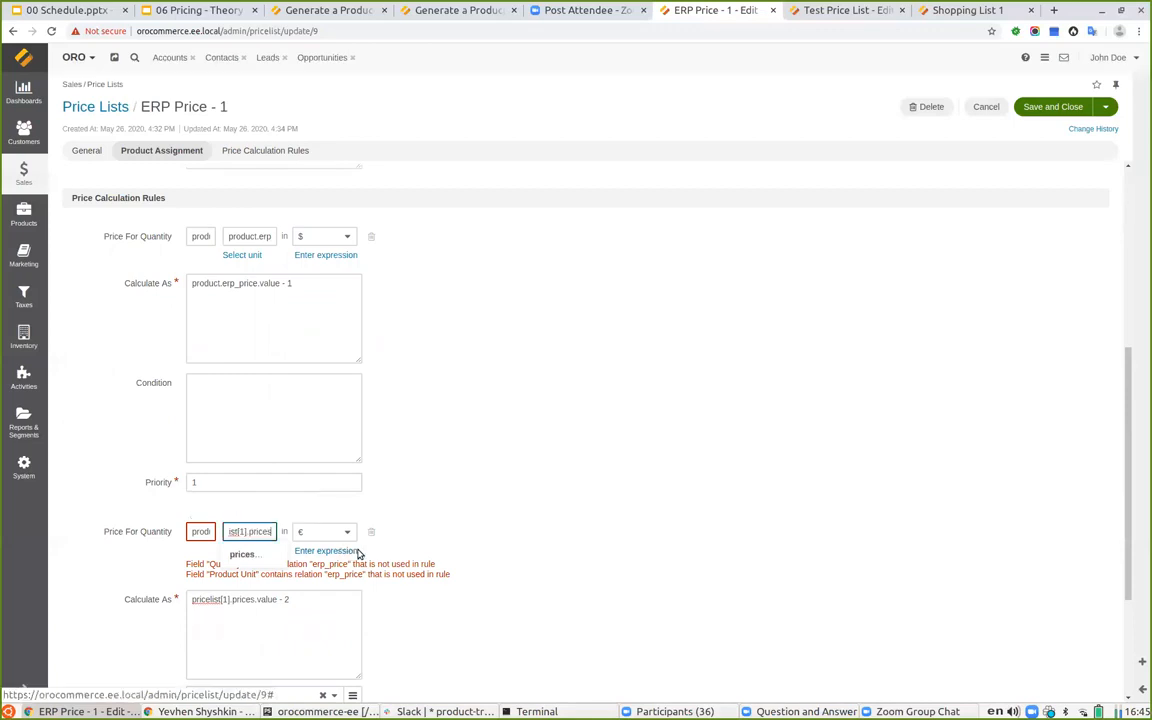
pyautogui.write('.')
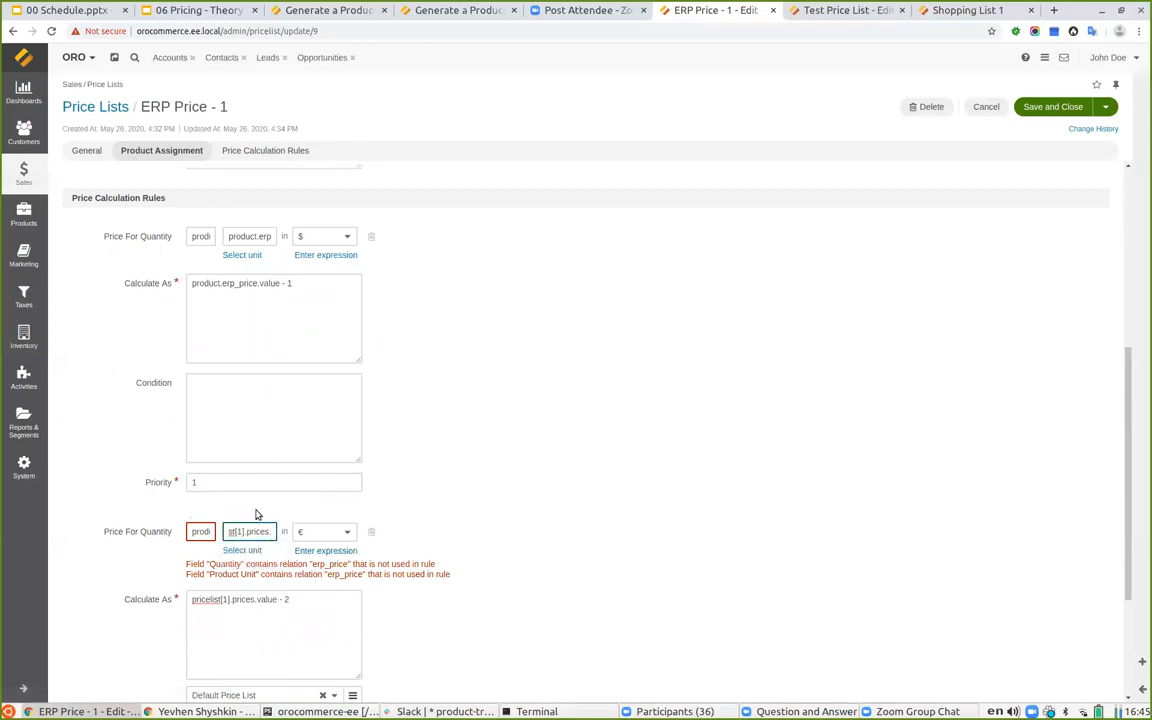
pyautogui.click(272, 532)
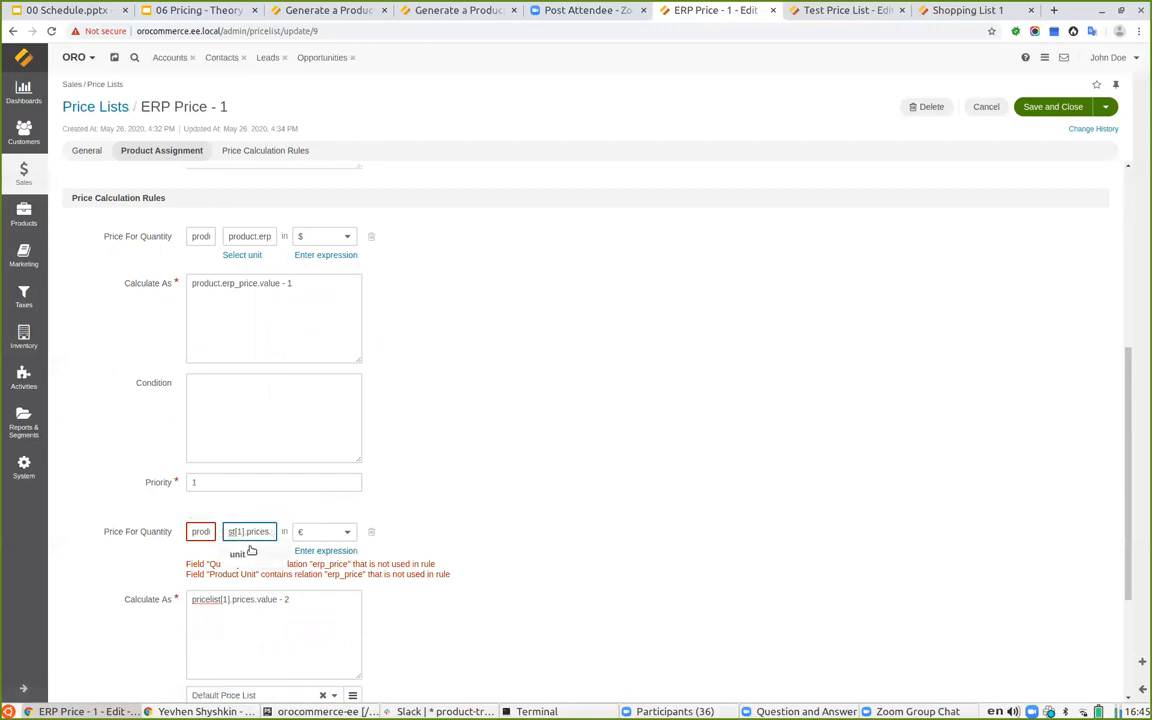
pyautogui.click(237, 554)
# Replace the euro rule's quantity expression with the quantity of the Default Price List's prices, pricelist[1].prices.quantity.
pyautogui.click(201, 532)
pyautogui.hotkey('ctrl', 'a')
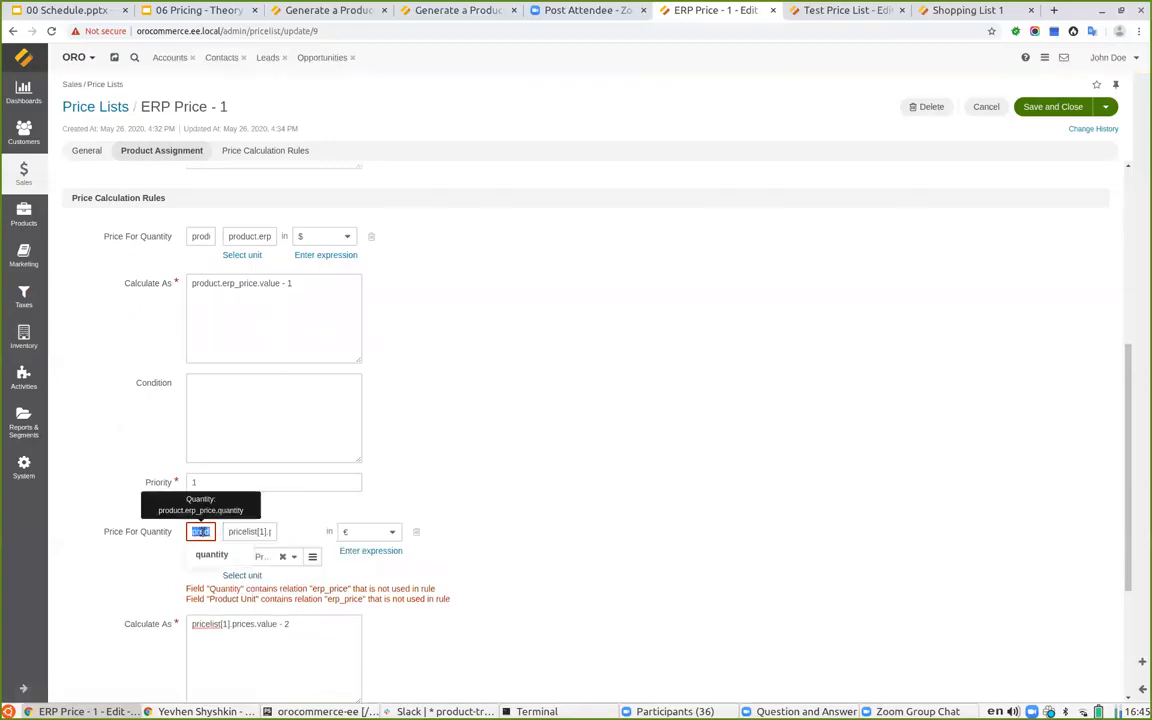
pyautogui.hotkey('ctrl', 'v')
pyautogui.press('BackSpace')
pyautogui.press('BackSpace')
pyautogui.press('BackSpace')
pyautogui.press('BackSpace')
pyautogui.press('BackSpace')
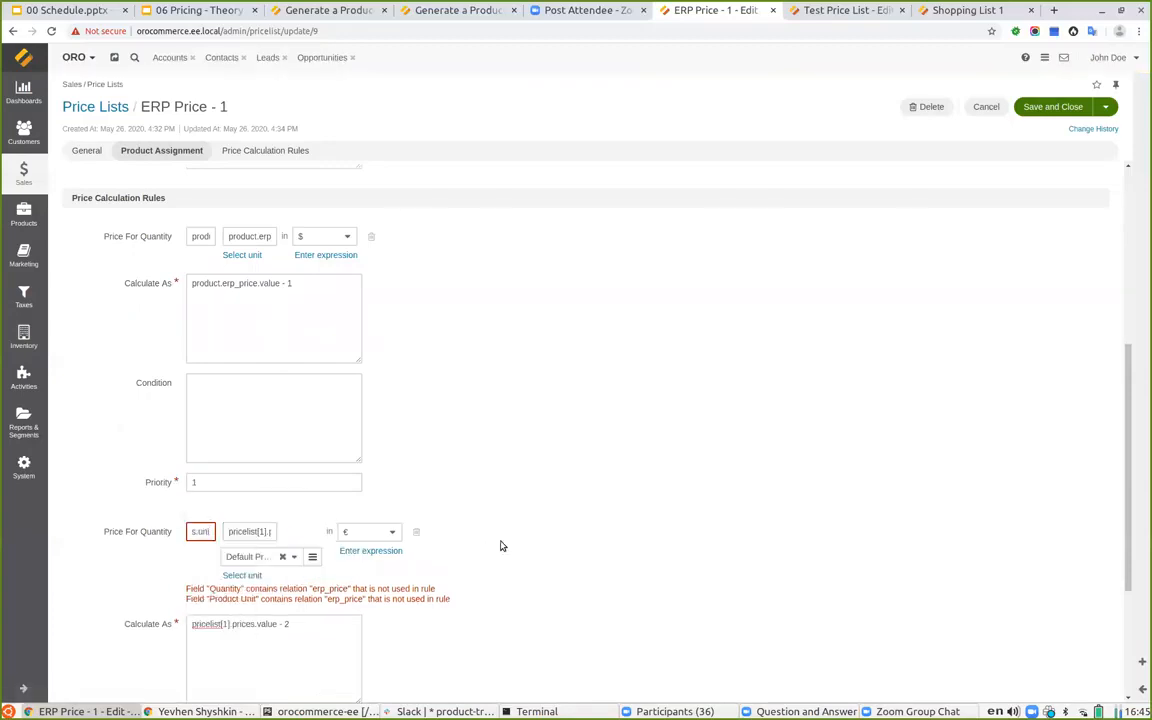
pyautogui.write('q')
pyautogui.click(224, 555)
# Save and close the ERP Price - 1 price list and reload its page to refresh the product prices.
pyautogui.click(720, 525)
pyautogui.click(1041, 112)
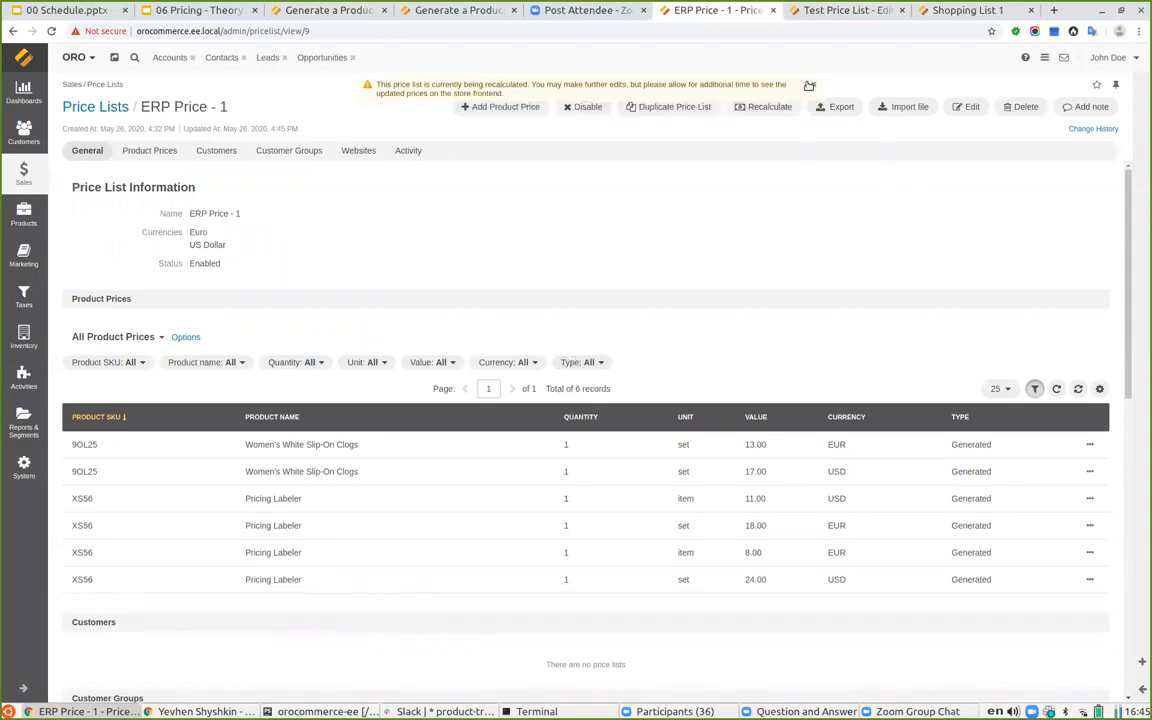
pyautogui.click(51, 31)
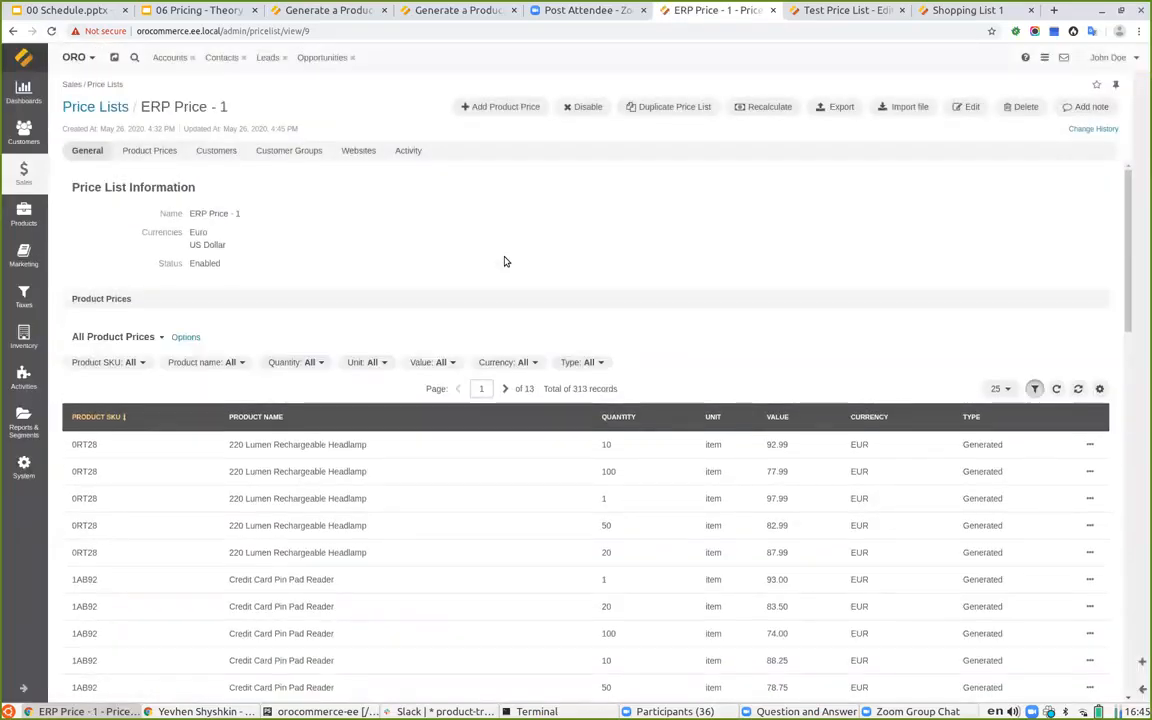
# Examine the quantities, units, values and currencies of the generated product prices and return to the price list overview.
pyautogui.scroll(-3, 620, 340)
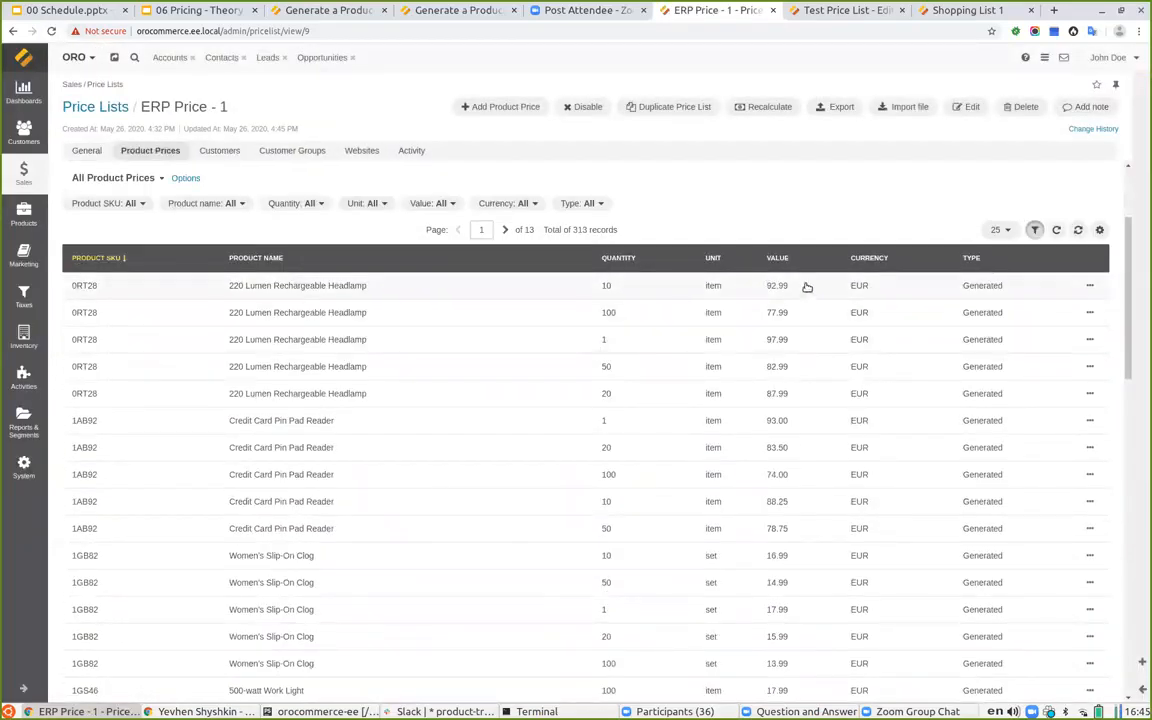
pyautogui.scroll(-3, 810, 295)
pyautogui.scroll(1, 830, 285)
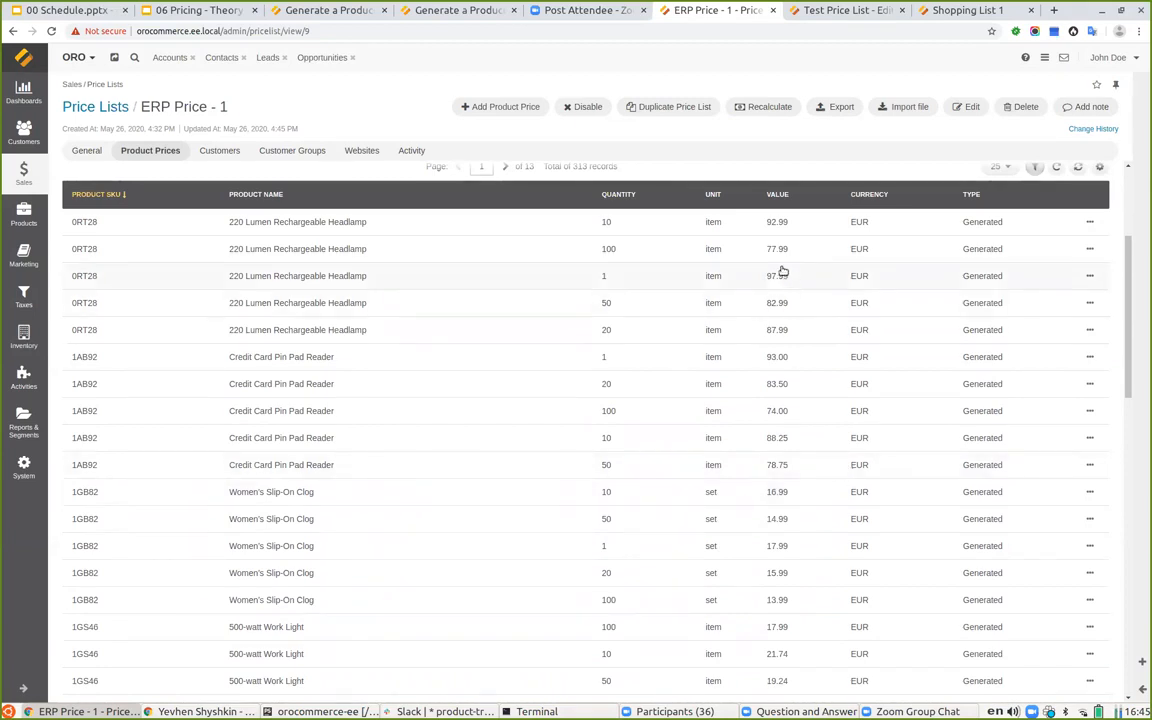
pyautogui.scroll(-5, 750, 380)
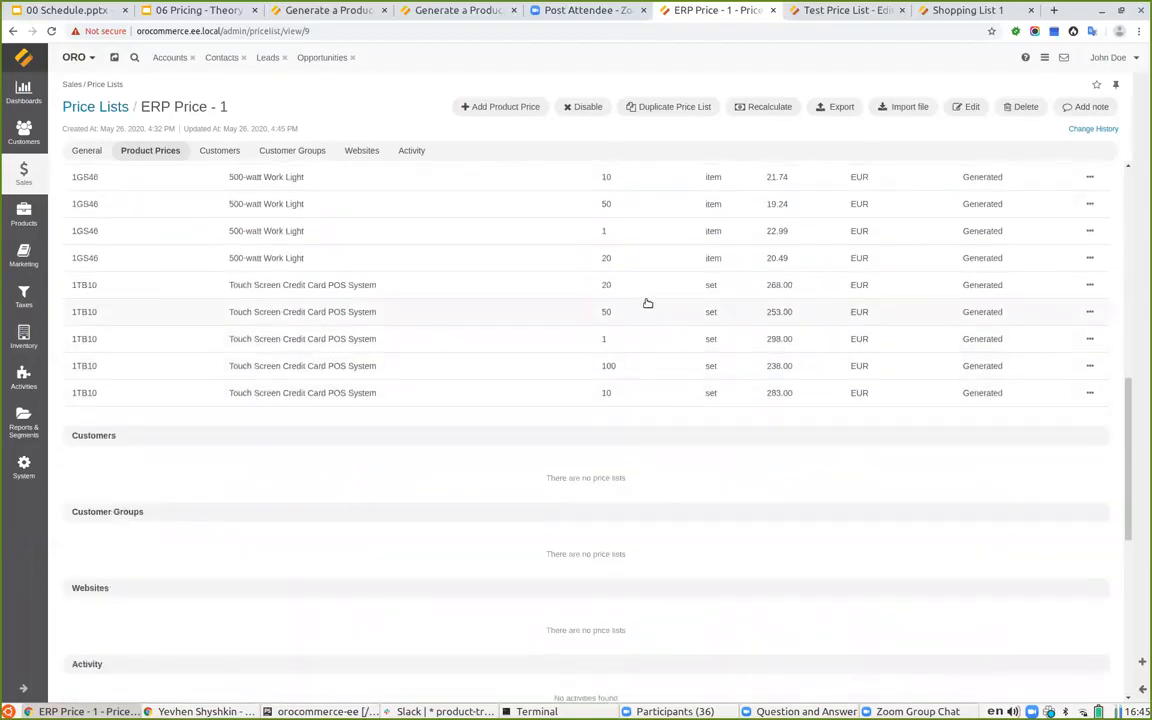
pyautogui.scroll(3, 841, 337)
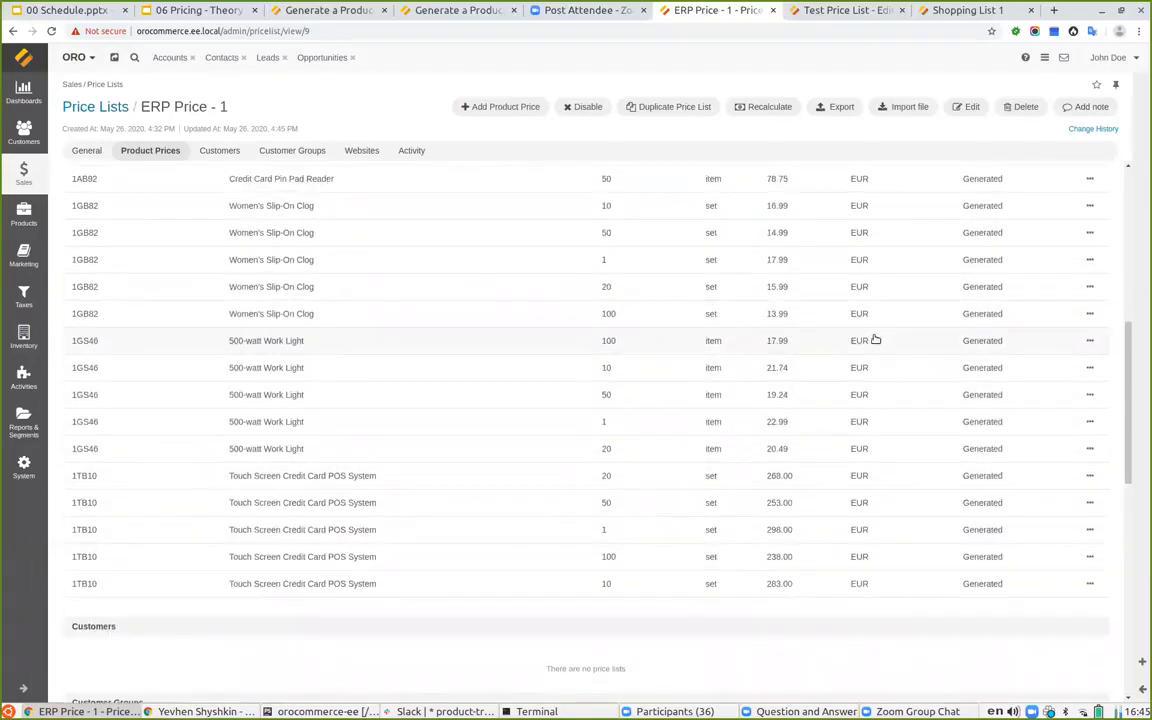
pyautogui.scroll(5, 860, 295)
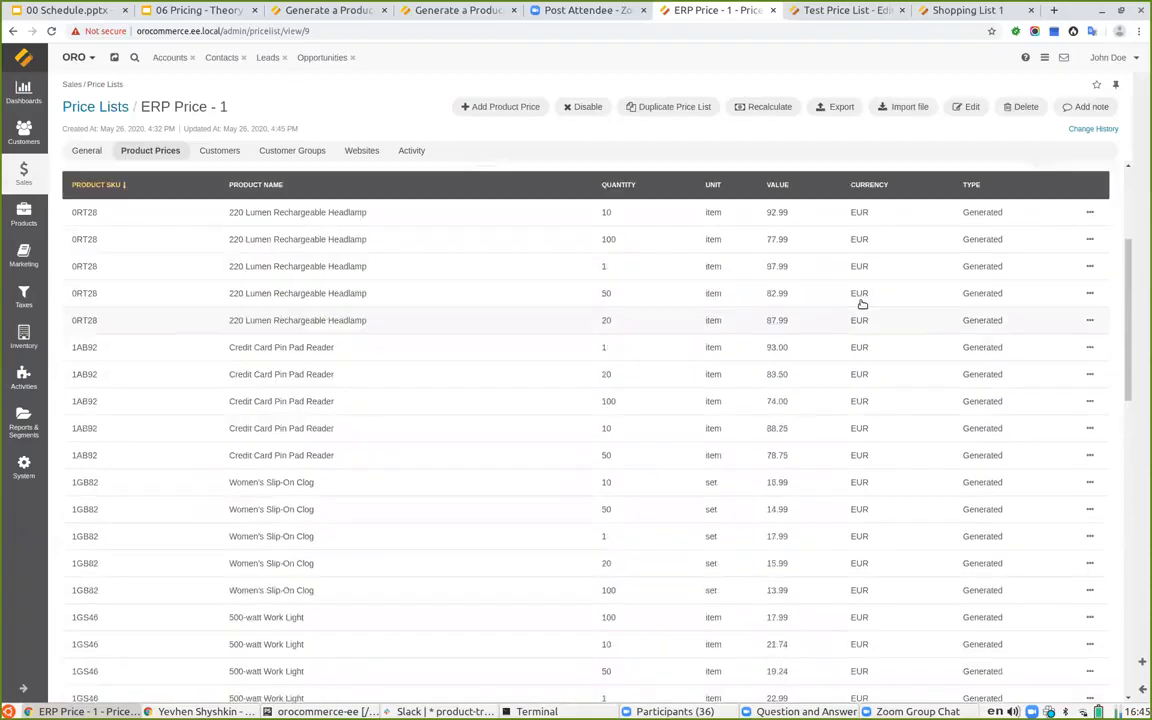
pyautogui.scroll(3, 861, 303)
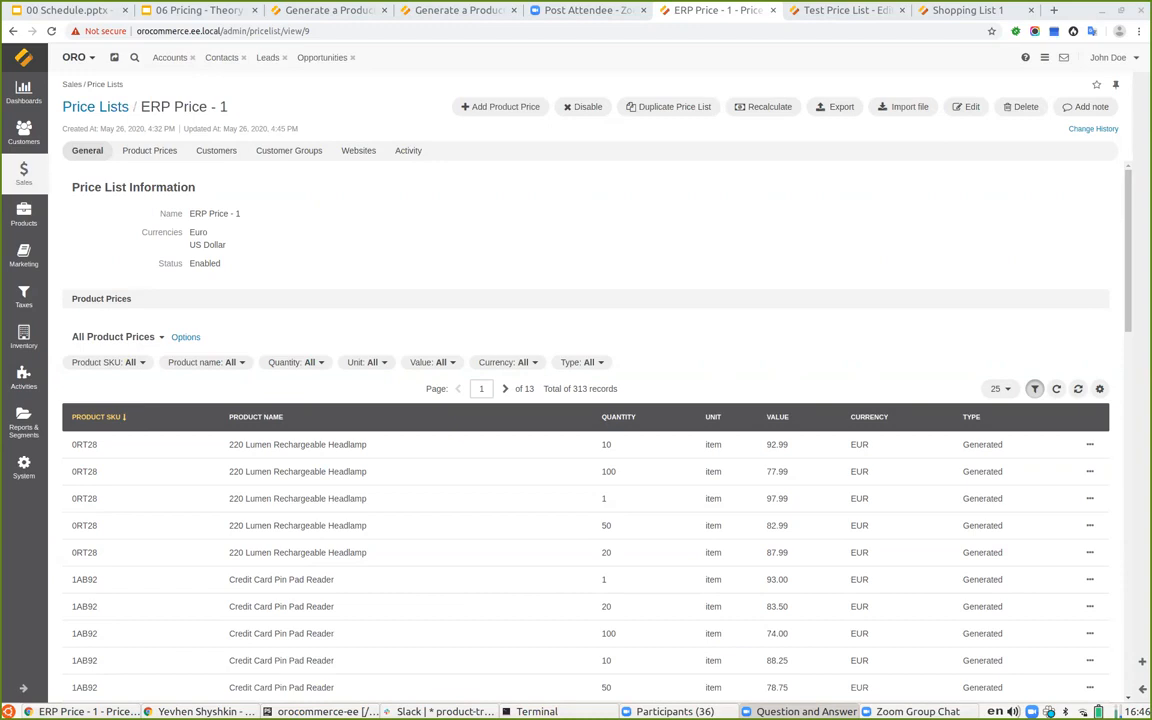
pyautogui.click(75, 106)
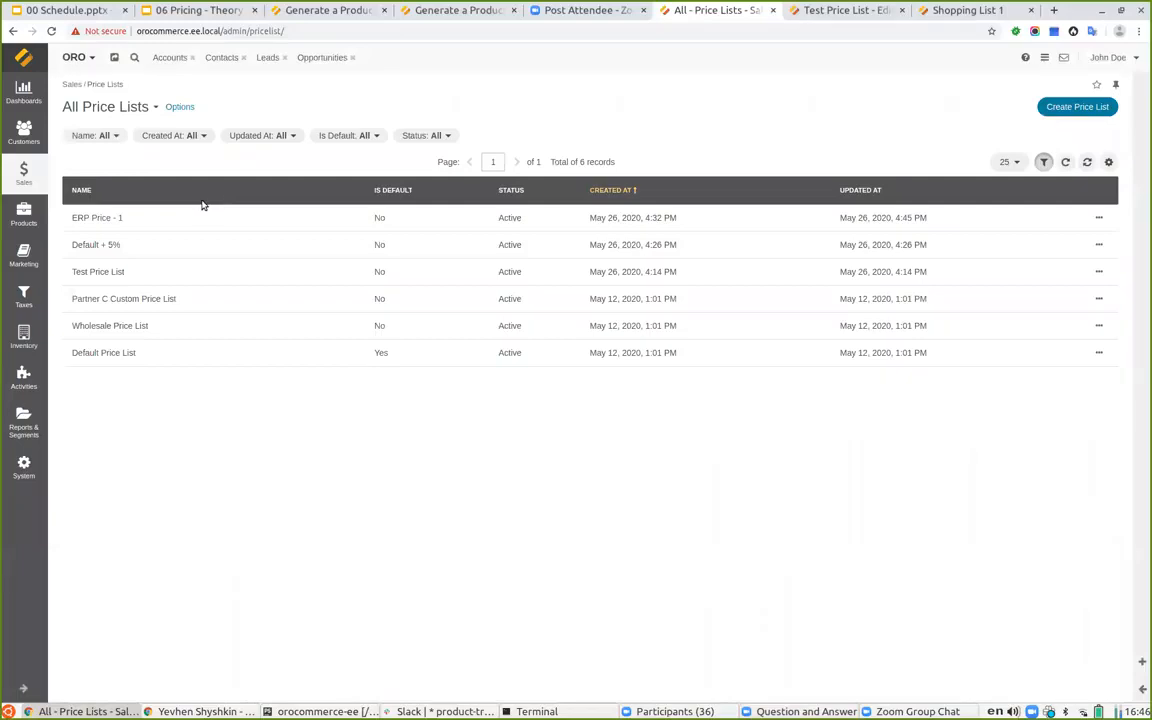
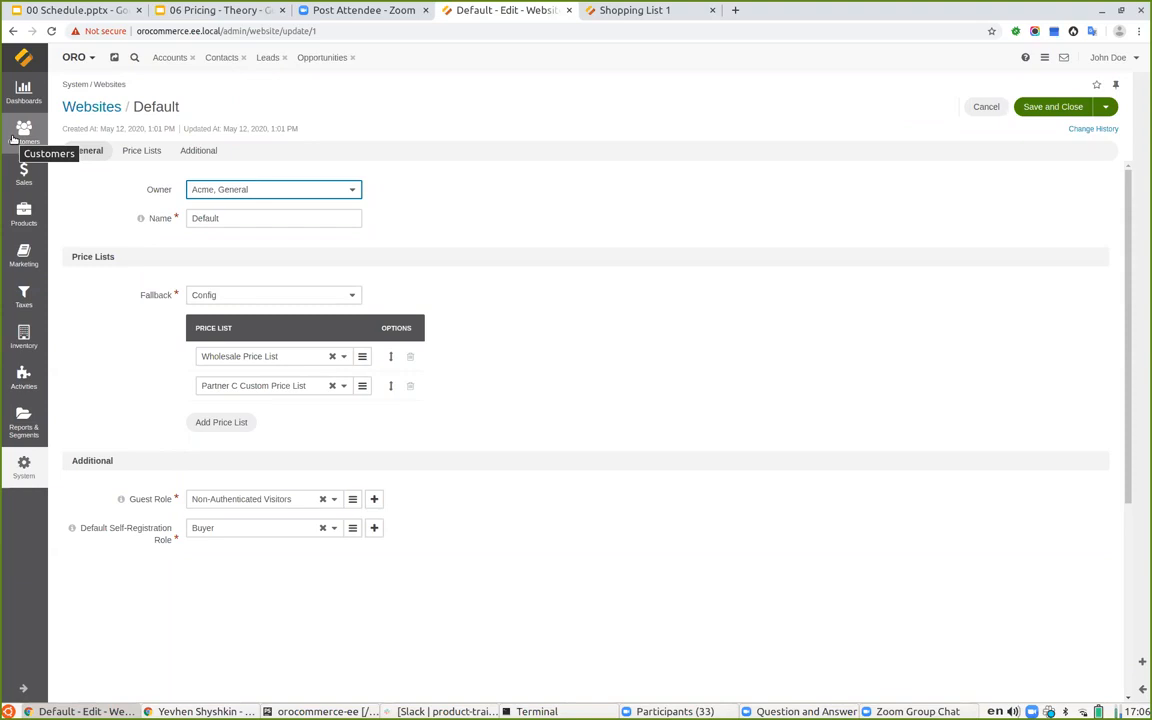
# Create a customer named Test from the customers overview, leaving the other fields at their defaults, and save it.
pyautogui.click(72, 164)
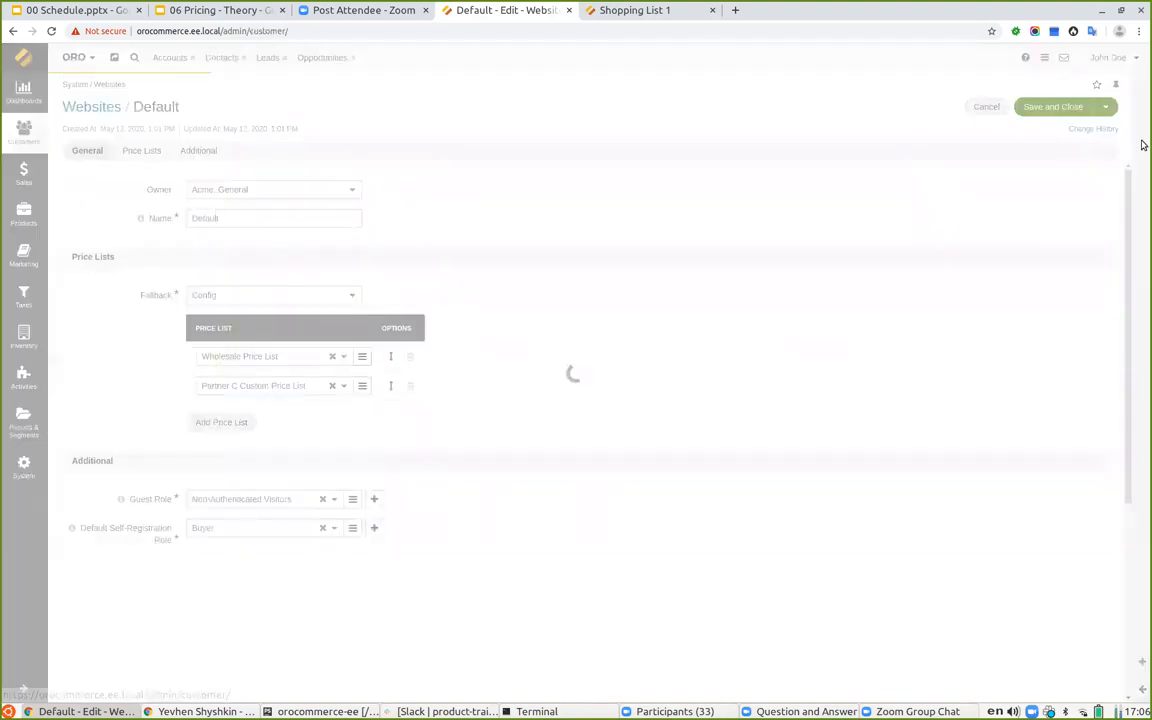
pyautogui.click(1052, 113)
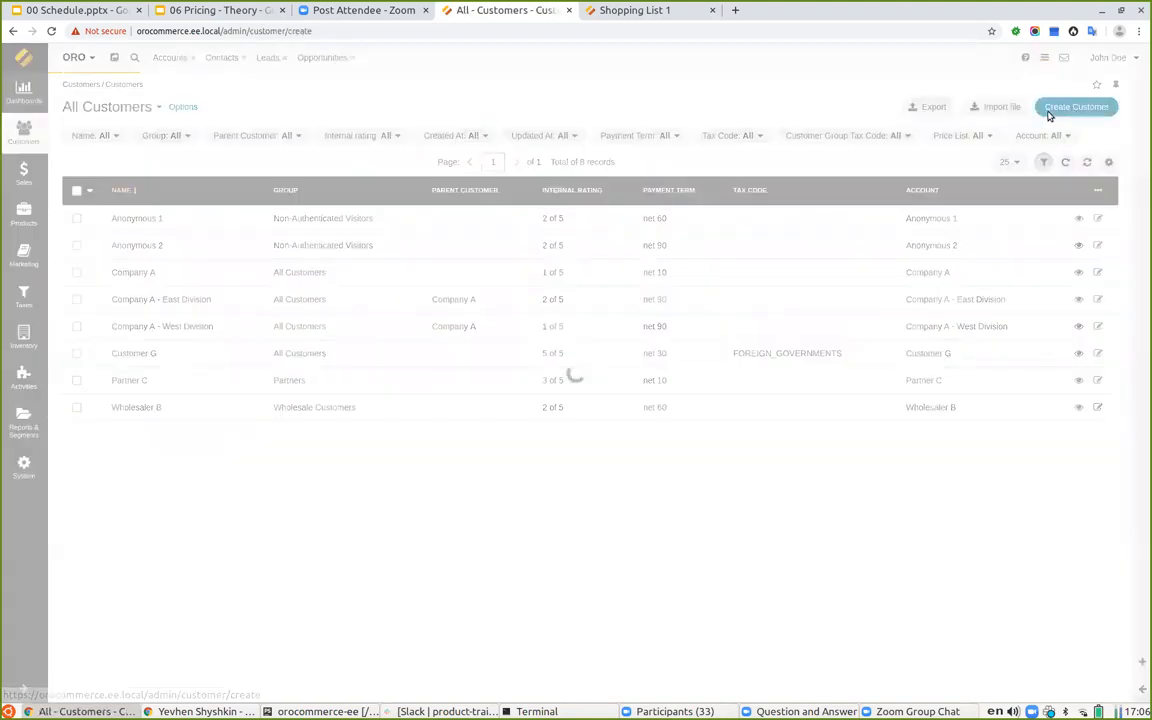
pyautogui.click(224, 236)
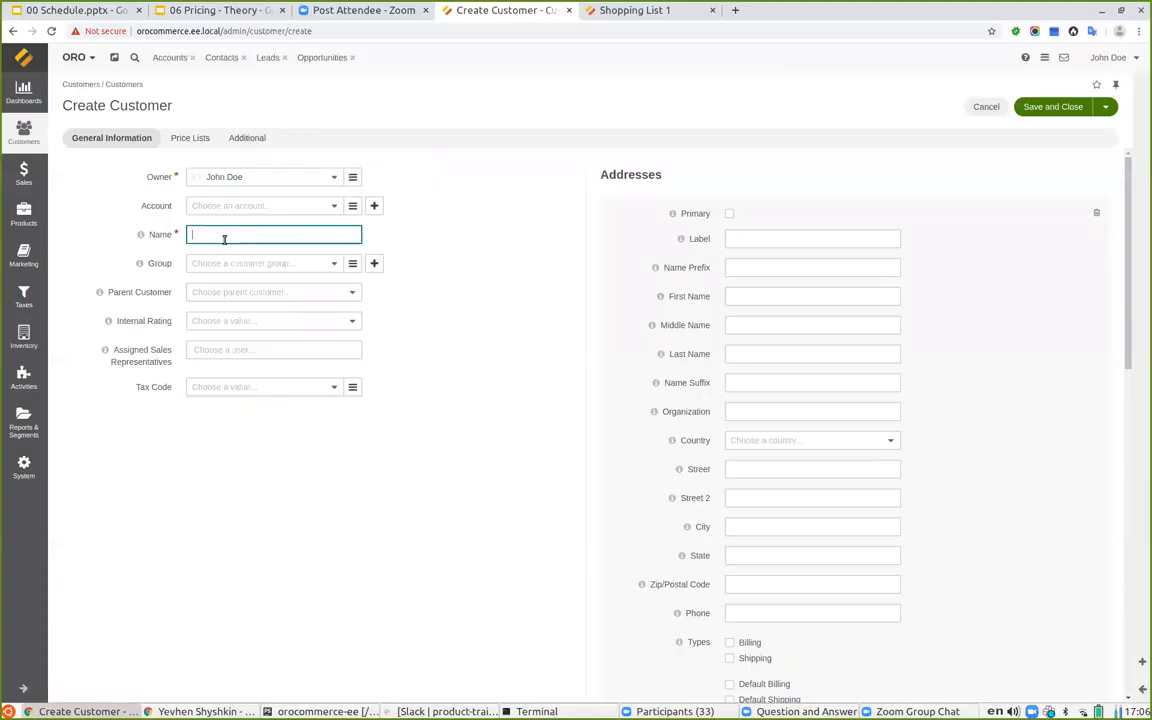
pyautogui.click(1042, 106)
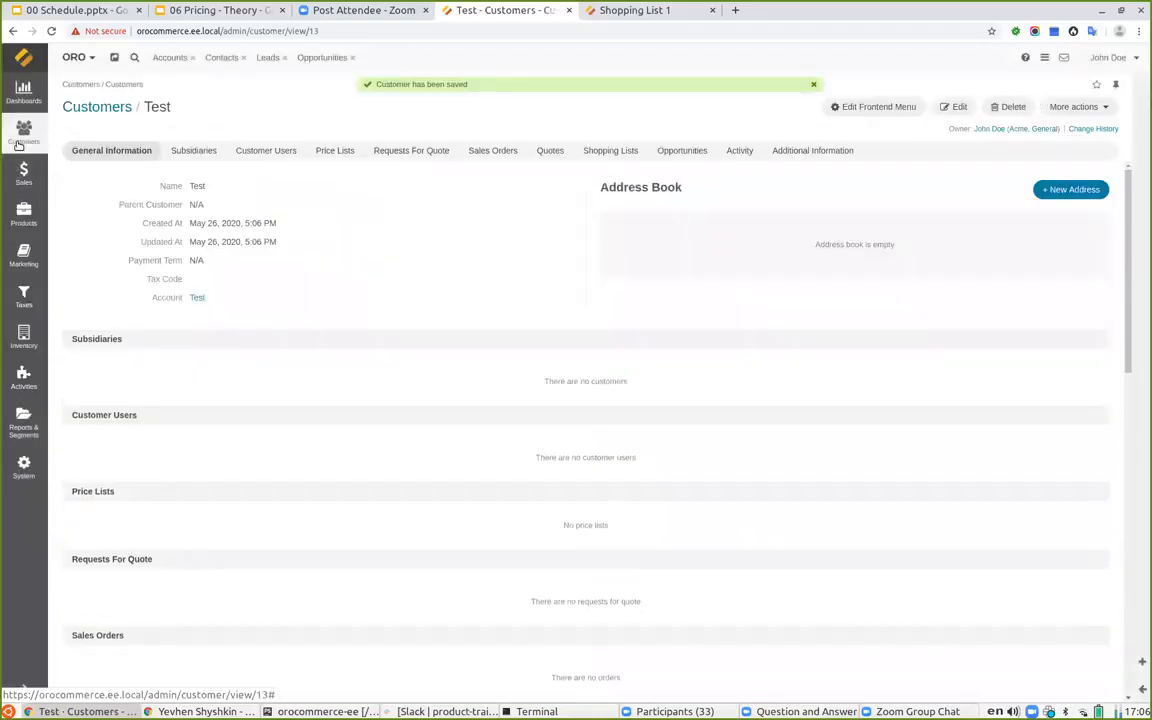
# Start a new customer user and fill in the user's first name, last name and e-mail address.
pyautogui.click(19, 145)
pyautogui.click(145, 212)
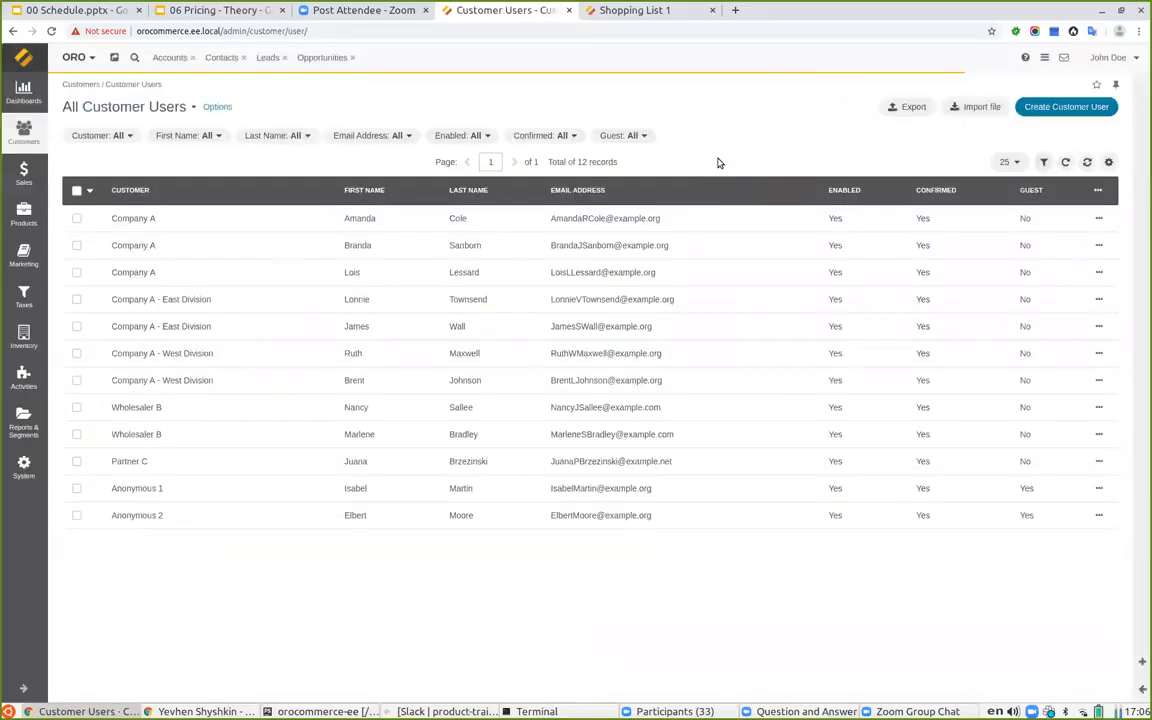
pyautogui.click(1066, 108)
pyautogui.click(219, 255)
pyautogui.write('John')
pyautogui.press('Tab')
pyautogui.press('Tab')
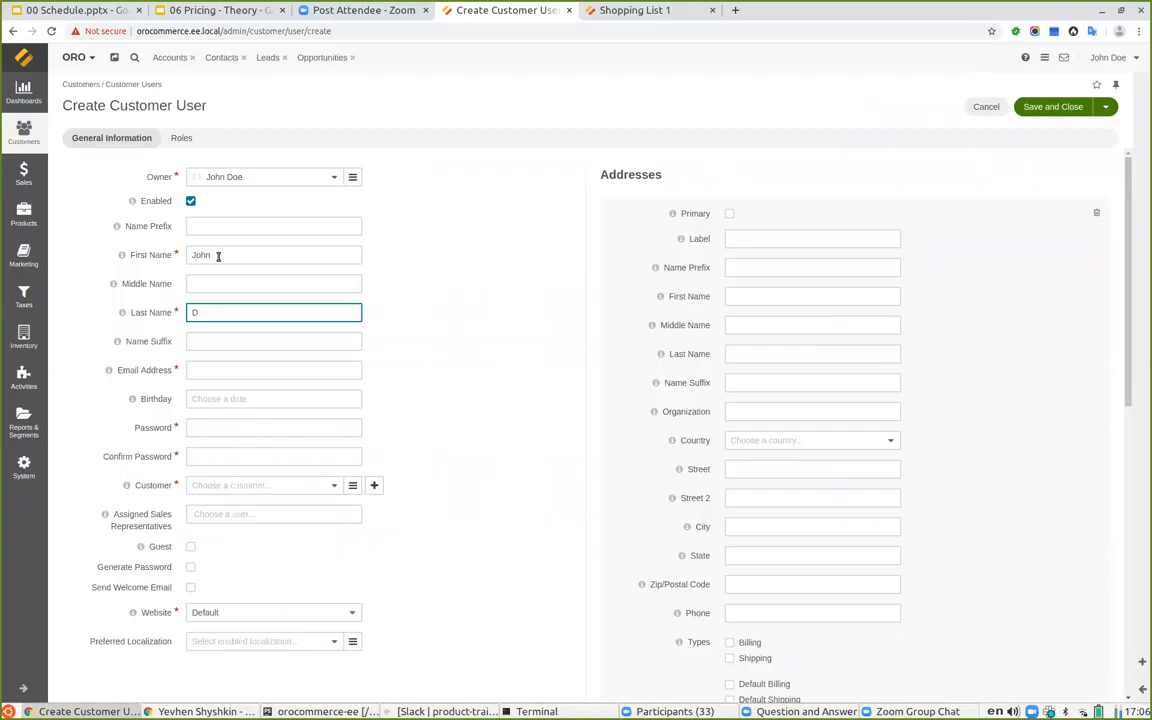
pyautogui.press('Tab')
pyautogui.press('Tab')
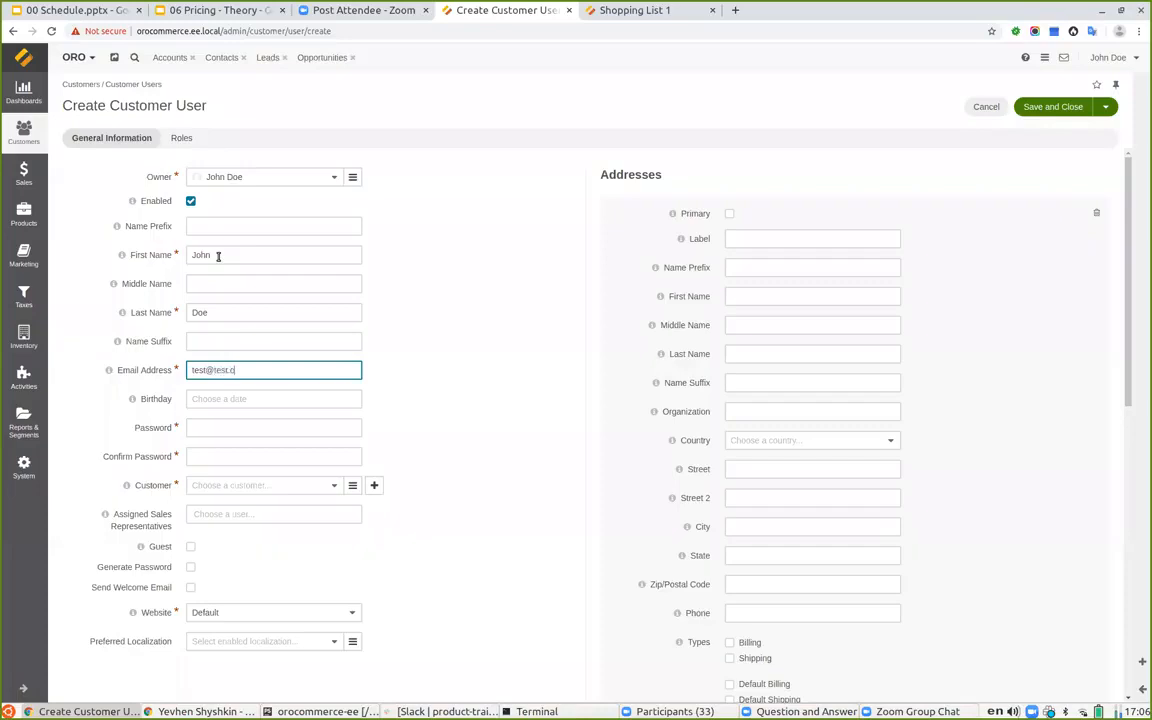
# Enter and confirm the customer user's password and assign the user to the Test customer.
pyautogui.click(243, 431)
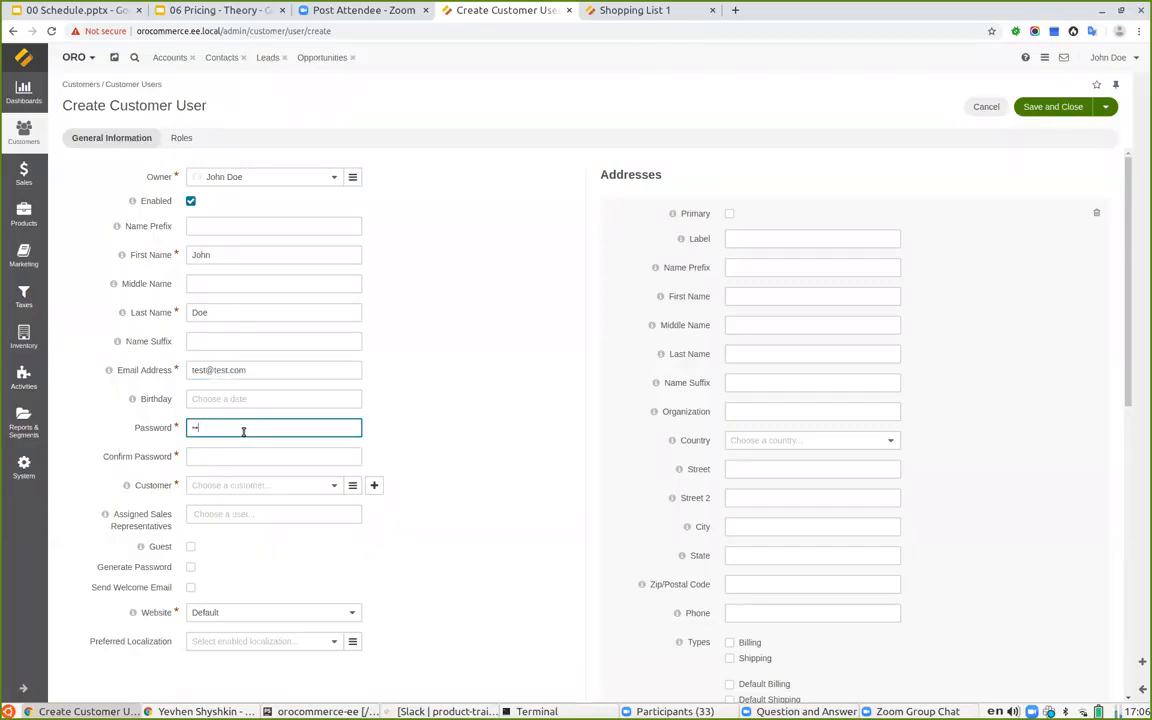
pyautogui.press('Tab')
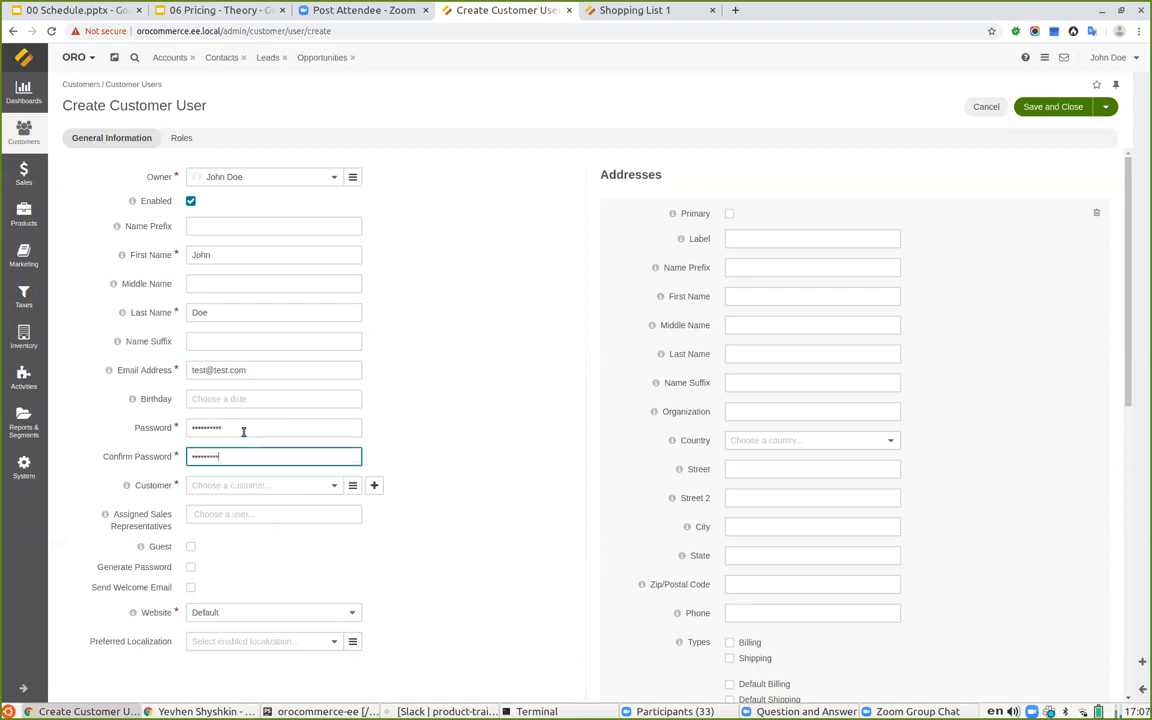
pyautogui.click(329, 485)
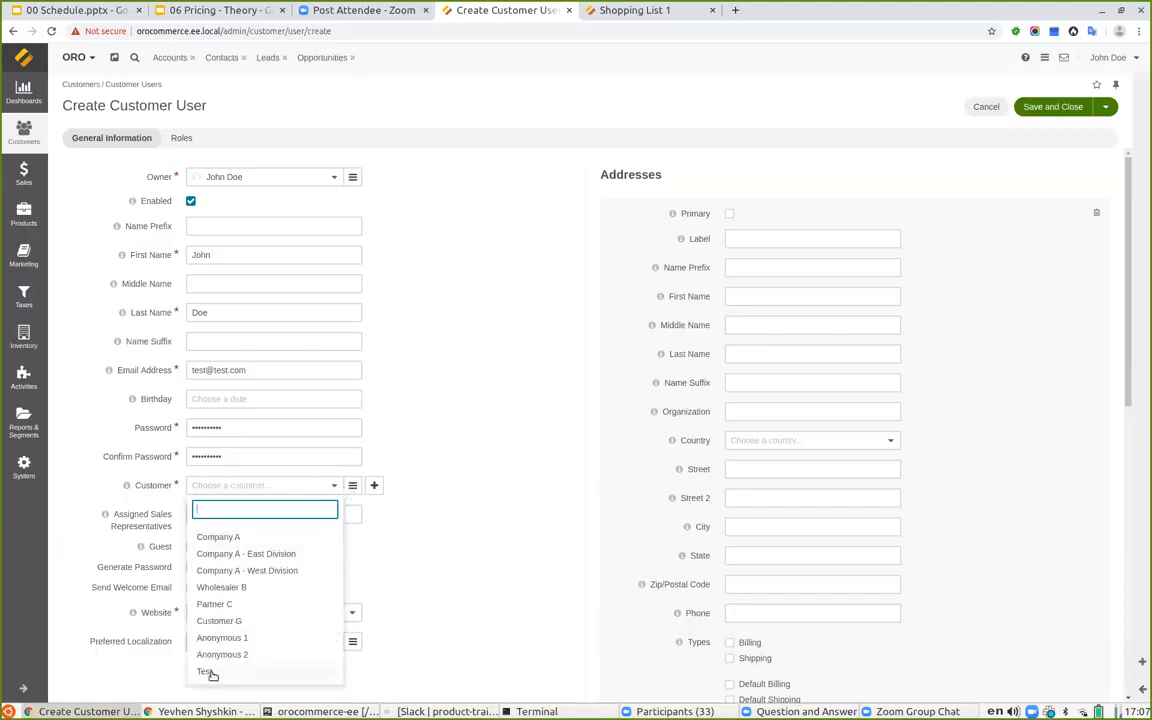
pyautogui.click(205, 671)
# Give the customer user the Buyer (Predefined) role and save and close the record.
pyautogui.scroll(-5, 471, 504)
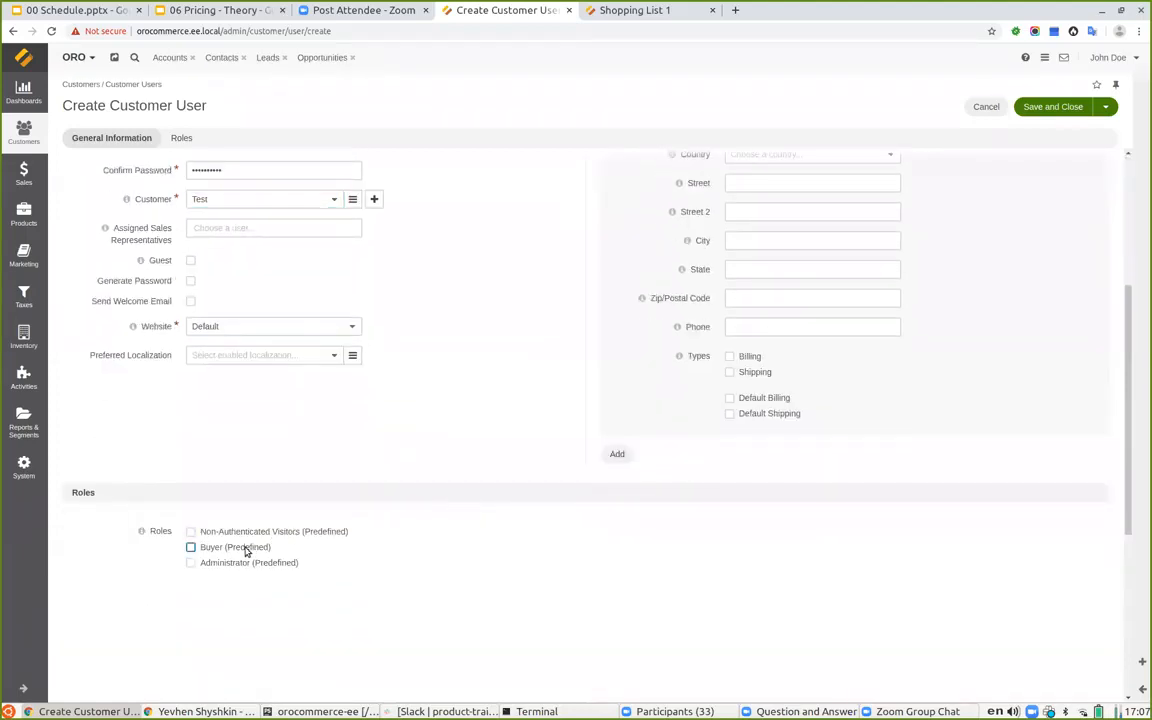
pyautogui.scroll(5, 451, 387)
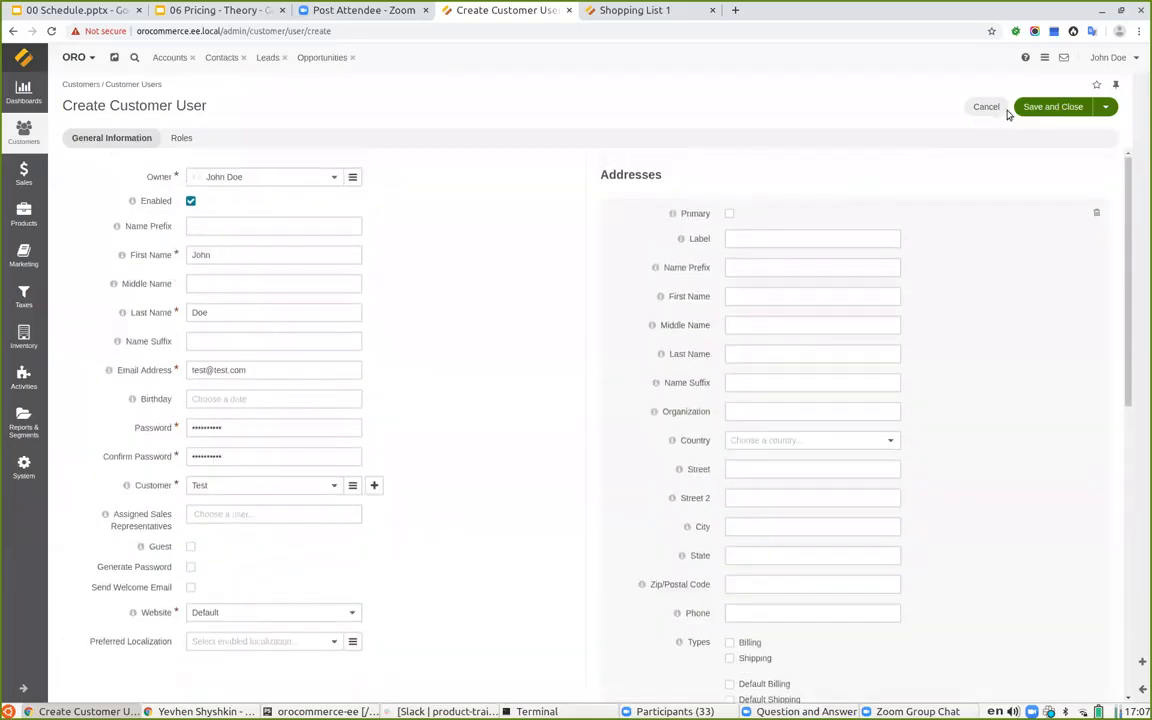
pyautogui.click(1052, 106)
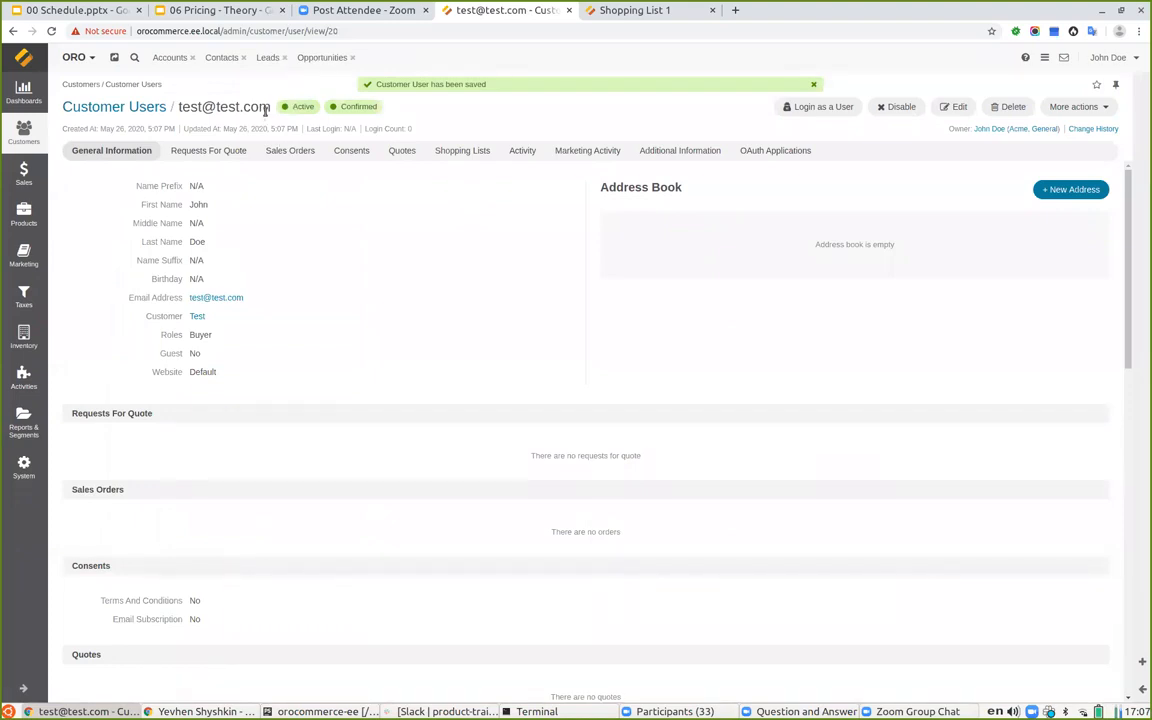
# Copy the new customer user's e-mail address from the record's title.
pyautogui.moveTo(270, 106); pyautogui.dragTo(182, 106)
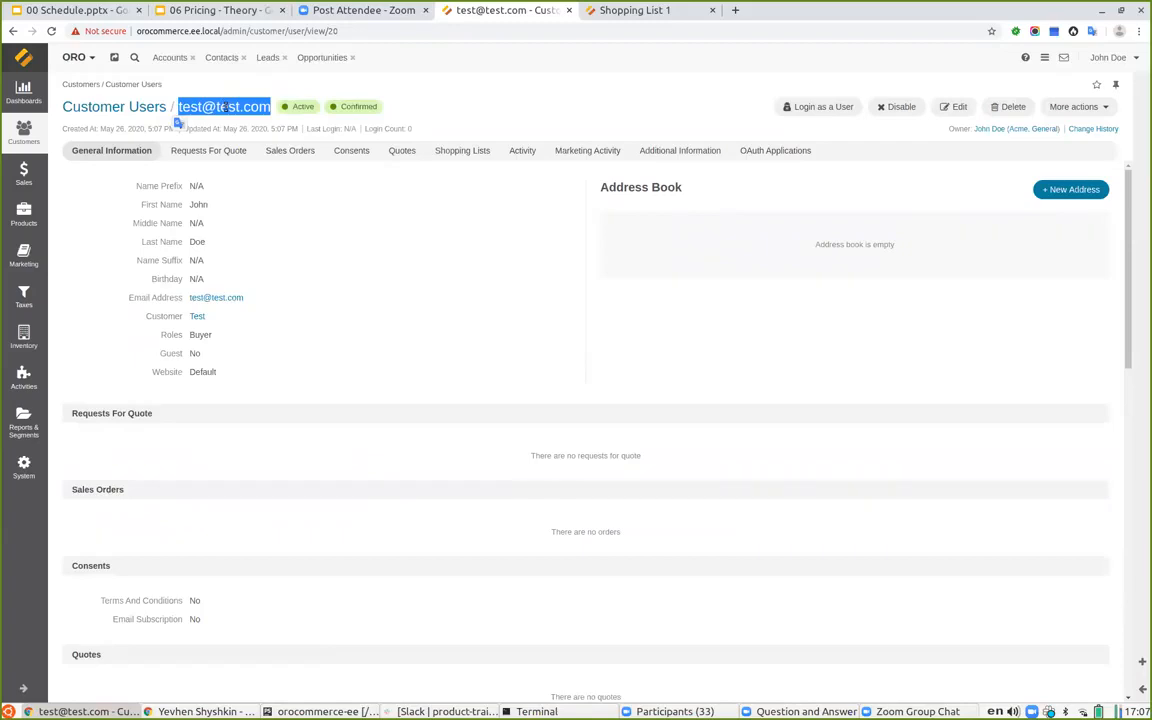
pyautogui.rightClick(227, 105)
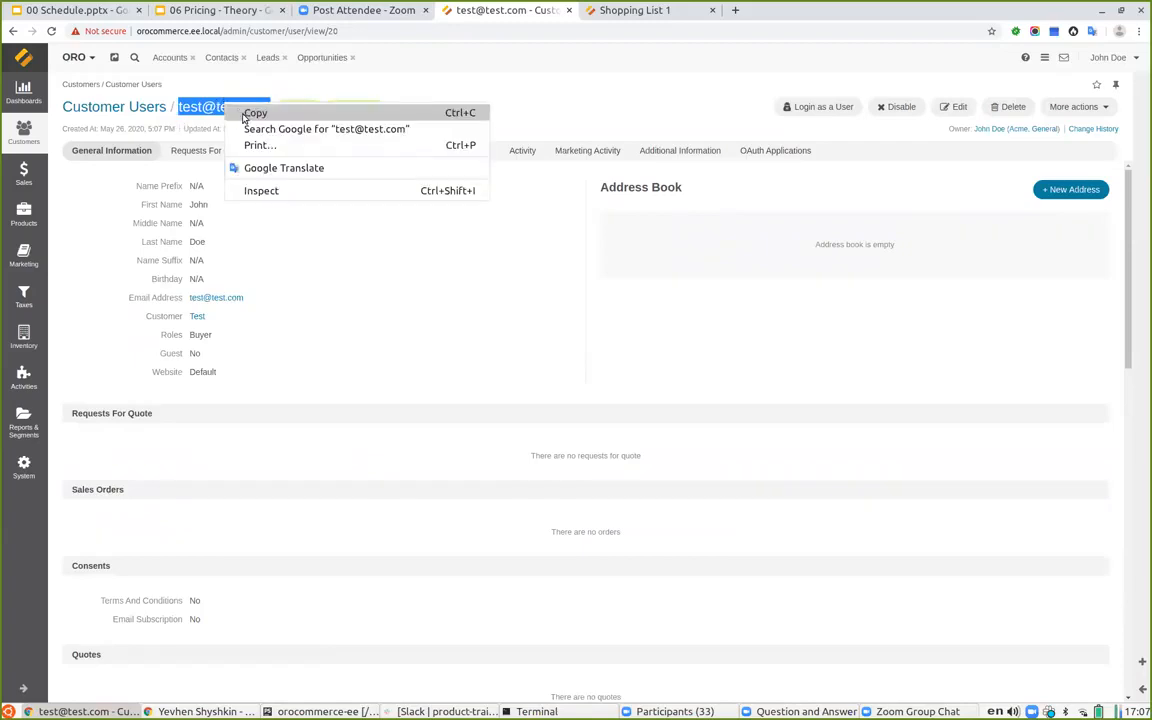
pyautogui.click(243, 117)
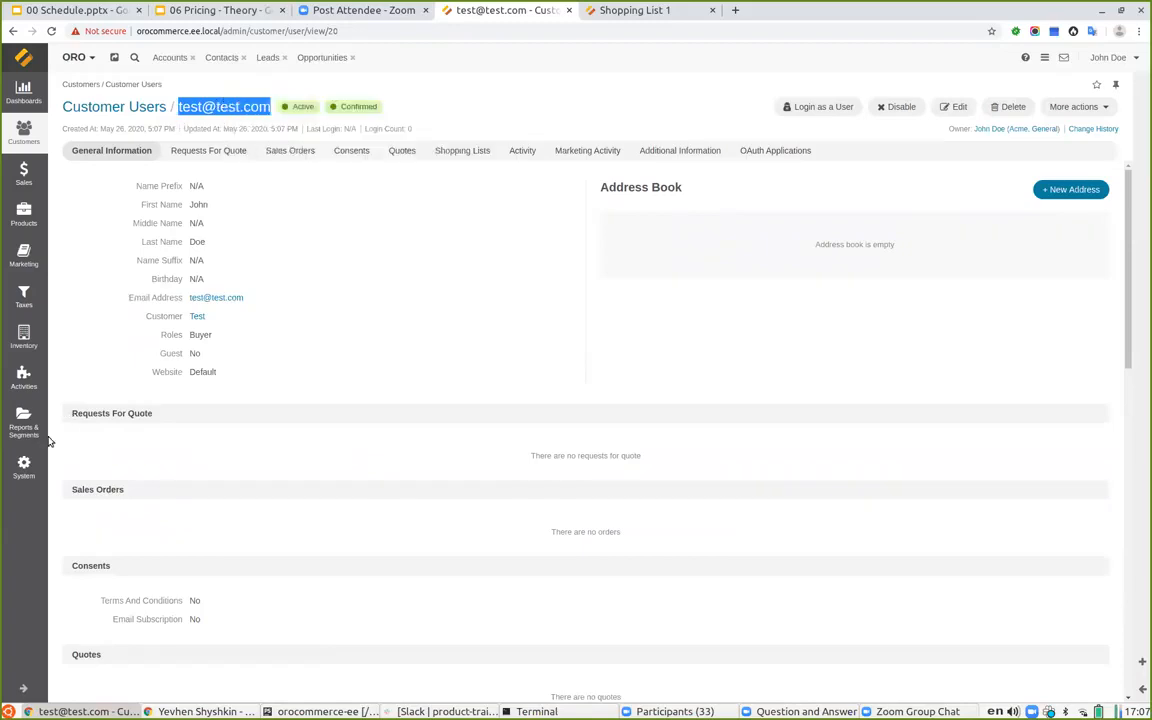
# Edit the Default website and remove its Wholesale Price List and Partner C Custom Price List.
pyautogui.click(23, 468)
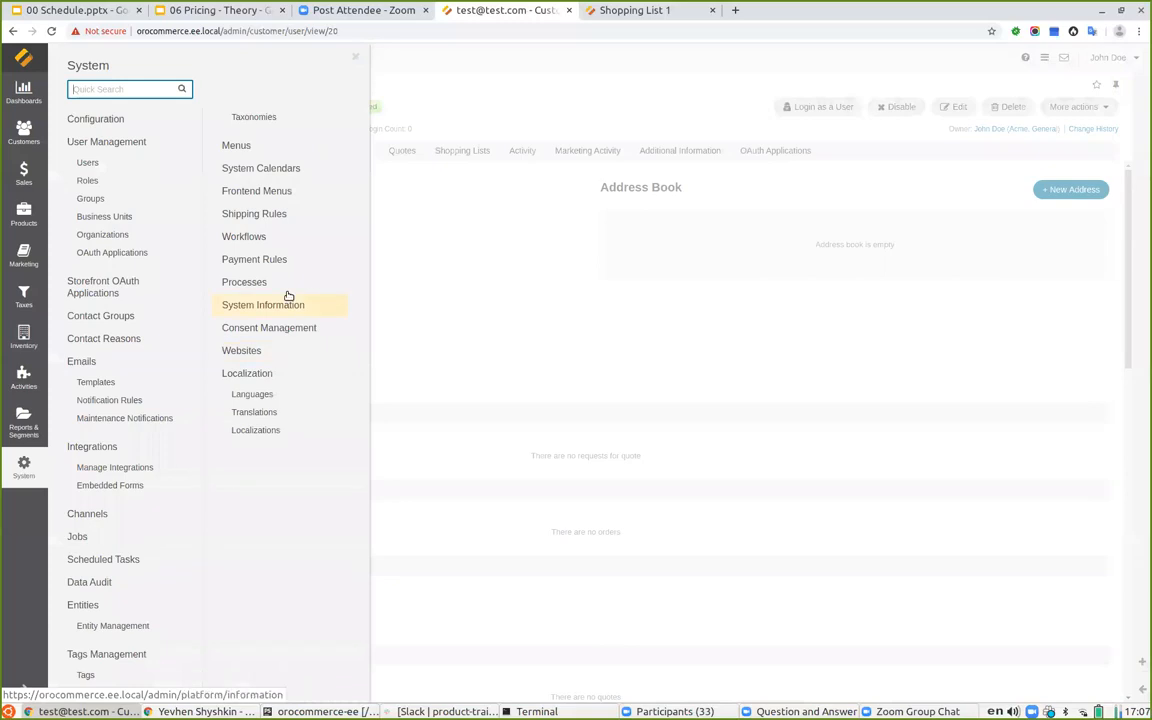
pyautogui.click(241, 351)
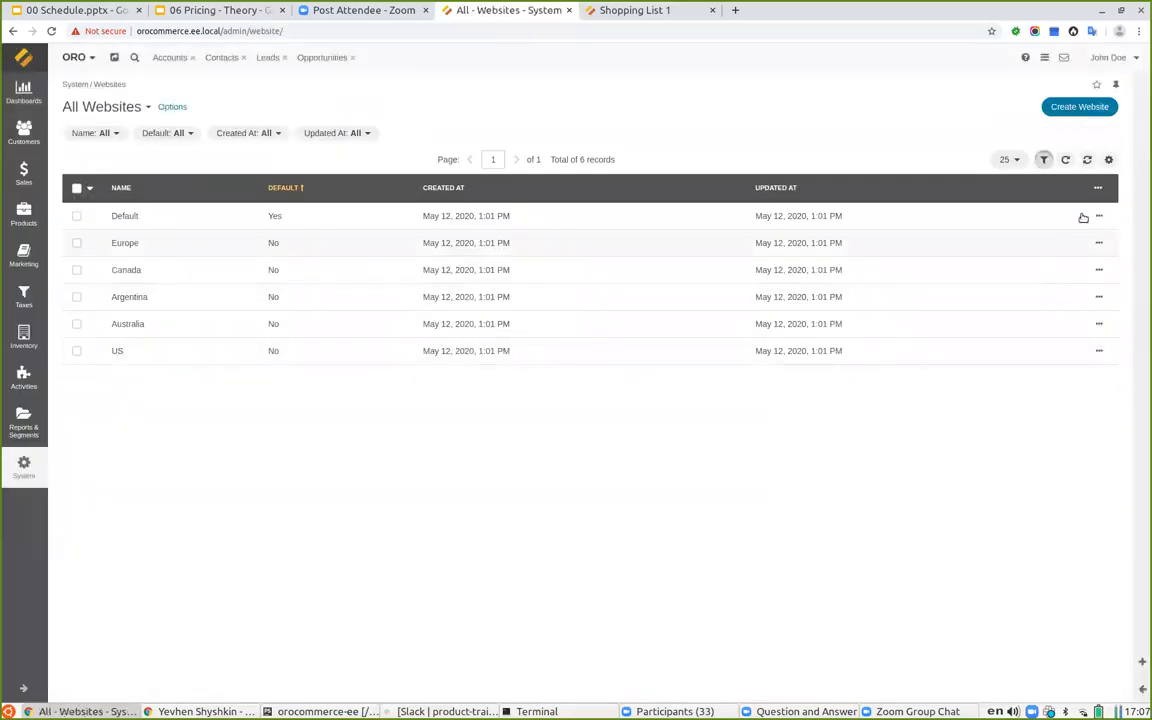
pyautogui.moveTo(1093, 217)
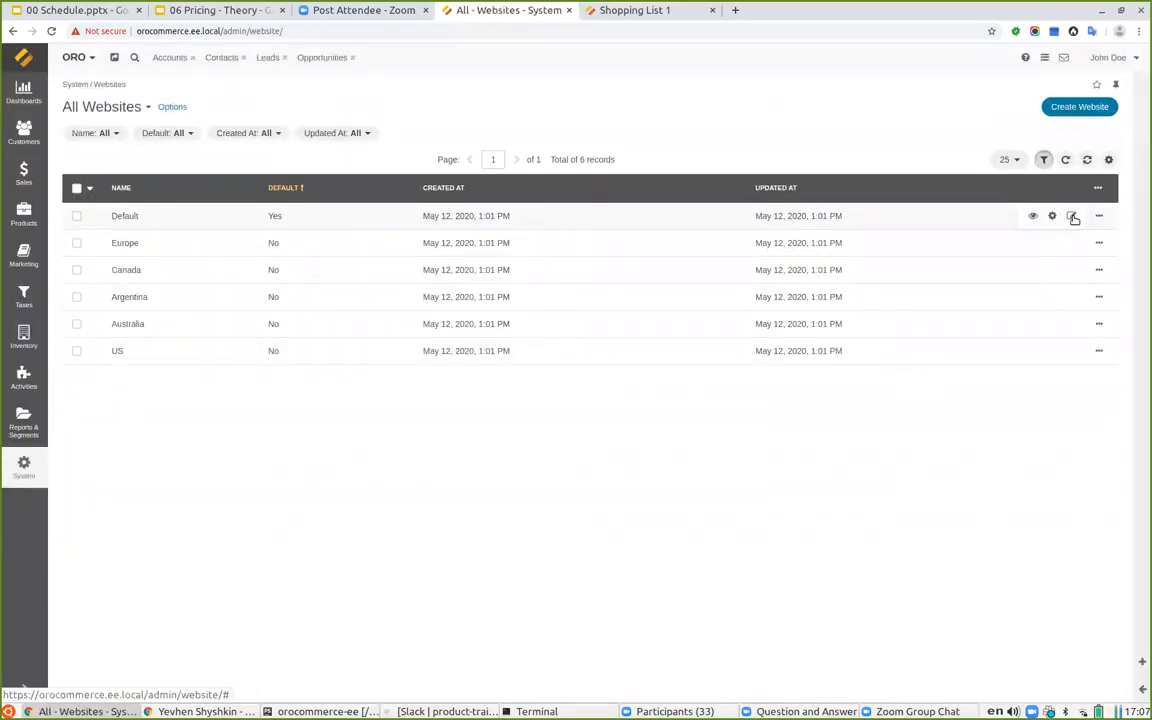
pyautogui.click(1072, 217)
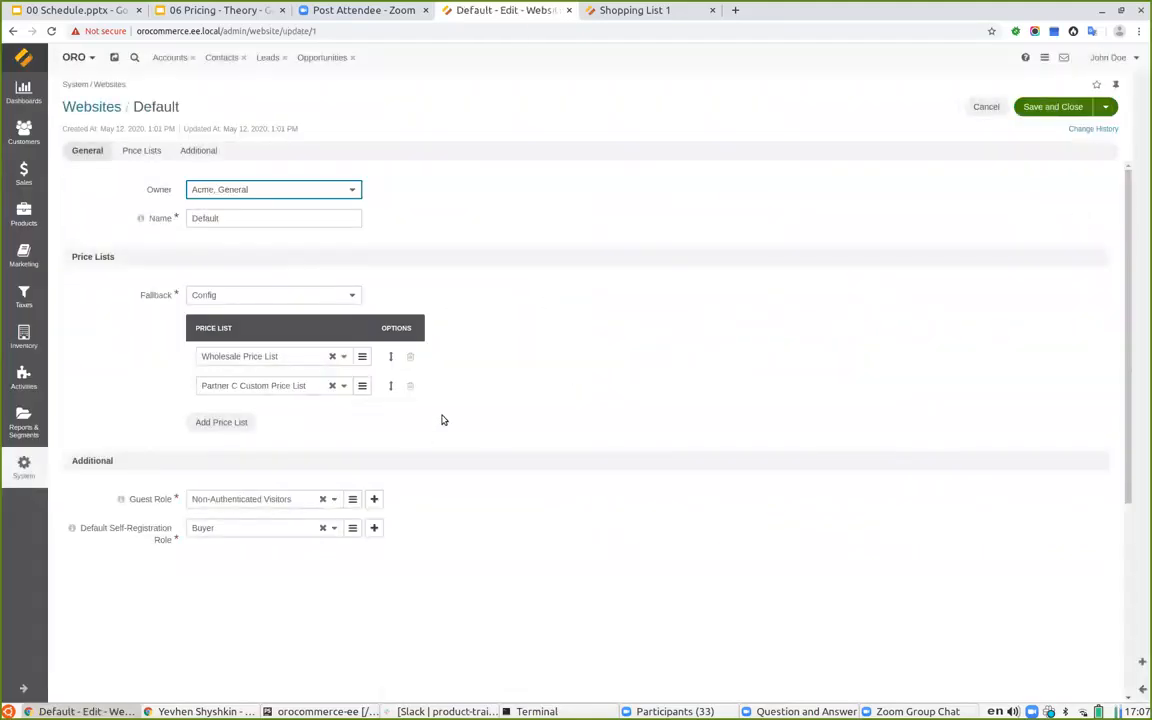
pyautogui.click(411, 358)
pyautogui.click(411, 359)
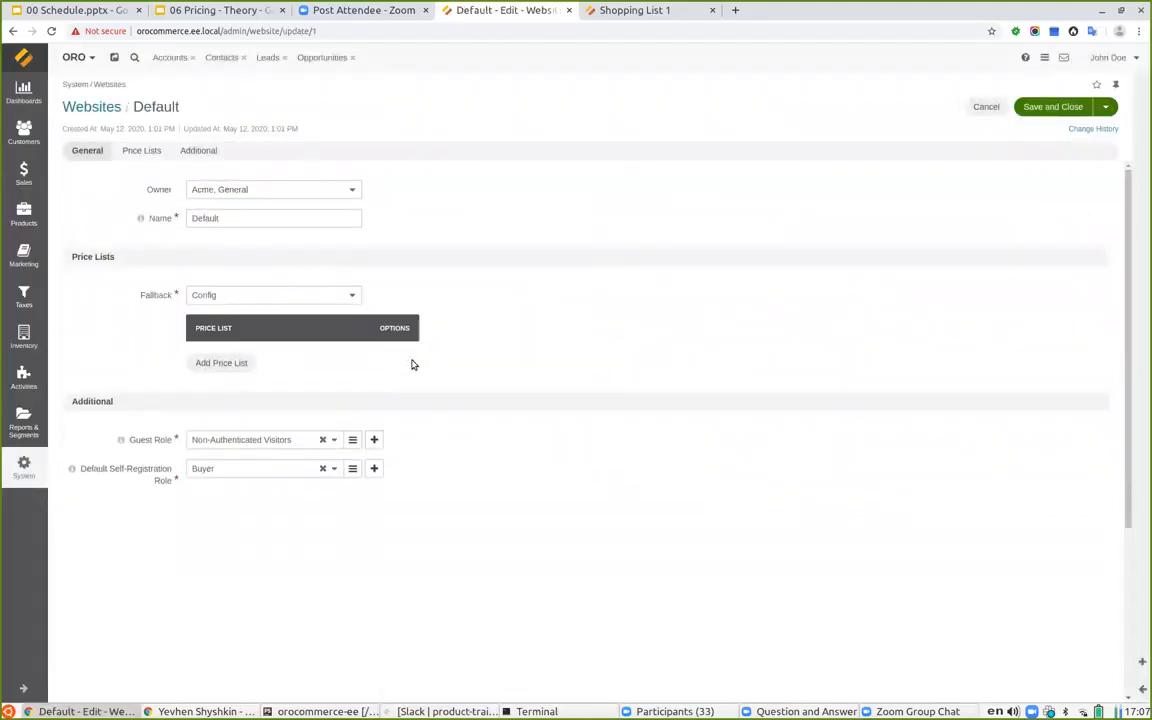
# Keep Config as the Default website's price list fallback and save and close the website.
pyautogui.click(230, 296)
pyautogui.click(217, 298)
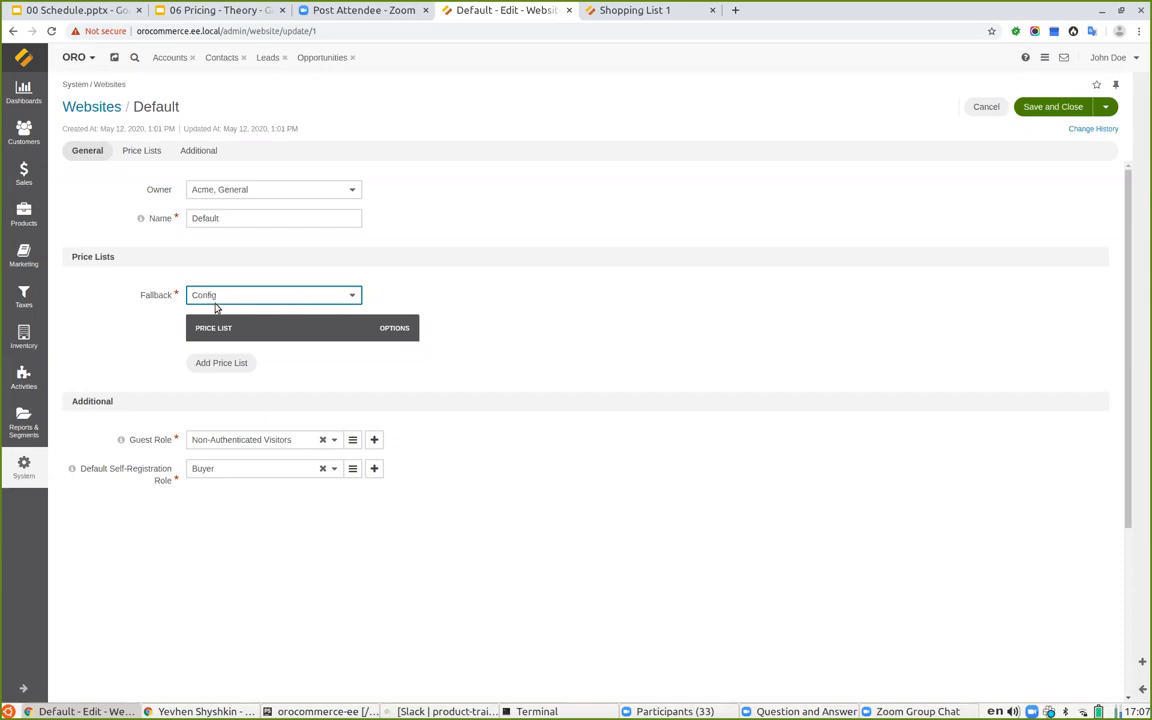
pyautogui.click(1040, 114)
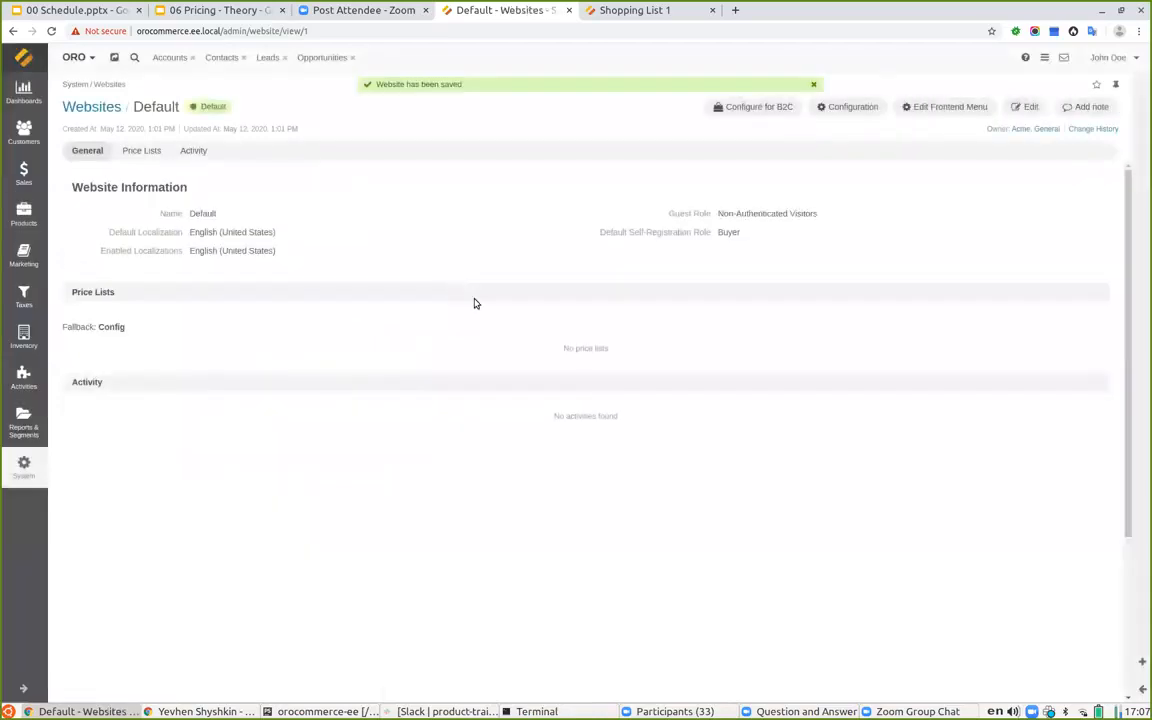
# Switch to the storefront, sign out the current customer user and sign in with the new user's e-mail address and password.
pyautogui.click(635, 12)
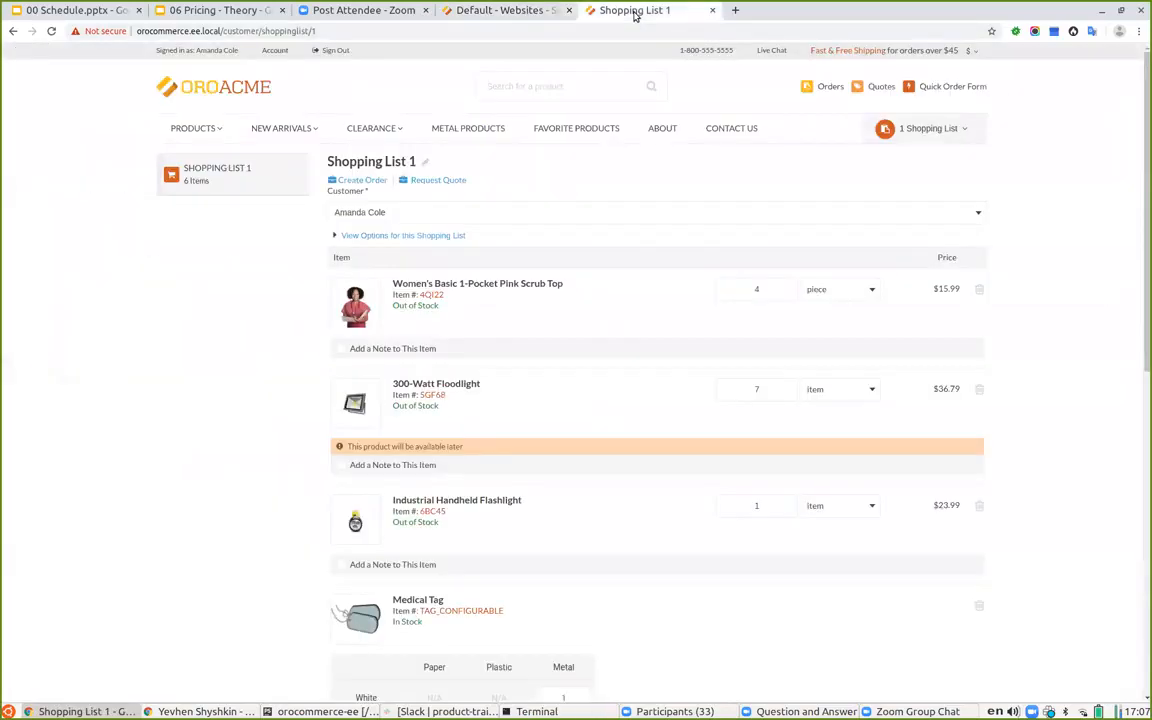
pyautogui.click(343, 51)
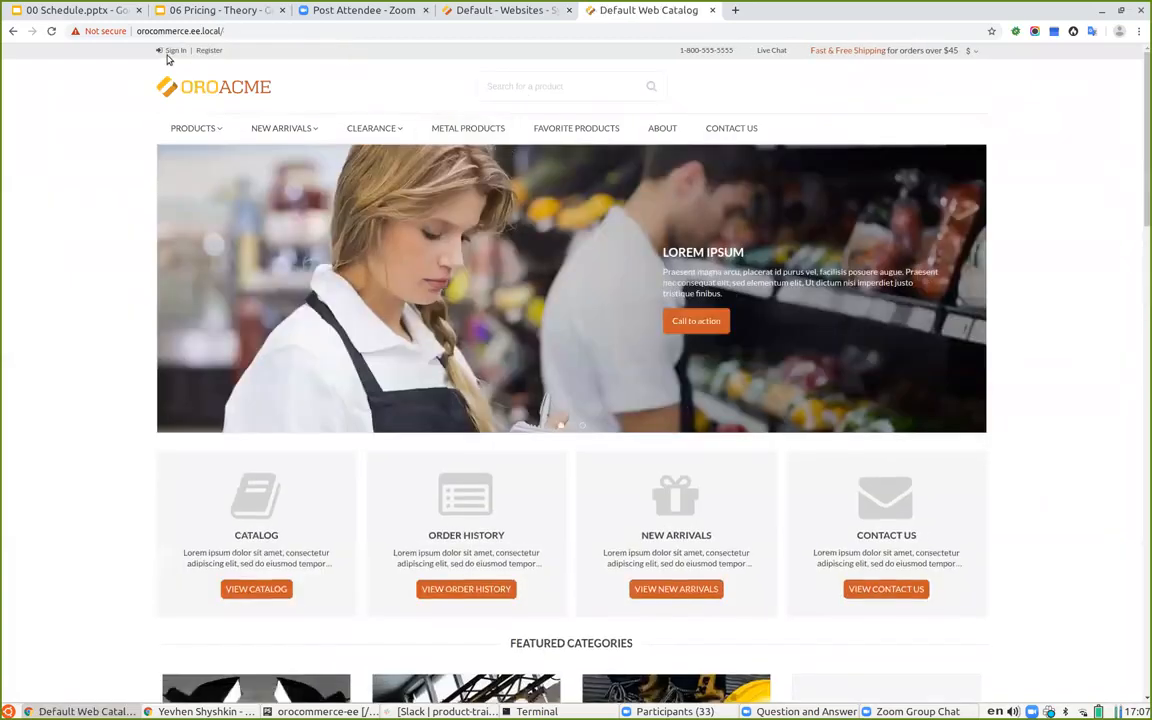
pyautogui.click(170, 50)
pyautogui.click(522, 266)
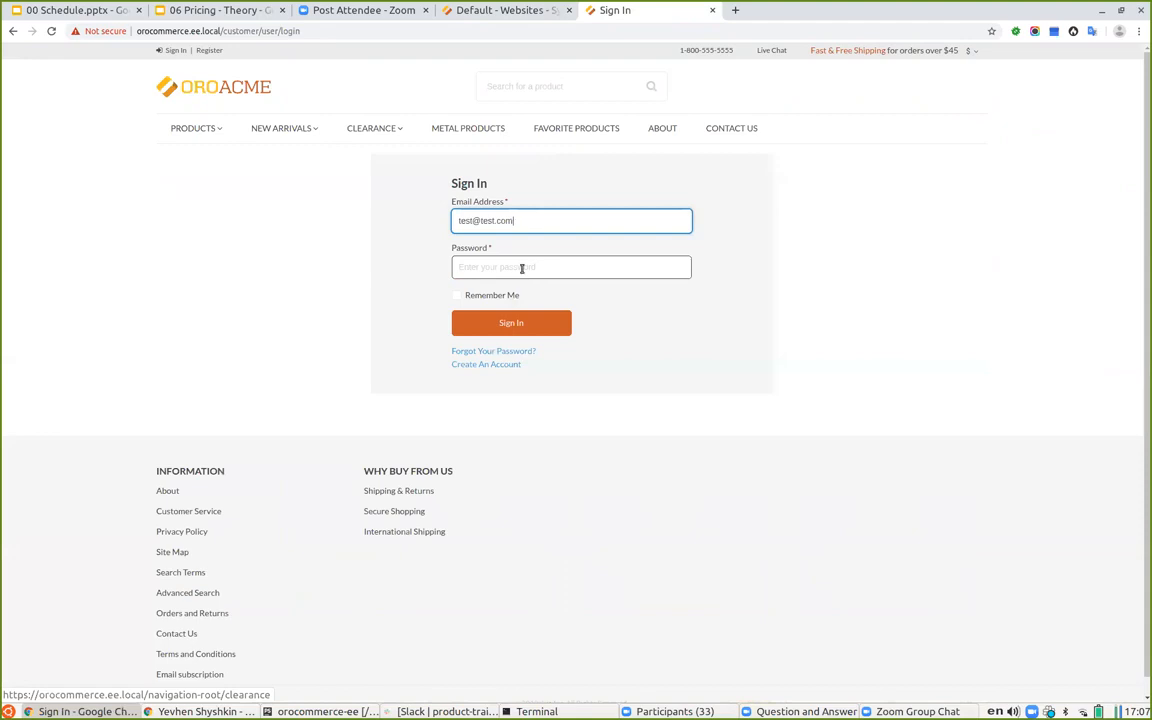
pyautogui.write('••')
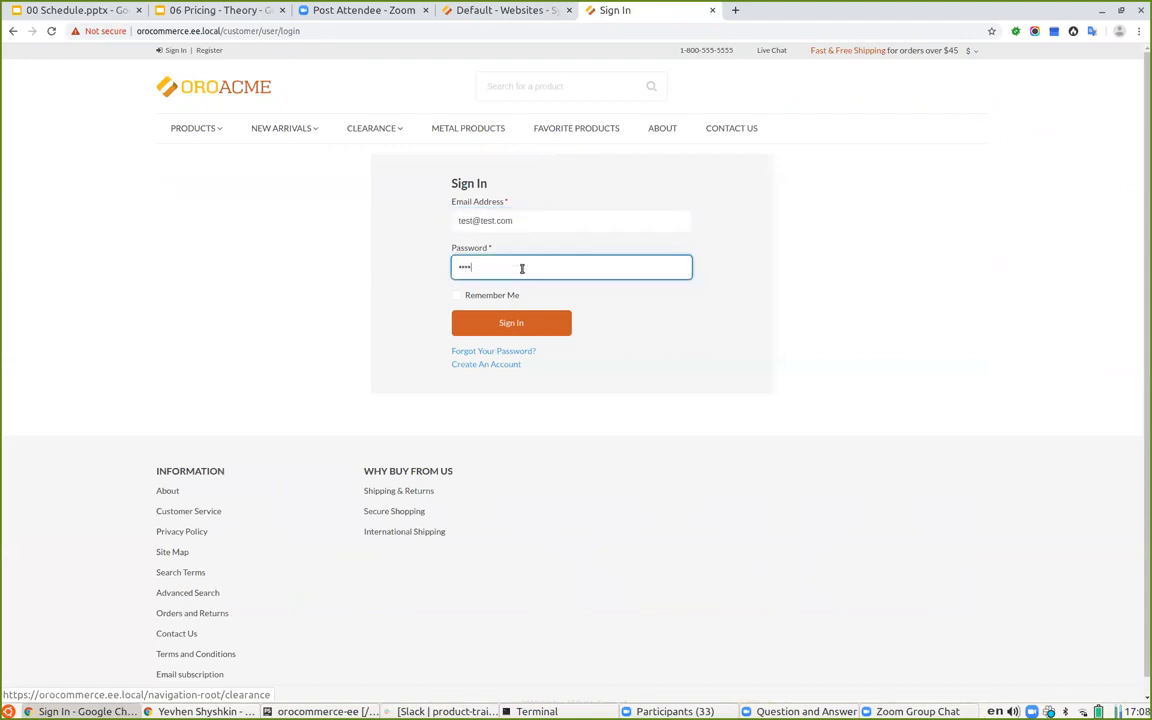
pyautogui.write('•••••••')
pyautogui.press('Return')
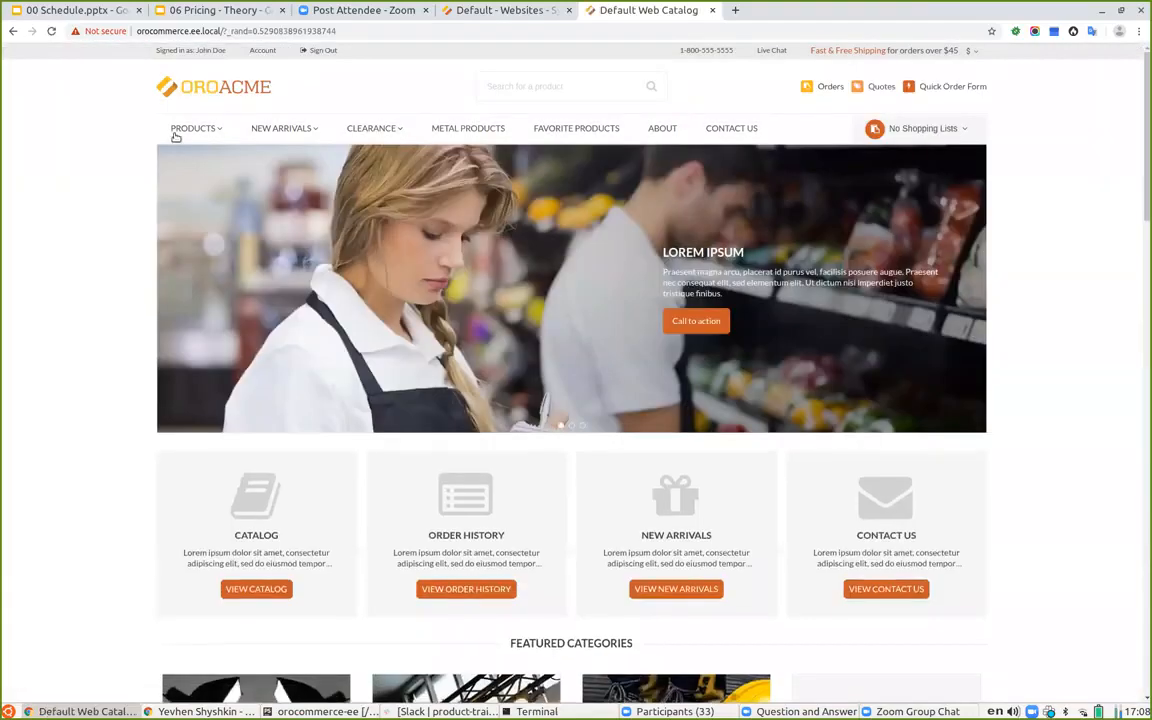
# Open the Lighting Products category in the storefront and reload it to check the product prices.
pyautogui.moveTo(189, 127)
pyautogui.click(211, 208)
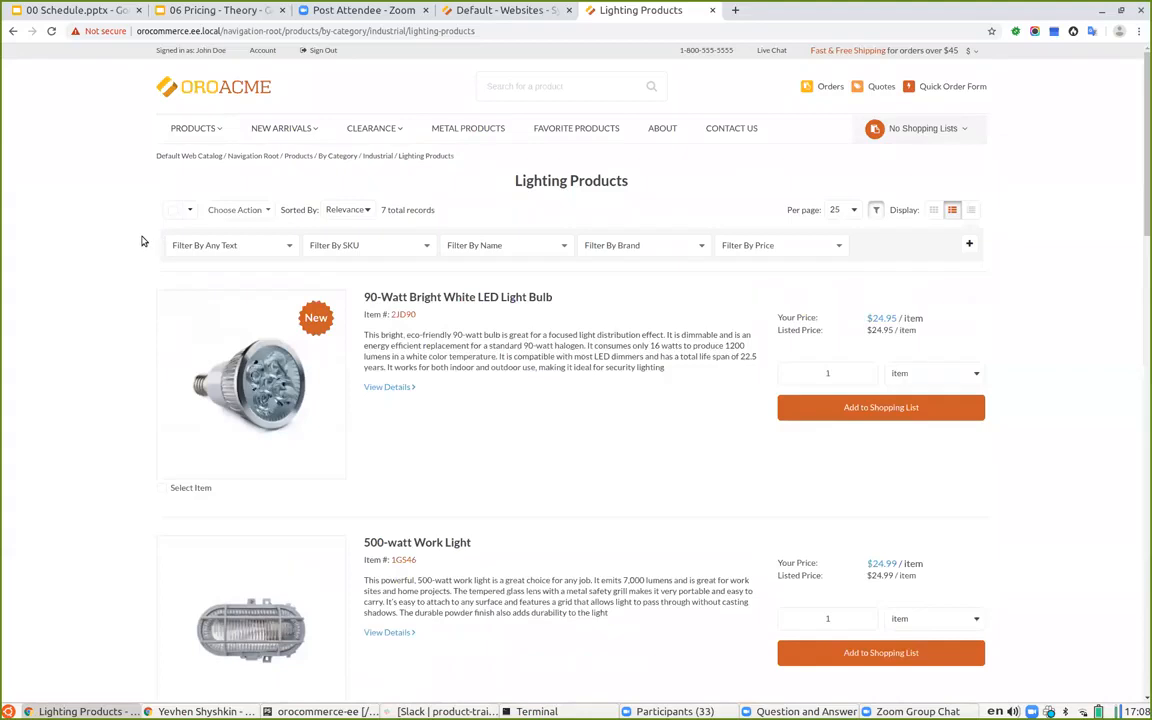
pyautogui.click(52, 31)
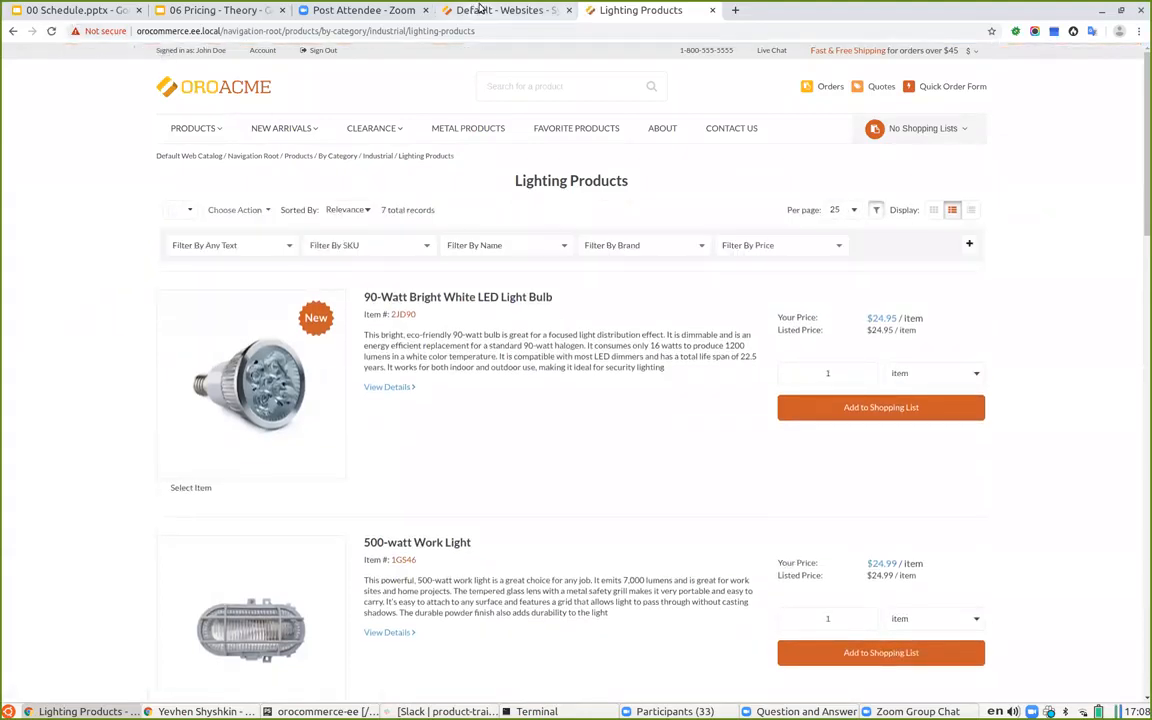
# Return to the OroCommerce back office and check the price lists and fallback of the Default website.
pyautogui.click(480, 10)
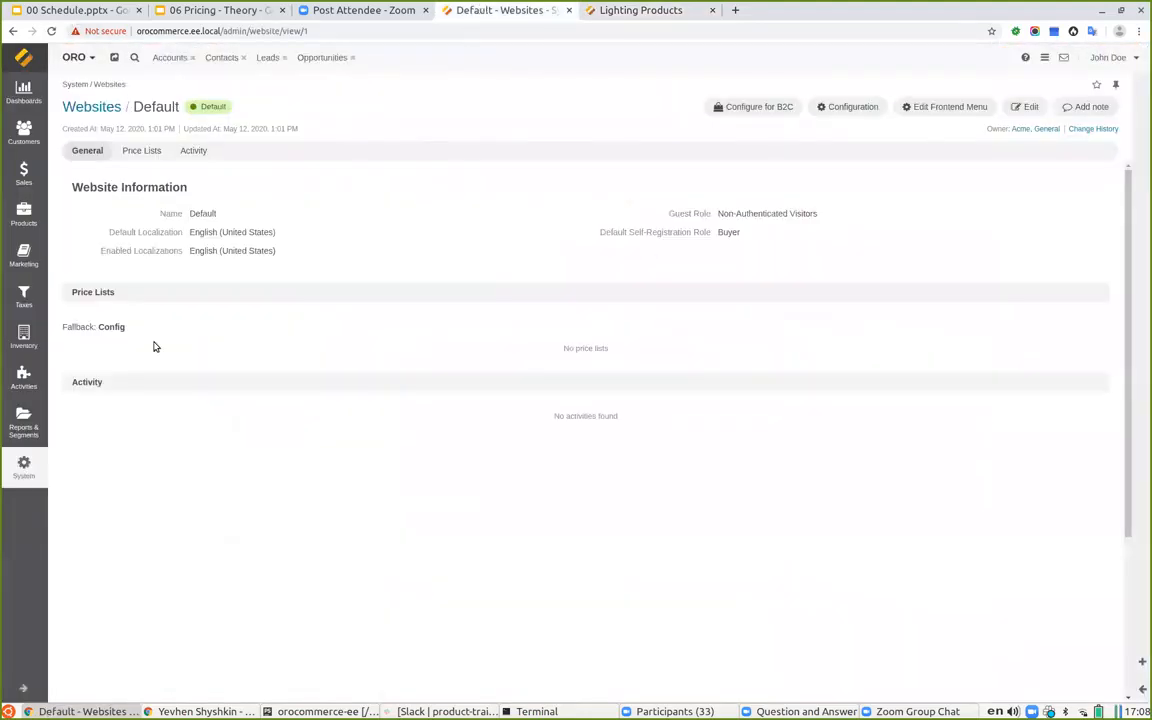
pyautogui.click(37, 477)
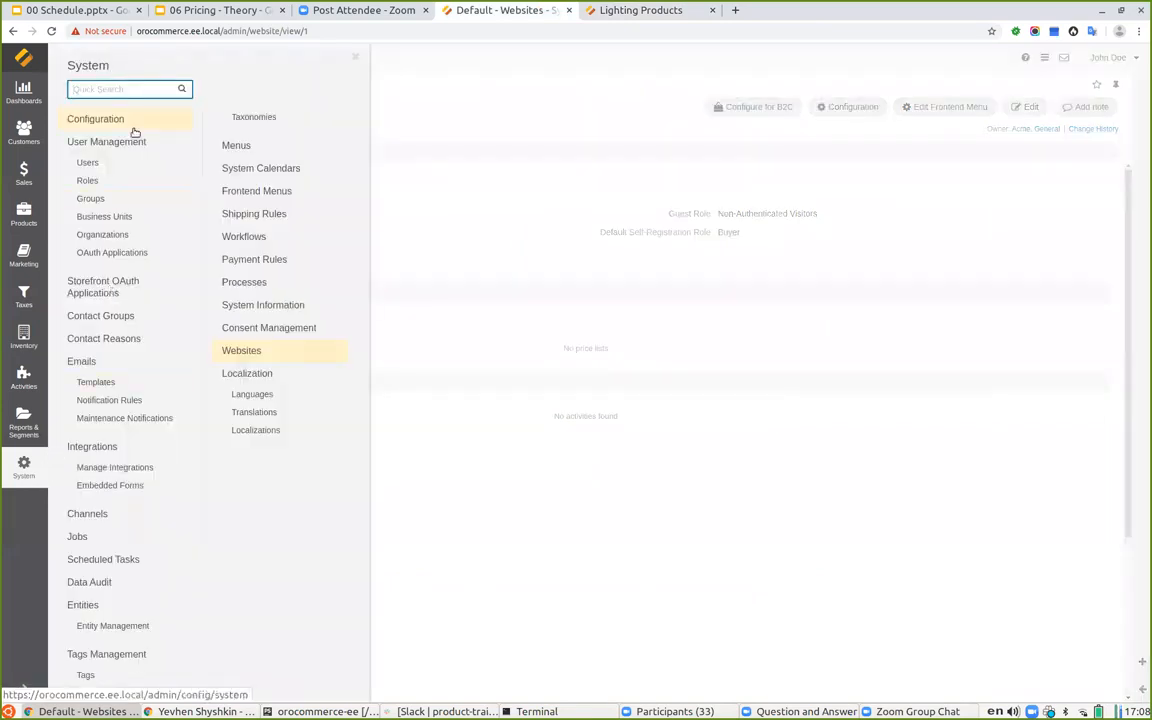
pyautogui.click(258, 353)
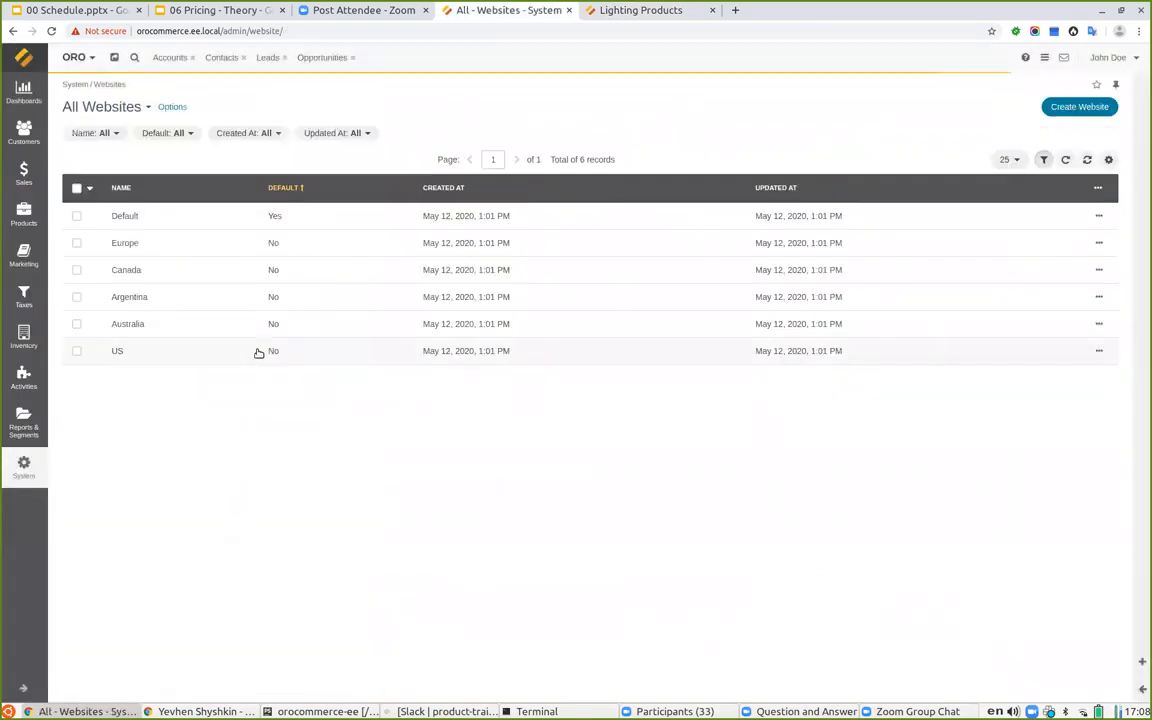
pyautogui.click(165, 219)
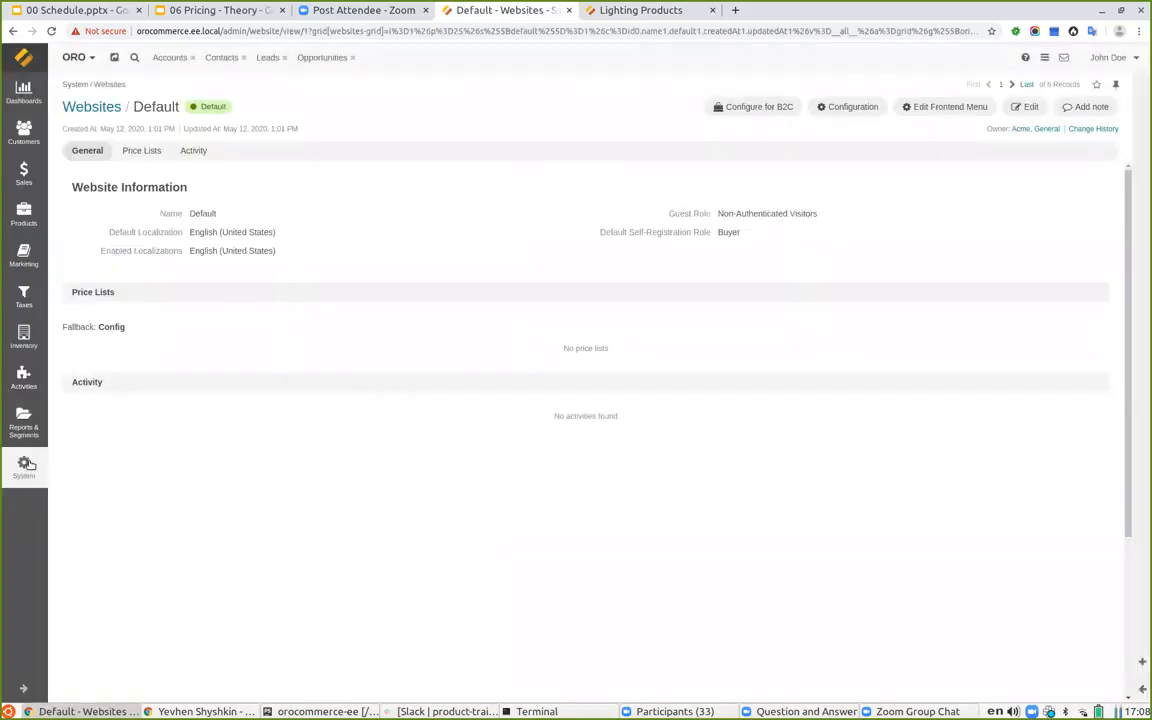
# Search the system configuration for "pric", open the Pricing settings and check the default price lists.
pyautogui.click(27, 467)
pyautogui.click(105, 118)
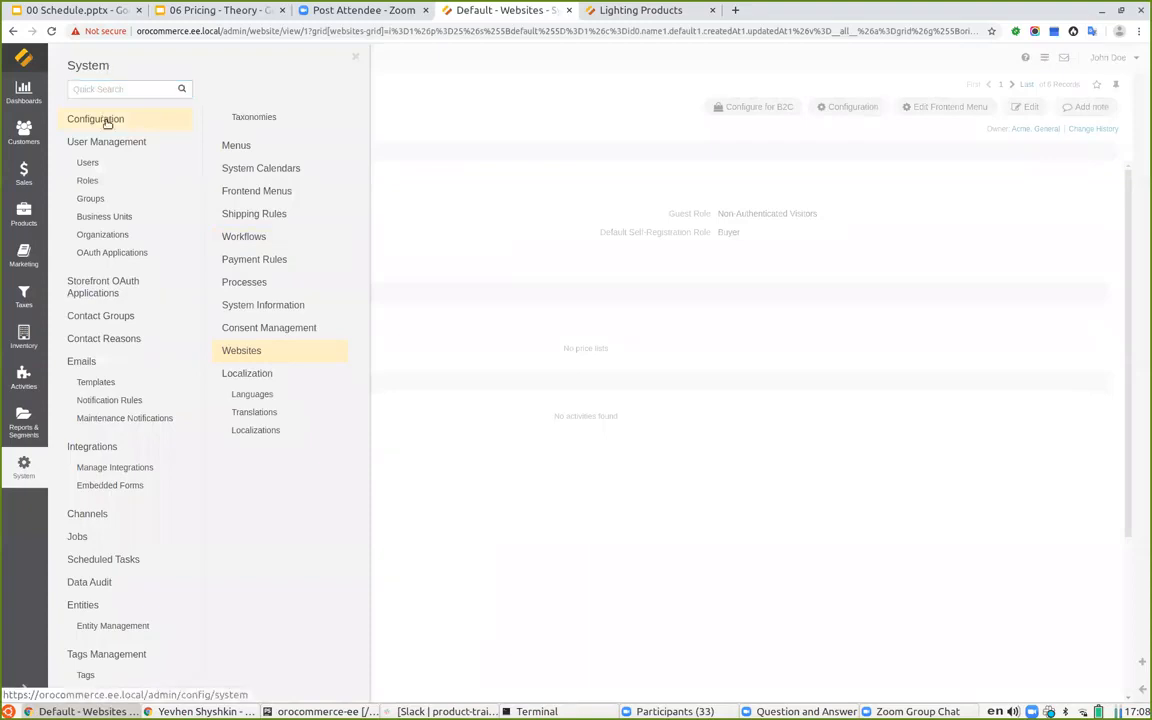
pyautogui.write('li')
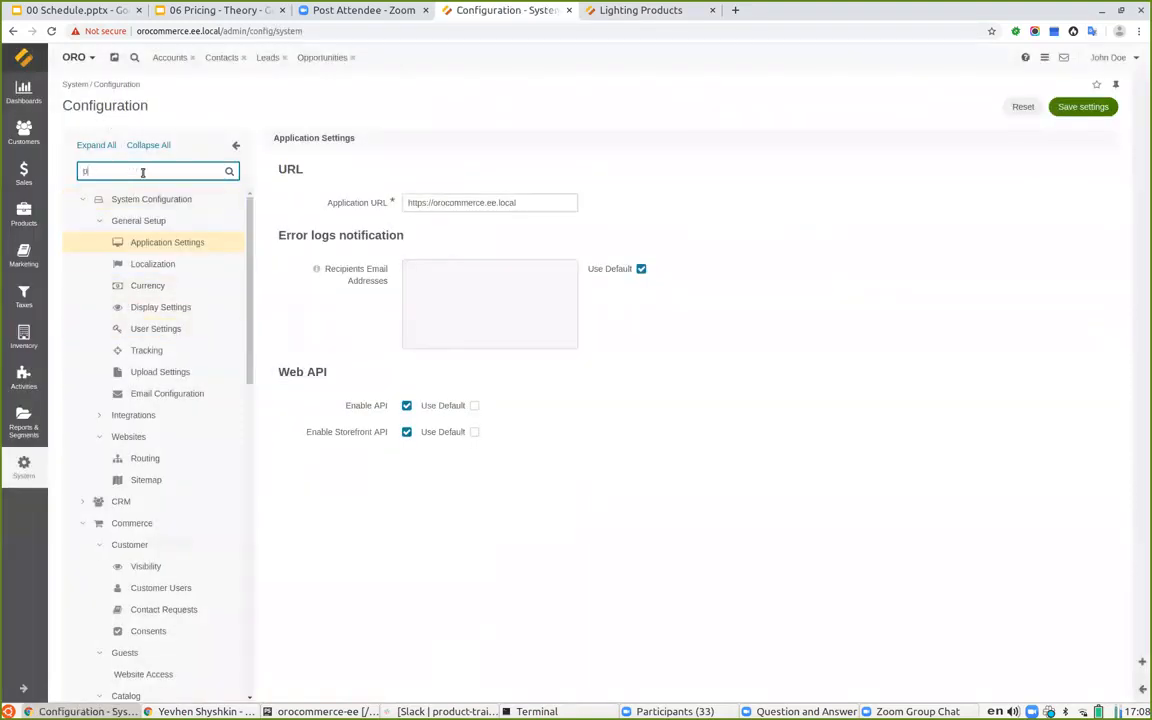
pyautogui.write('ic')
pyautogui.click(150, 244)
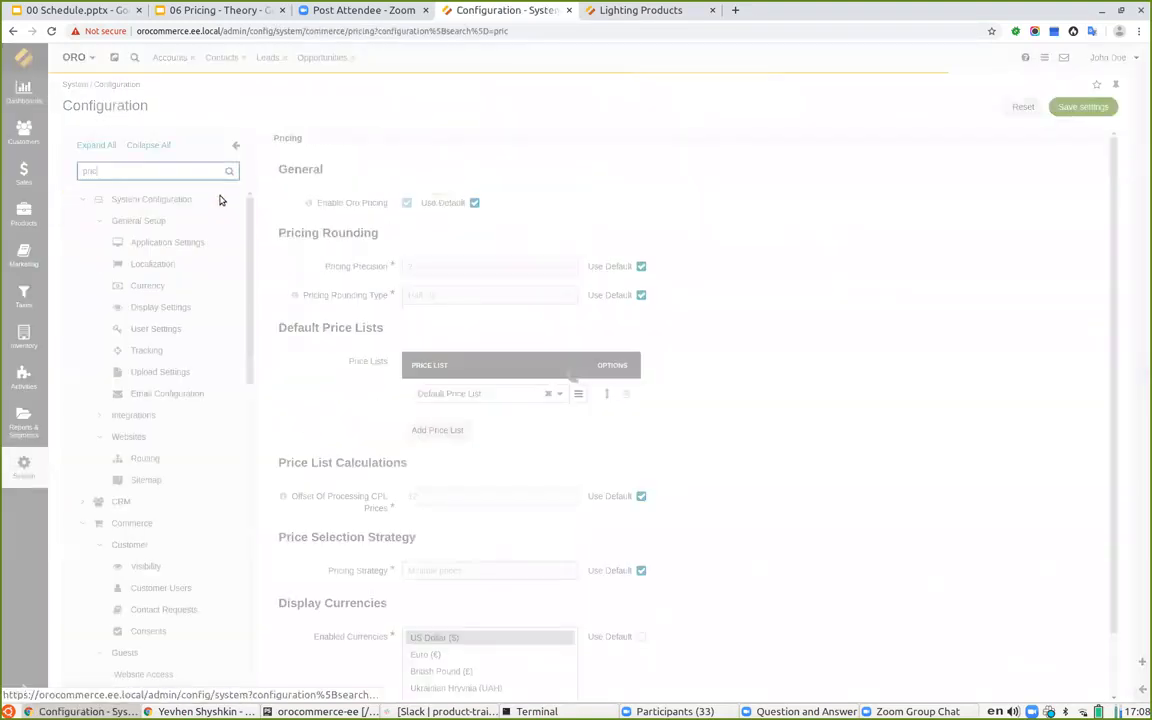
pyautogui.click(229, 172)
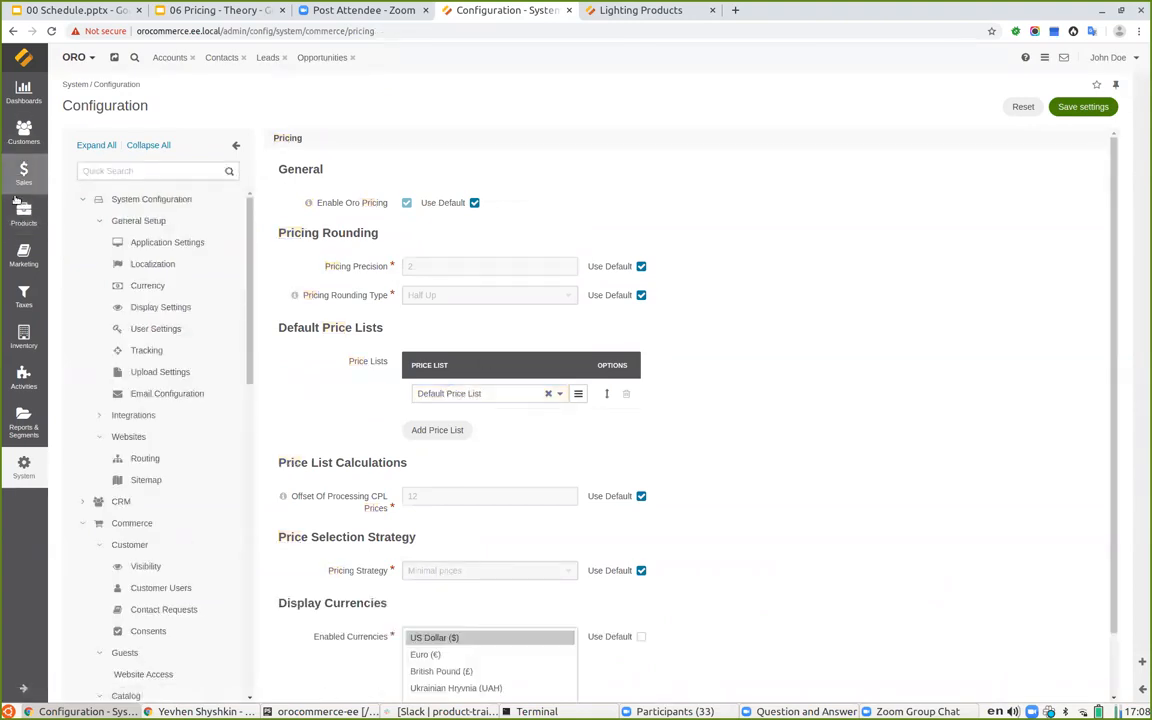
# Open the Default Price List record from the list of sales price lists.
pyautogui.click(18, 210)
pyautogui.click(24, 174)
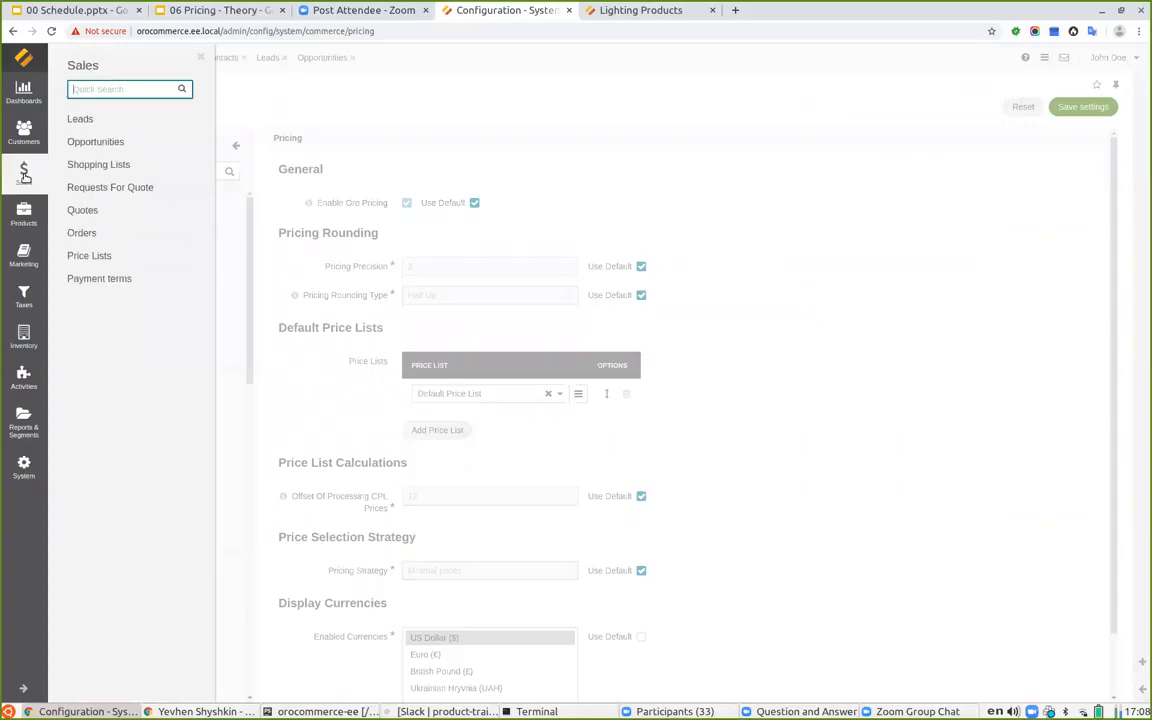
pyautogui.click(105, 255)
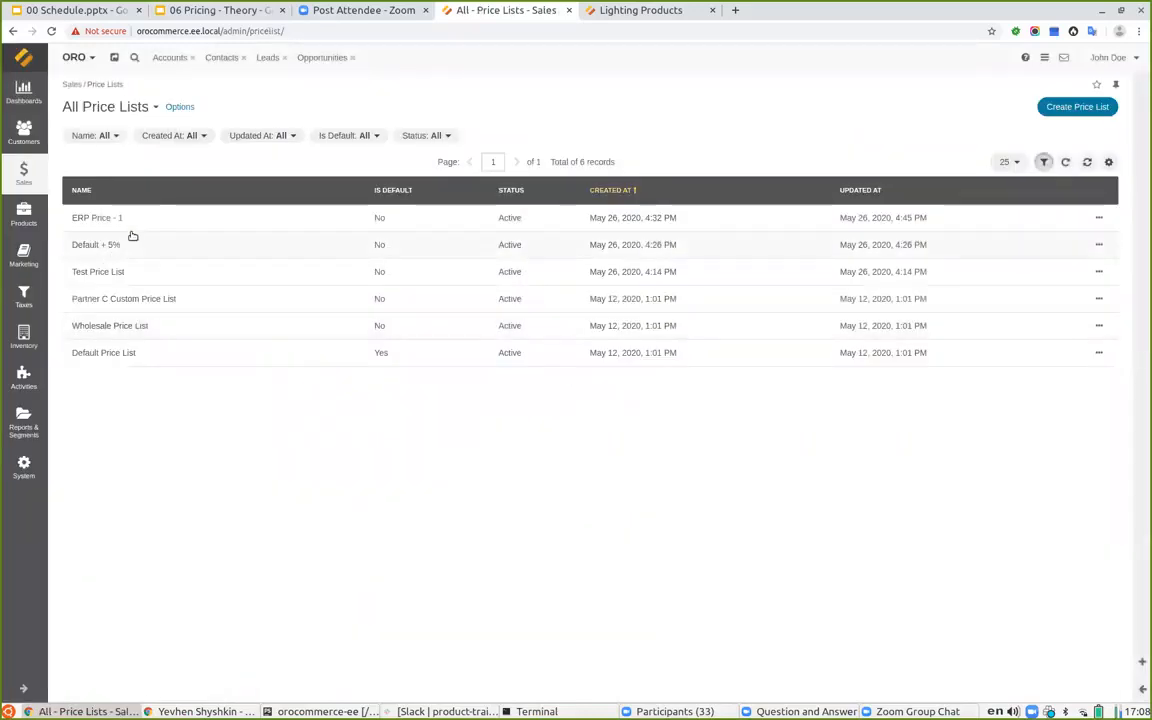
pyautogui.click(157, 352)
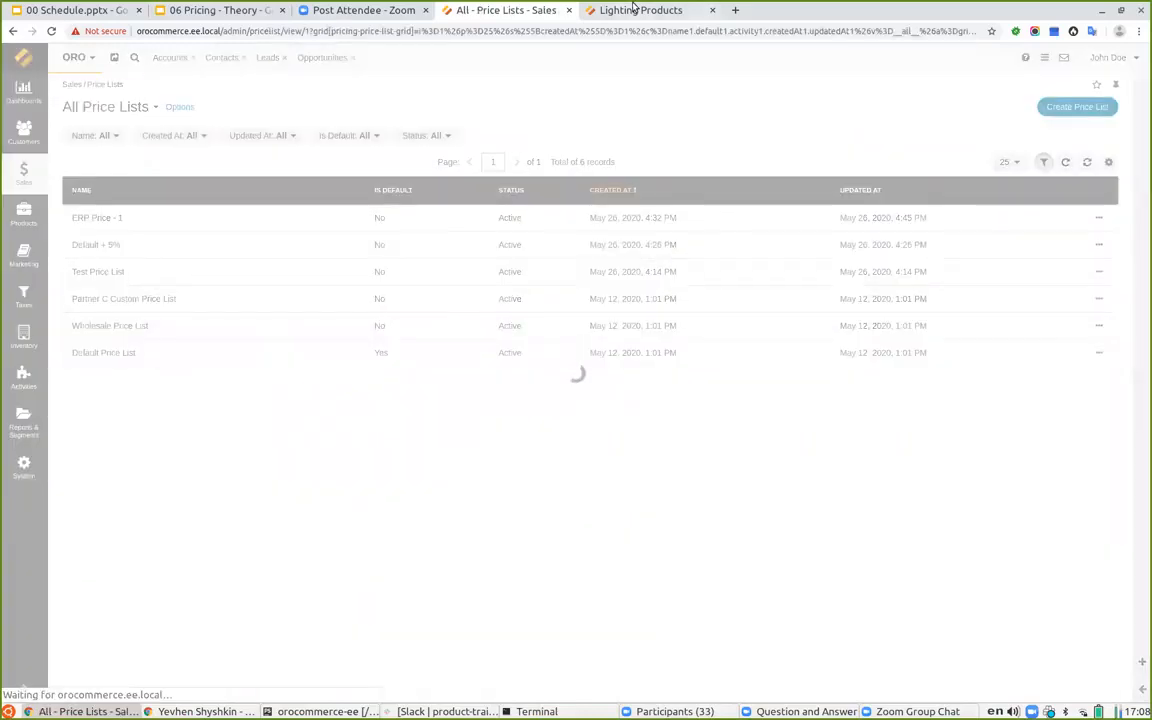
# Copy the 500-Lumen Portable Suspended Work Lamp's SKU from the storefront and filter the Default Price List's product prices by SKU 2TK59.
pyautogui.click(632, 9)
pyautogui.scroll(-5, 543, 473)
pyautogui.doubleClick(404, 343)
pyautogui.hotkey('ctrl', 'c')
pyautogui.click(510, 11)
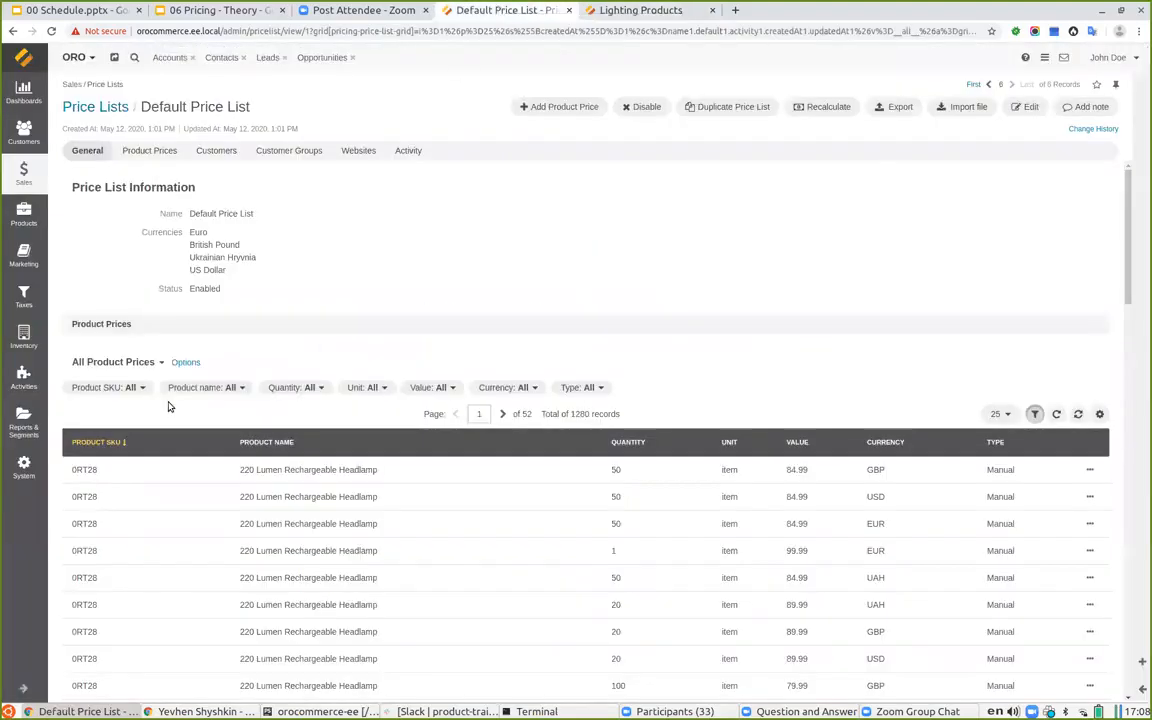
pyautogui.click(113, 389)
pyautogui.hotkey('ctrl', 'v')
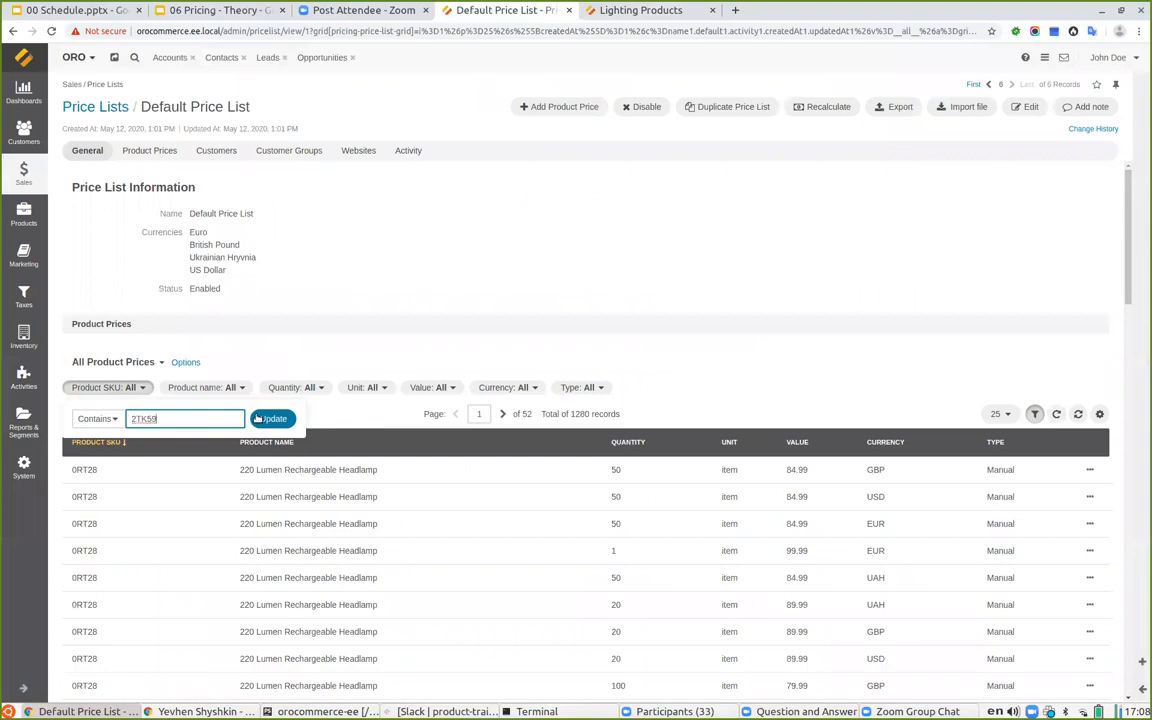
pyautogui.click(272, 416)
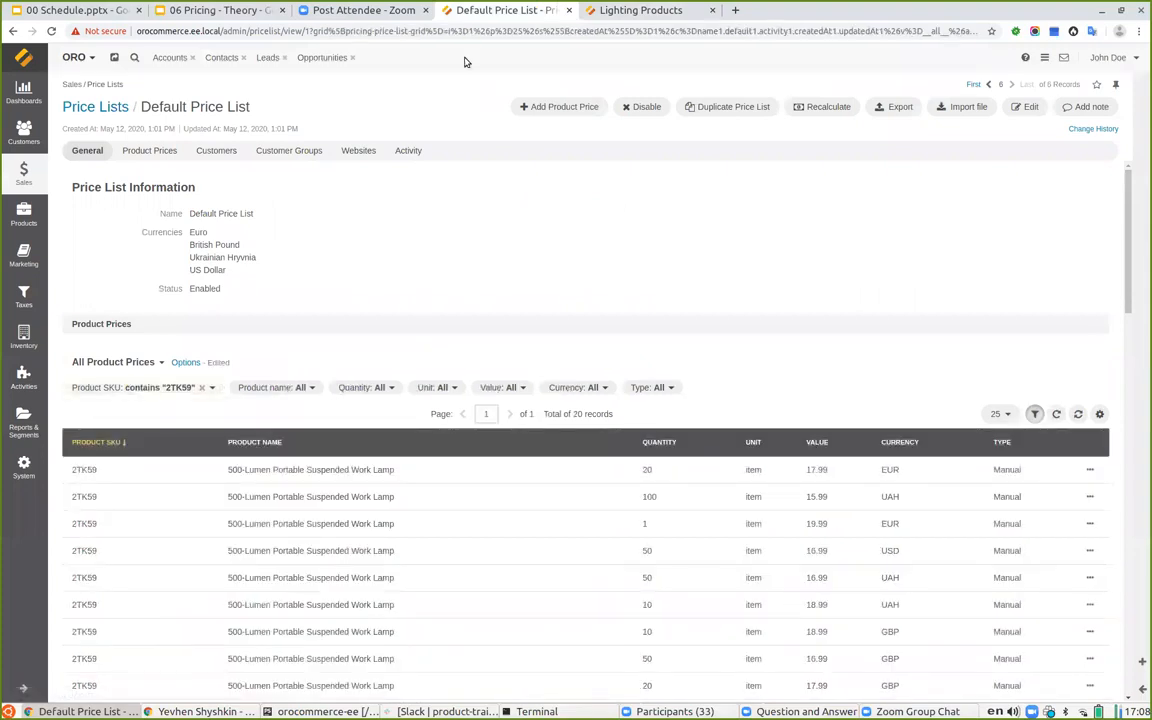
# Glance at the storefront product list, then narrow the Default Price List's product prices to the USD currency.
pyautogui.click(640, 11)
pyautogui.scroll(5, 903, 150)
pyautogui.moveTo(984, 129)
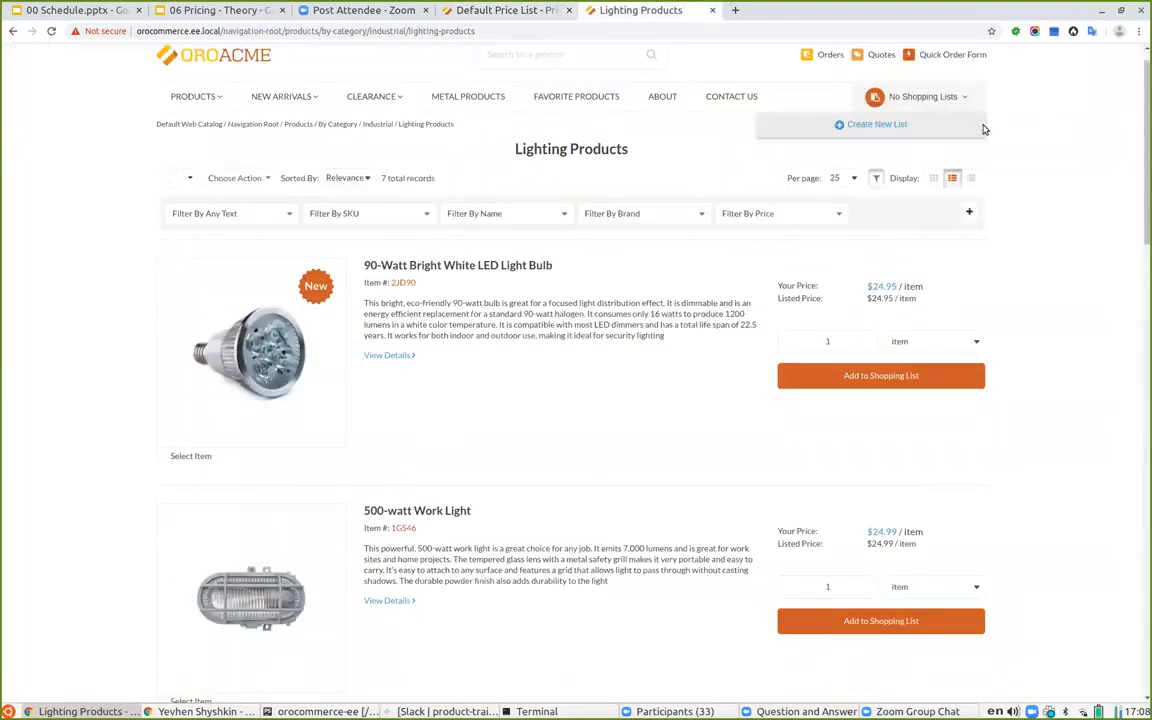
pyautogui.click(452, 10)
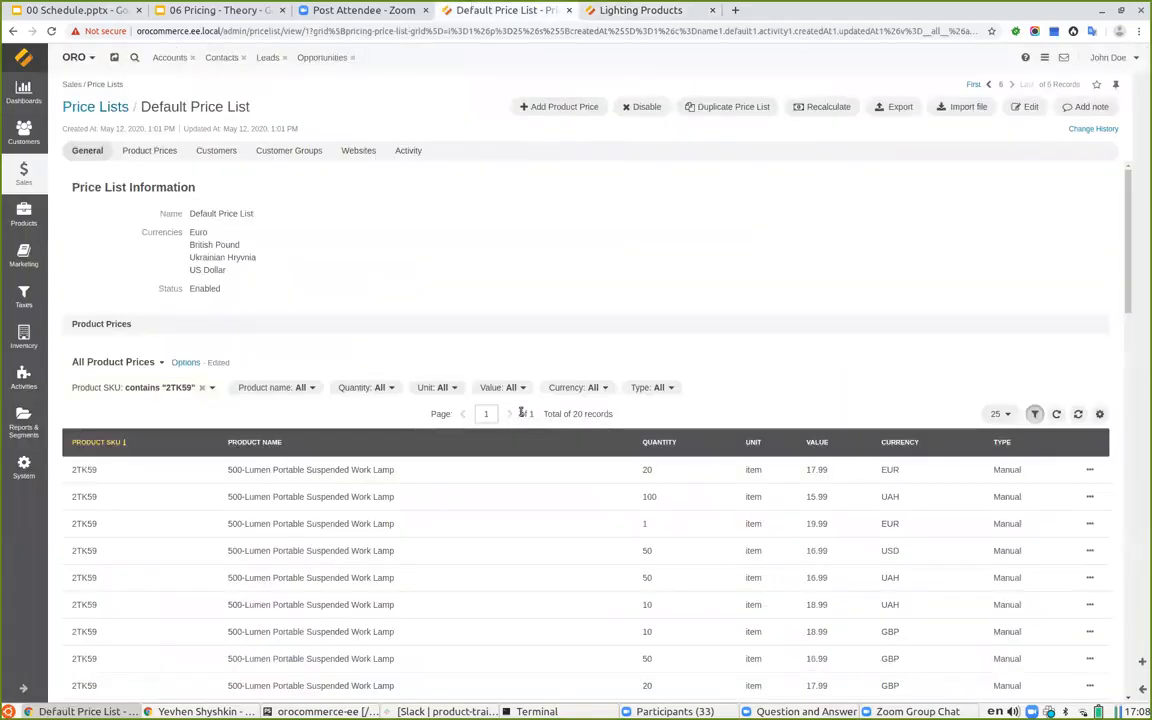
pyautogui.click(576, 387)
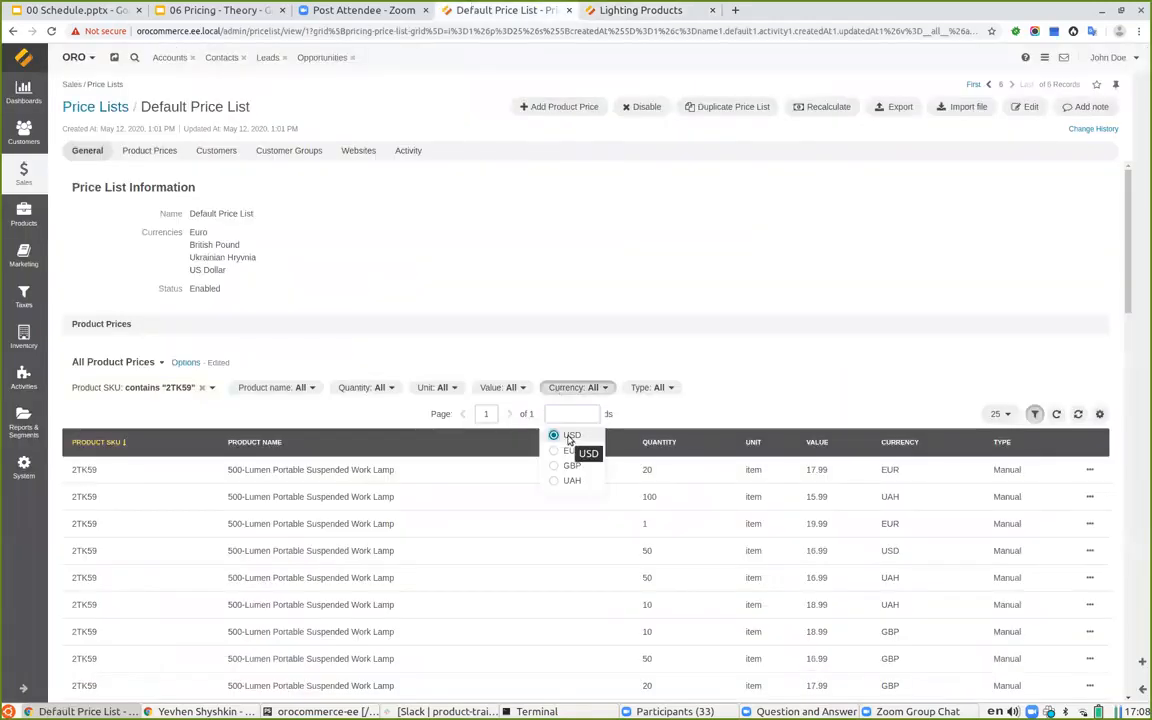
pyautogui.click(570, 439)
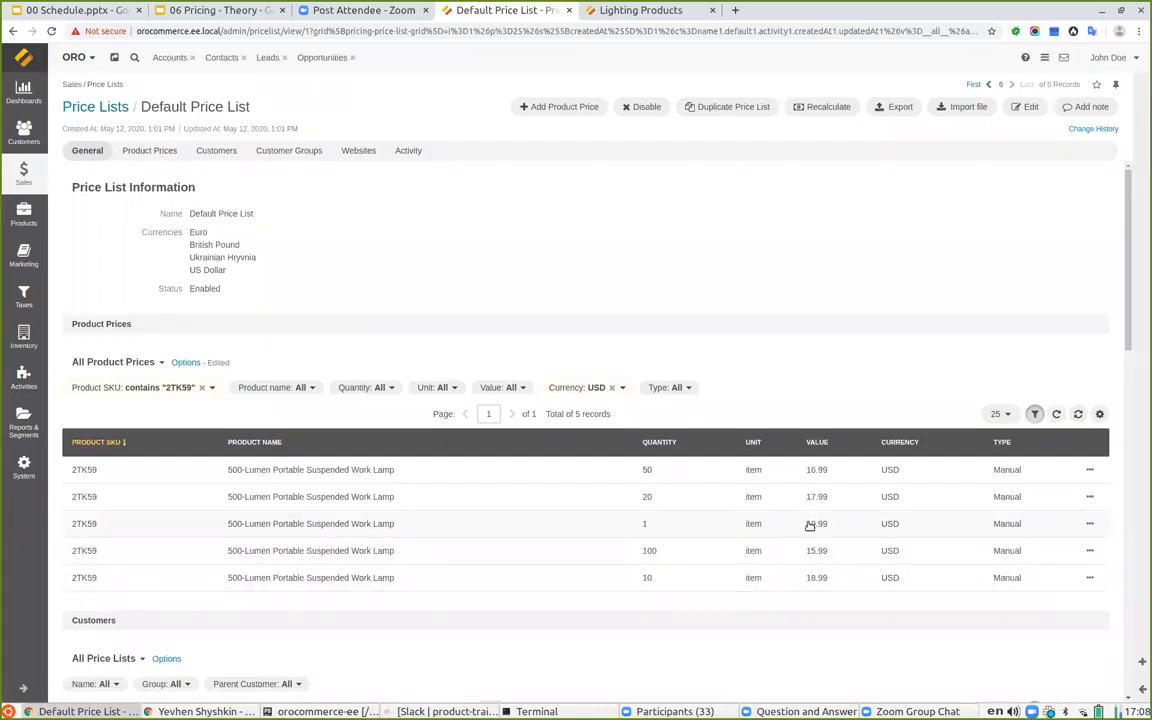
# Compare the 500-Lumen Portable Suspended Work Lamp's storefront price with its USD single-item price in the Default Price List.
pyautogui.click(630, 11)
pyautogui.scroll(-4, 684, 437)
pyautogui.moveTo(866, 468)
pyautogui.moveTo(898, 459); pyautogui.dragTo(899, 459)
pyautogui.click(944, 470)
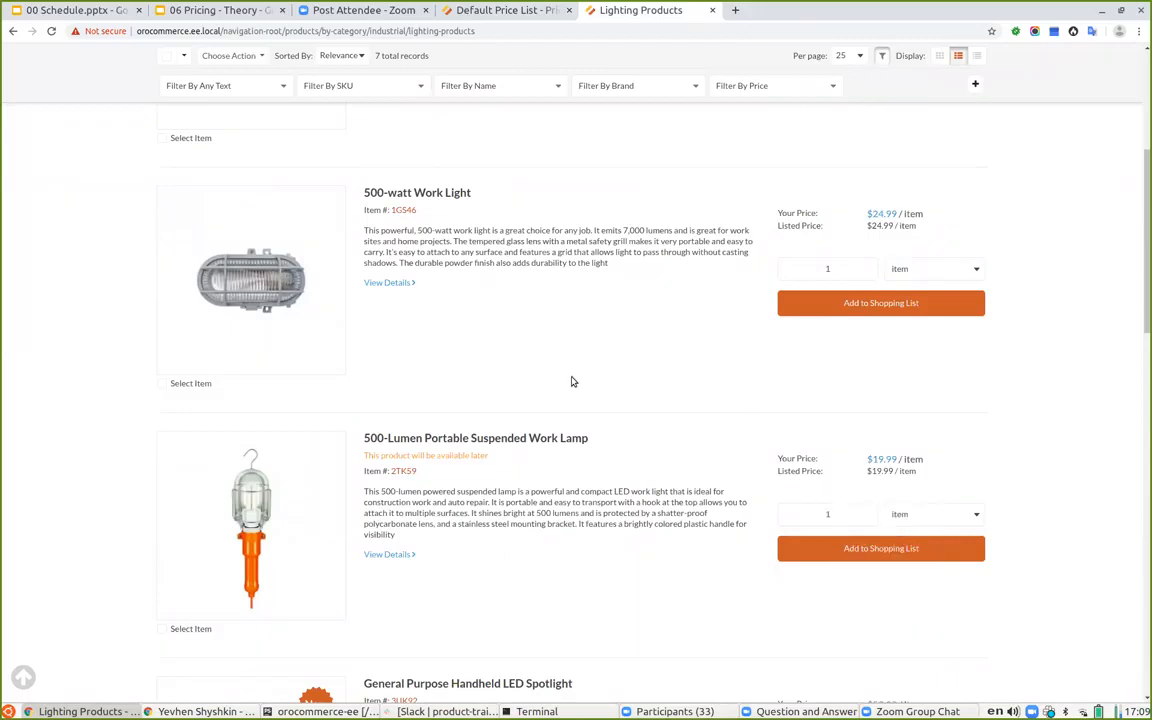
# Edit the Default website in the back office, set its price list fallback to Current website only, and save and close.
pyautogui.click(489, 10)
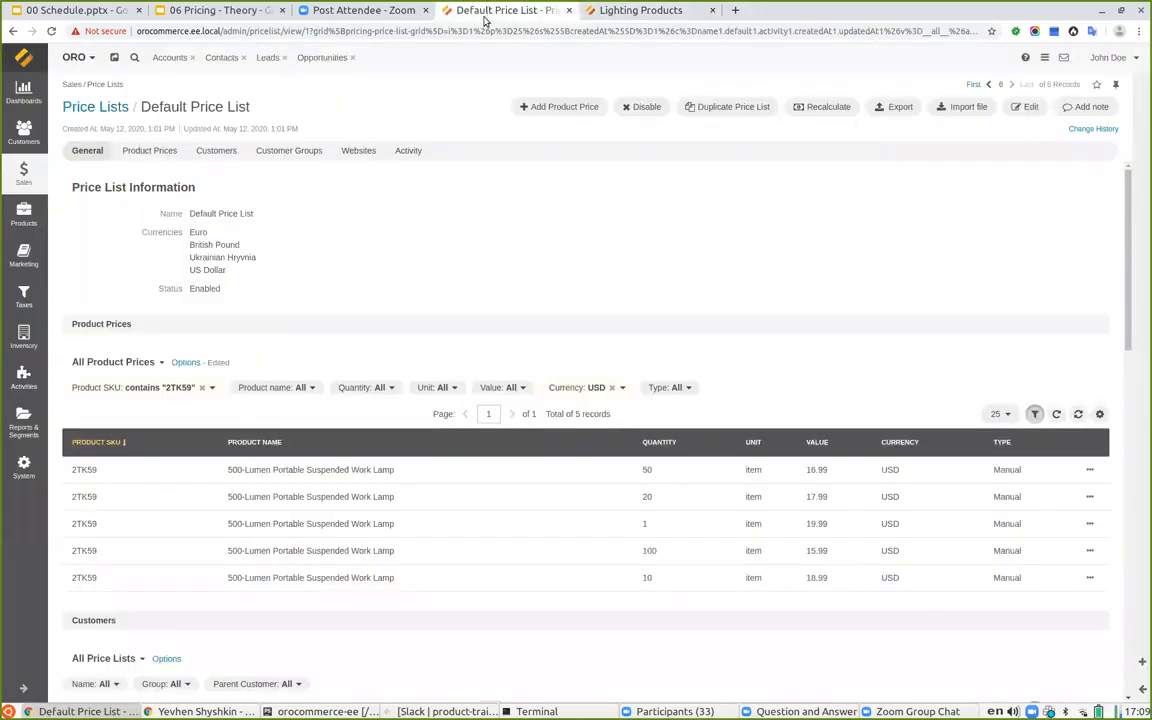
pyautogui.click(25, 464)
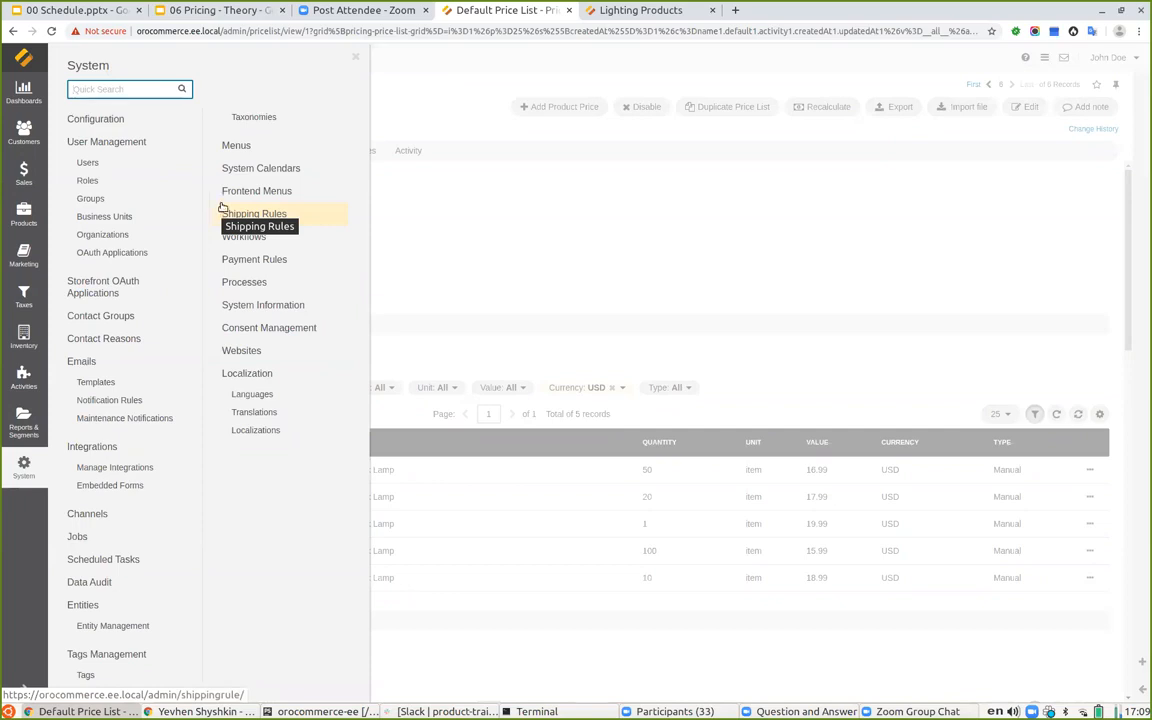
pyautogui.click(250, 352)
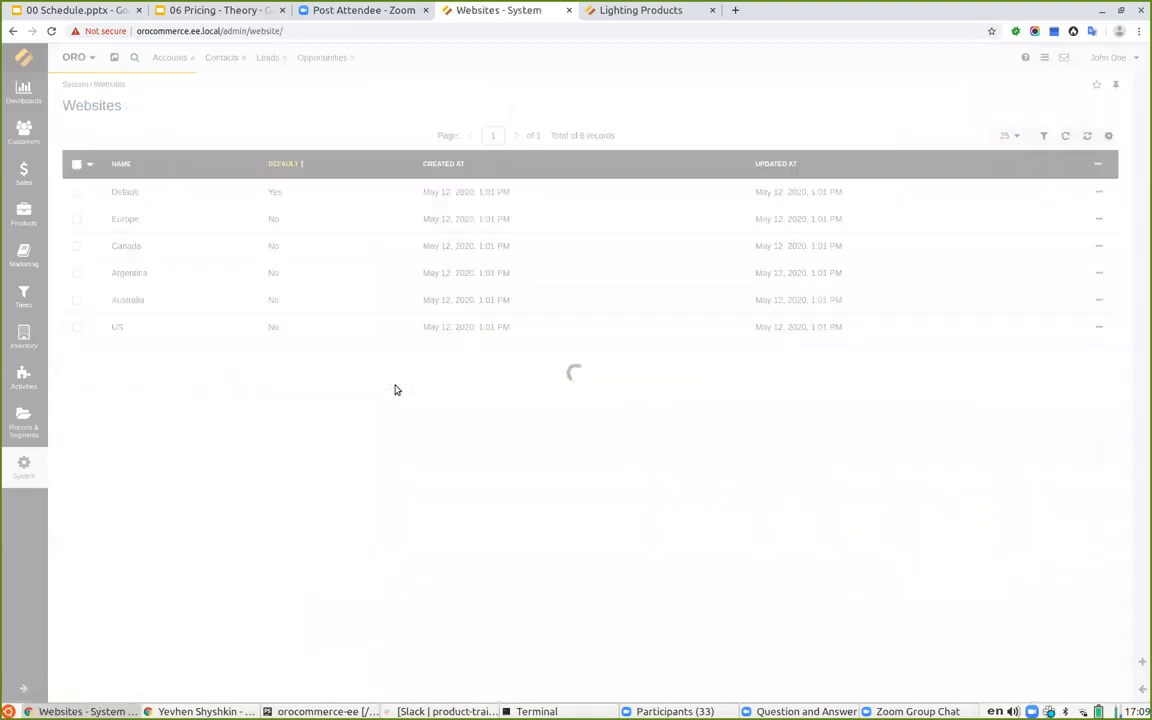
pyautogui.click(1053, 220)
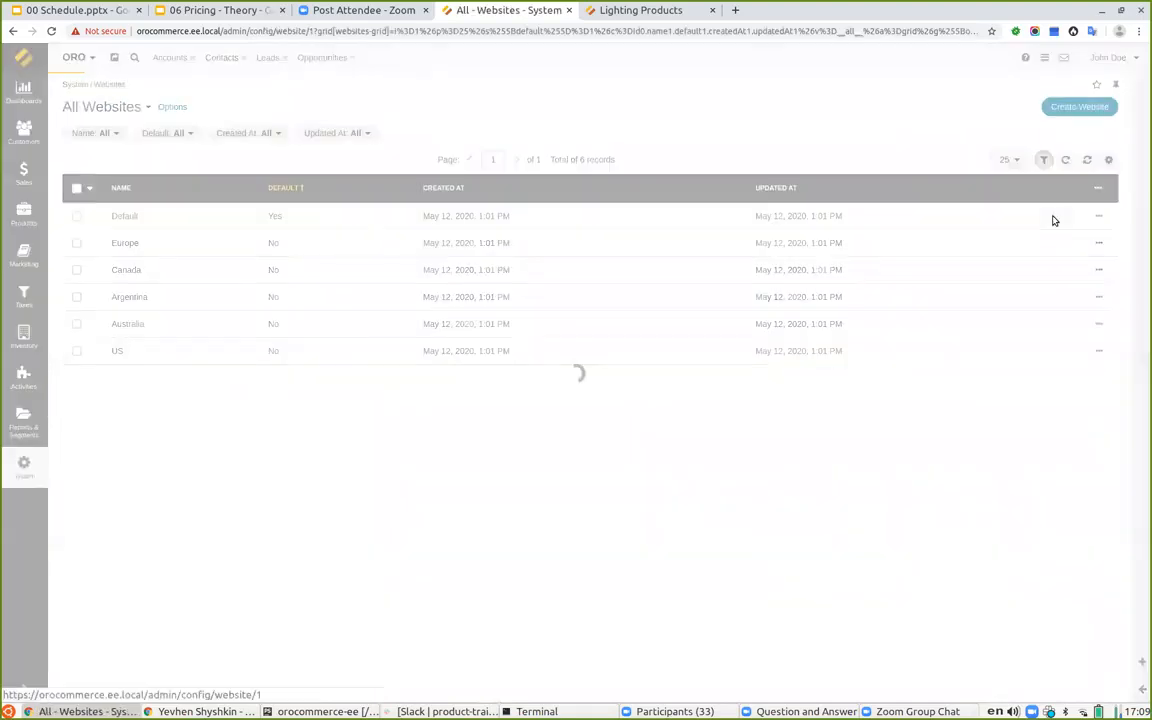
pyautogui.click(12, 32)
pyautogui.click(1072, 217)
pyautogui.click(278, 295)
pyautogui.click(254, 324)
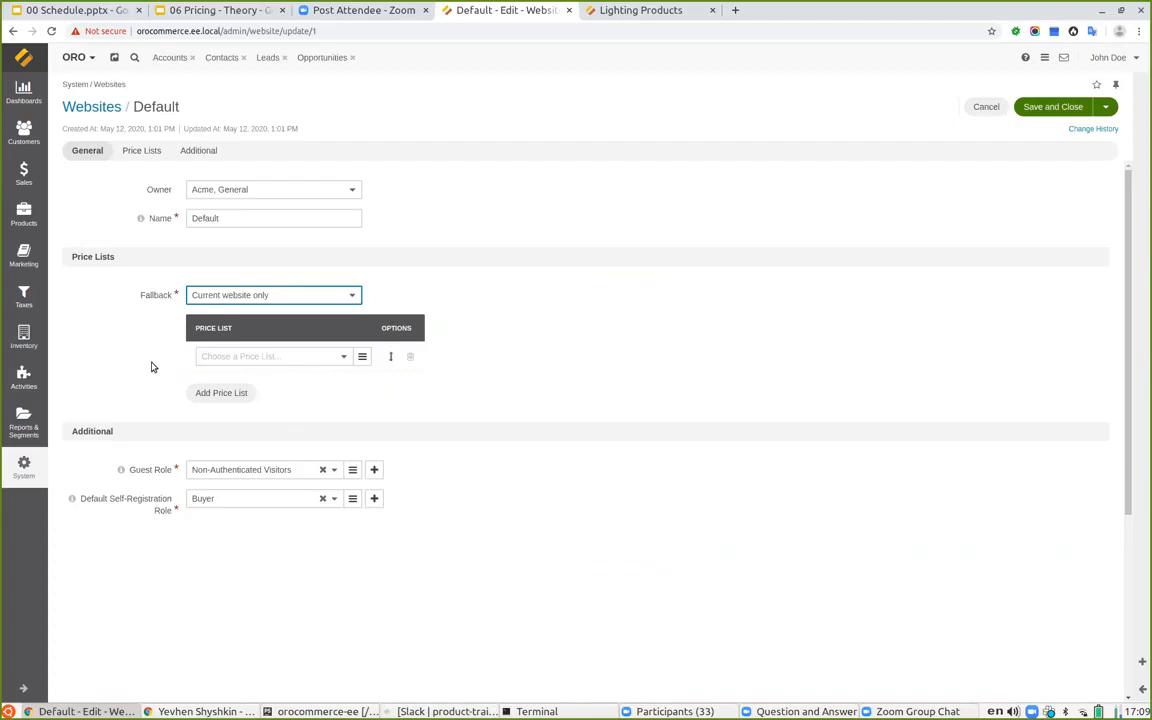
pyautogui.click(1061, 111)
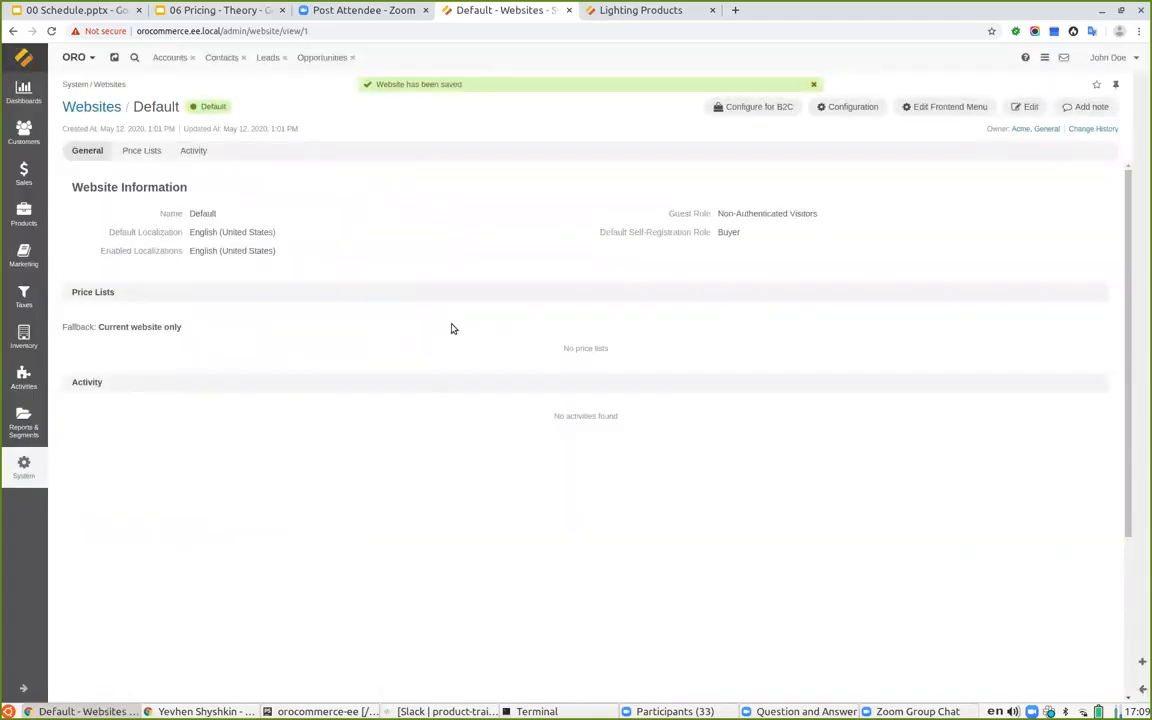
# Reload the Lighting Products category in the storefront and check the price shown for each product.
pyautogui.click(604, 13)
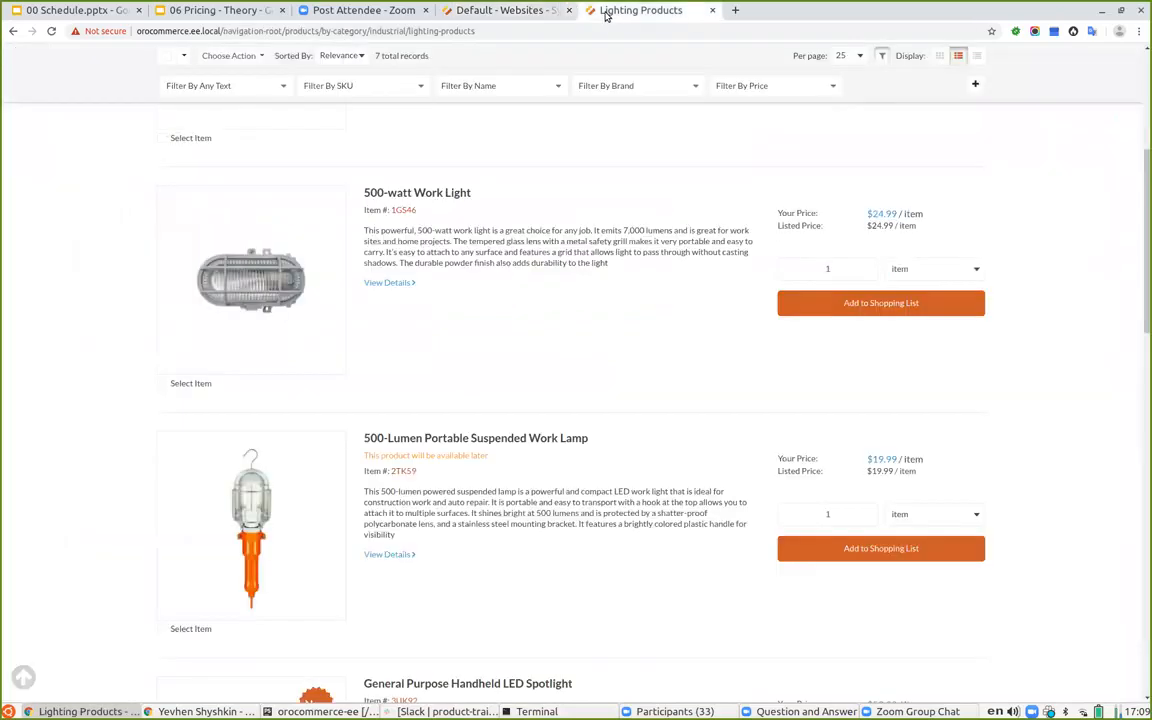
pyautogui.click(51, 31)
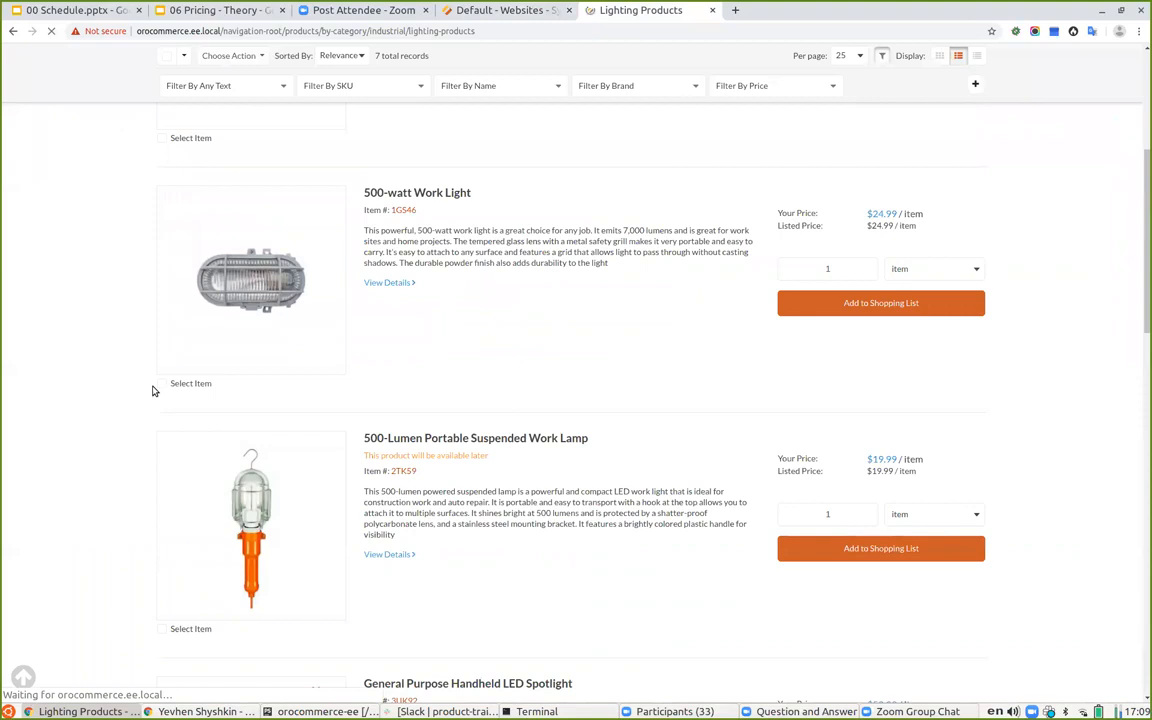
pyautogui.scroll(5, 862, 386)
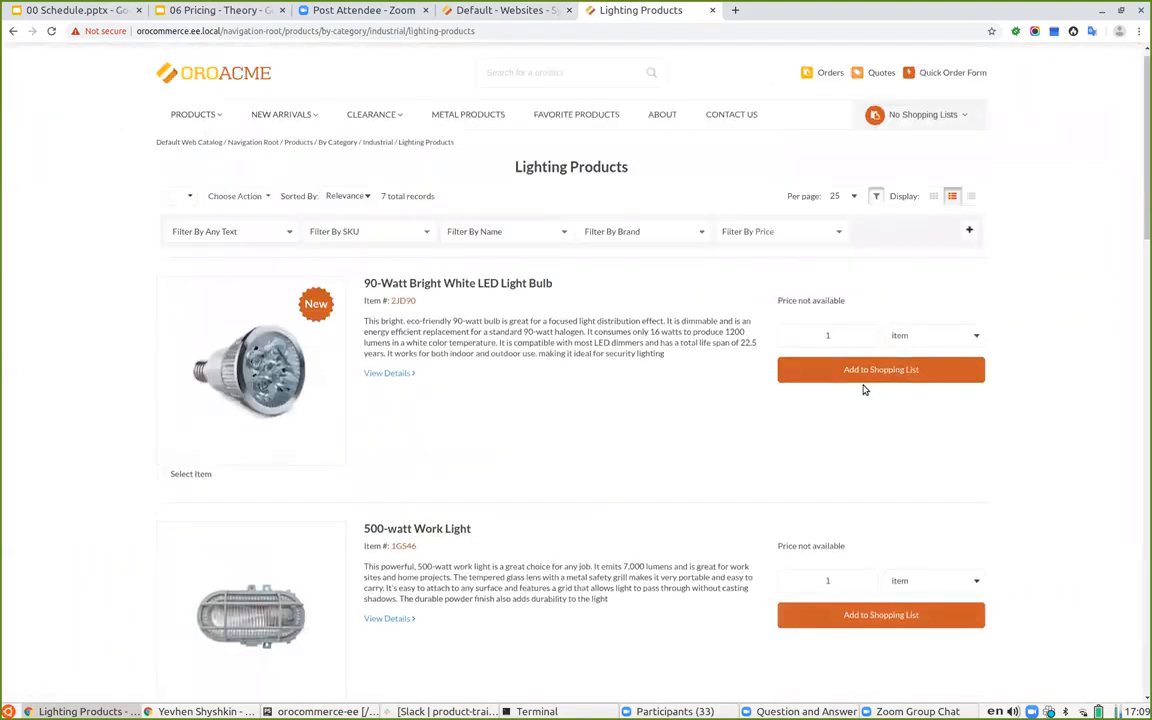
pyautogui.scroll(-4, 739, 420)
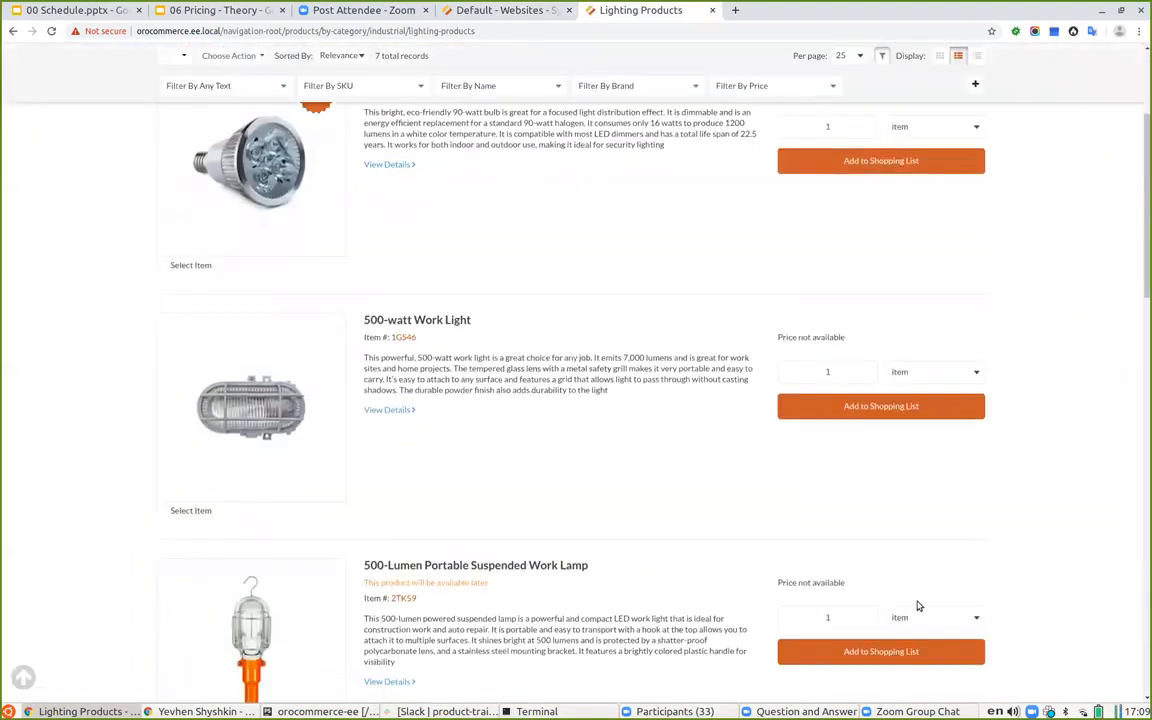
pyautogui.scroll(-10, 880, 608)
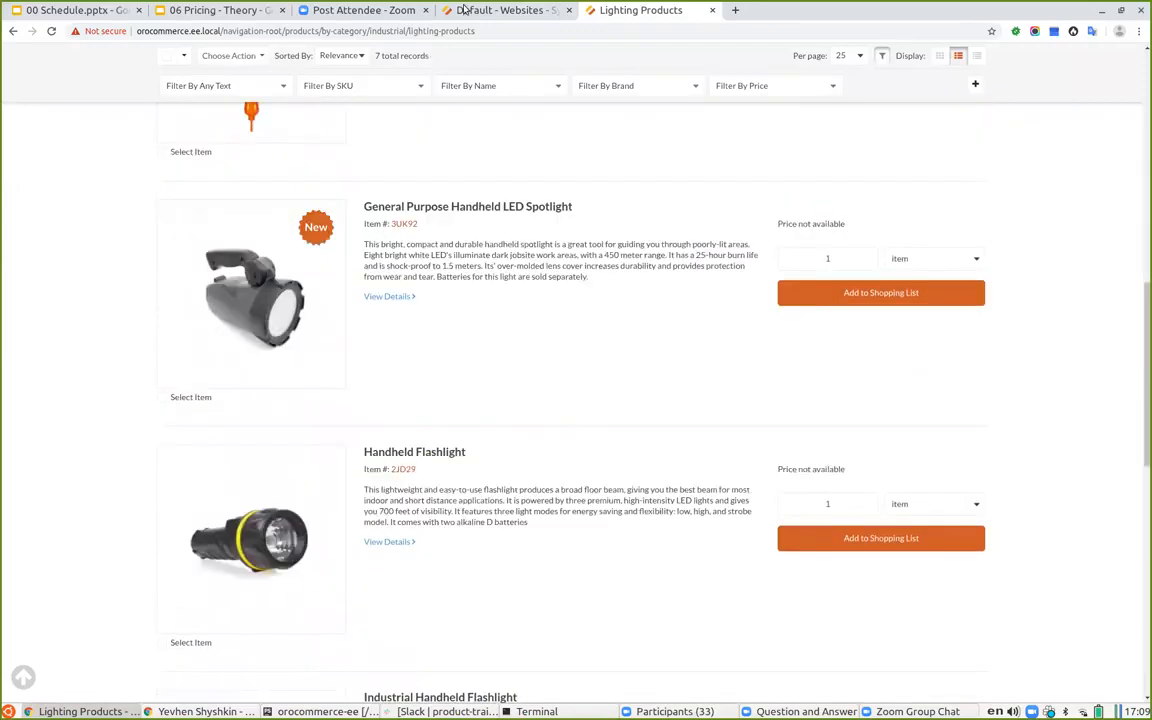
# Edit the Default website again, assign the Default + 5% price list to it, and save and close.
pyautogui.click(463, 9)
pyautogui.click(1021, 110)
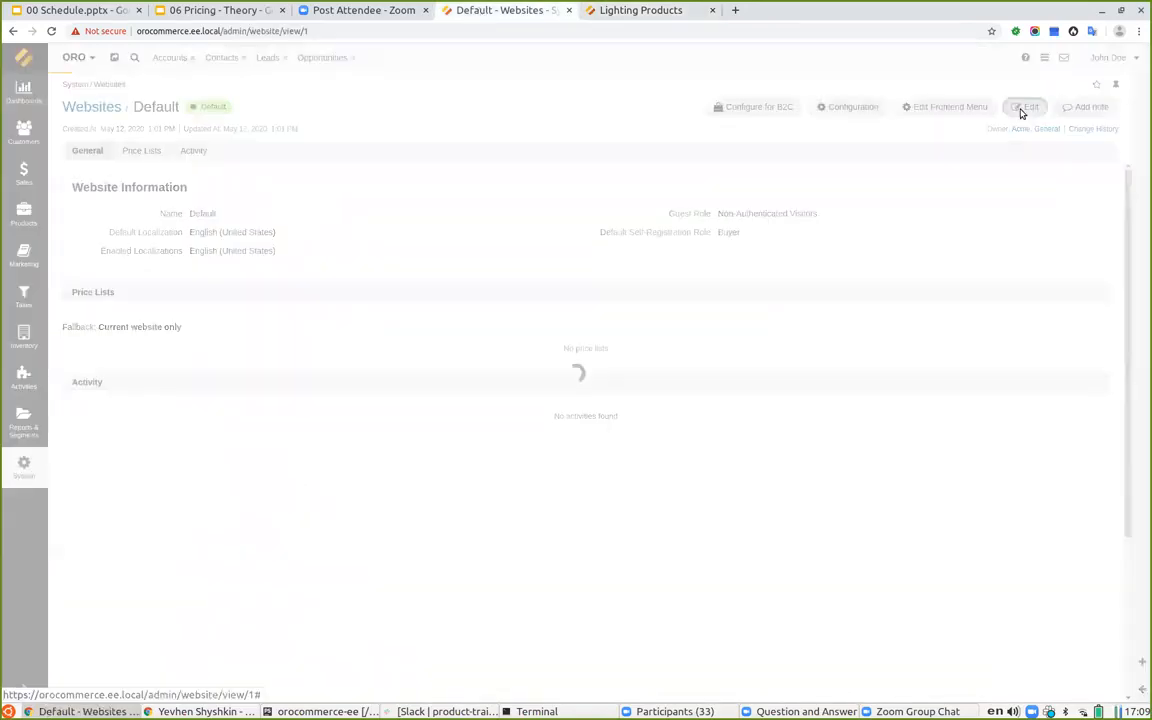
pyautogui.click(292, 360)
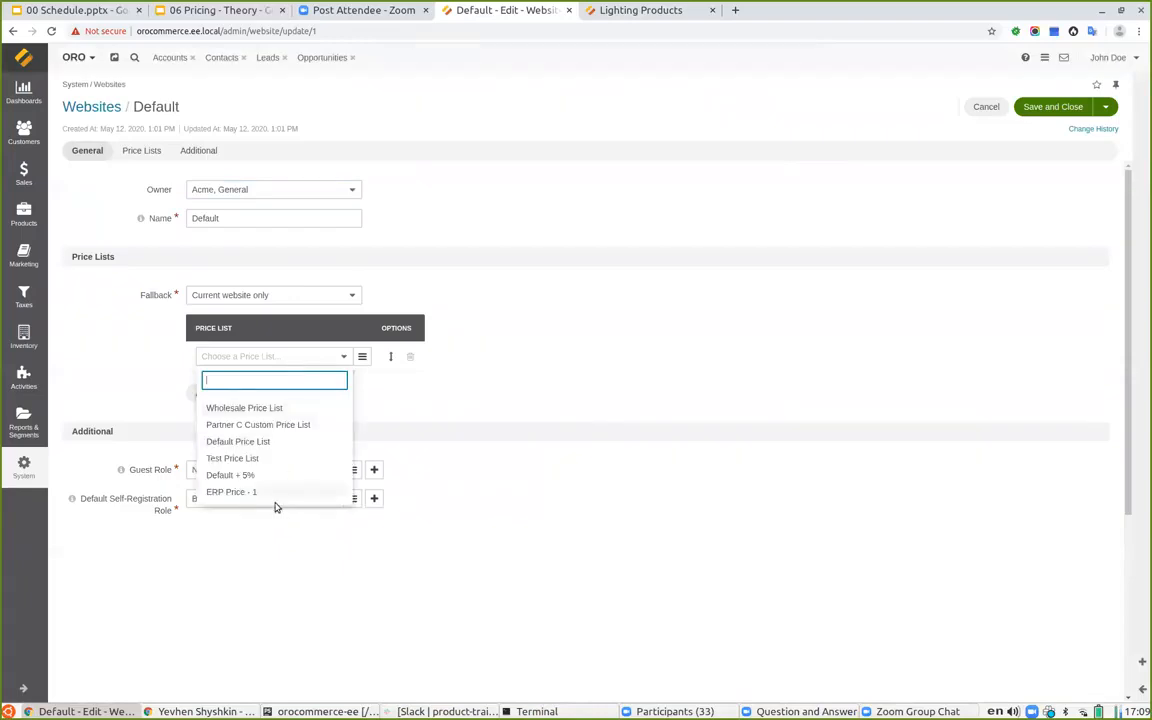
pyautogui.click(229, 478)
pyautogui.click(1046, 108)
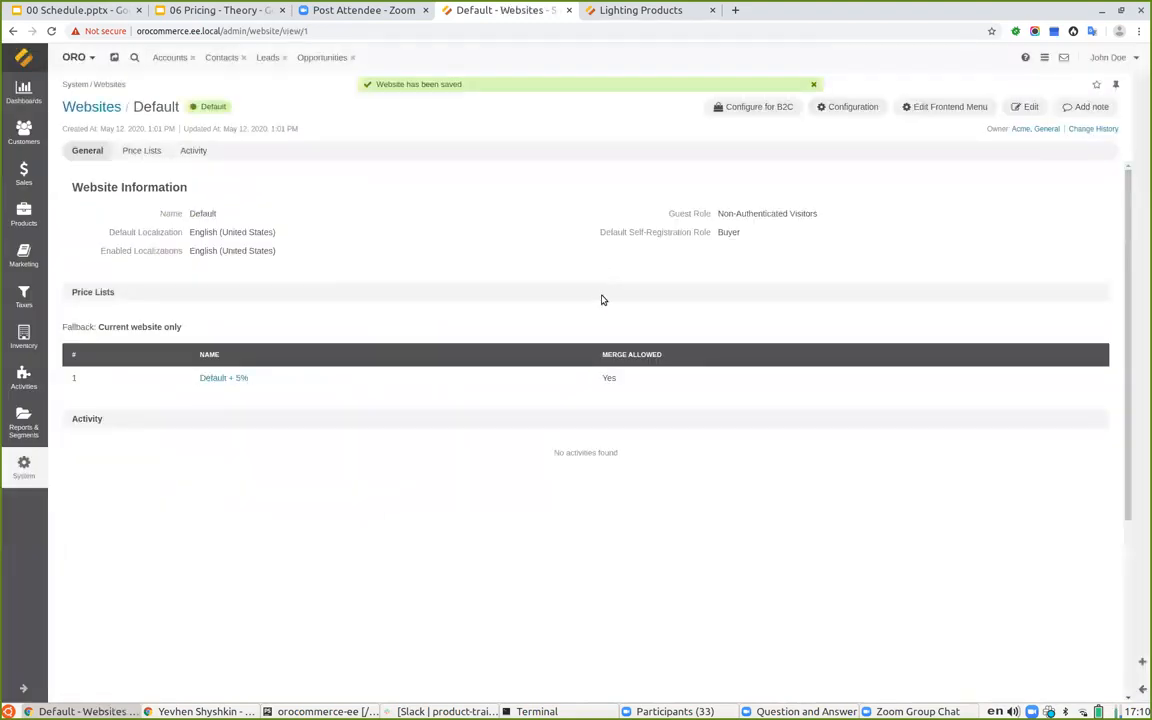
# Recheck the work lamp's price in the storefront's Lighting Products category and return to the Default website's page.
pyautogui.click(625, 13)
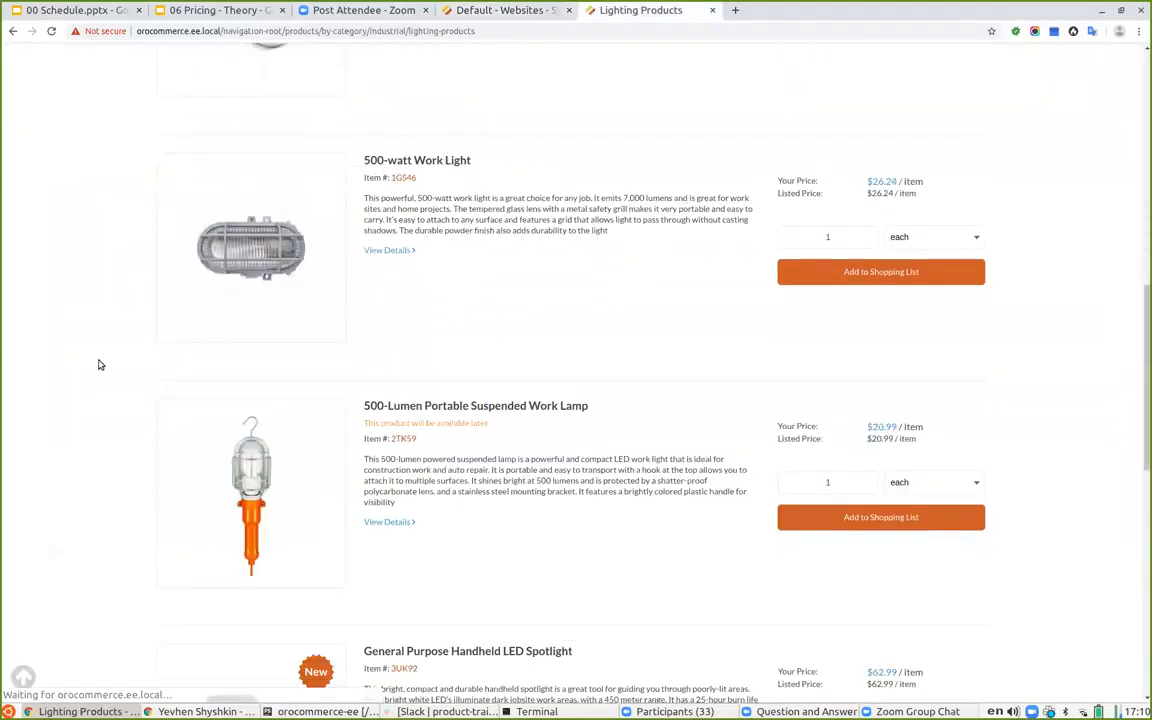
pyautogui.moveTo(889, 436)
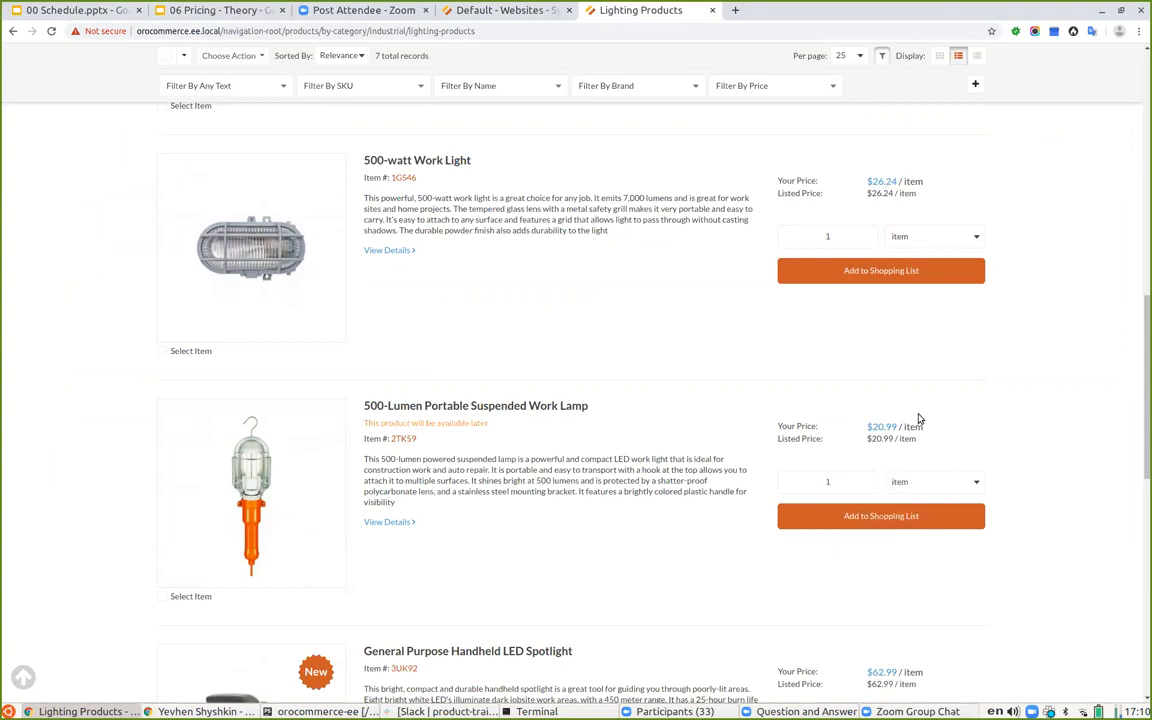
pyautogui.click(505, 12)
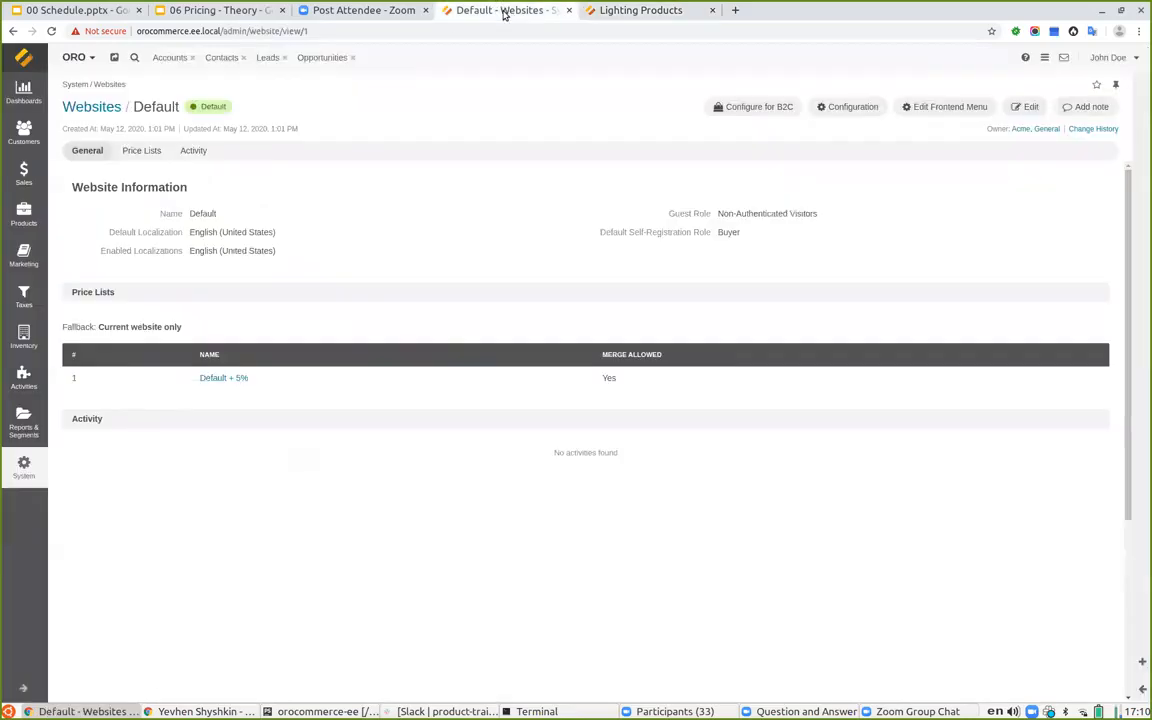
# Switch to the 06 Pricing - Theory presentation, present it from slide 15 and advance to the Website price lists slide.
pyautogui.click(175, 10)
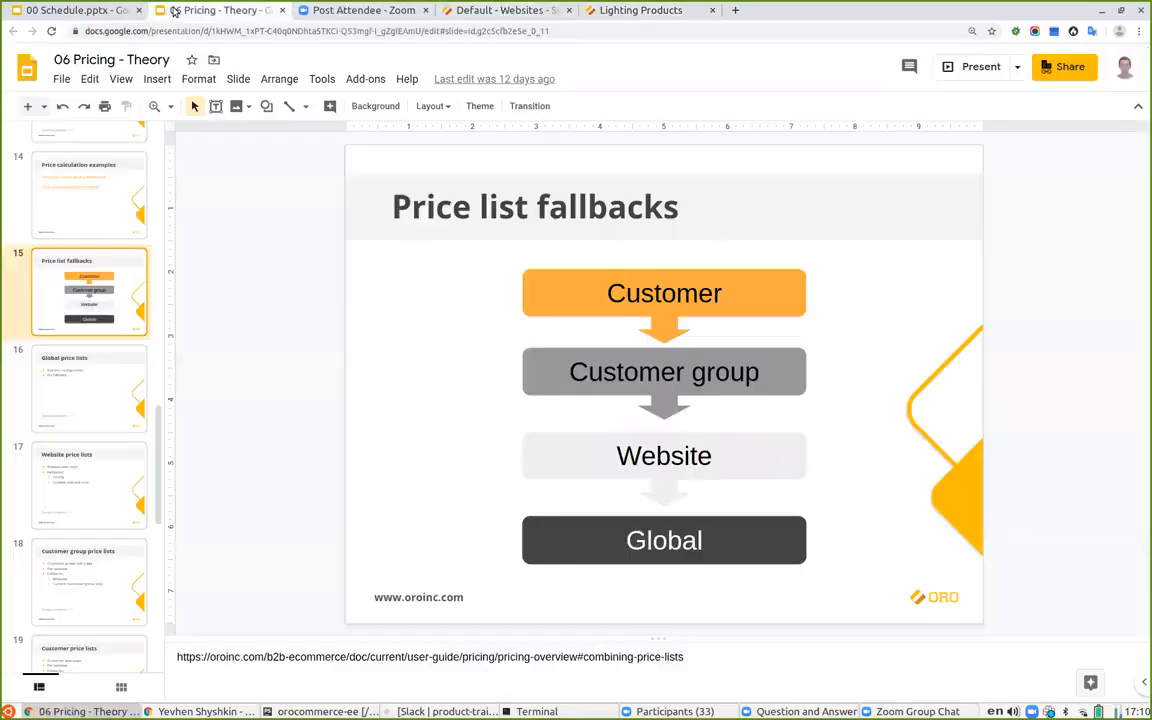
pyautogui.click(975, 68)
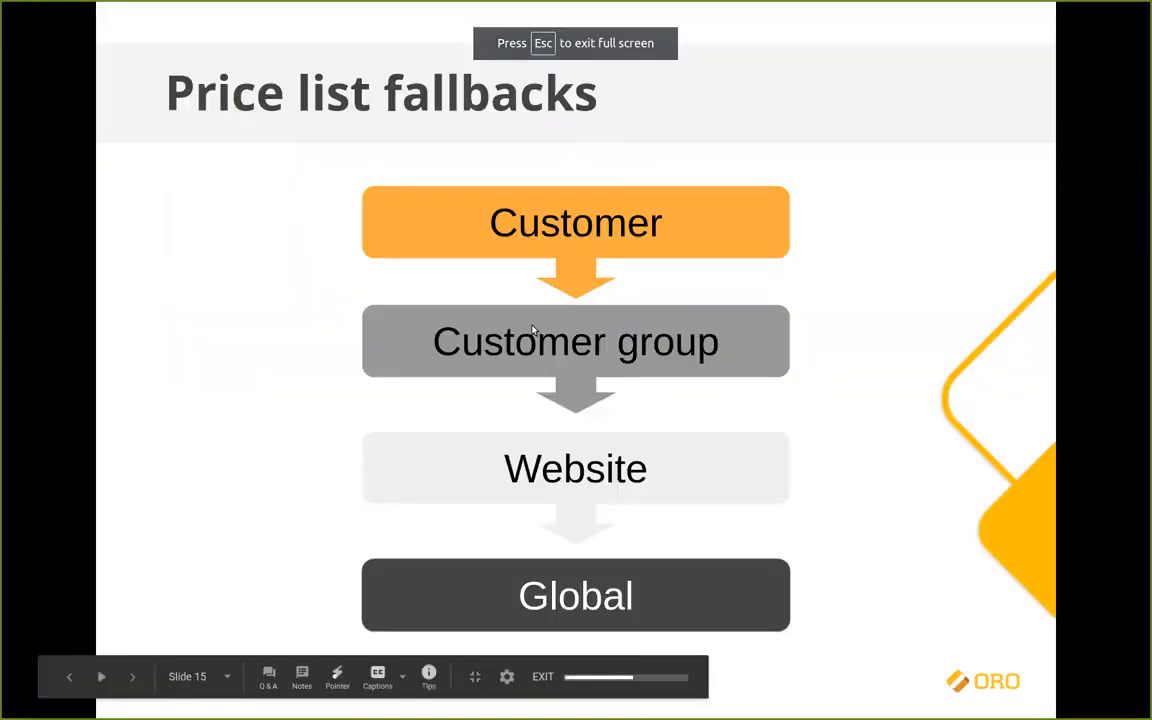
pyautogui.press('Right')
pyautogui.press('Right')
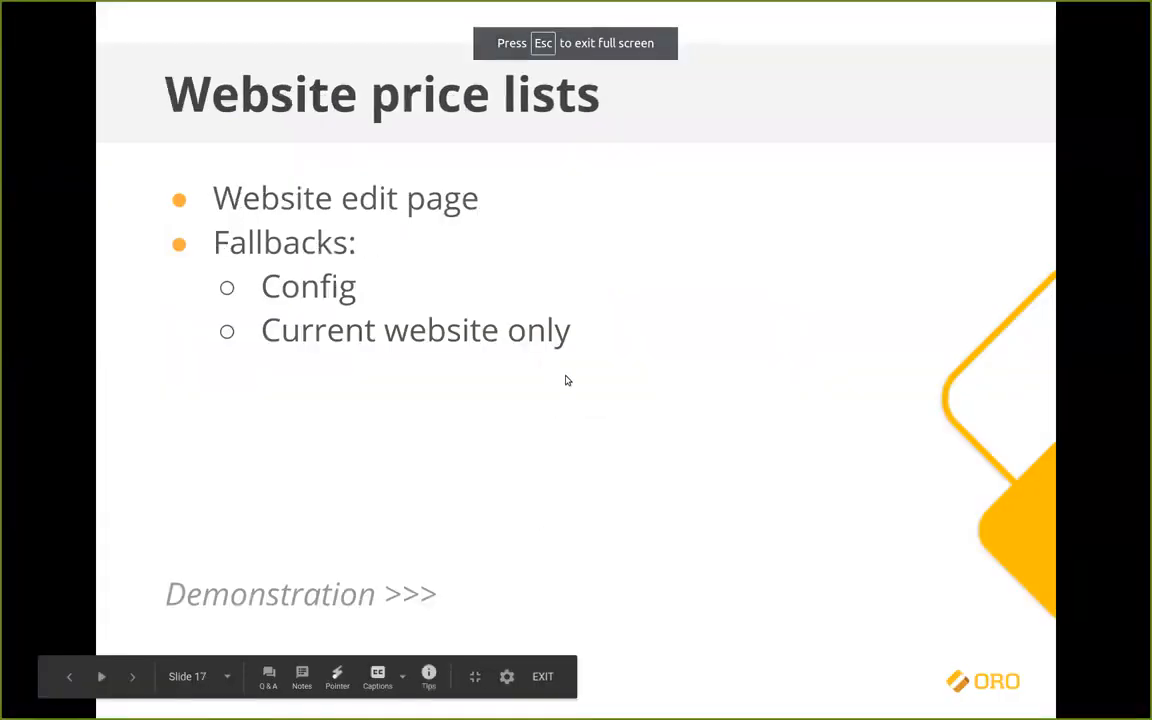
# Advance to the Customer group price lists slide, exit the presentation and switch to the OroCommerce admin's Default website page.
pyautogui.press('Right')
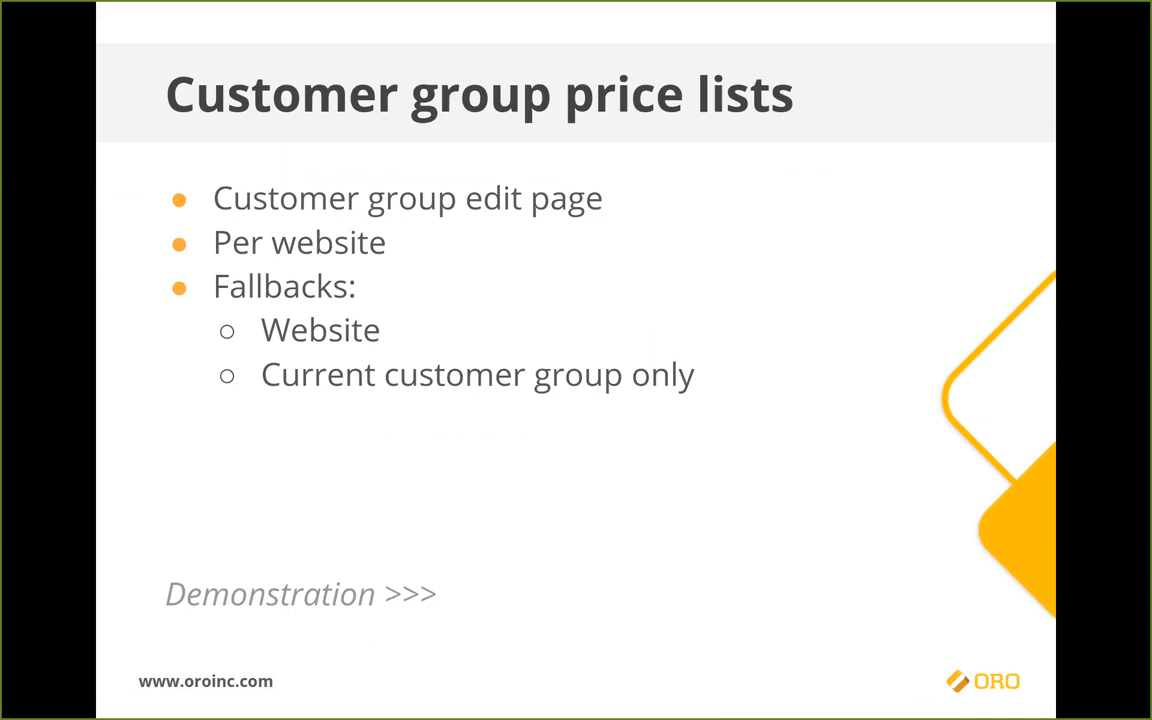
pyautogui.press('Escape')
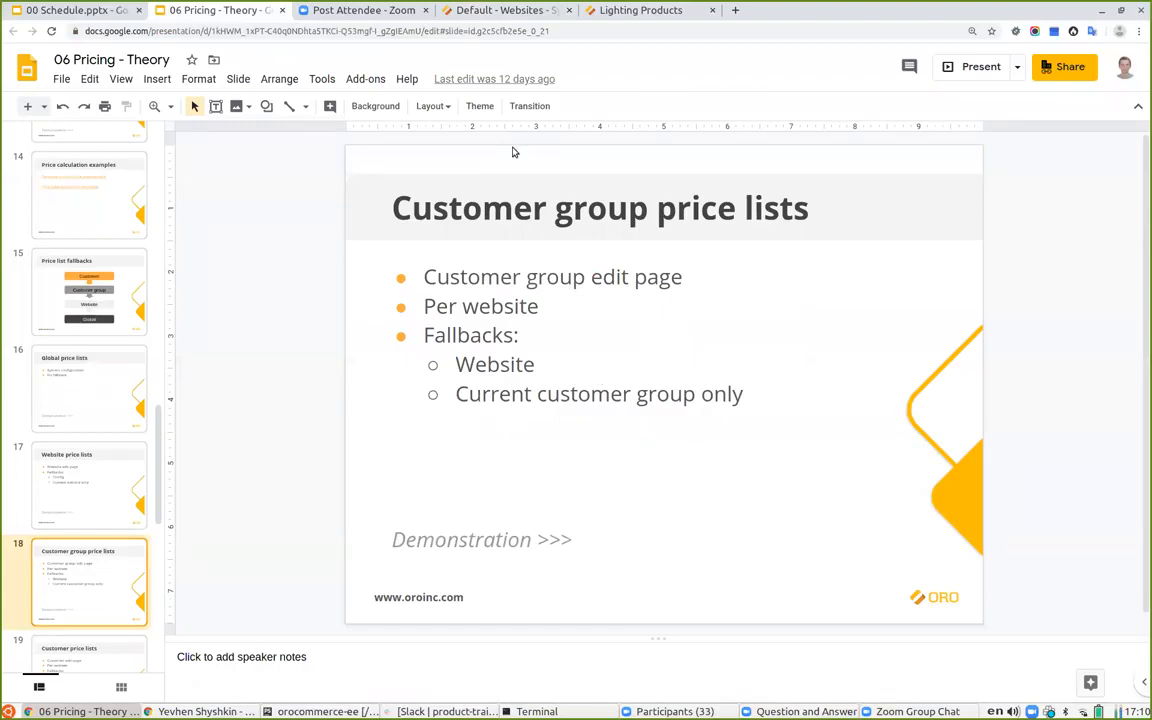
pyautogui.click(633, 11)
pyautogui.click(495, 10)
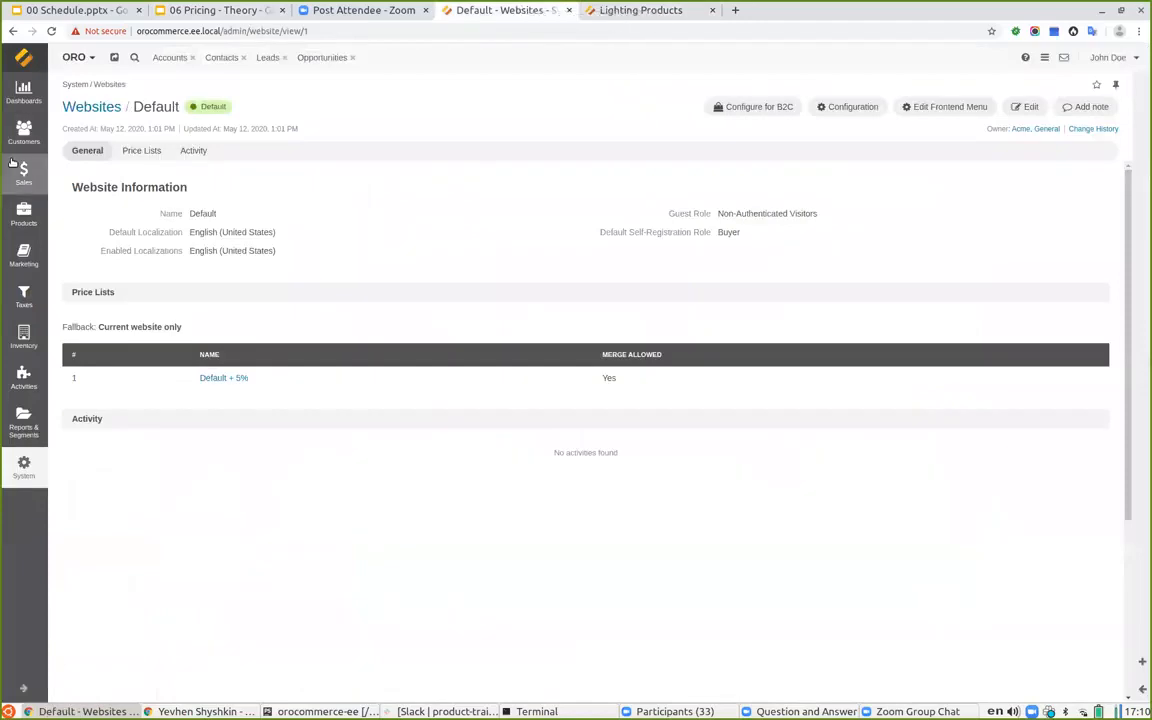
# Create a customer group named Test Customers, include the customer Test in it, and save and close.
pyautogui.moveTo(23, 130)
pyautogui.click(112, 187)
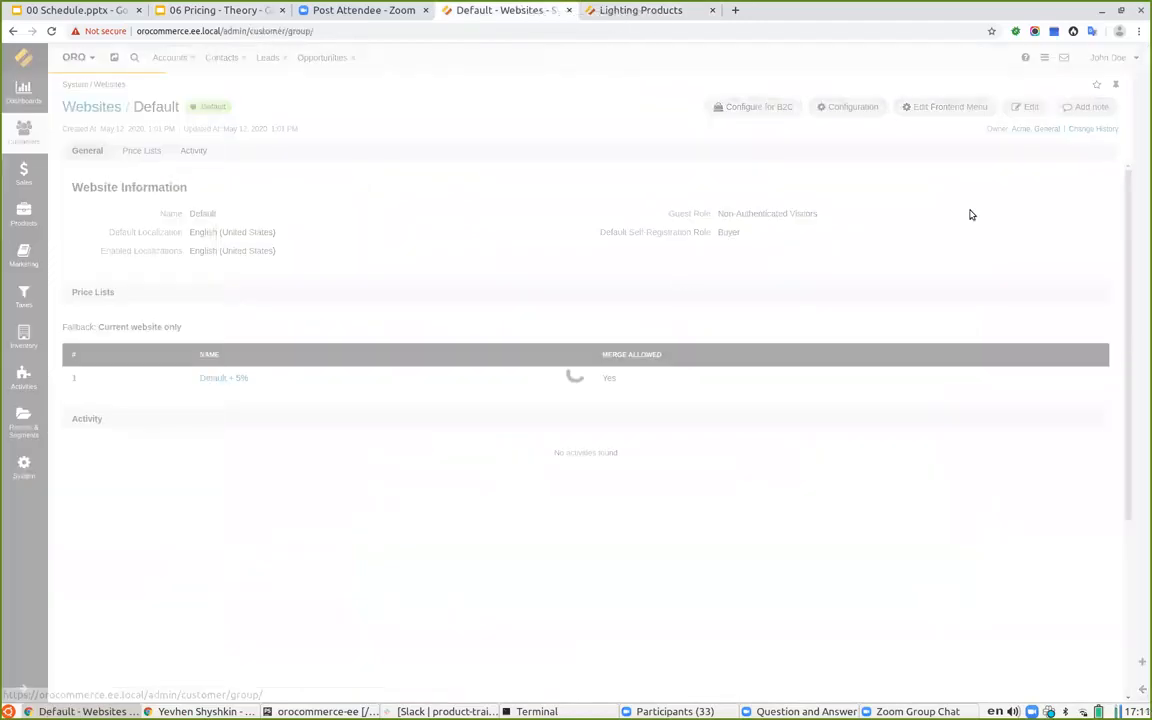
pyautogui.click(1062, 108)
pyautogui.click(257, 205)
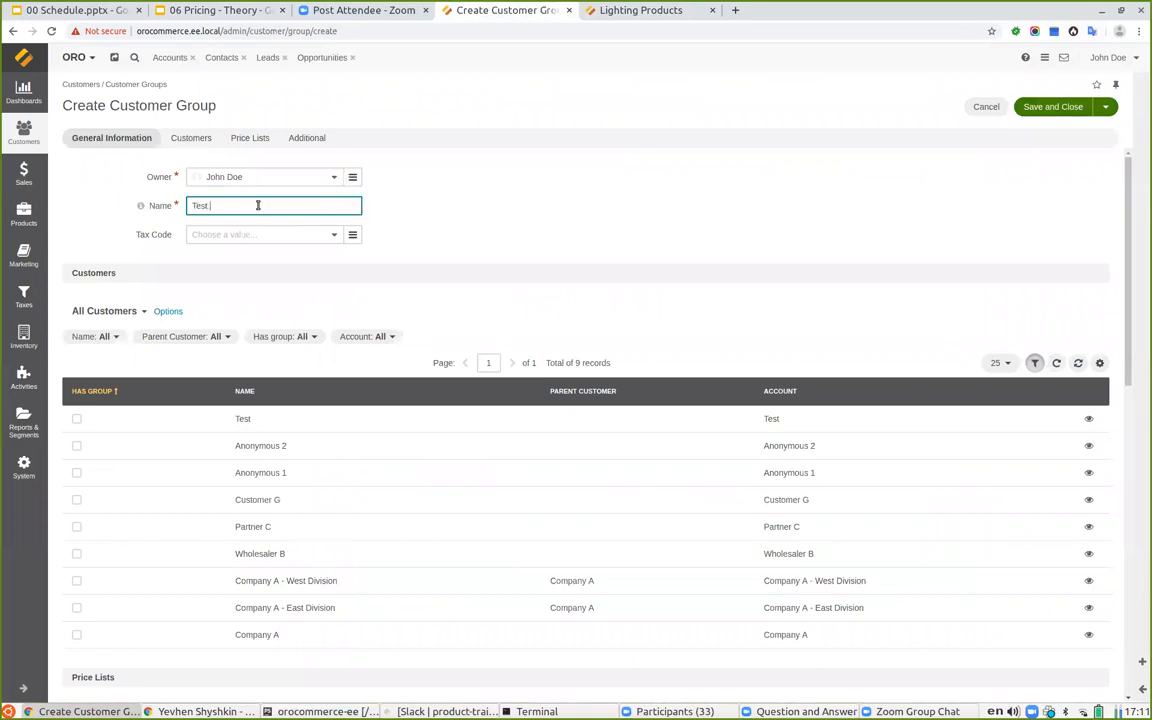
pyautogui.write('Test Customers')
pyautogui.click(77, 419)
pyautogui.scroll(-2, 476, 301)
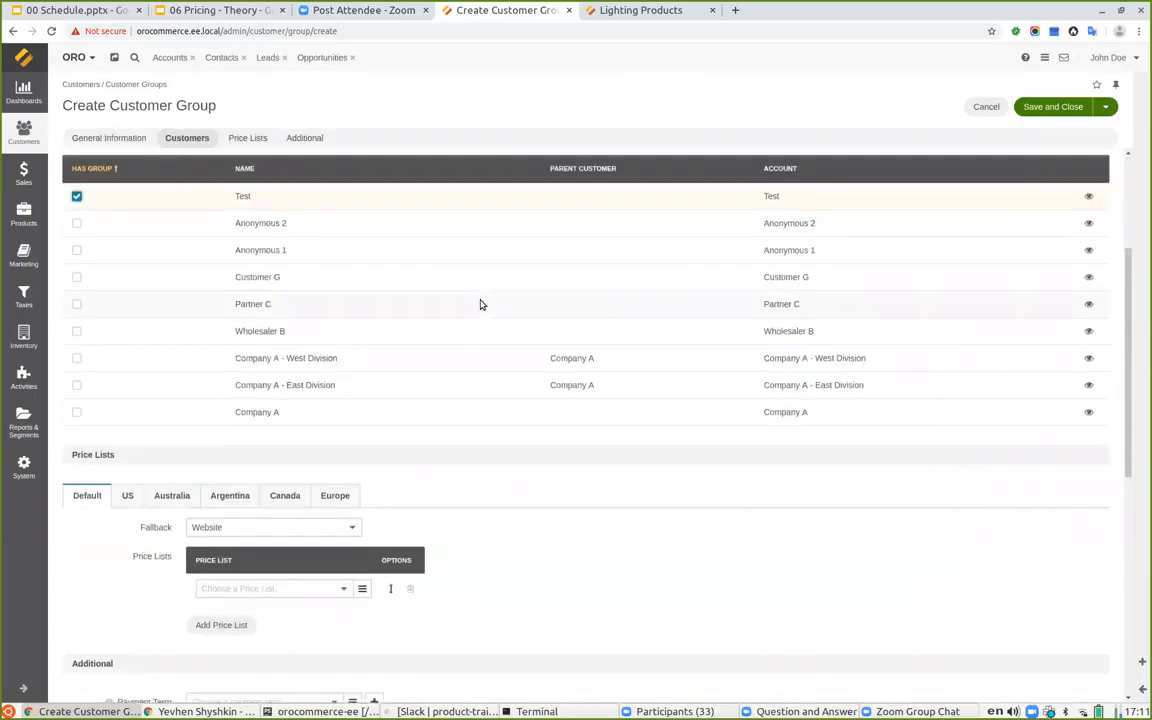
pyautogui.click(1051, 106)
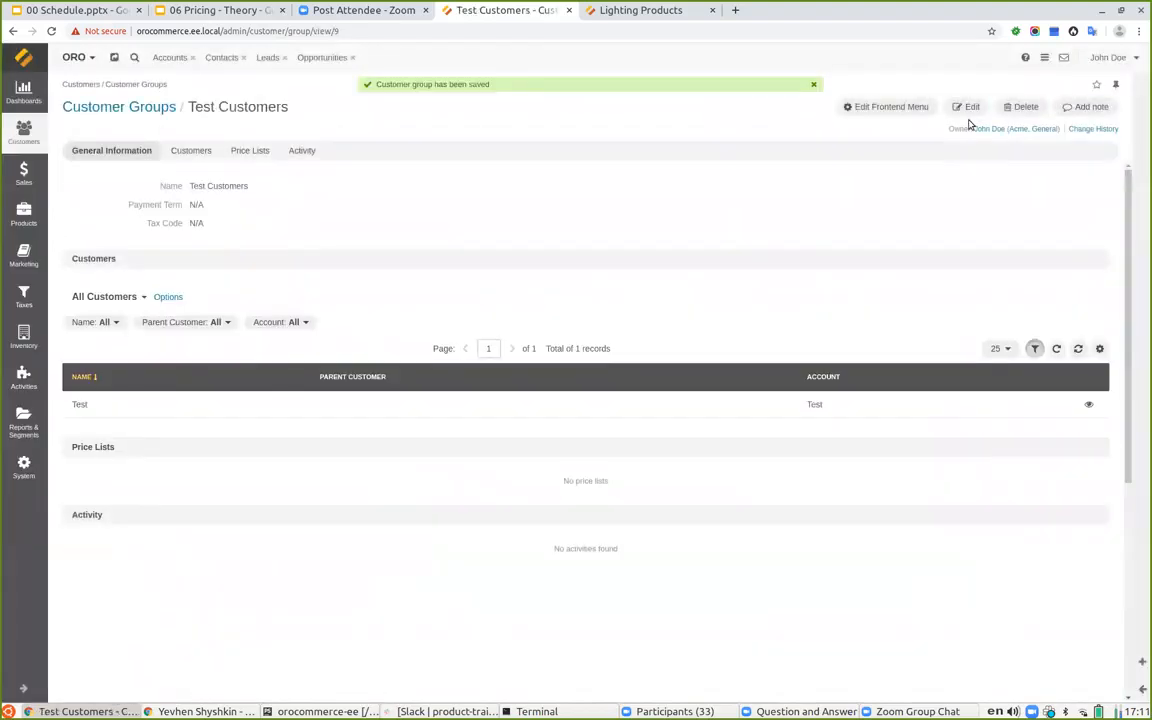
# Open the Test Customers group for editing, review its price list settings for each website from US to Europe, and save and close.
pyautogui.click(966, 108)
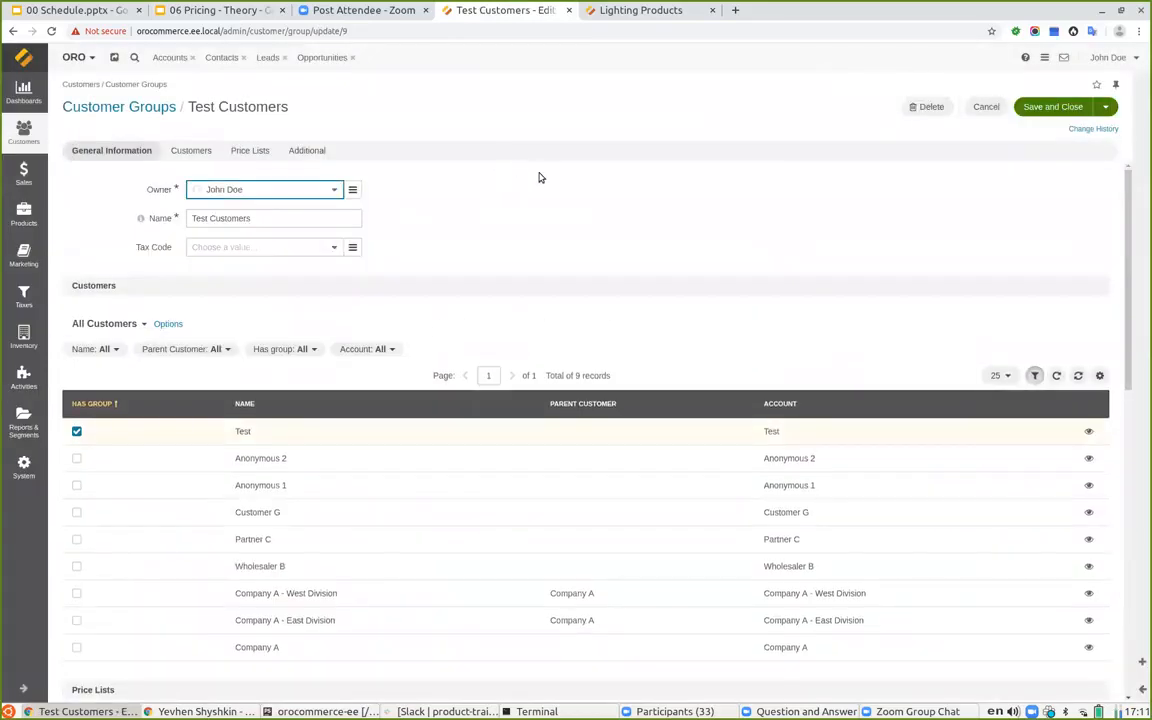
pyautogui.scroll(-4, 537, 177)
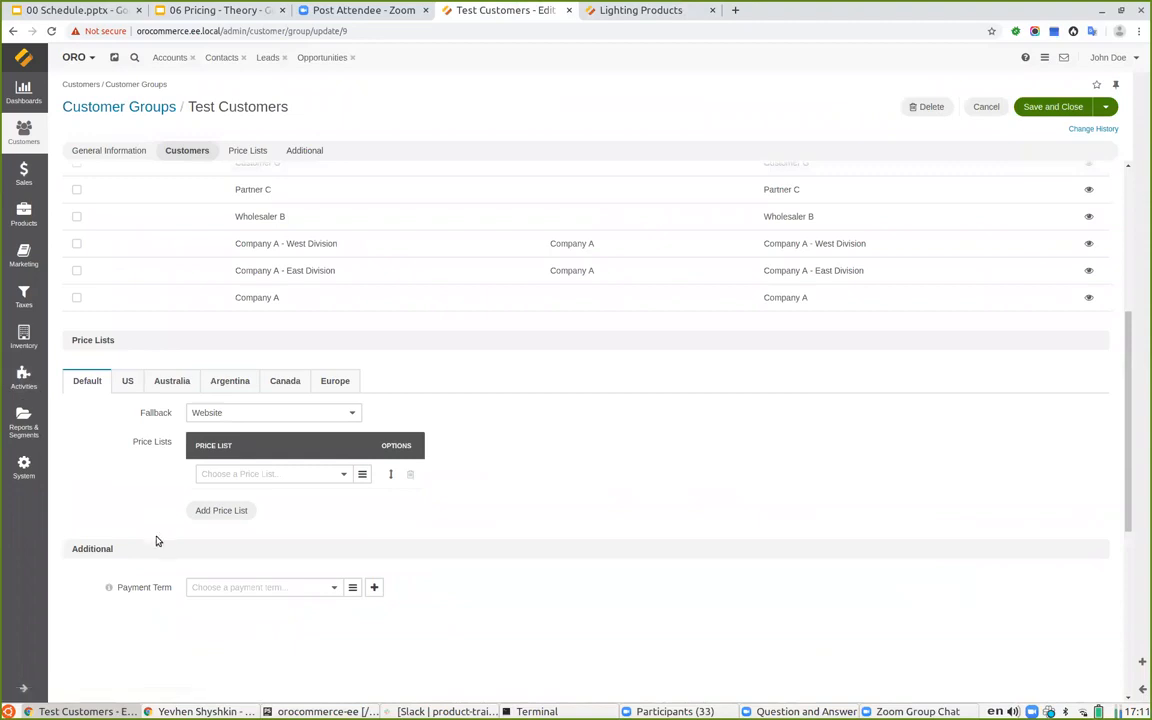
pyautogui.click(124, 382)
pyautogui.click(178, 383)
pyautogui.click(229, 381)
pyautogui.click(284, 383)
pyautogui.click(334, 381)
pyautogui.click(82, 376)
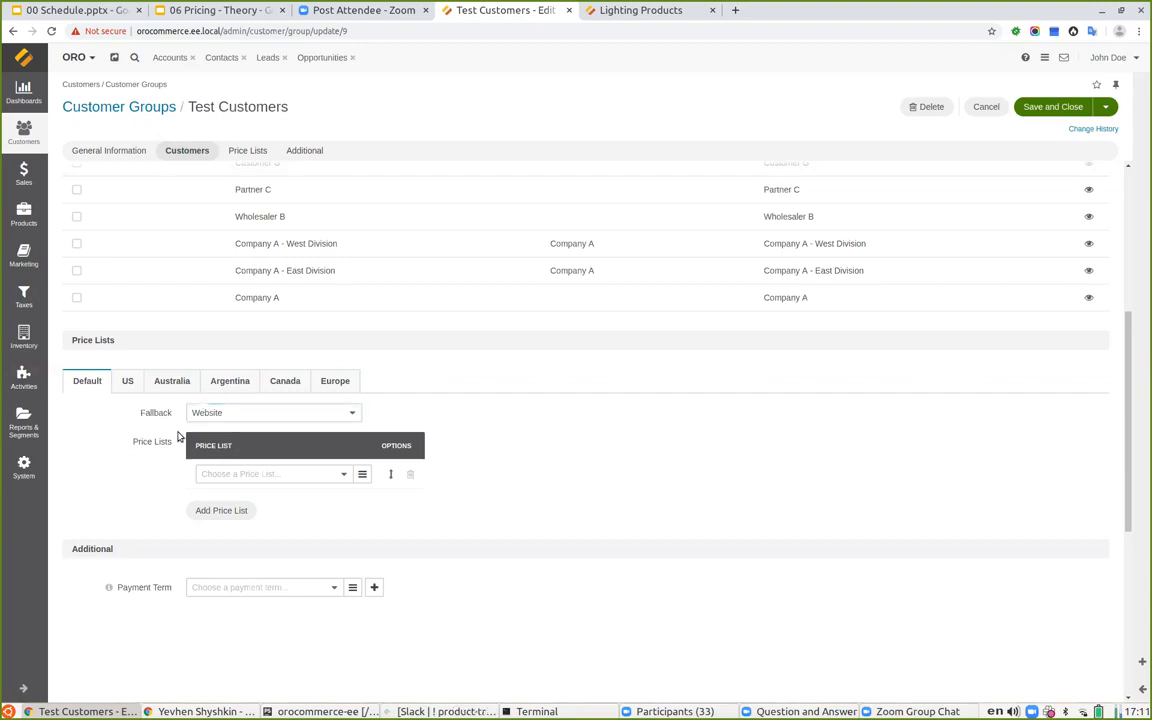
pyautogui.click(1056, 107)
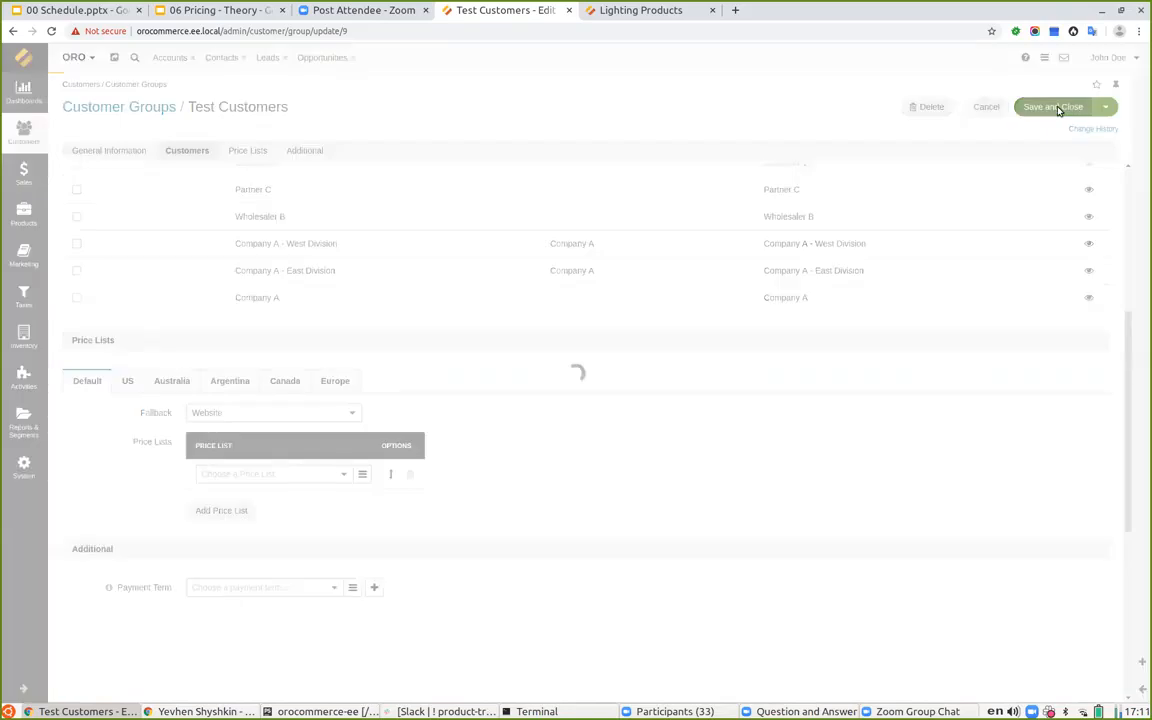
# Reload the storefront's Lighting Products category, check the product prices and return to the Test Customers group page.
pyautogui.click(643, 10)
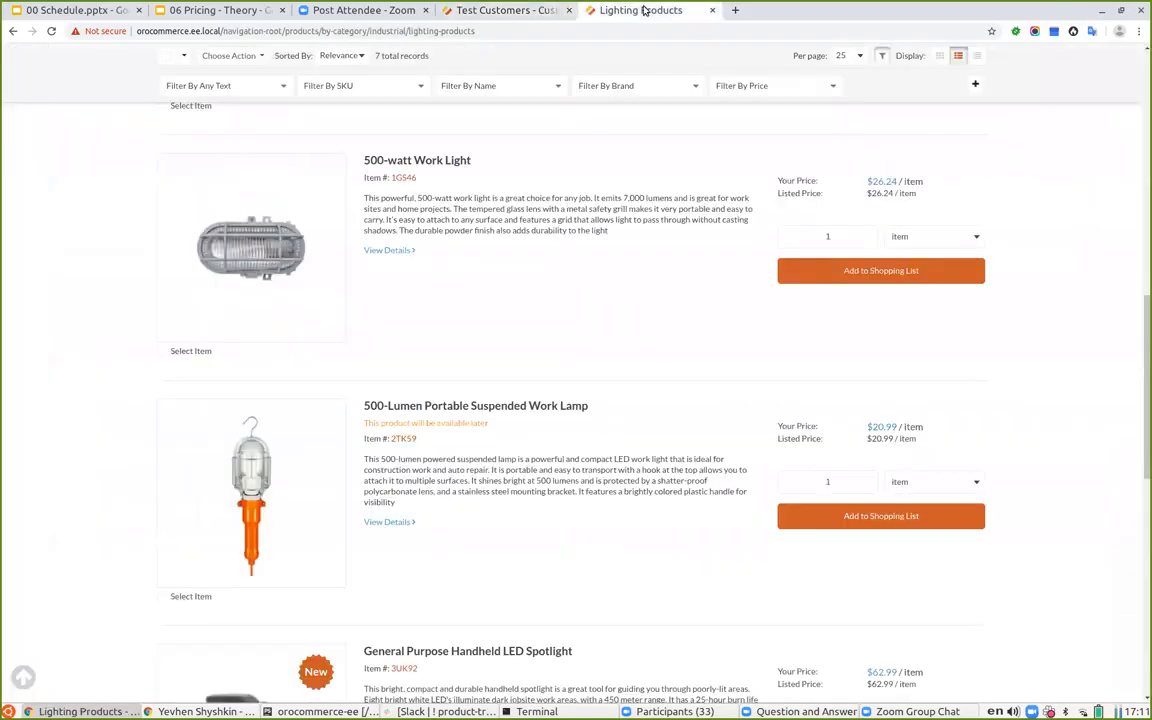
pyautogui.moveTo(868, 430)
pyautogui.click(50, 32)
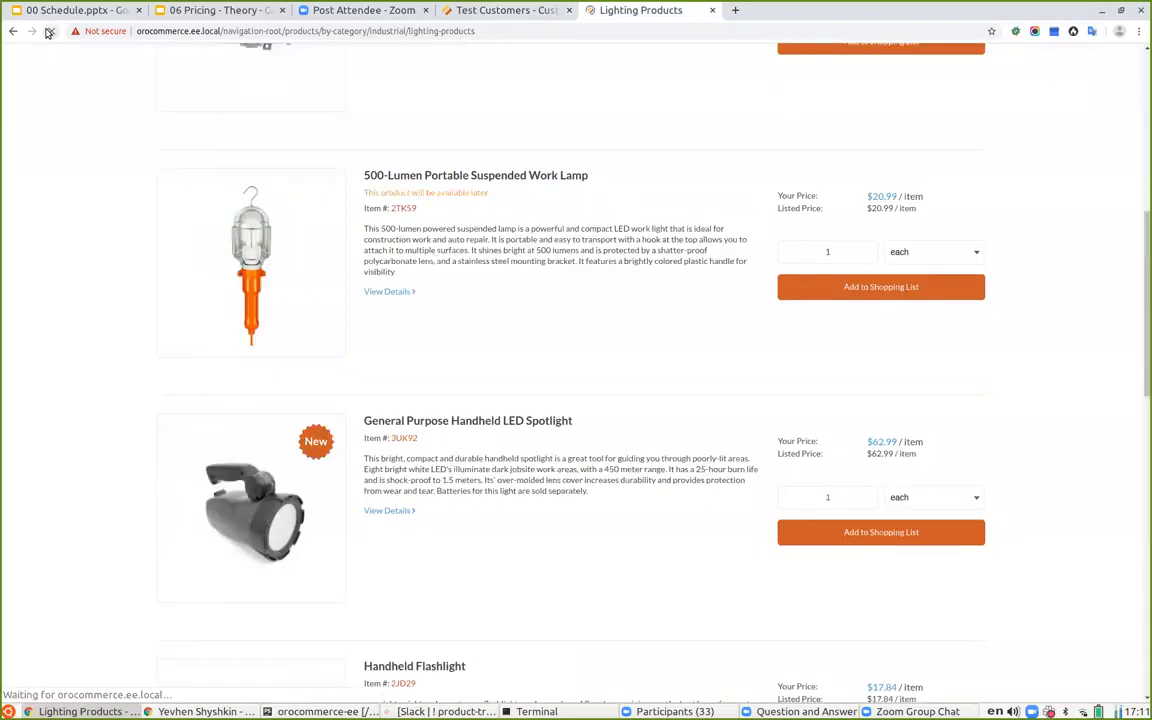
pyautogui.scroll(-3, 261, 298)
pyautogui.scroll(8, 261, 298)
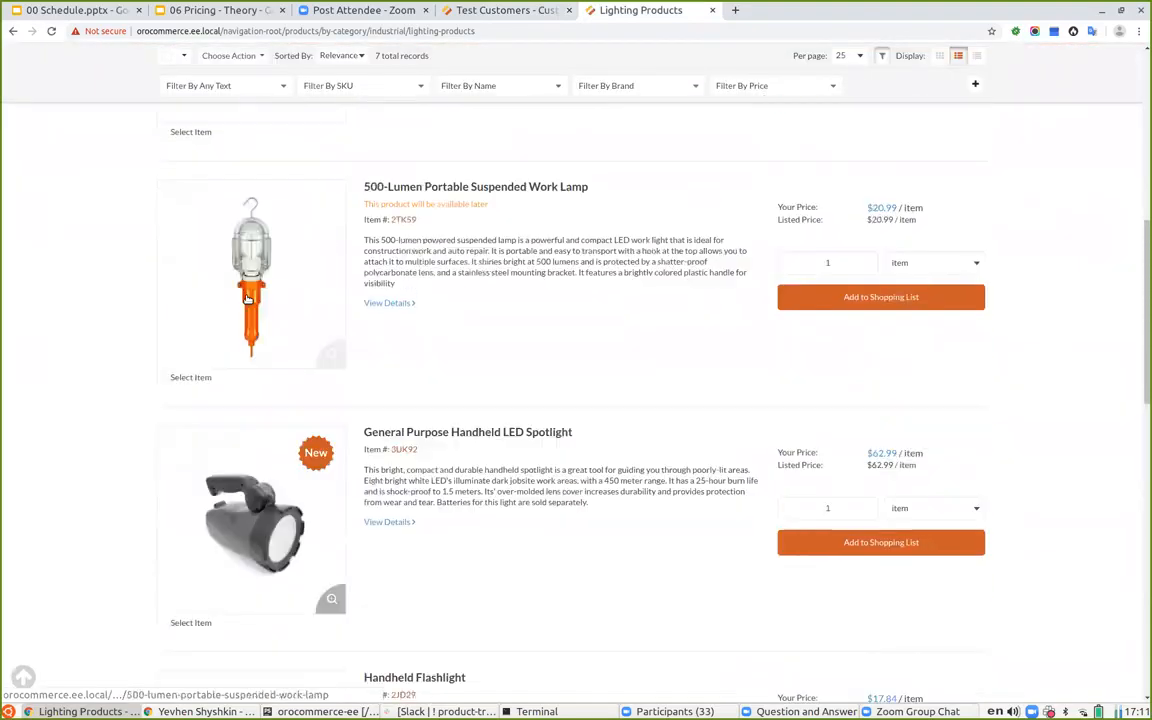
pyautogui.moveTo(870, 528)
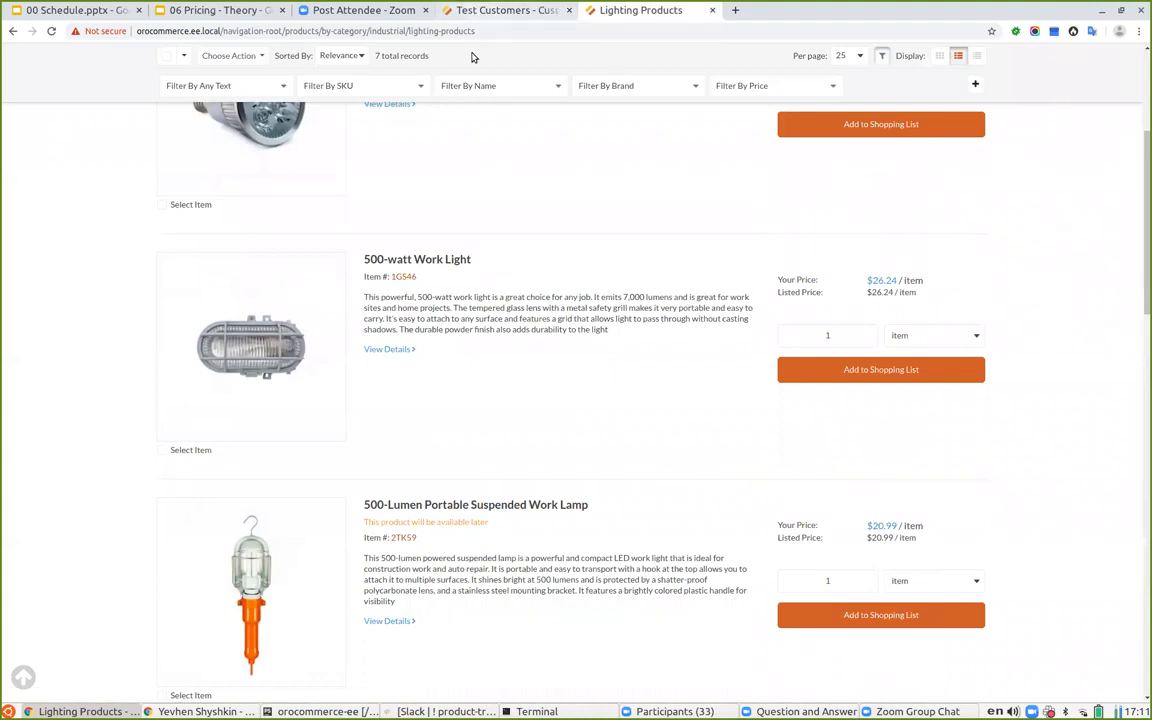
pyautogui.click(503, 12)
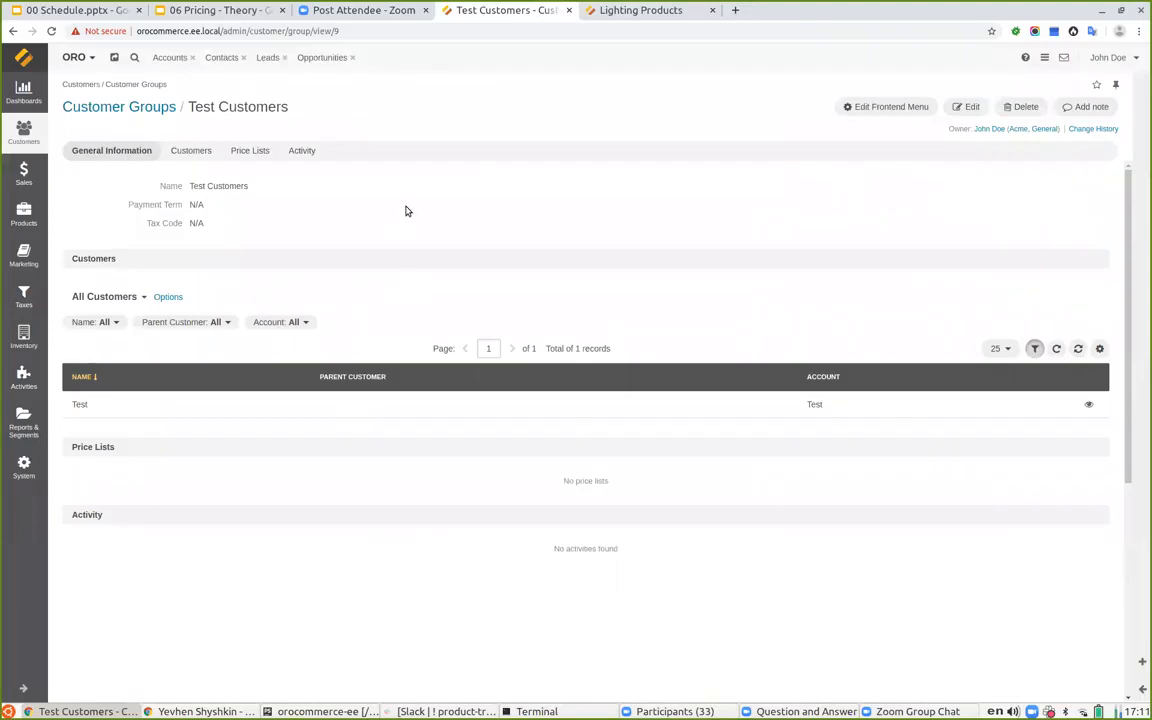
# Create a price list named Test for 2TK59 in US Dollar, copying the work lamp's item number from the storefront, and save it.
pyautogui.click(24, 168)
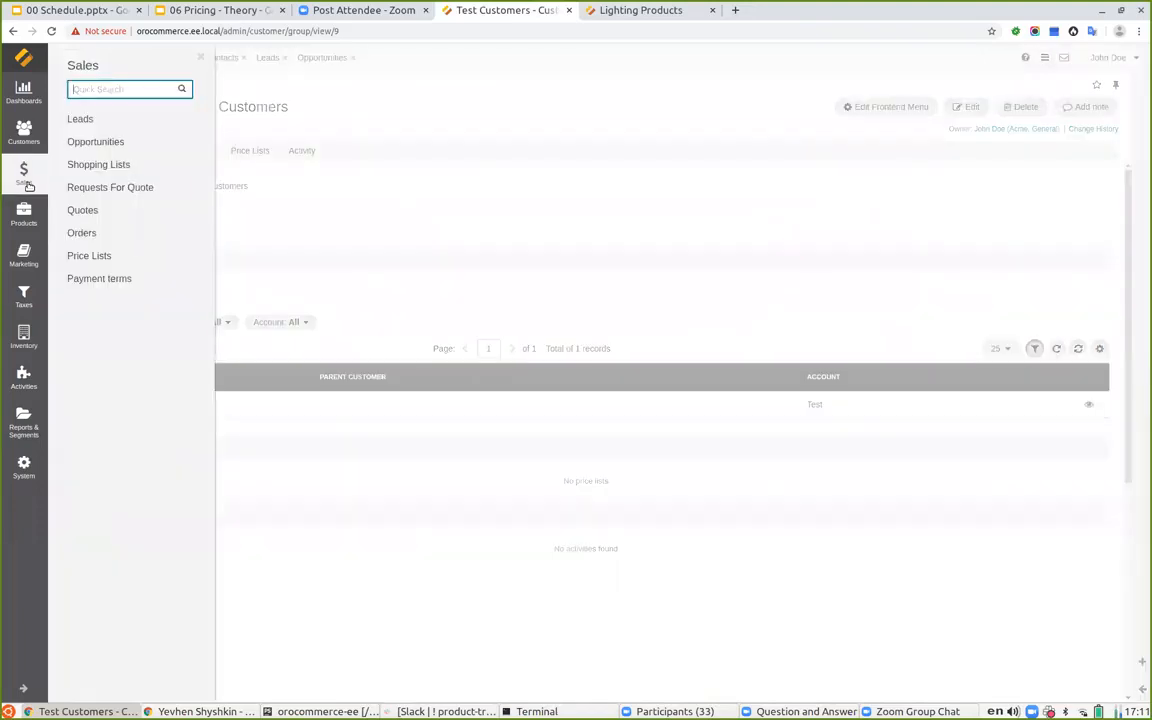
pyautogui.click(109, 258)
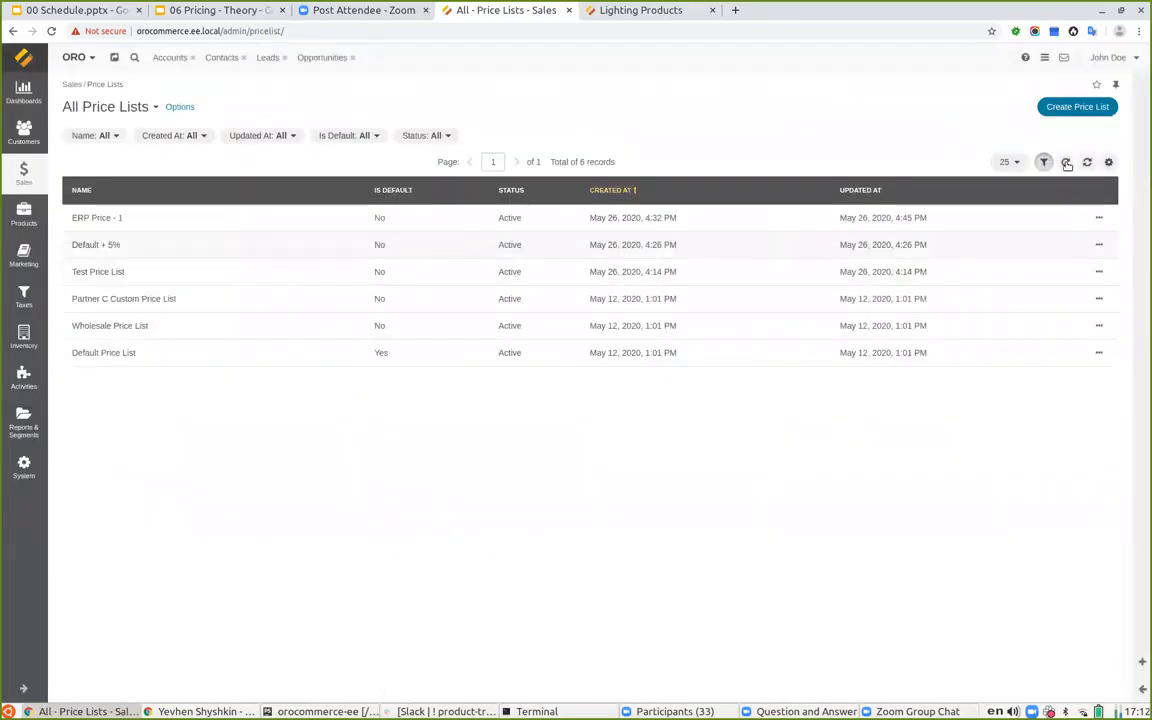
pyautogui.click(1073, 106)
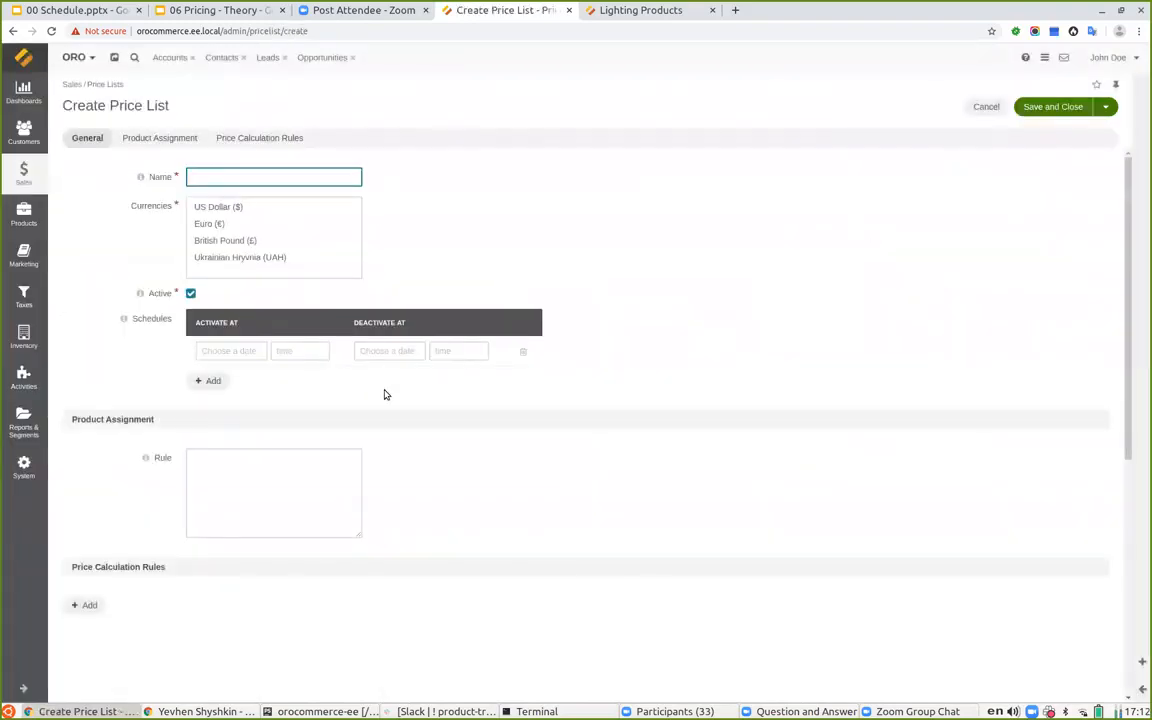
pyautogui.click(214, 207)
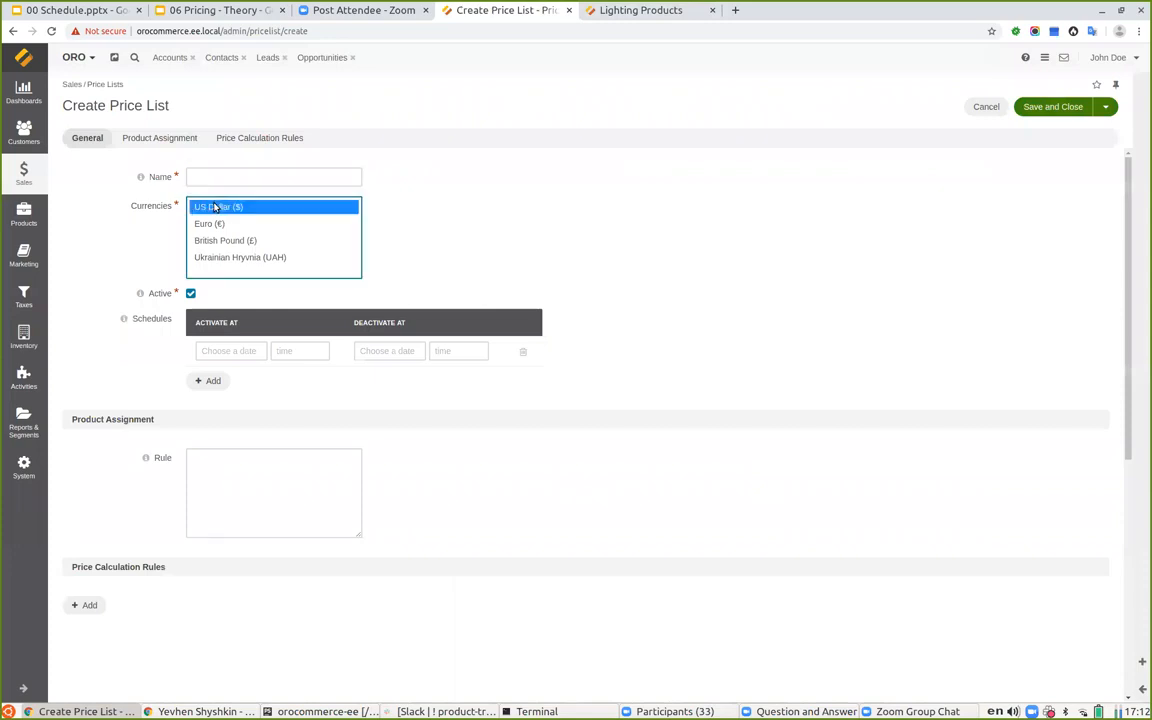
pyautogui.click(221, 175)
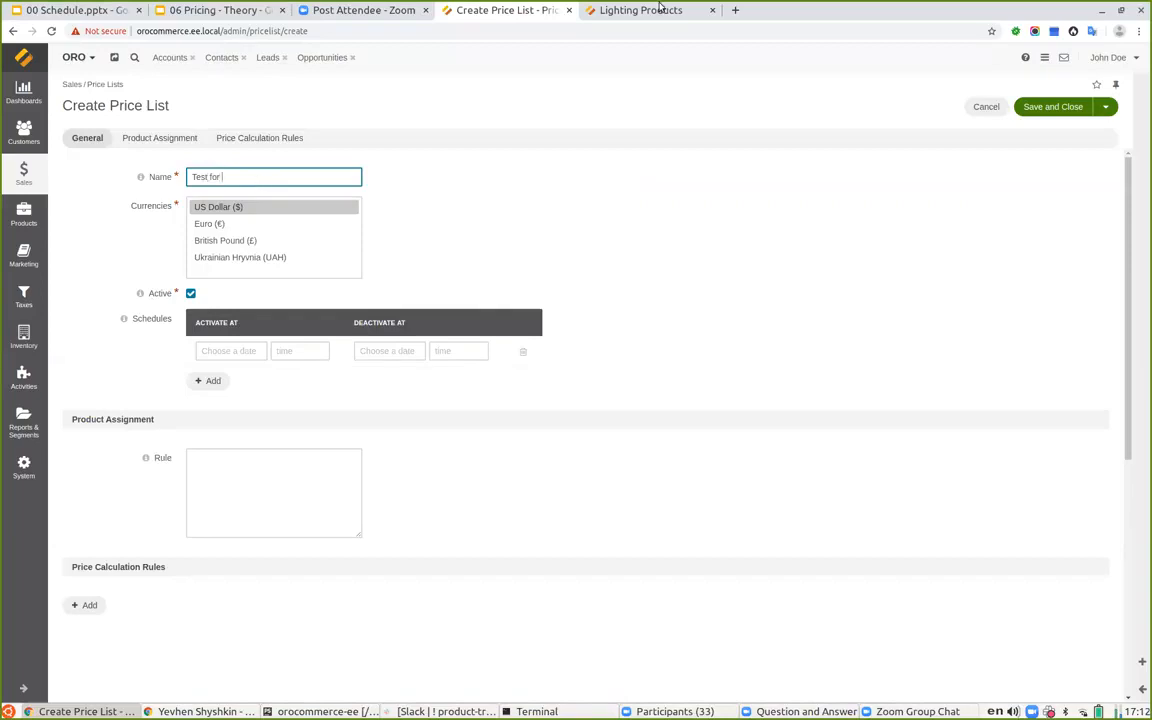
pyautogui.click(628, 10)
pyautogui.doubleClick(401, 538)
pyautogui.hotkey('ctrl', 'c')
pyautogui.click(450, 10)
pyautogui.hotkey('ctrl', 'v')
pyautogui.click(1055, 108)
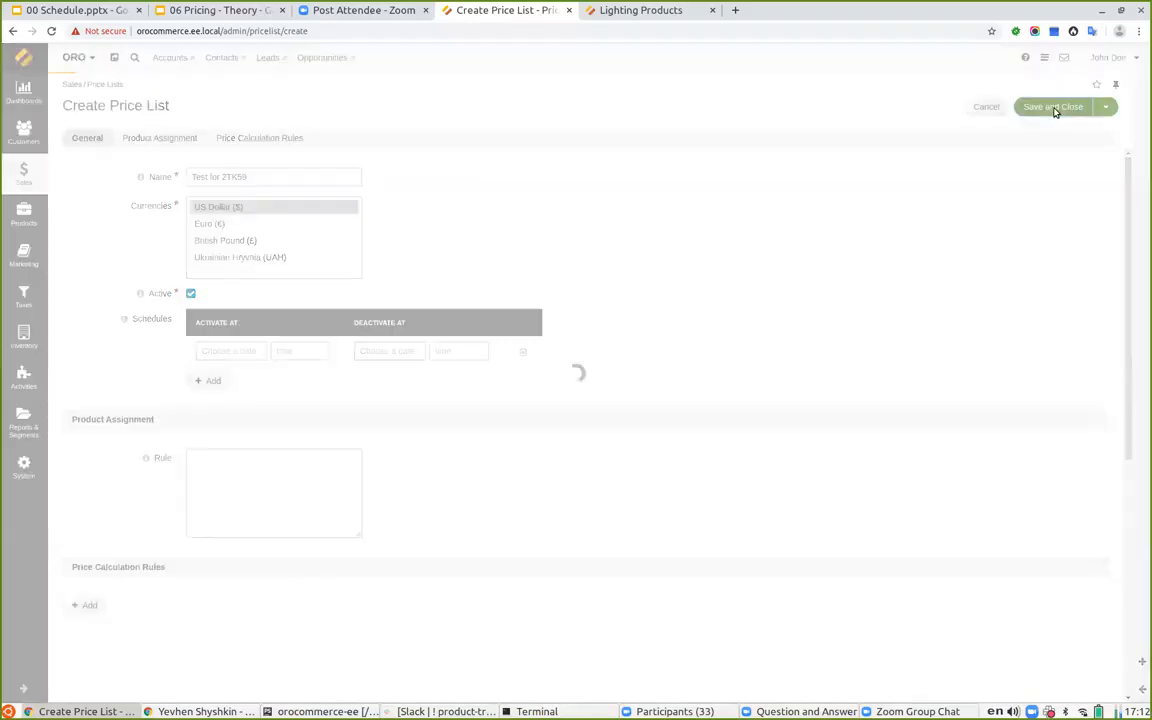
# Add a product price of $15 for 2TK59 with quantity 1 and unit item, consulting the lamp's storefront price before saving.
pyautogui.click(481, 107)
pyautogui.click(520, 355)
pyautogui.write('2TK59')
pyautogui.click(532, 403)
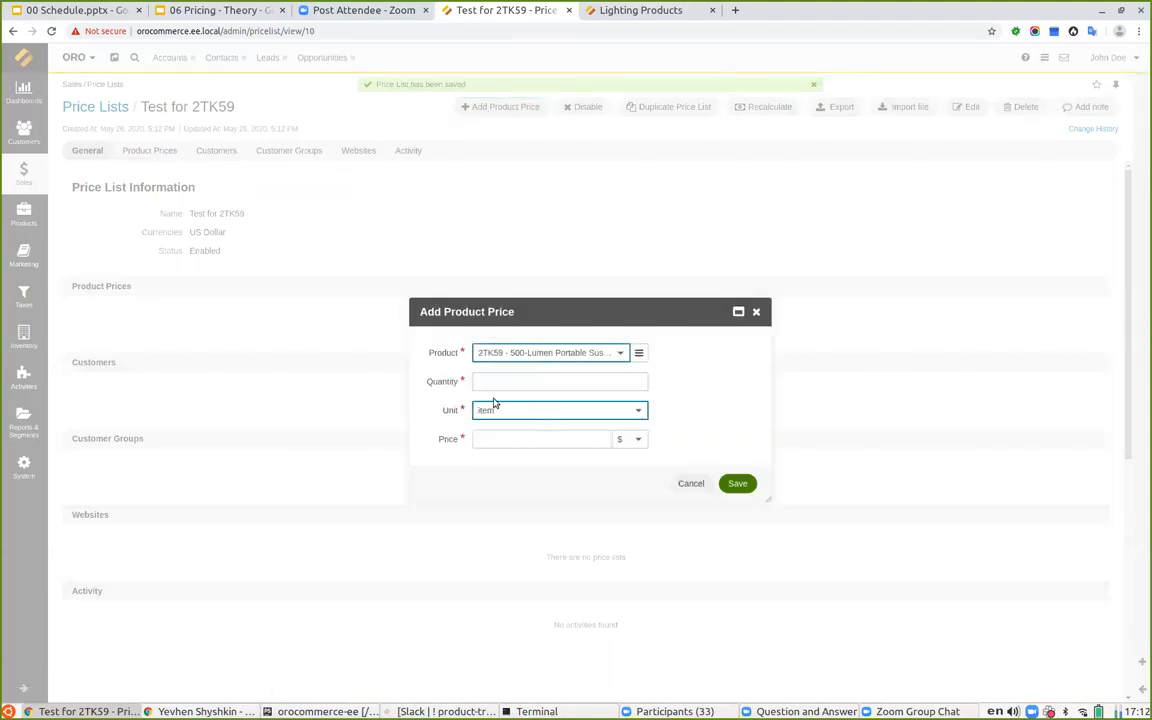
pyautogui.click(492, 381)
pyautogui.write('1')
pyautogui.click(612, 10)
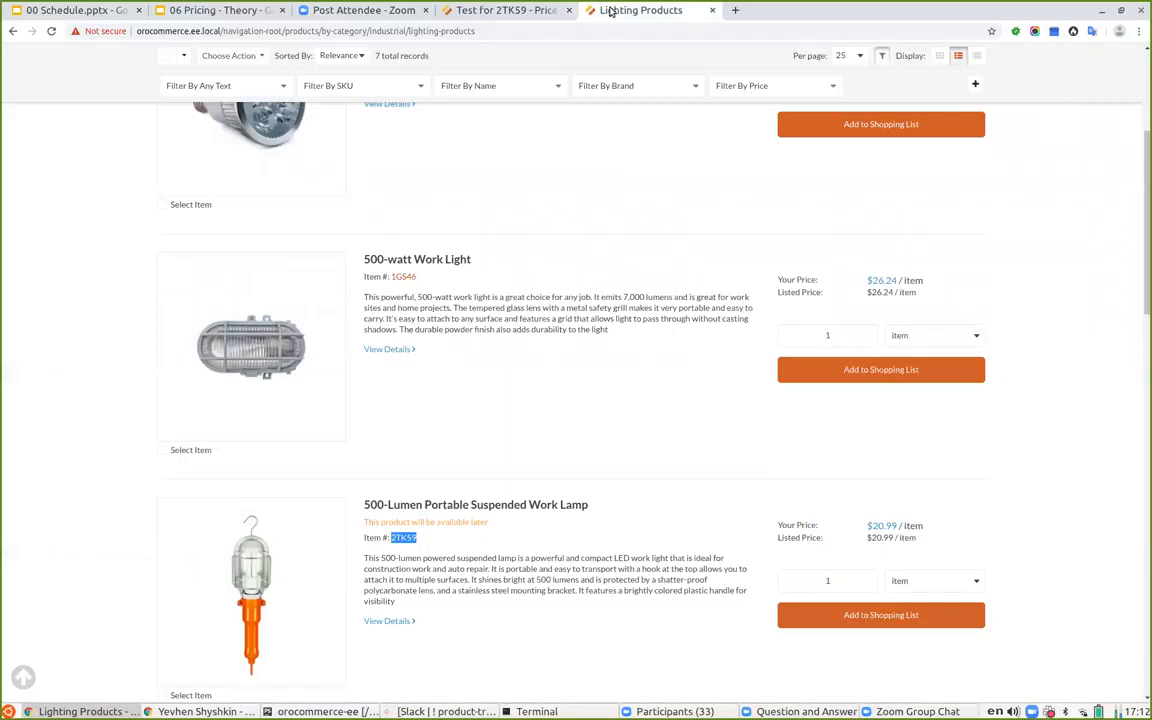
pyautogui.click(505, 10)
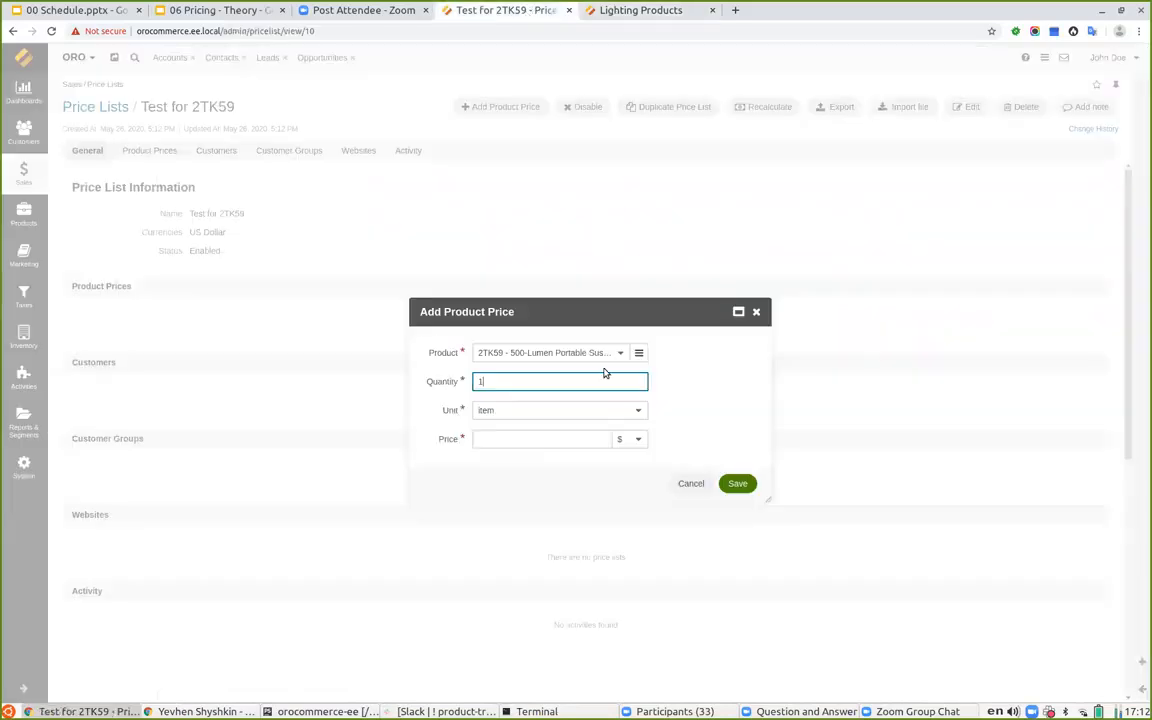
pyautogui.click(622, 10)
pyautogui.click(508, 10)
pyautogui.click(521, 441)
pyautogui.write('15')
pyautogui.click(736, 483)
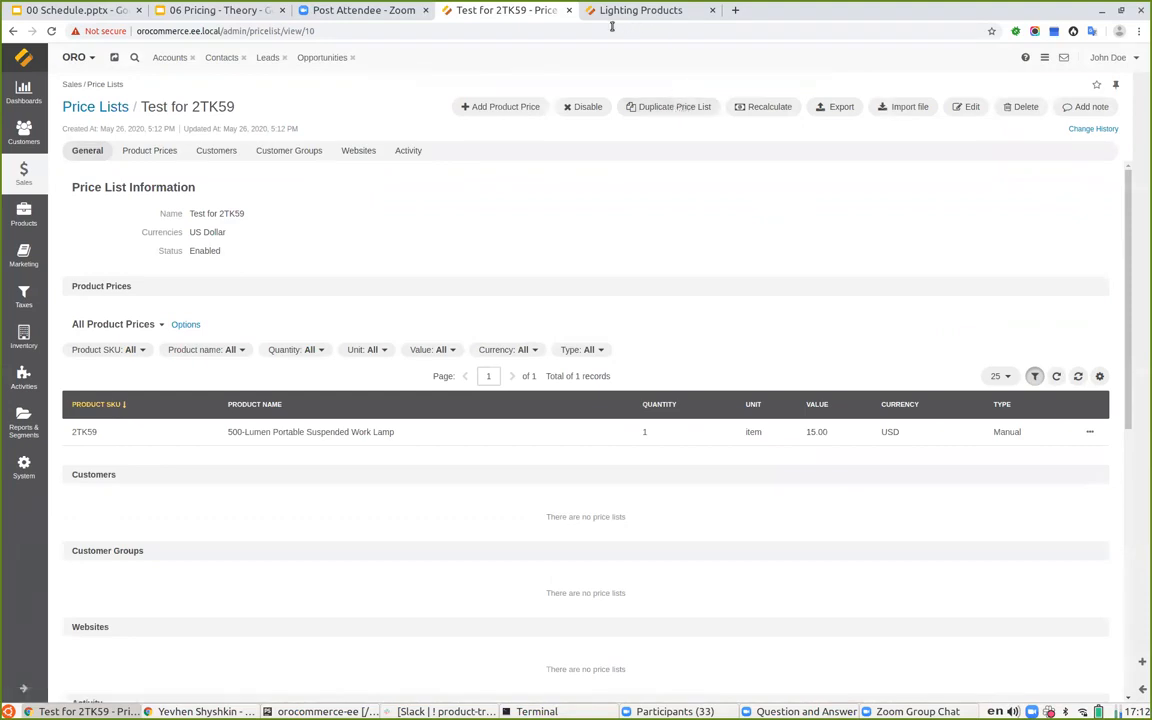
# Edit the Test Customers group, assign the Test for 2TK59 price list for the Default website, and save and close.
pyautogui.click(22, 184)
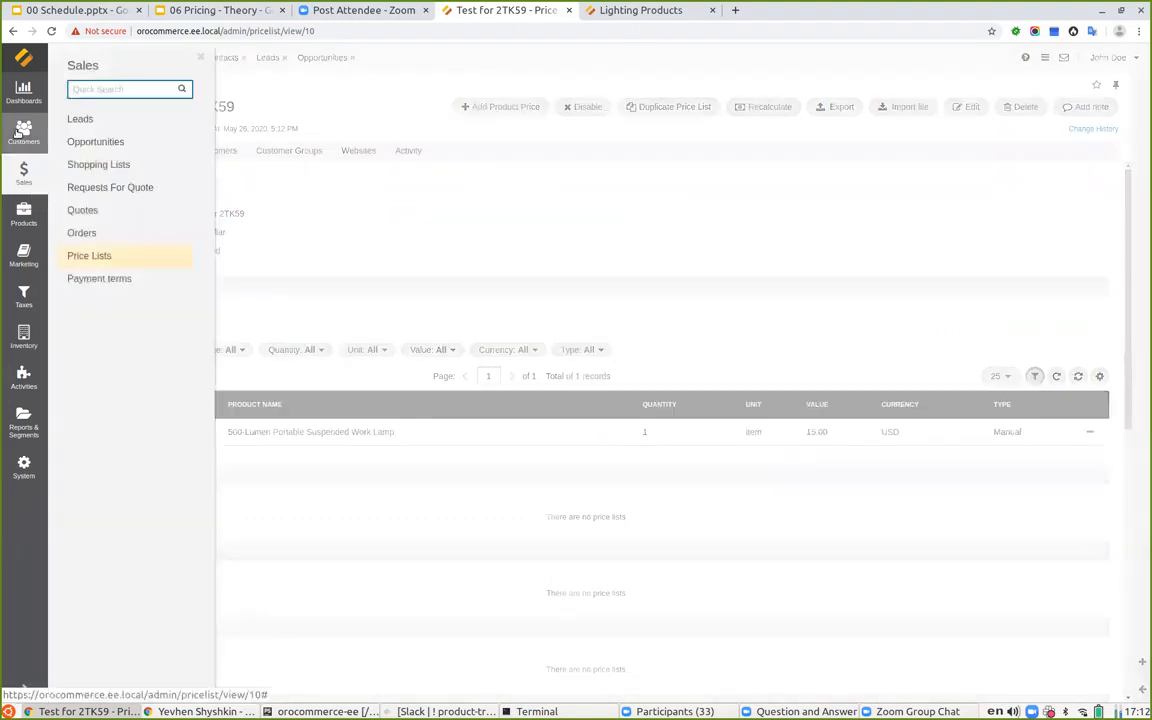
pyautogui.click(18, 133)
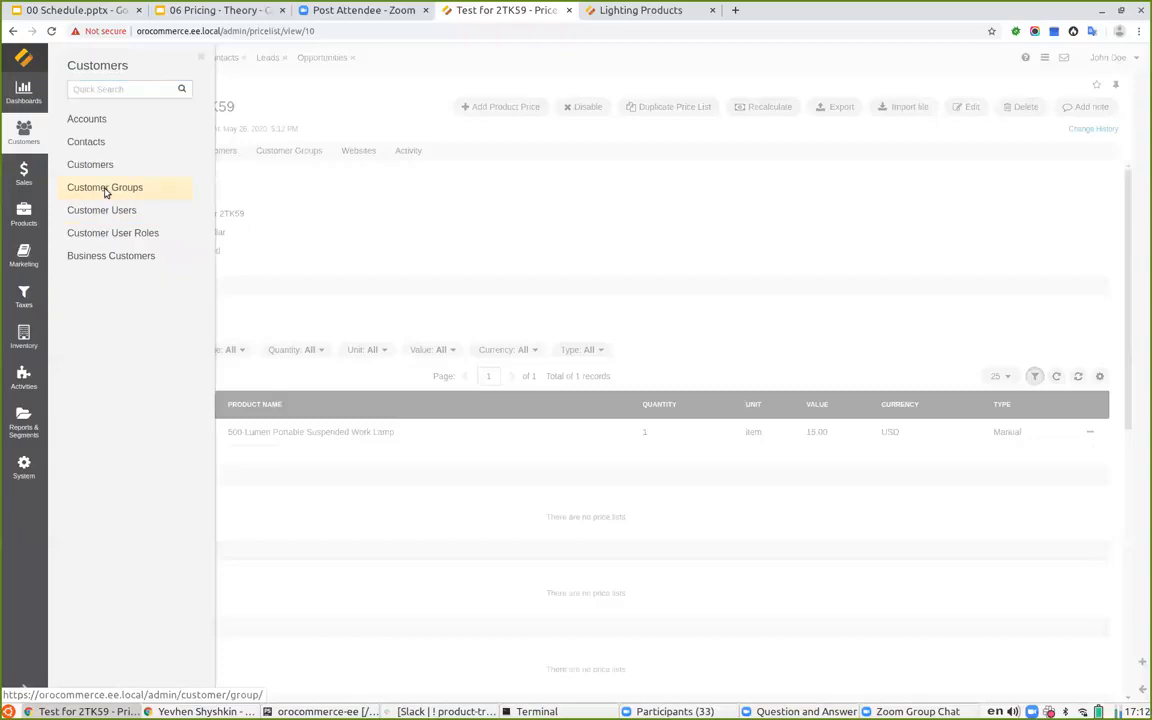
pyautogui.click(103, 187)
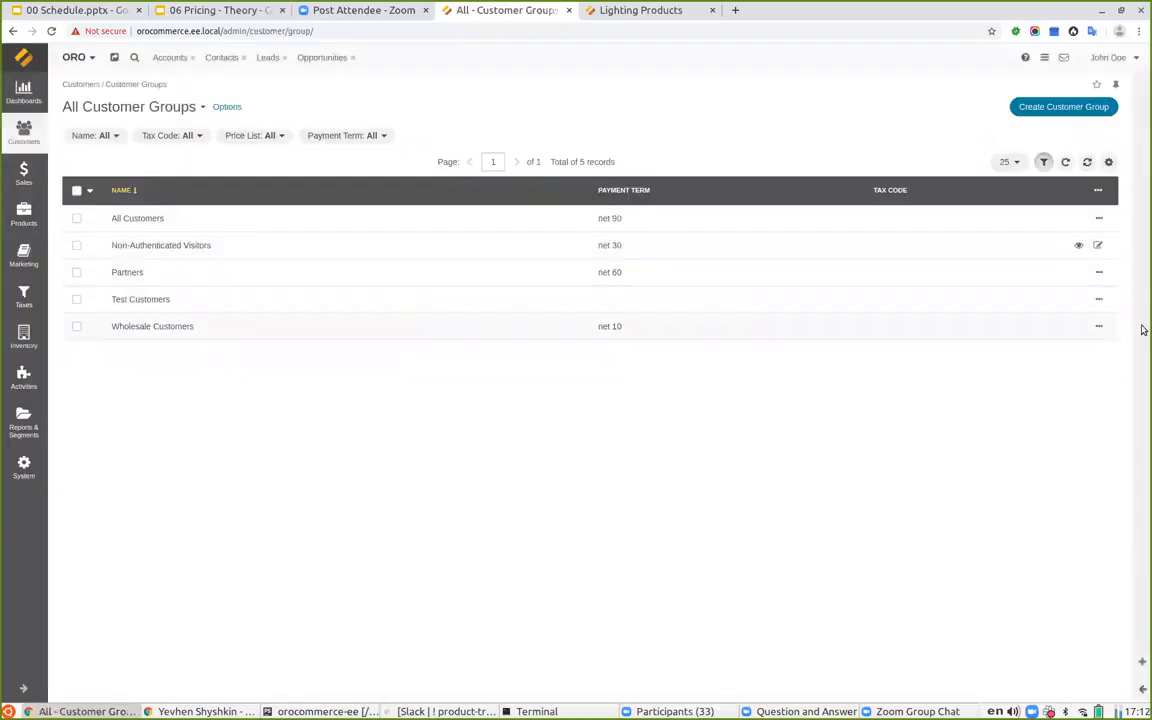
pyautogui.click(1051, 298)
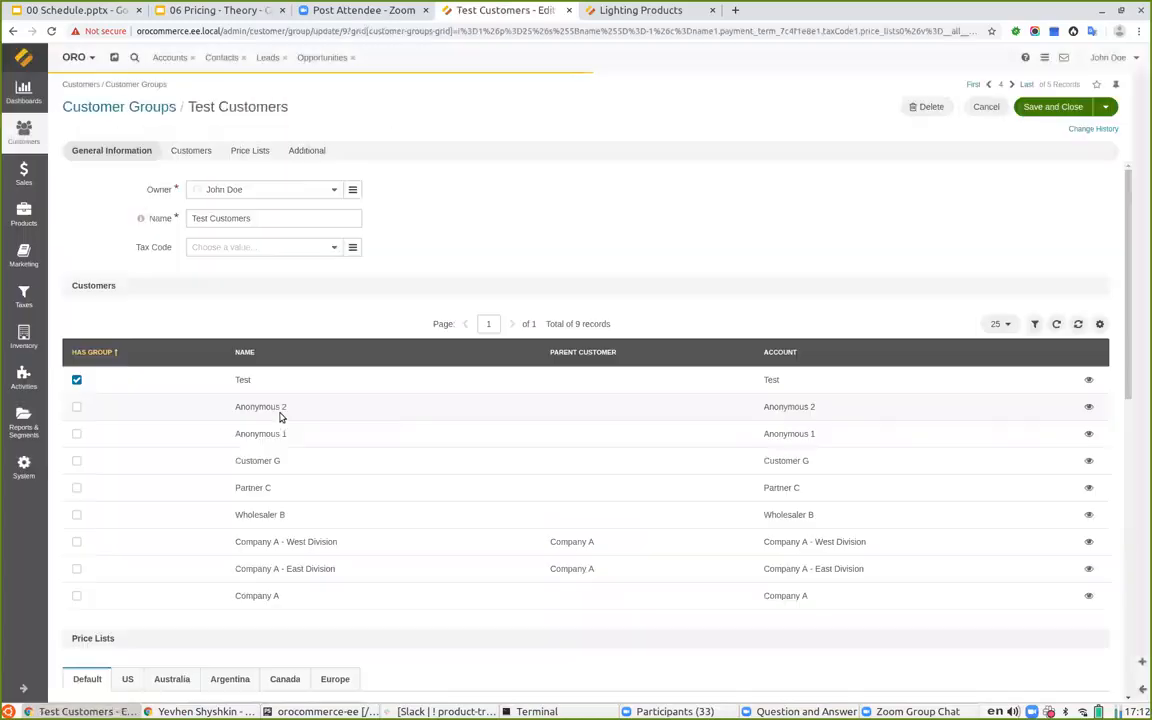
pyautogui.scroll(-5, 223, 460)
pyautogui.click(243, 379)
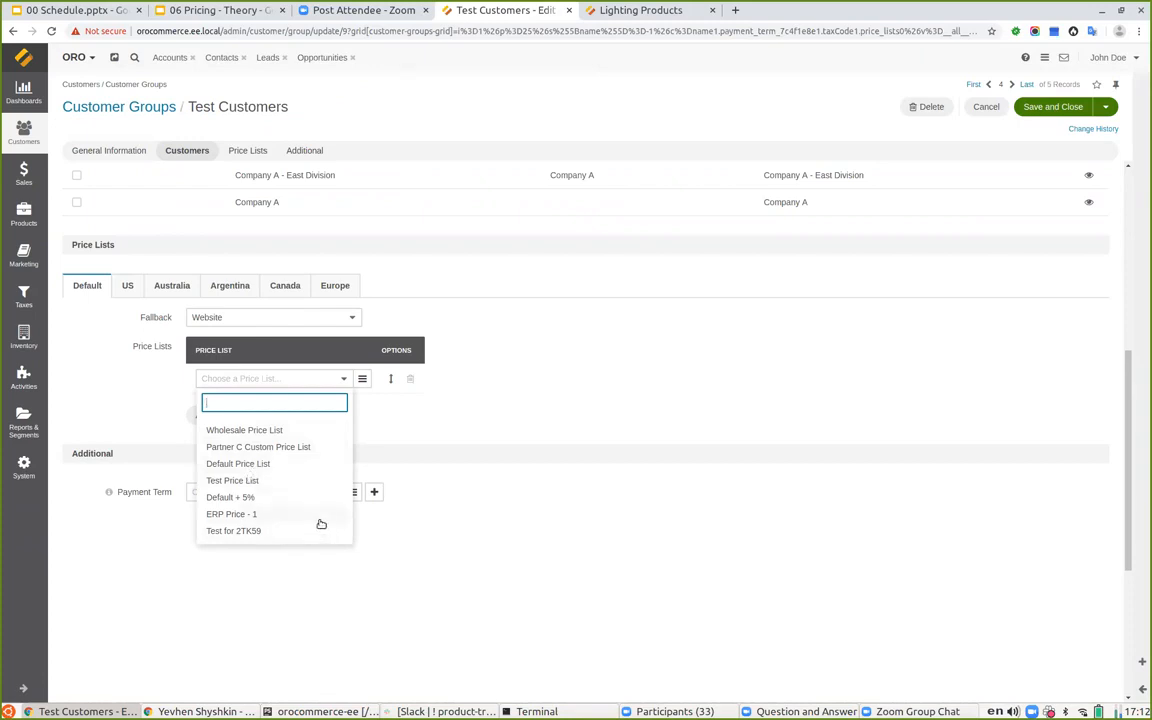
pyautogui.click(230, 531)
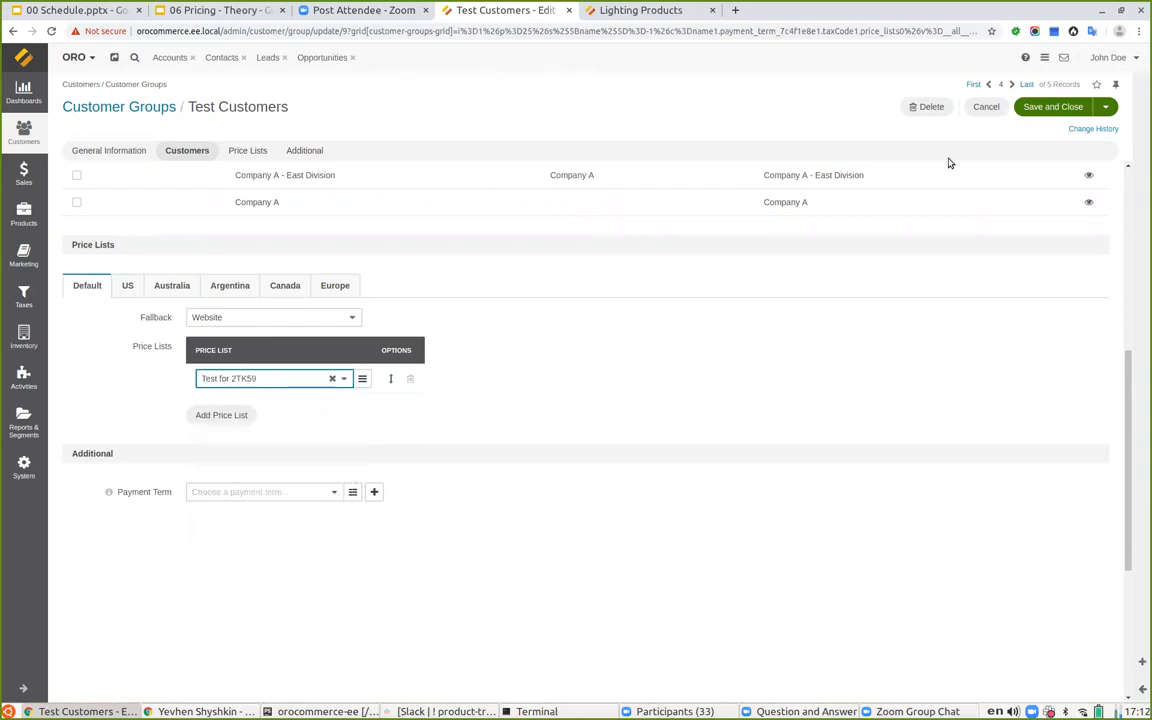
pyautogui.click(1052, 110)
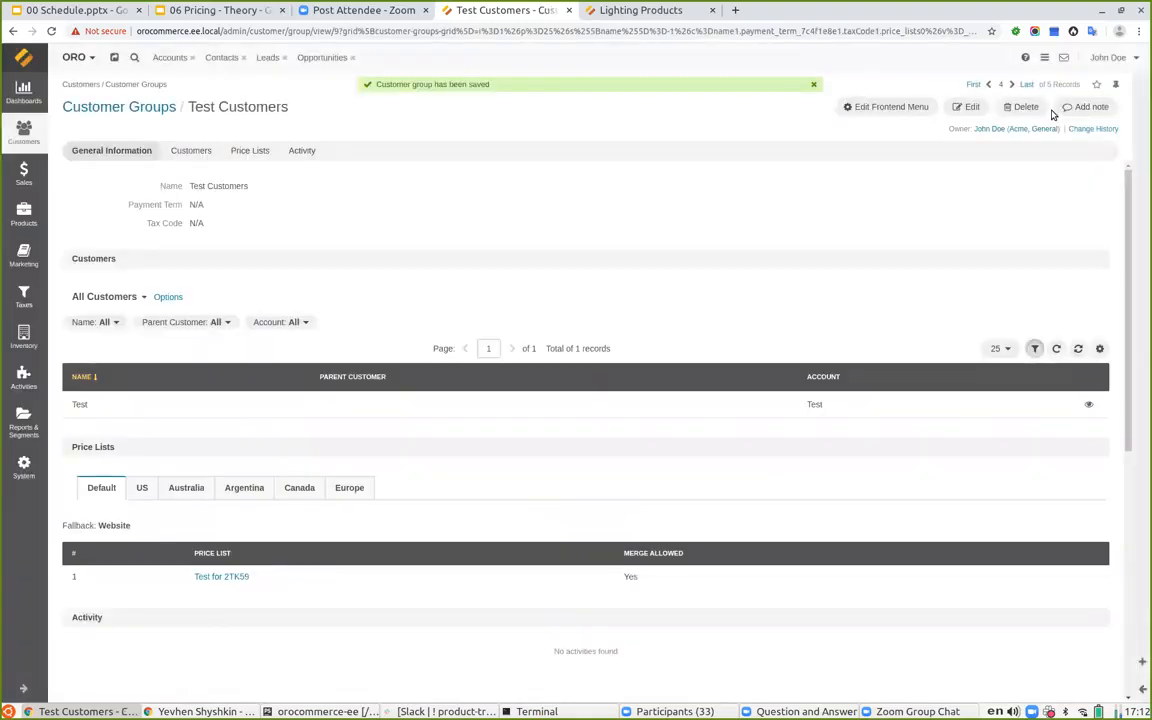
# Reload the storefront's Lighting Products category and check the 500-Lumen work lamp's price and quantity tiers.
pyautogui.click(618, 16)
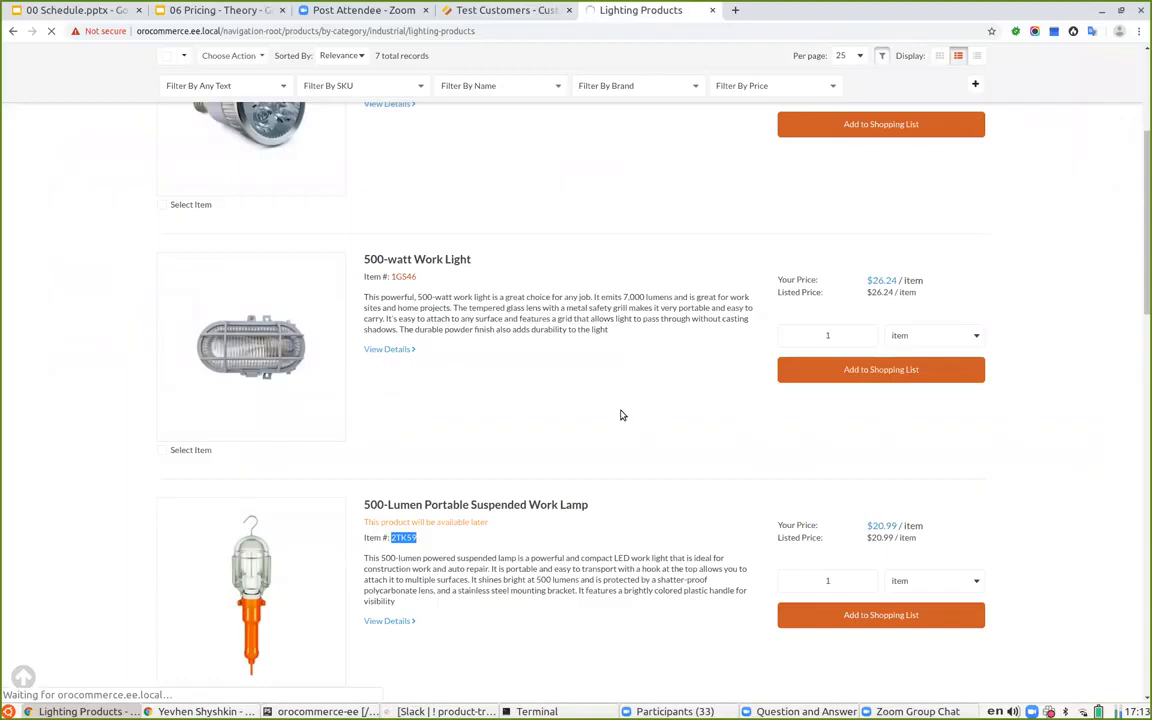
pyautogui.moveTo(876, 476)
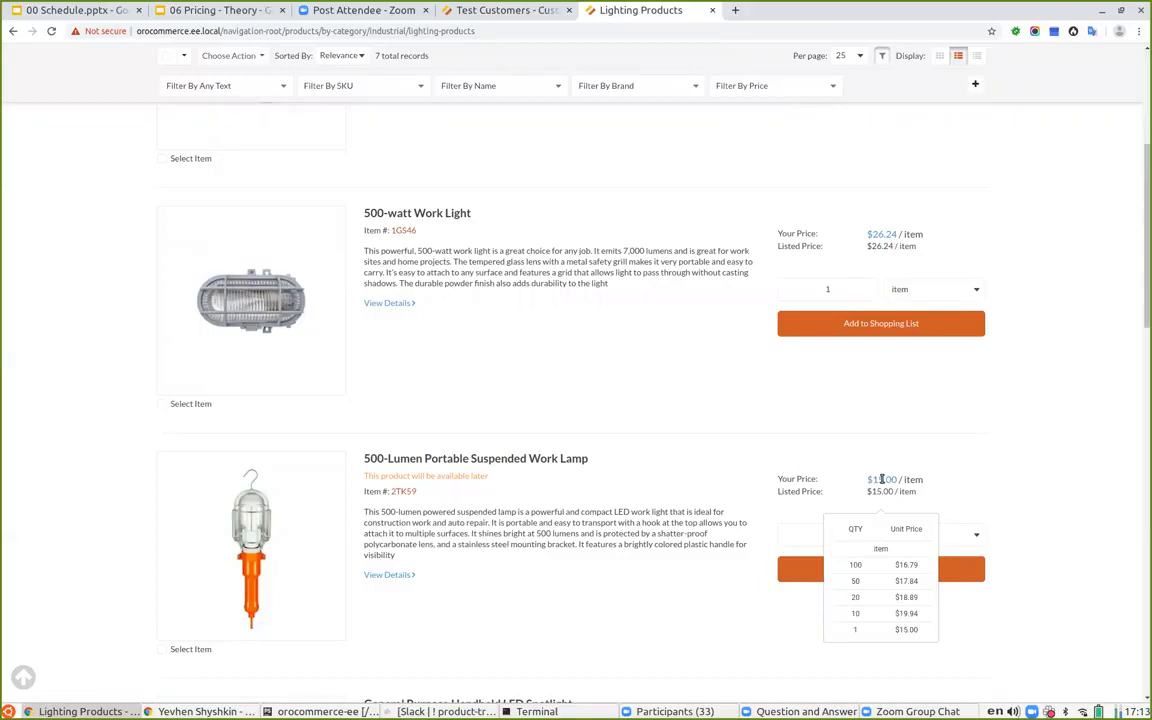
# Check the 500-watt Work Light's price and quantity tiers on the storefront's Lighting Products page.
pyautogui.moveTo(847, 244)
pyautogui.scroll(5, 885, 245)
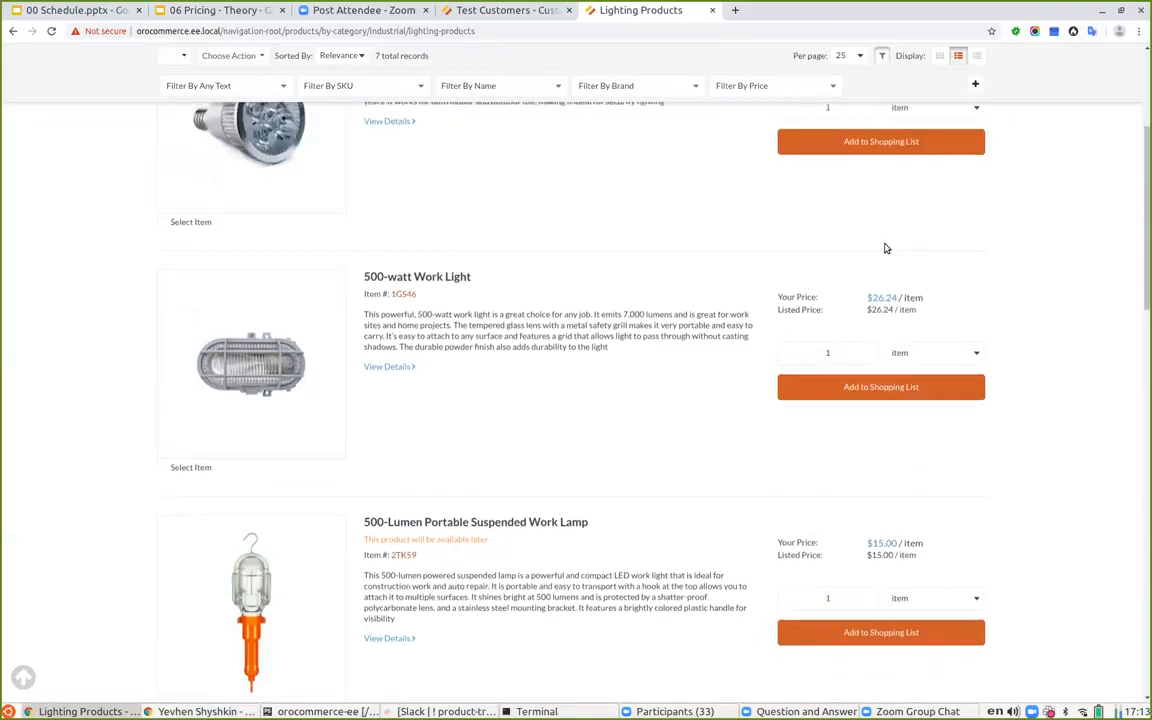
pyautogui.scroll(-2, 882, 262)
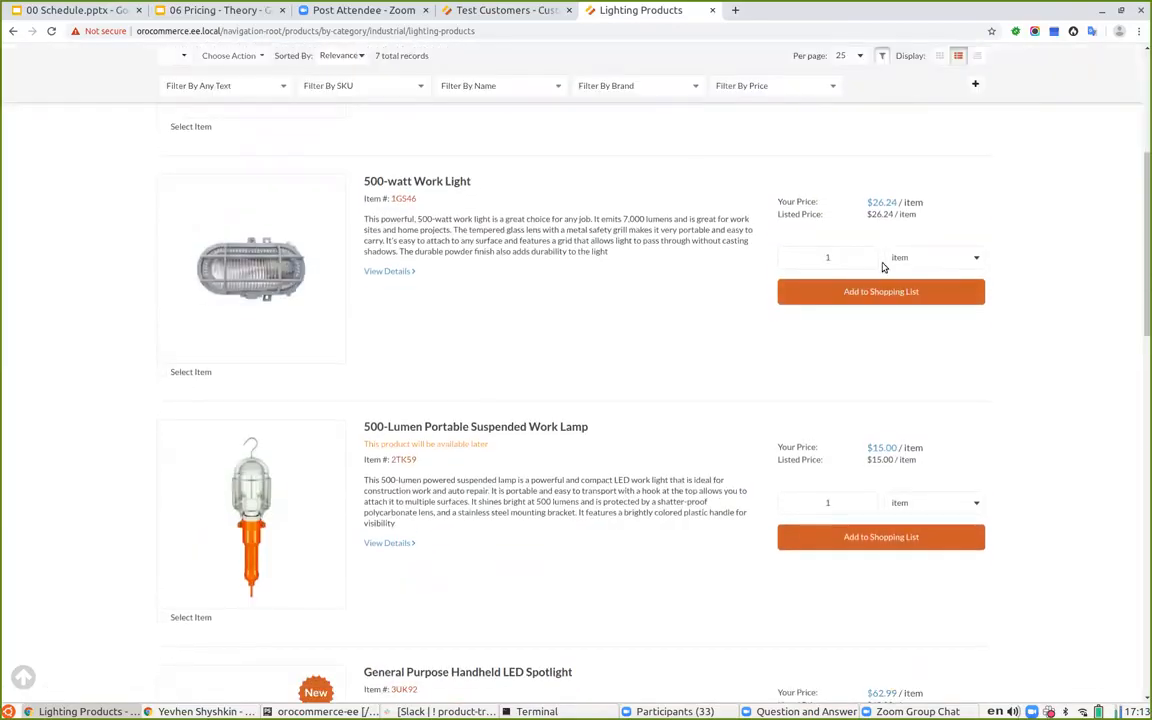
pyautogui.moveTo(875, 214)
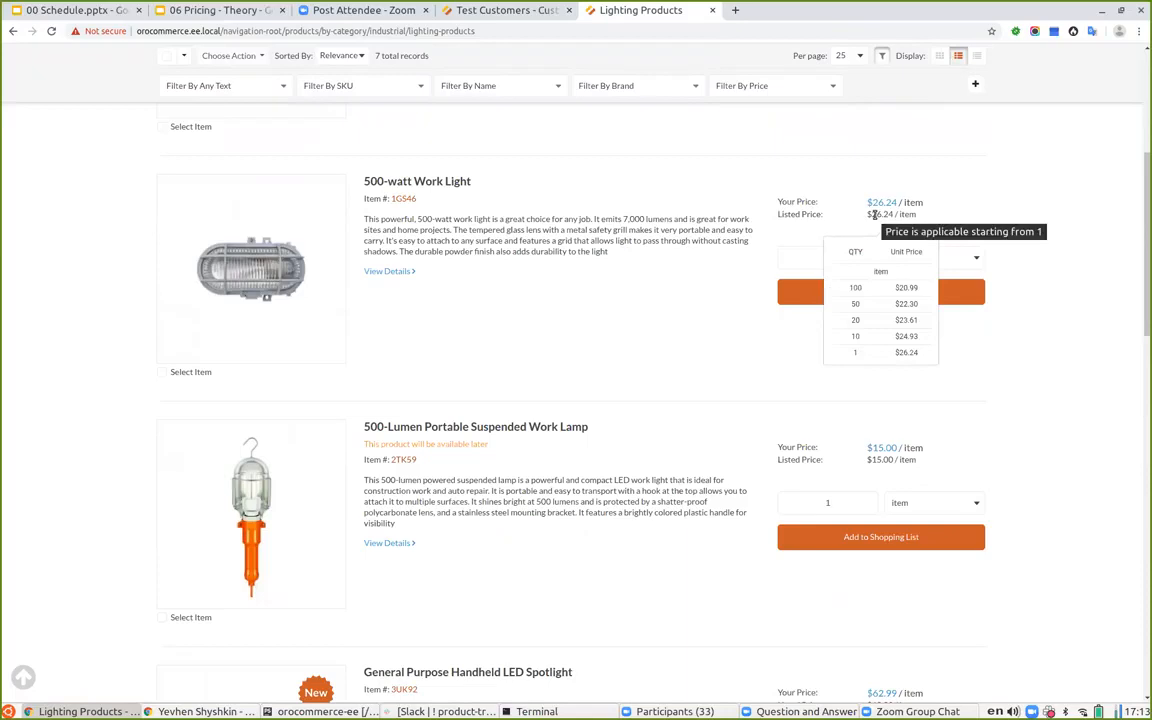
# Edit the Test Customers group, set the Default website's price list fallback to Current customer group only, and save and close.
pyautogui.click(481, 14)
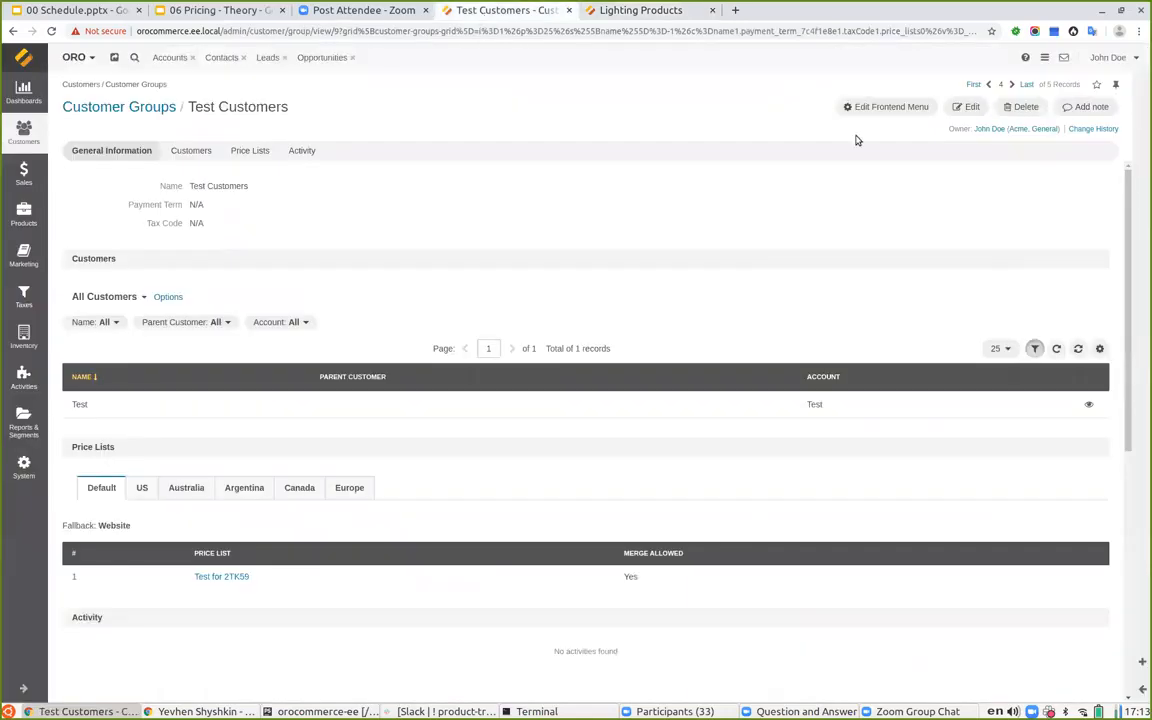
pyautogui.click(966, 107)
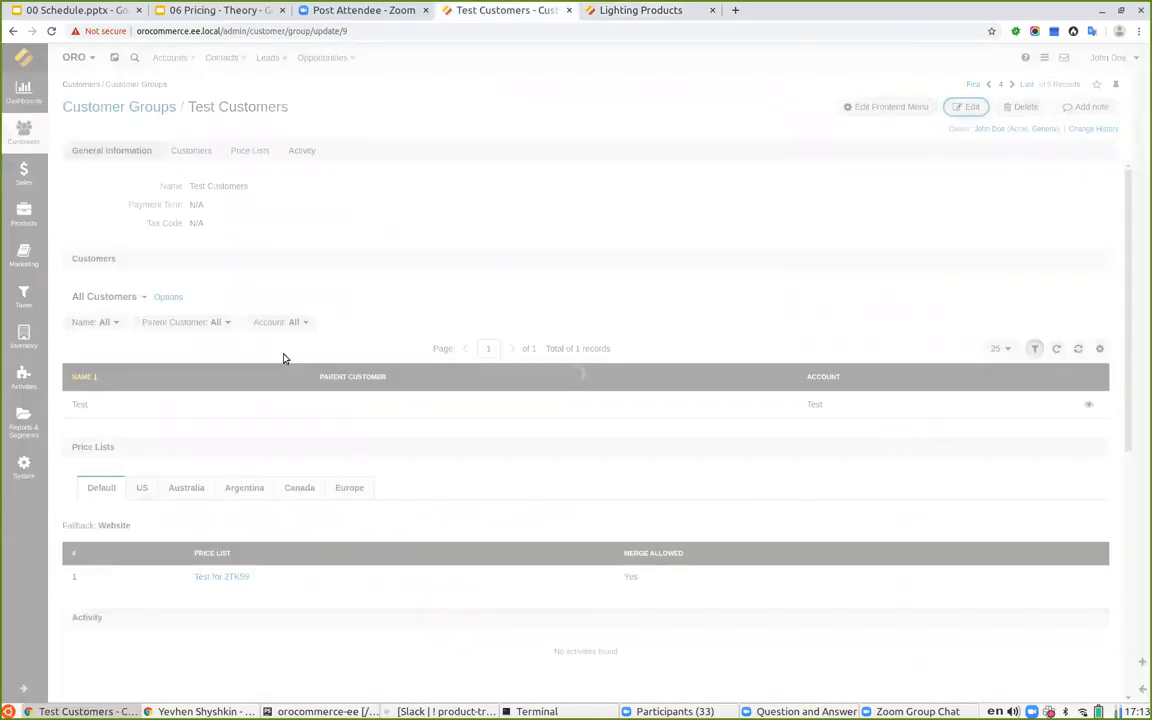
pyautogui.scroll(-3, 300, 420)
pyautogui.click(250, 476)
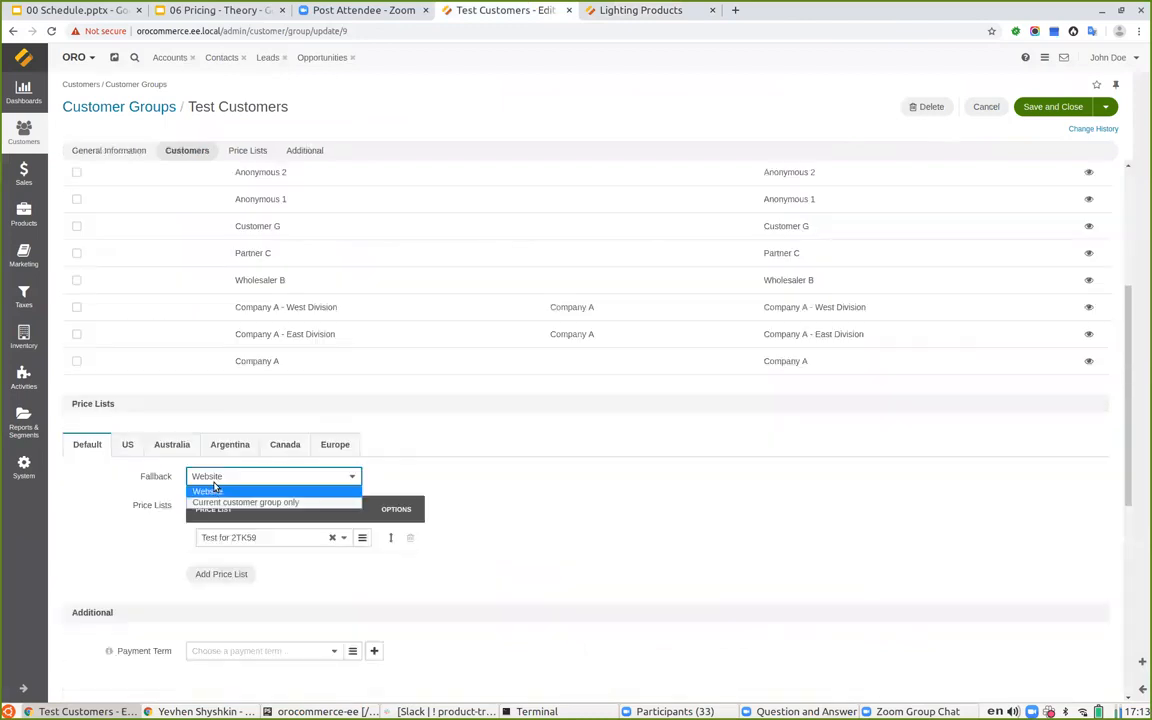
pyautogui.click(225, 503)
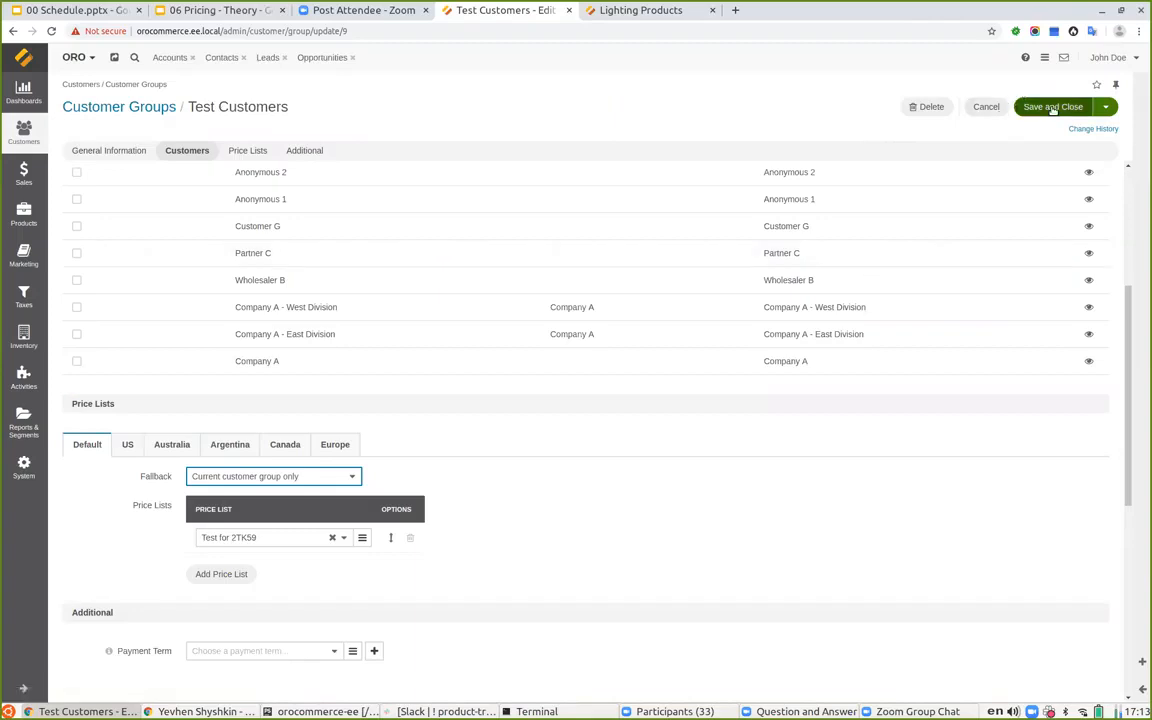
pyautogui.click(215, 539)
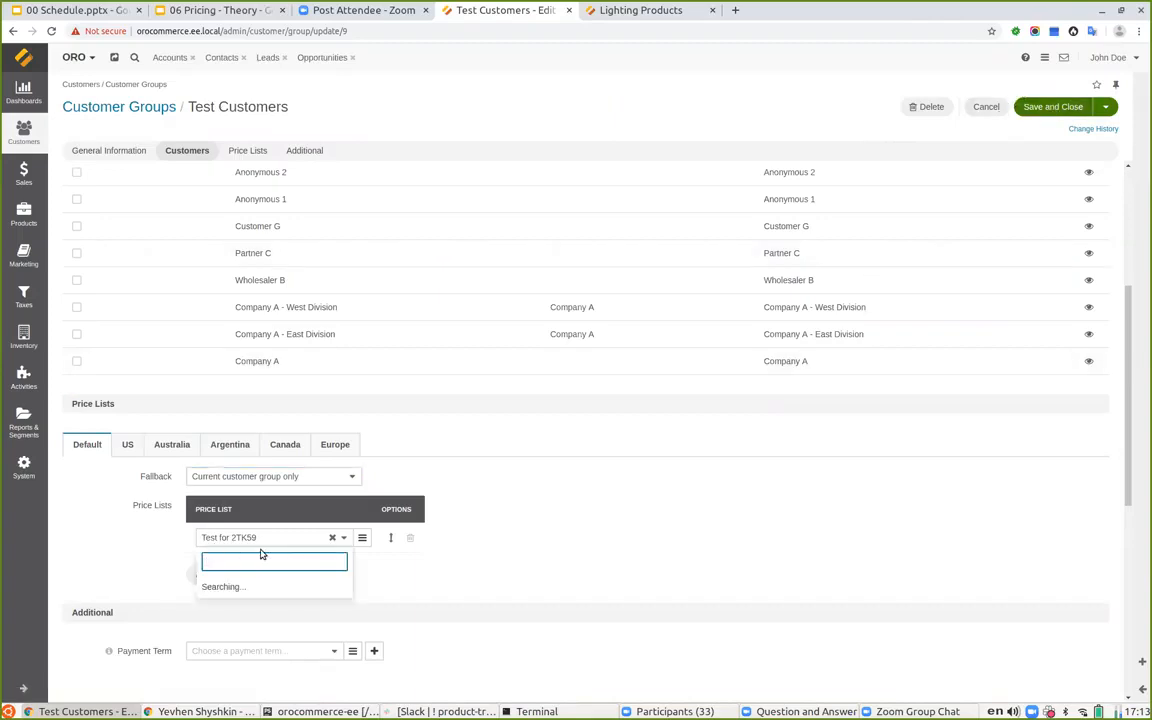
pyautogui.click(824, 446)
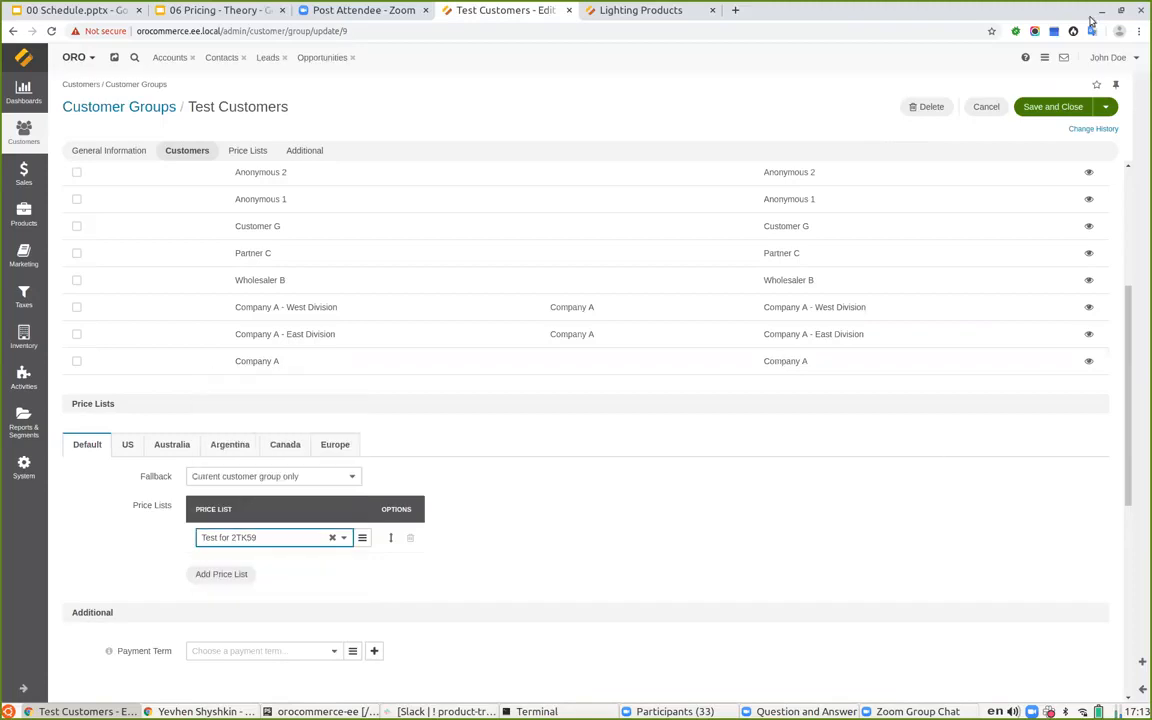
pyautogui.click(1054, 107)
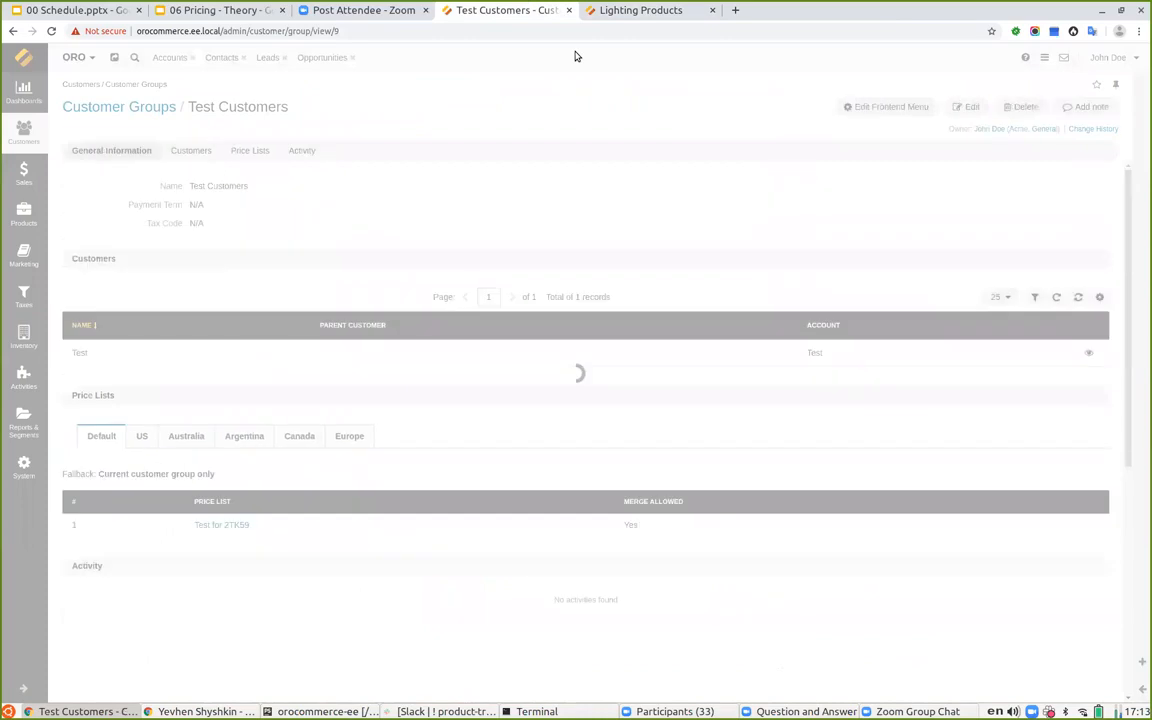
# Reload the storefront's Lighting Products category and compare the prices of the work lamp and the other products.
pyautogui.click(655, 9)
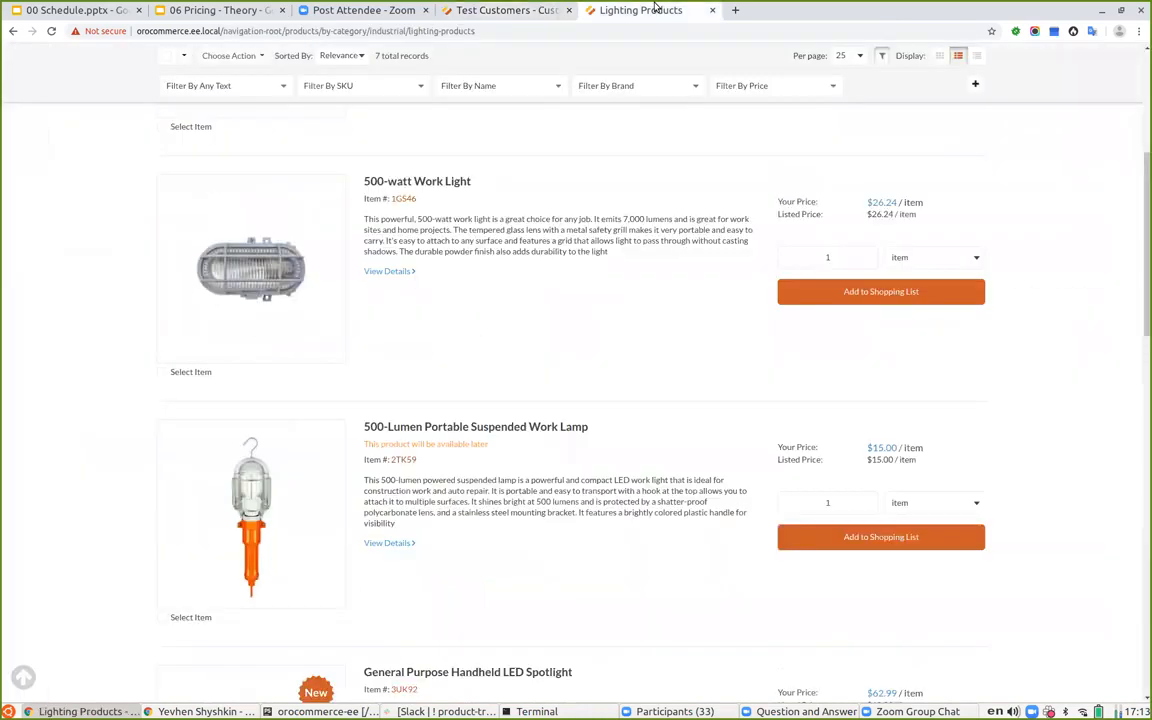
pyautogui.click(51, 31)
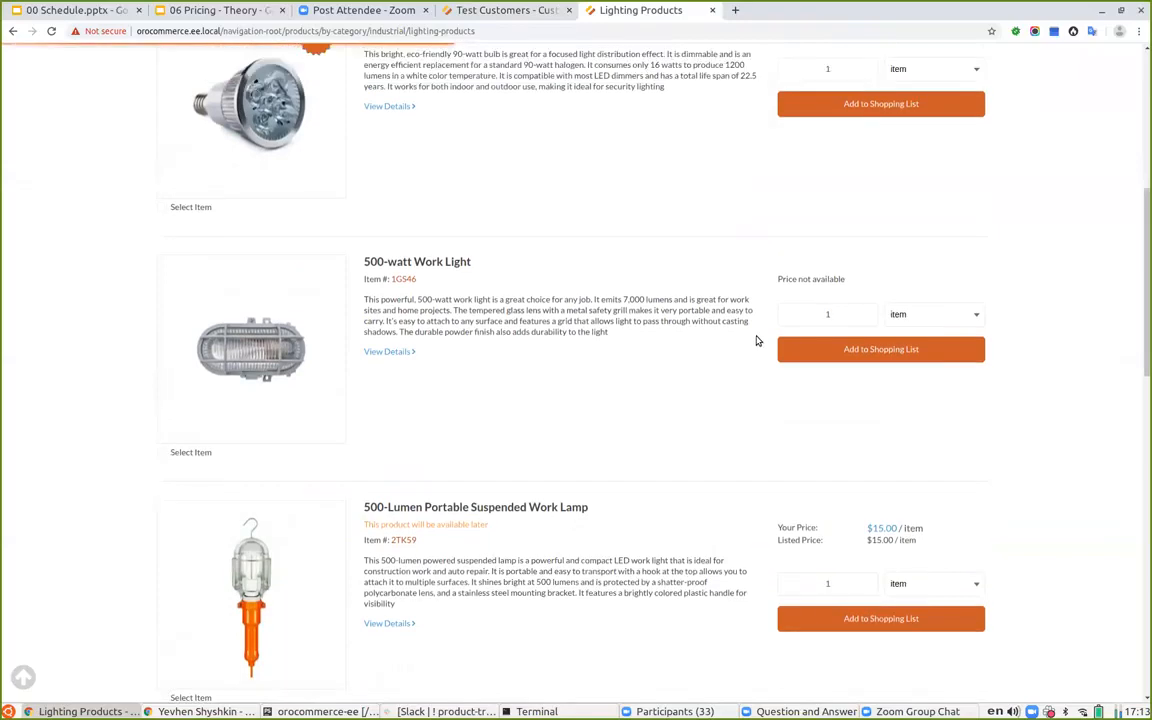
pyautogui.scroll(5, 760, 330)
pyautogui.scroll(-6, 831, 240)
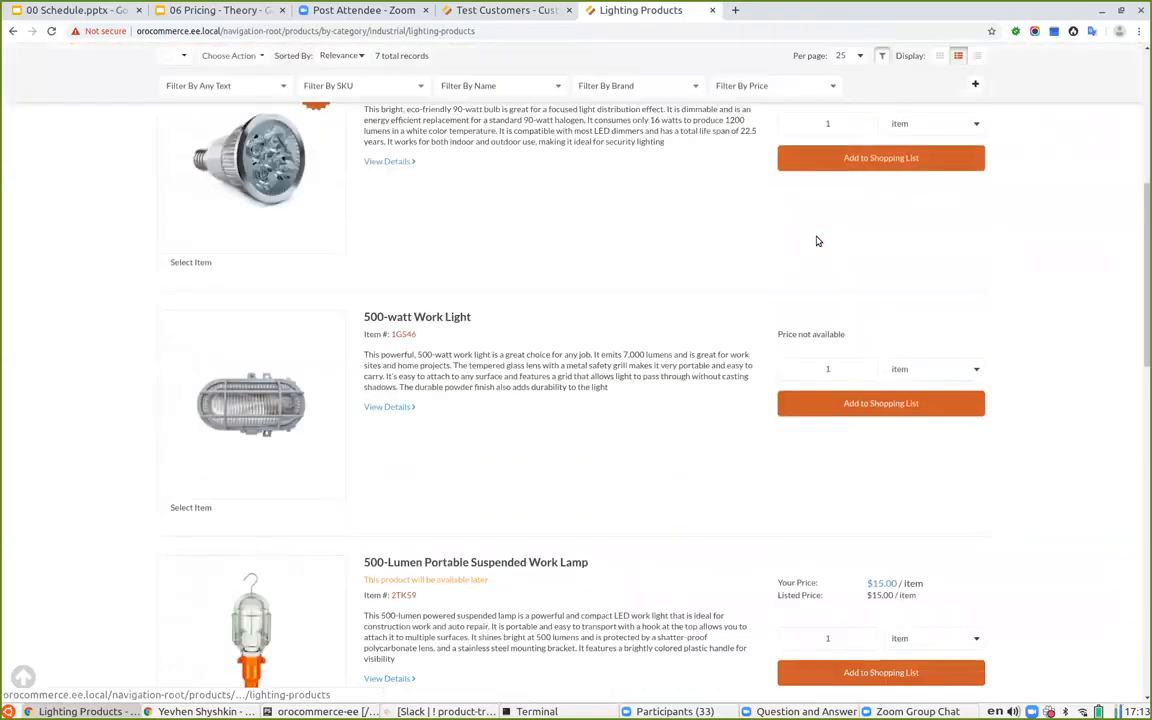
pyautogui.moveTo(900, 299)
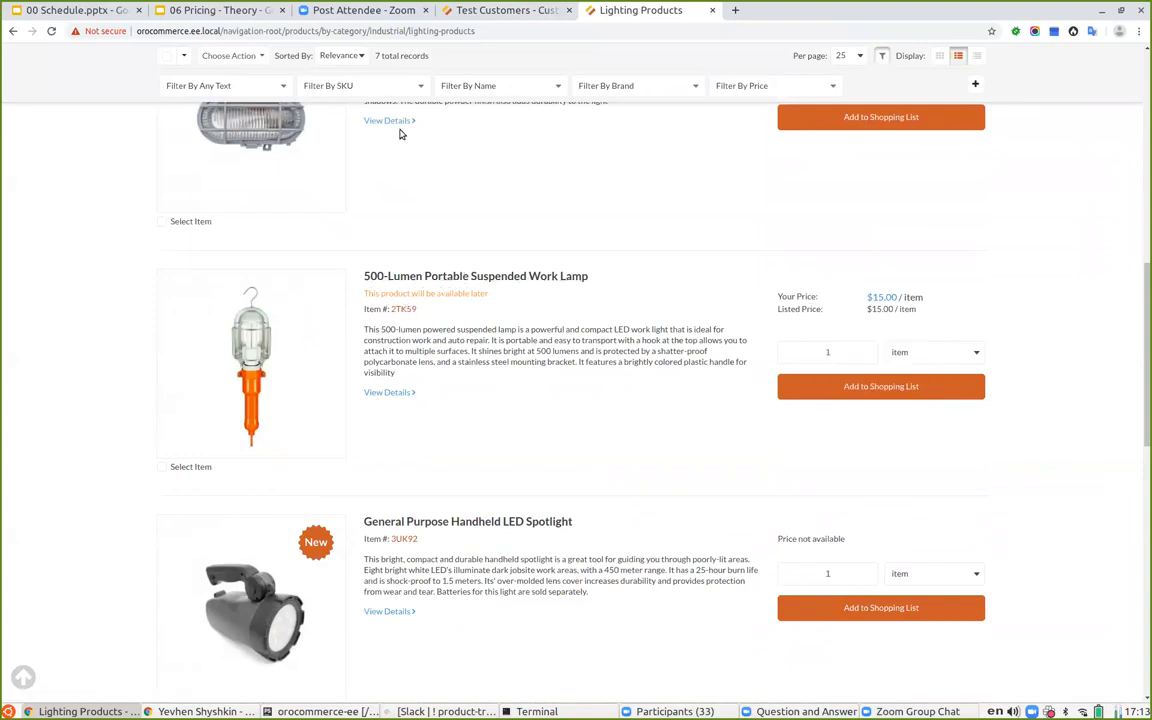
# Switch to the 06 Pricing - Theory slides, present the Customer price lists slide, and end the presentation.
pyautogui.click(483, 12)
pyautogui.click(232, 10)
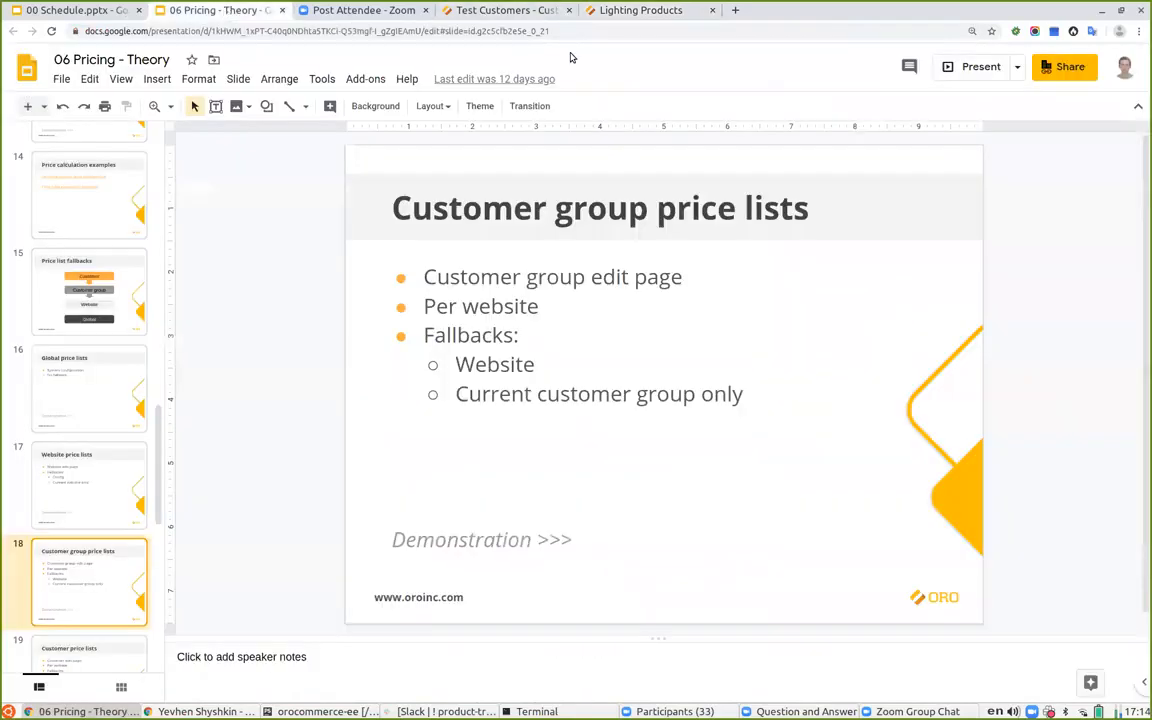
pyautogui.click(966, 68)
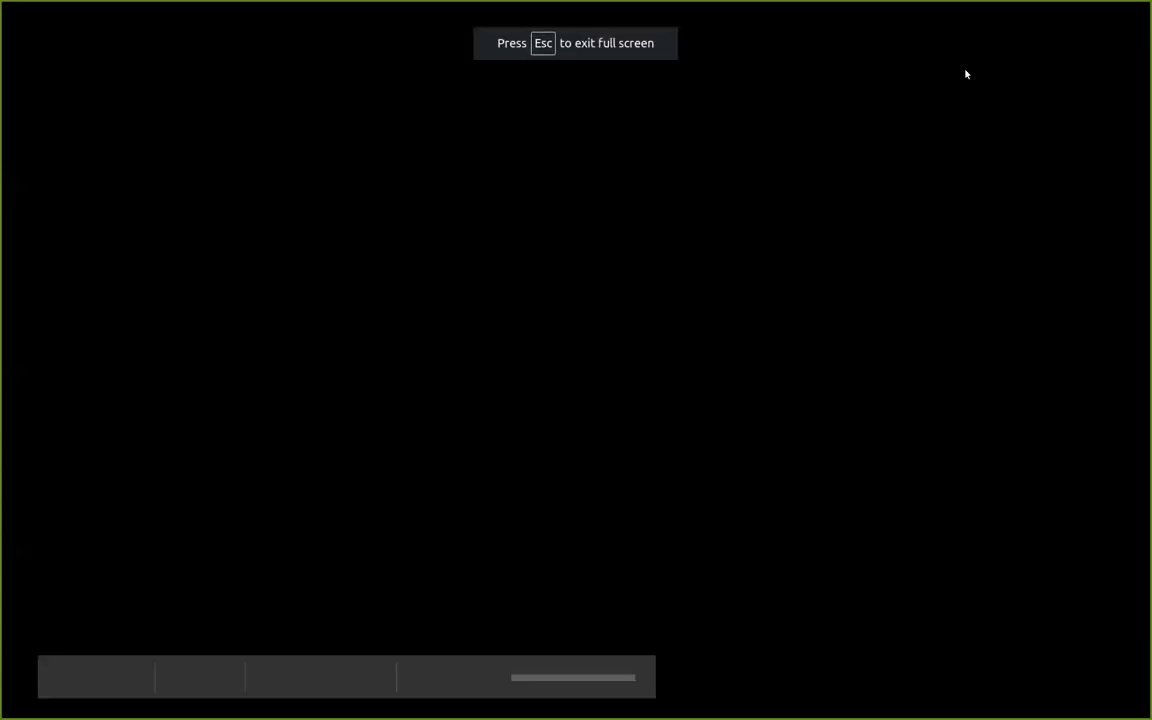
pyautogui.press('Right')
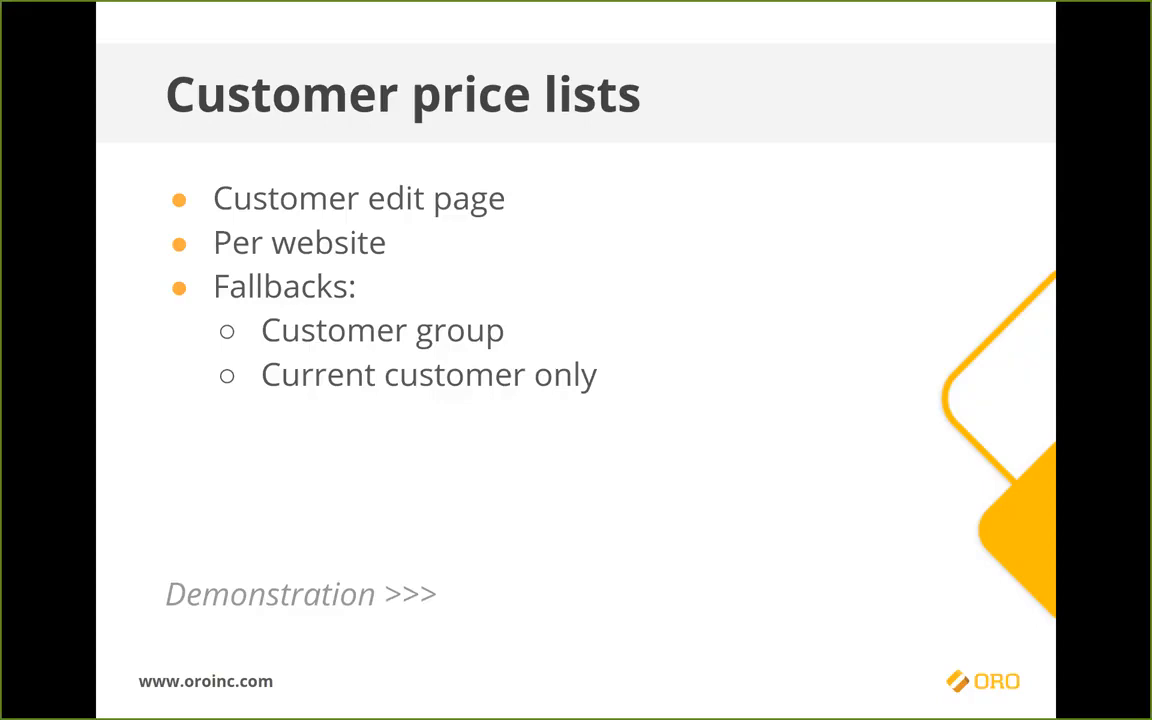
pyautogui.press('Escape')
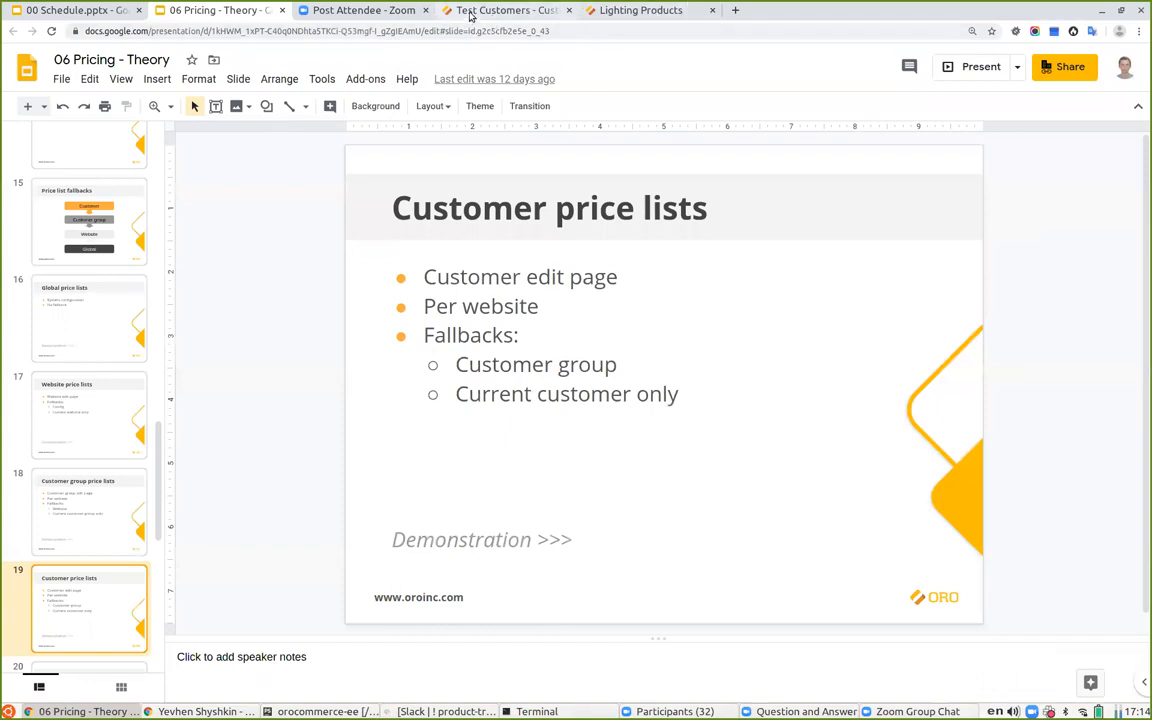
# Return to the OroCommerce back office, open the price lists under Sales, and copy the name Test for 2TK59.
pyautogui.click(452, 14)
pyautogui.click(15, 143)
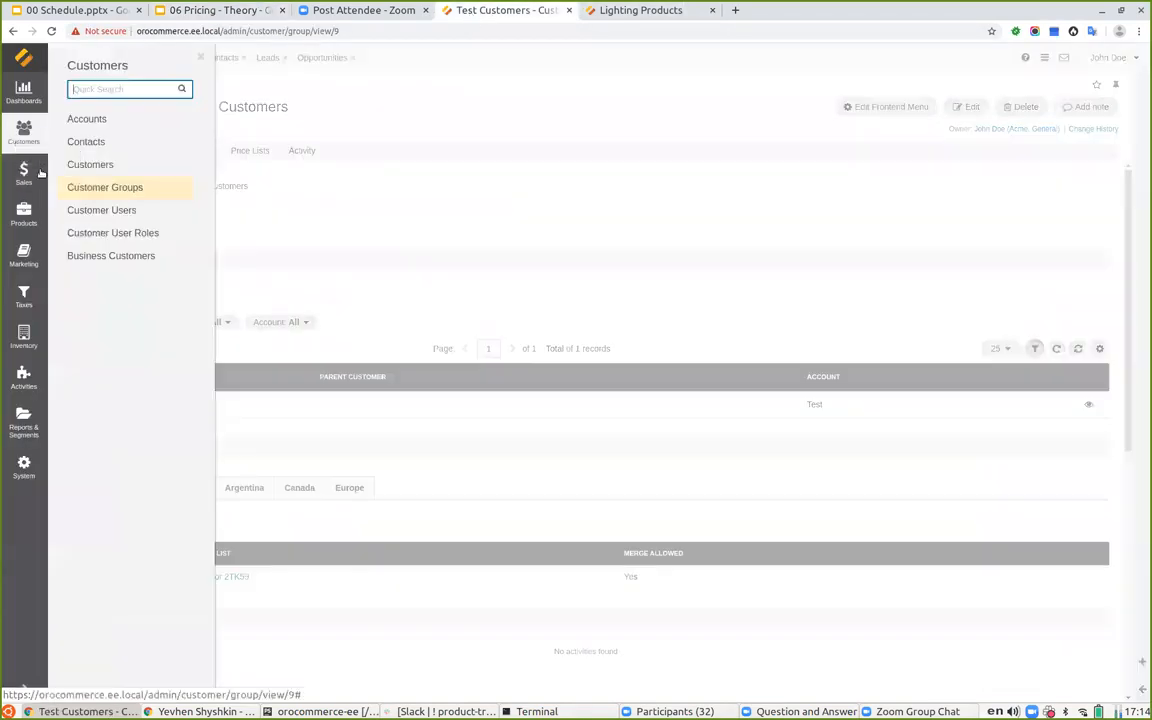
pyautogui.click(25, 218)
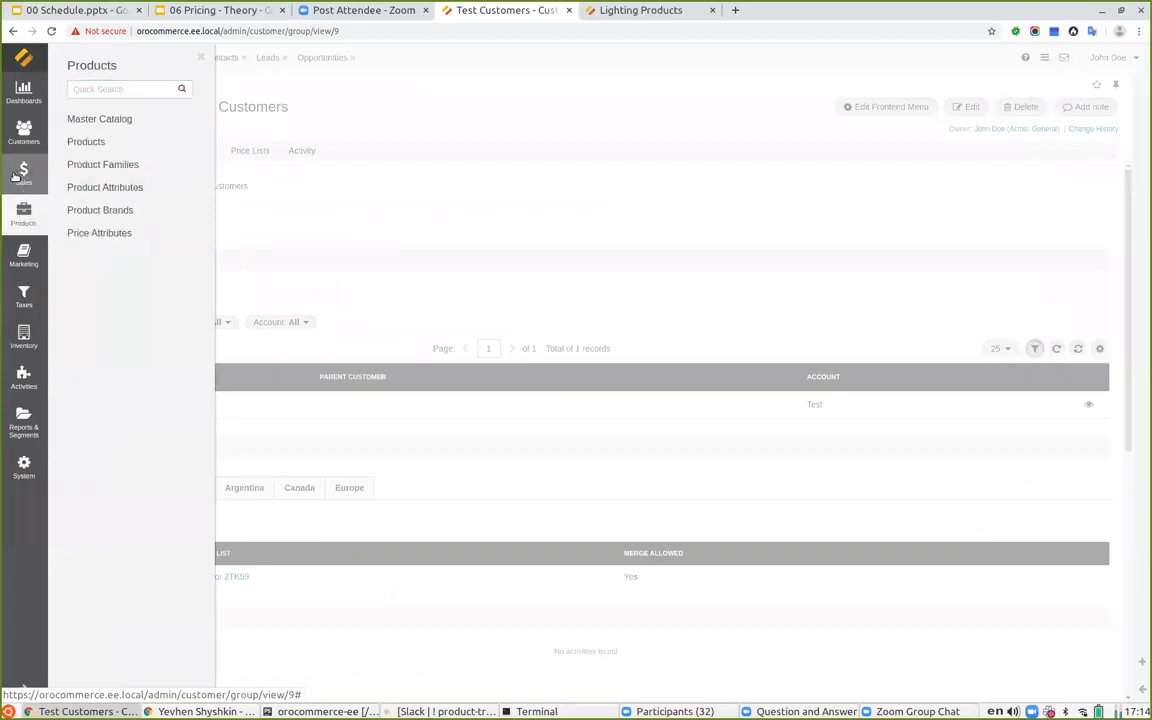
pyautogui.click(22, 170)
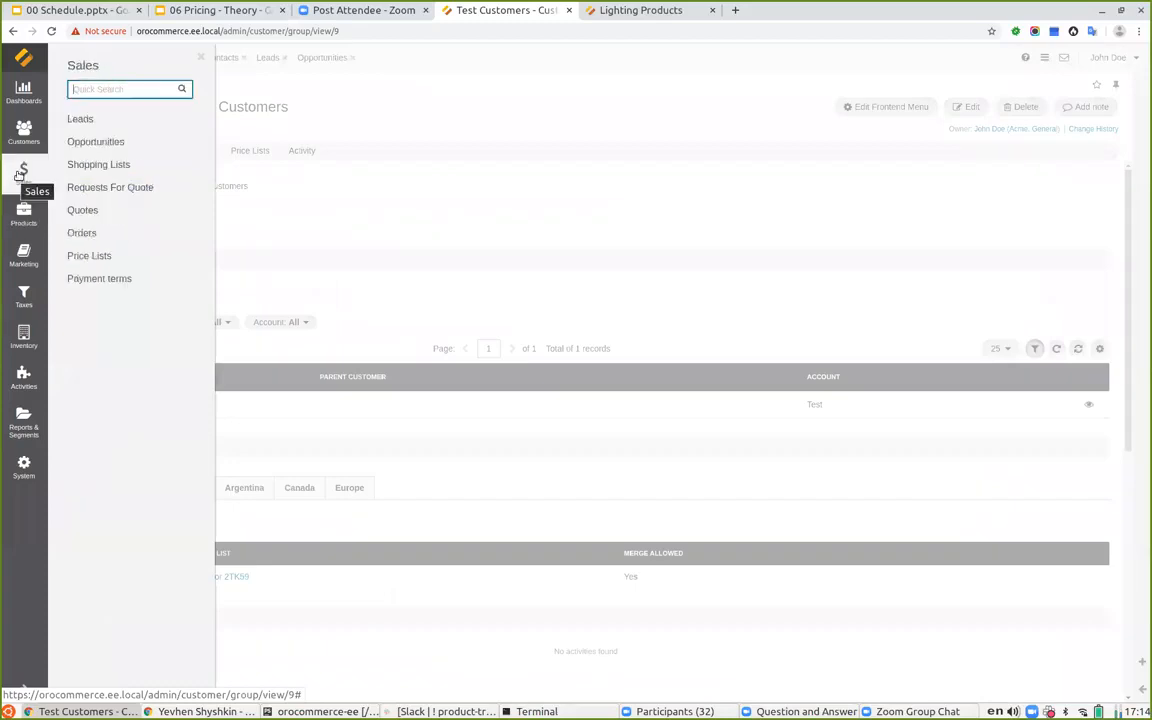
pyautogui.click(86, 256)
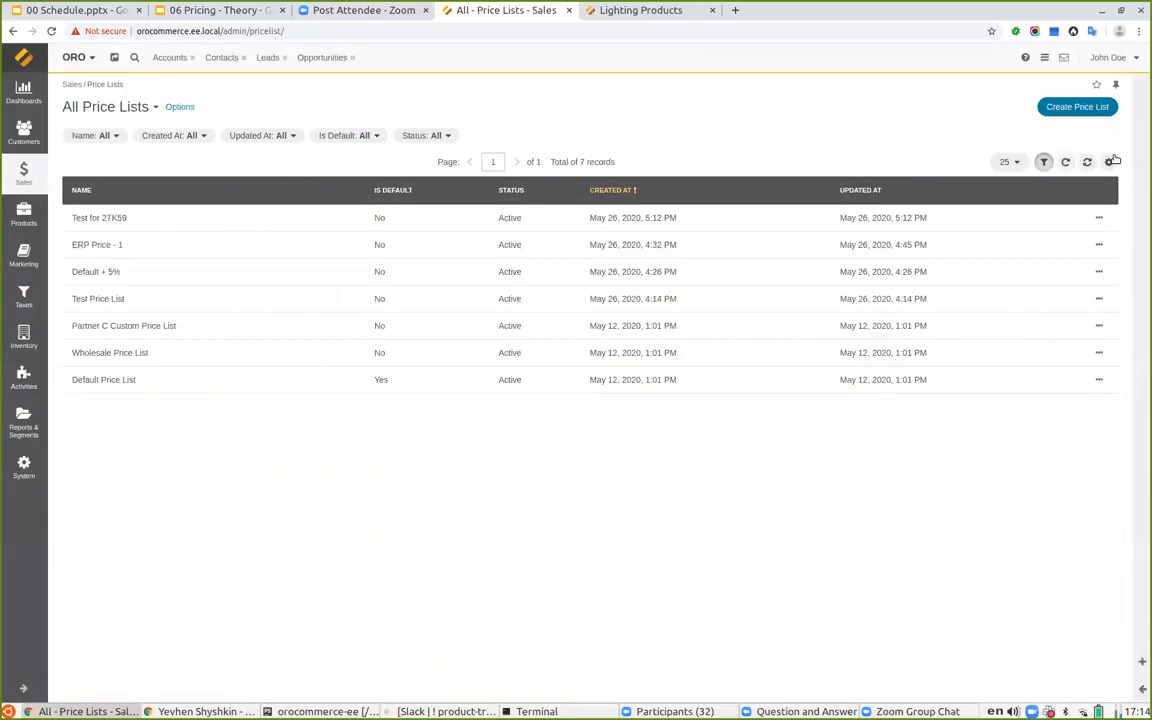
pyautogui.click(1075, 108)
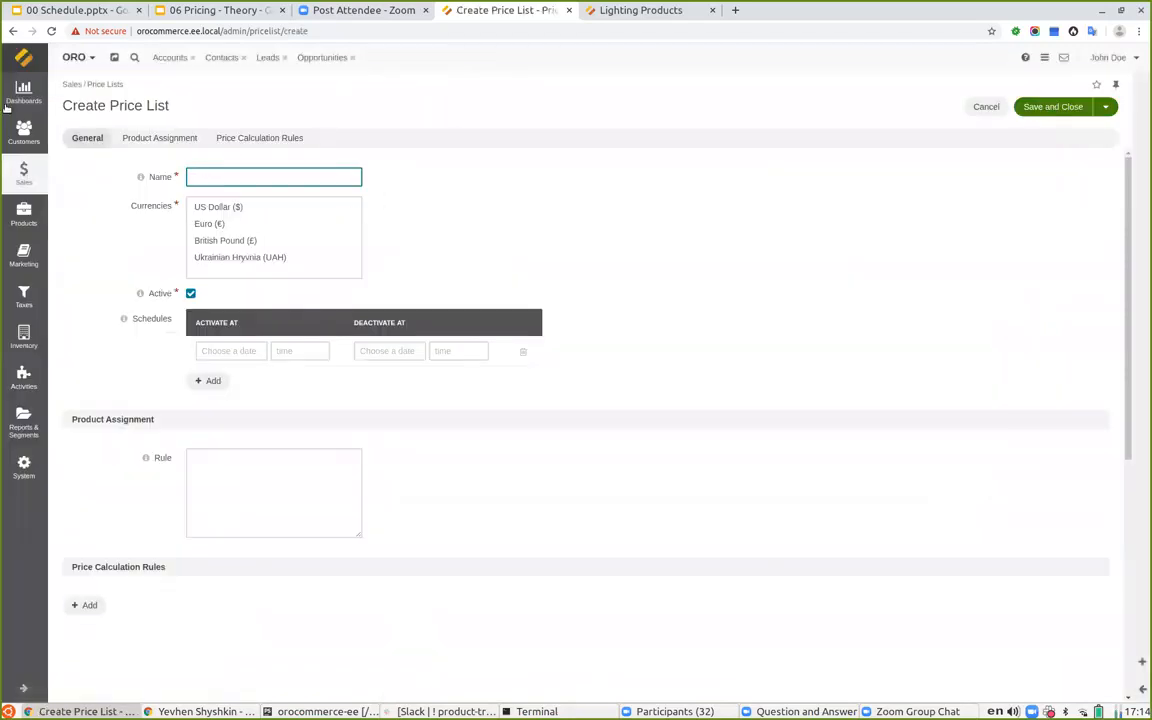
pyautogui.click(10, 33)
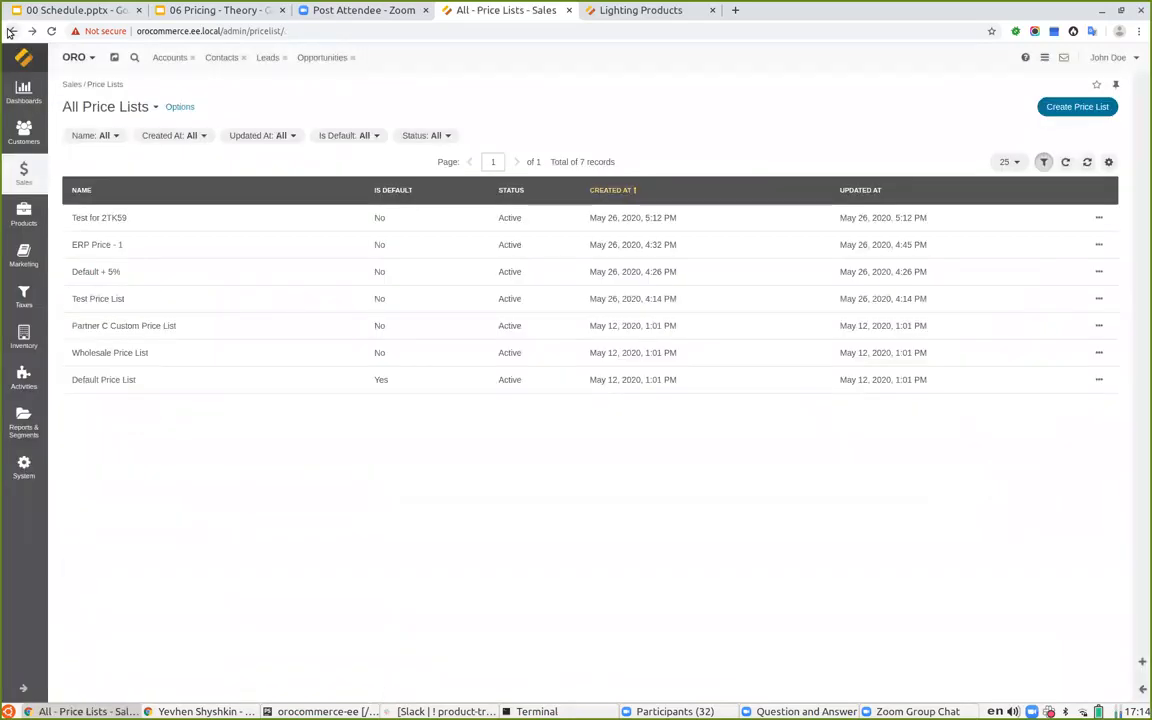
pyautogui.moveTo(128, 217); pyautogui.dragTo(70, 219)
pyautogui.hotkey('ctrl', 'c')
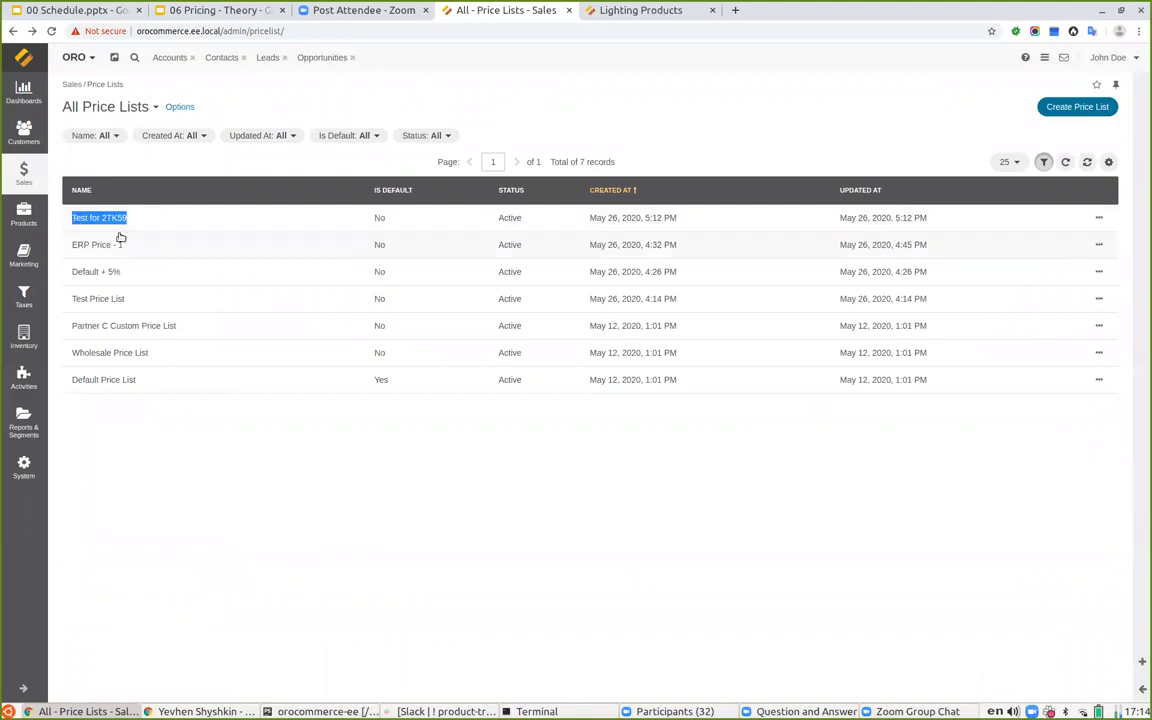
# Start a new price list named Test for 2TK59 - 10%, using the copied name, with US Dollar as its currency.
pyautogui.click(1073, 106)
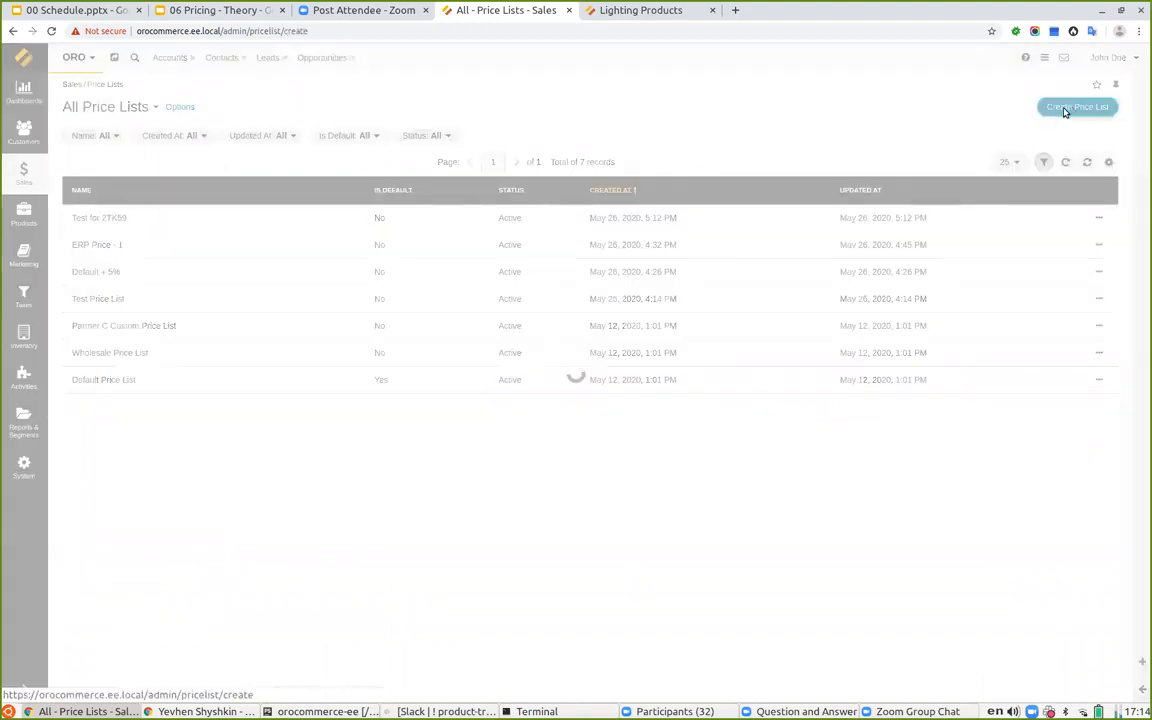
pyautogui.hotkey('ctrl', 'v')
pyautogui.write('-')
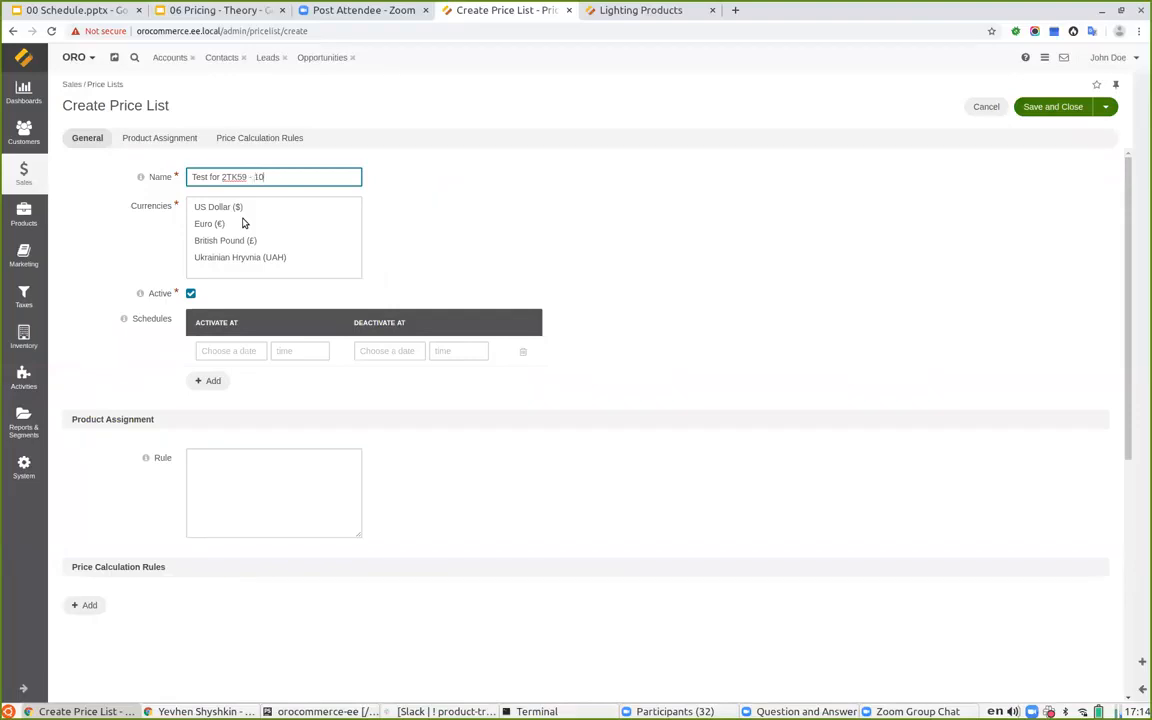
pyautogui.click(252, 257)
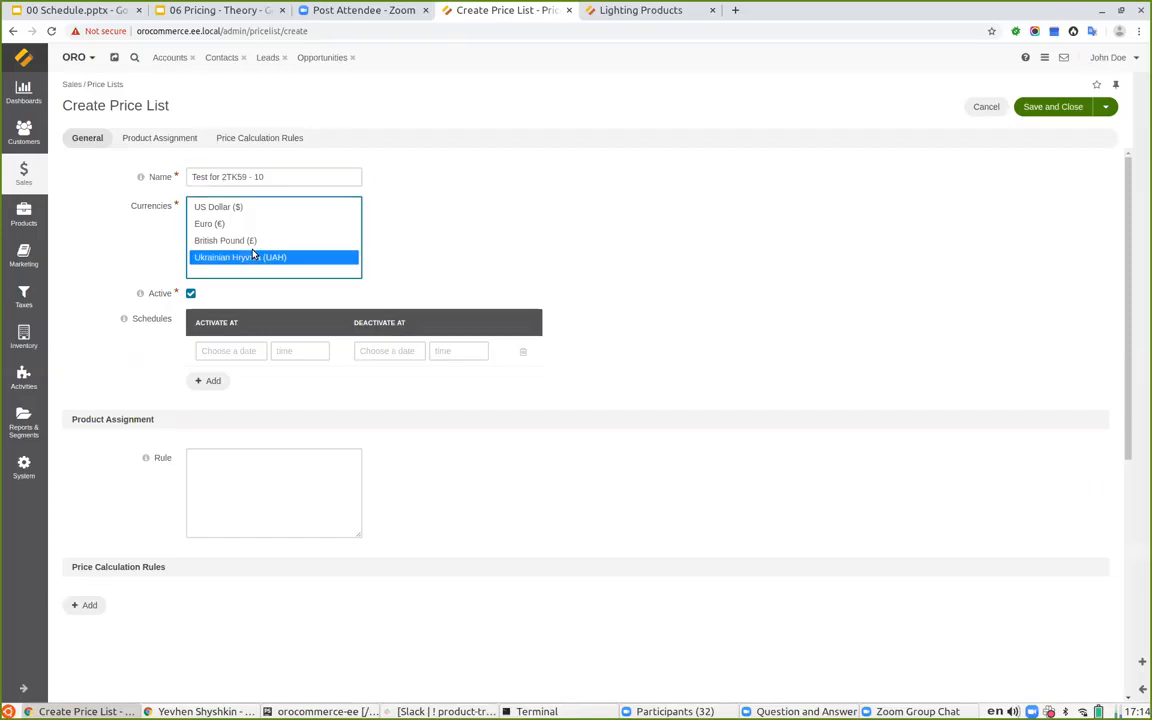
pyautogui.click(287, 176)
pyautogui.write('10%')
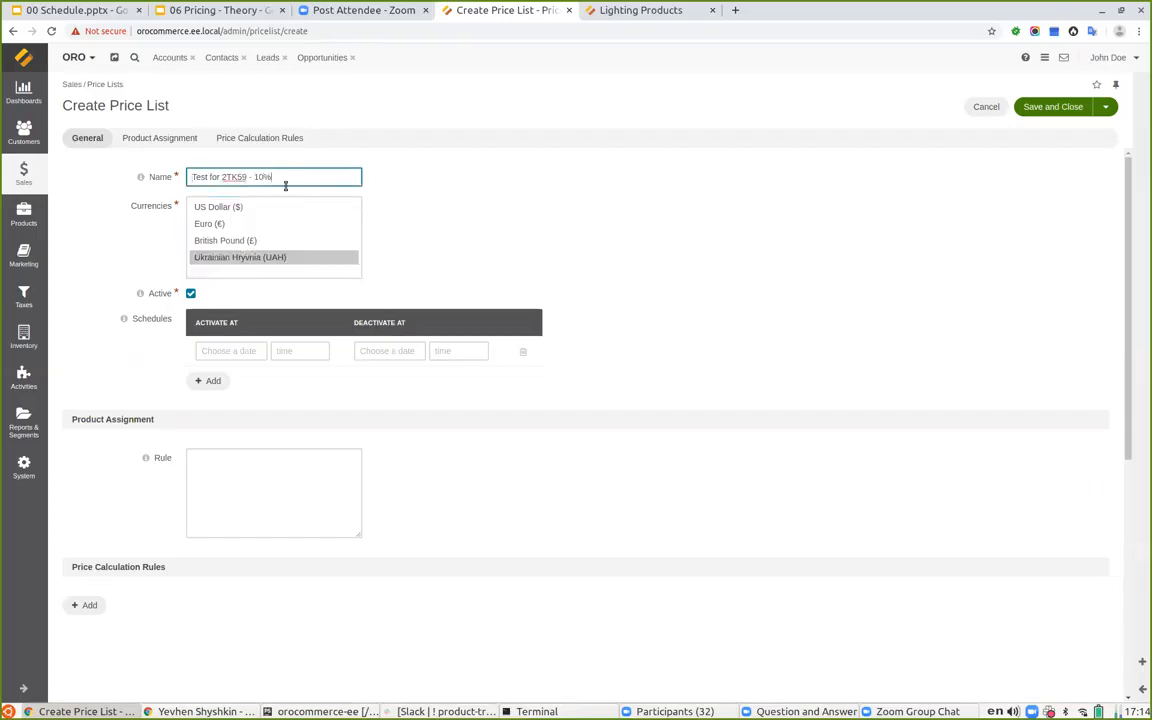
pyautogui.click(218, 206)
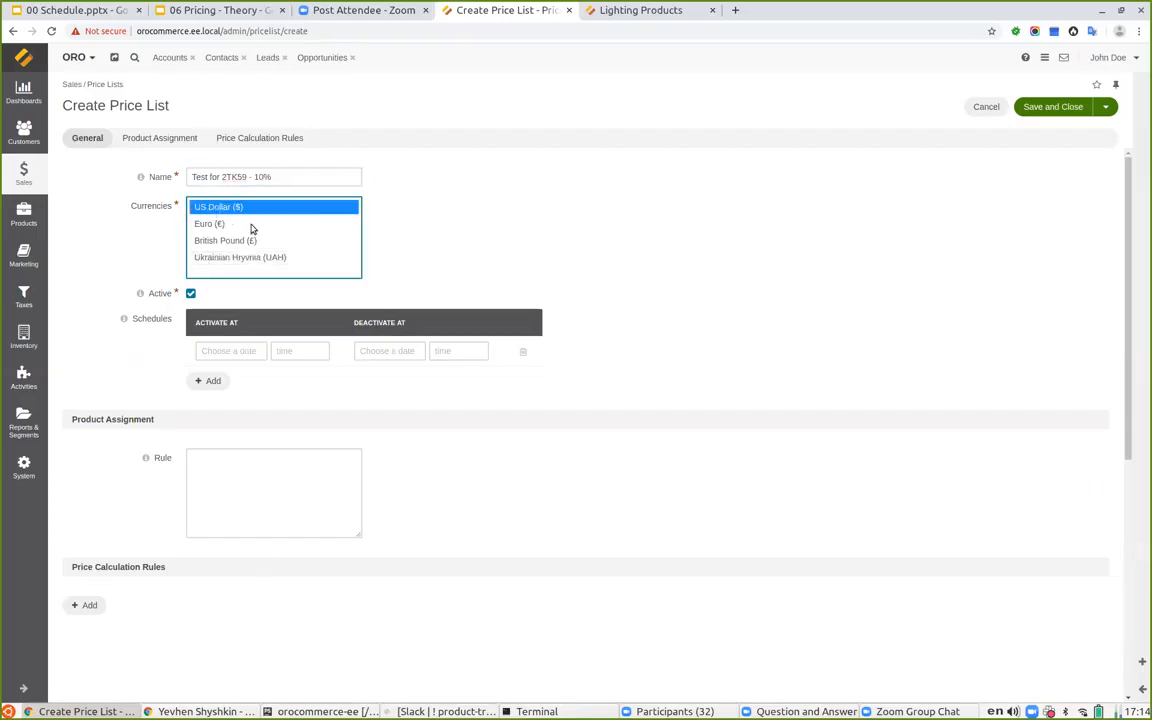
# Enter the product assignment rule product.id > 0 for the new price list.
pyautogui.click(247, 507)
pyautogui.write('p')
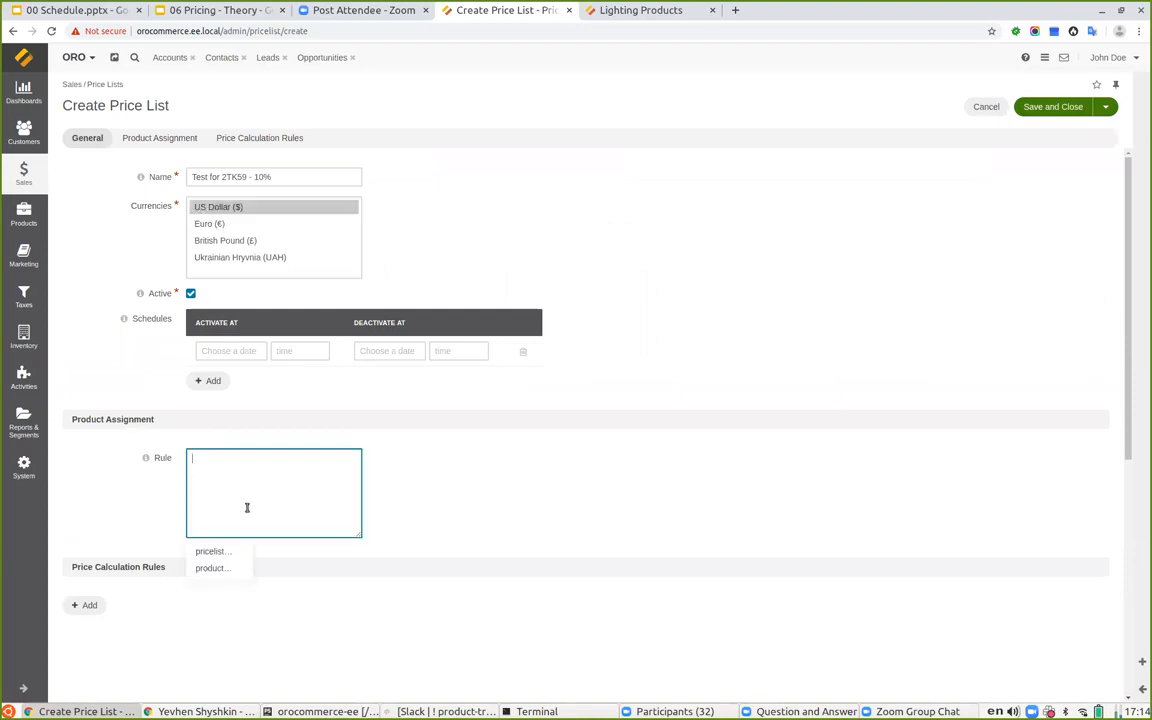
pyautogui.click(216, 568)
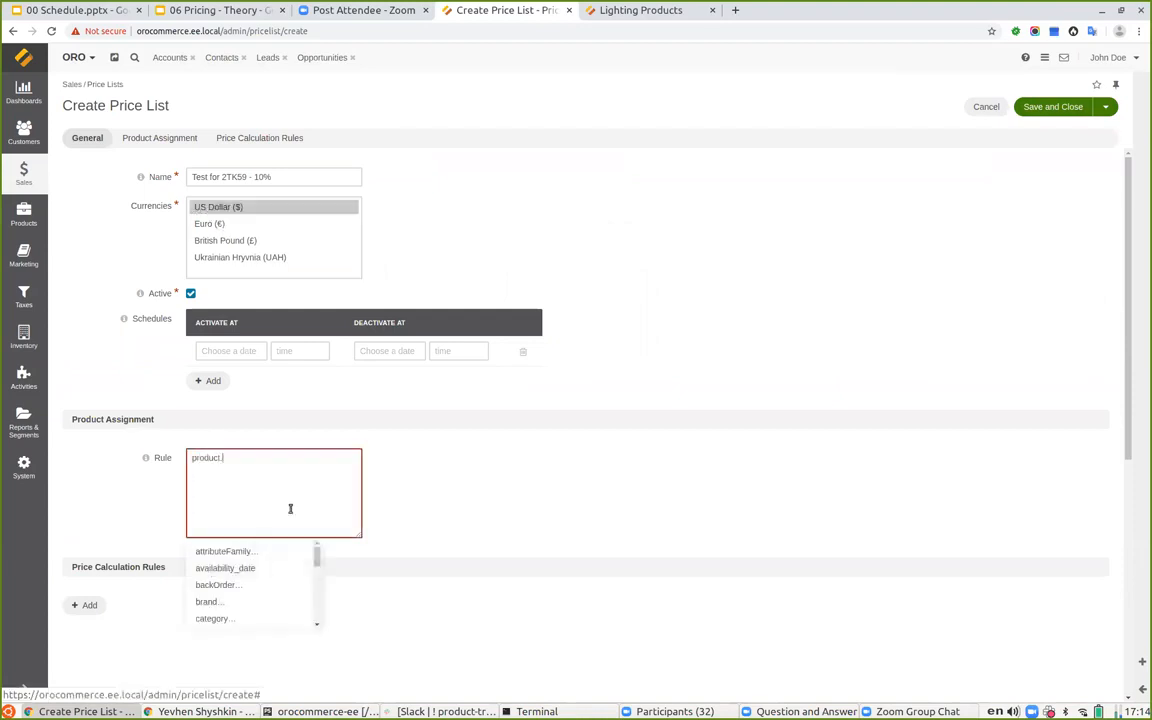
pyautogui.scroll(-2, 244, 570)
pyautogui.scroll(-3, 245, 573)
pyautogui.click(221, 578)
pyautogui.write('> 0')
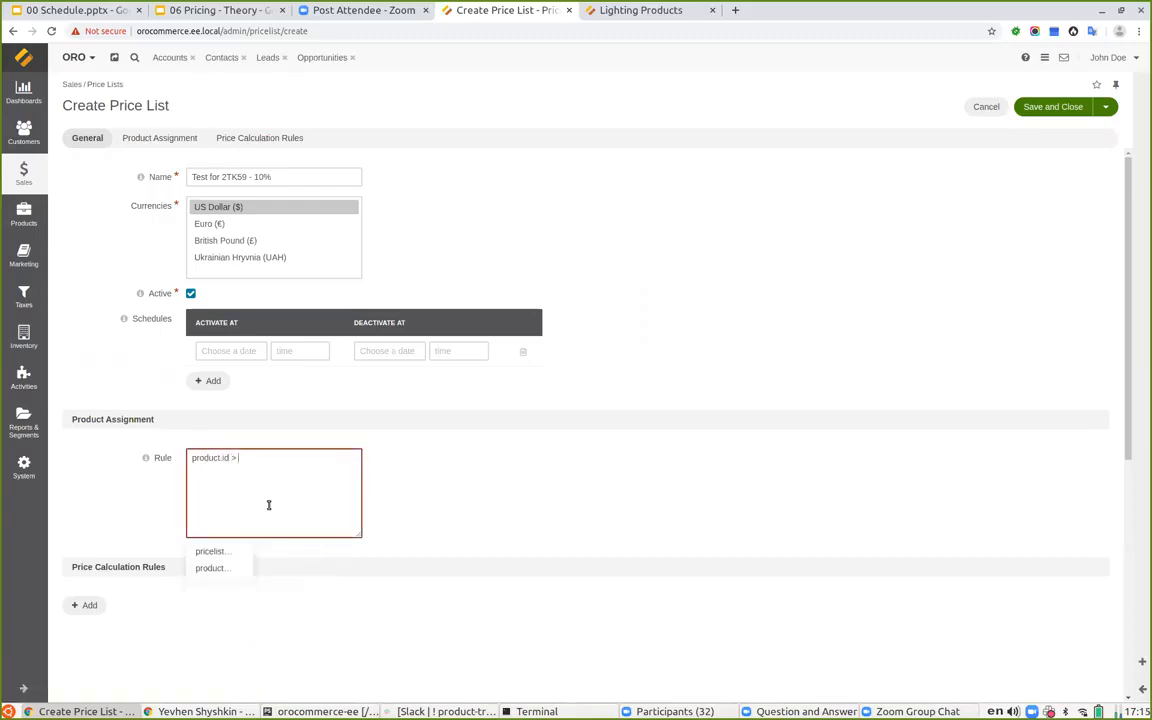
pyautogui.click(635, 537)
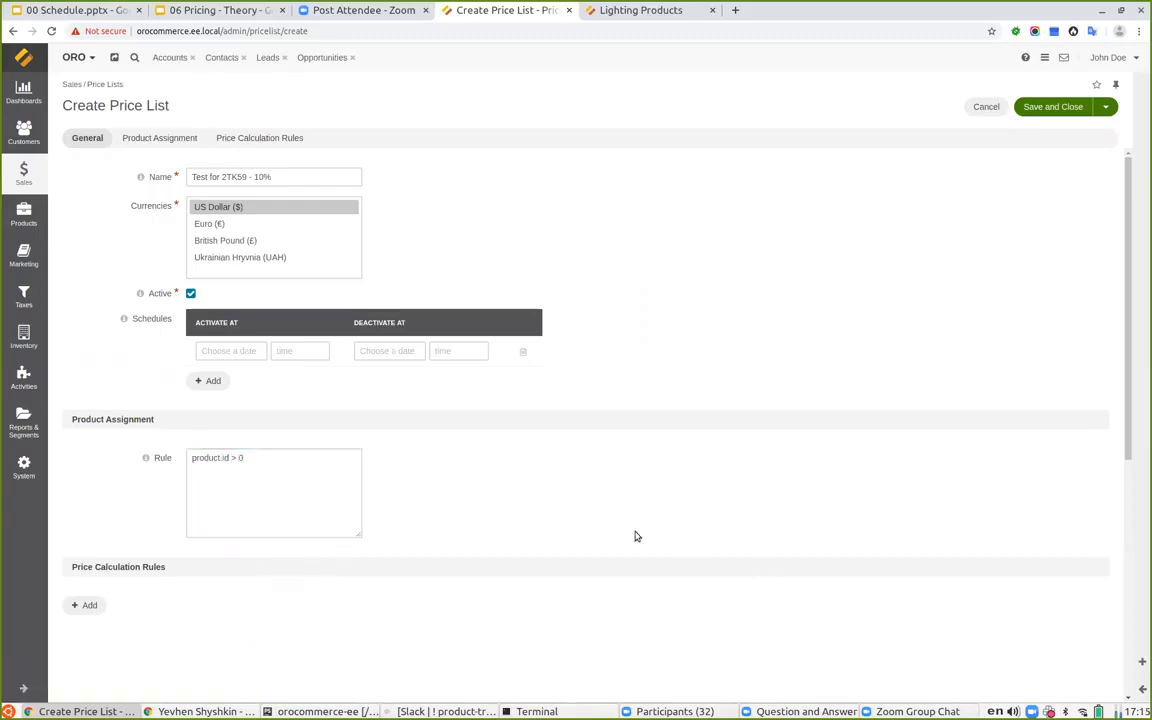
# Add a price calculation rule for quantity 1, unit item, in US dollars, checking the storefront for the product's unit.
pyautogui.click(84, 605)
pyautogui.scroll(-2, 135, 608)
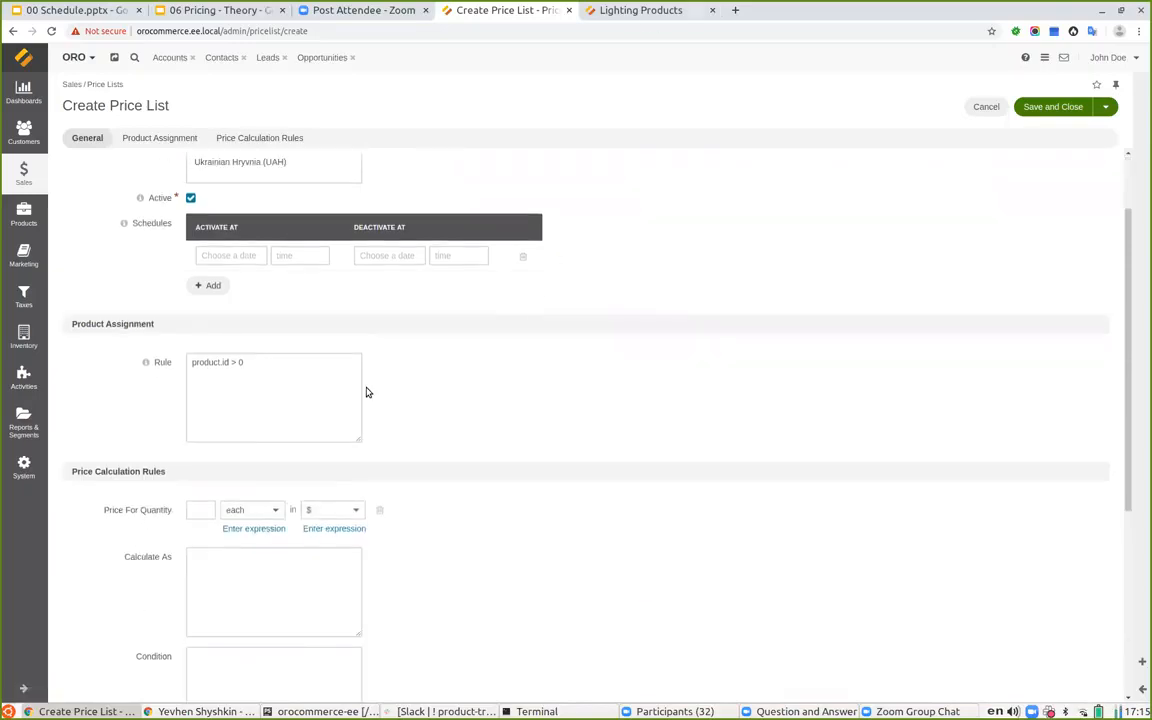
pyautogui.click(615, 10)
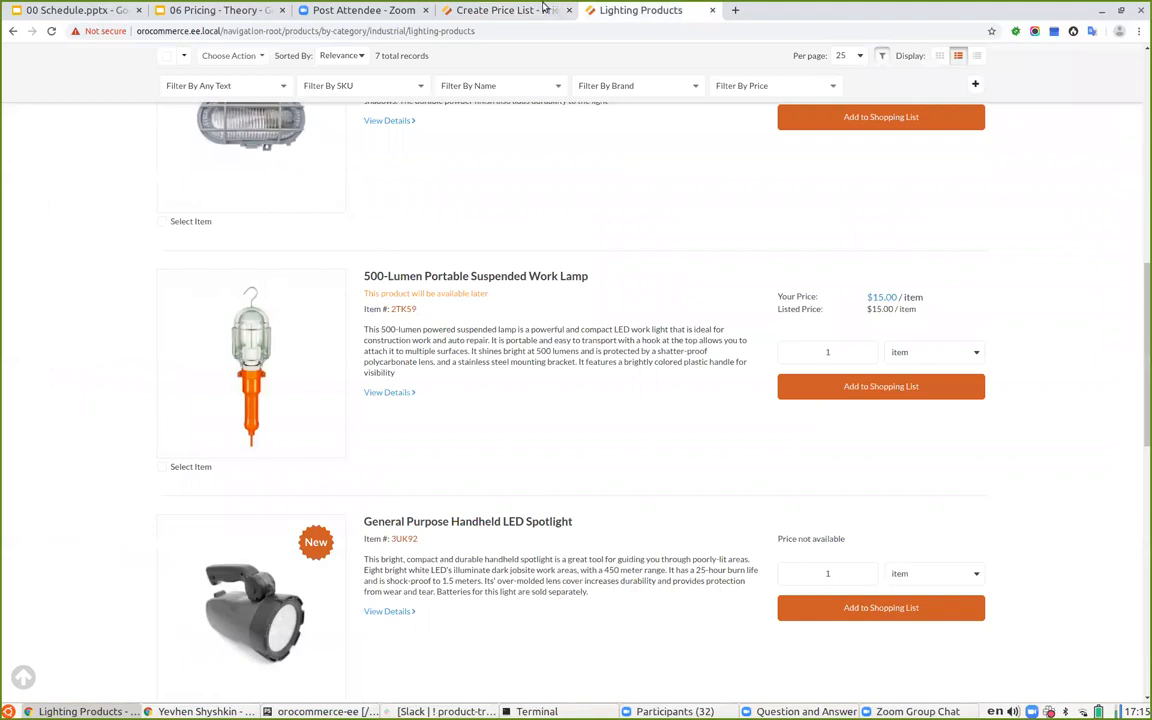
pyautogui.click(503, 10)
pyautogui.click(233, 511)
pyautogui.click(256, 549)
pyautogui.click(199, 509)
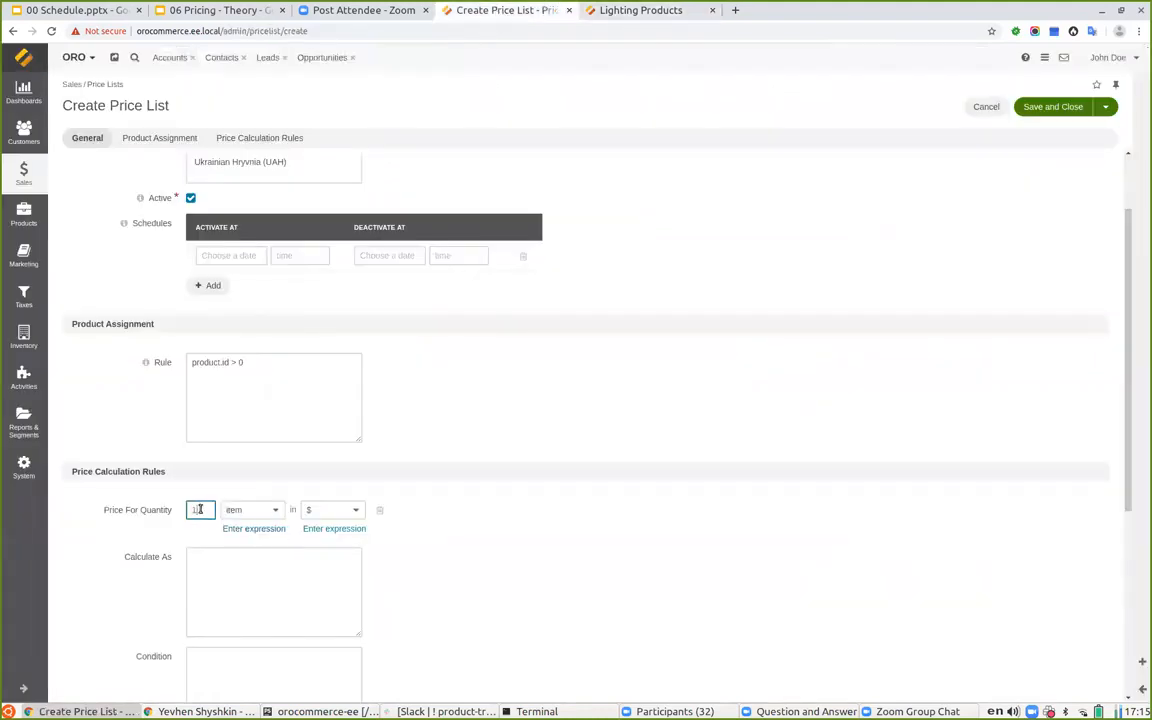
# Set the rule's calculation to pricelist[10].prices.value * 0.9, using Test for 2TK59 as the source price list.
pyautogui.click(293, 592)
pyautogui.click(216, 658)
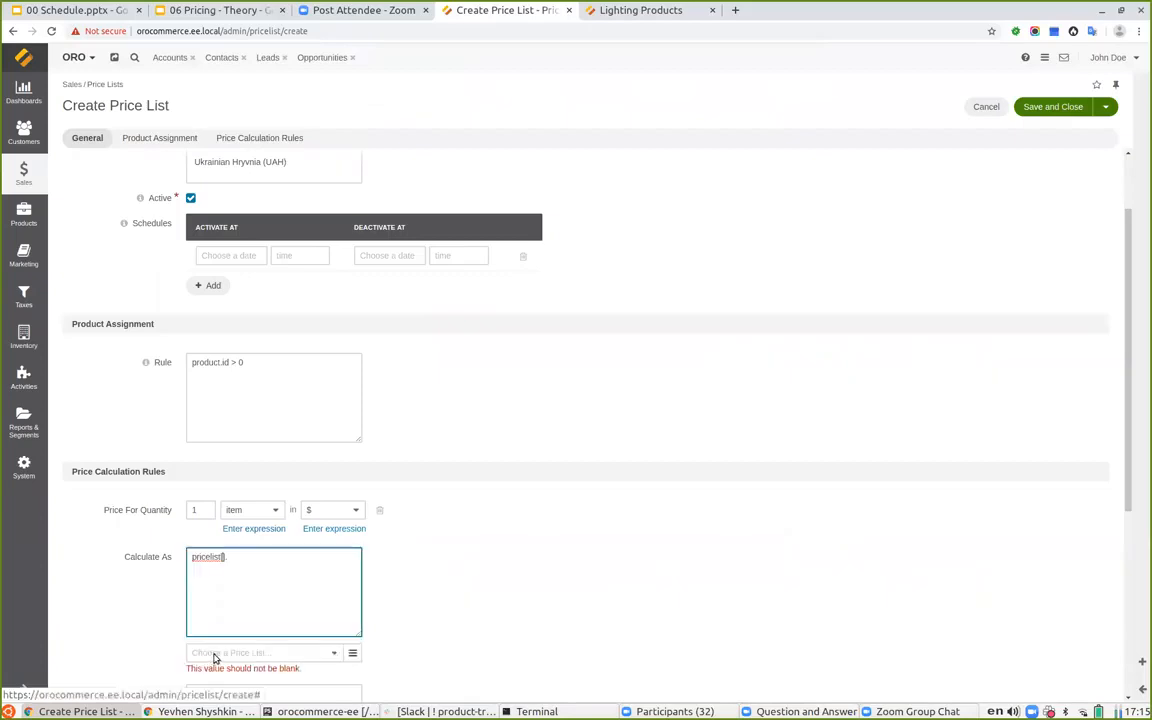
pyautogui.click(352, 653)
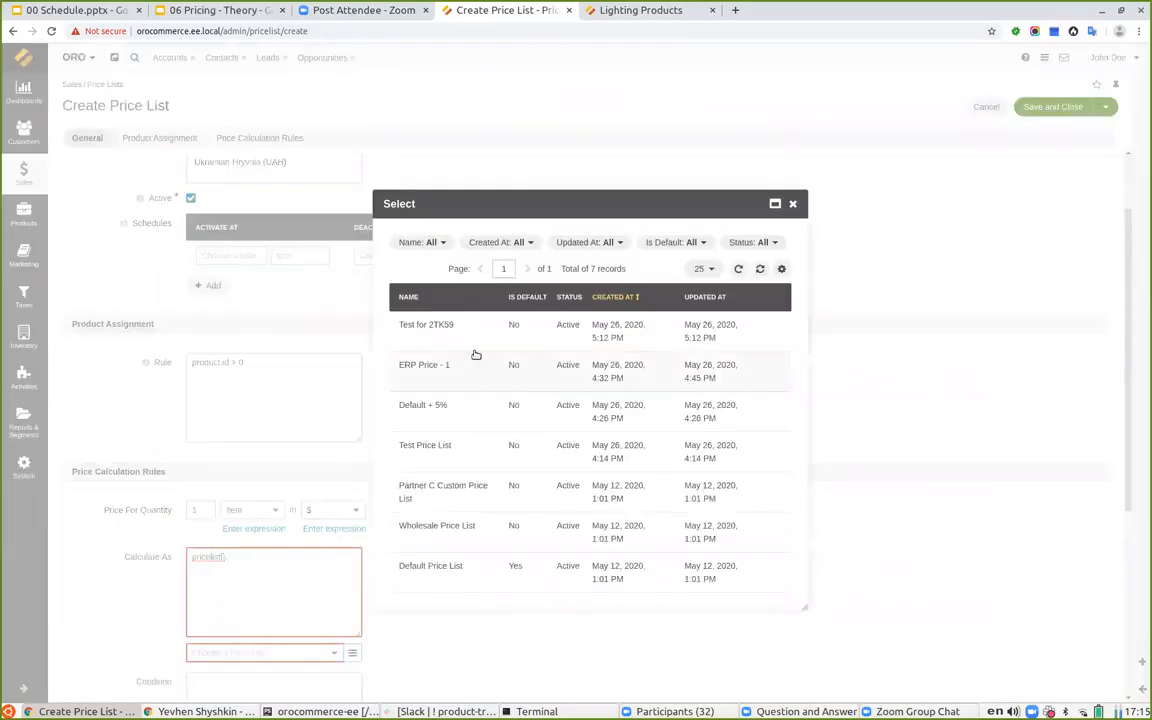
pyautogui.click(455, 395)
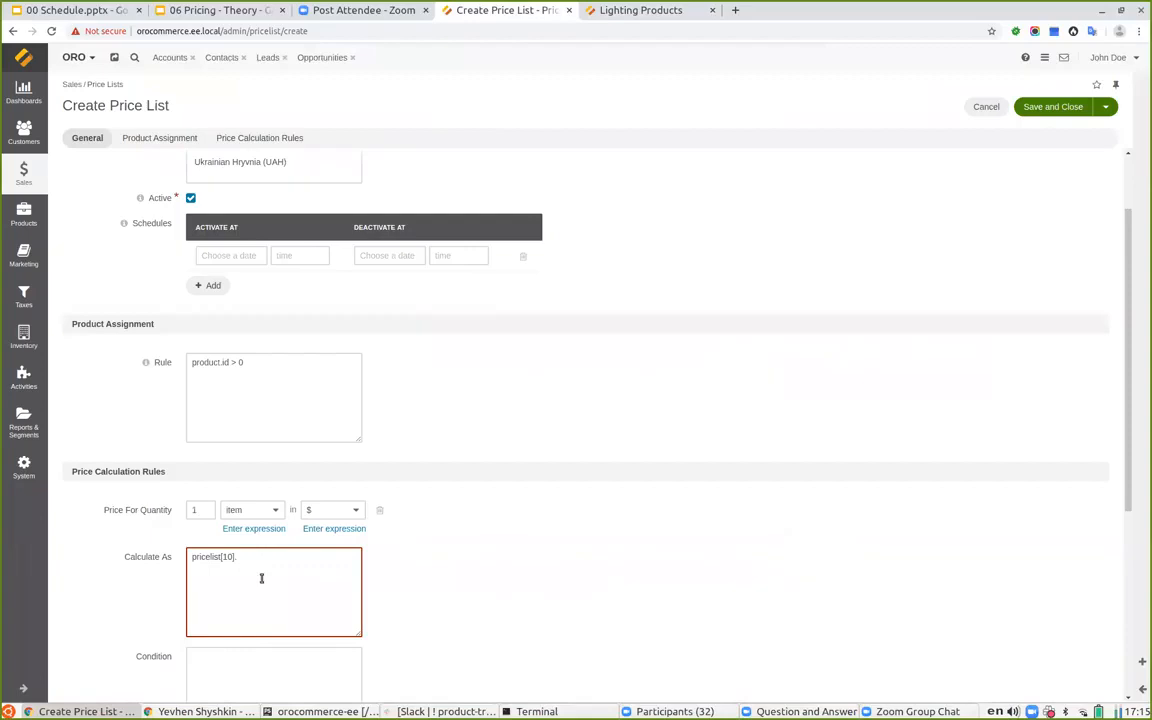
pyautogui.click(218, 658)
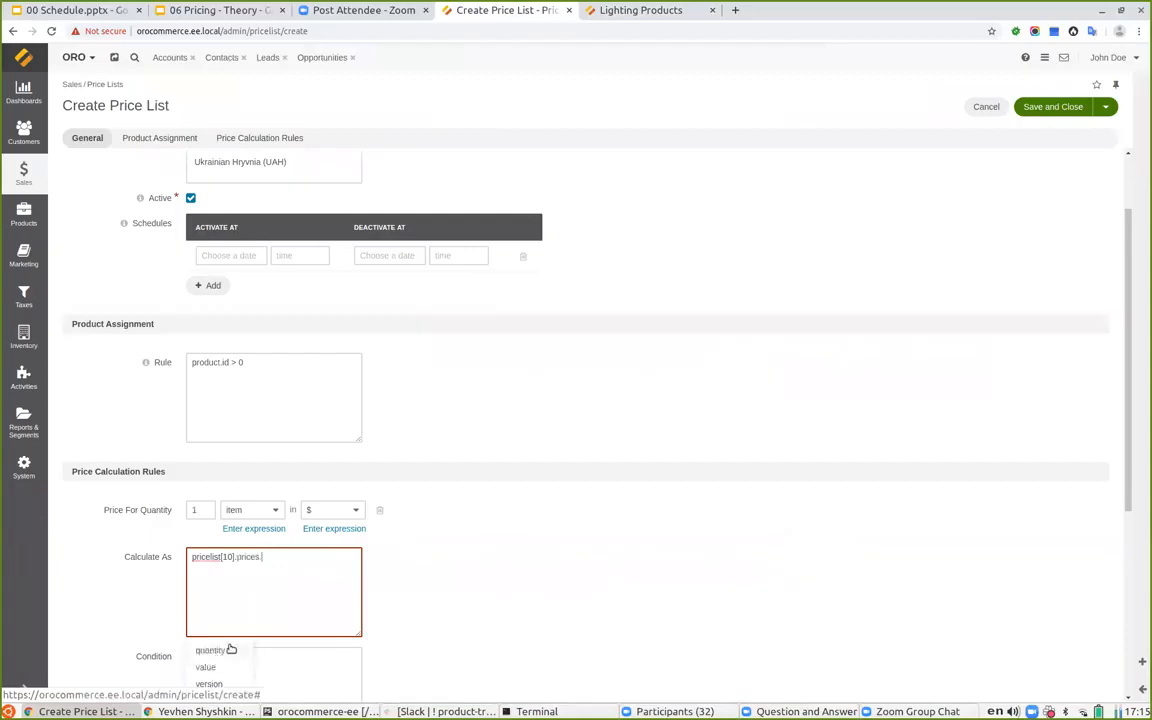
pyautogui.click(226, 635)
pyautogui.write('* 0.')
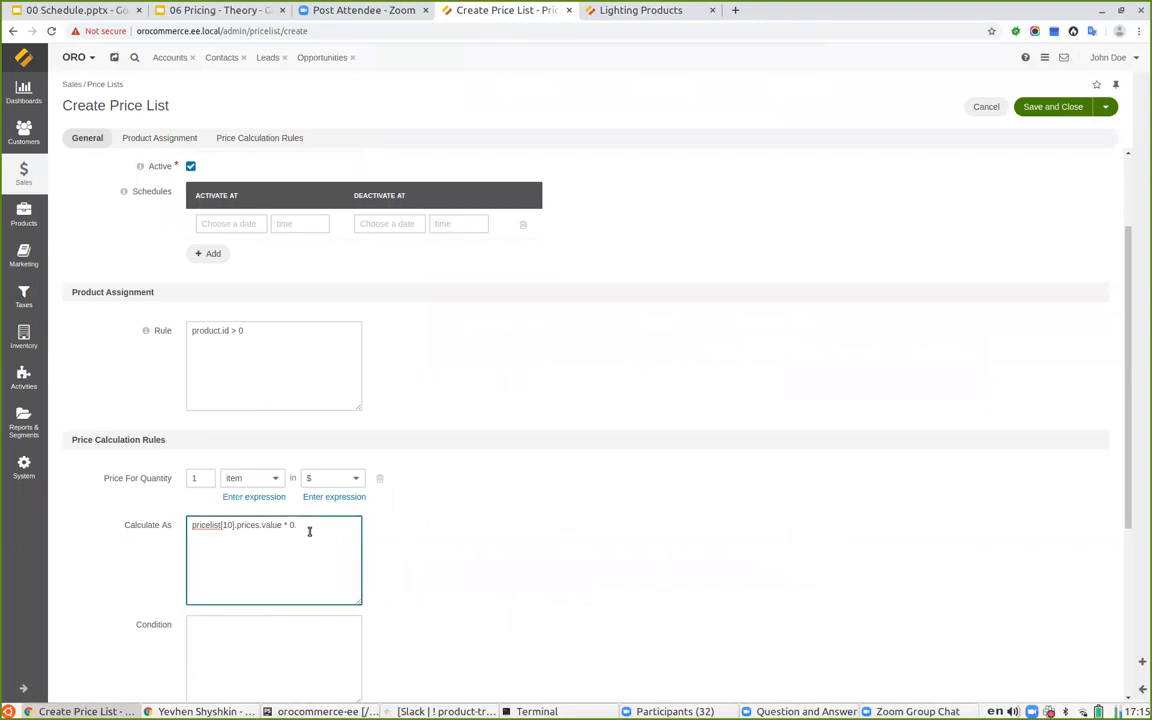
pyautogui.scroll(-3, 396, 537)
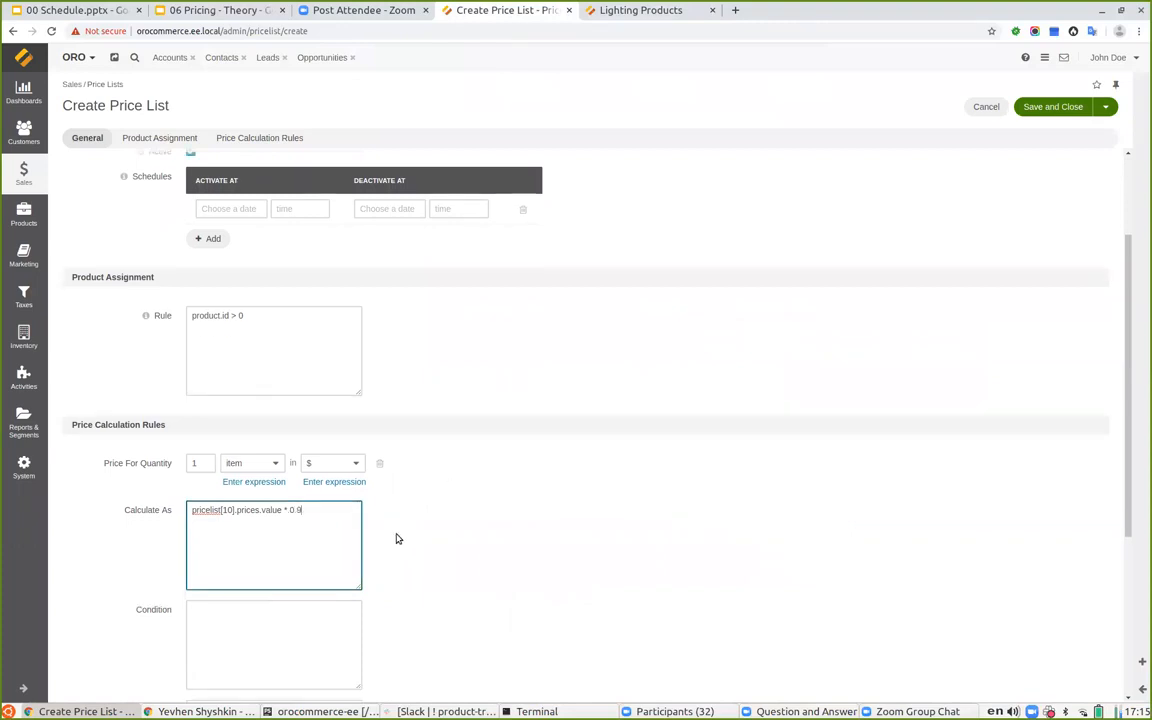
pyautogui.click(229, 478)
pyautogui.click(274, 567)
# Save and close the Test for 2TK59 - 10% price list and reload its page to check the generated prices.
pyautogui.scroll(5, 597, 363)
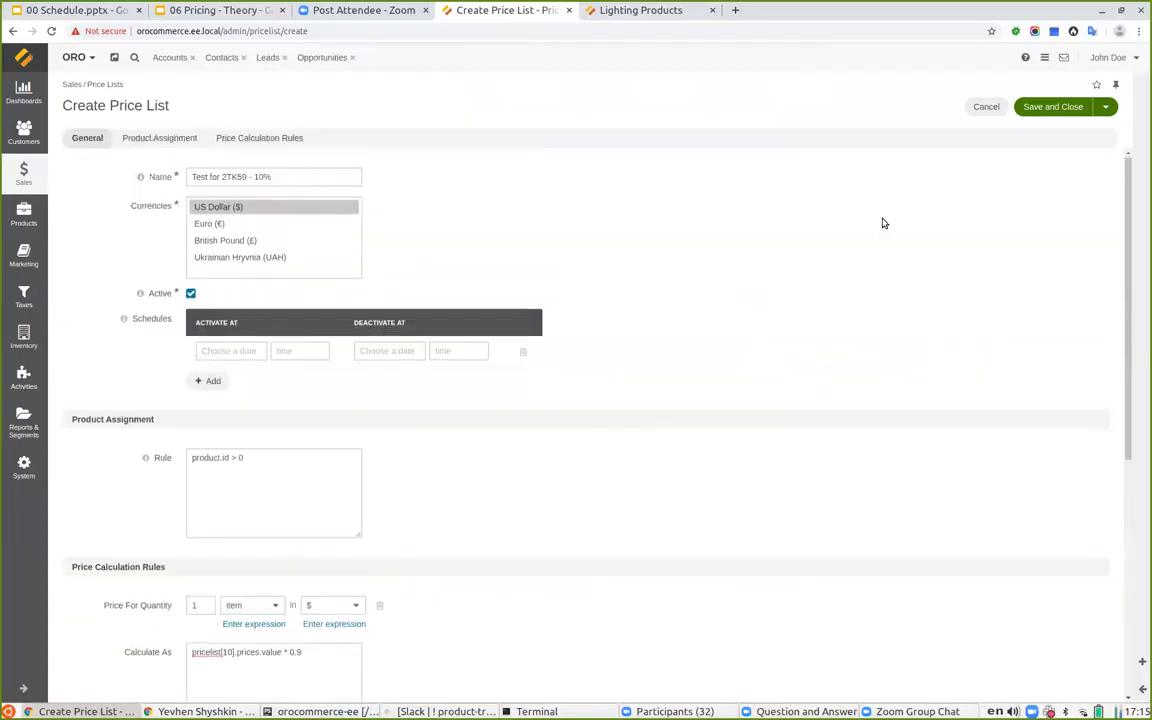
pyautogui.click(1038, 110)
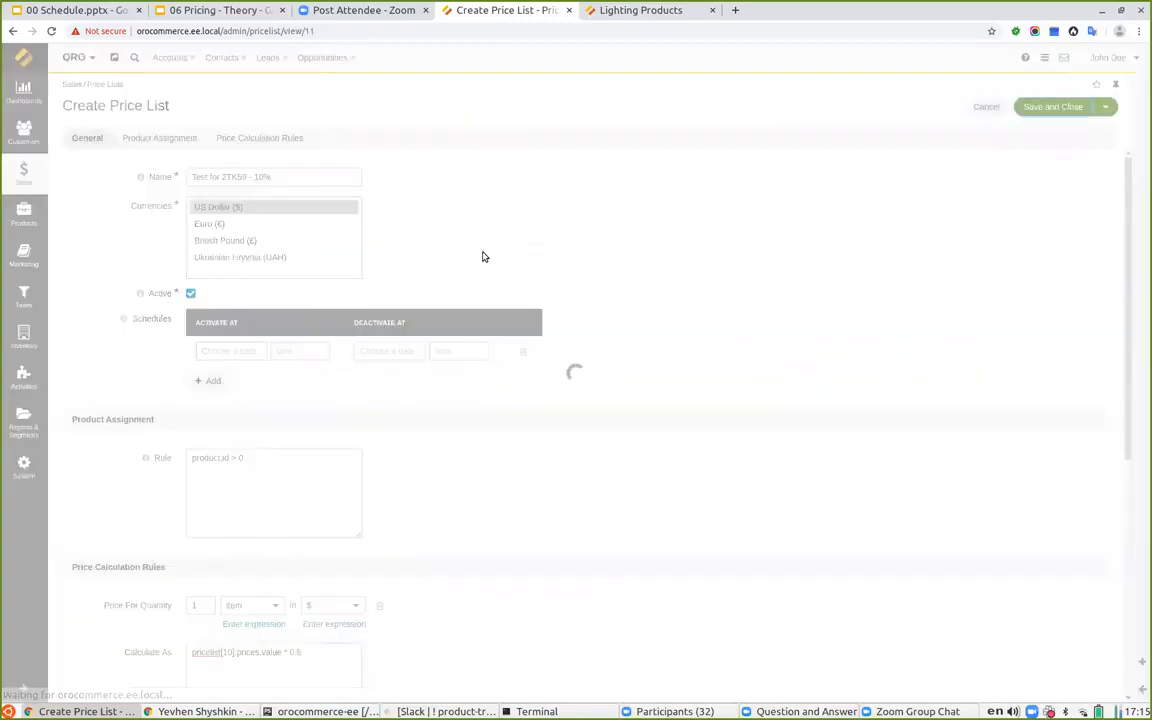
pyautogui.click(51, 31)
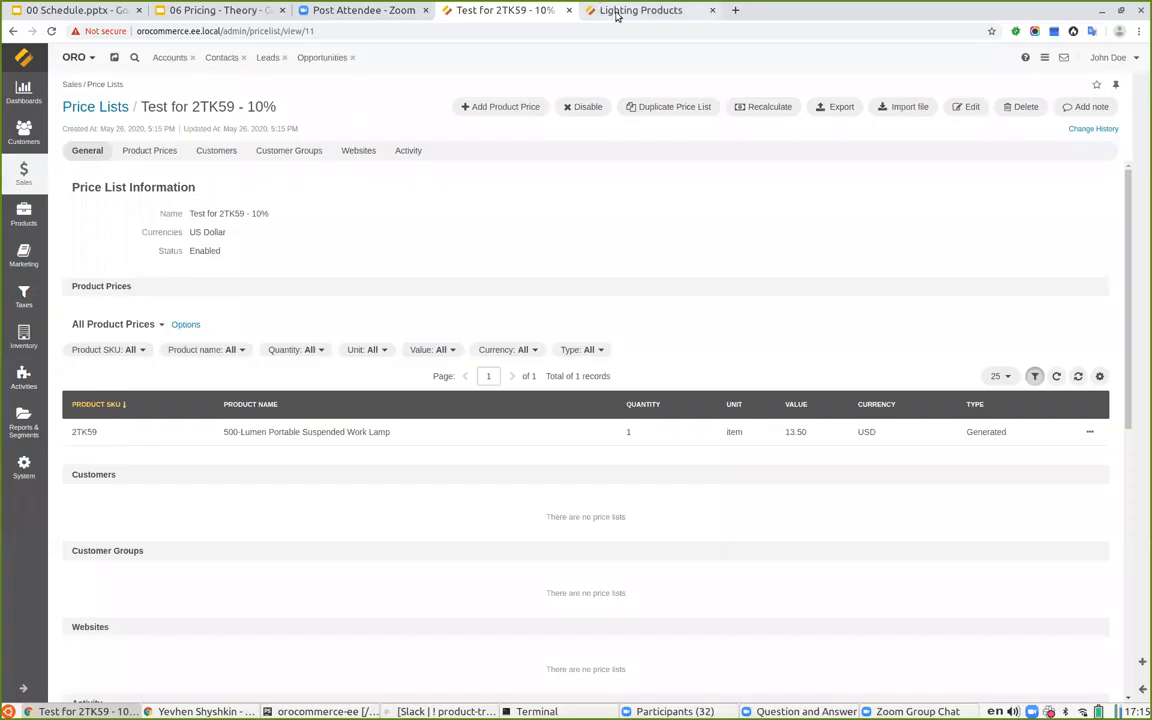
# Open the customer Test for editing and go to its price list settings.
pyautogui.click(23, 131)
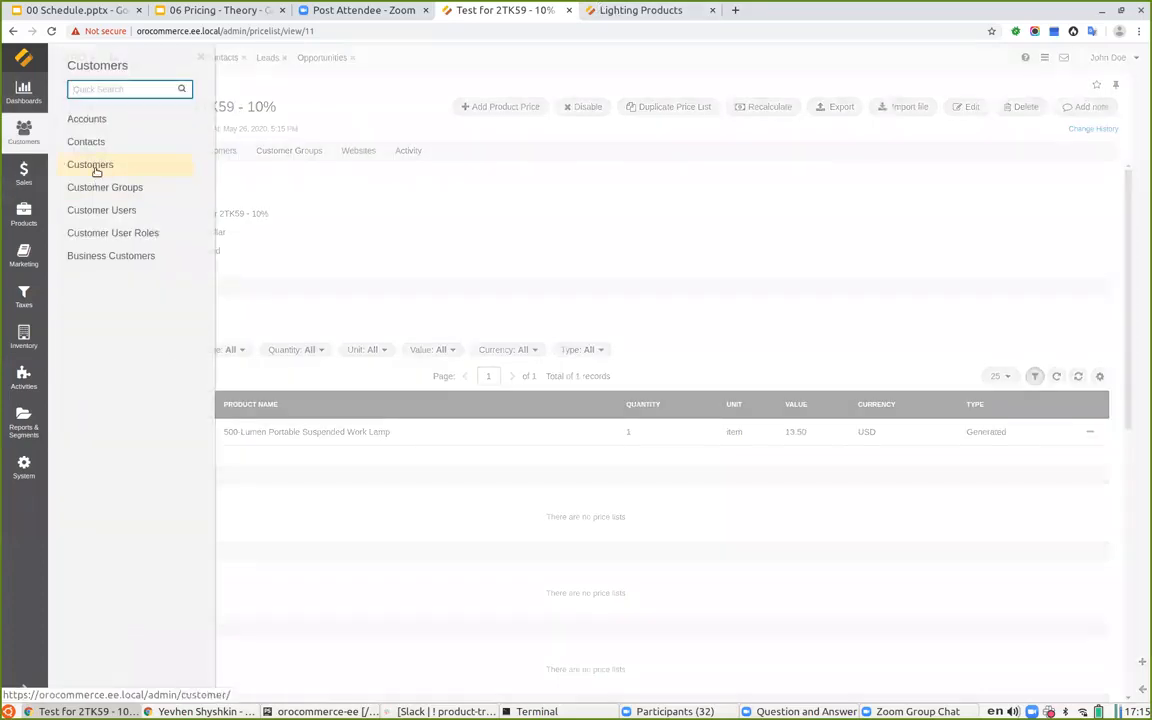
pyautogui.click(93, 166)
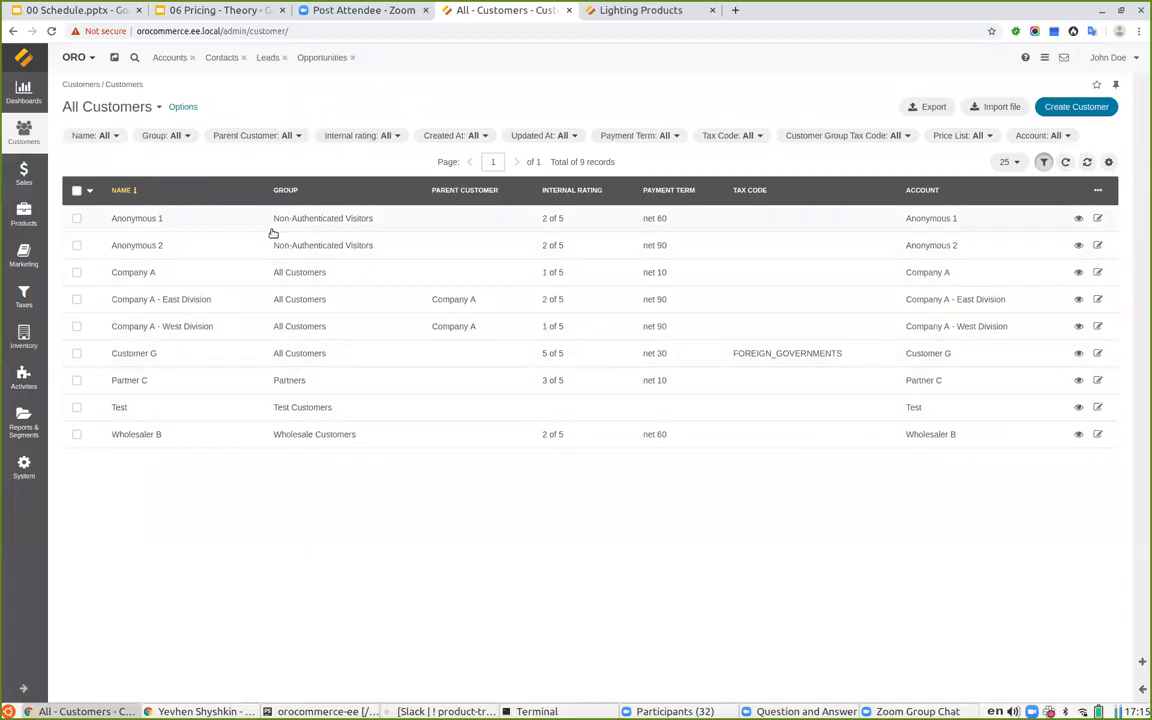
pyautogui.click(198, 411)
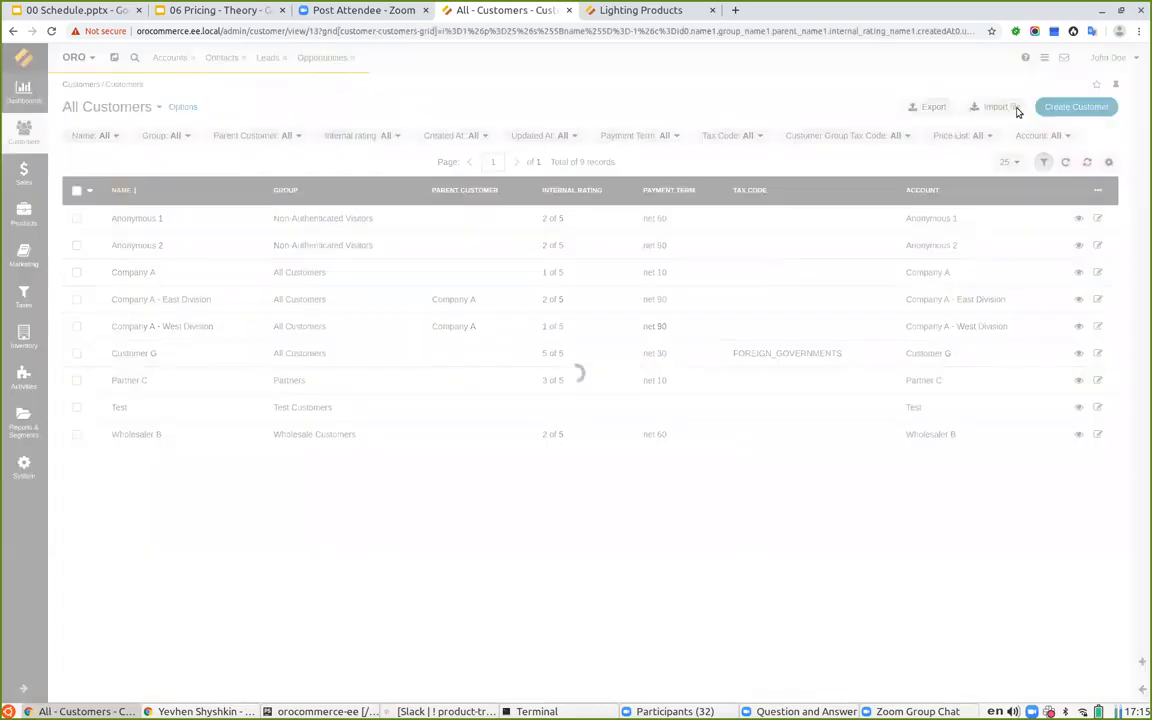
pyautogui.click(1004, 113)
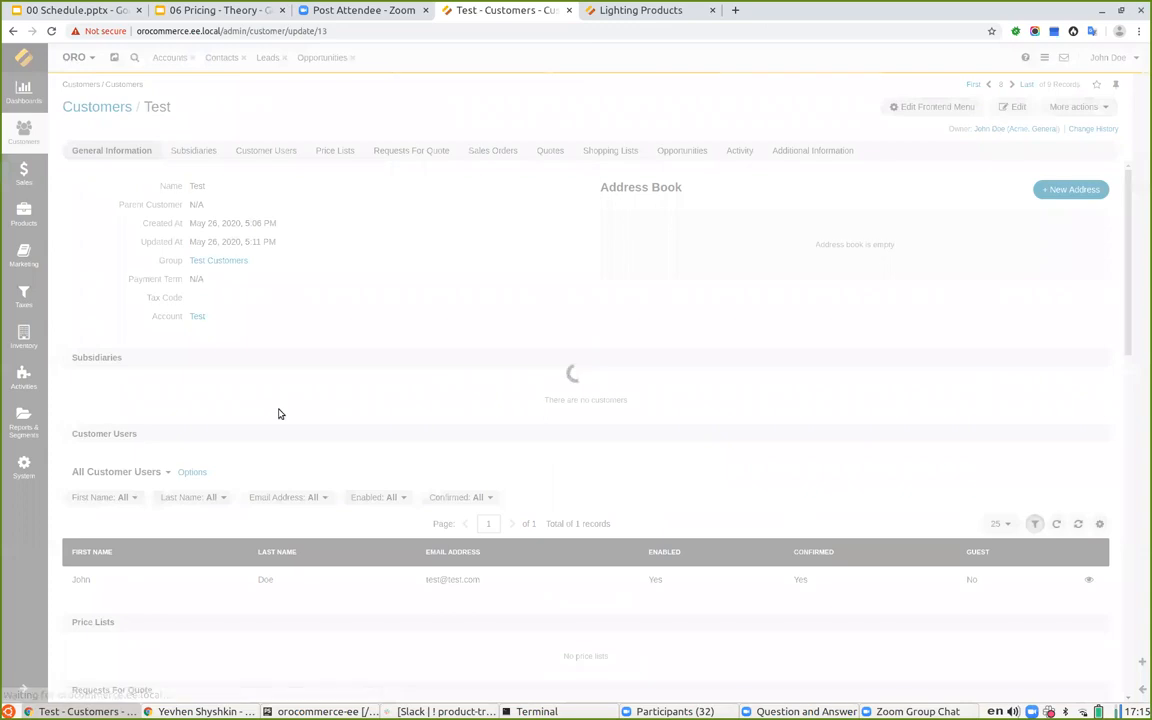
pyautogui.click(190, 151)
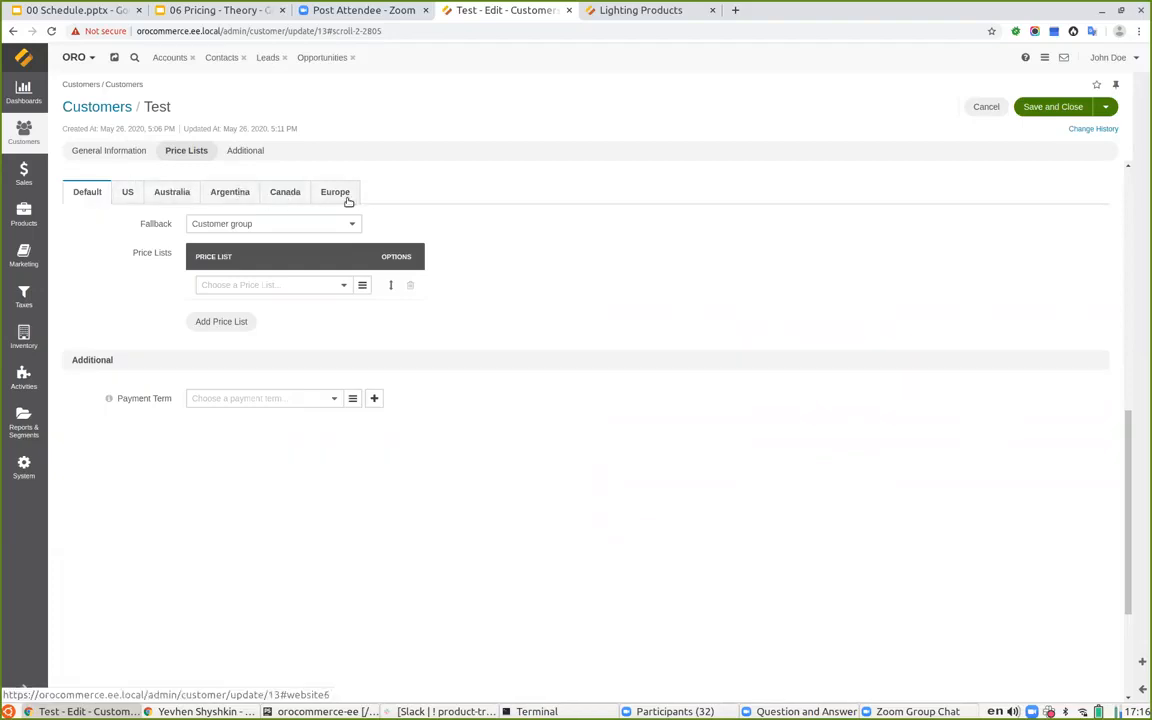
# Keep the Default website fallback as Customer group, assign the price list Test for 2TK59 - 10%, and save the customer.
pyautogui.click(218, 224)
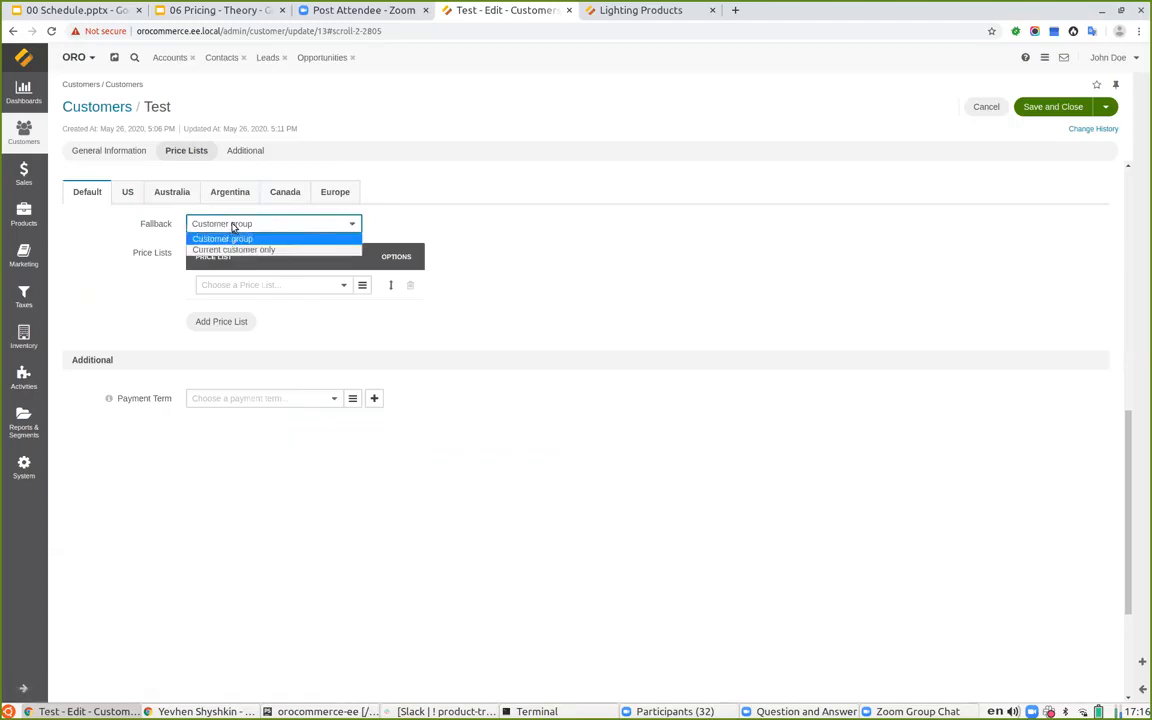
pyautogui.click(233, 238)
pyautogui.click(234, 285)
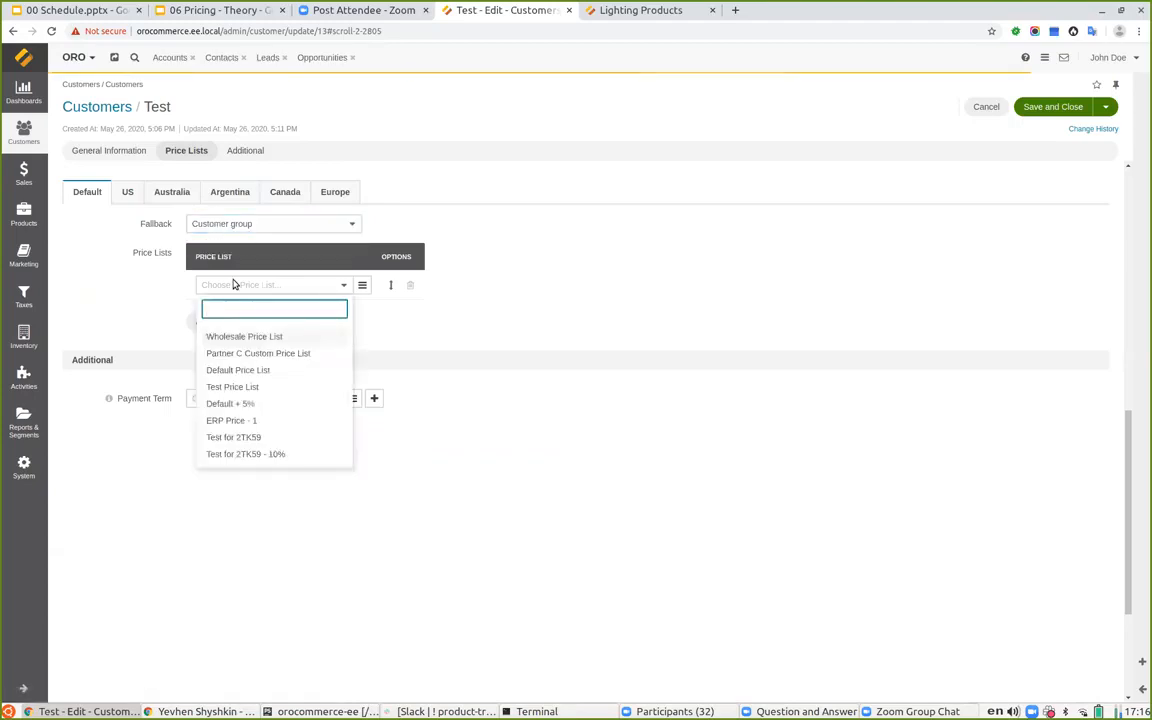
pyautogui.click(270, 454)
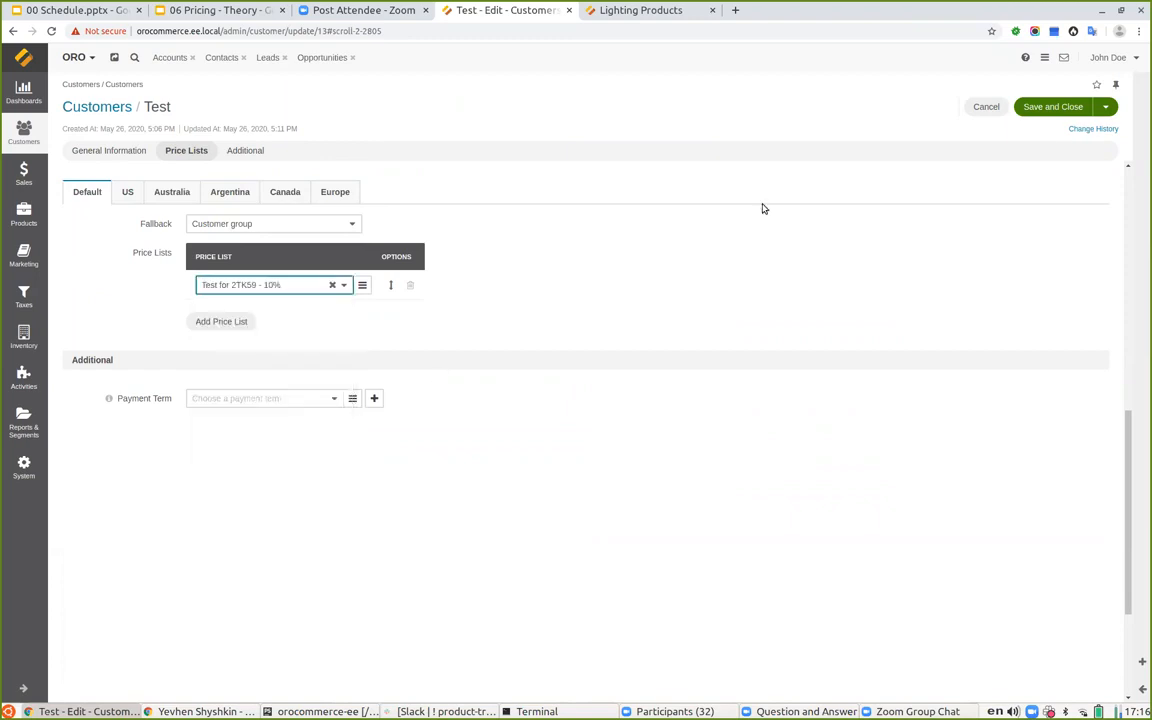
pyautogui.click(1050, 107)
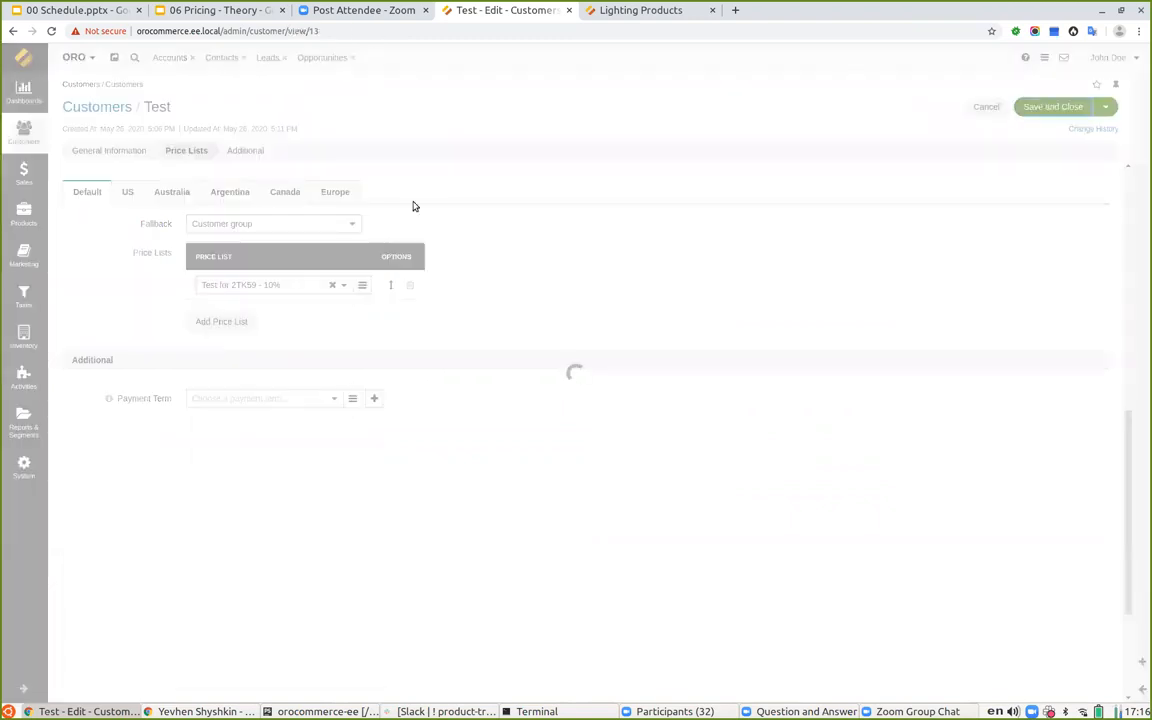
# Reload the Lighting Products storefront page and check the price of the 500-Lumen Portable Suspended Work Lamp (2TK59).
pyautogui.click(613, 12)
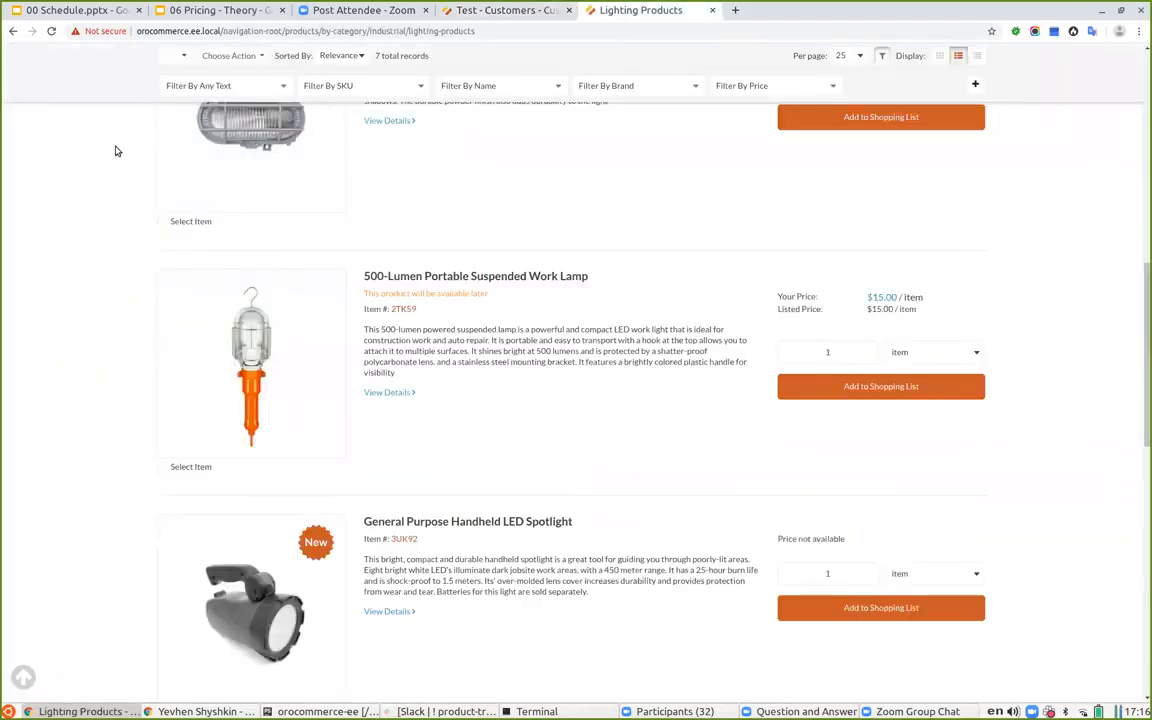
pyautogui.click(53, 31)
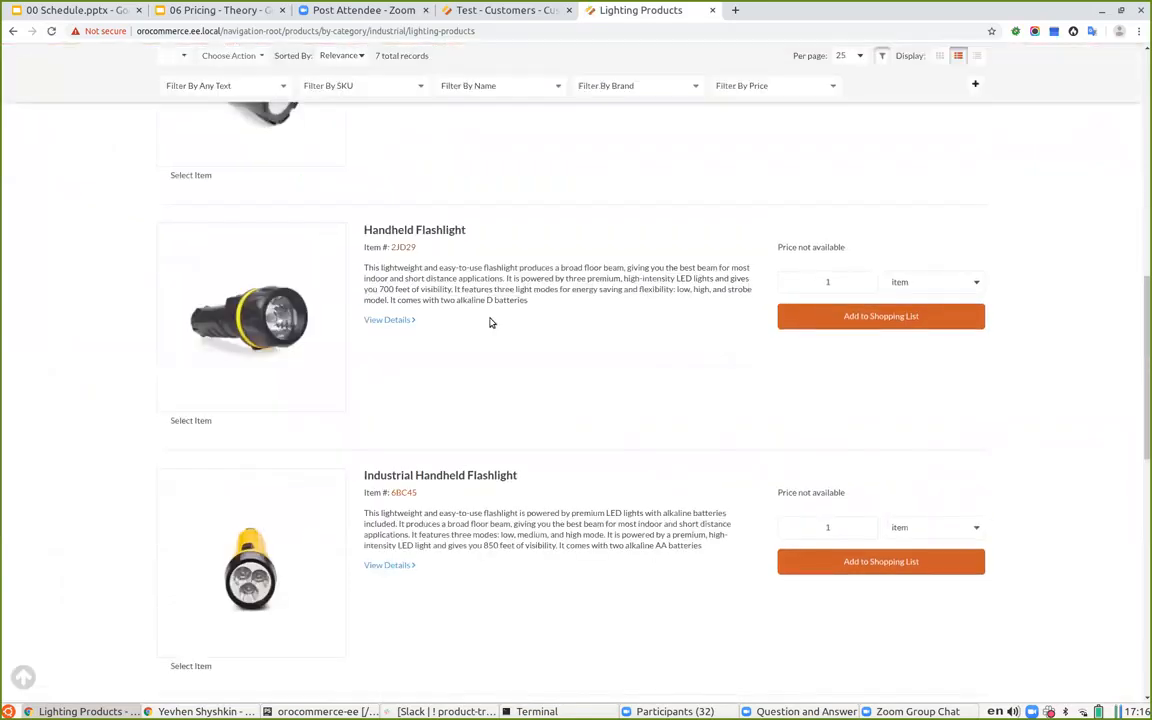
pyautogui.scroll(-10, 548, 355)
pyautogui.scroll(1, 552, 357)
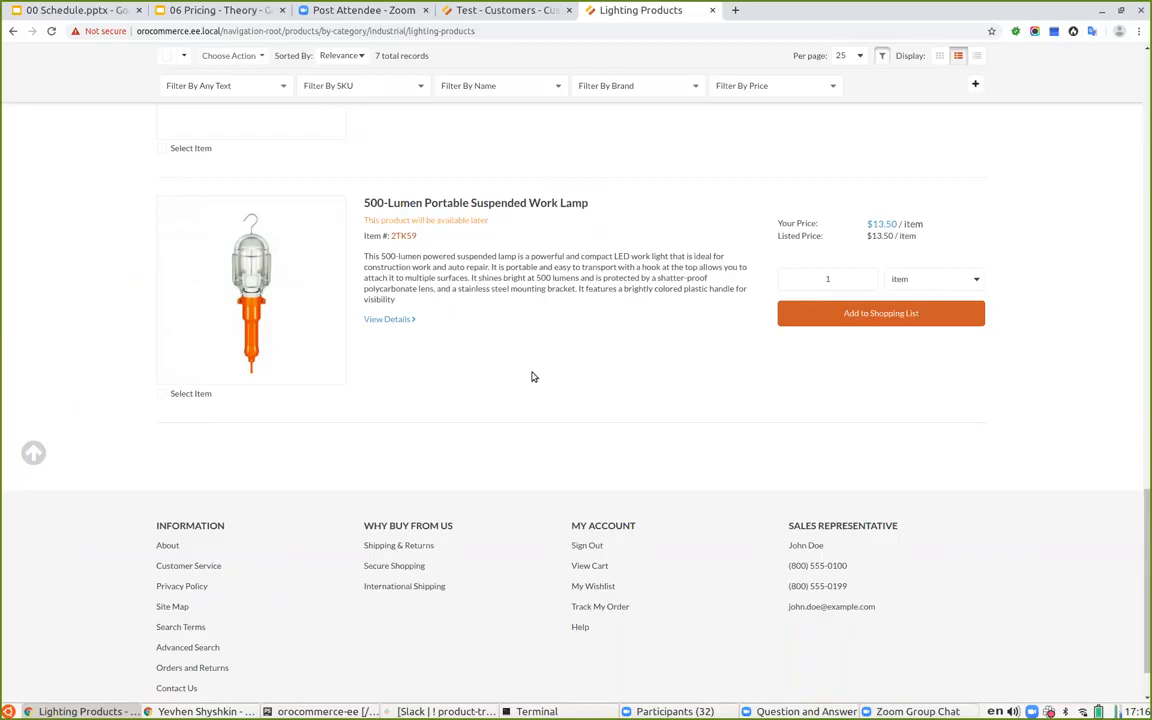
pyautogui.moveTo(889, 235)
# Switch to the 06 Pricing - Theory slides and present the Pricing strategies slide.
pyautogui.click(218, 10)
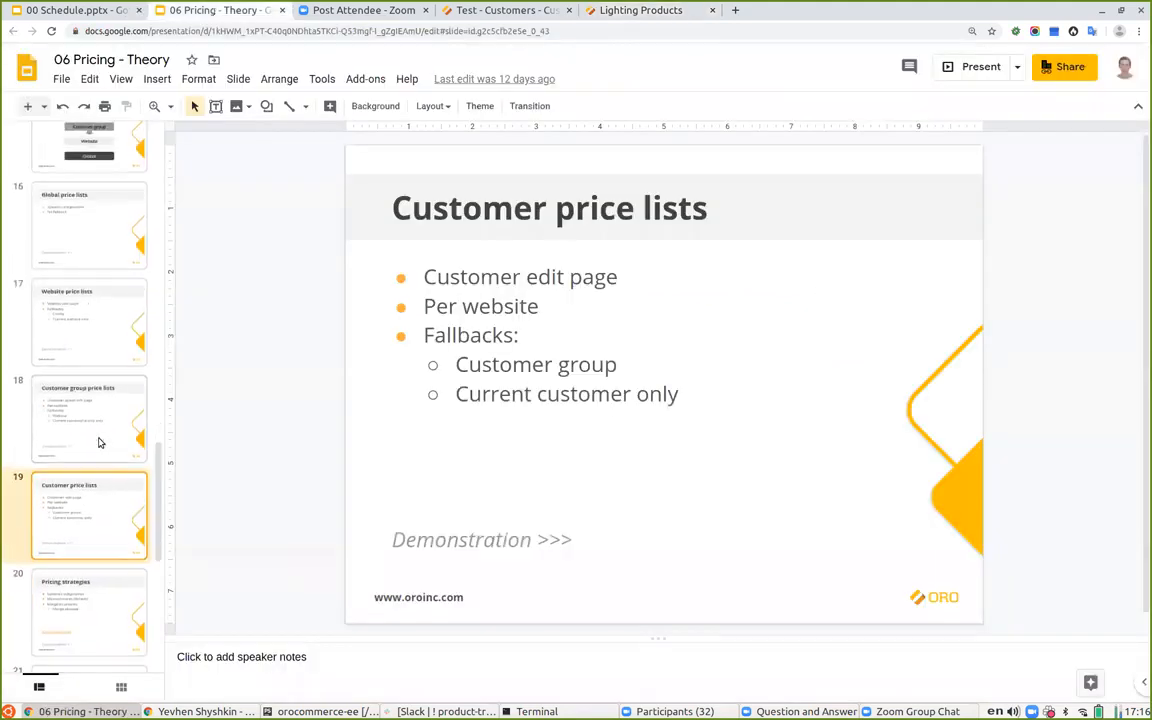
pyautogui.scroll(-1, 99, 442)
pyautogui.click(30, 518)
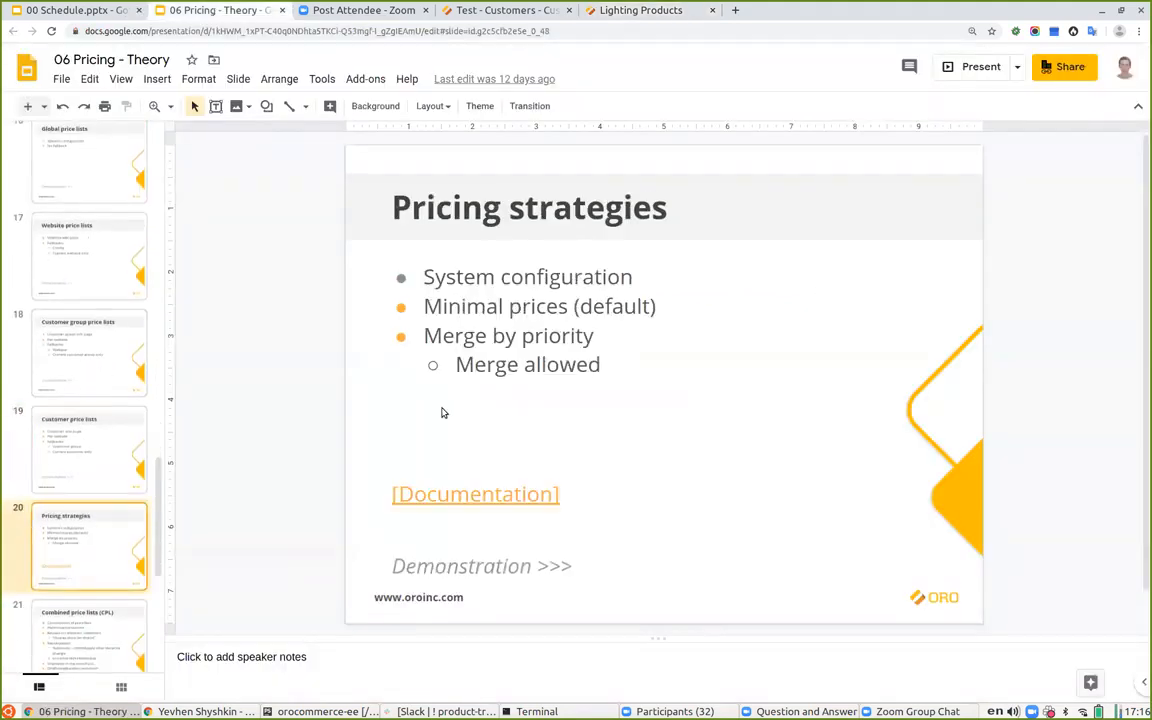
pyautogui.click(960, 75)
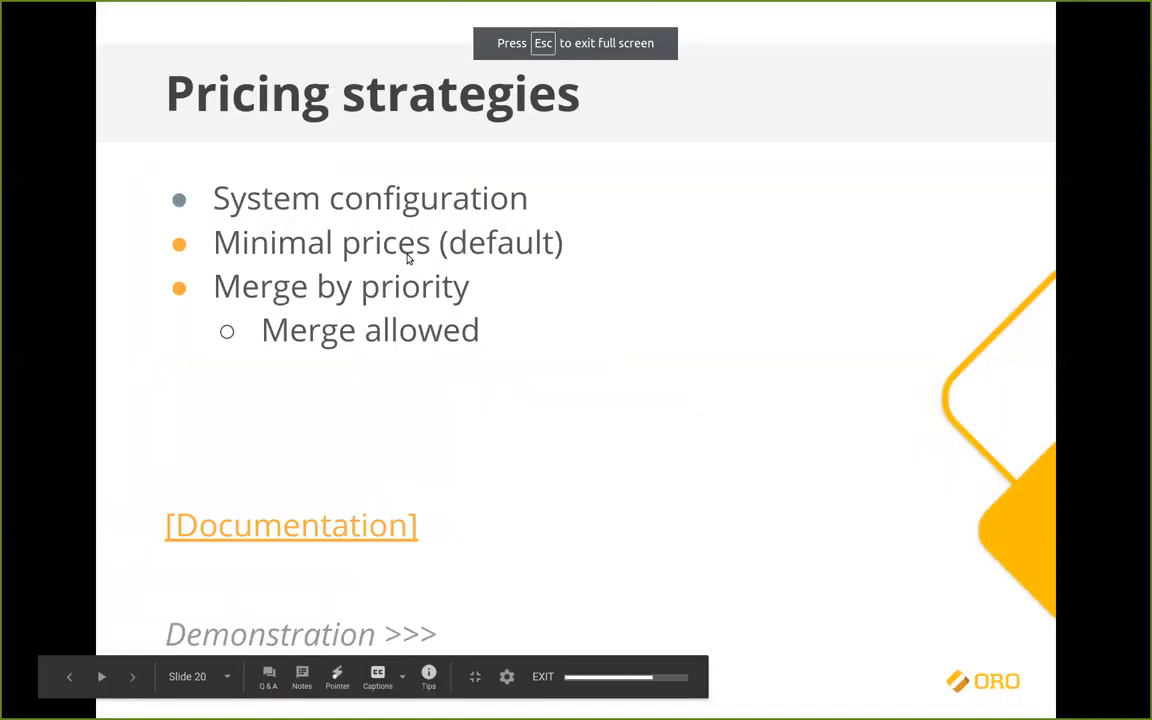
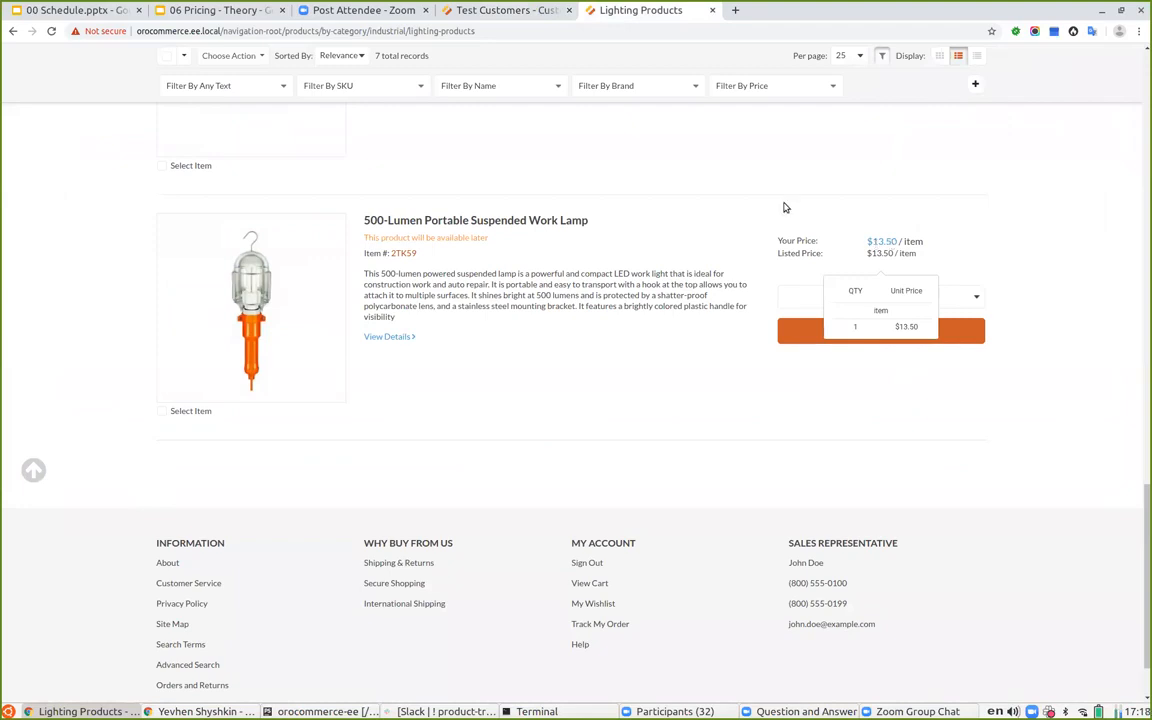
# View the Test Customers group in the back office, present the Pricing strategies slide again, and end the presentation.
pyautogui.click(480, 13)
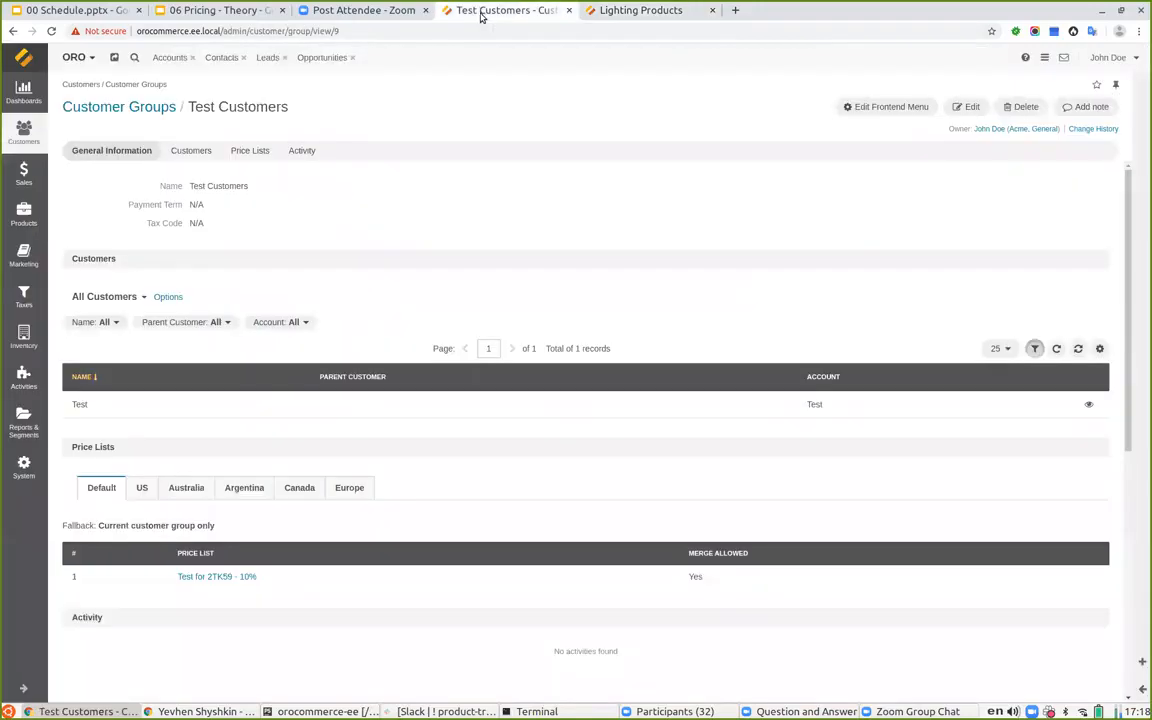
pyautogui.click(205, 11)
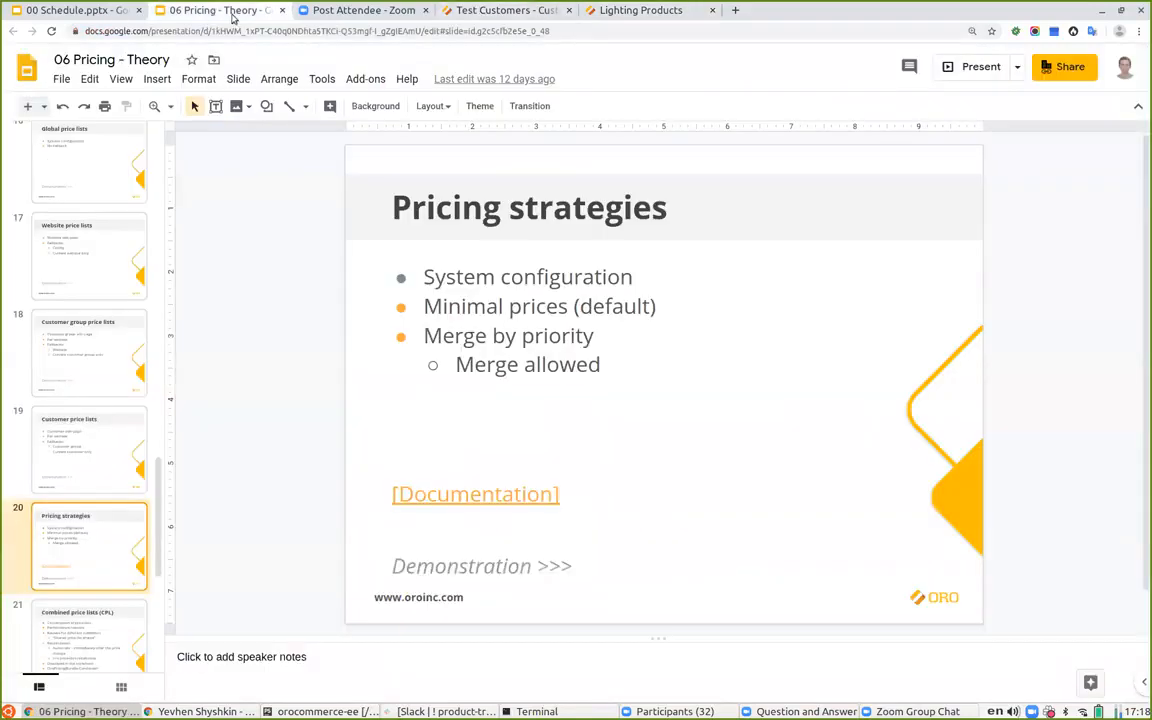
pyautogui.click(975, 66)
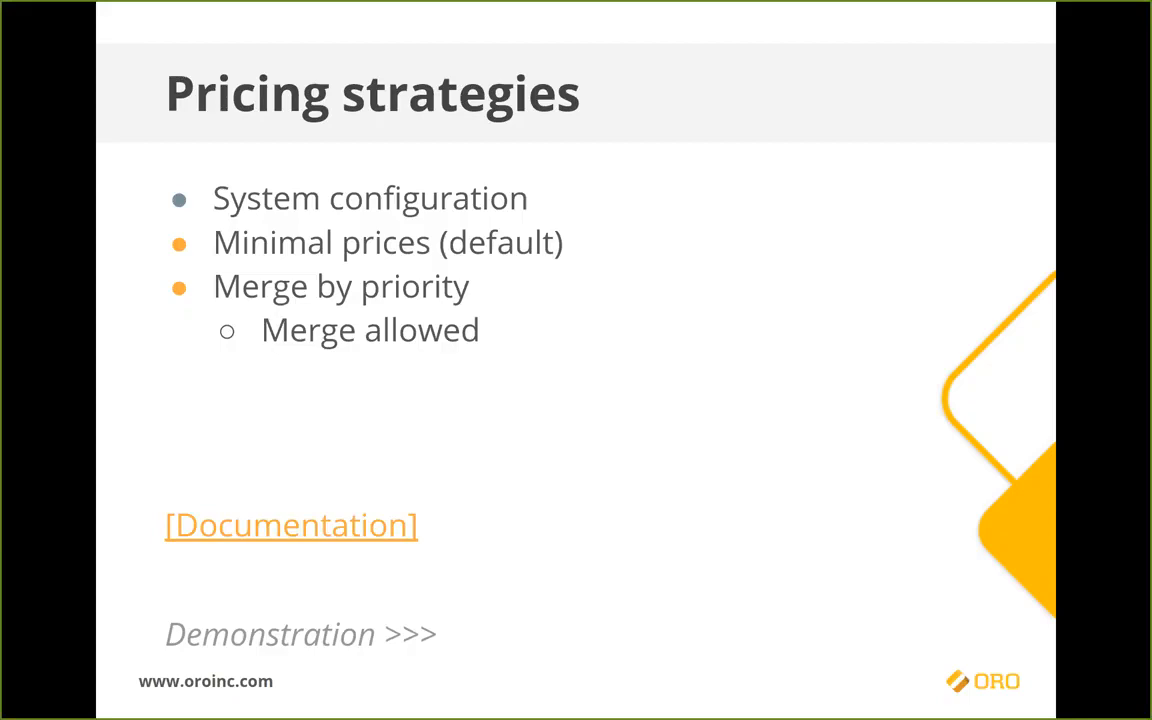
pyautogui.press('Escape')
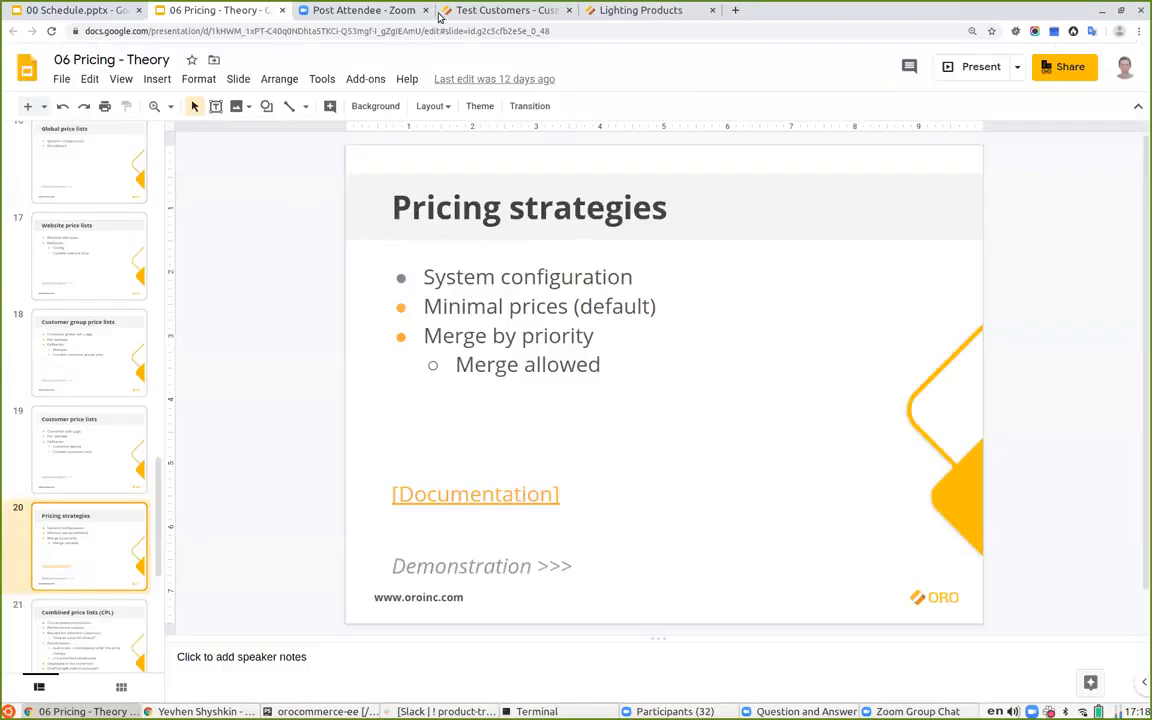
# Return to the OroCommerce back office, search the system configuration for price, and open the Commerce catalog Pricing settings.
pyautogui.click(455, 10)
pyautogui.click(23, 465)
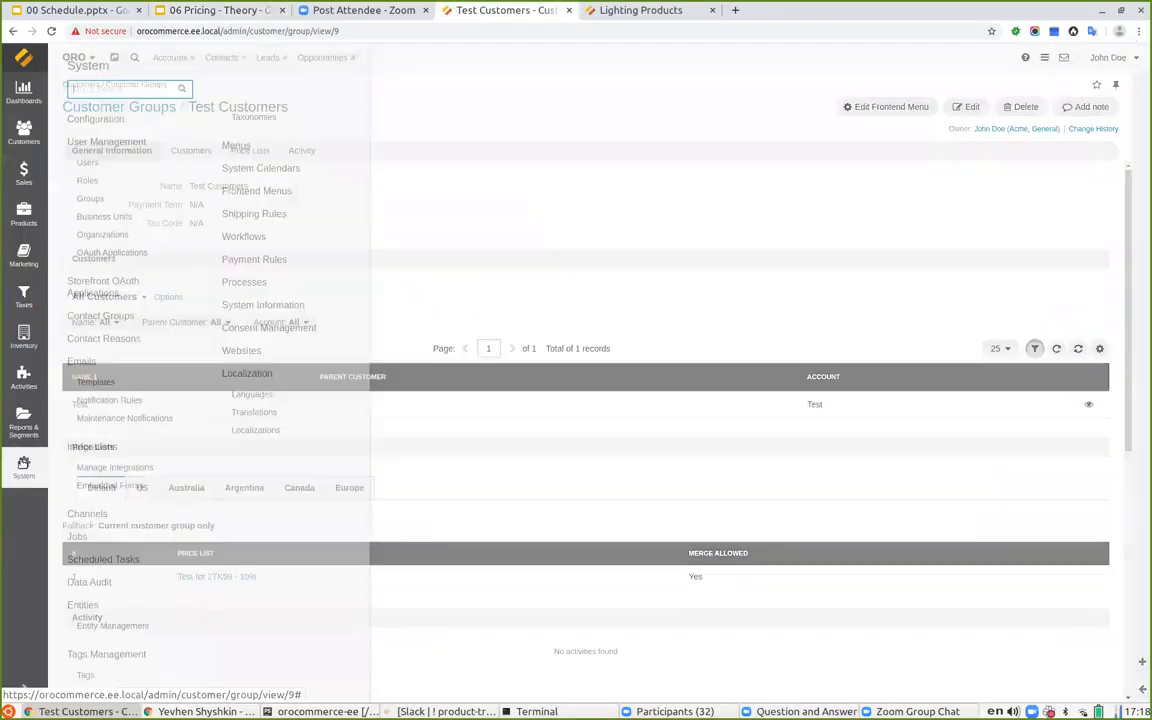
pyautogui.click(92, 122)
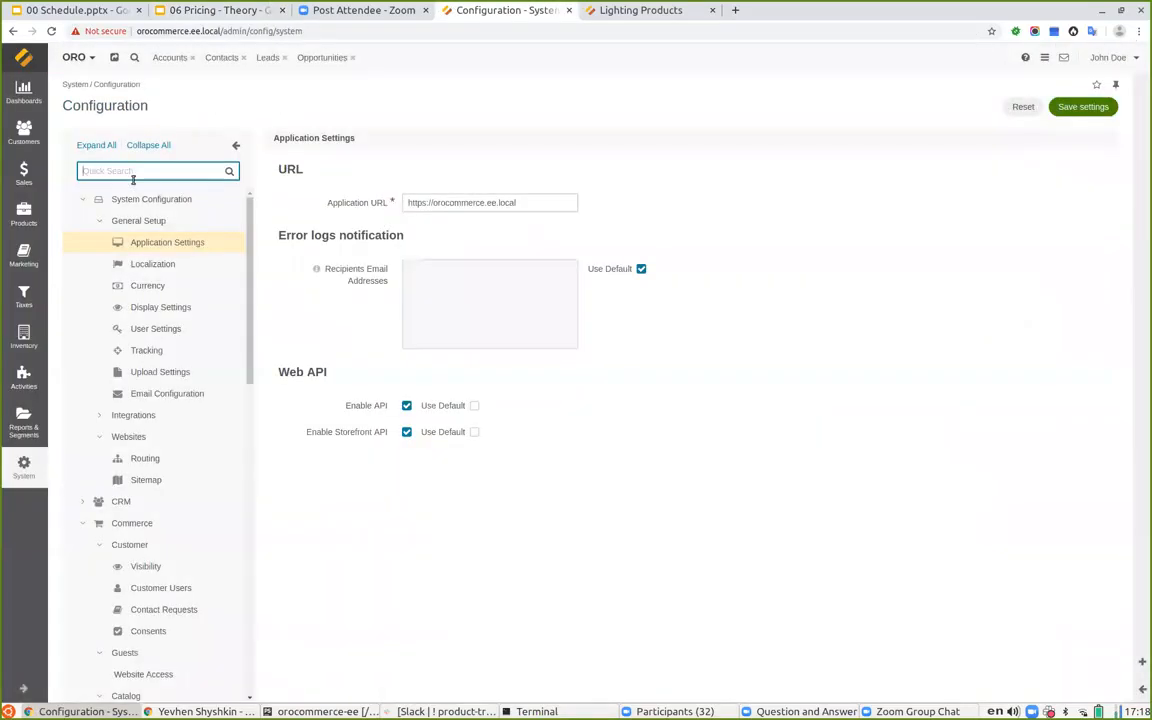
pyautogui.write('price')
pyautogui.click(145, 243)
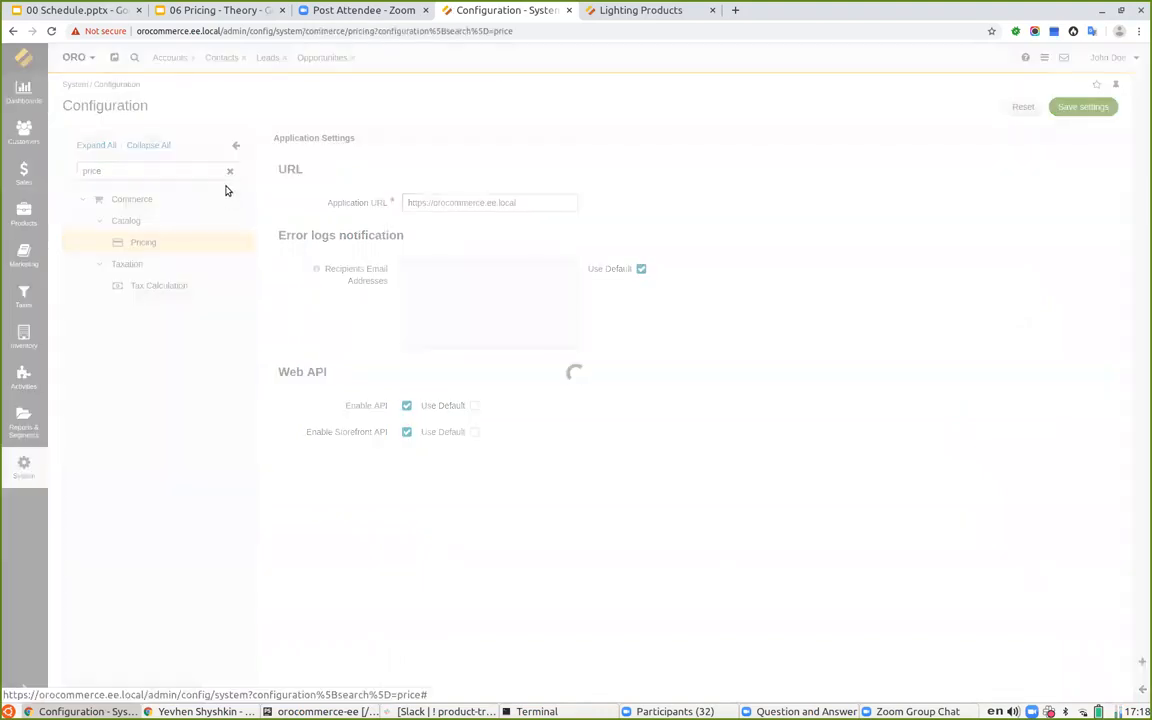
# Clear the configuration search, override the default Pricing Strategy with Merge by priority, and save the settings.
pyautogui.click(229, 171)
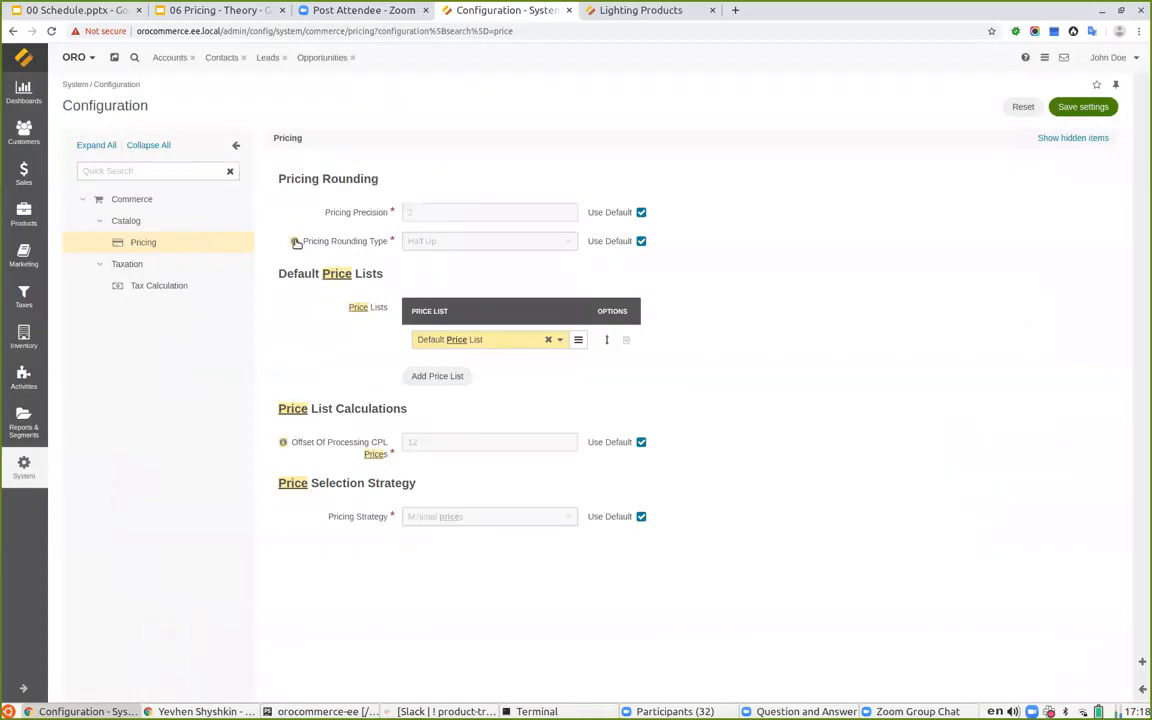
pyautogui.scroll(-2, 744, 418)
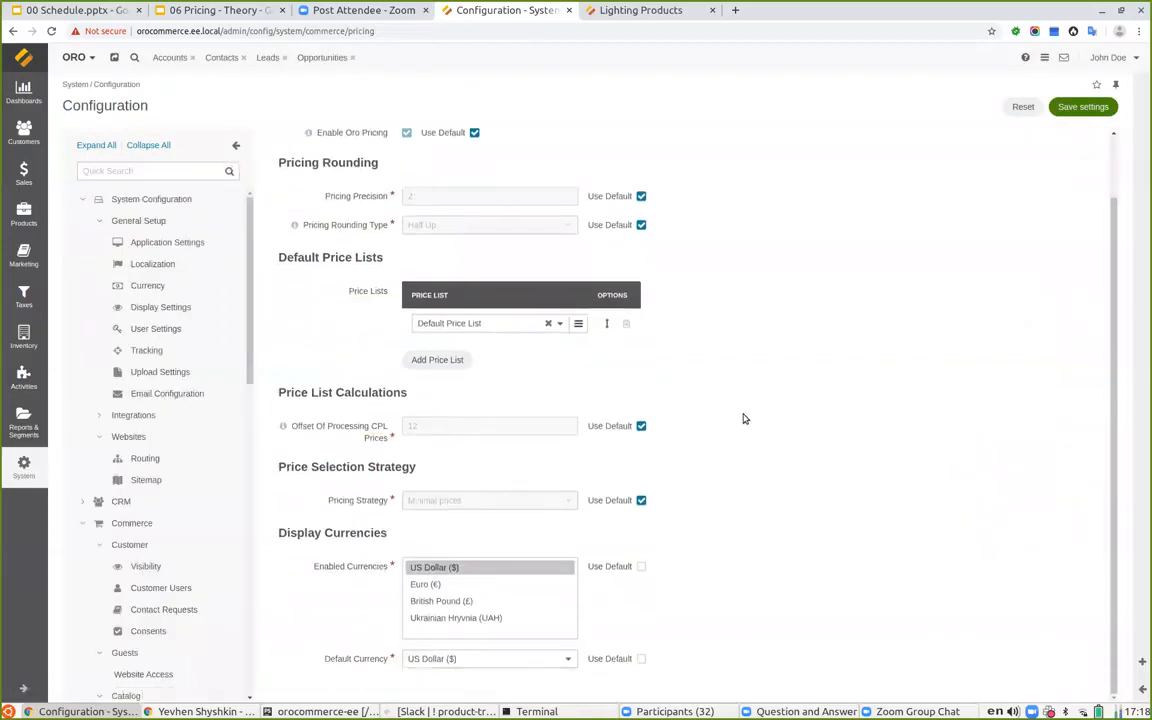
pyautogui.click(641, 501)
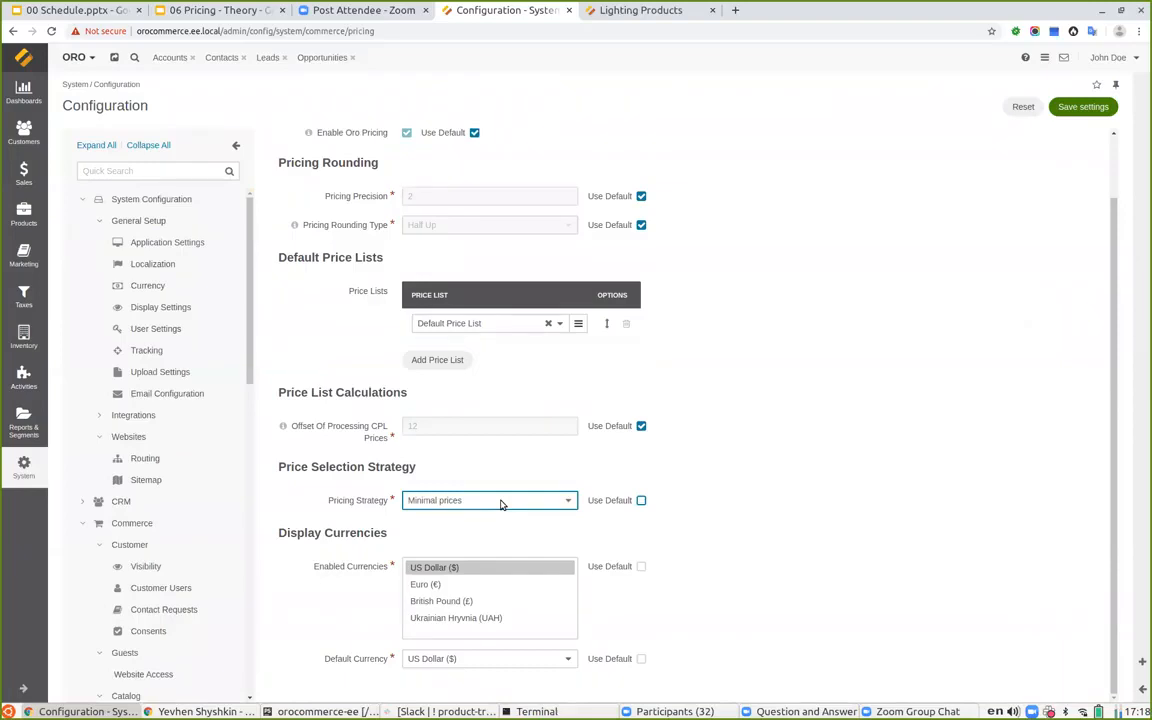
pyautogui.click(502, 504)
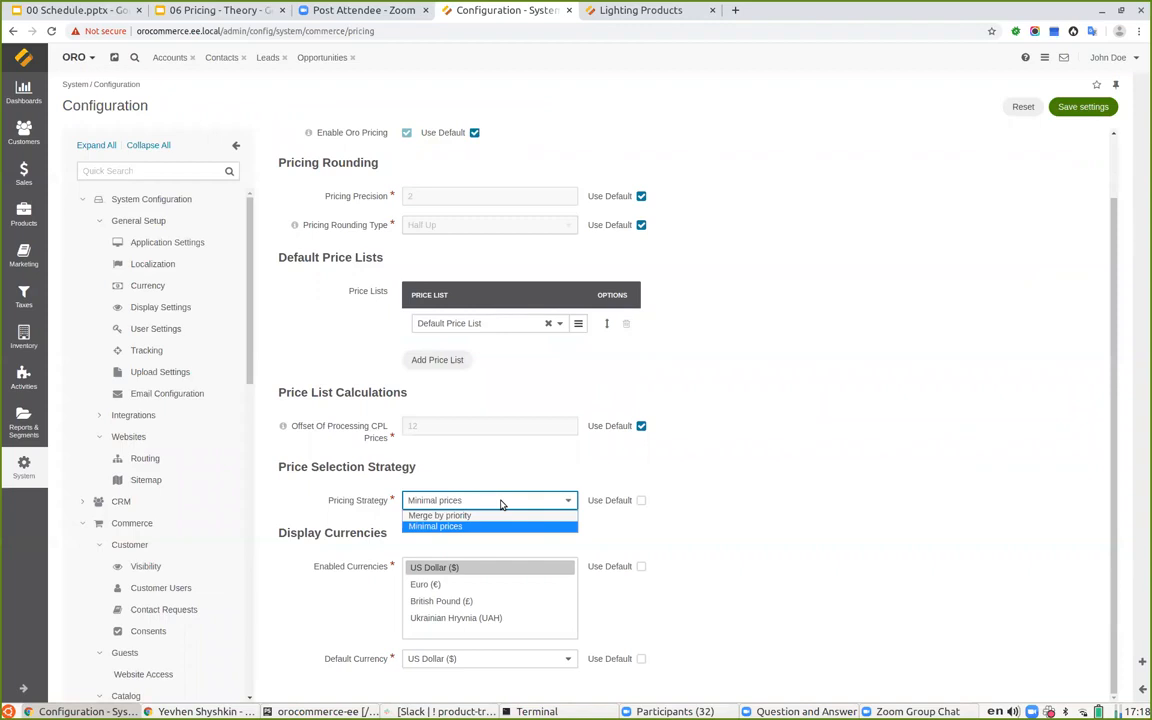
pyautogui.click(449, 516)
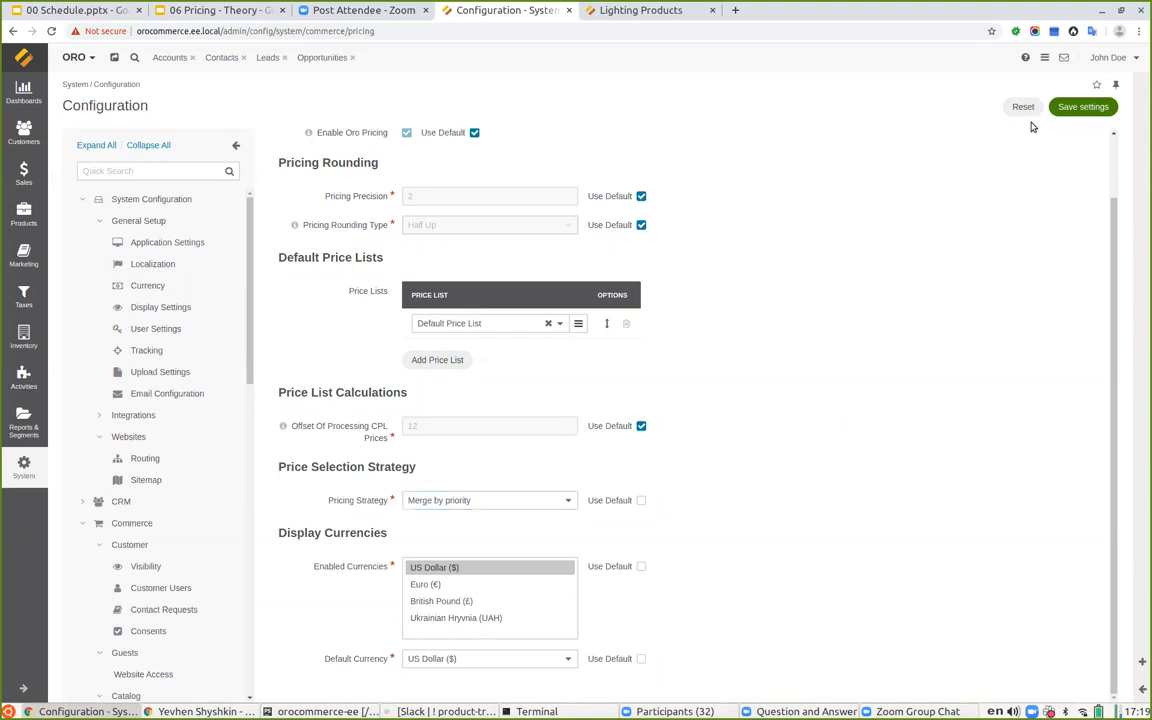
pyautogui.click(1083, 107)
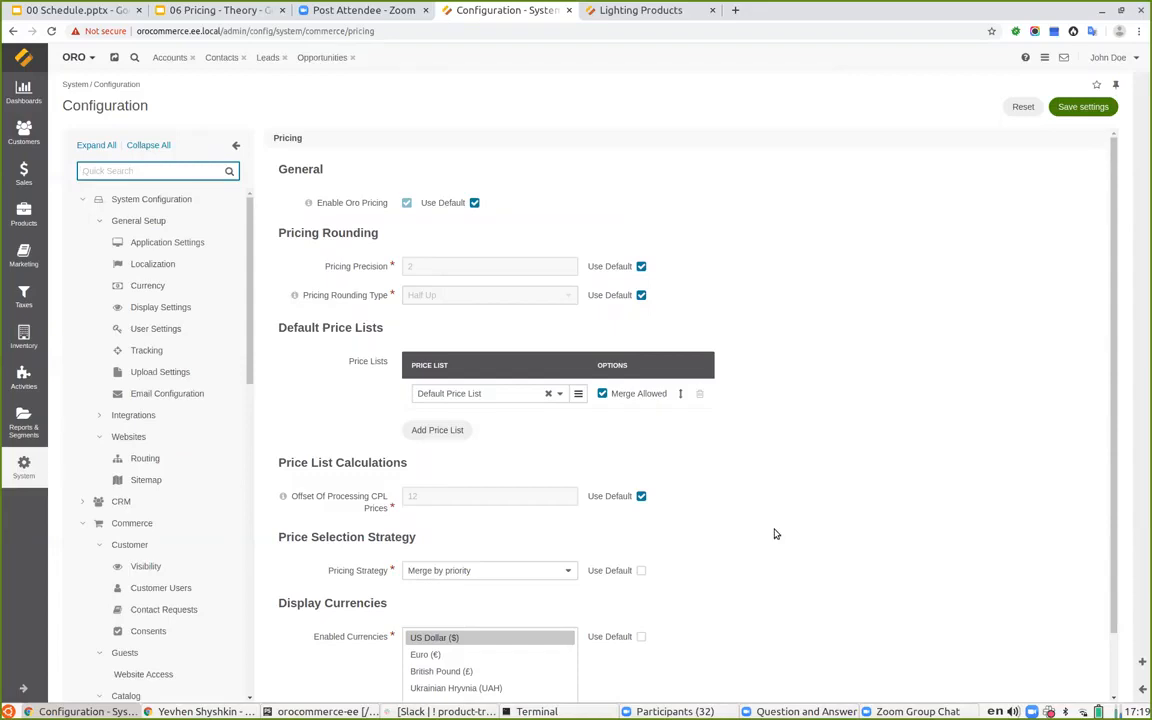
pyautogui.scroll(-1, 760, 500)
pyautogui.scroll(-1, 737, 451)
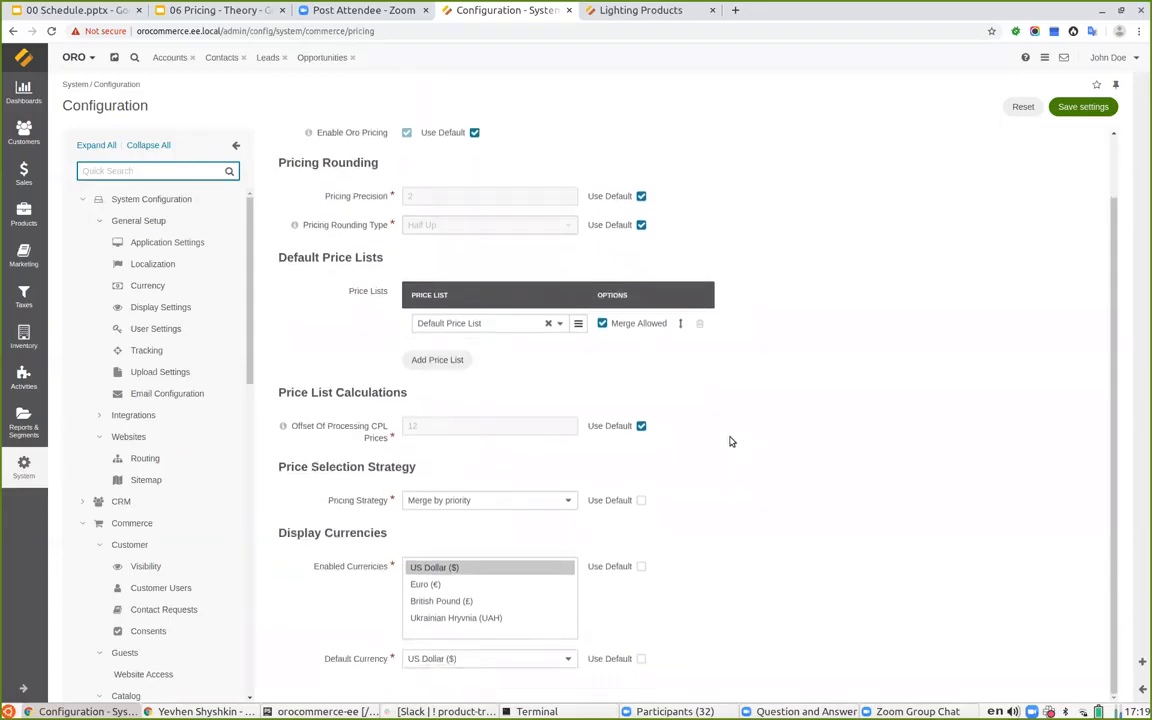
# Reload the Lighting Products storefront page and check the 500-Lumen Portable Suspended Work Lamp's price under the Merge by priority strategy.
pyautogui.click(618, 12)
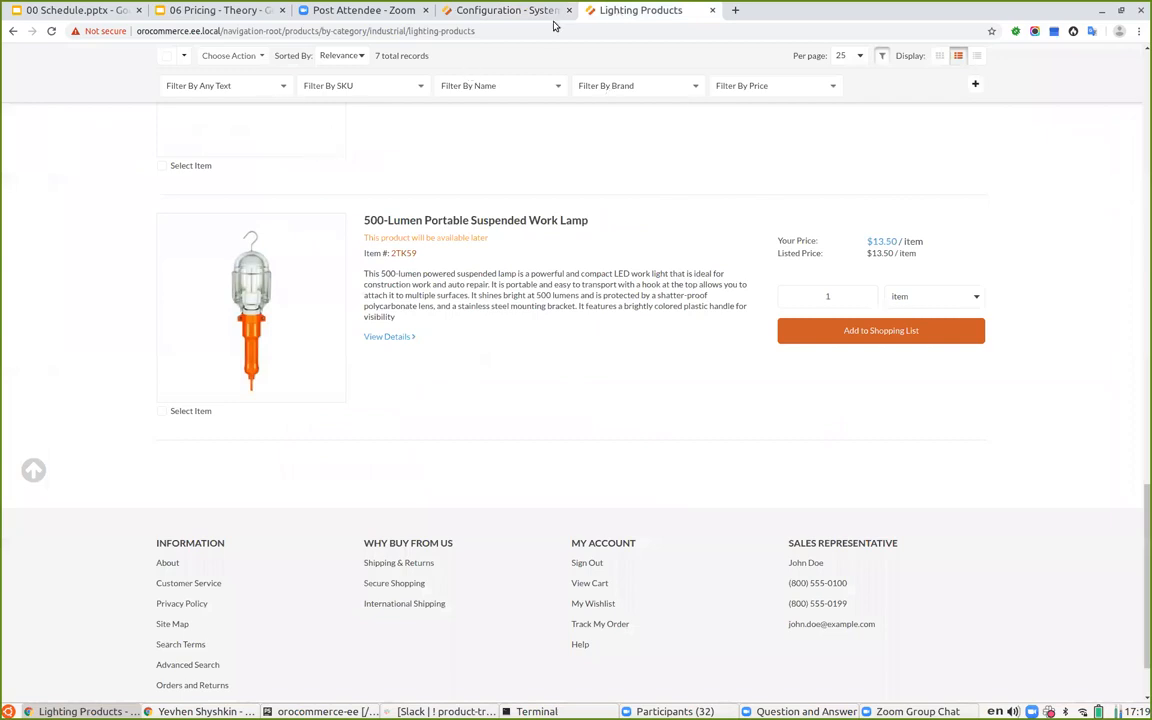
pyautogui.click(53, 31)
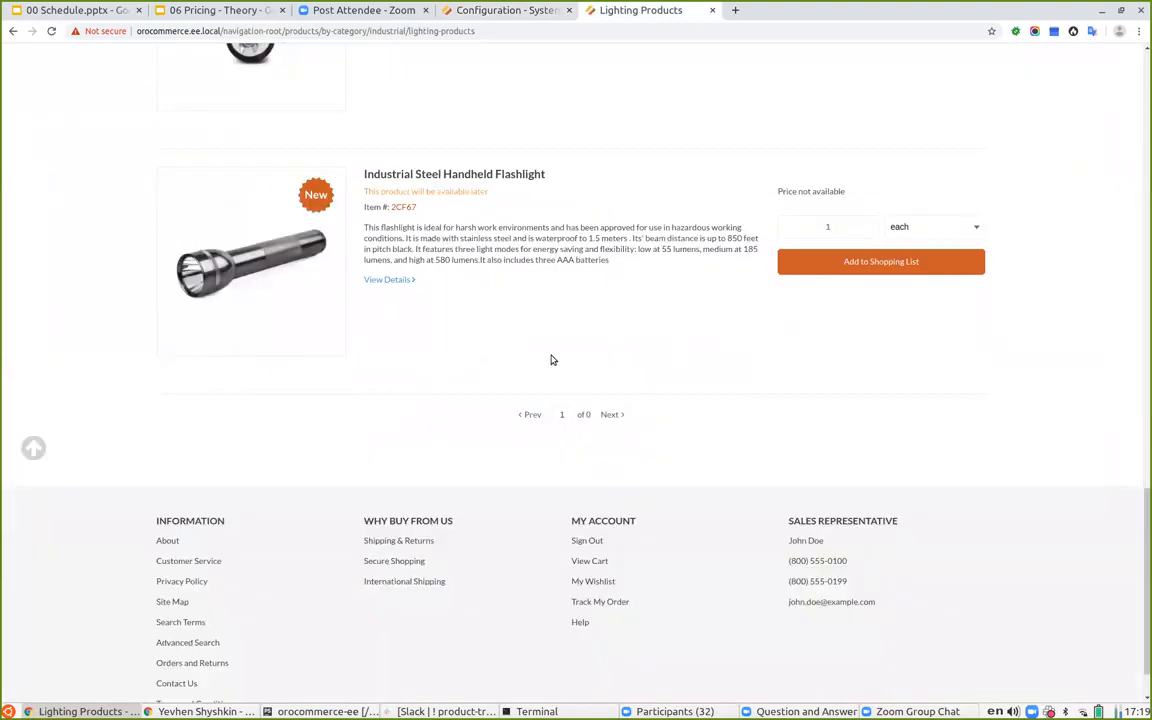
pyautogui.scroll(6, 607, 372)
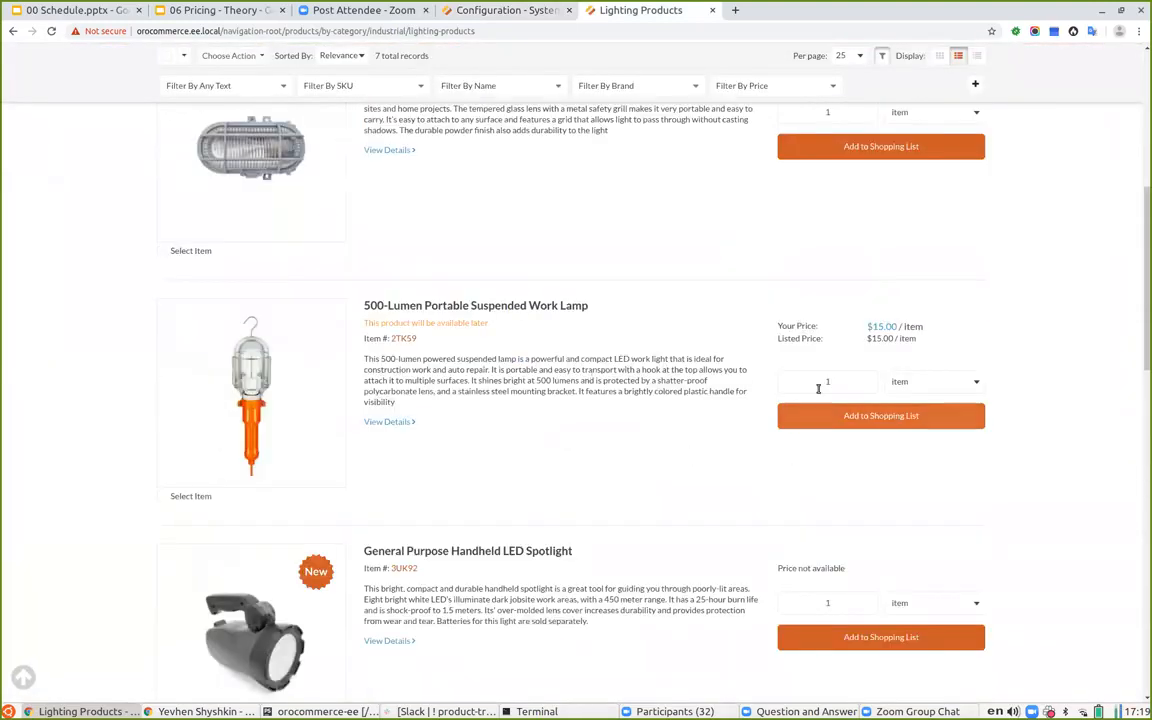
pyautogui.moveTo(883, 326)
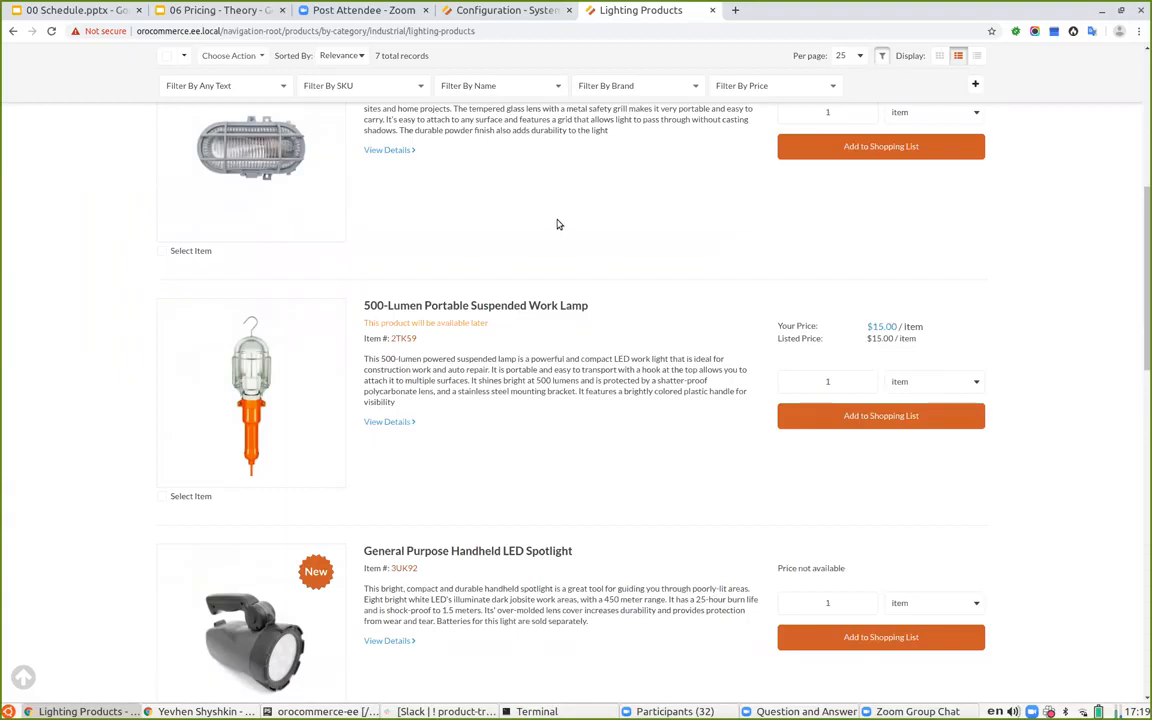
# Add the Test for 2TK59 - 10% price list with Merge Allowed to the Test customer's default website price lists and save.
pyautogui.click(467, 13)
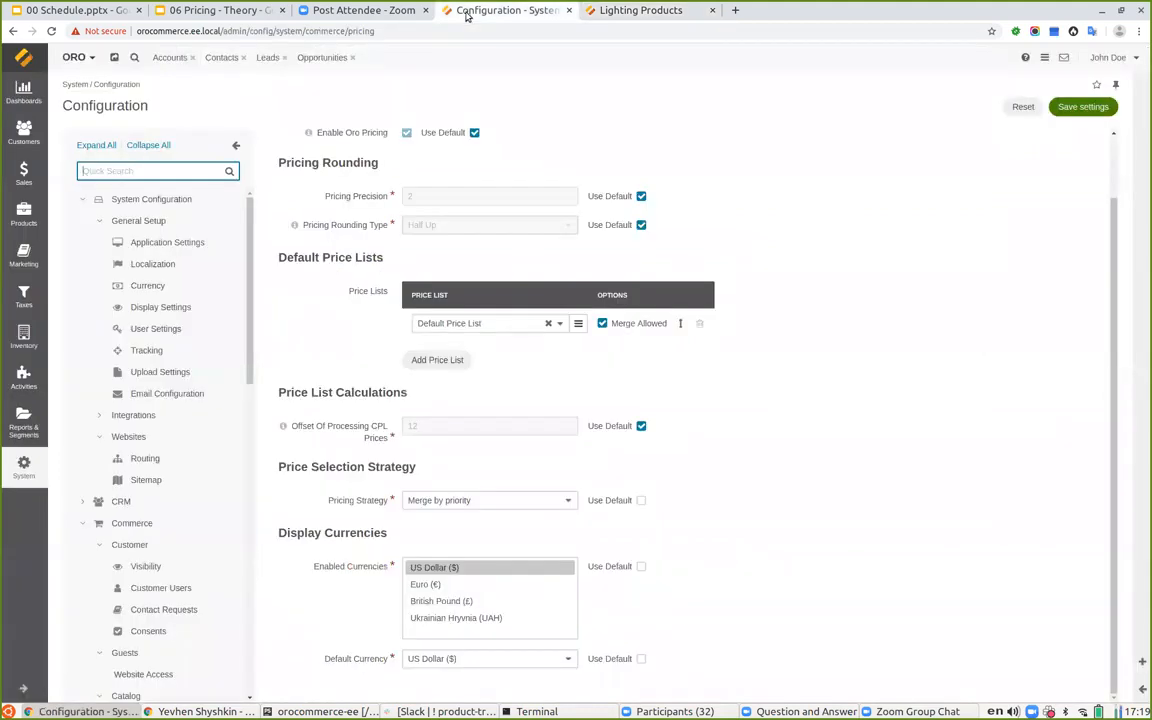
pyautogui.click(14, 140)
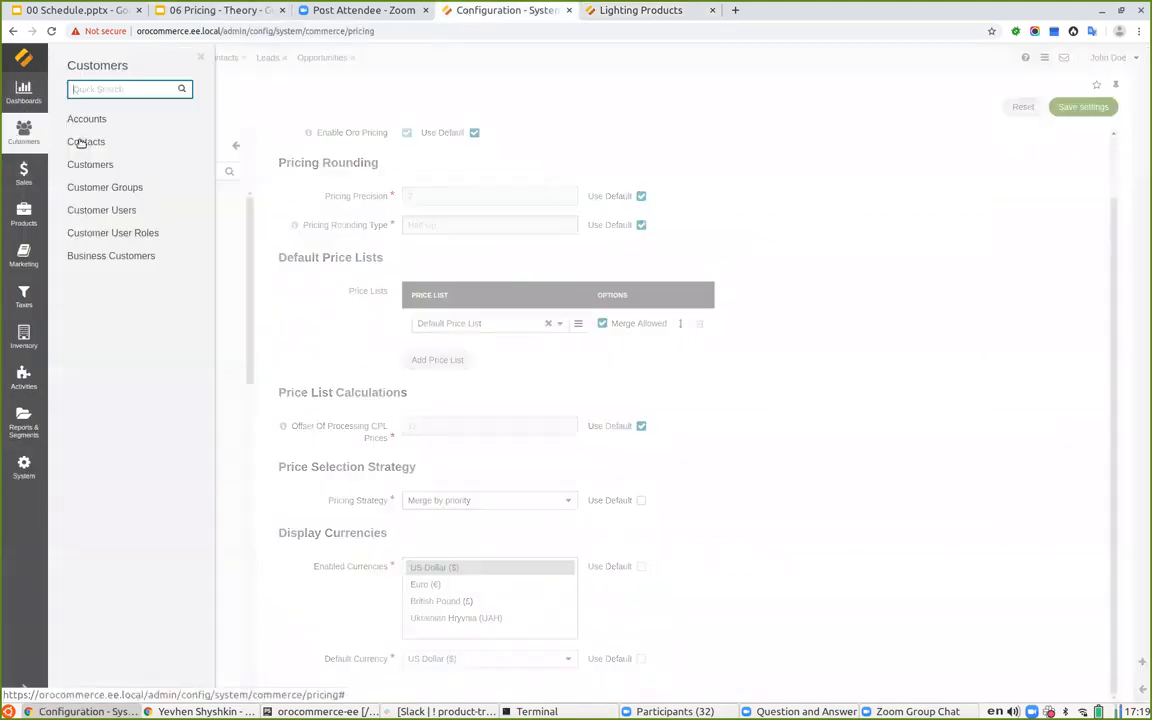
pyautogui.click(89, 168)
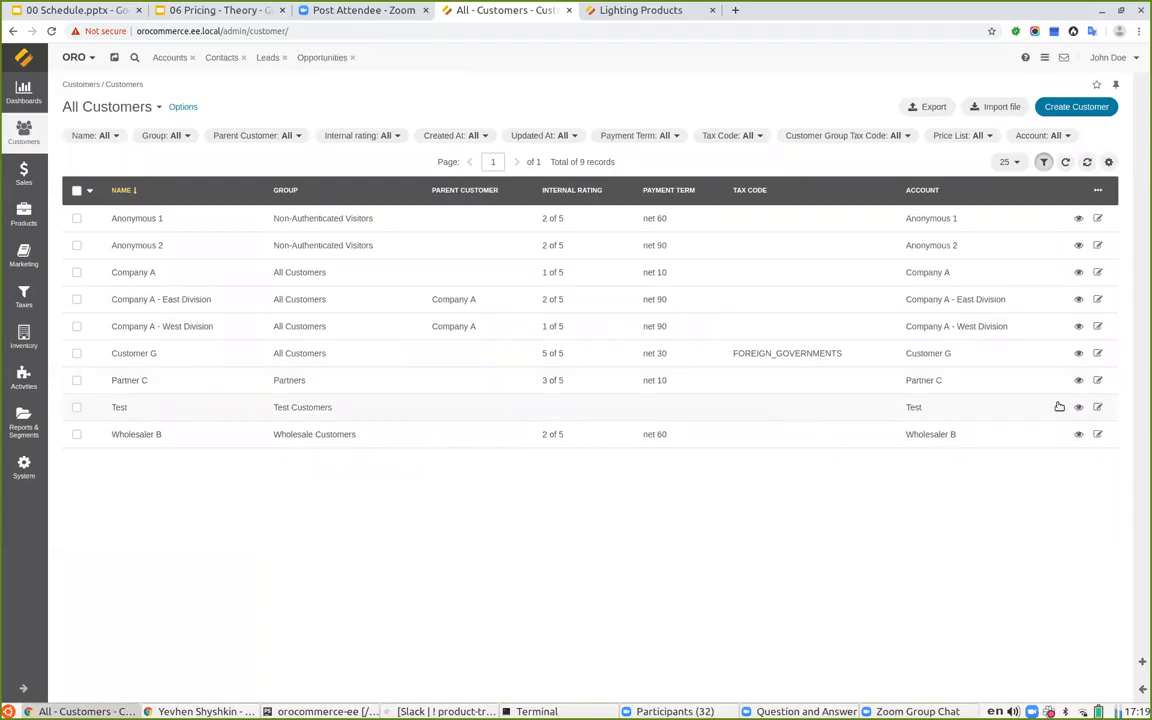
pyautogui.click(1098, 407)
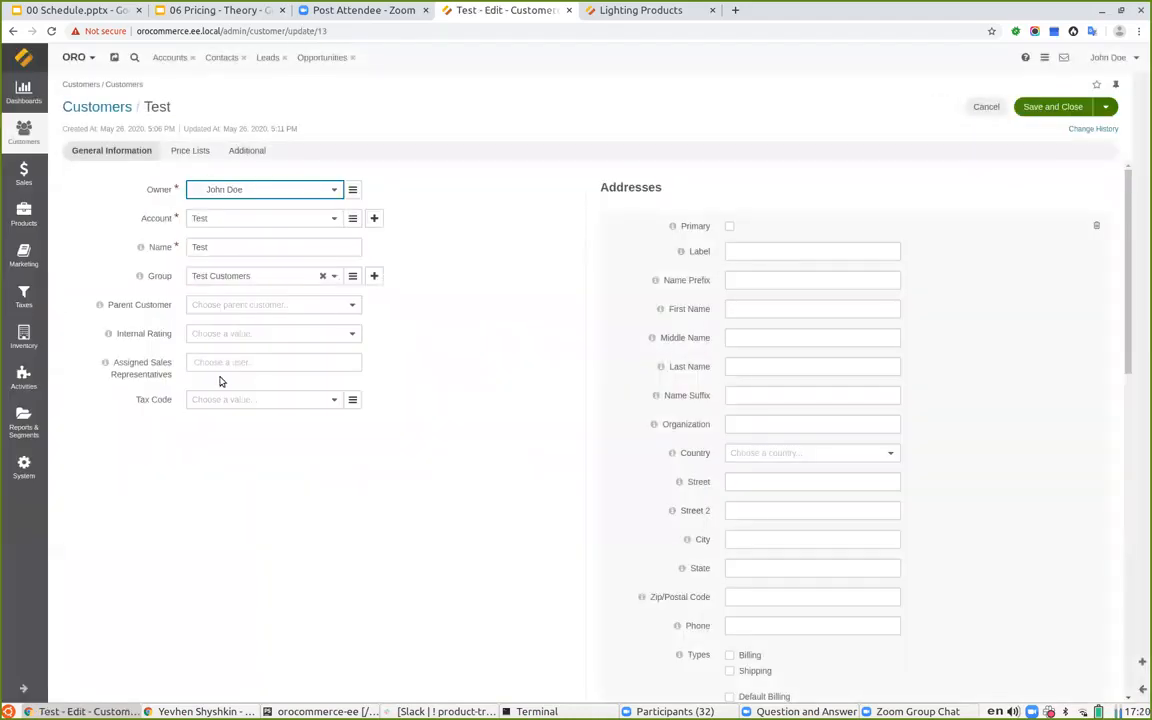
pyautogui.scroll(-6, 265, 345)
pyautogui.click(228, 390)
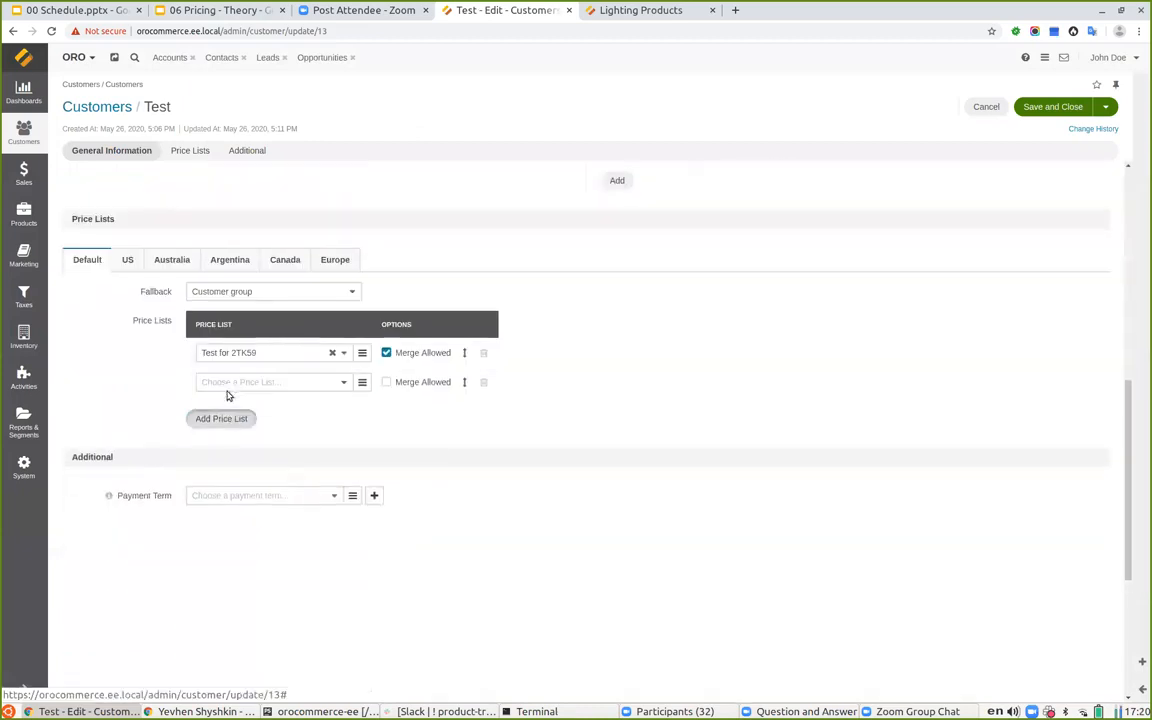
pyautogui.click(296, 382)
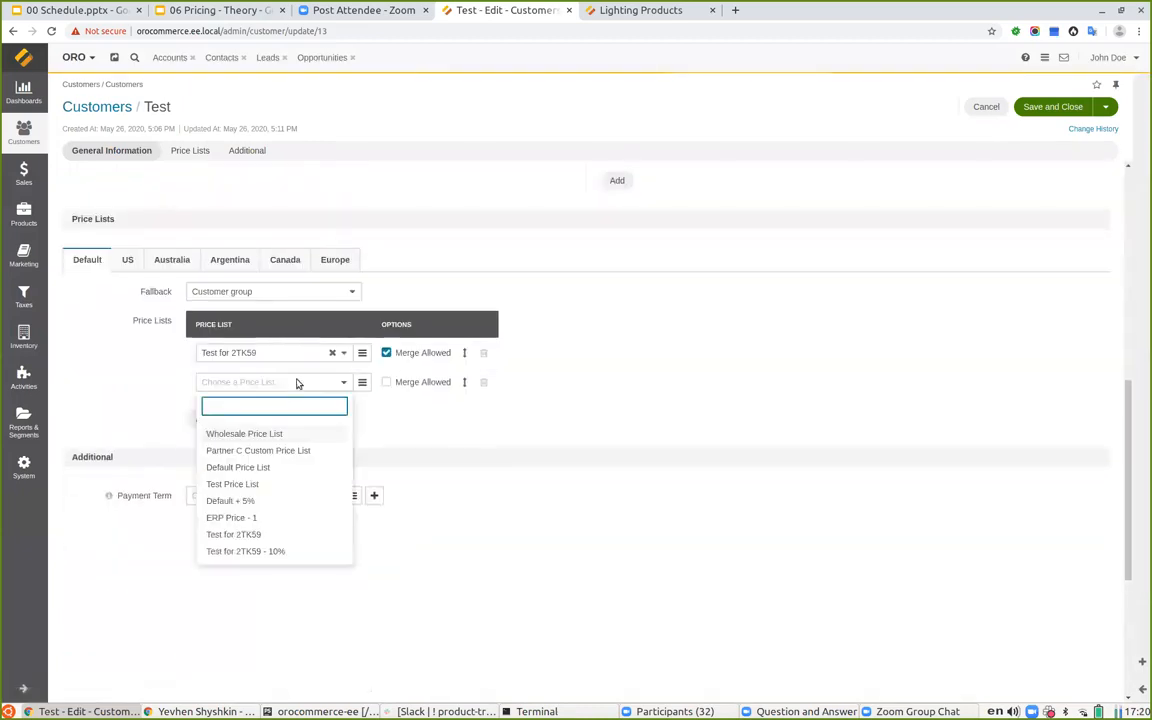
pyautogui.click(265, 553)
pyautogui.click(386, 382)
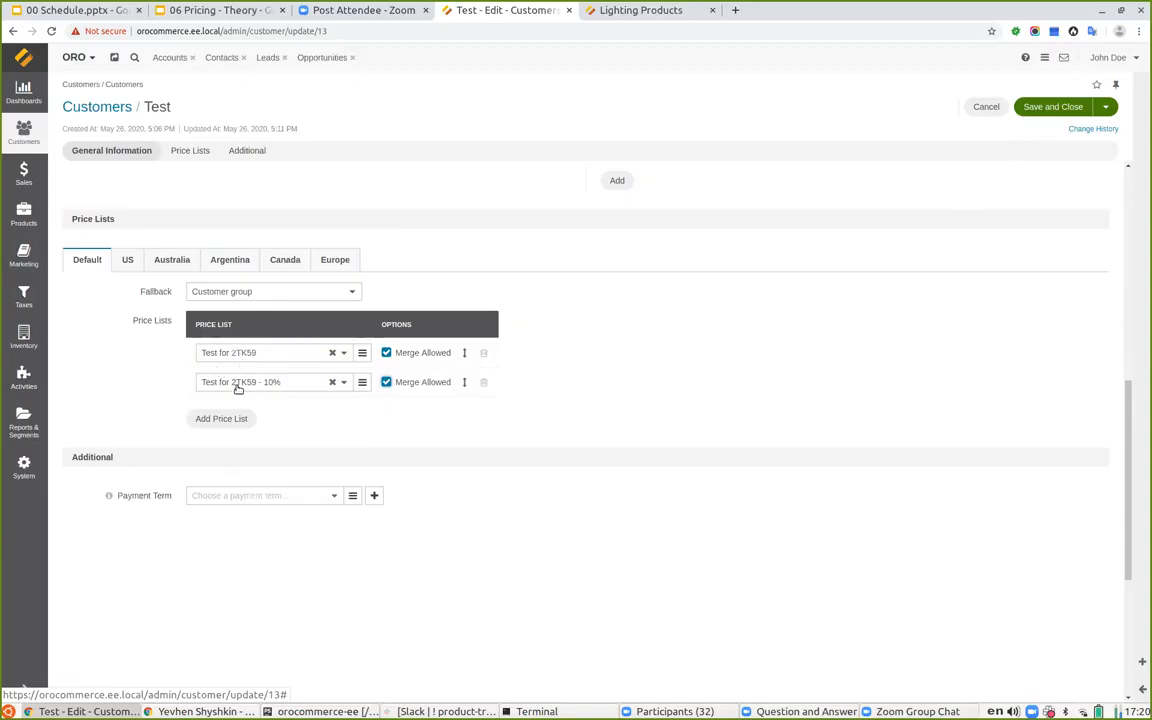
pyautogui.click(1050, 110)
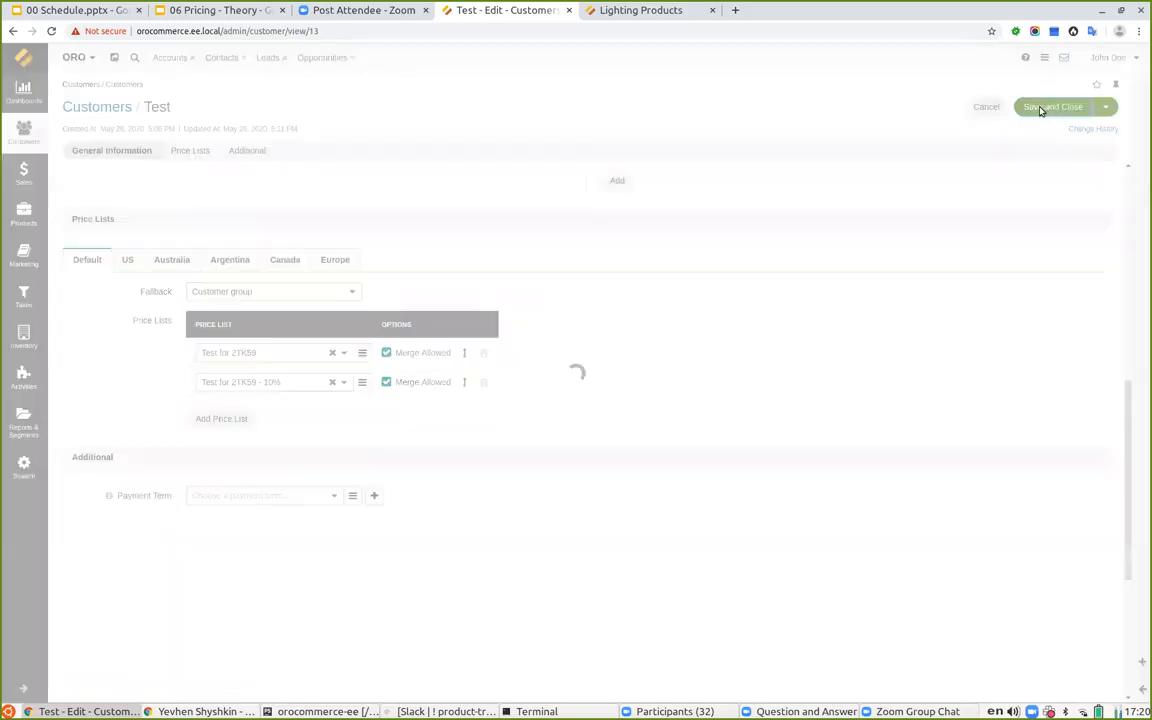
# Reload the storefront page and check the work lamp's price with the second price list assigned to the customer.
pyautogui.click(636, 12)
pyautogui.click(52, 31)
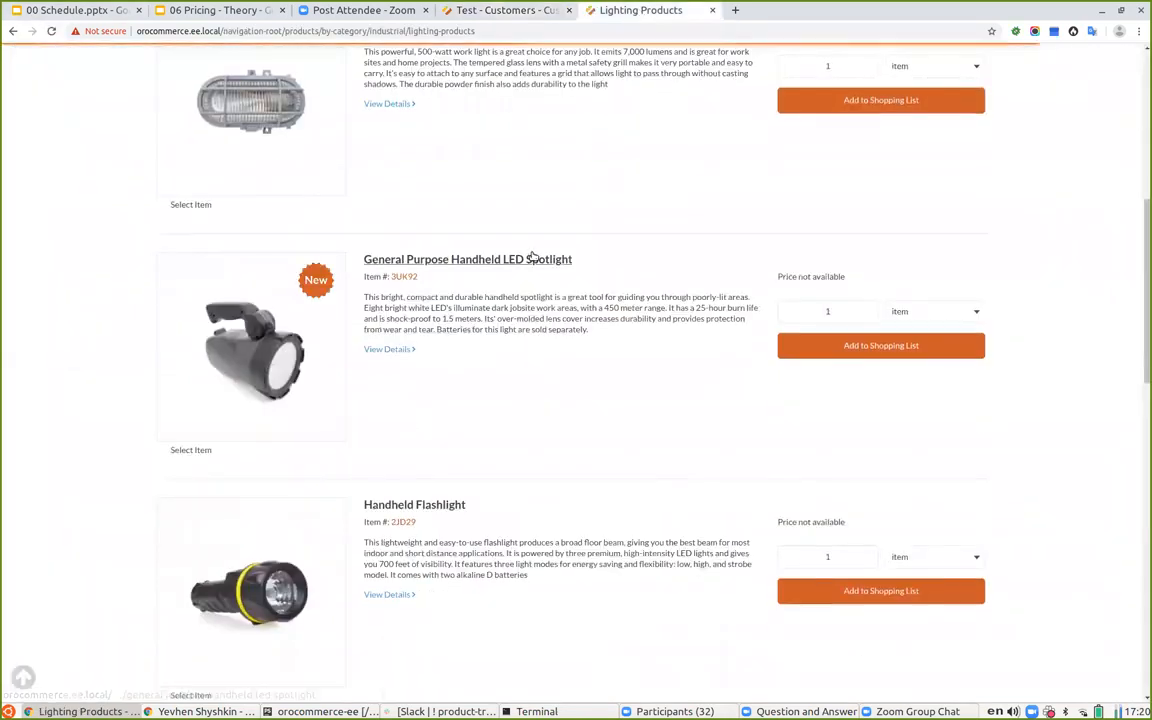
pyautogui.scroll(-6, 497, 250)
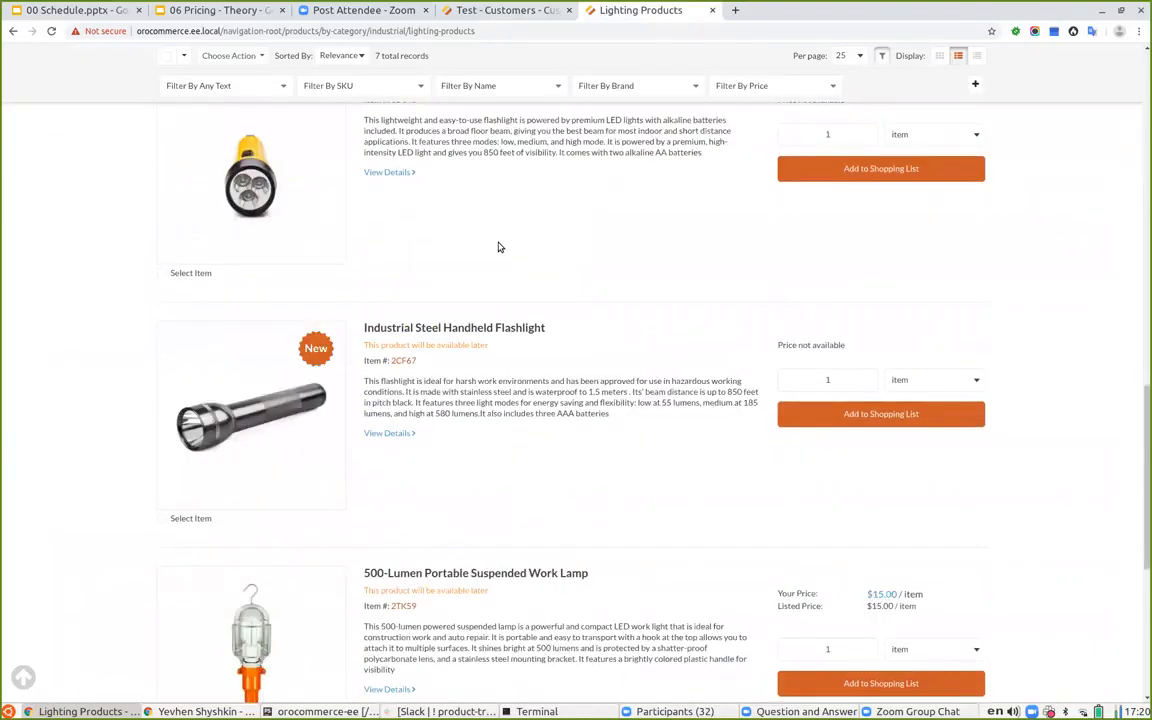
pyautogui.moveTo(877, 593)
# Reorder the Test customer's price lists so Test for 2TK59 - 10% comes before Test for 2TK59, and save.
pyautogui.click(508, 11)
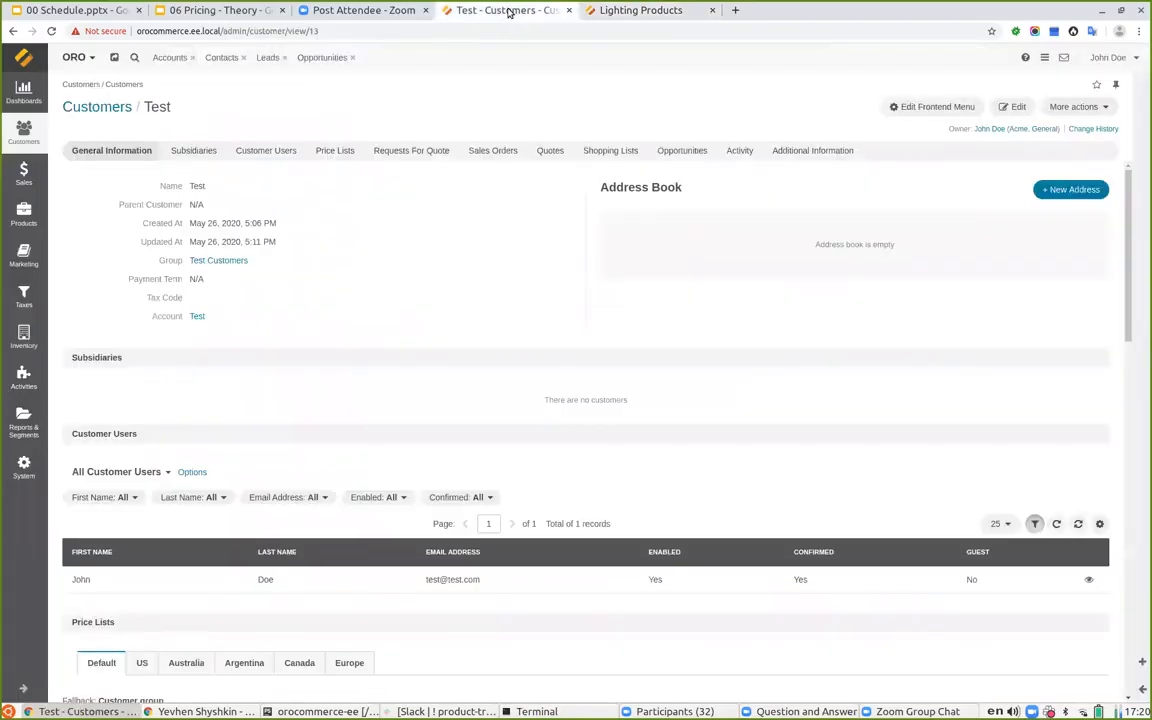
pyautogui.click(1013, 106)
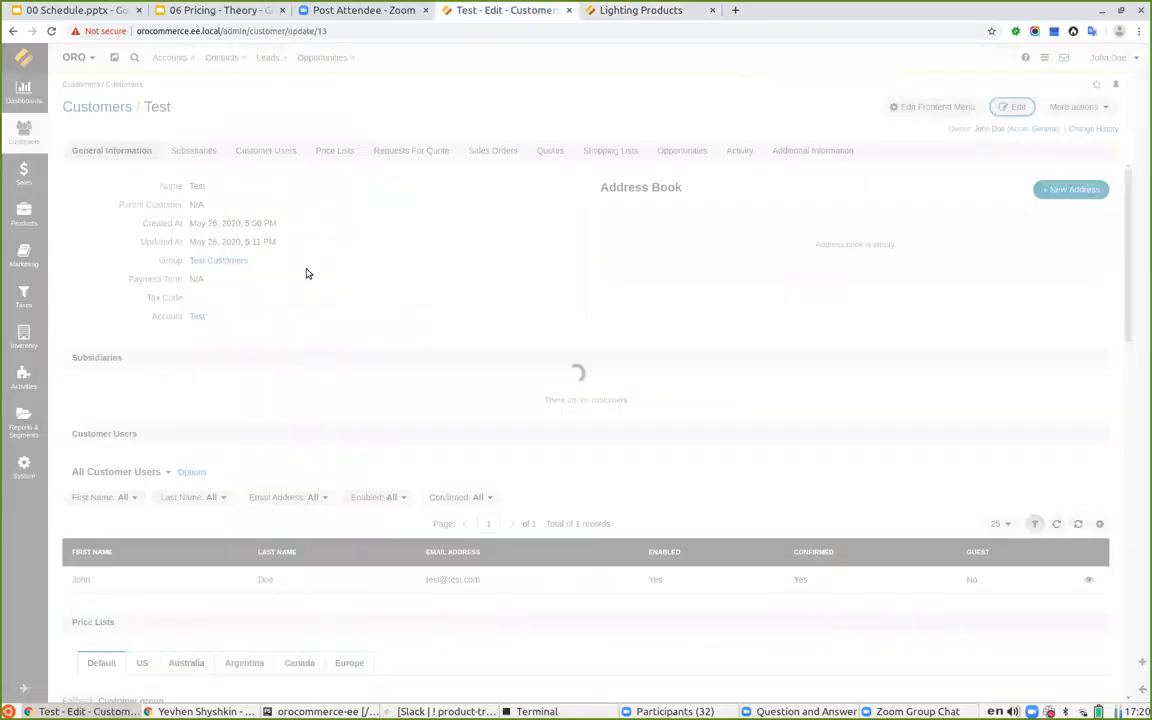
pyautogui.scroll(-10, 326, 347)
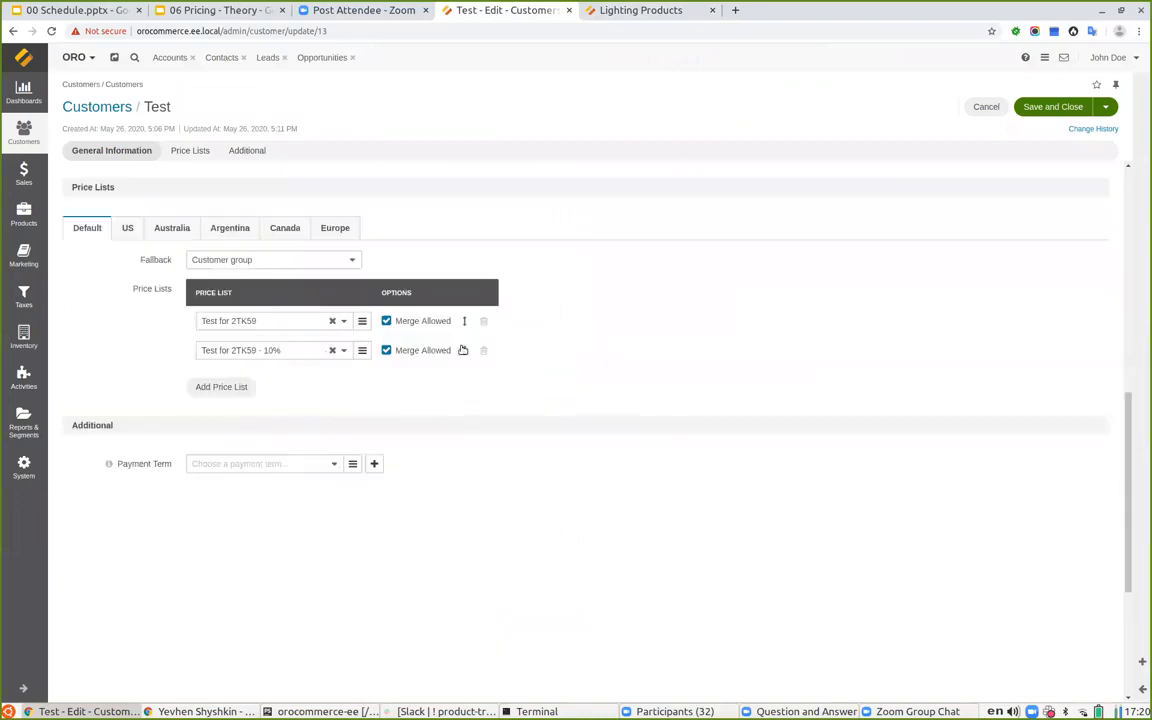
pyautogui.moveTo(464, 350); pyautogui.dragTo(466, 322)
pyautogui.click(1050, 107)
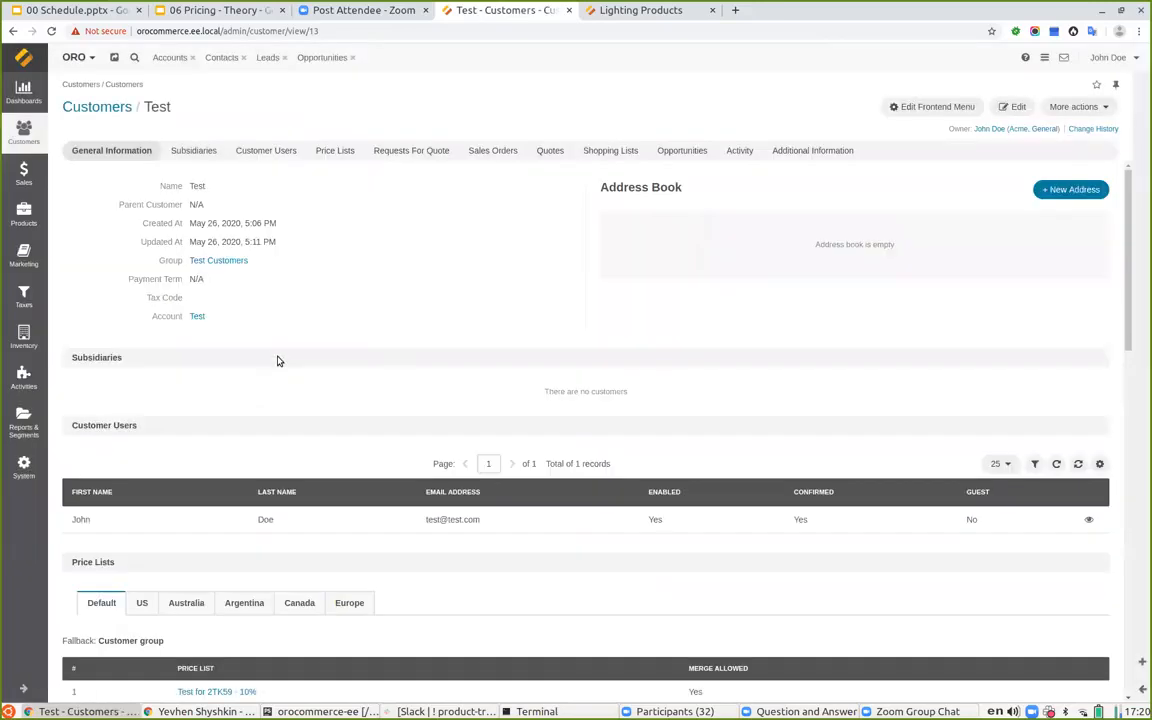
# Reload the storefront page and check the work lamp's unit price with the reordered price lists.
pyautogui.click(613, 18)
pyautogui.click(52, 31)
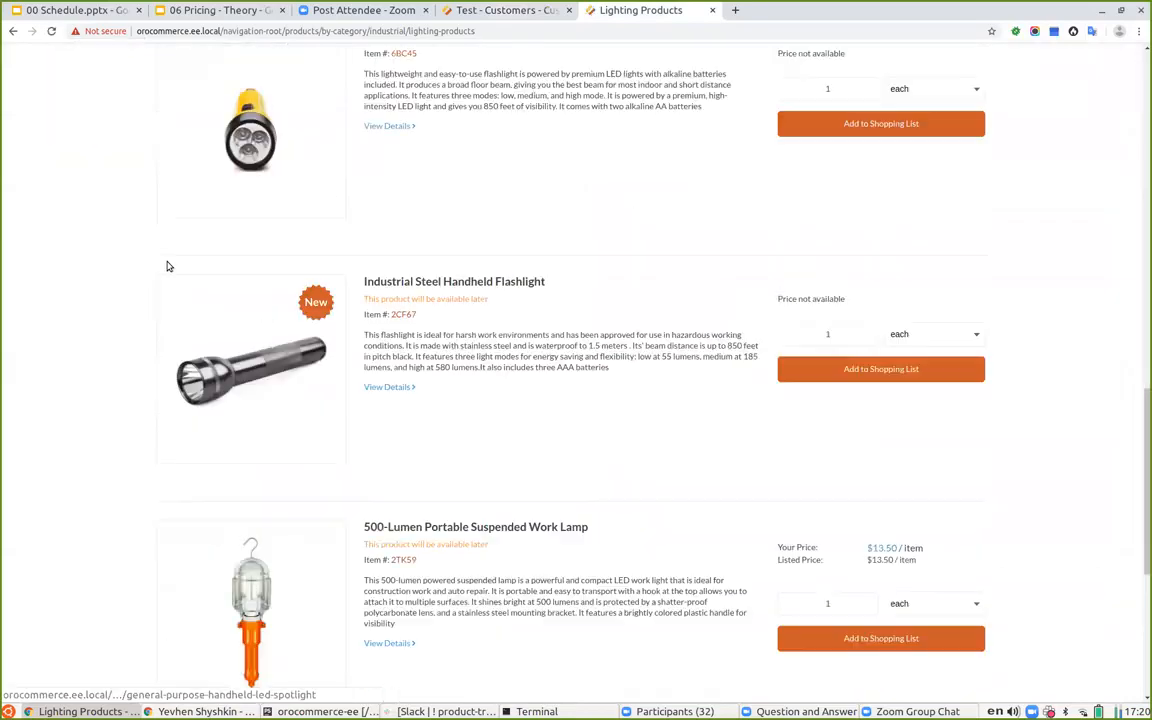
pyautogui.moveTo(882, 552)
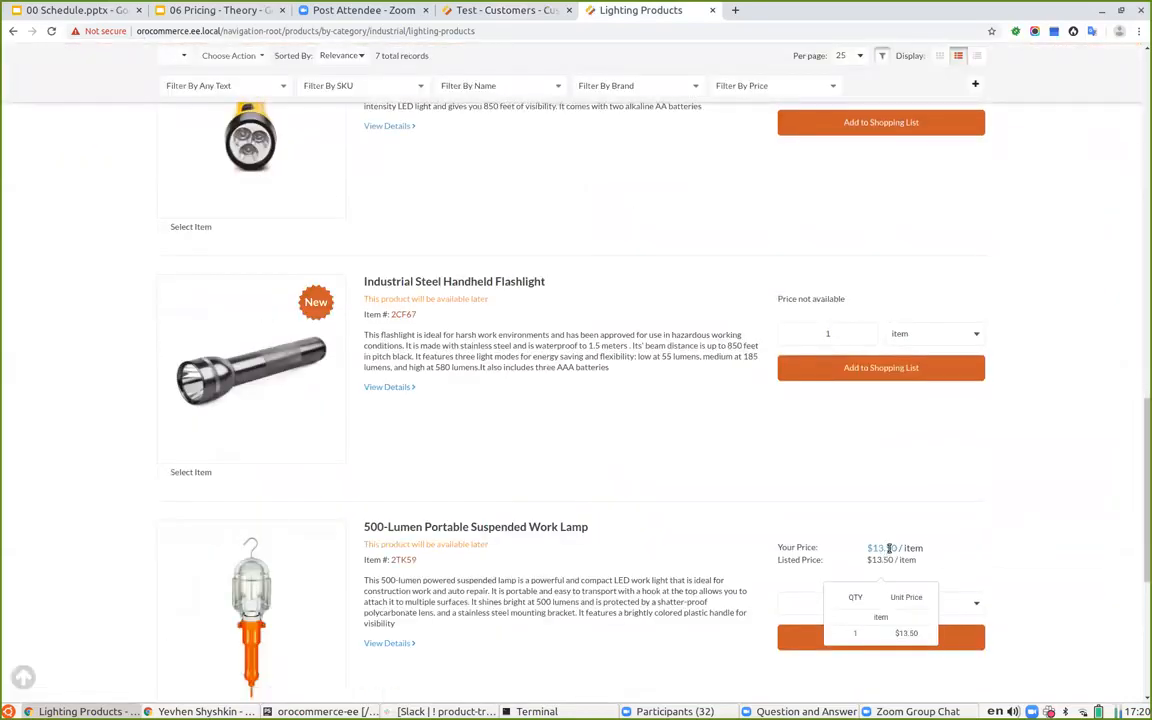
# Open the Test customer for editing, review the price list priority, and compare it with the work lamp's storefront price.
pyautogui.click(458, 10)
pyautogui.click(1005, 107)
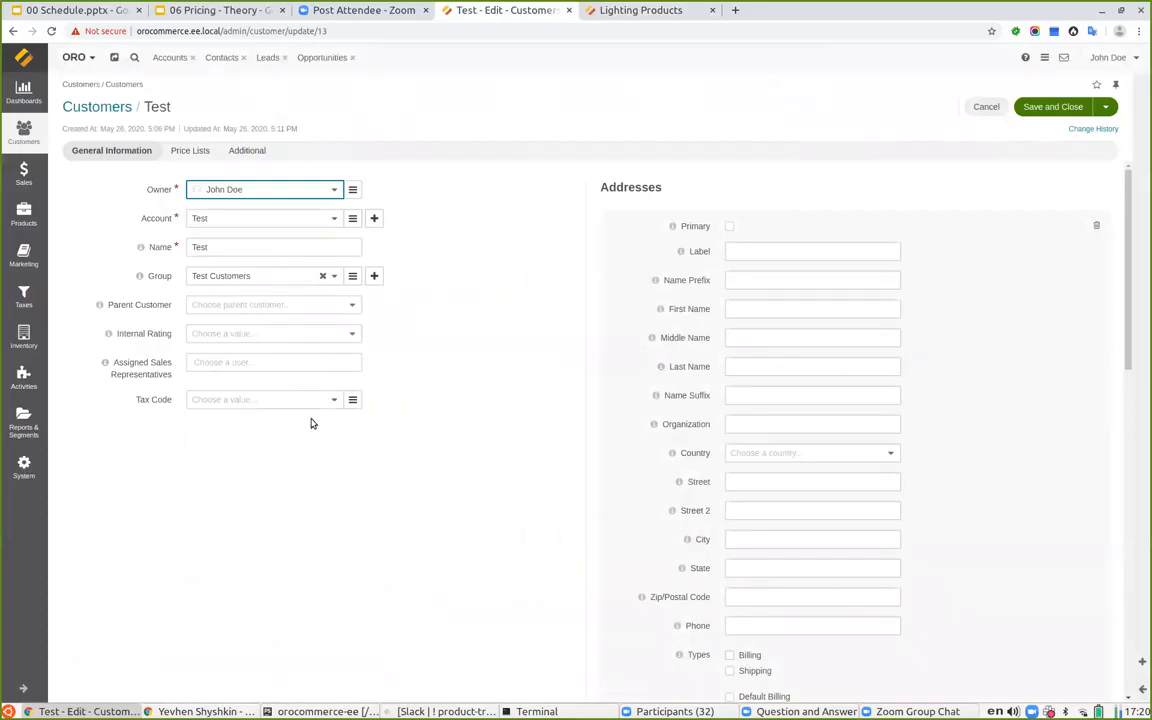
pyautogui.scroll(-10, 310, 424)
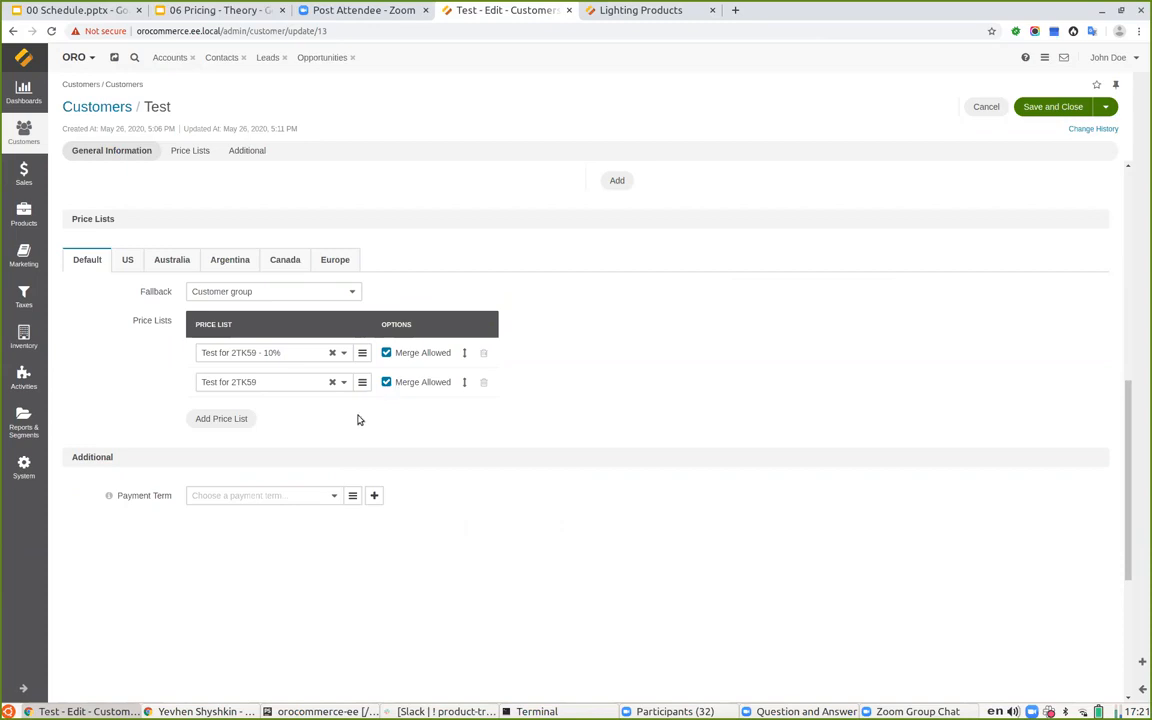
pyautogui.click(615, 12)
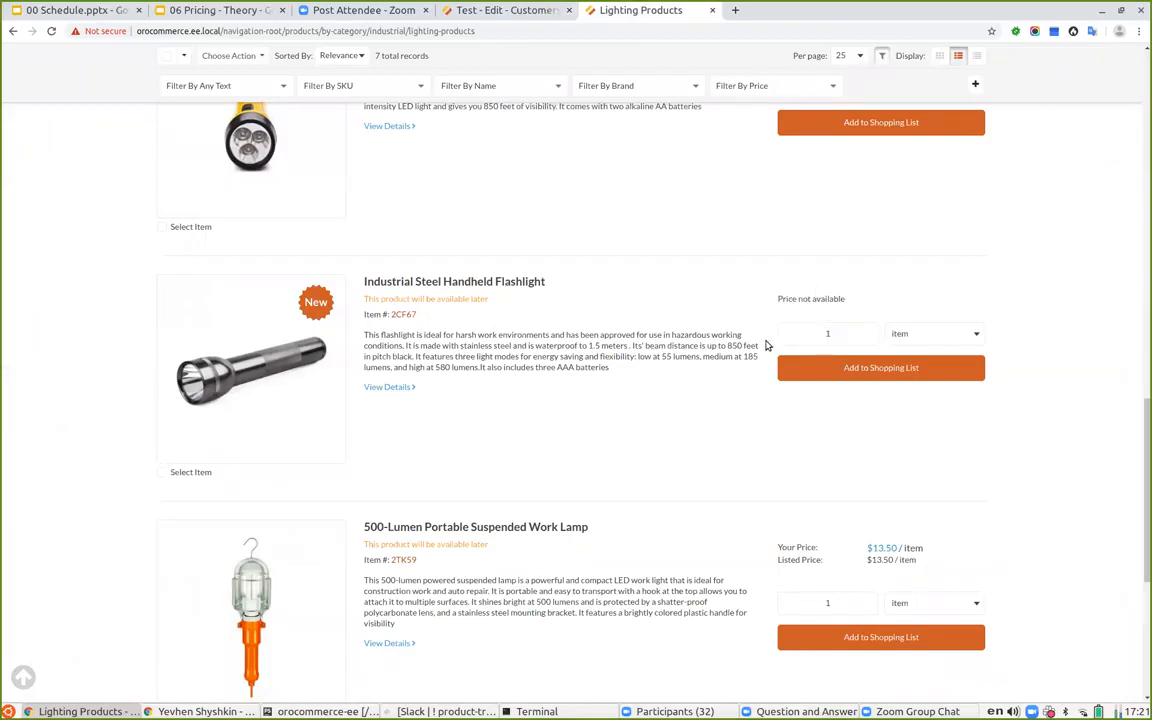
pyautogui.moveTo(896, 549)
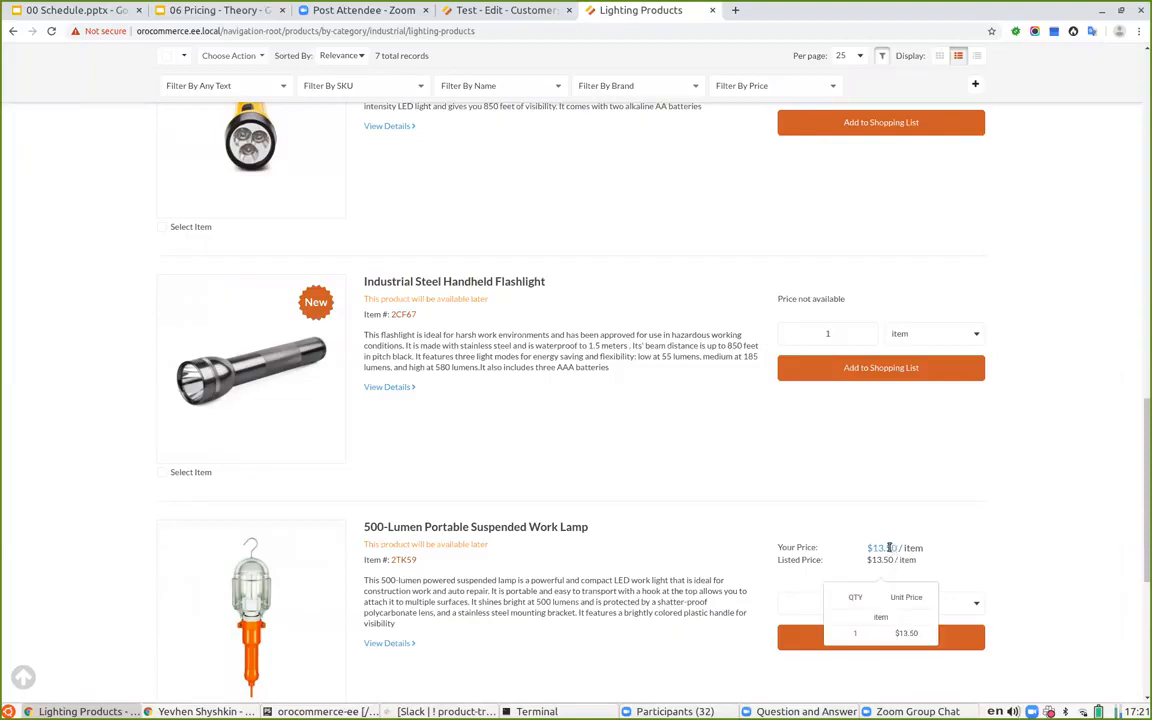
# Open the Test Customers customer group in the admin for editing.
pyautogui.click(465, 9)
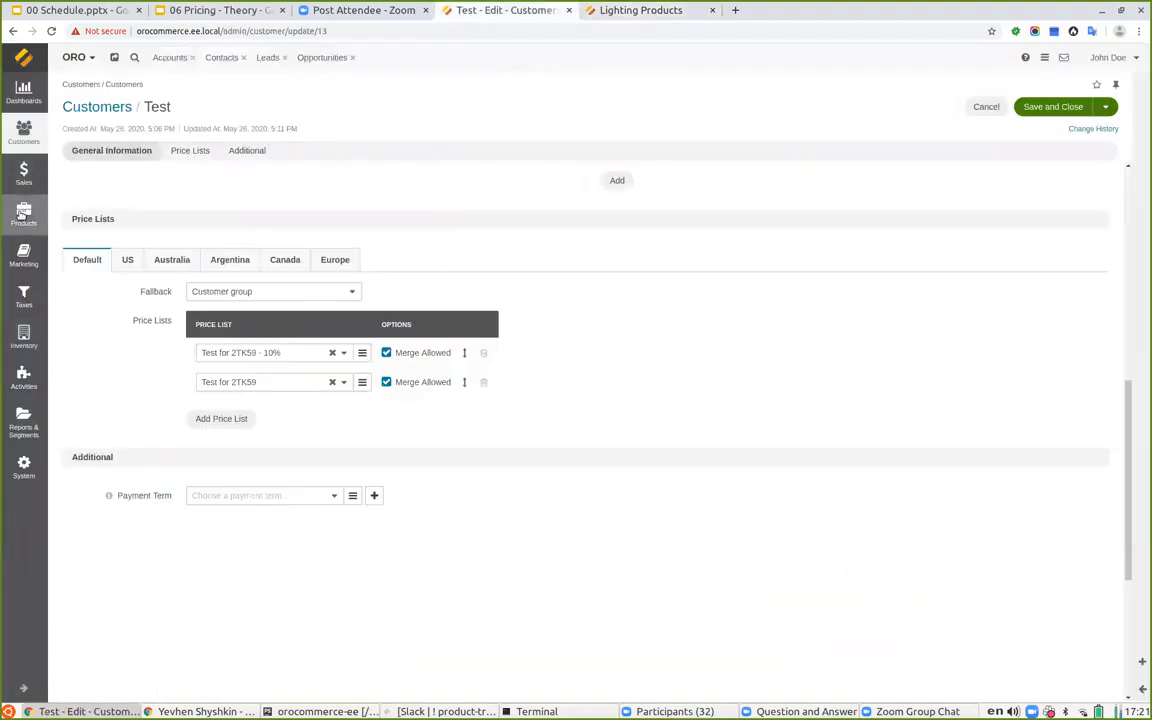
pyautogui.click(22, 212)
pyautogui.click(22, 180)
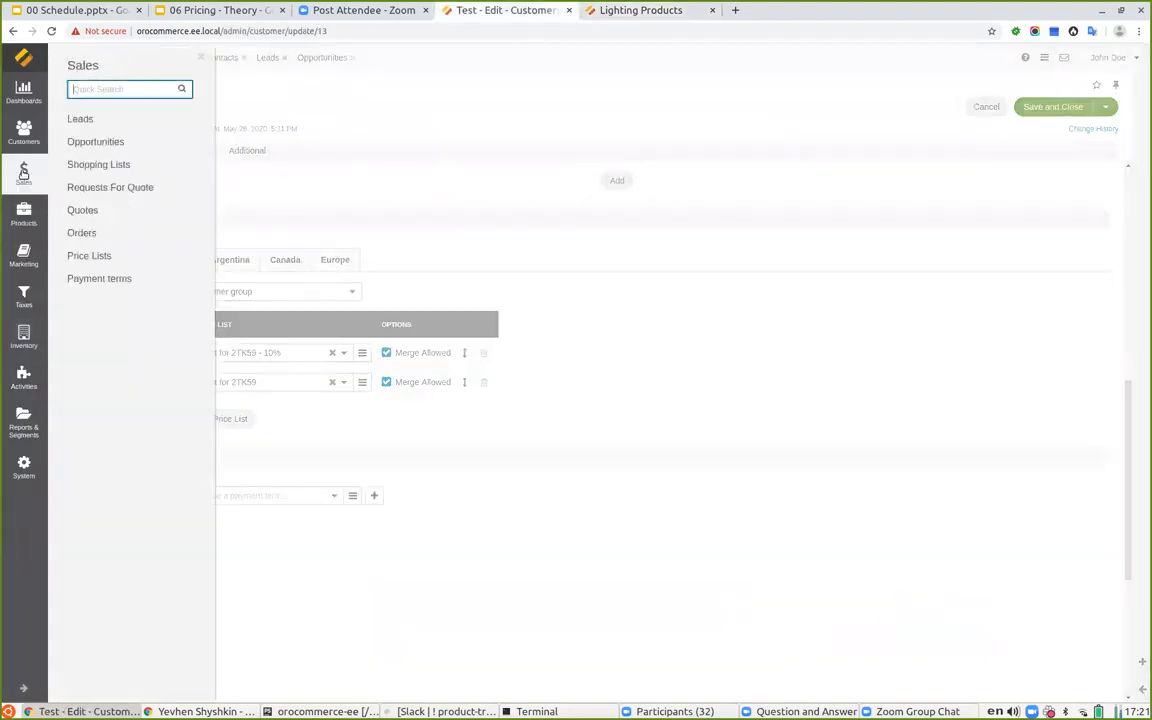
pyautogui.click(24, 135)
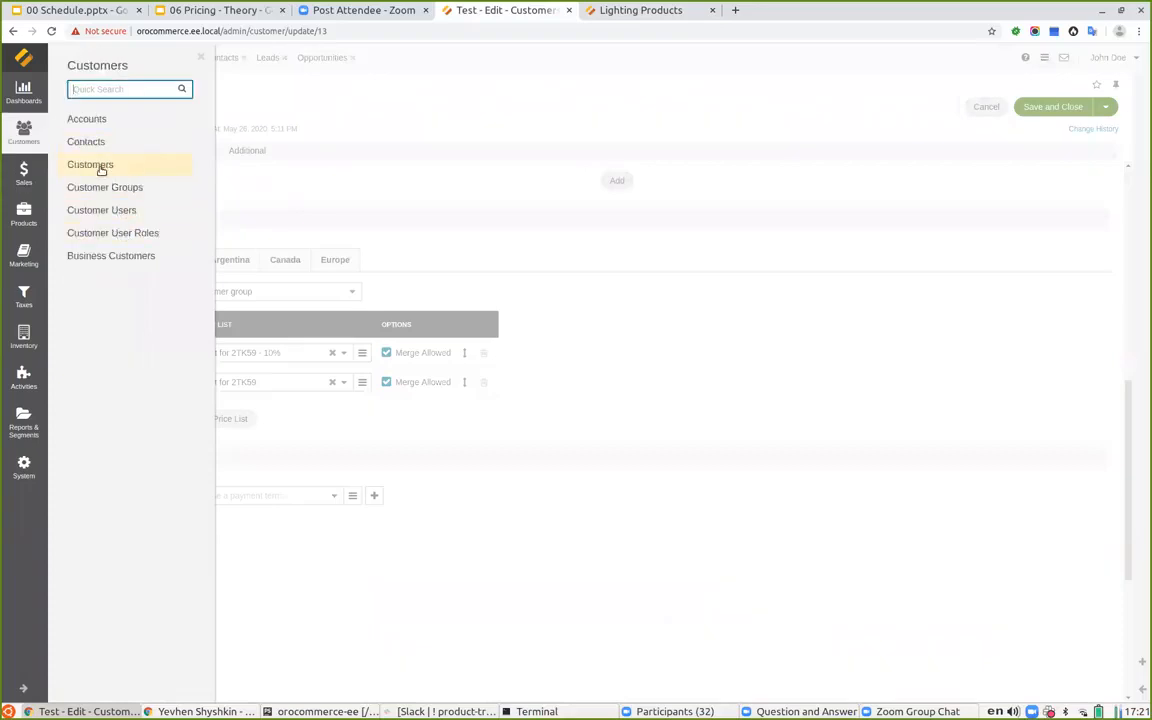
pyautogui.click(104, 187)
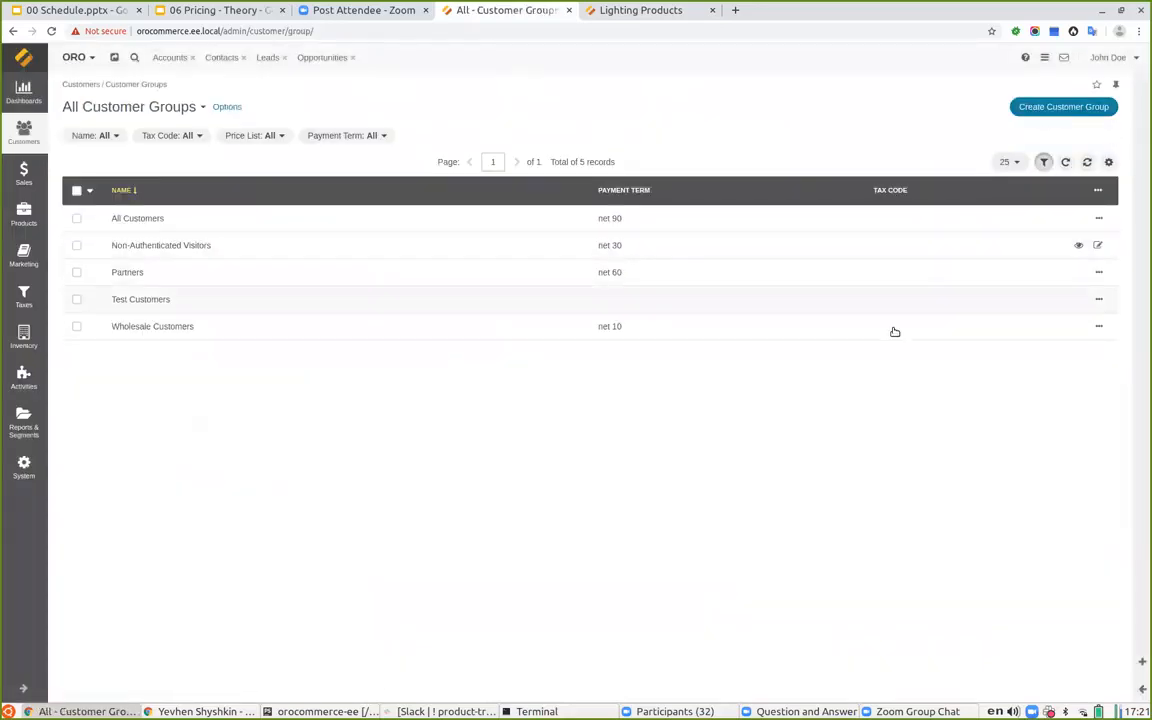
pyautogui.click(1053, 300)
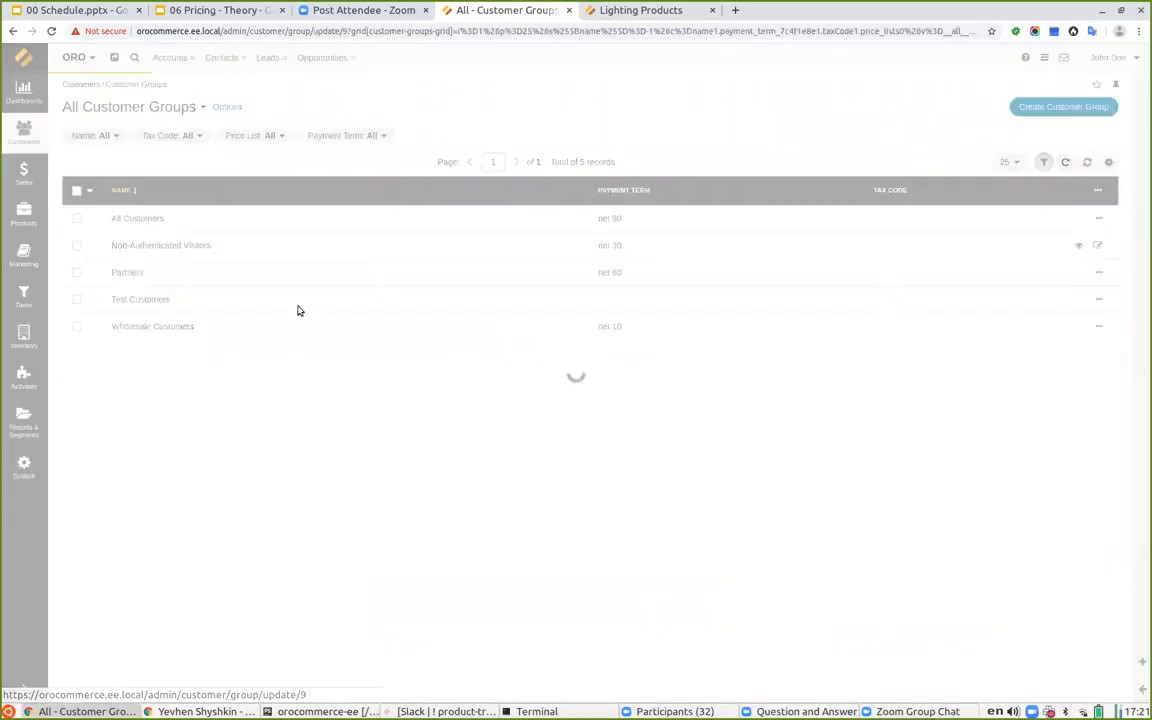
# Set the group's Default website fallback to Website, remove its Test for 2TK59 - 10% price list, and save.
pyautogui.scroll(-5, 280, 365)
pyautogui.click(250, 320)
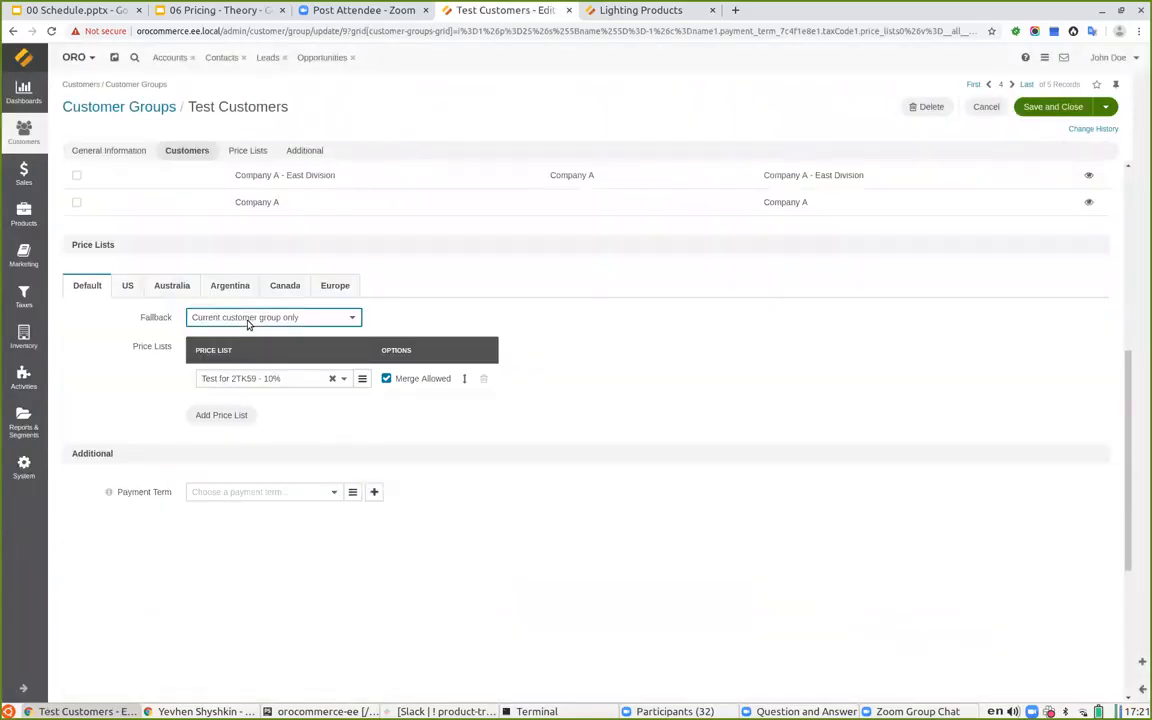
pyautogui.click(257, 330)
pyautogui.click(483, 378)
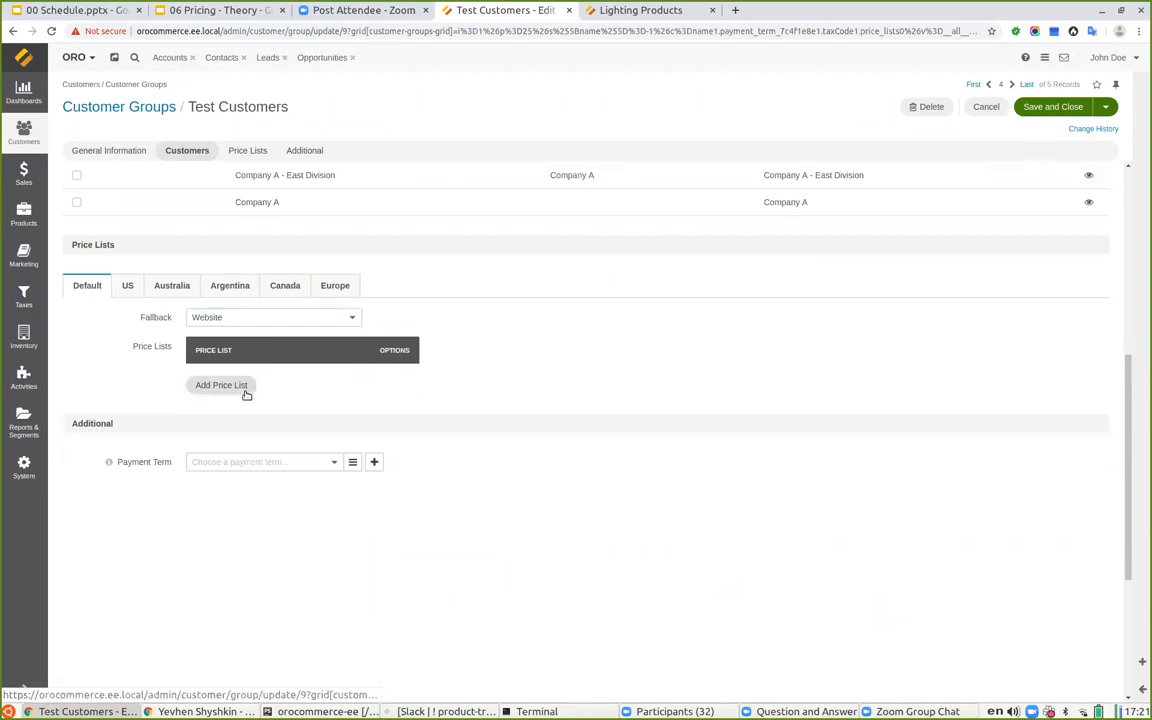
pyautogui.click(1037, 113)
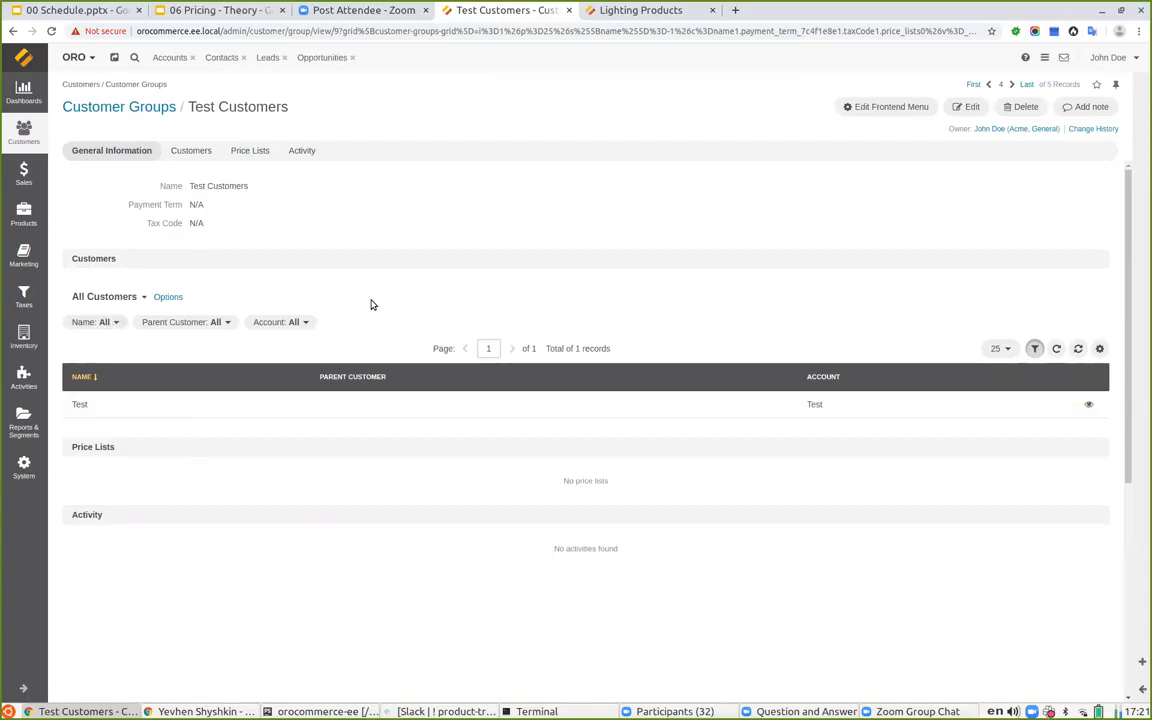
# Reload the storefront lighting products and check the quantity-based unit prices of work lamp 2TK59.
pyautogui.click(638, 14)
pyautogui.click(53, 32)
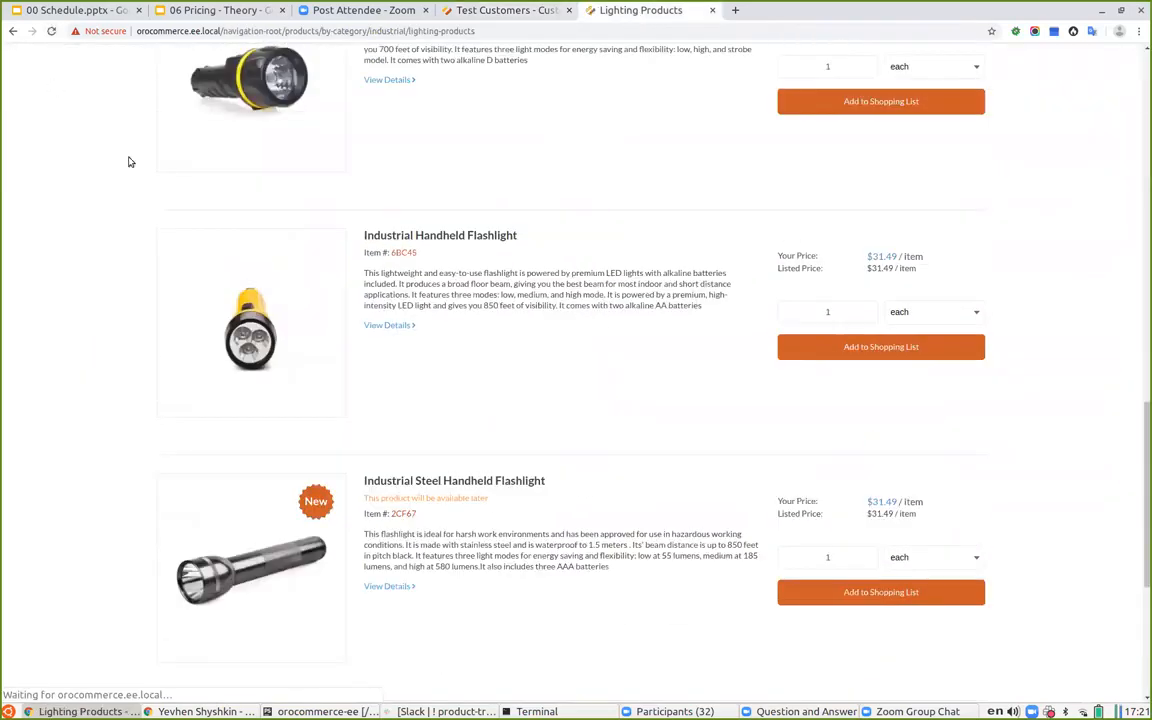
pyautogui.scroll(-3, 537, 365)
pyautogui.scroll(8, 524, 362)
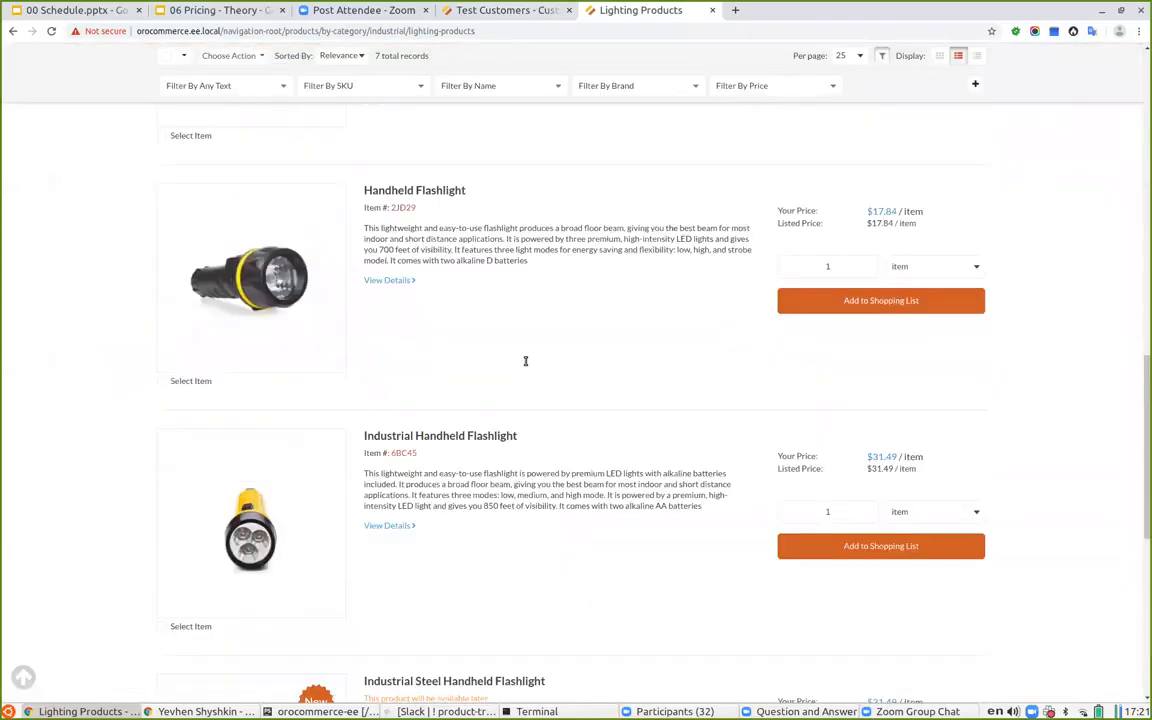
pyautogui.scroll(2, 522, 367)
pyautogui.doubleClick(405, 297)
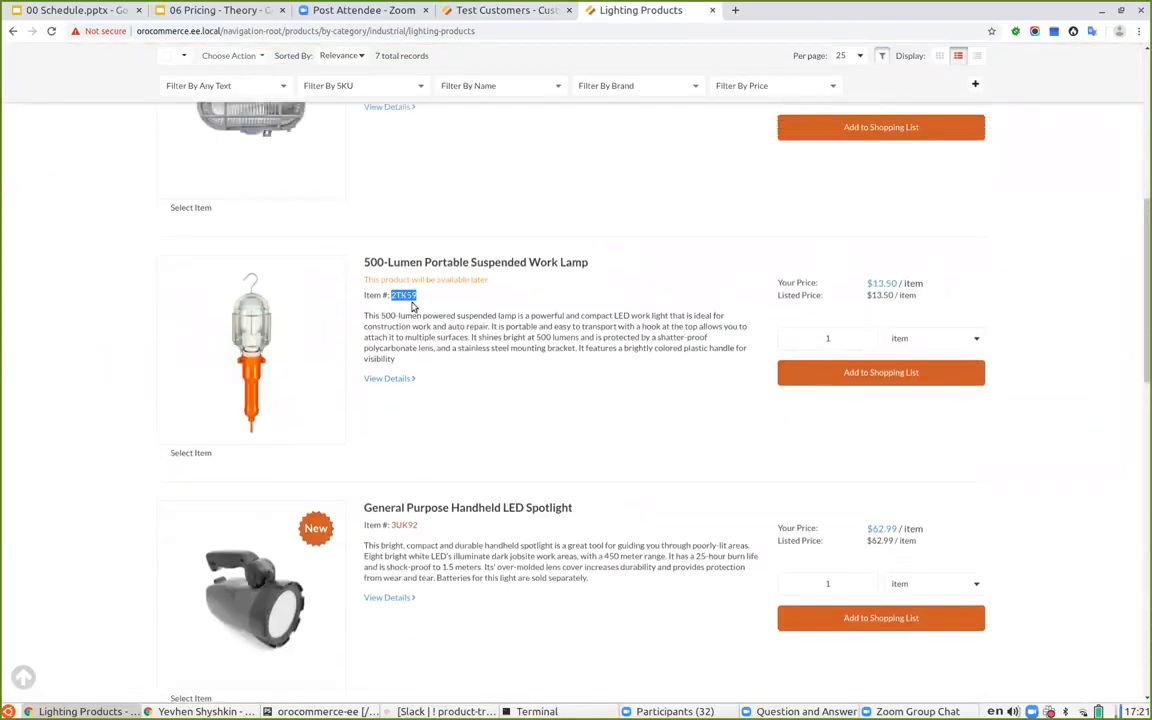
pyautogui.moveTo(903, 293)
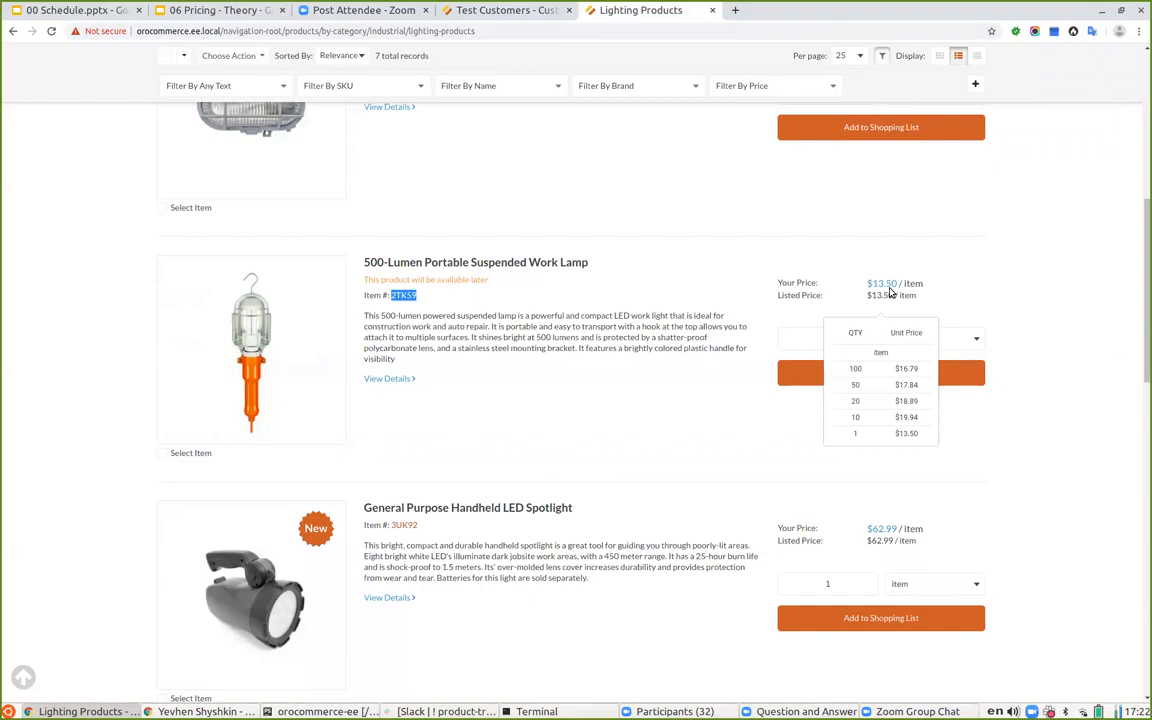
# Return to the admin and open the Test customer for editing.
pyautogui.click(450, 10)
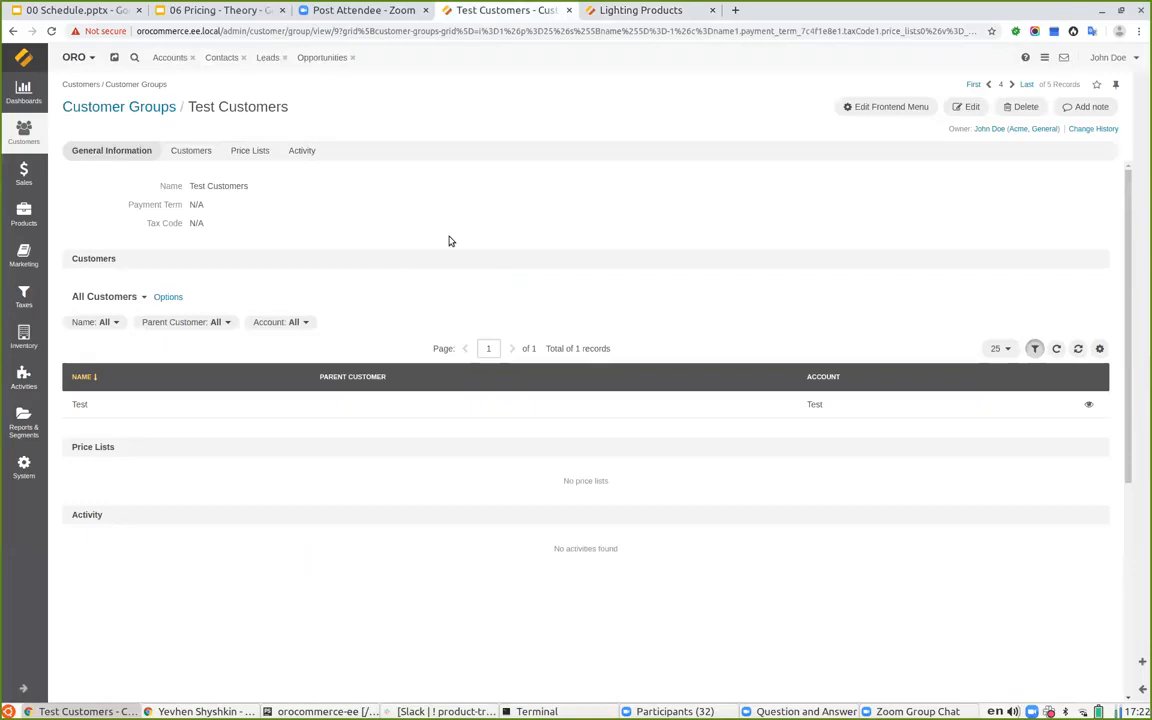
pyautogui.click(23, 128)
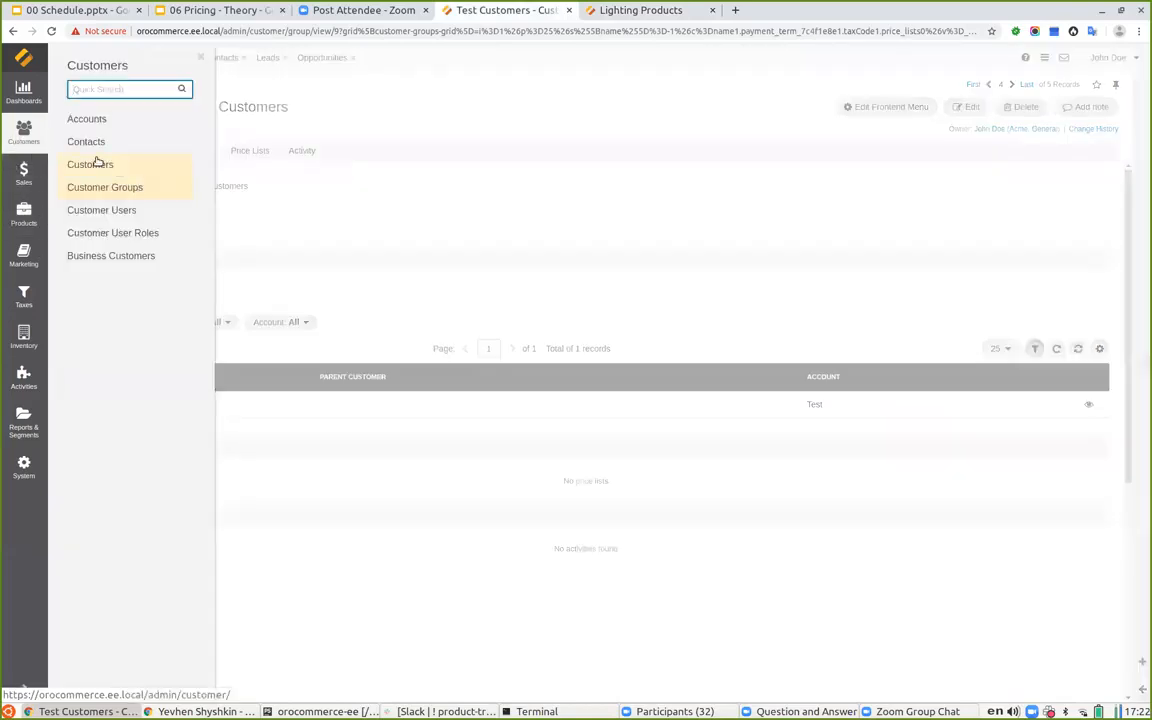
pyautogui.click(97, 164)
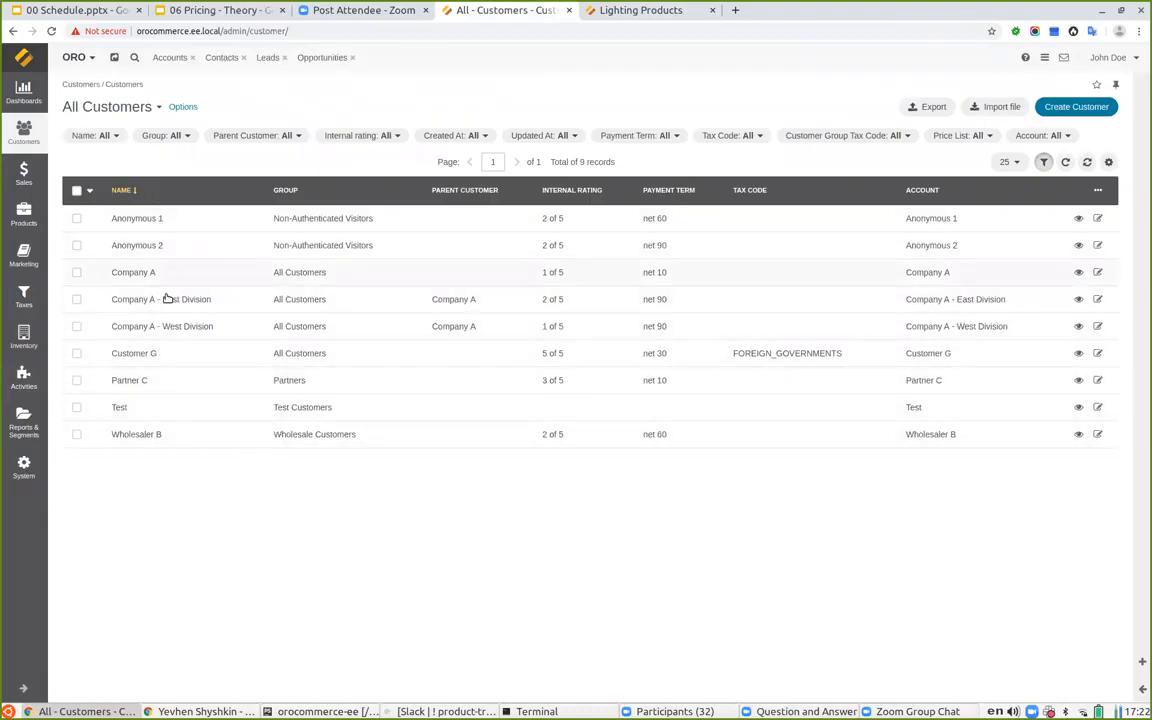
pyautogui.click(1096, 407)
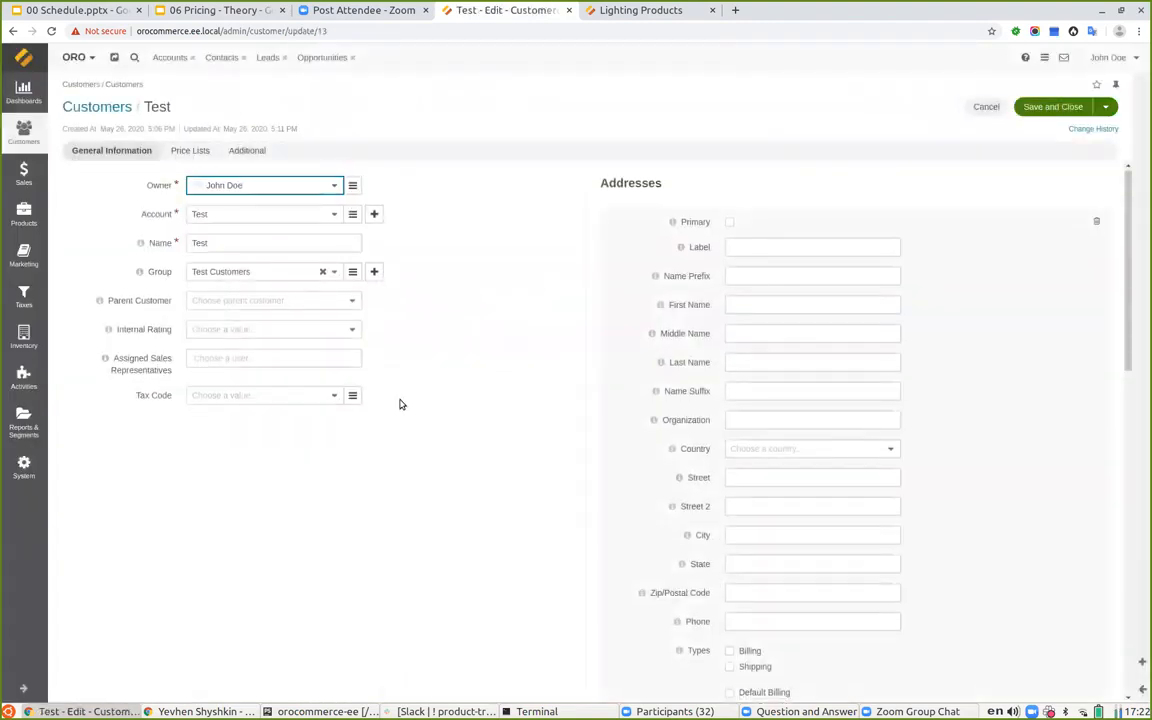
# Disallow merging for the Test for 2TK59 - 10% price list, remove Test for 2TK59 from the customer, and save.
pyautogui.scroll(-5, 400, 404)
pyautogui.click(386, 386)
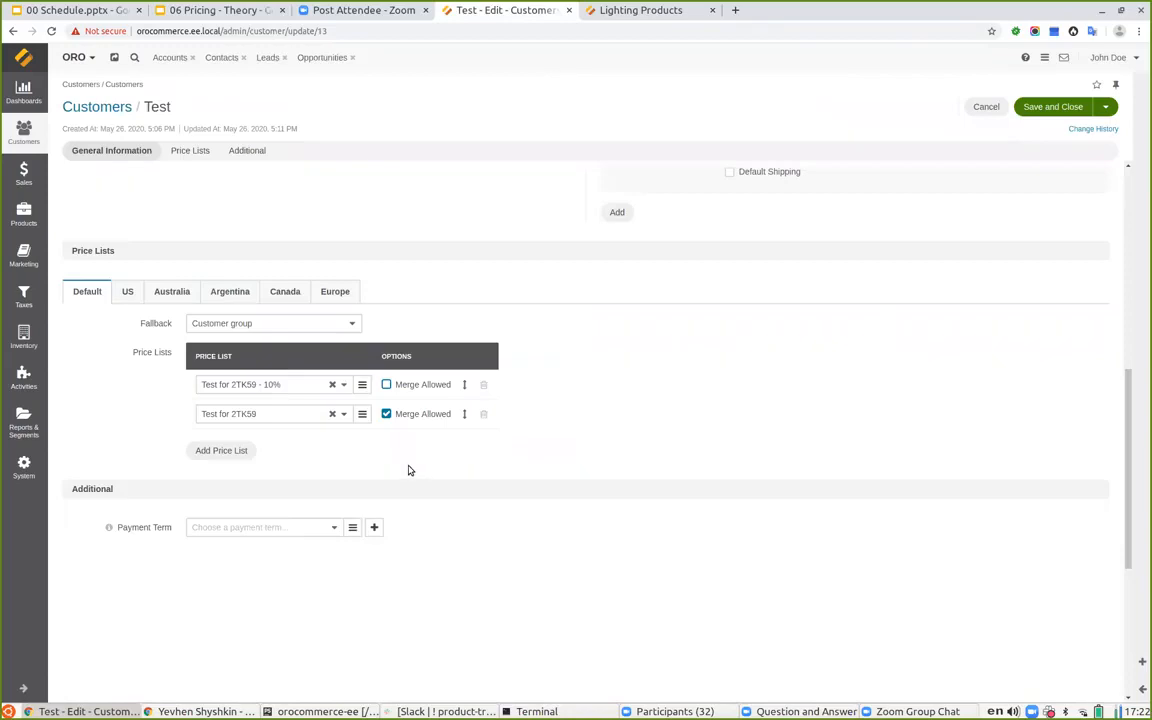
pyautogui.click(386, 414)
pyautogui.click(484, 414)
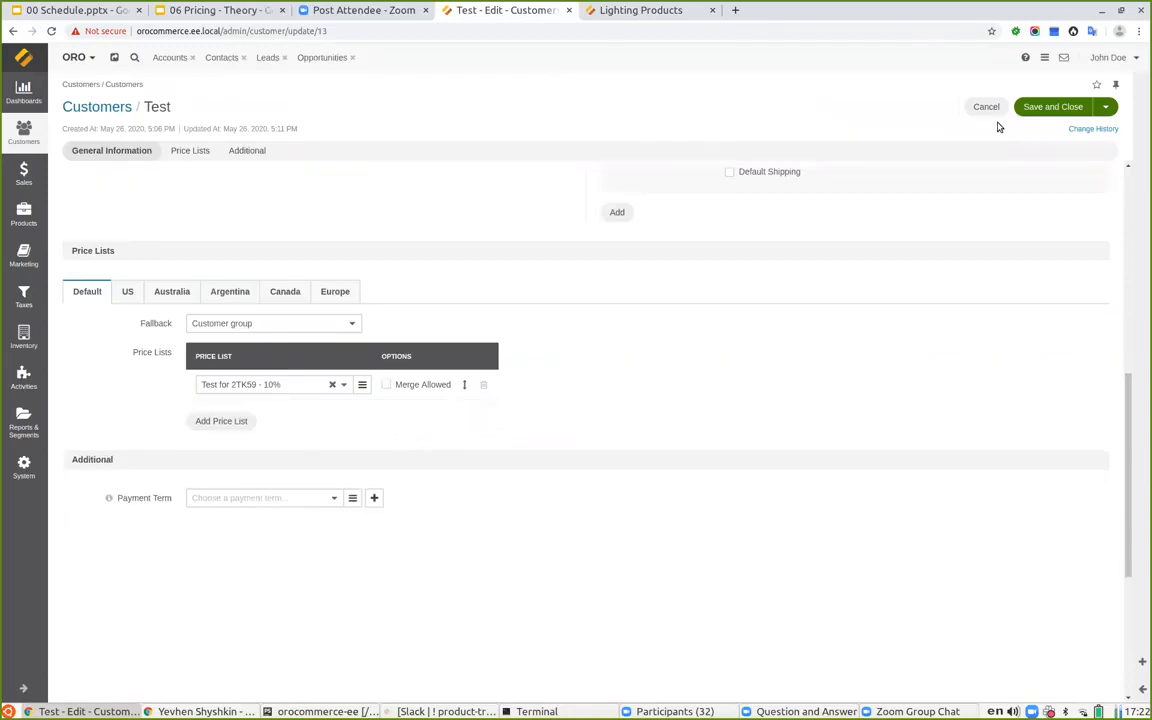
pyautogui.click(1052, 106)
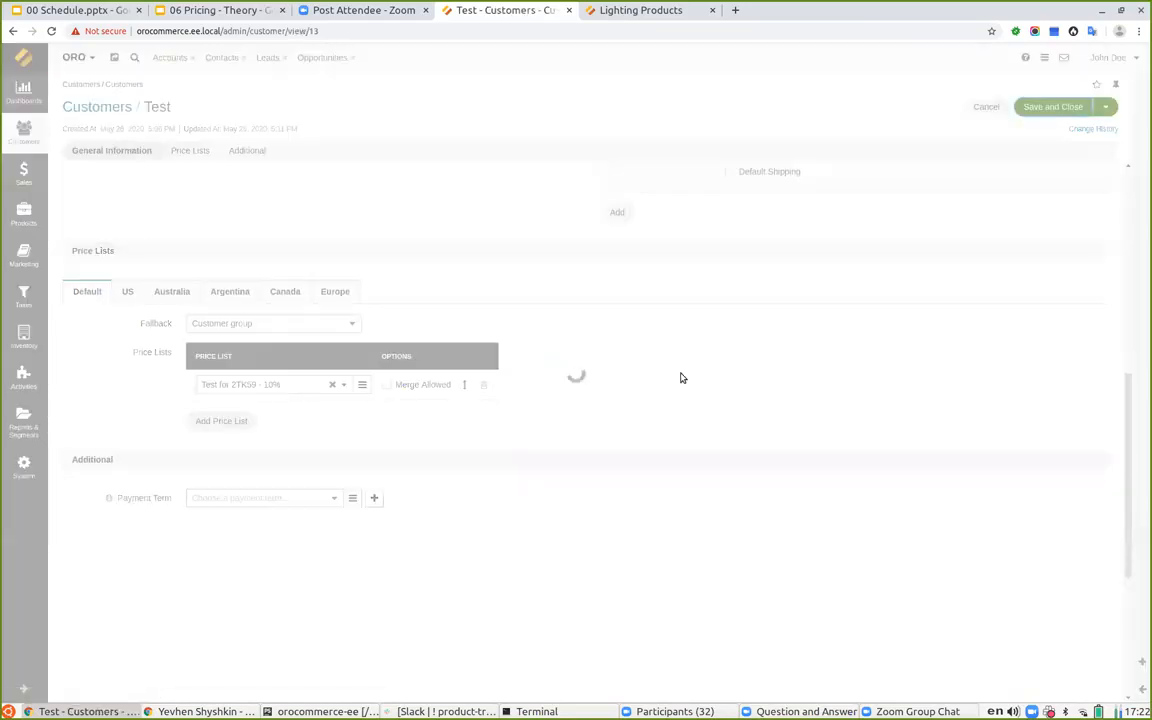
# Reload the storefront and check the prices of the work lamp and the handheld LED spotlight with merging disallowed.
pyautogui.click(658, 10)
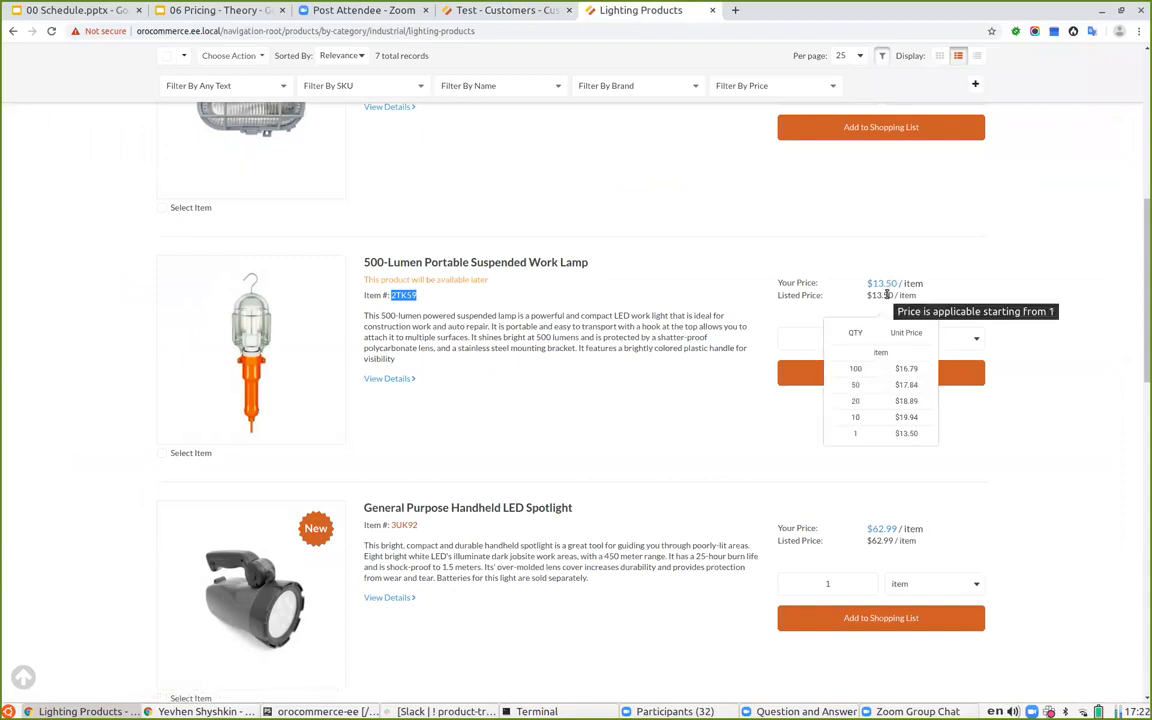
pyautogui.click(51, 31)
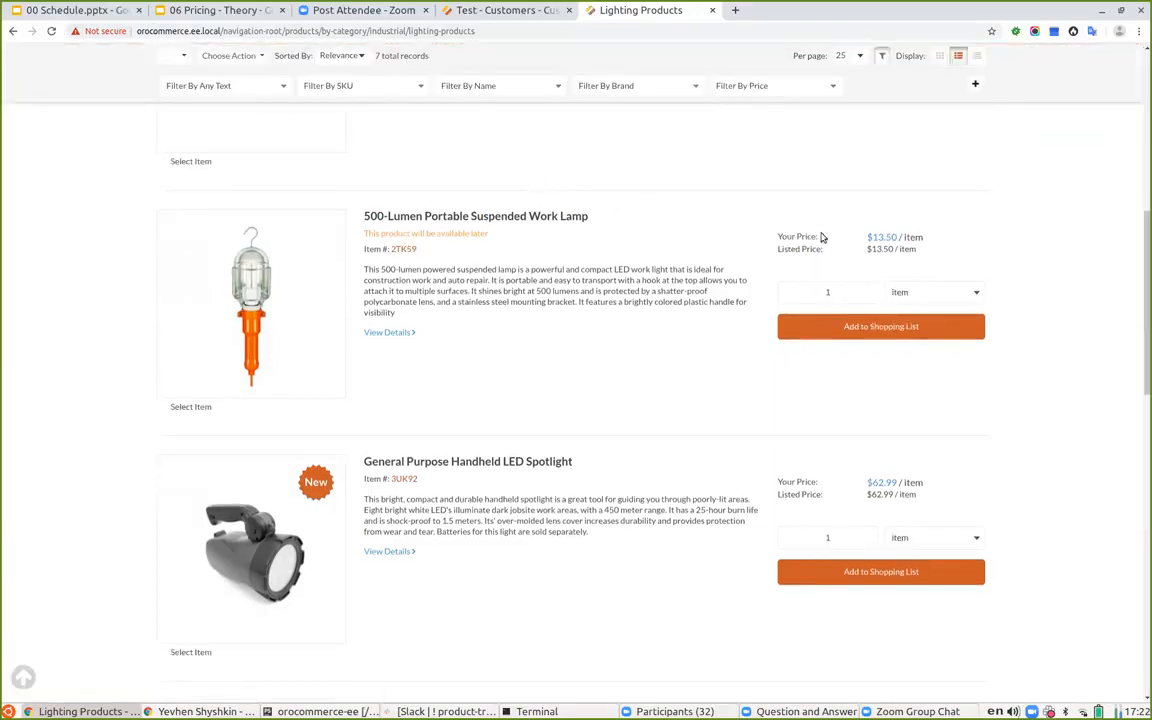
pyautogui.moveTo(896, 238)
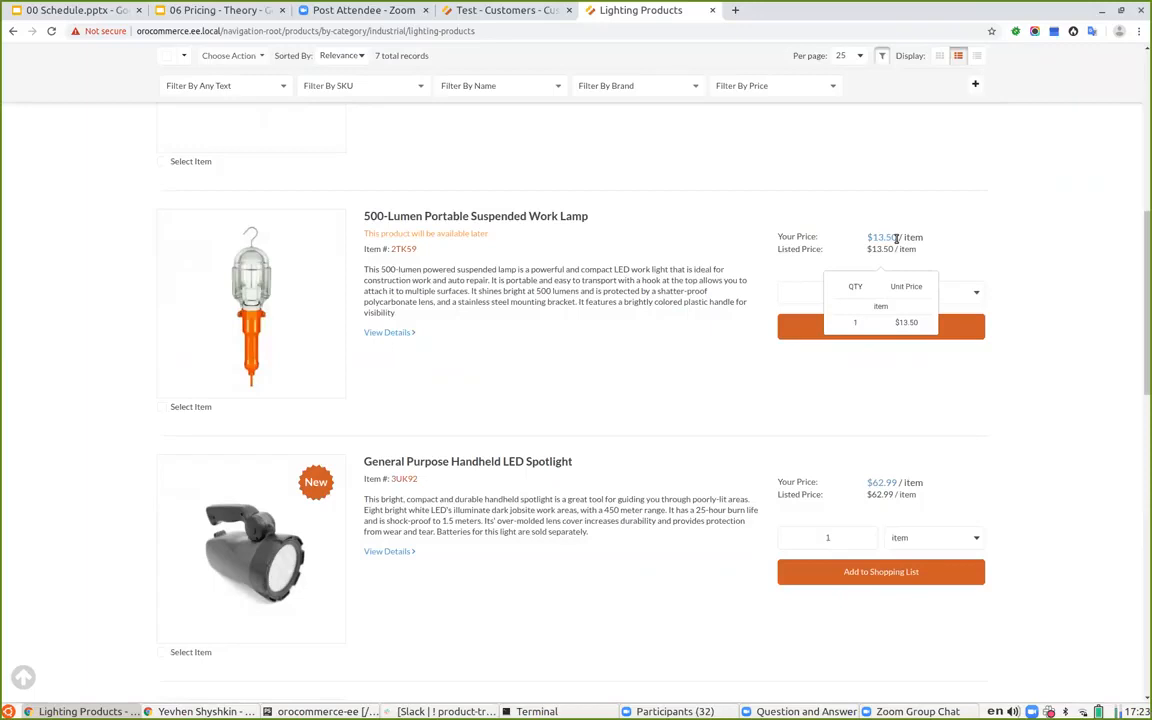
pyautogui.moveTo(893, 484)
# Switch to the 06 Pricing - Theory slides and present the Combined price lists (CPL) slide, then leave the presentation.
pyautogui.click(222, 10)
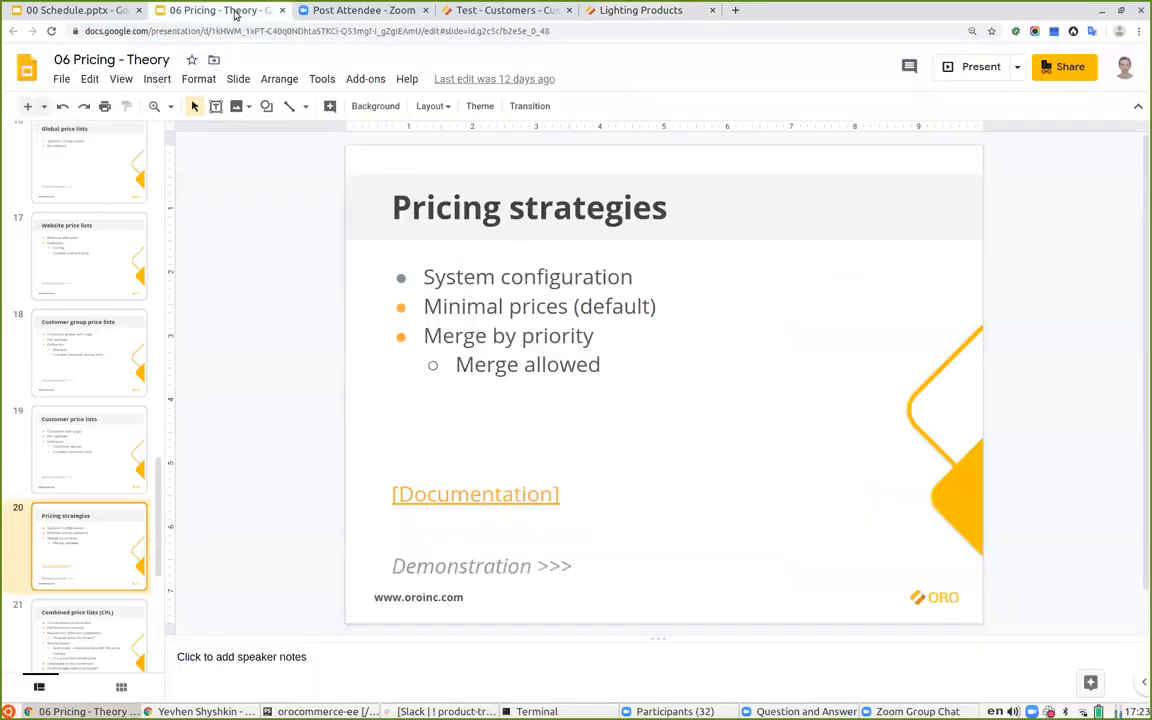
pyautogui.click(970, 70)
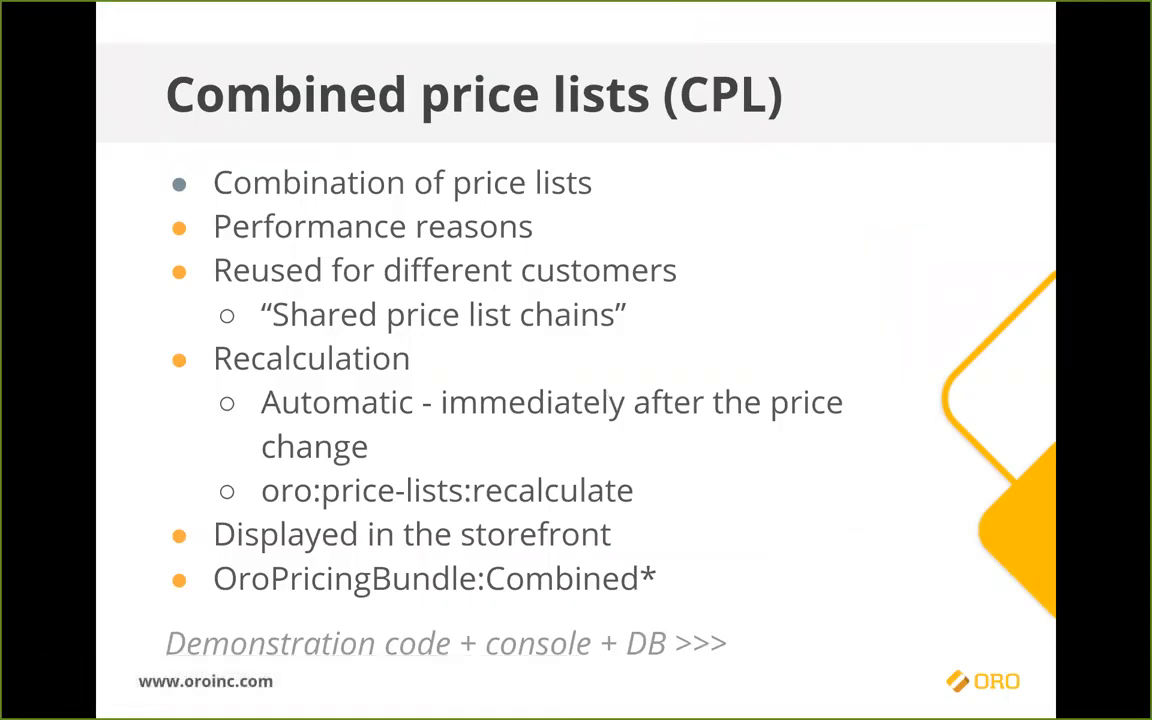
pyautogui.press('Escape')
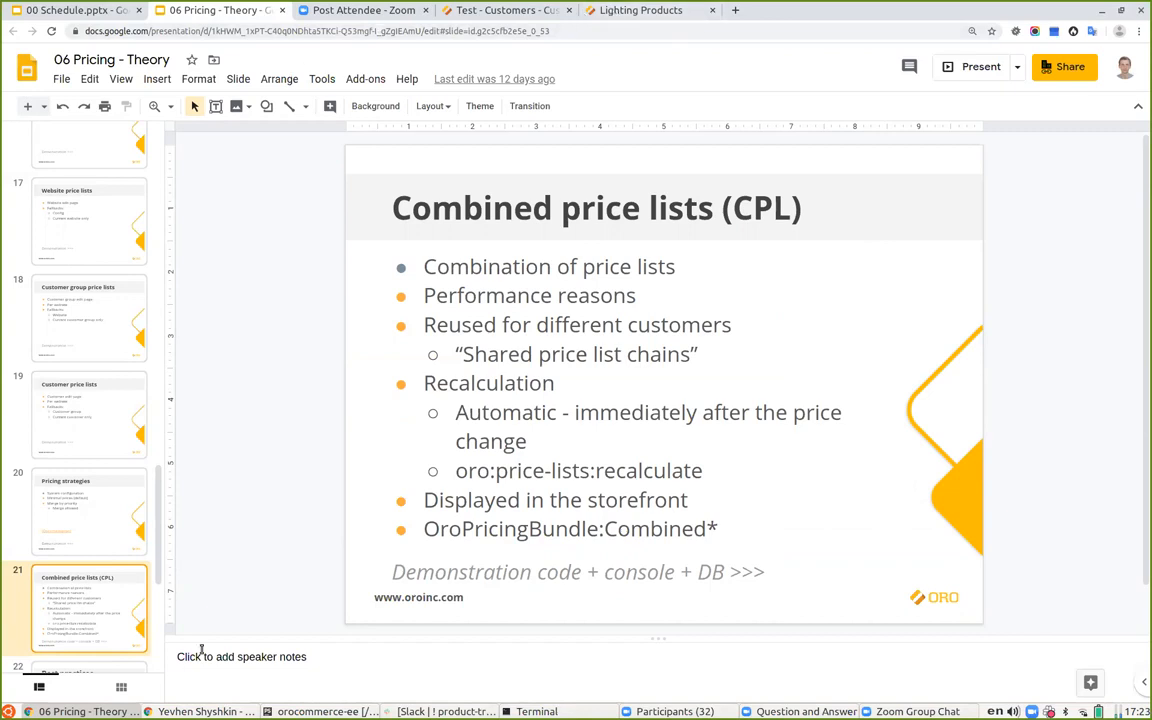
# Switch to PhpStorm, collapse the Provider folder and look through the PricingBundle folders, then return to the slides.
pyautogui.click(300, 711)
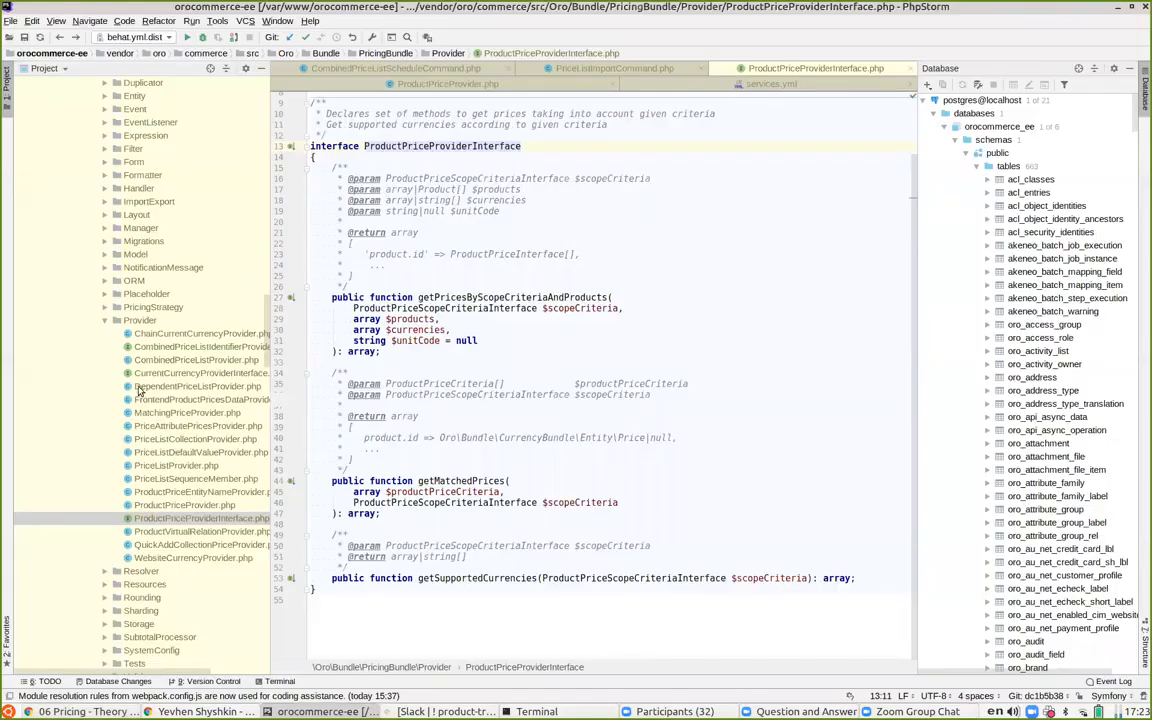
pyautogui.scroll(2, 139, 391)
pyautogui.click(105, 400)
pyautogui.scroll(2, 157, 348)
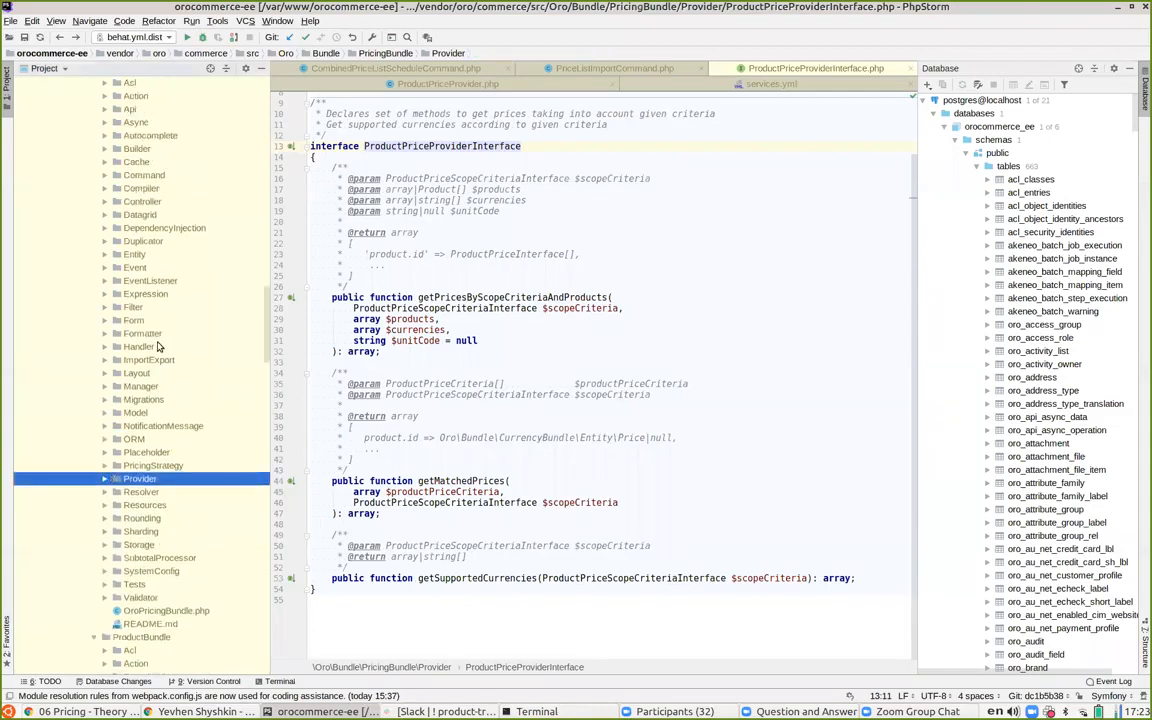
pyautogui.scroll(3, 157, 347)
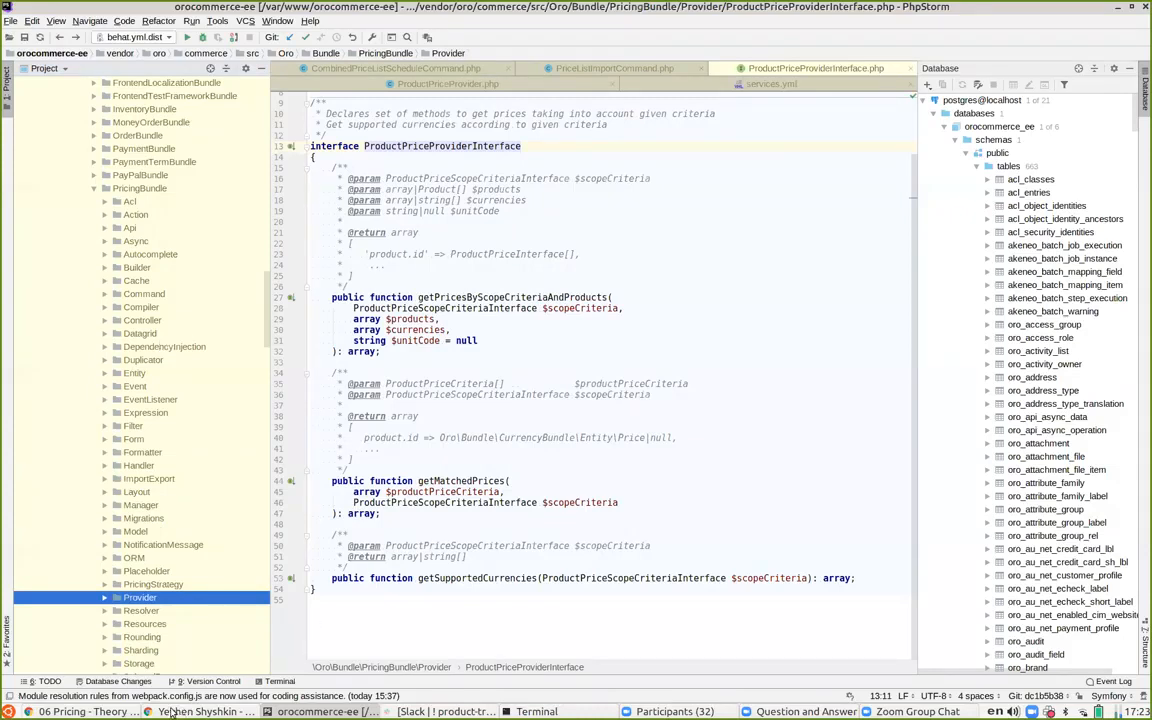
pyautogui.click(104, 711)
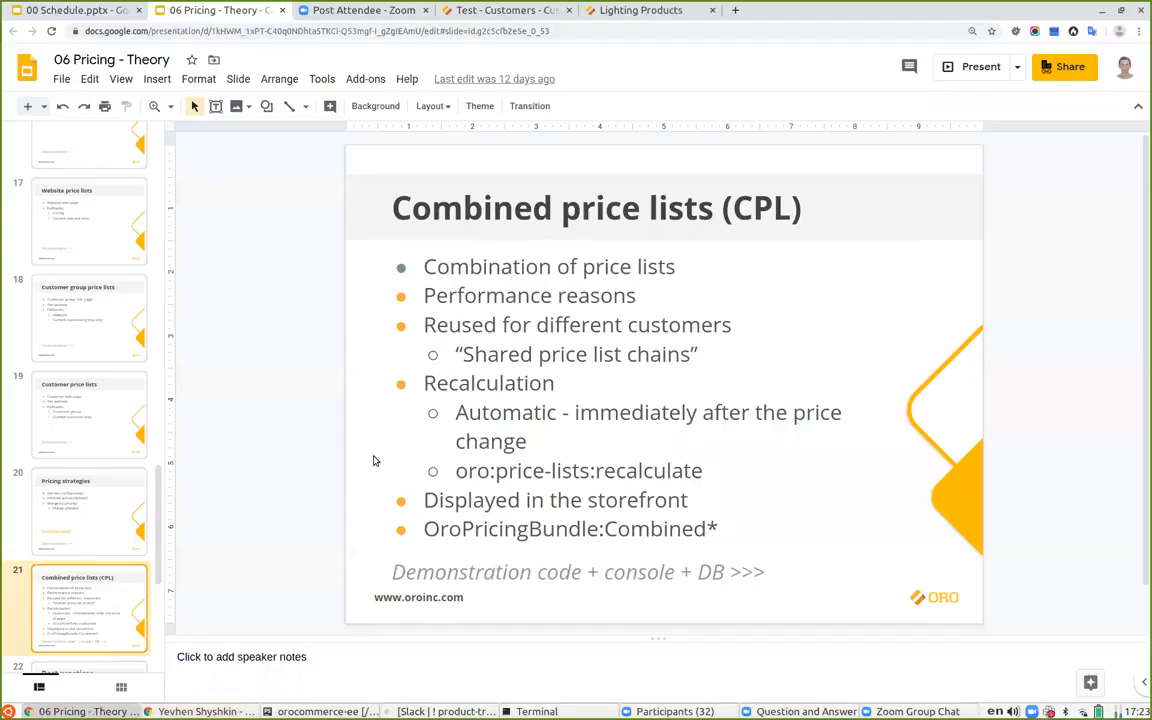
# Open the Test customer for editing in the admin and review its fallback and price list merge option.
pyautogui.click(432, 12)
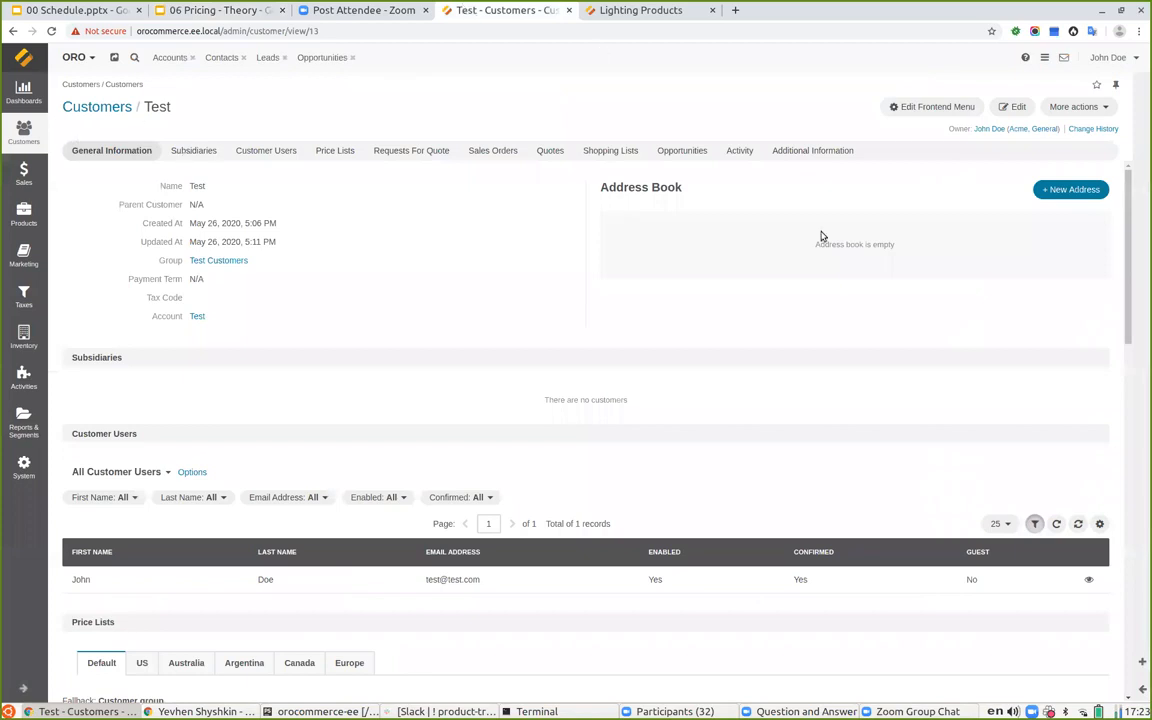
pyautogui.scroll(-2, 413, 300)
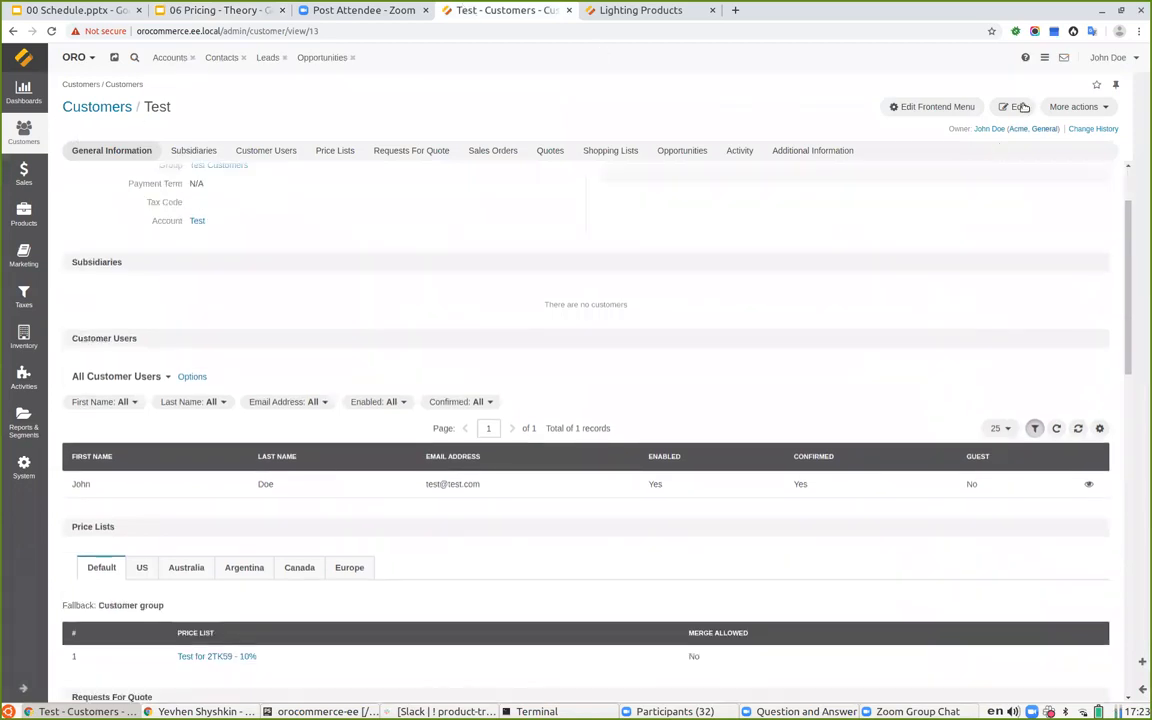
pyautogui.click(1012, 106)
pyautogui.scroll(-5, 290, 540)
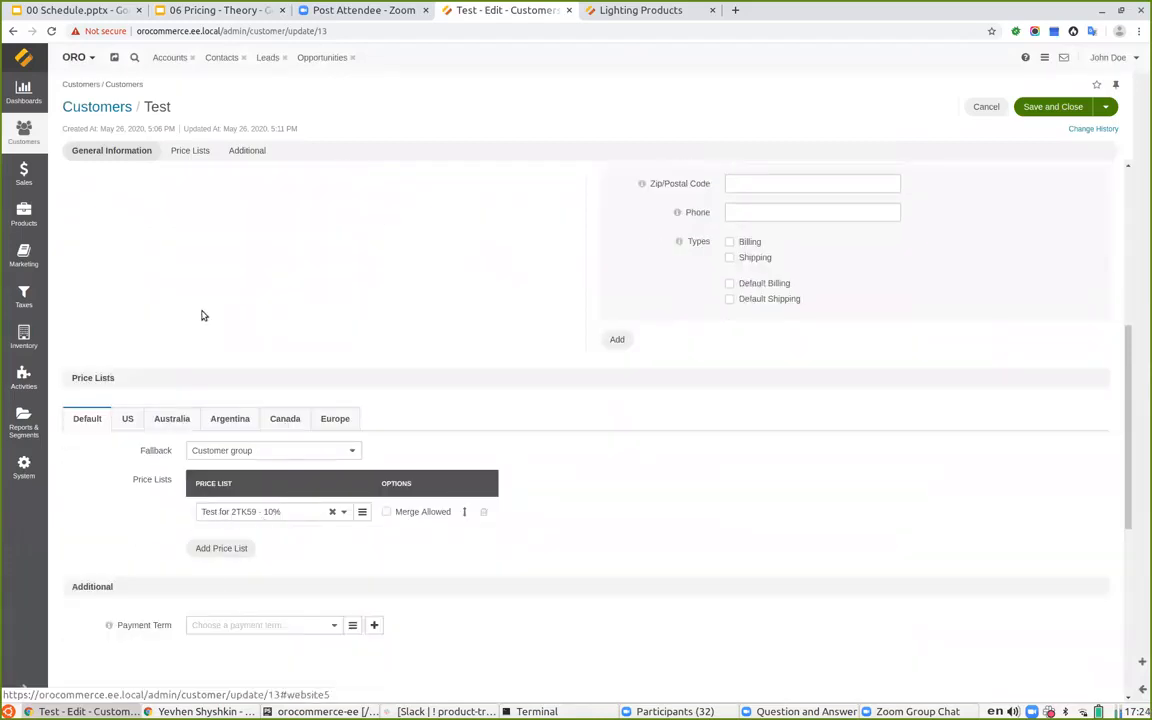
# Open the Default website for editing and review its price list fallback.
pyautogui.click(23, 466)
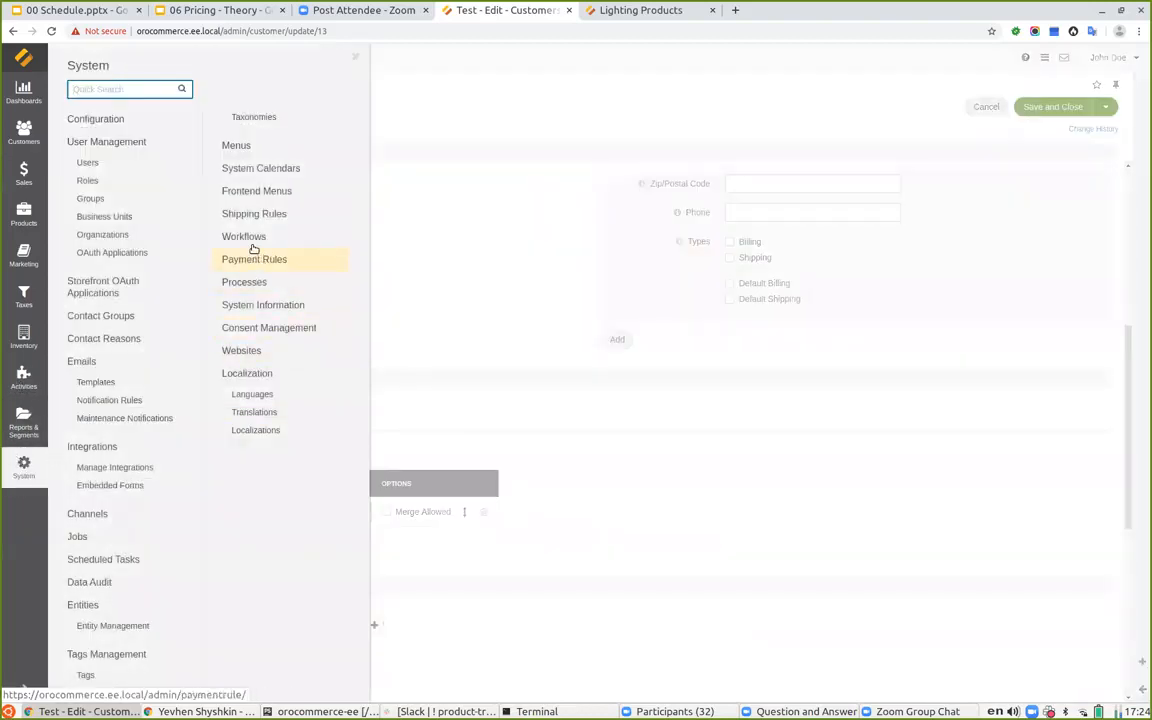
pyautogui.click(248, 351)
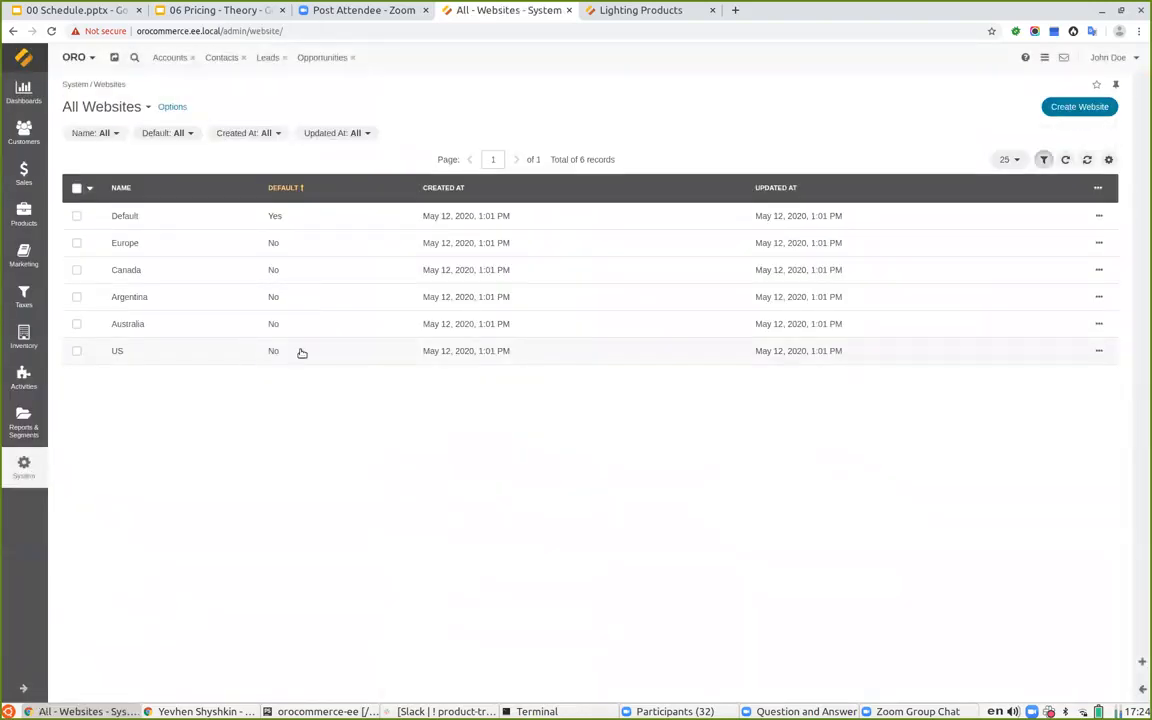
pyautogui.click(1069, 217)
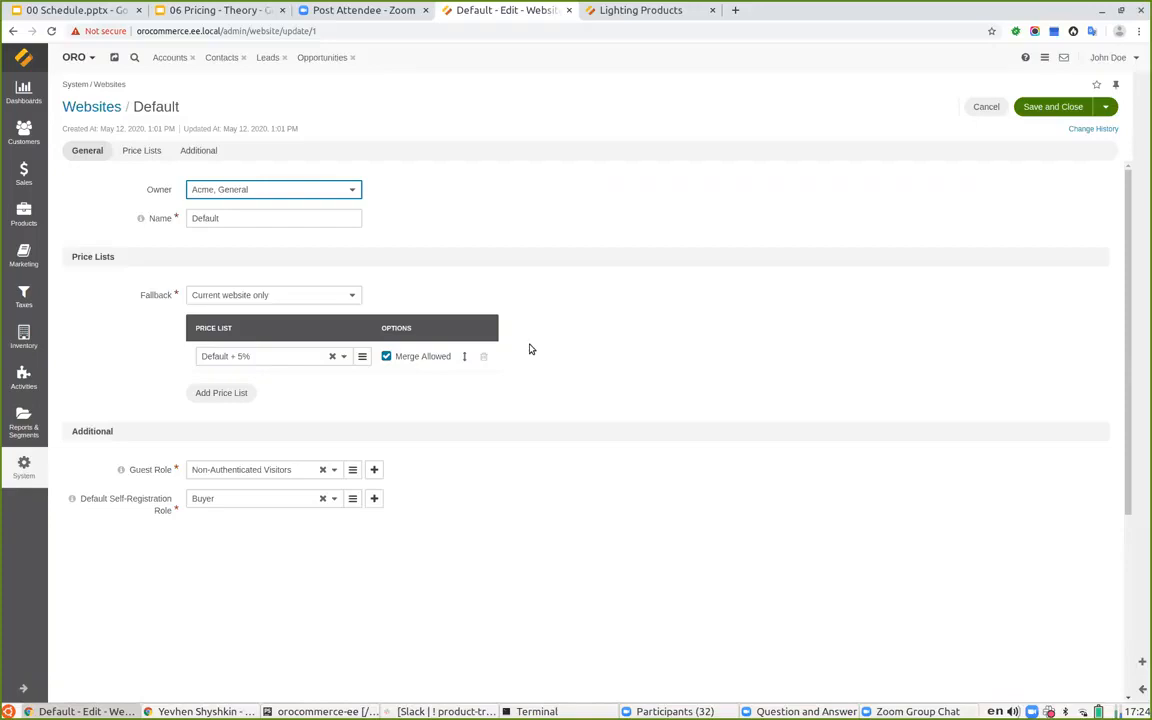
# Switch to PhpStorm, expand the PricingBundle Entity folder and widen the project tree so the long file names fit.
pyautogui.click(306, 711)
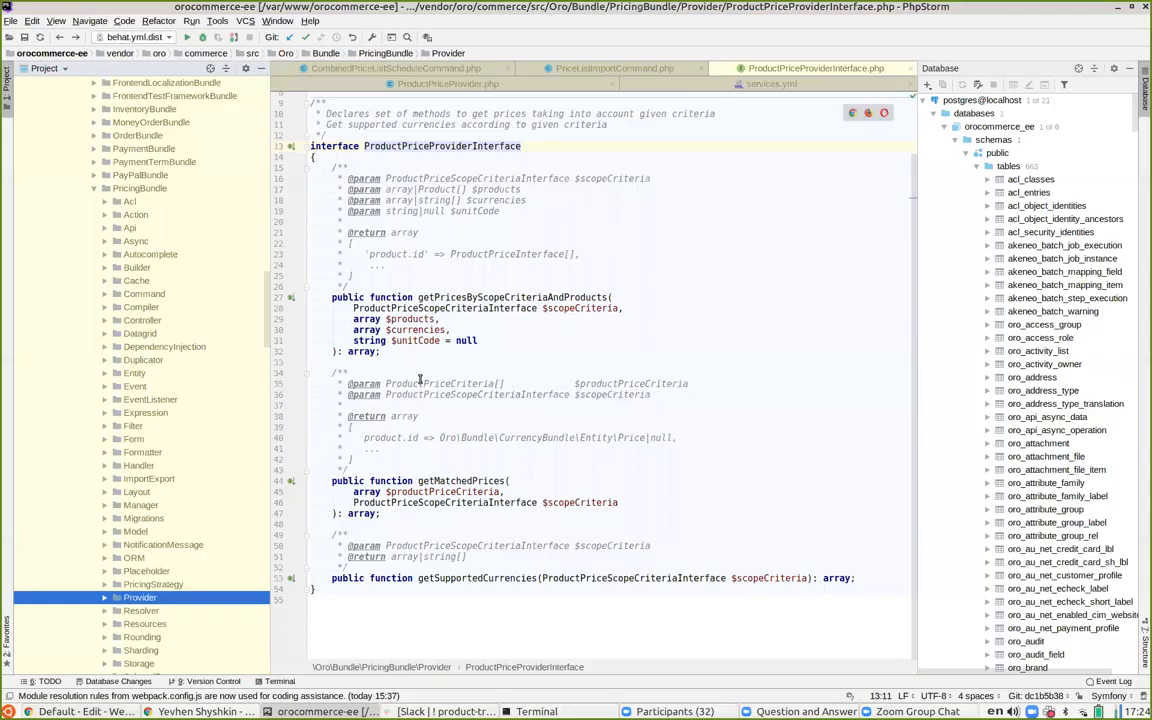
pyautogui.click(135, 373)
pyautogui.doubleClick(135, 373)
pyautogui.scroll(-3, 150, 340)
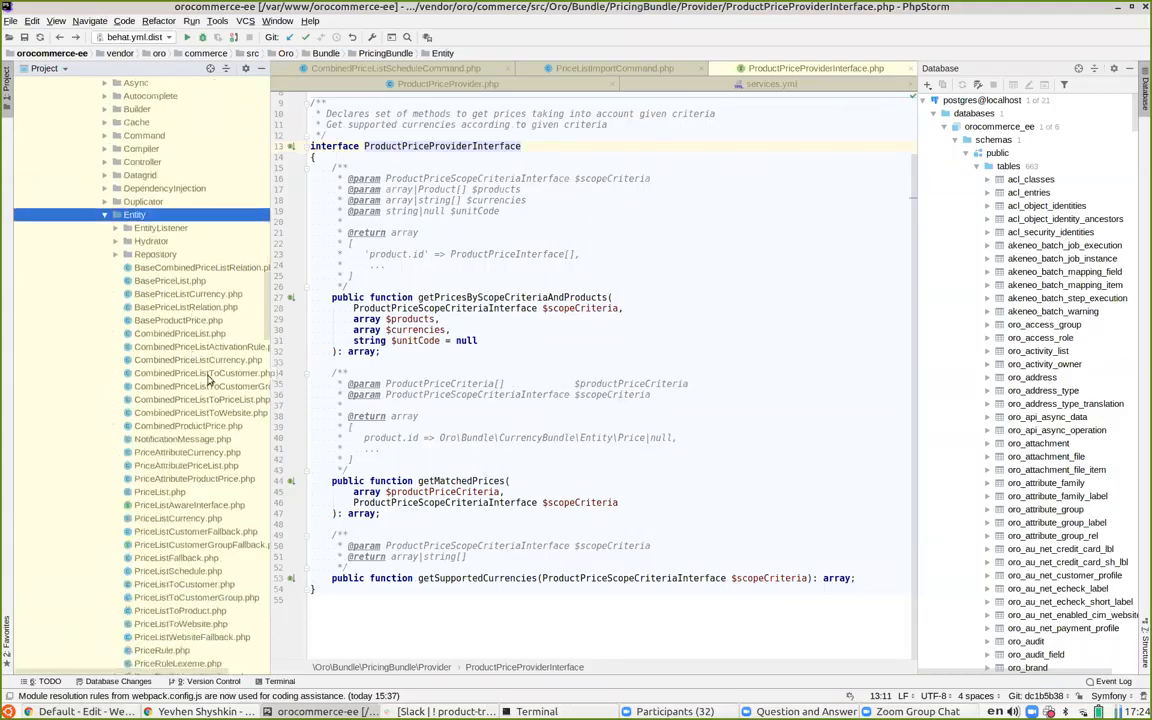
pyautogui.click(176, 334)
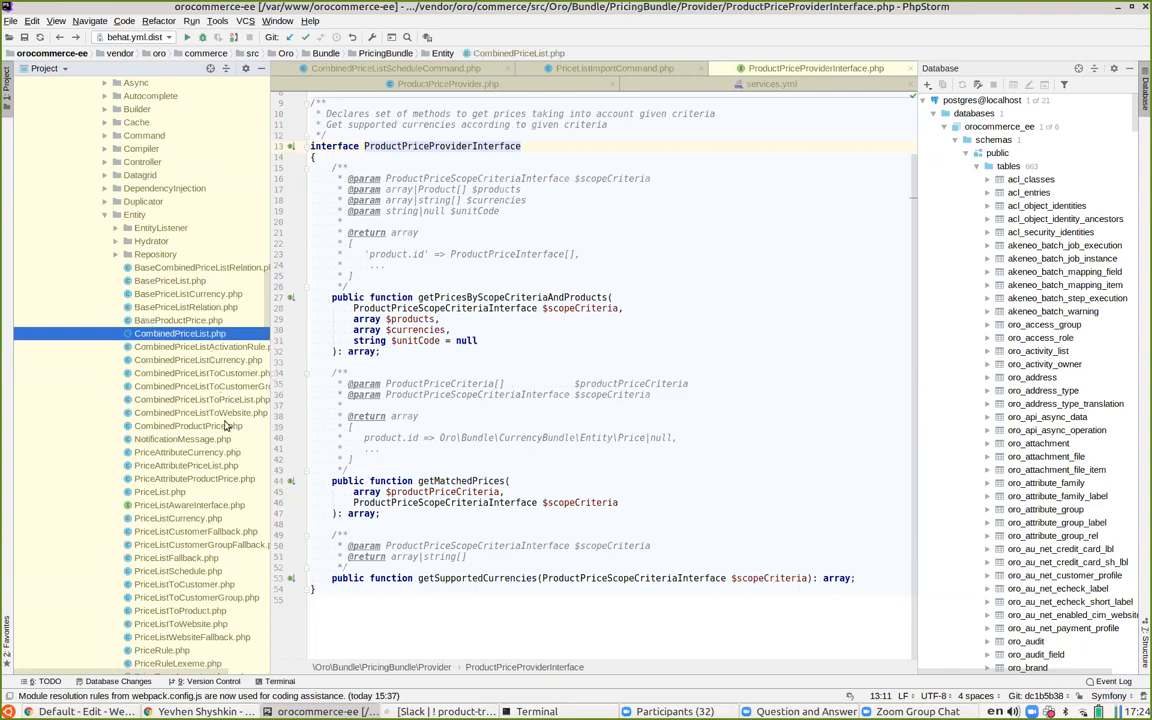
pyautogui.moveTo(281, 469); pyautogui.dragTo(323, 460)
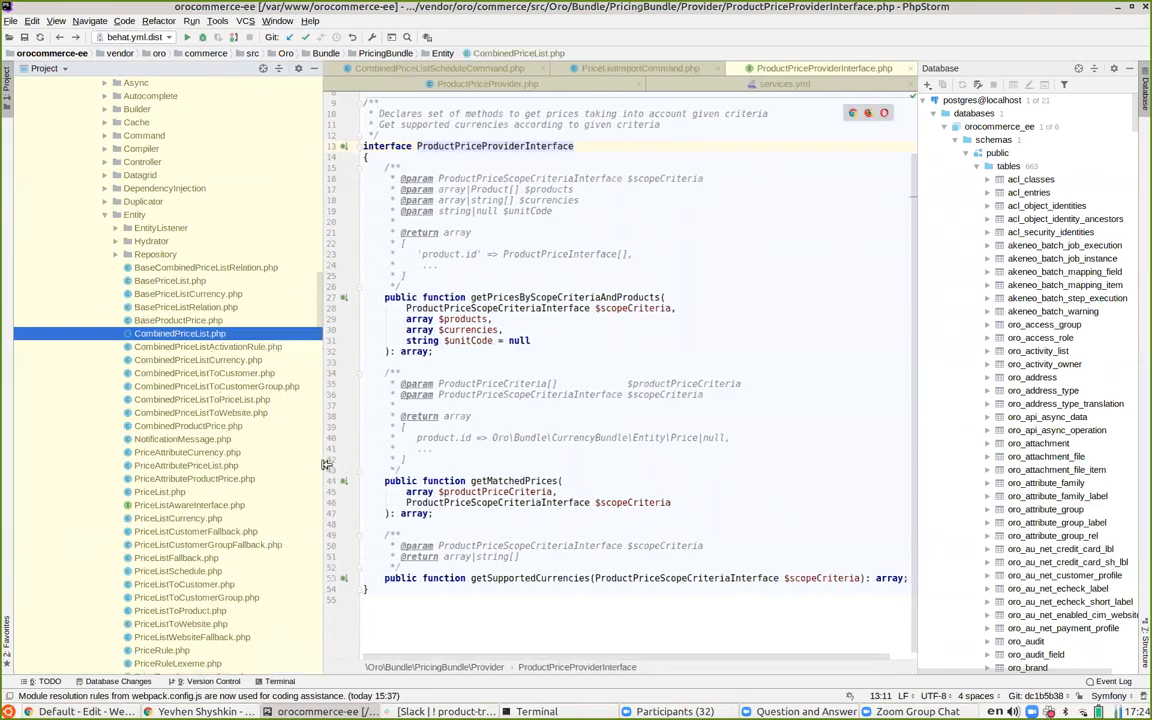
# Go through the combined price list entities, opening CombinedPriceList.php, CombinedProductPrice.php, CombinedPriceListToWebsite.php and CombinedPriceListCurrency.php.
pyautogui.click(175, 348)
pyautogui.click(178, 361)
pyautogui.click(193, 374)
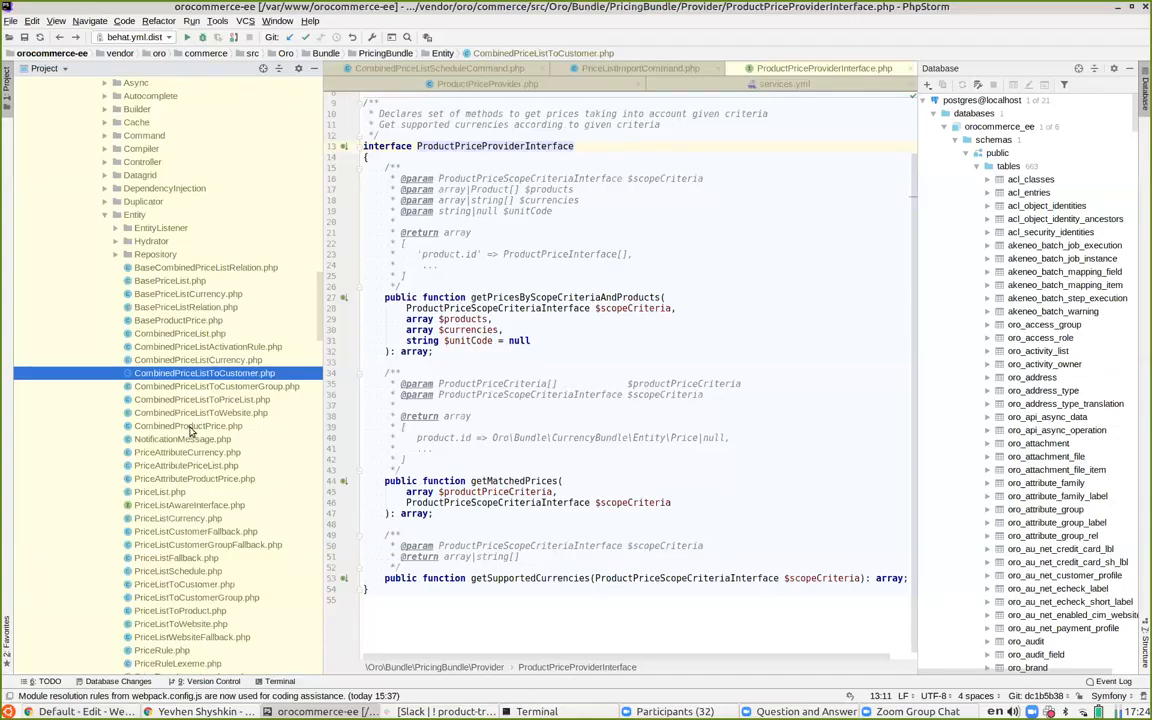
pyautogui.doubleClick(160, 333)
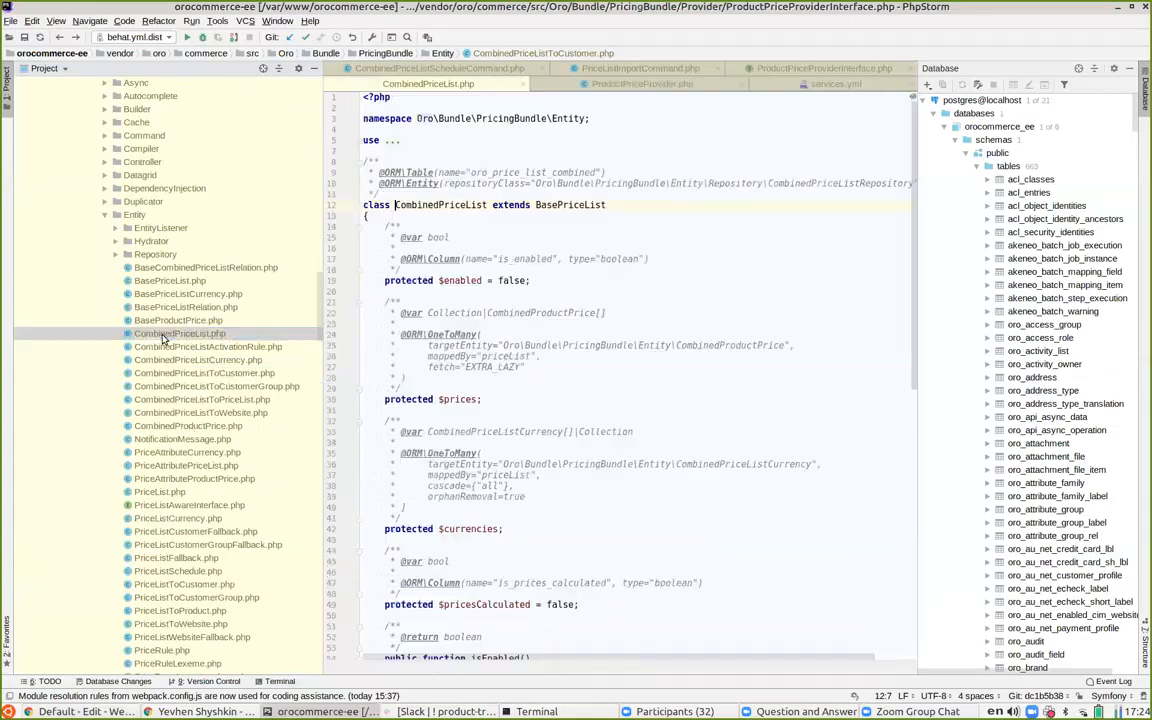
pyautogui.doubleClick(205, 427)
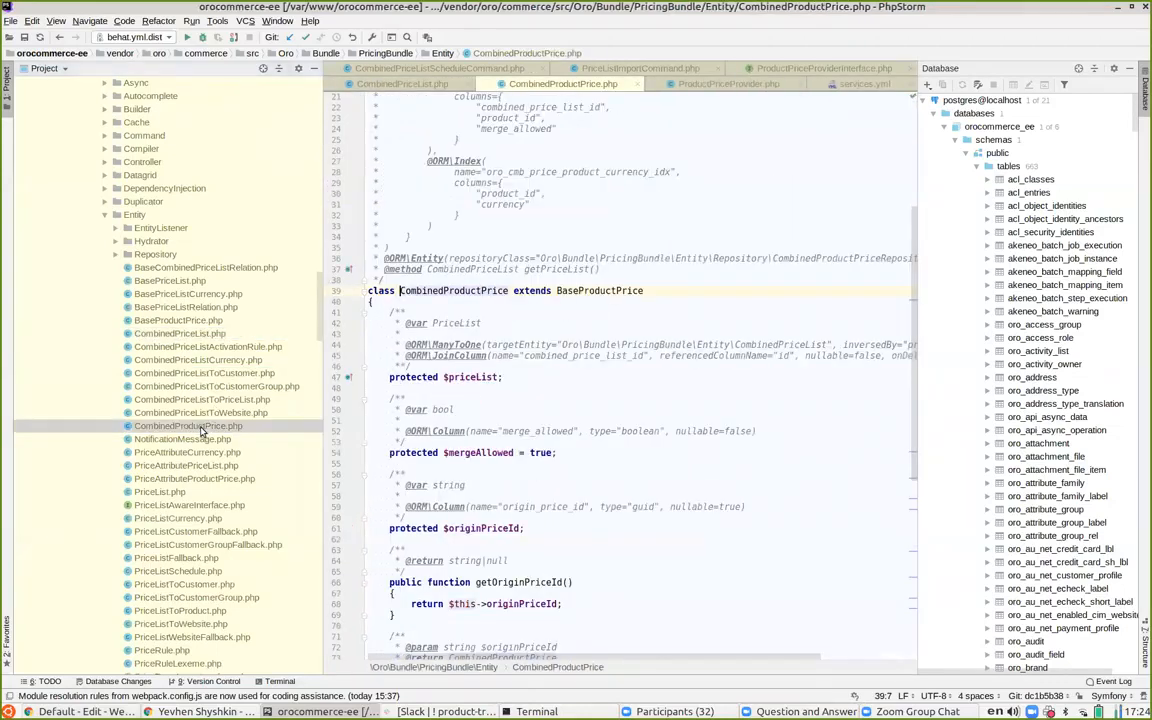
pyautogui.doubleClick(203, 412)
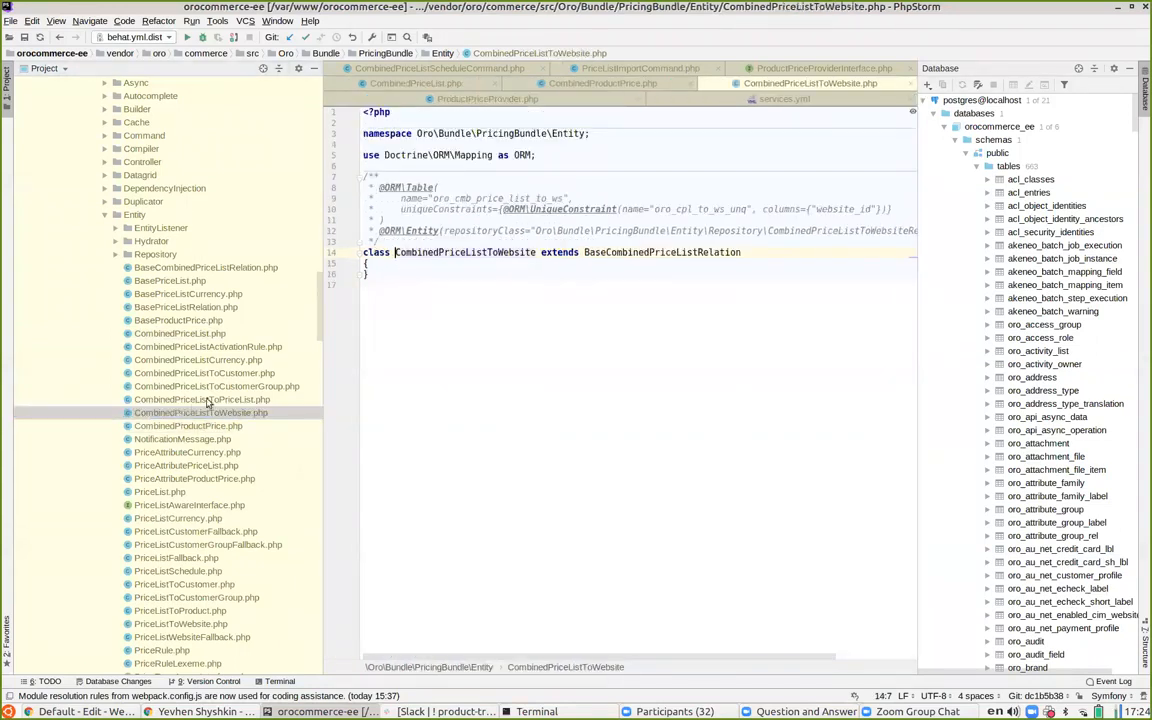
pyautogui.doubleClick(192, 361)
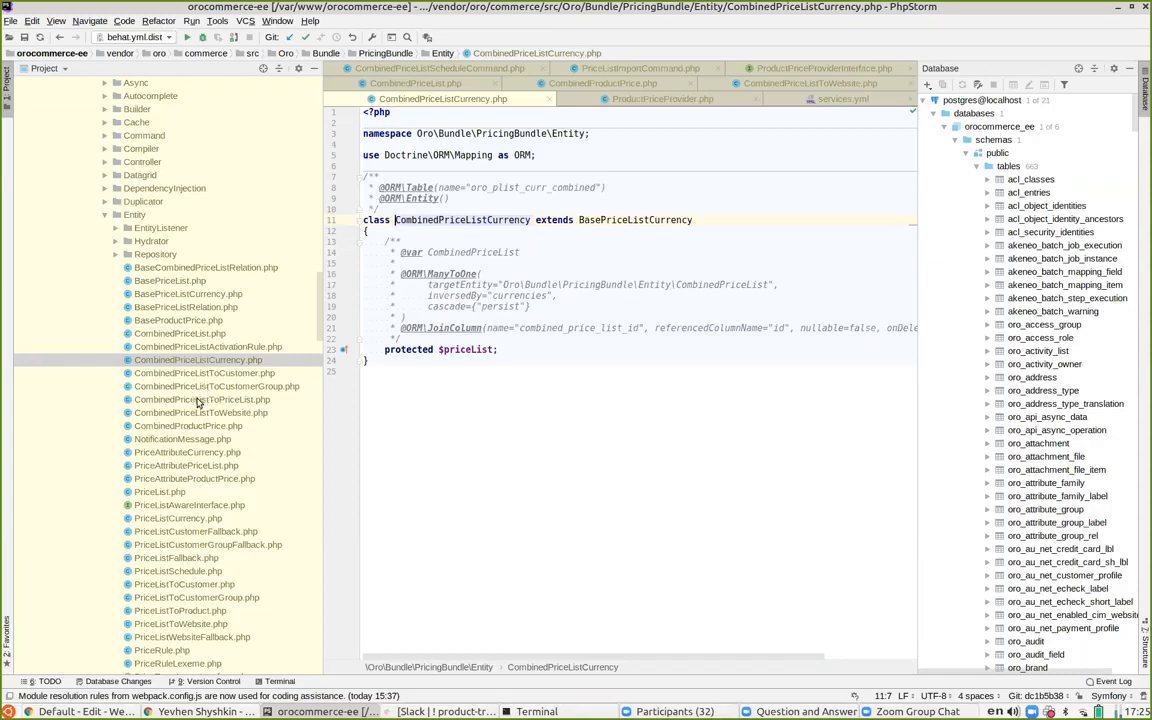
# Point out the regular ProductPrice.php and PriceList.php entities in the Entity folder.
pyautogui.scroll(-3, 198, 402)
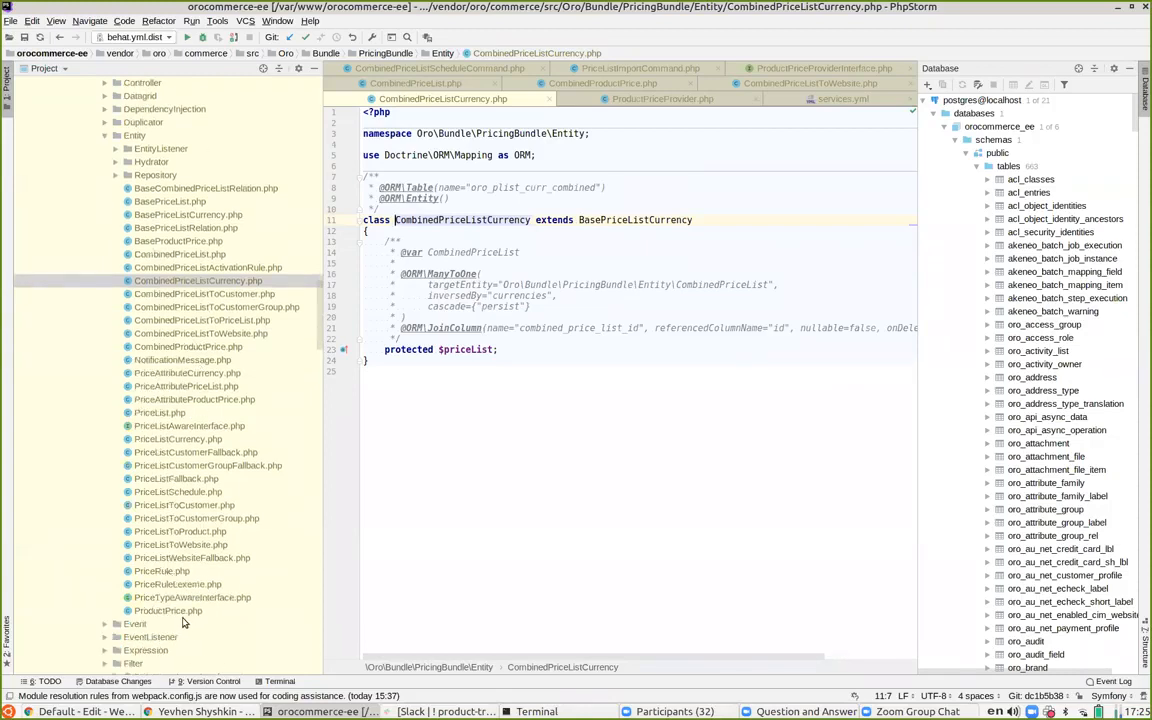
pyautogui.click(177, 611)
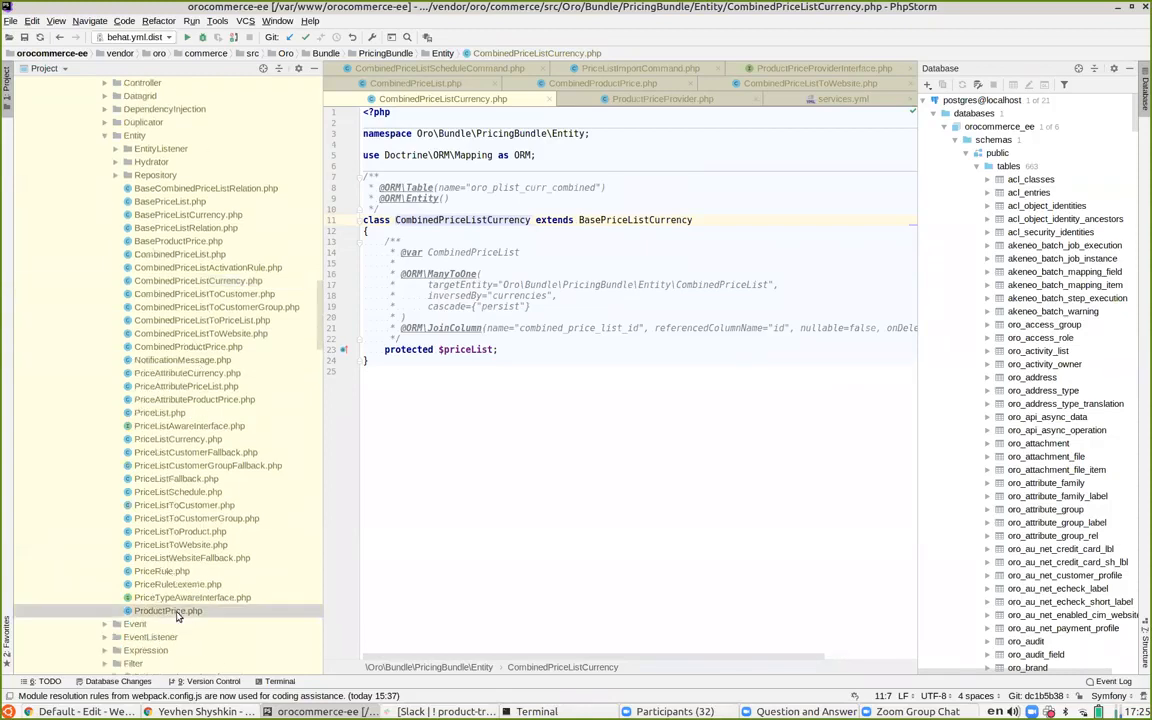
pyautogui.keyDown('ctrl'); pyautogui.click(154, 415); pyautogui.keyUp('ctrl')
pyautogui.scroll(2, 176, 400)
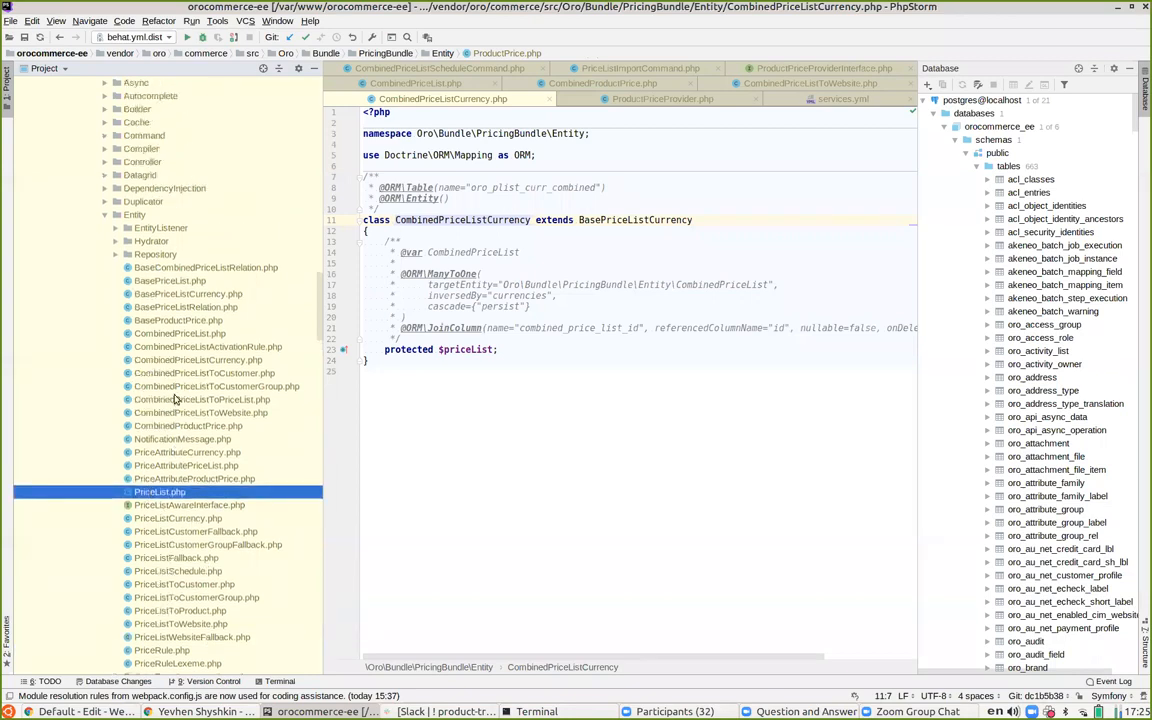
# Highlight CombinedPriceList.php, CombinedProductPrice.php and CombinedPriceListCurrency.php together, then select only CombinedProductPrice.php.
pyautogui.click(172, 425)
pyautogui.click(173, 334)
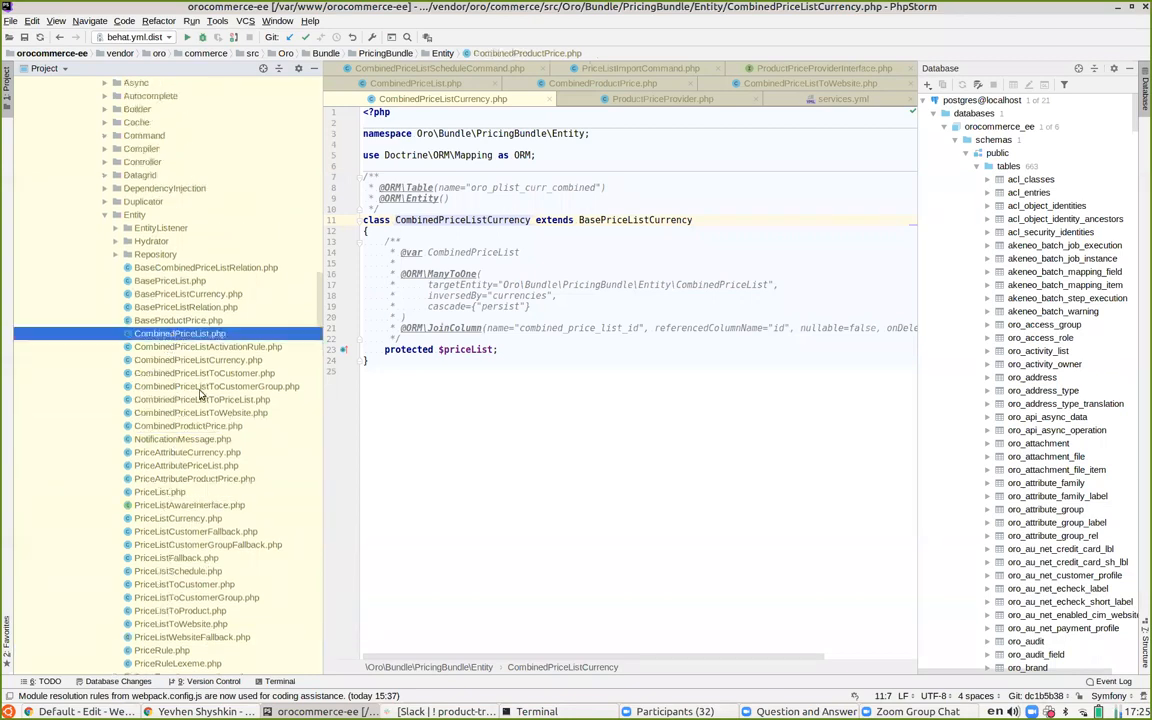
pyautogui.keyDown('ctrl'); pyautogui.click(188, 425); pyautogui.keyUp('ctrl')
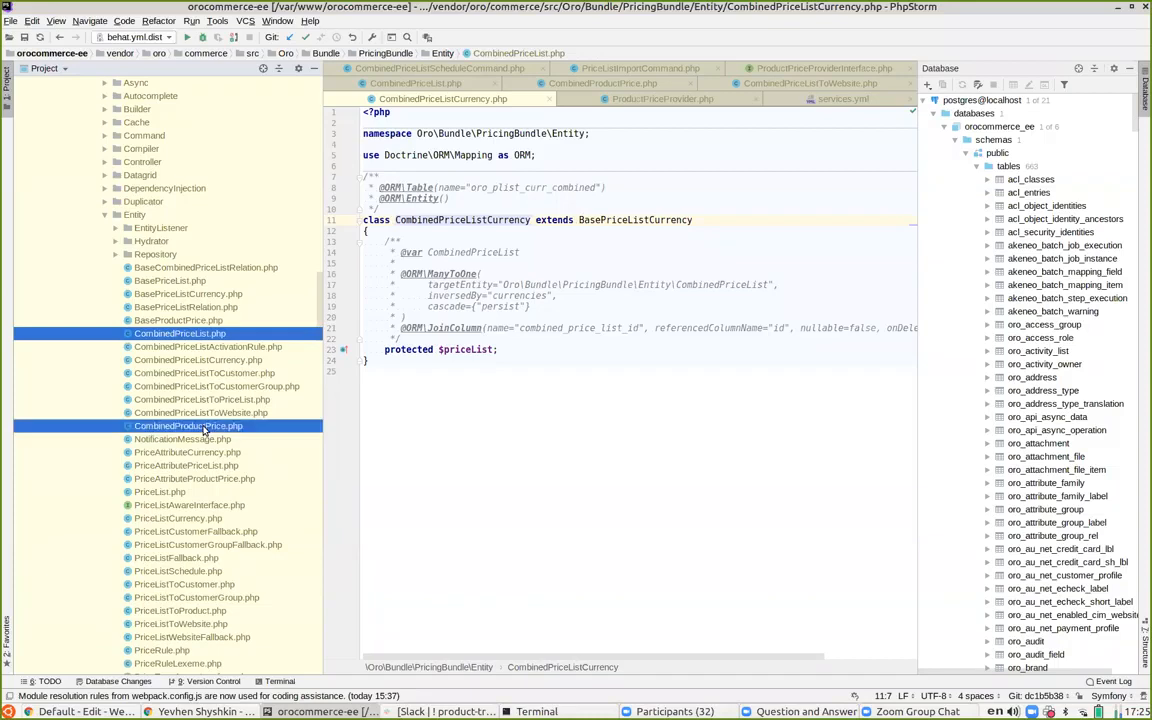
pyautogui.keyDown('ctrl'); pyautogui.click(188, 360); pyautogui.keyUp('ctrl')
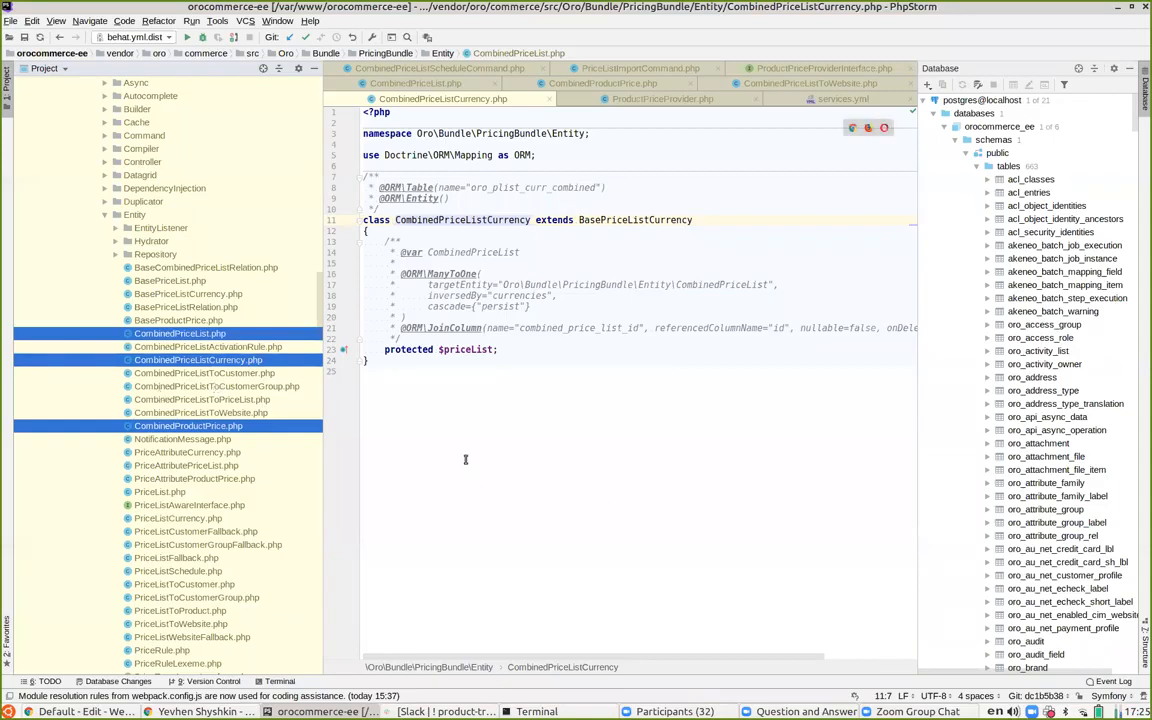
pyautogui.click(209, 427)
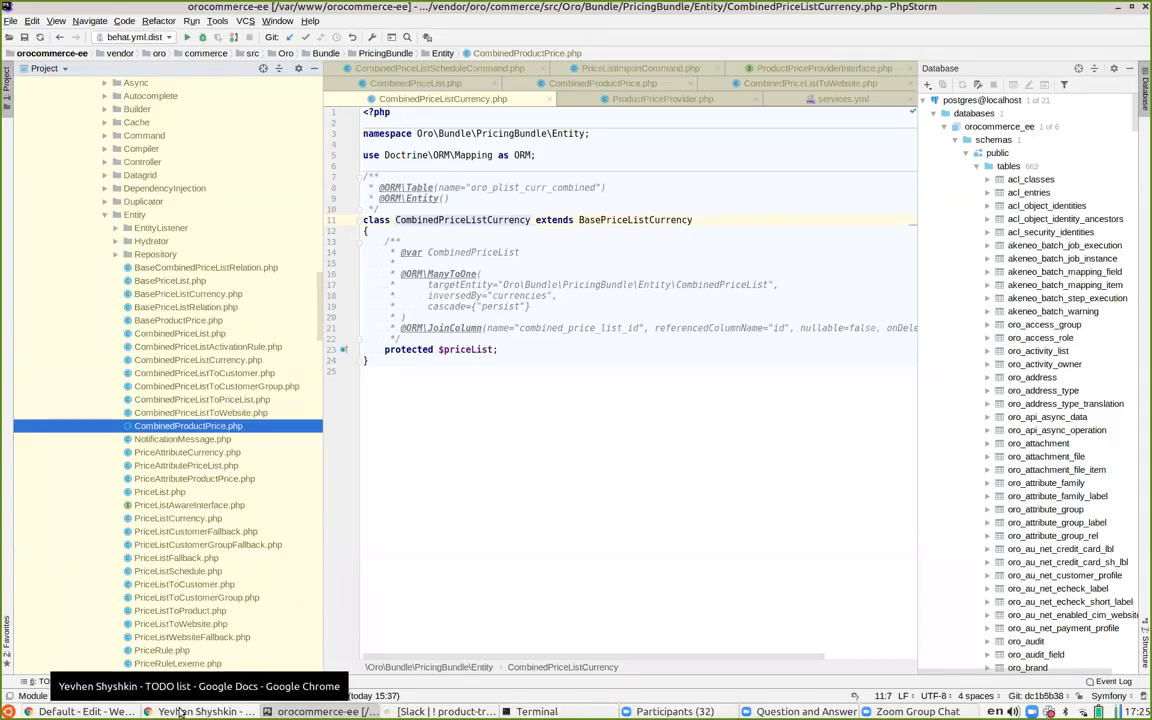
# Switch to the 06 Pricing - Theory slides in Chrome and present from the Combined price lists (CPL) slide.
pyautogui.click(97, 707)
pyautogui.click(198, 10)
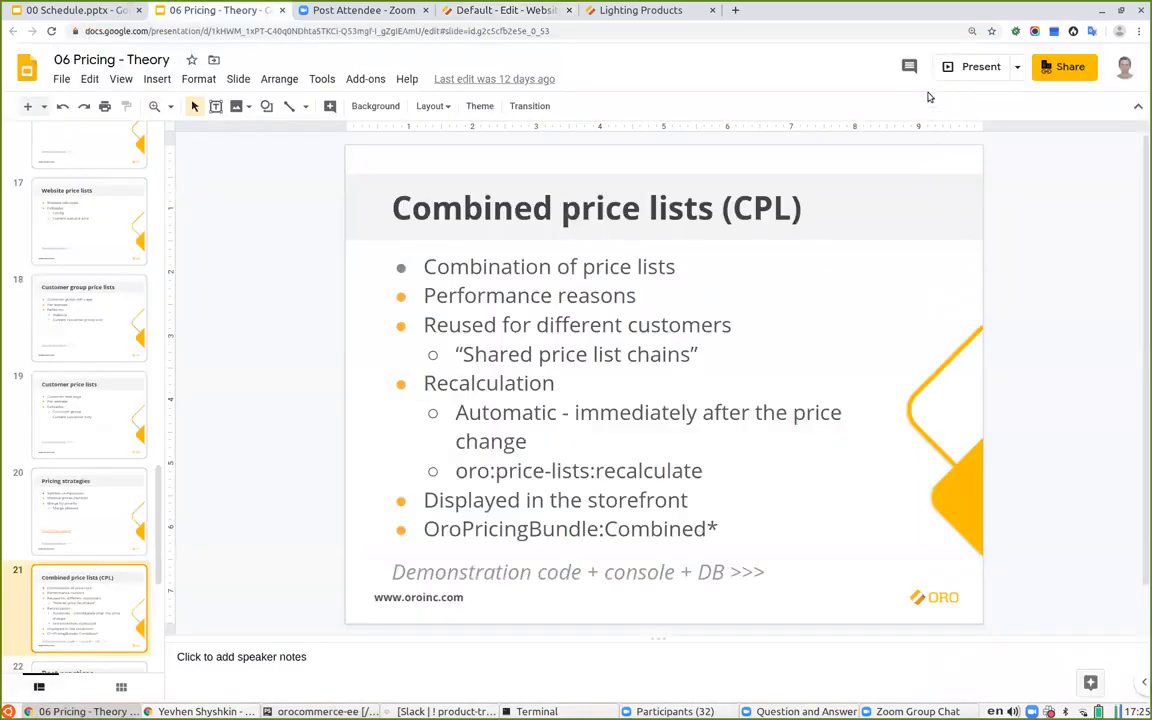
pyautogui.click(955, 67)
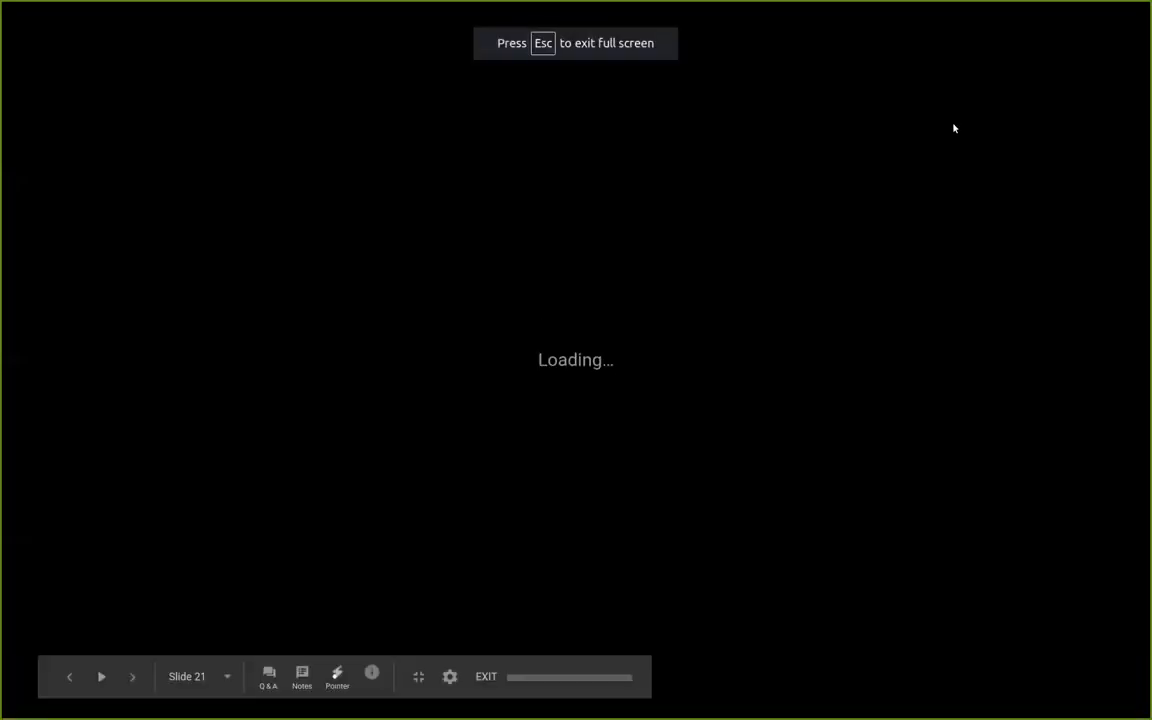